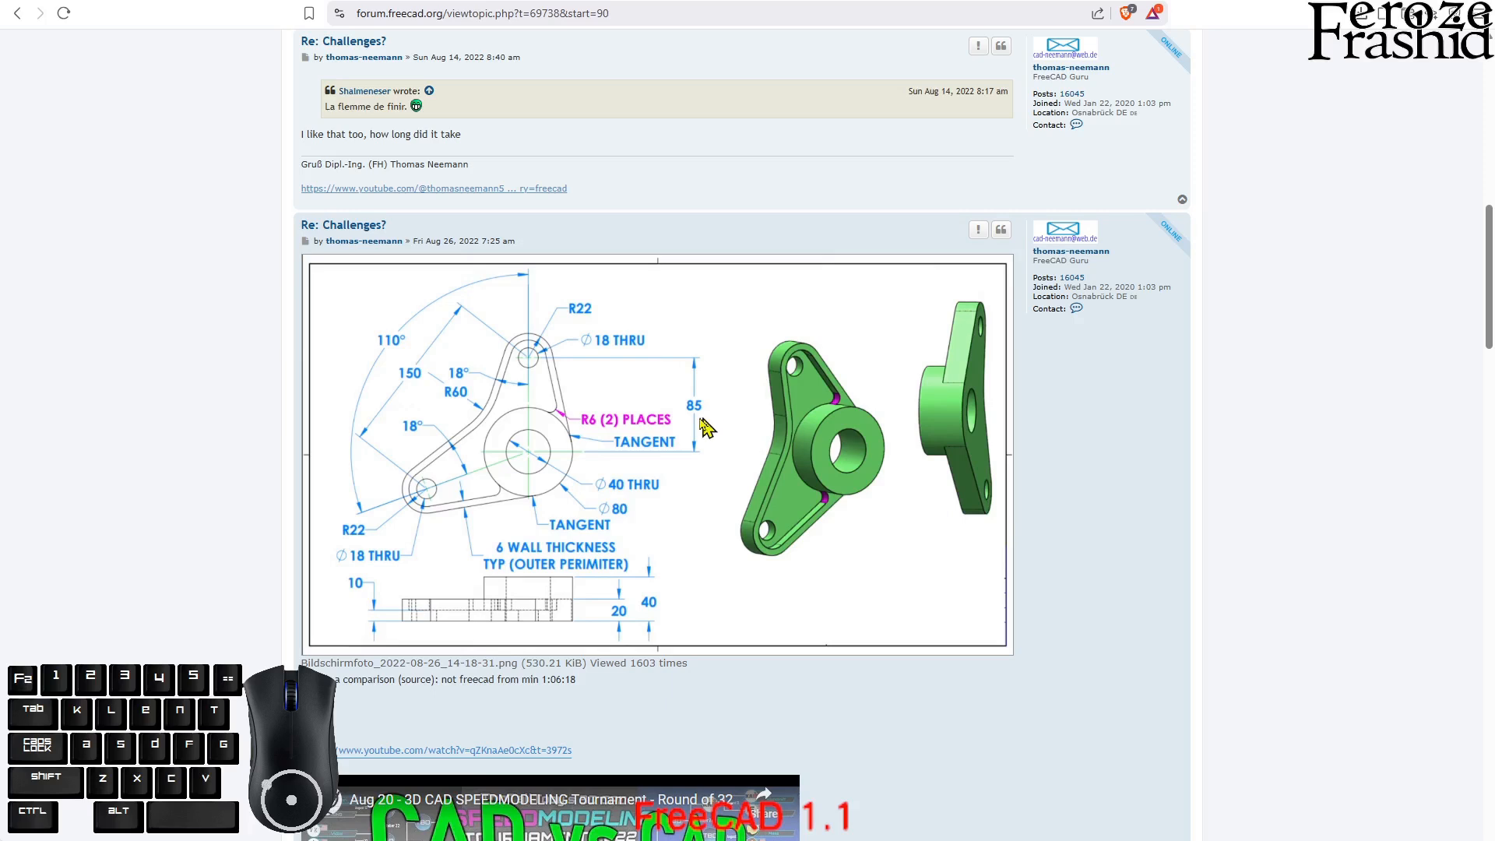
# - Save the dimensioned bracket drawing from the forum post as an image file
pyautogui.rightClick(666, 397)
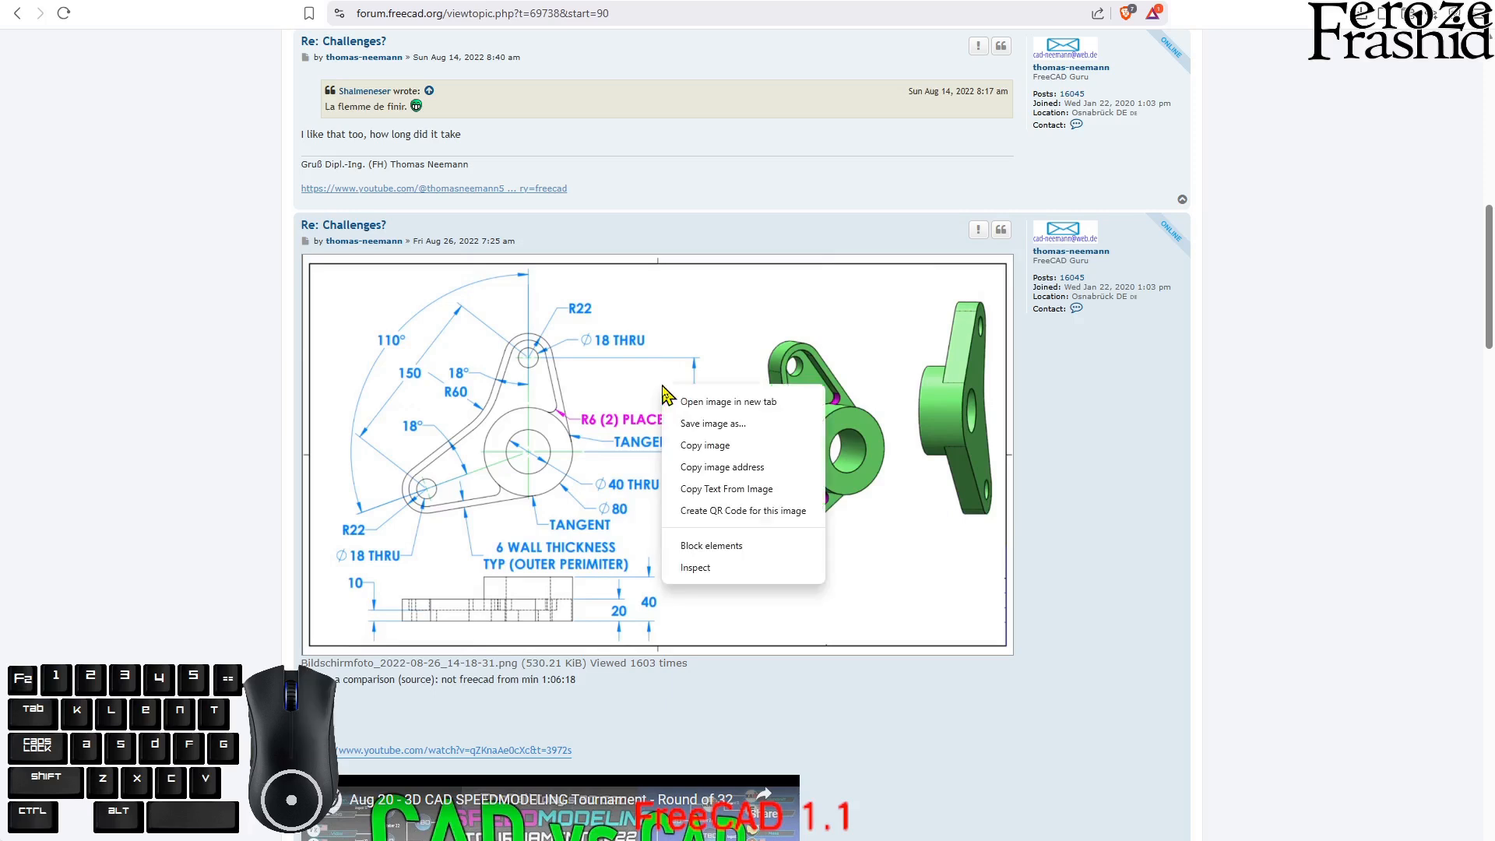
pyautogui.click(698, 432)
pyautogui.click(620, 326)
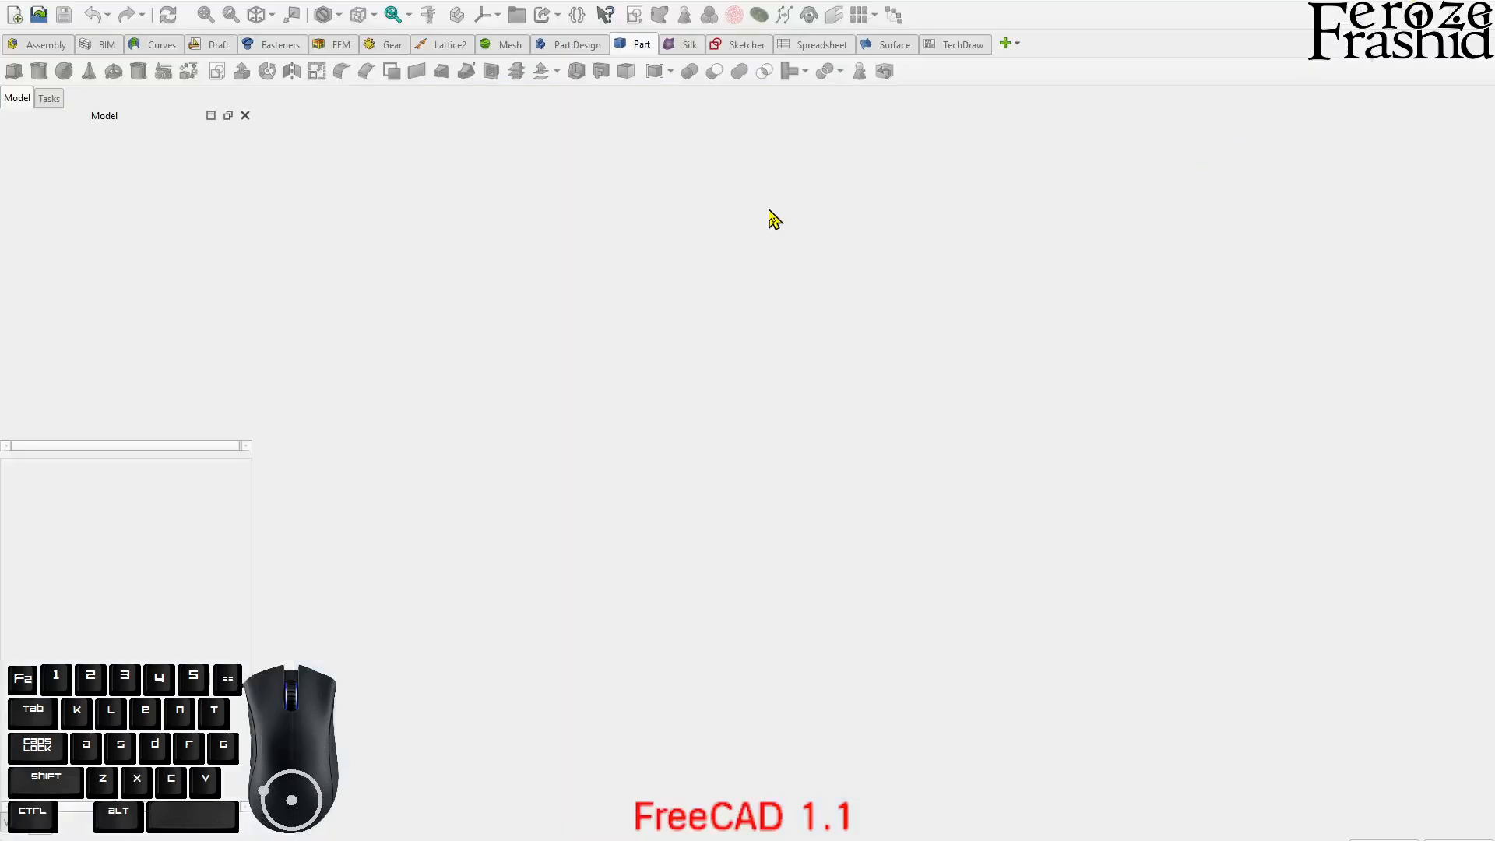
# - Switch to FreeCAD and check the program's version information
pyautogui.click(257, 4)
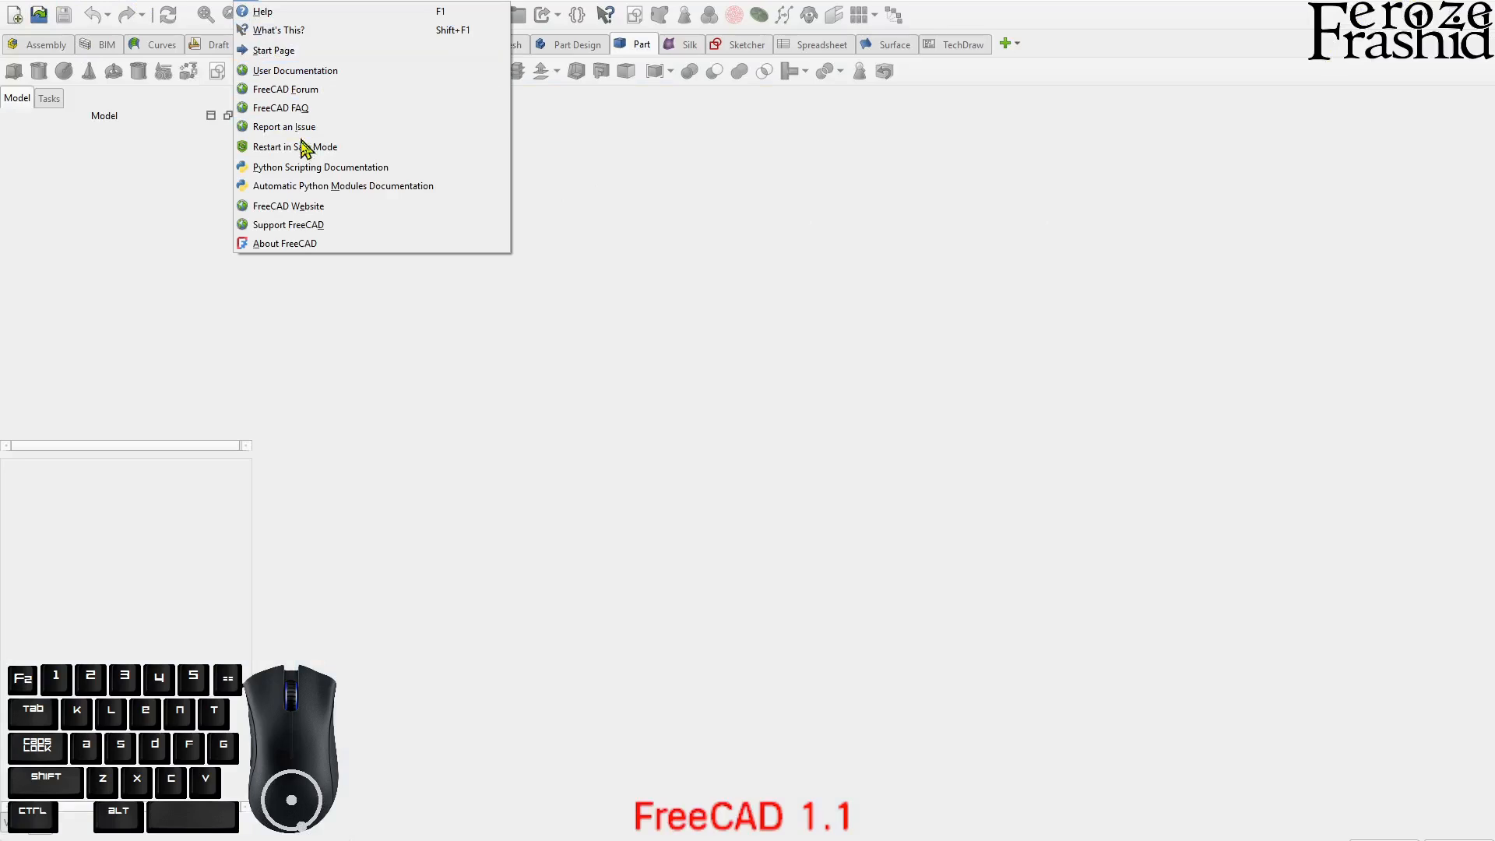
pyautogui.click(303, 248)
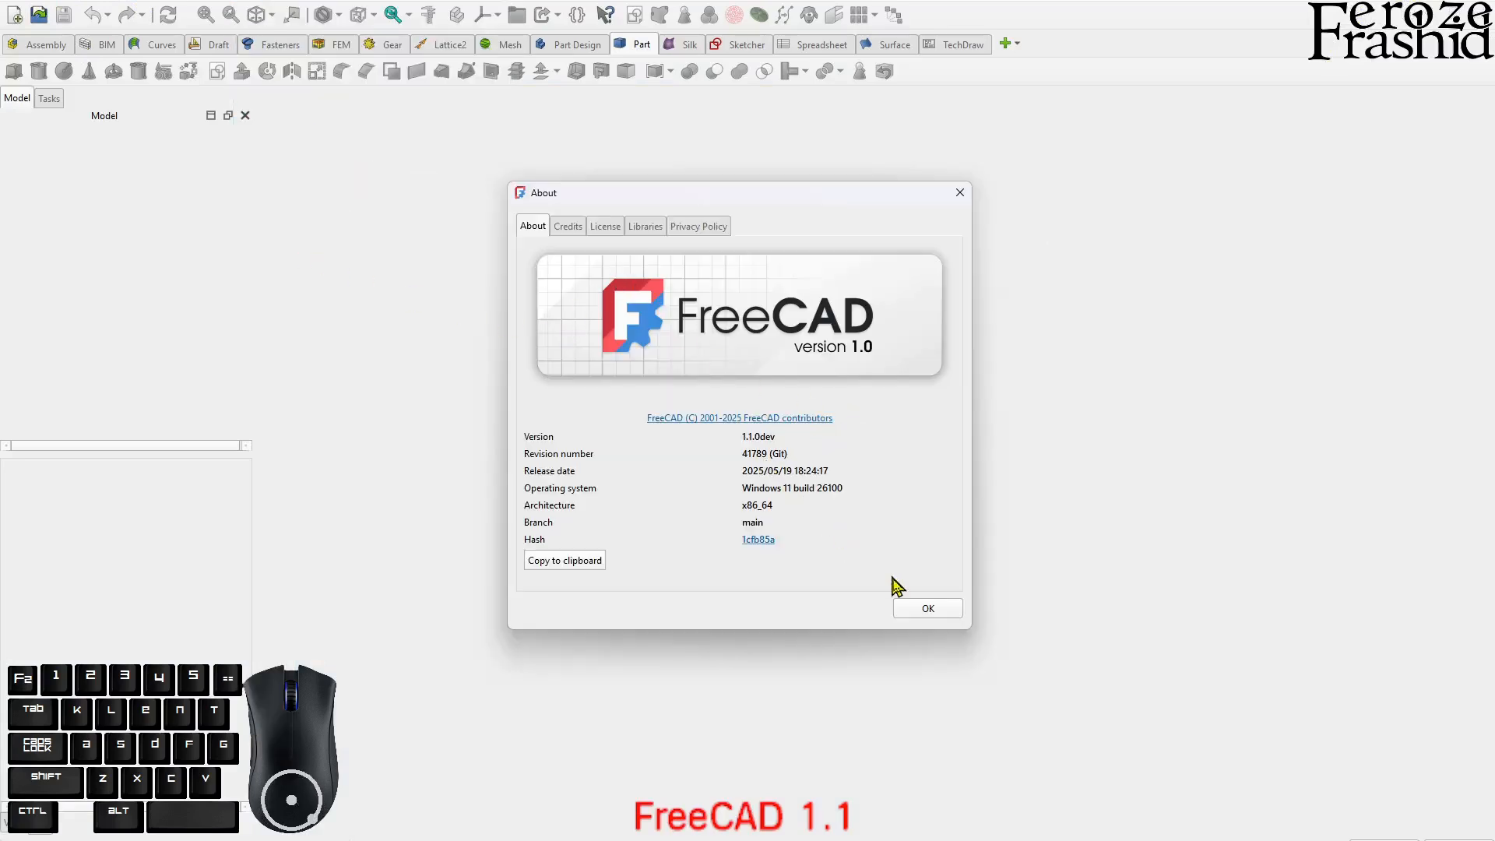
pyautogui.click(914, 608)
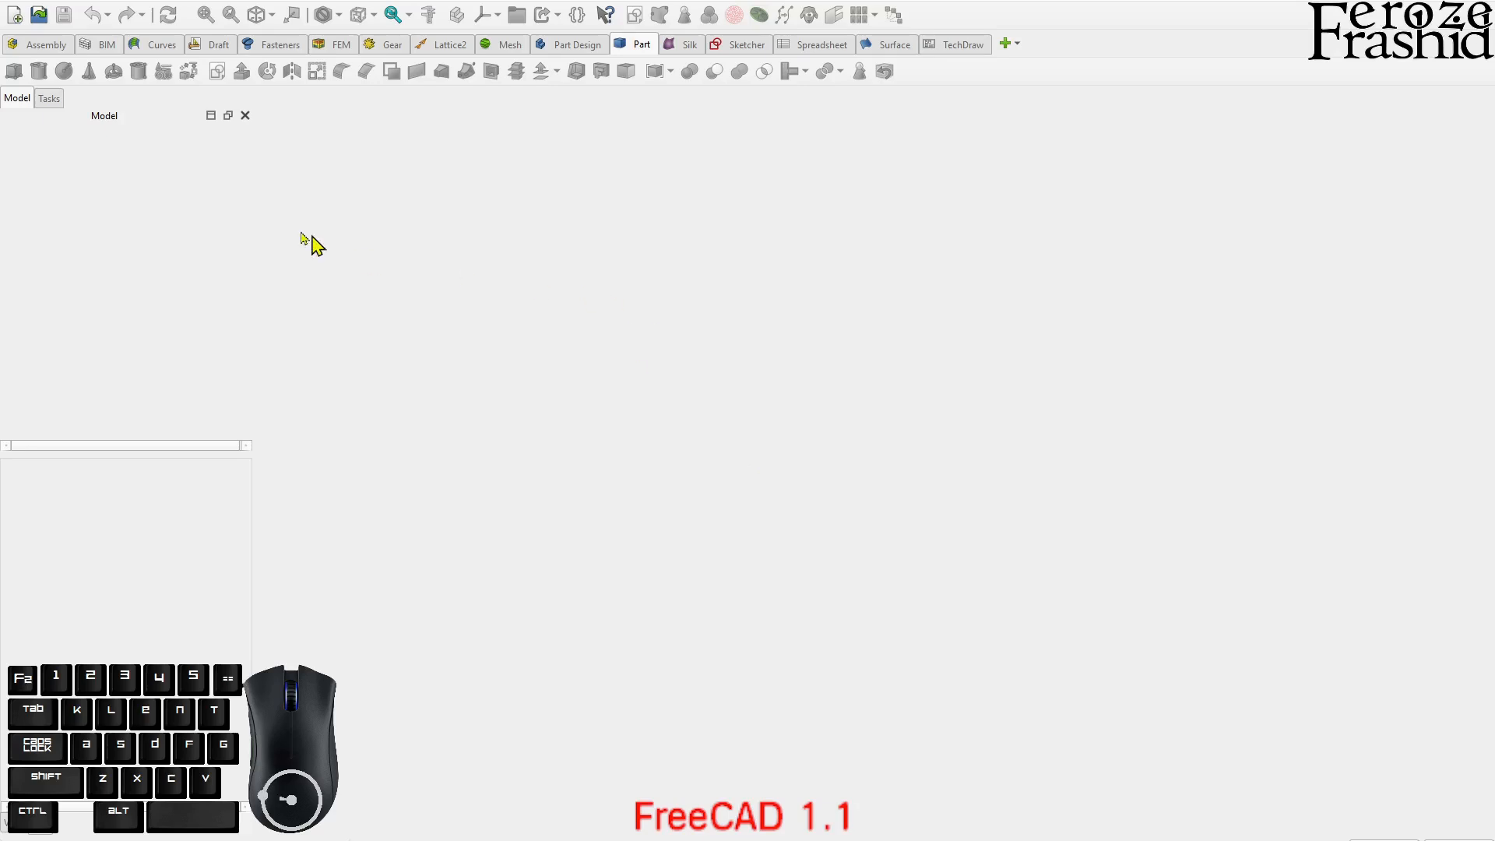
# - Create a new document and import the drawing image Bildschirmfoto_2022-08-26_14-18-31 into it, viewed from the top
pyautogui.click(14, 15)
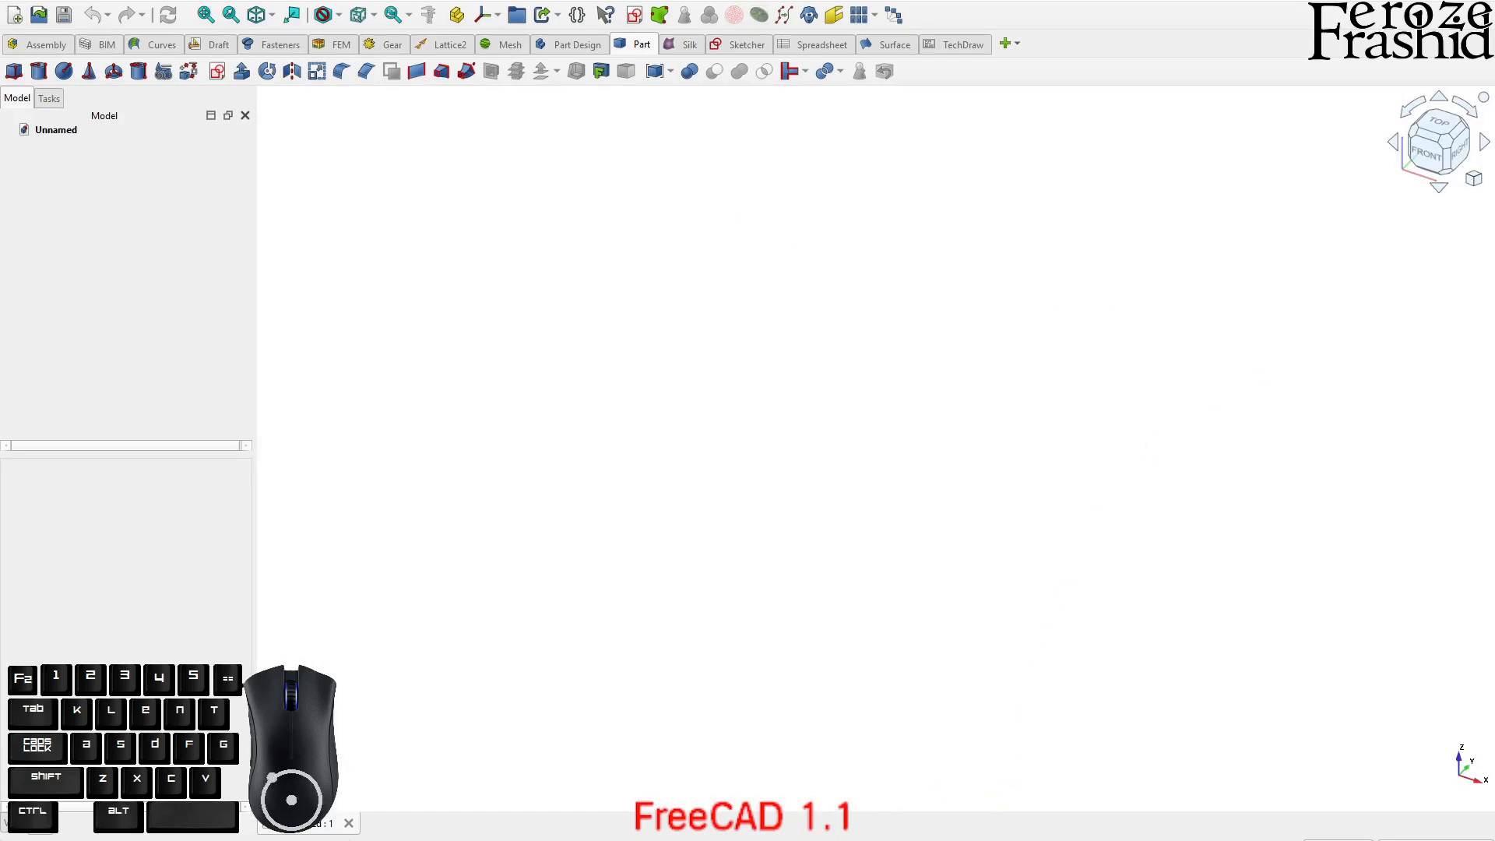
pyautogui.moveTo(1071, 337); pyautogui.dragTo(856, 424)
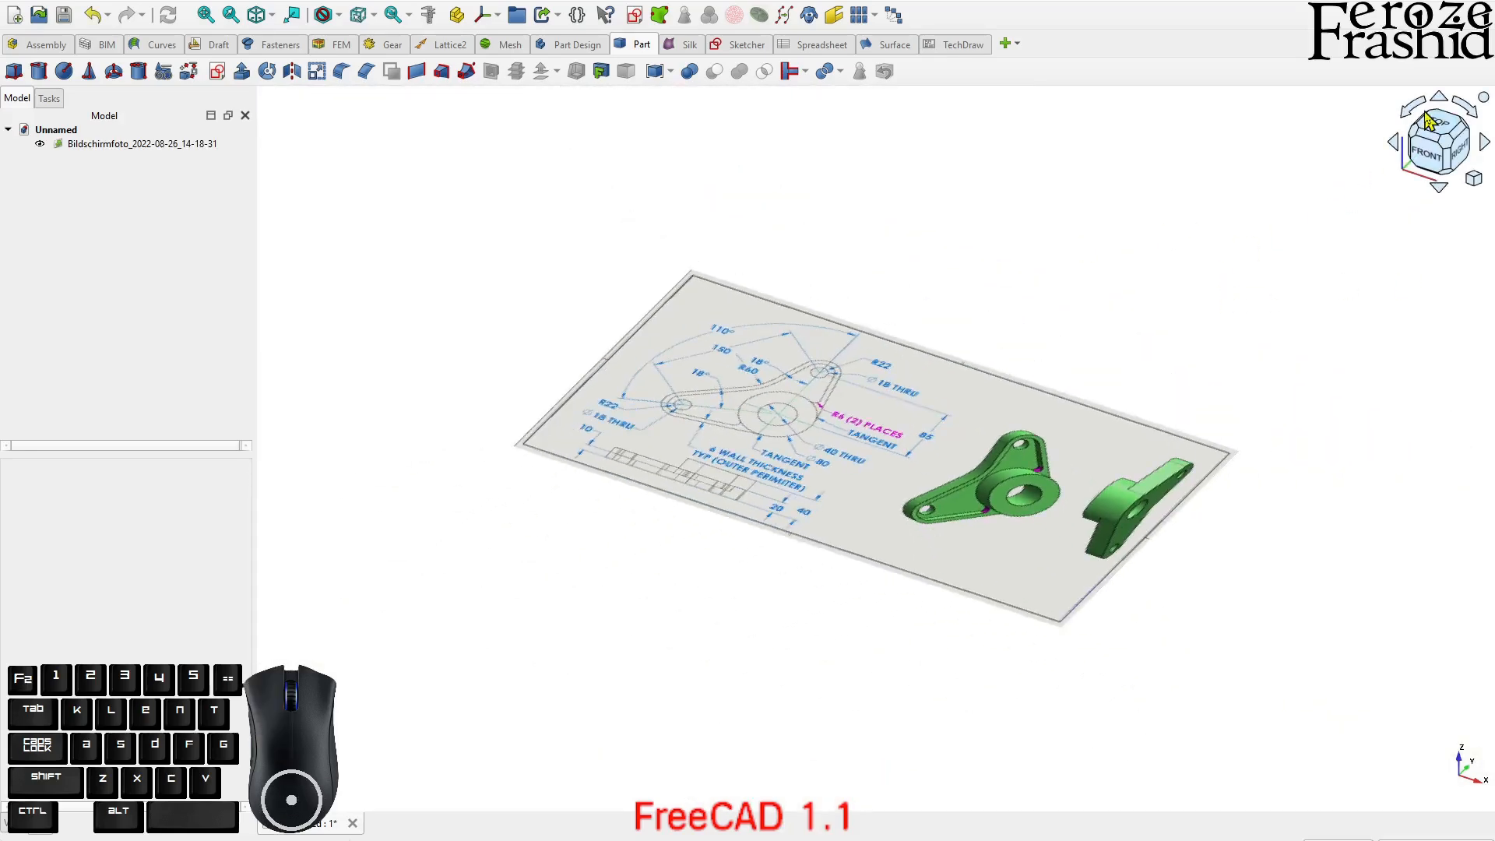
pyautogui.click(1405, 140)
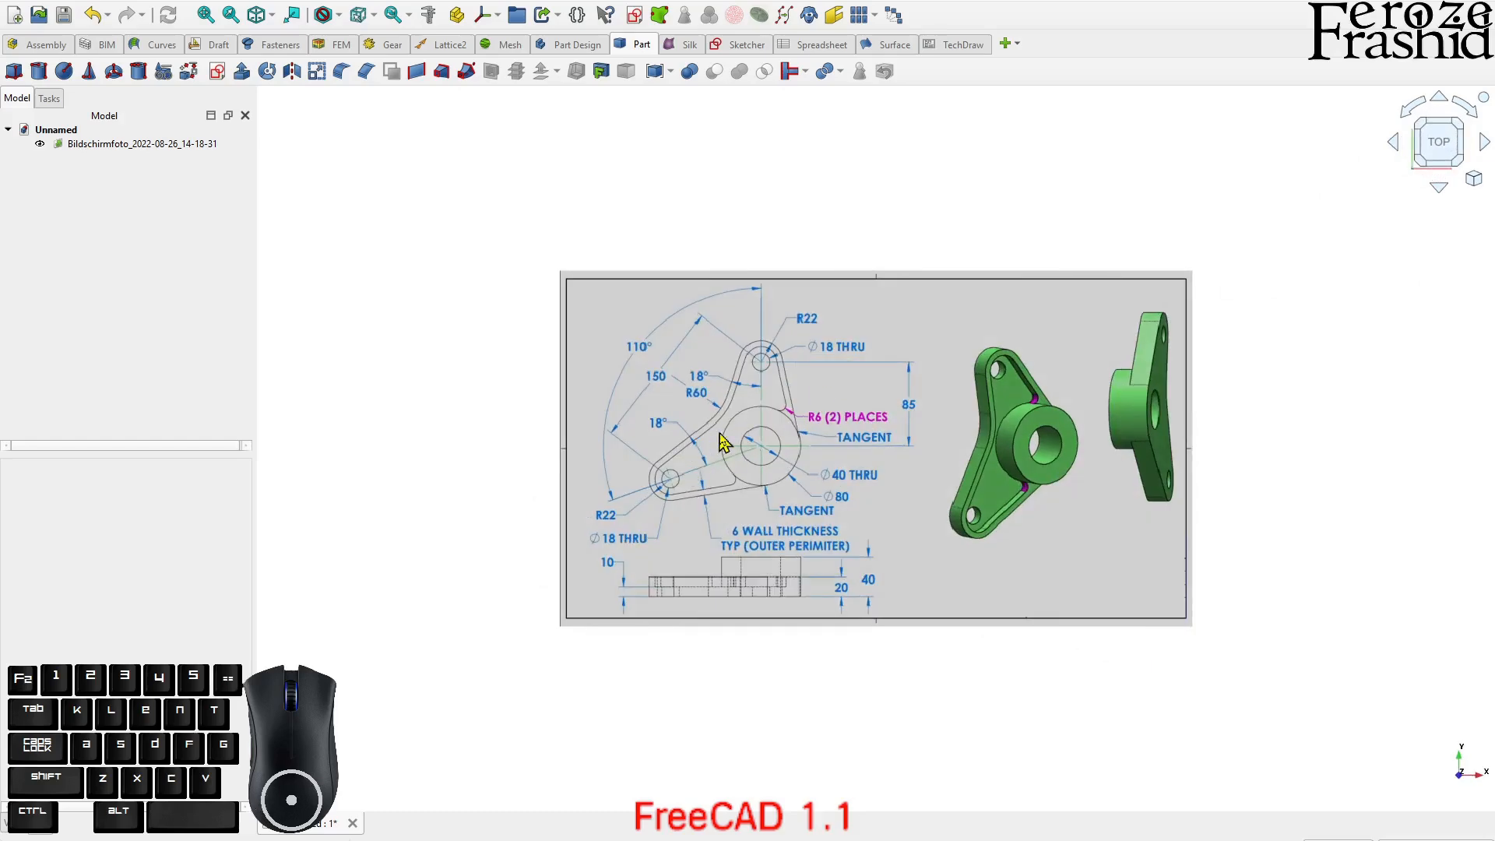
# - Open the image plane's settings and set its transparency to 50
pyautogui.scroll(3, 712, 428)
pyautogui.doubleClick(125, 144)
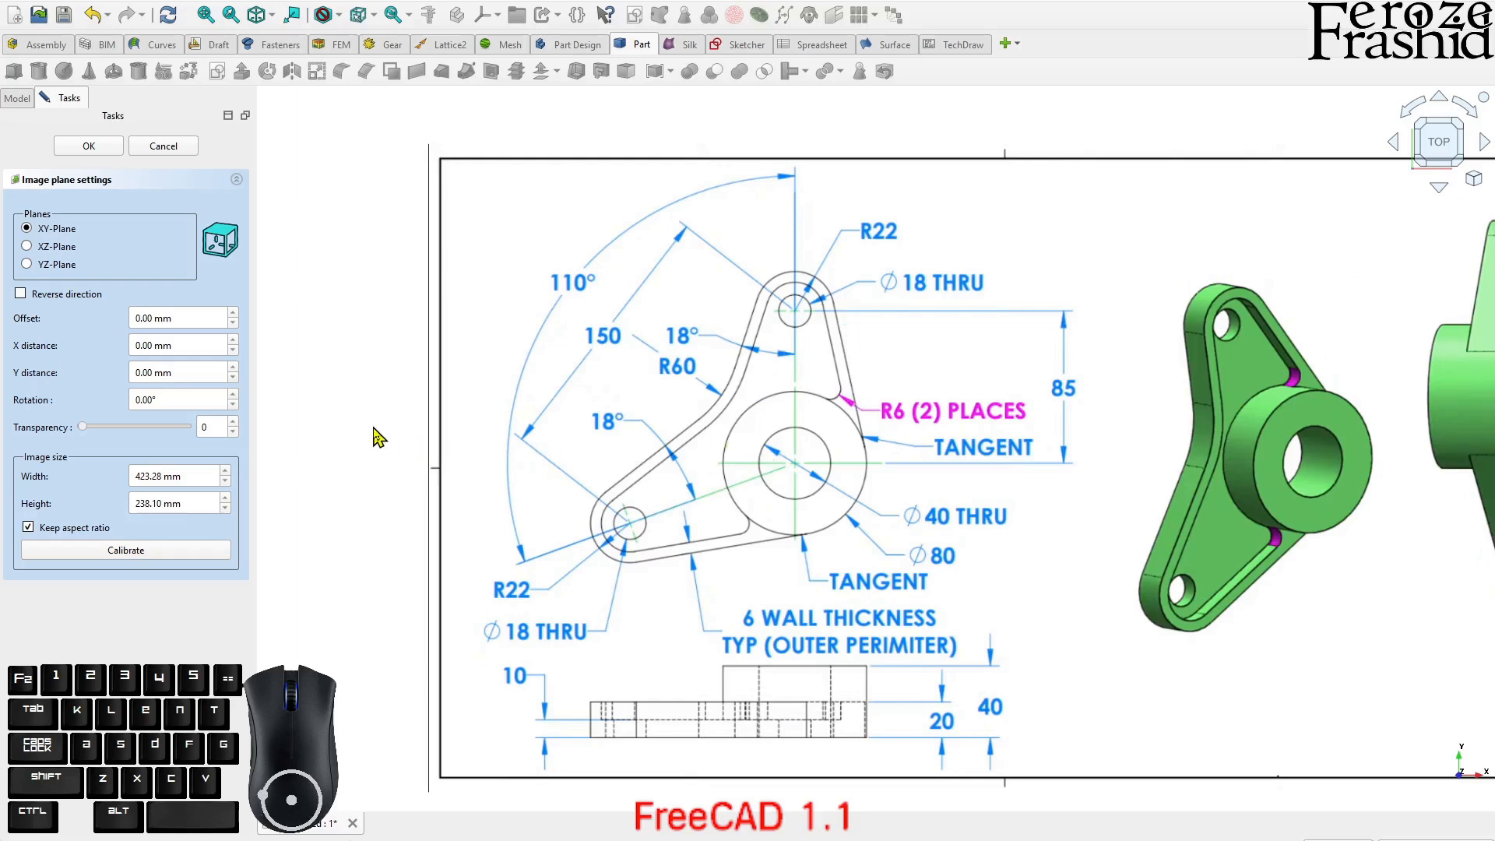
pyautogui.click(206, 427)
pyautogui.write('5')
# - Calibrate the image by spanning the arrow tips of the 150 dimension and setting that distance to 150 mm
pyautogui.click(204, 550)
pyautogui.scroll(4, 548, 267)
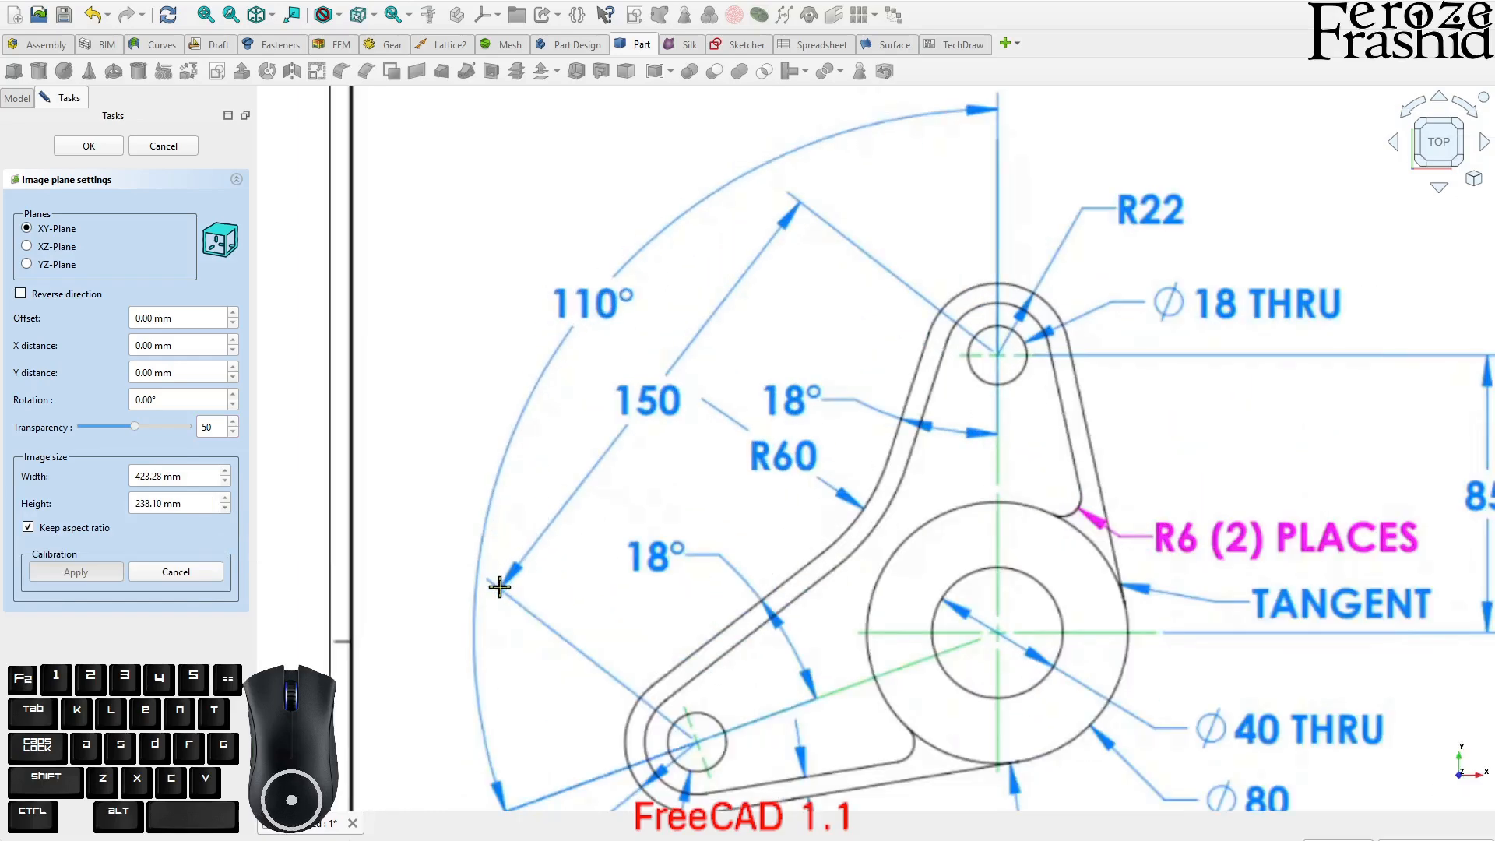
pyautogui.click(498, 587)
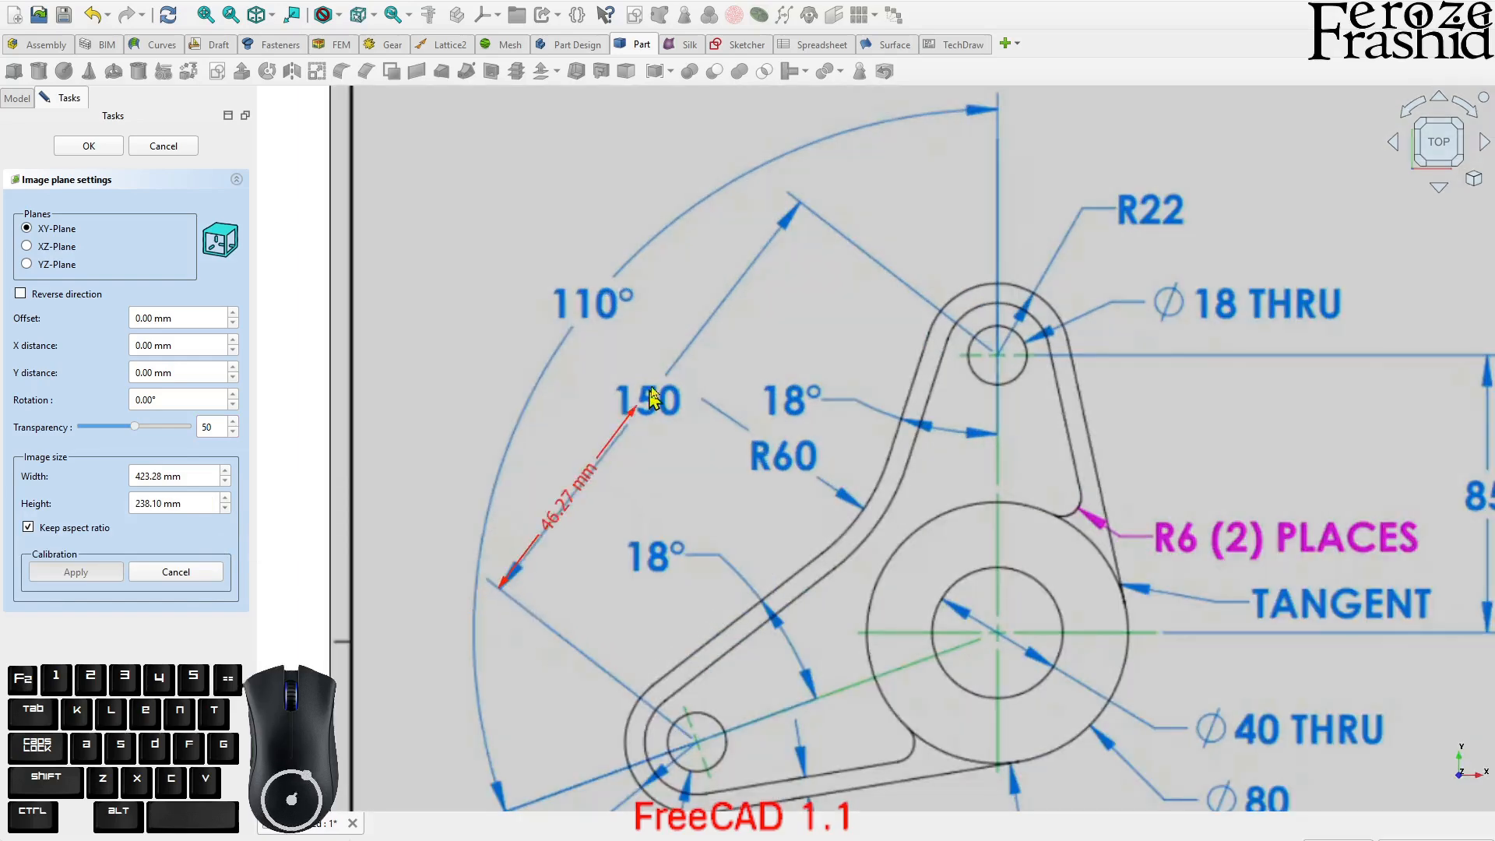
pyautogui.click(800, 210)
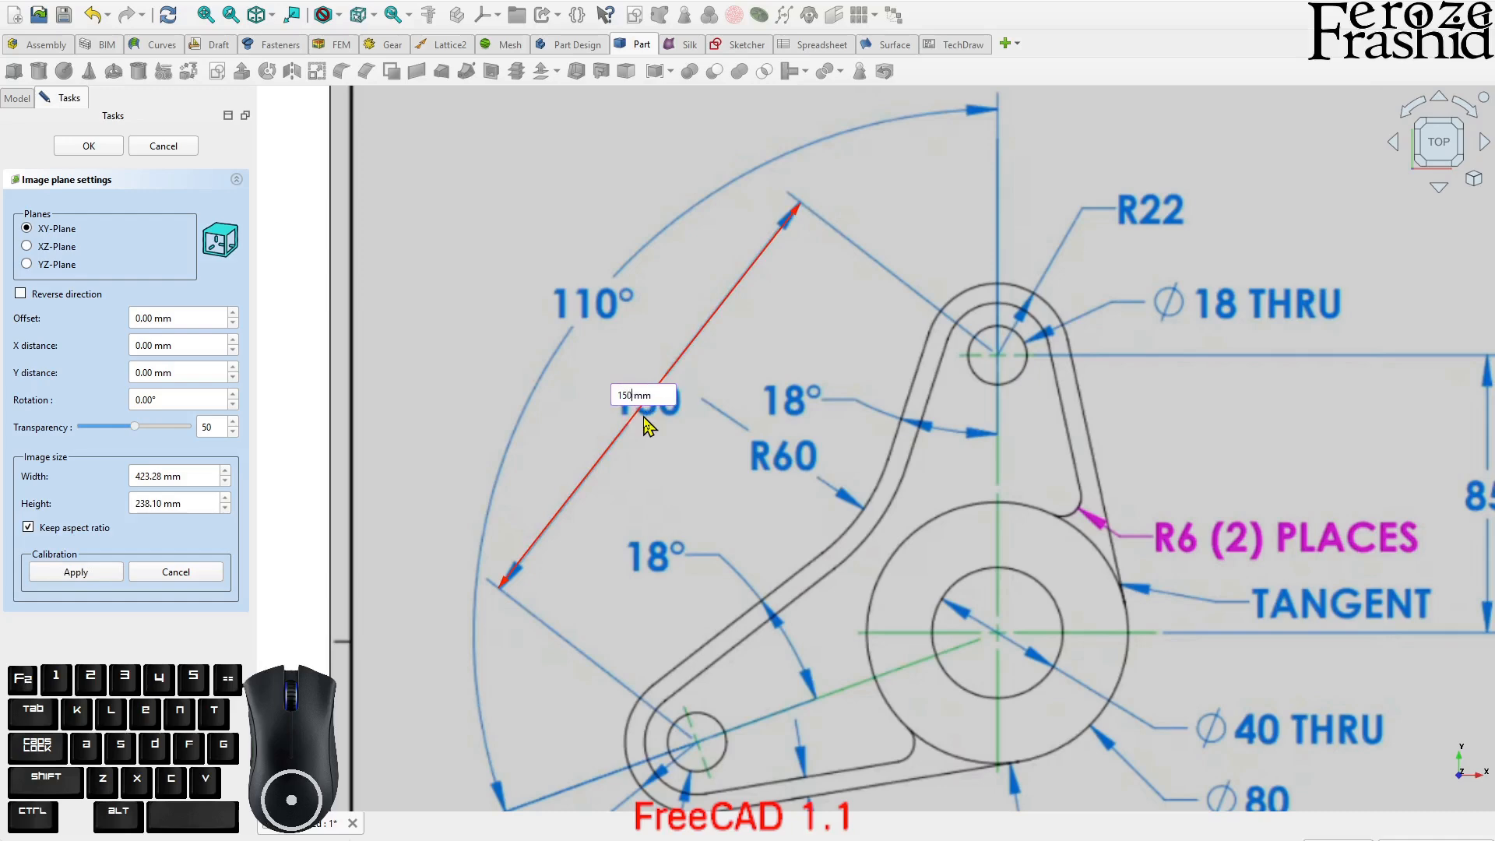
pyautogui.press('Return')
pyautogui.scroll(-6, 755, 451)
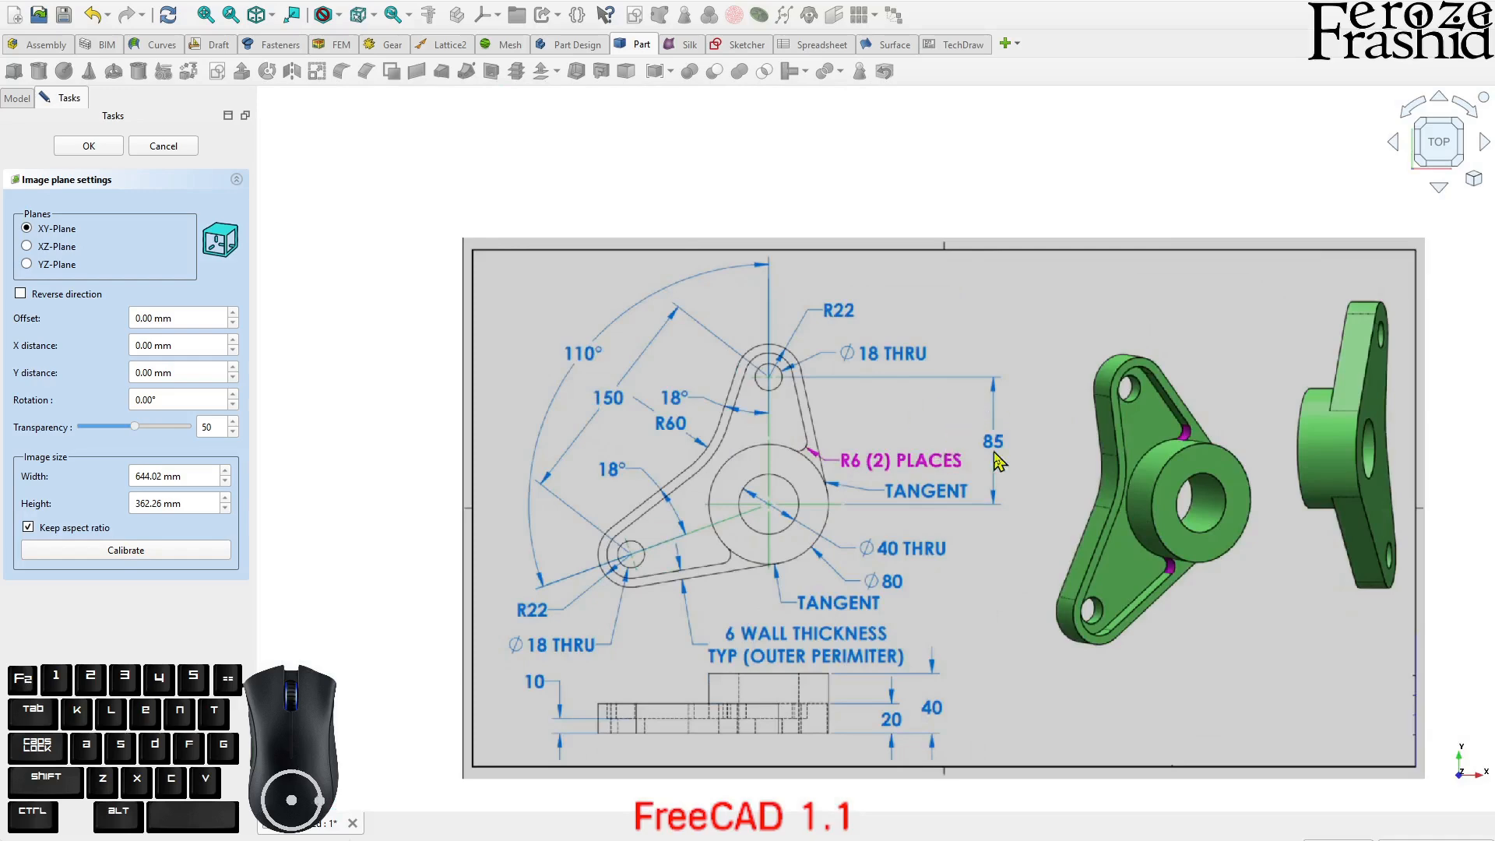
# - Check the image scale by measuring along the vertical 85 dimension without recalibrating, and accept the image plane settings
pyautogui.click(145, 553)
pyautogui.scroll(3, 948, 471)
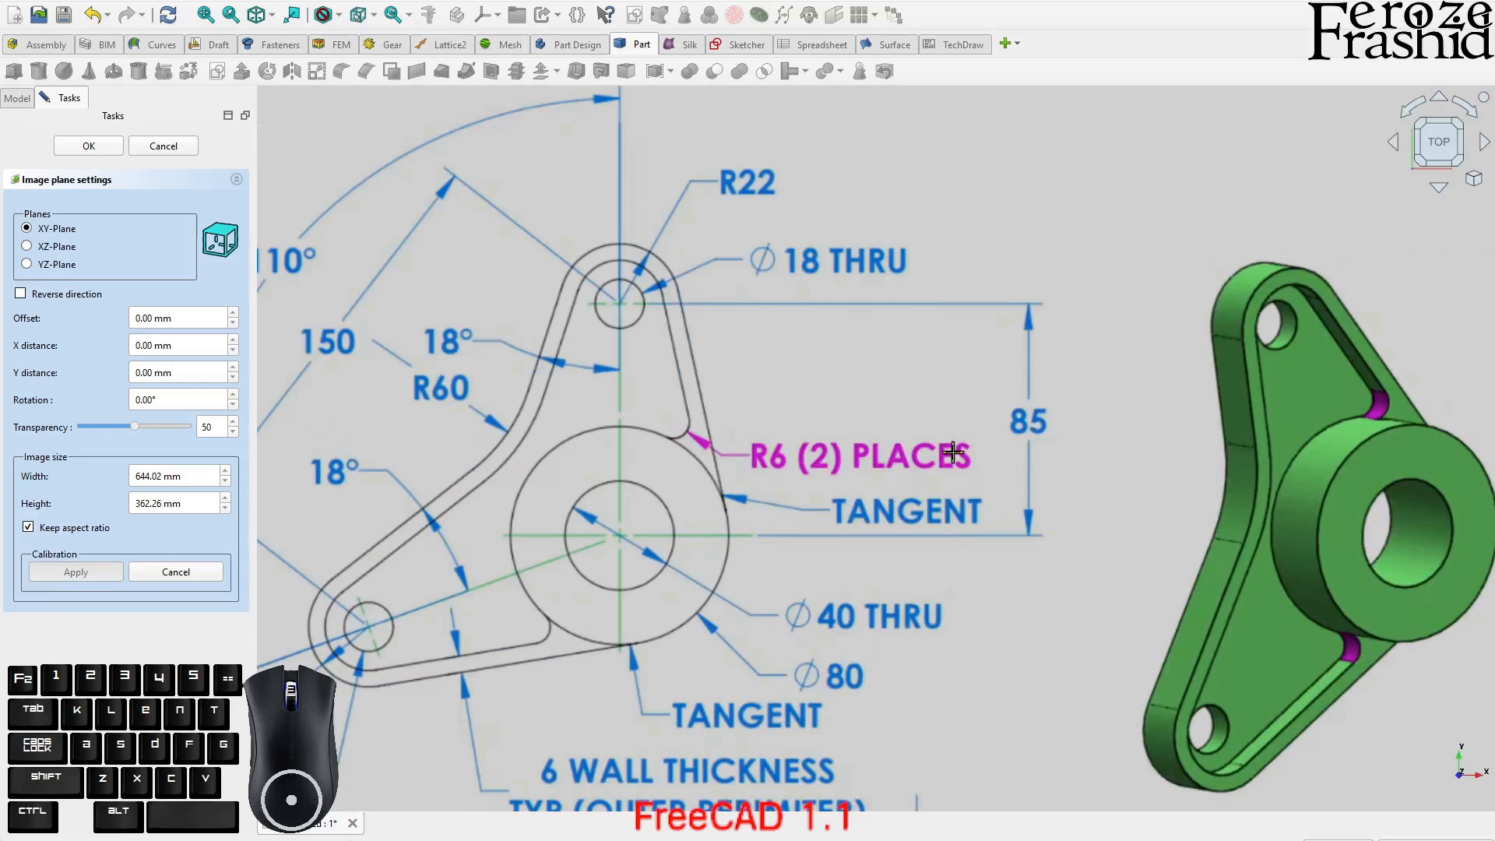
pyautogui.click(1028, 302)
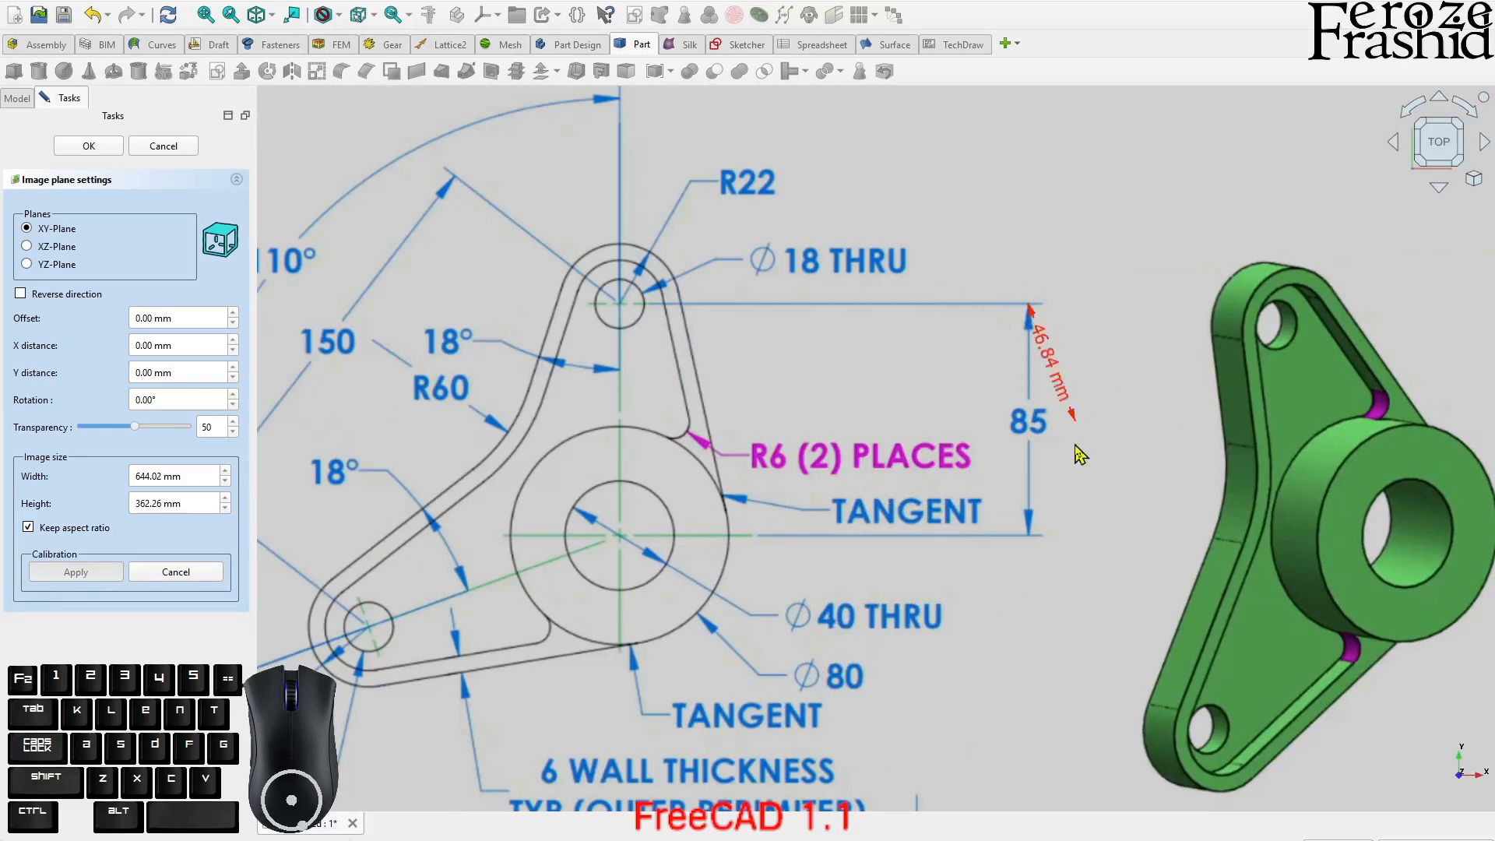
pyautogui.click(1029, 536)
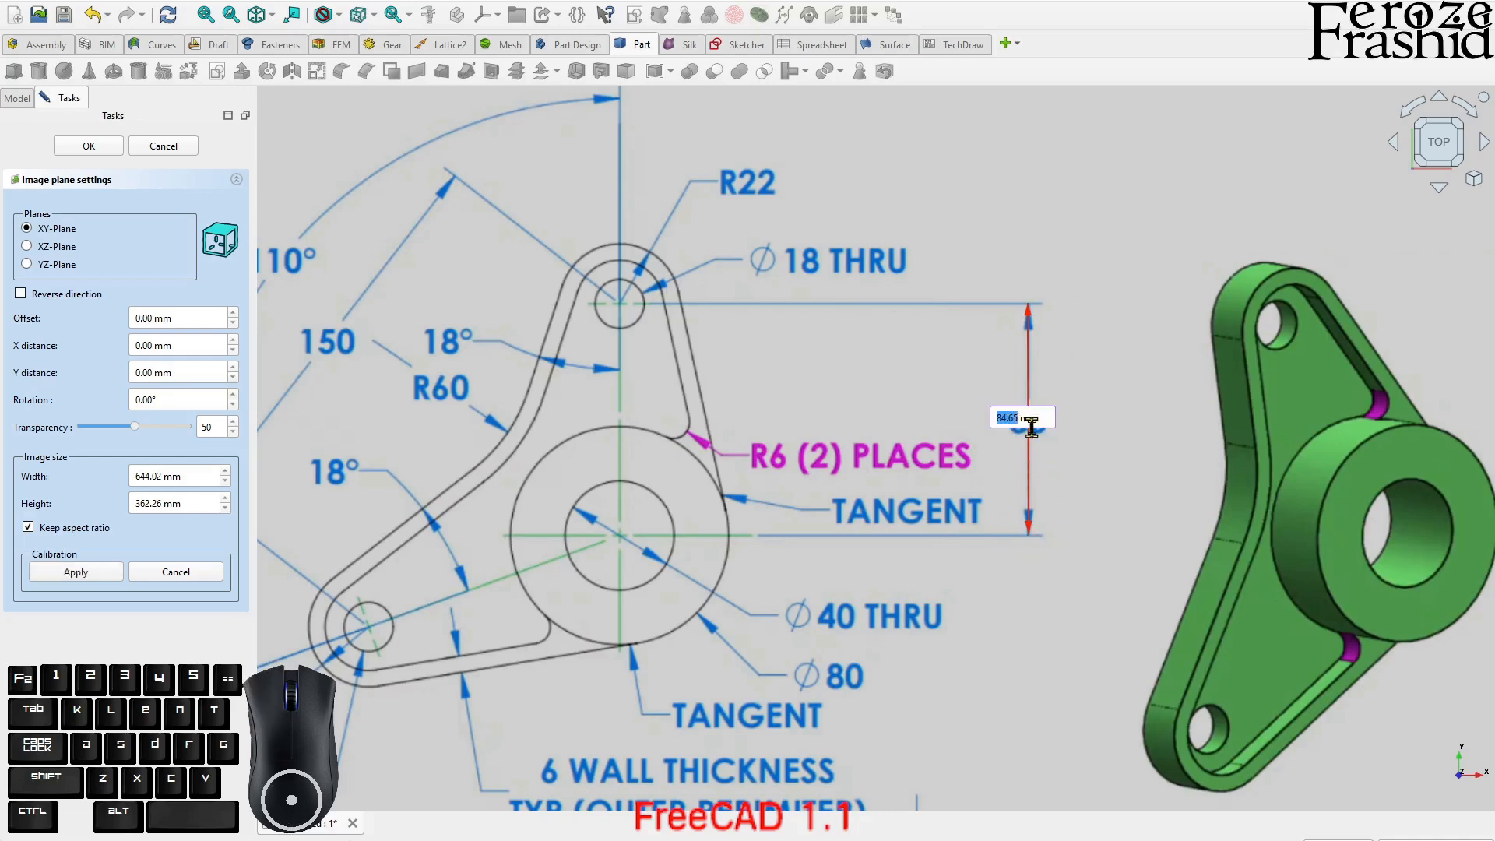
pyautogui.press('Escape')
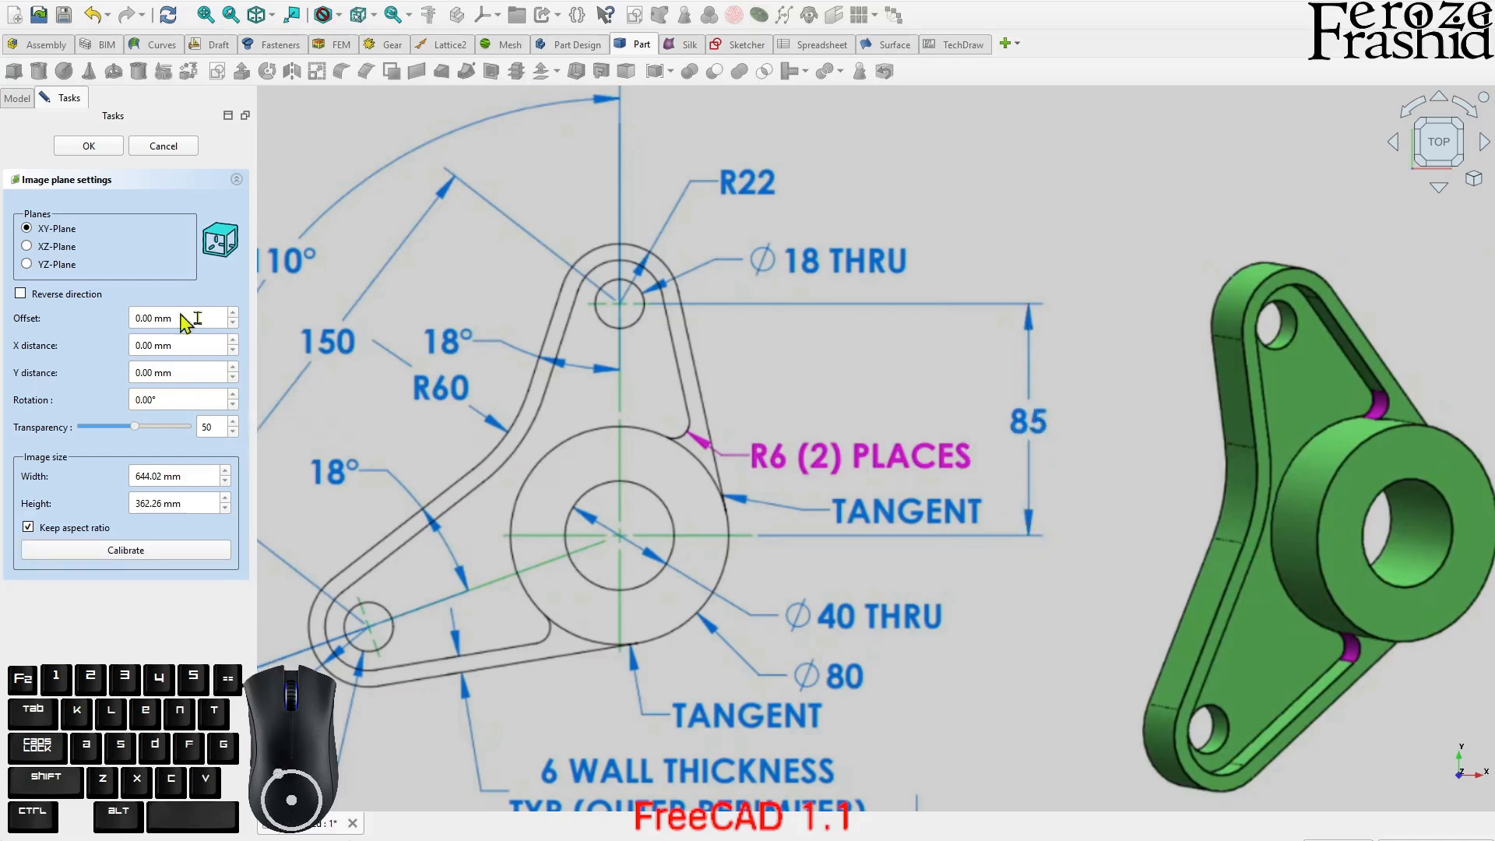
pyautogui.click(89, 147)
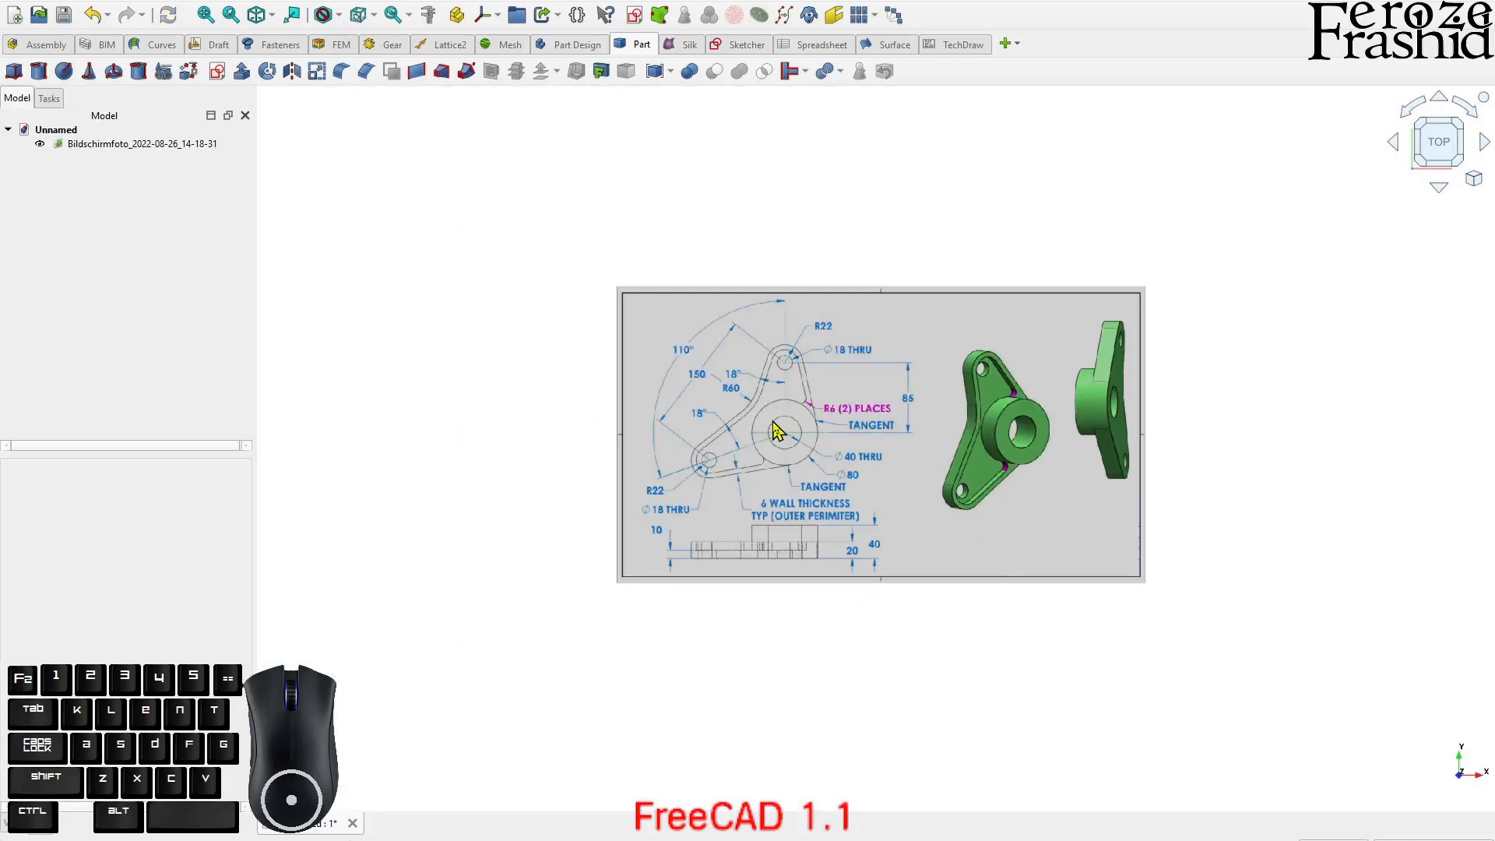
# - Turn on the axis cross to show the origin on the drawing image
pyautogui.moveTo(994, 486); pyautogui.dragTo(1001, 364, button='middle')
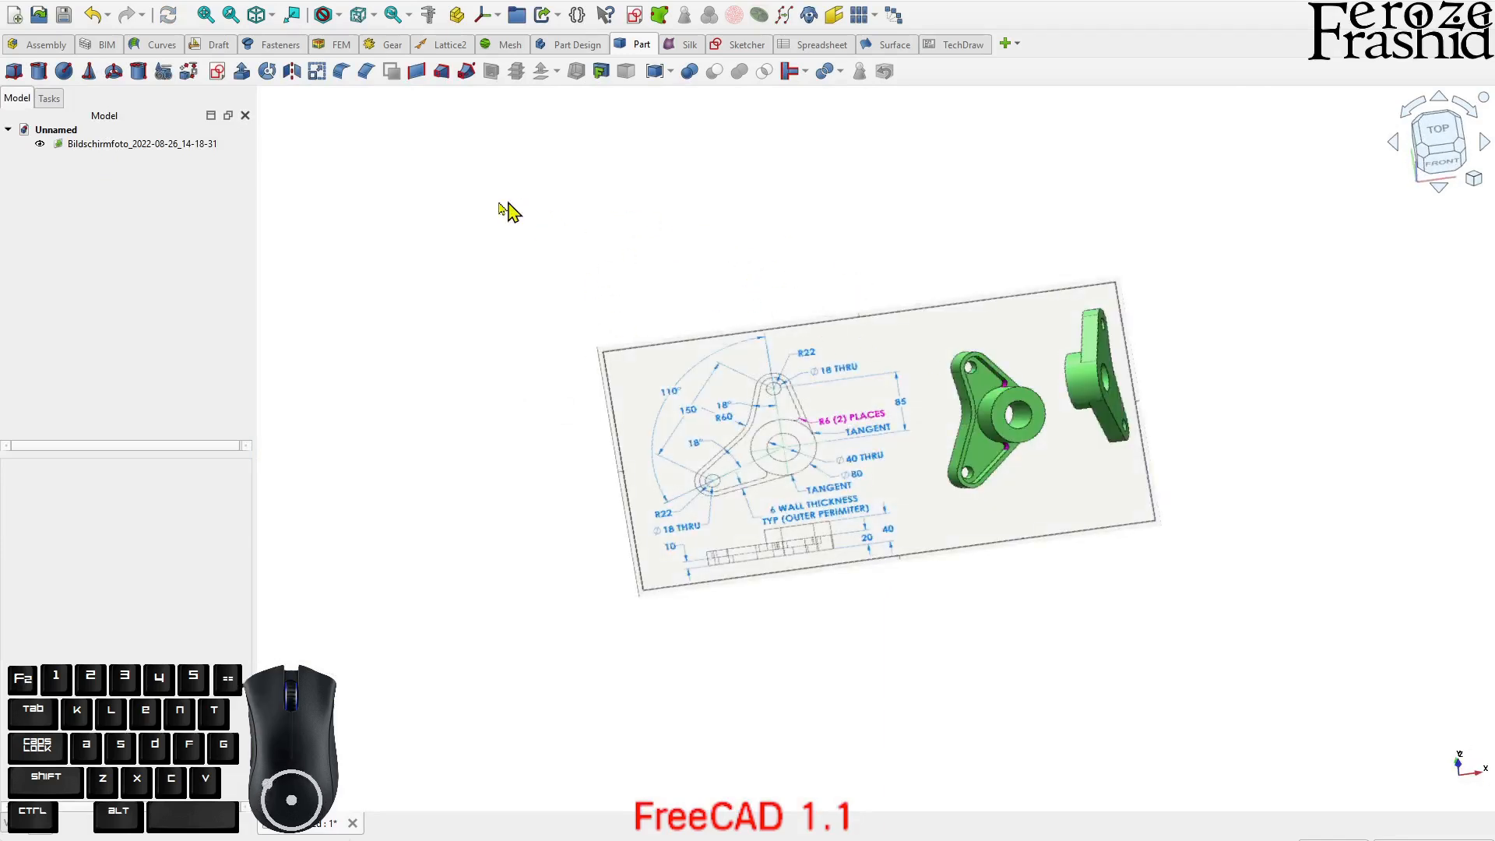
pyautogui.click(77, 3)
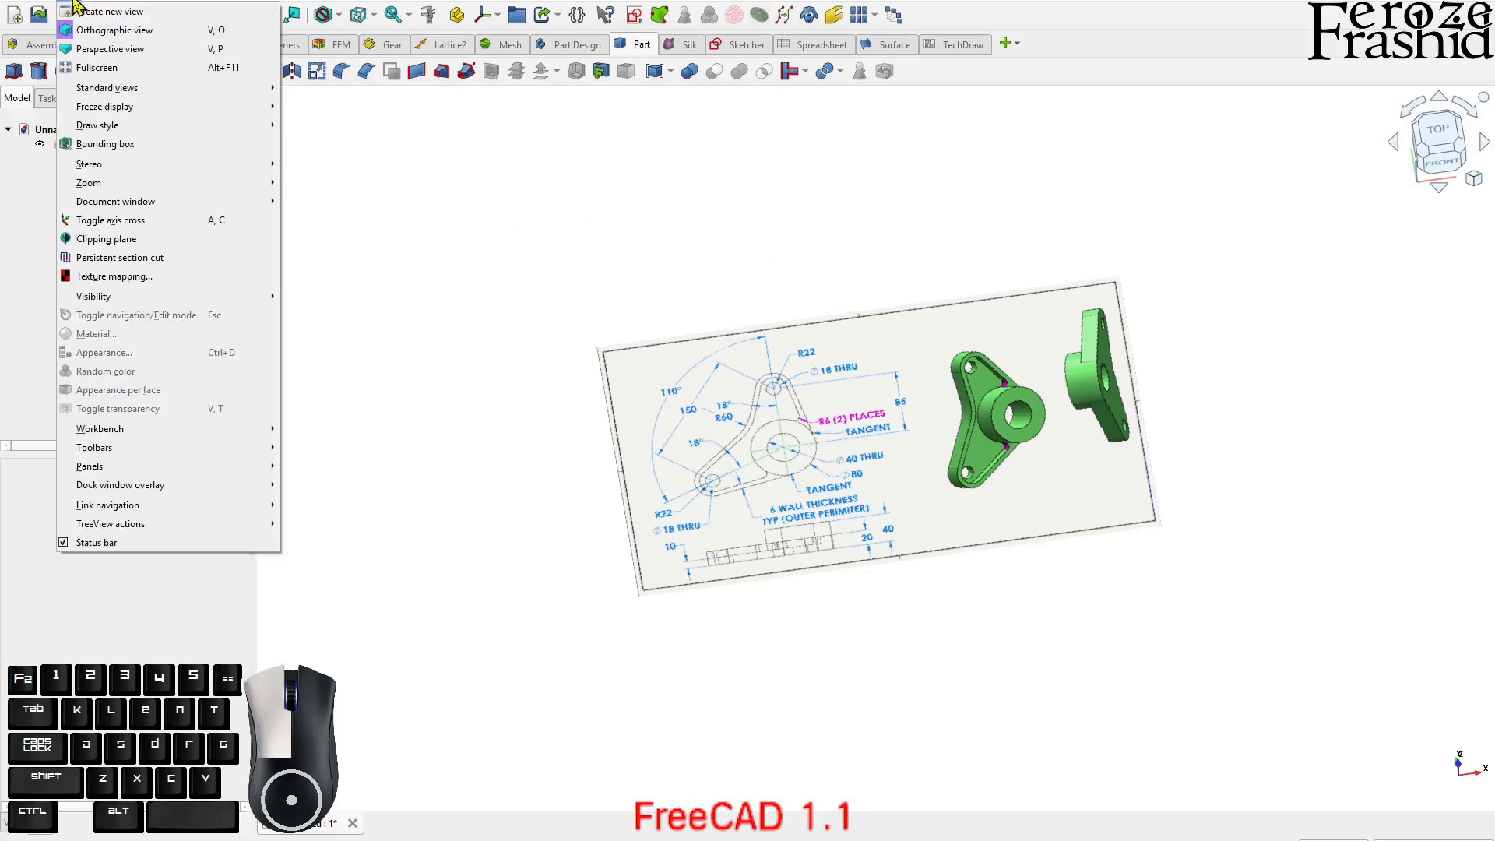
pyautogui.click(119, 220)
pyautogui.scroll(5, 847, 469)
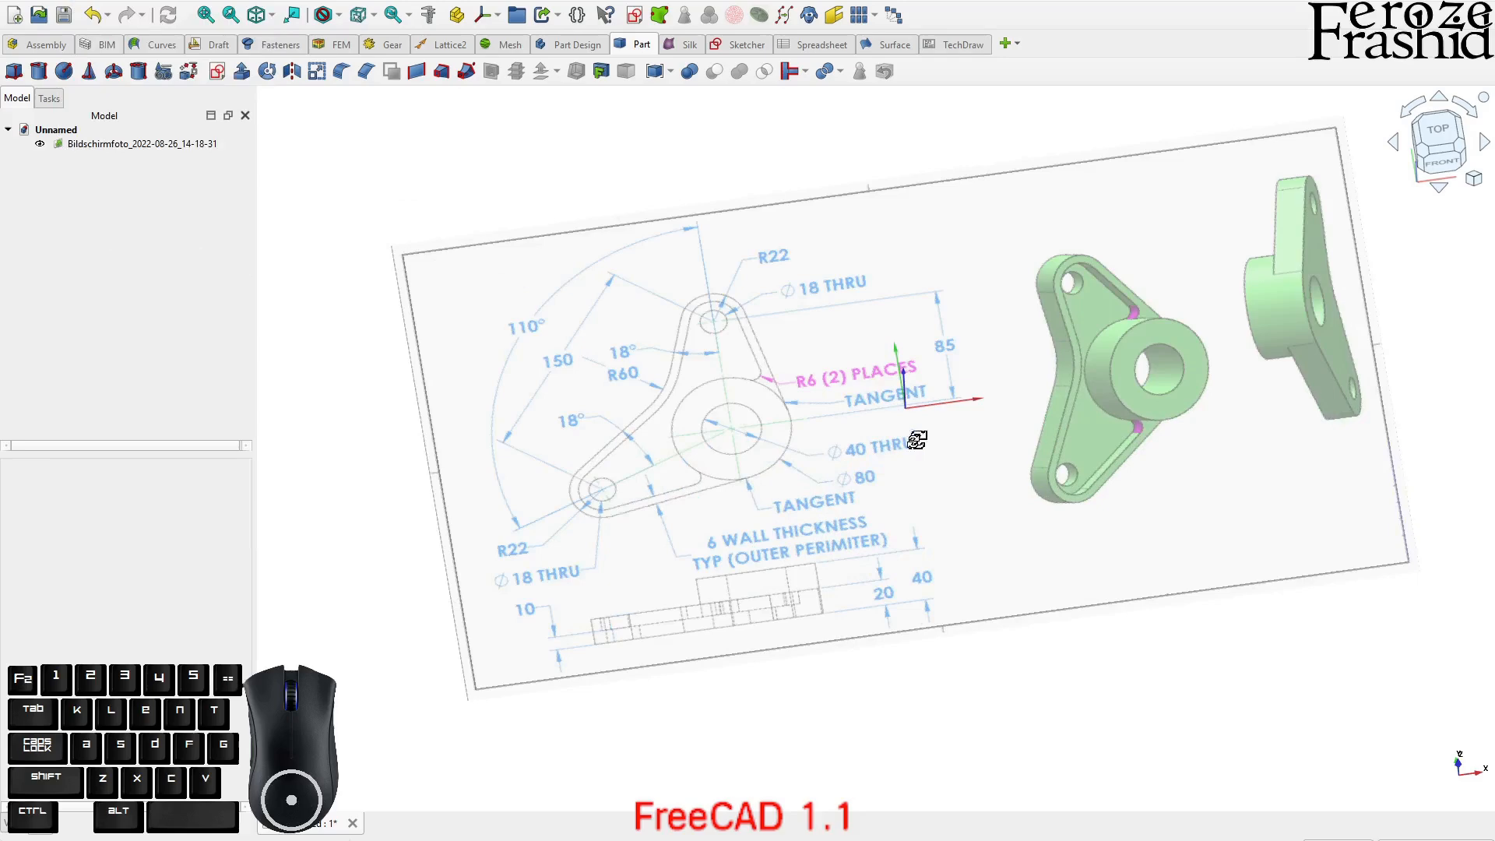
pyautogui.moveTo(843, 466)
pyautogui.mouseDown(button='middle')
pyautogui.moveTo(900, 438)
pyautogui.moveTo(947, 483)
pyautogui.moveTo(1032, 383)
pyautogui.moveTo(994, 286)
pyautogui.moveTo(937, 344)
pyautogui.moveTo(932, 448)
pyautogui.mouseUp(button='middle')
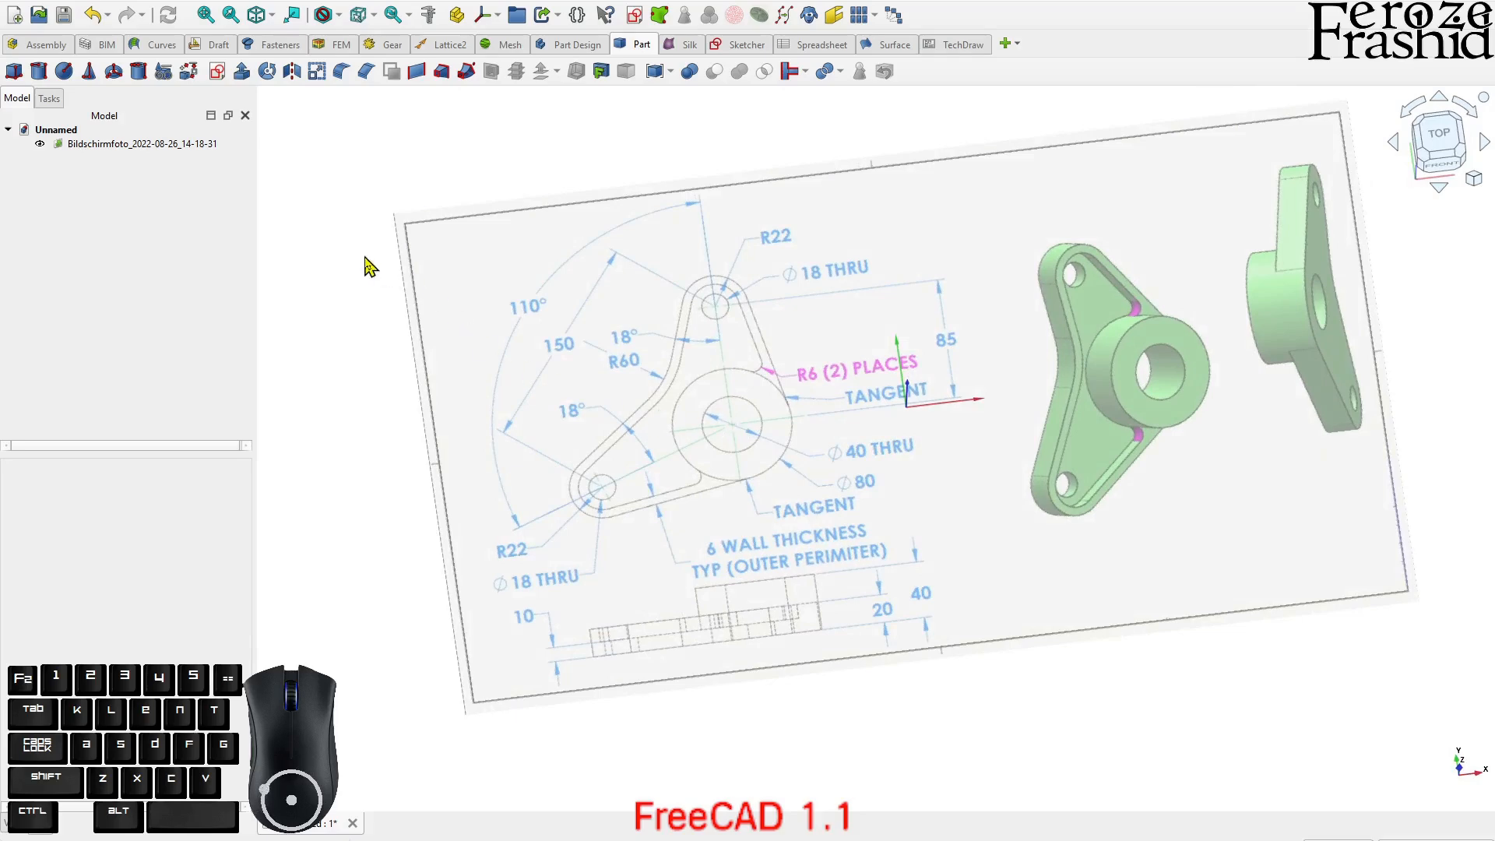
# - Start transforming the image and move it 116.5 mm along U, bringing the drawing's central bore over the origin
pyautogui.rightClick(165, 145)
pyautogui.click(204, 178)
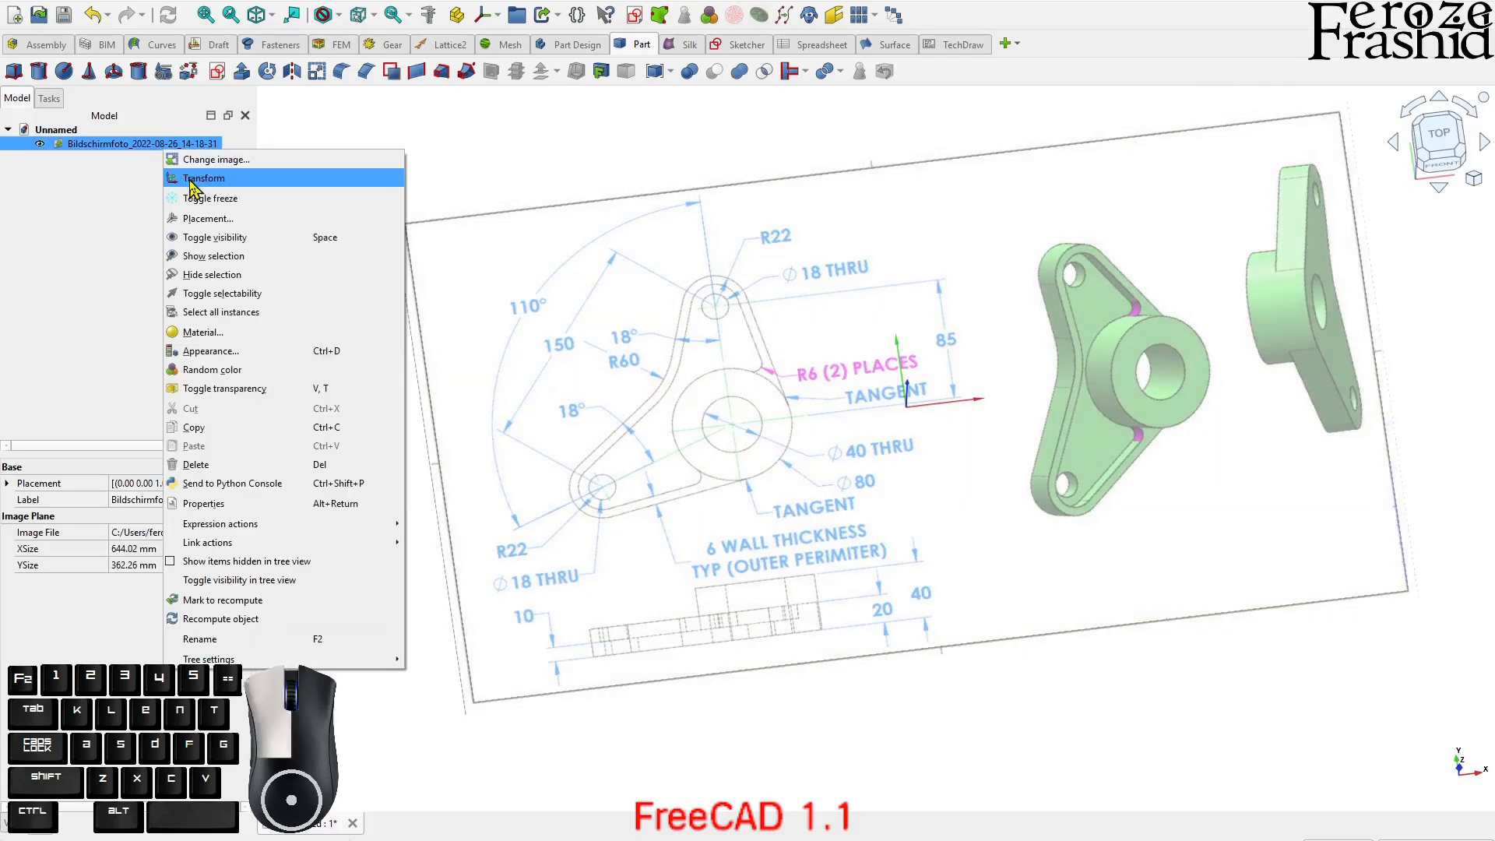
pyautogui.moveTo(1019, 403); pyautogui.dragTo(1240, 347)
pyautogui.click(1432, 148)
pyautogui.scroll(5, 959, 418)
pyautogui.scroll(3, 958, 413)
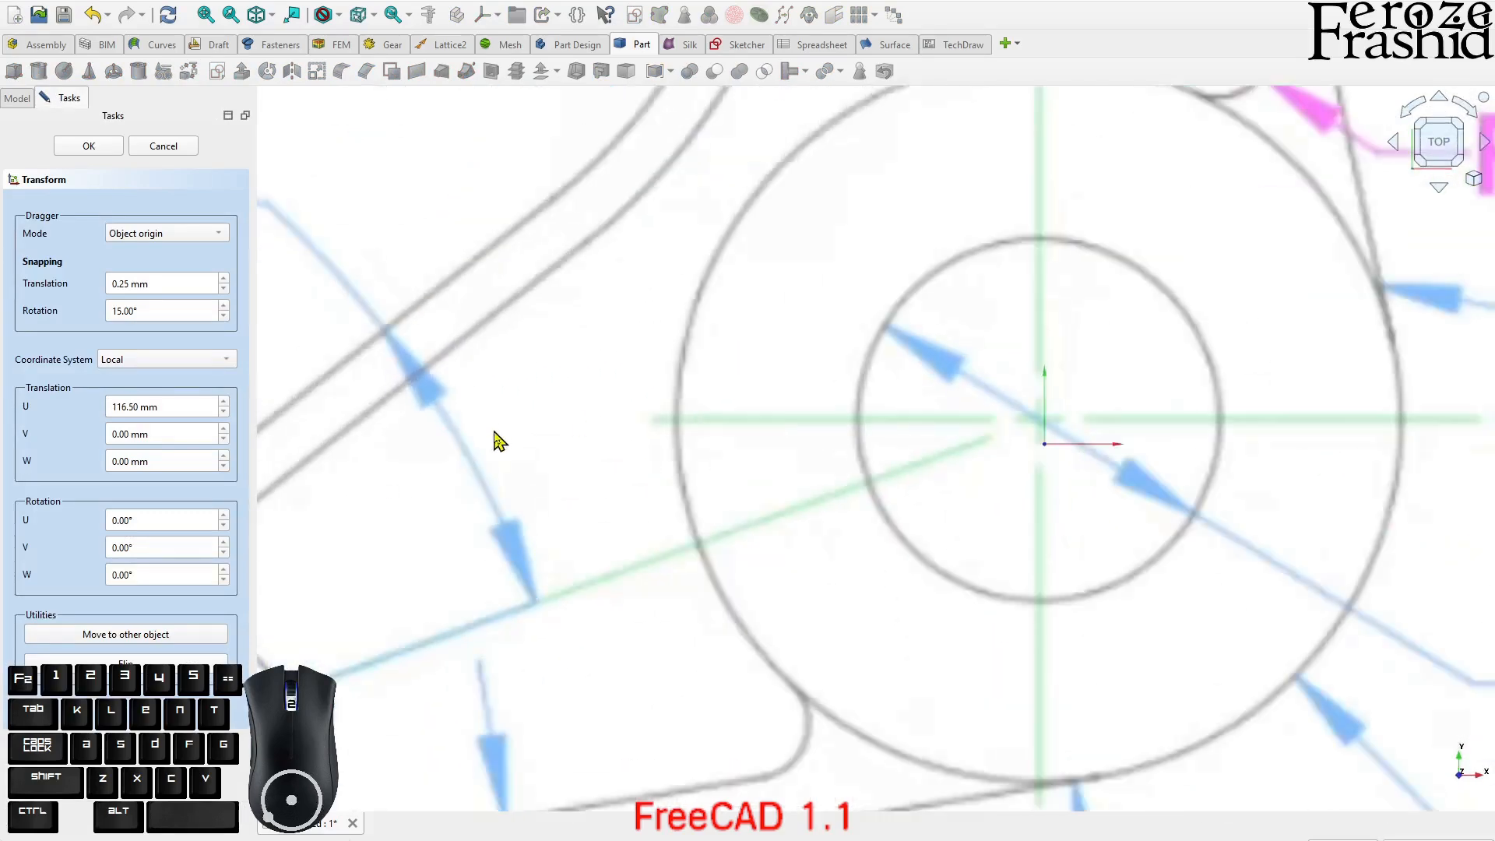
# - Move the image about 2.25 mm in negative V, fine-tune it until the bore's centre sits on the origin, and accept the transform
pyautogui.scroll(-6, 500, 435)
pyautogui.moveTo(1033, 319); pyautogui.dragTo(1026, 358)
pyautogui.scroll(3, 1016, 397)
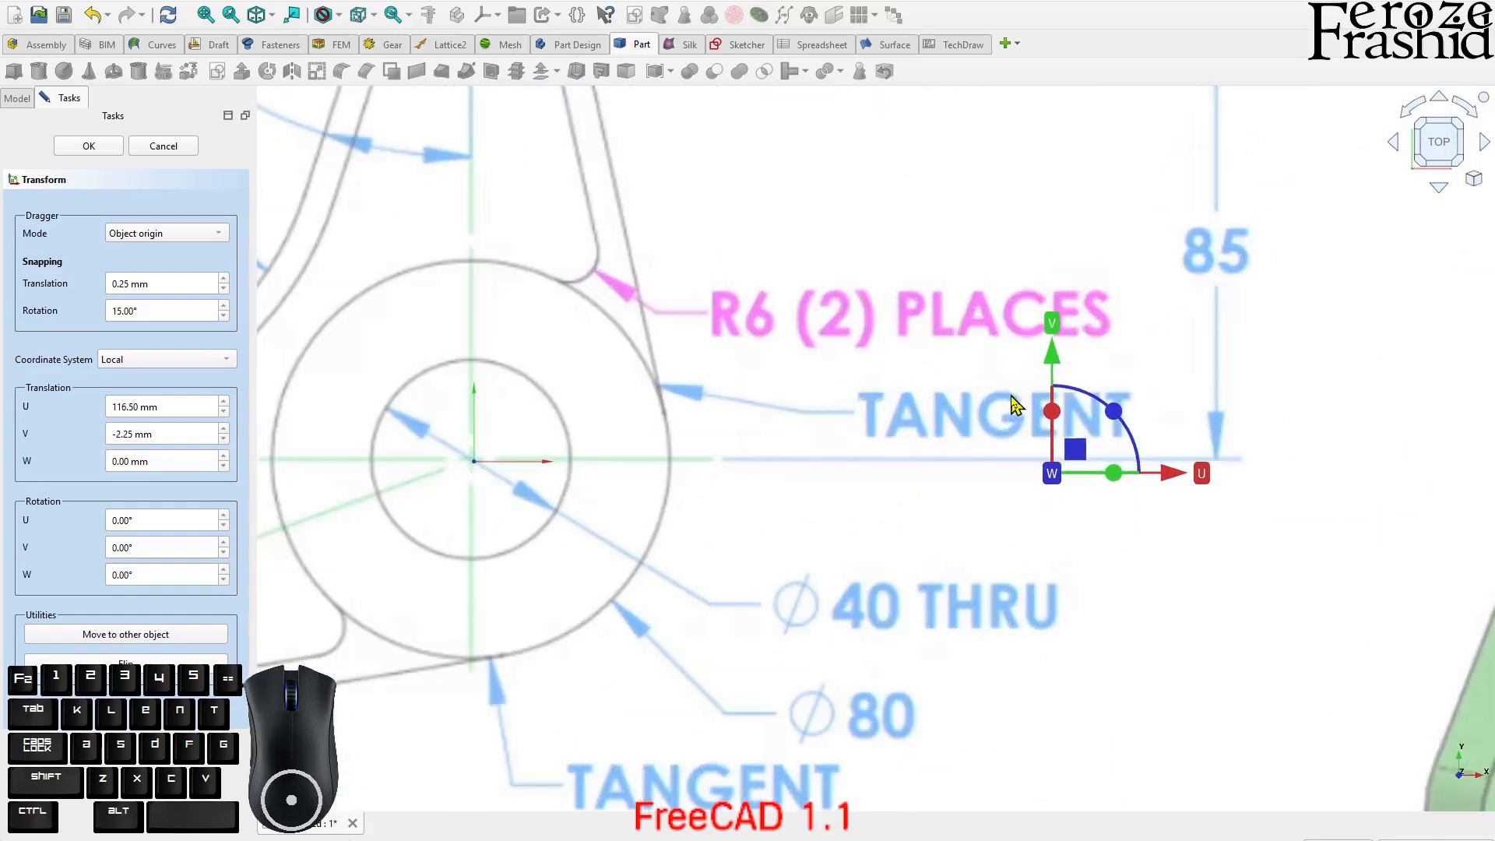
pyautogui.moveTo(1162, 483); pyautogui.dragTo(1174, 484)
pyautogui.moveTo(1051, 361); pyautogui.dragTo(1054, 366)
pyautogui.click(99, 152)
# - Check the image's alignment with the origin and turn off the axis cross
pyautogui.scroll(-6, 830, 475)
pyautogui.moveTo(938, 537); pyautogui.dragTo(887, 455, button='middle')
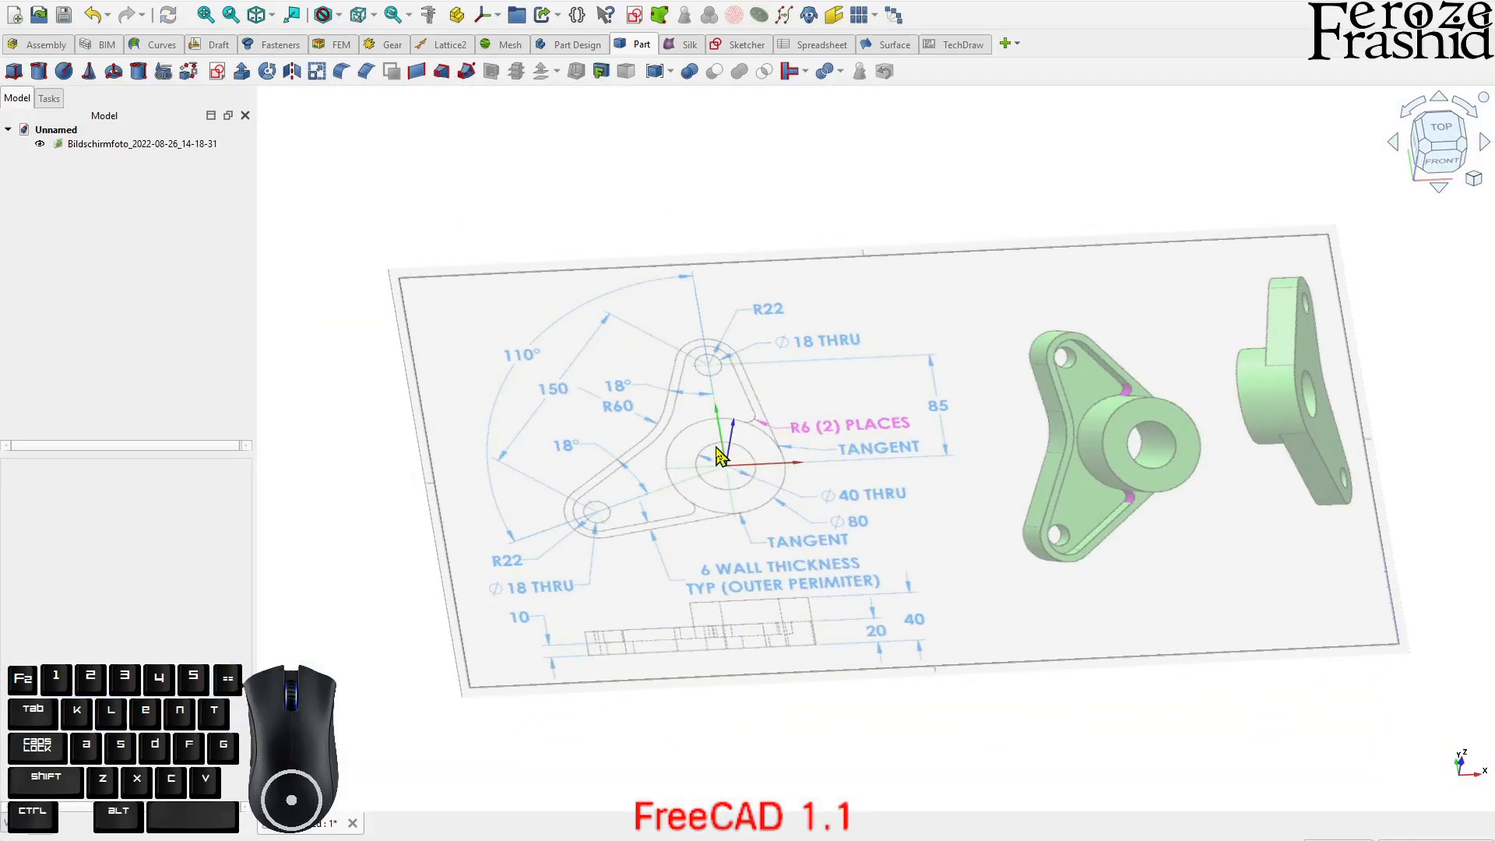
pyautogui.press('a')
pyautogui.press('c')
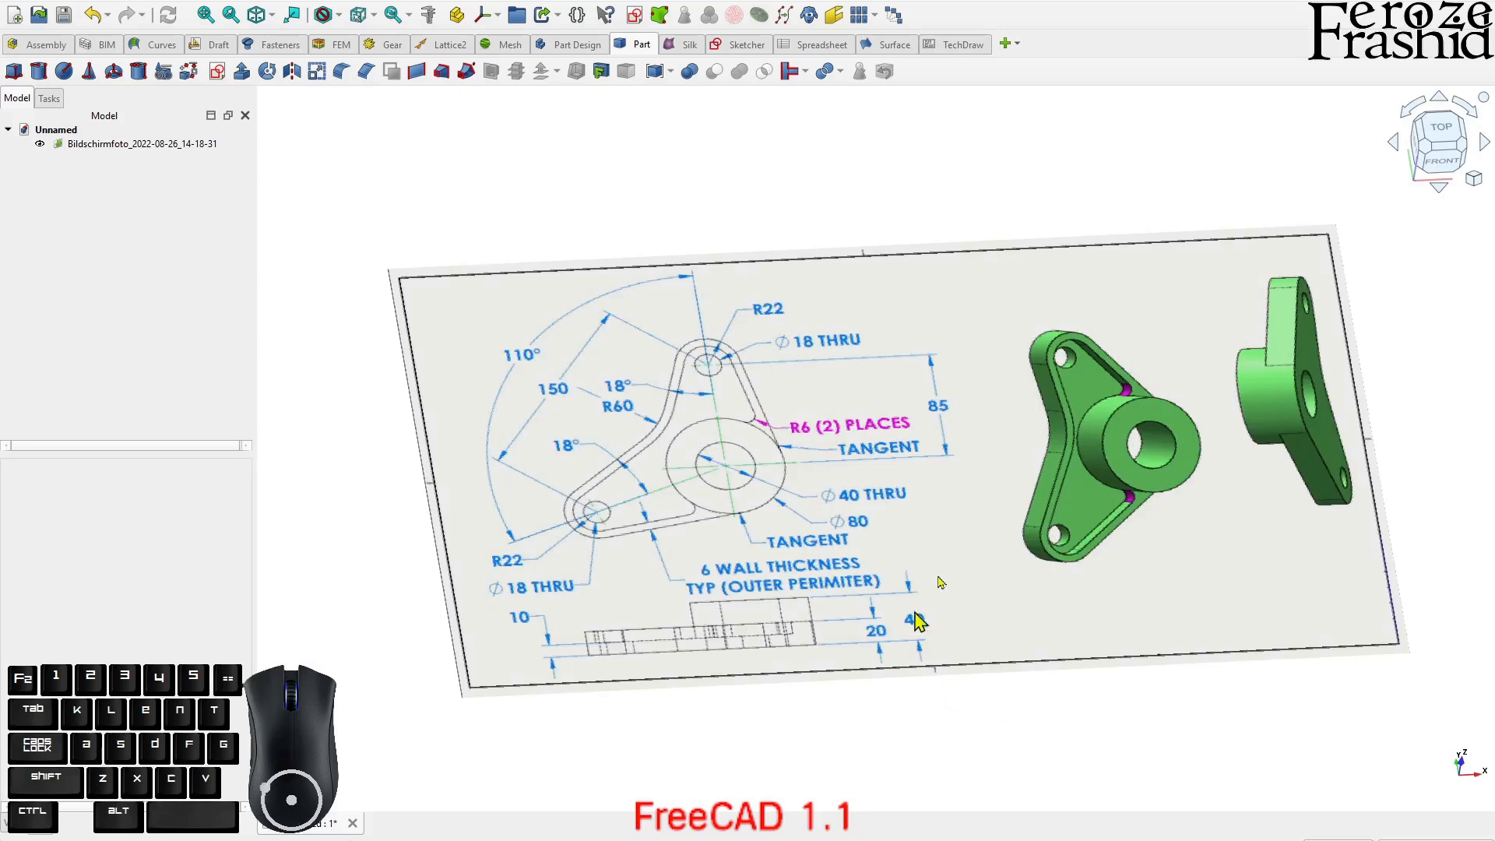
# - Create a new sketch on the XY-plane with 0 mm offset, viewed from the top
pyautogui.click(1439, 131)
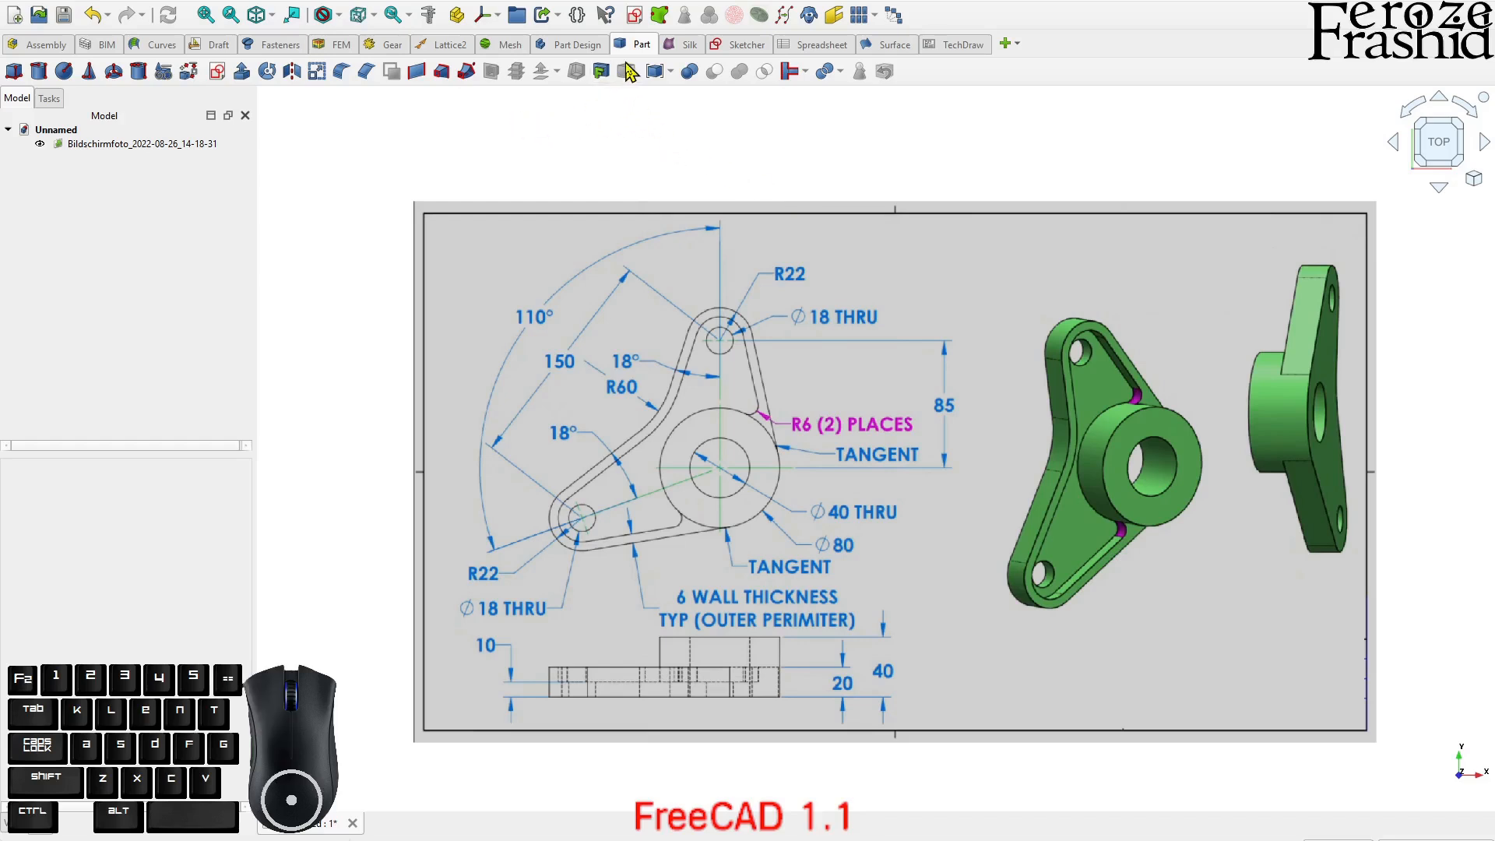
pyautogui.click(214, 78)
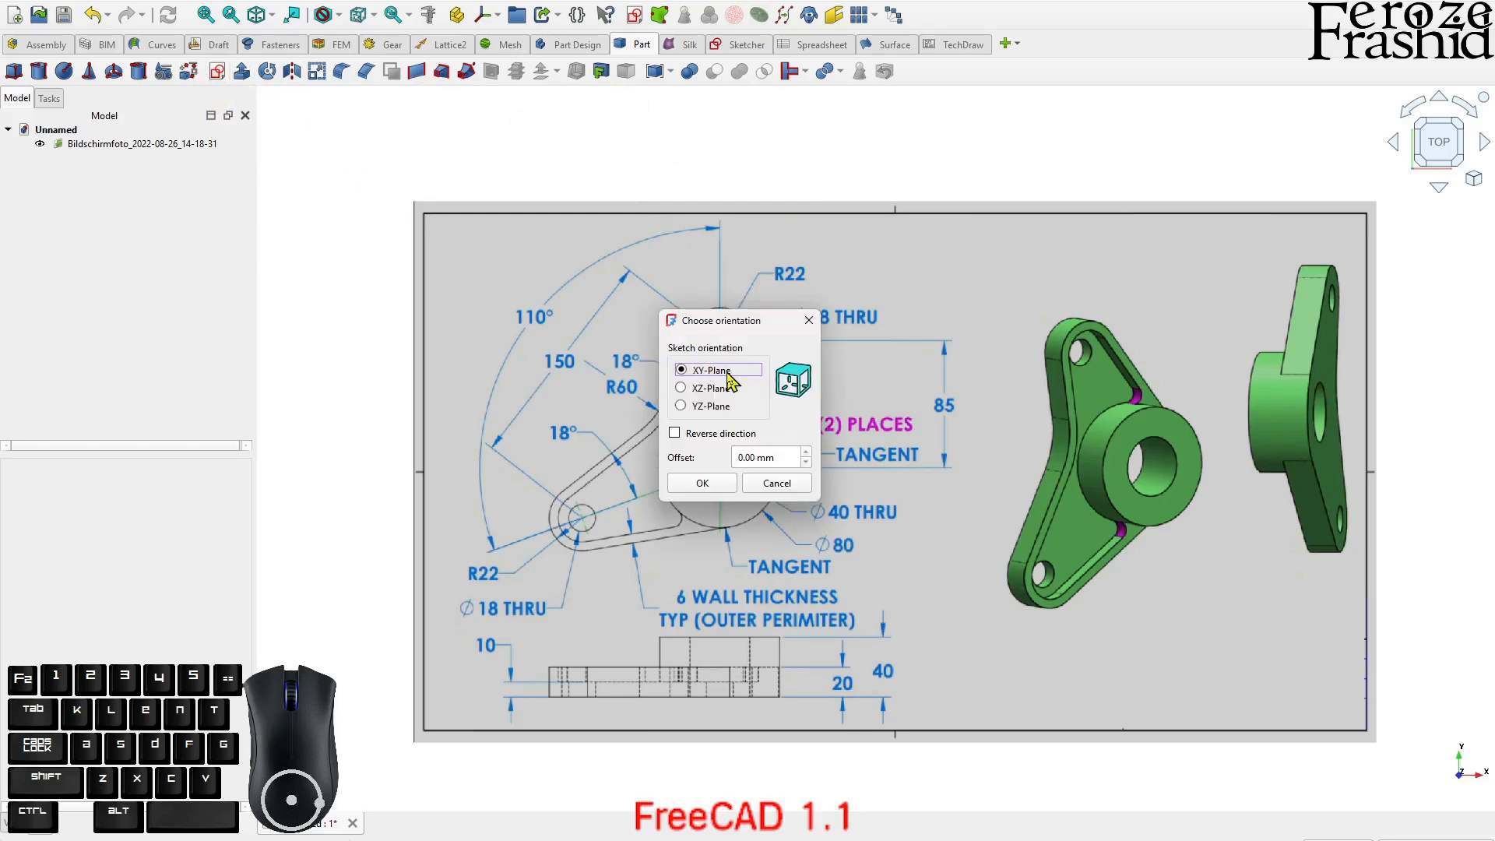
pyautogui.click(711, 484)
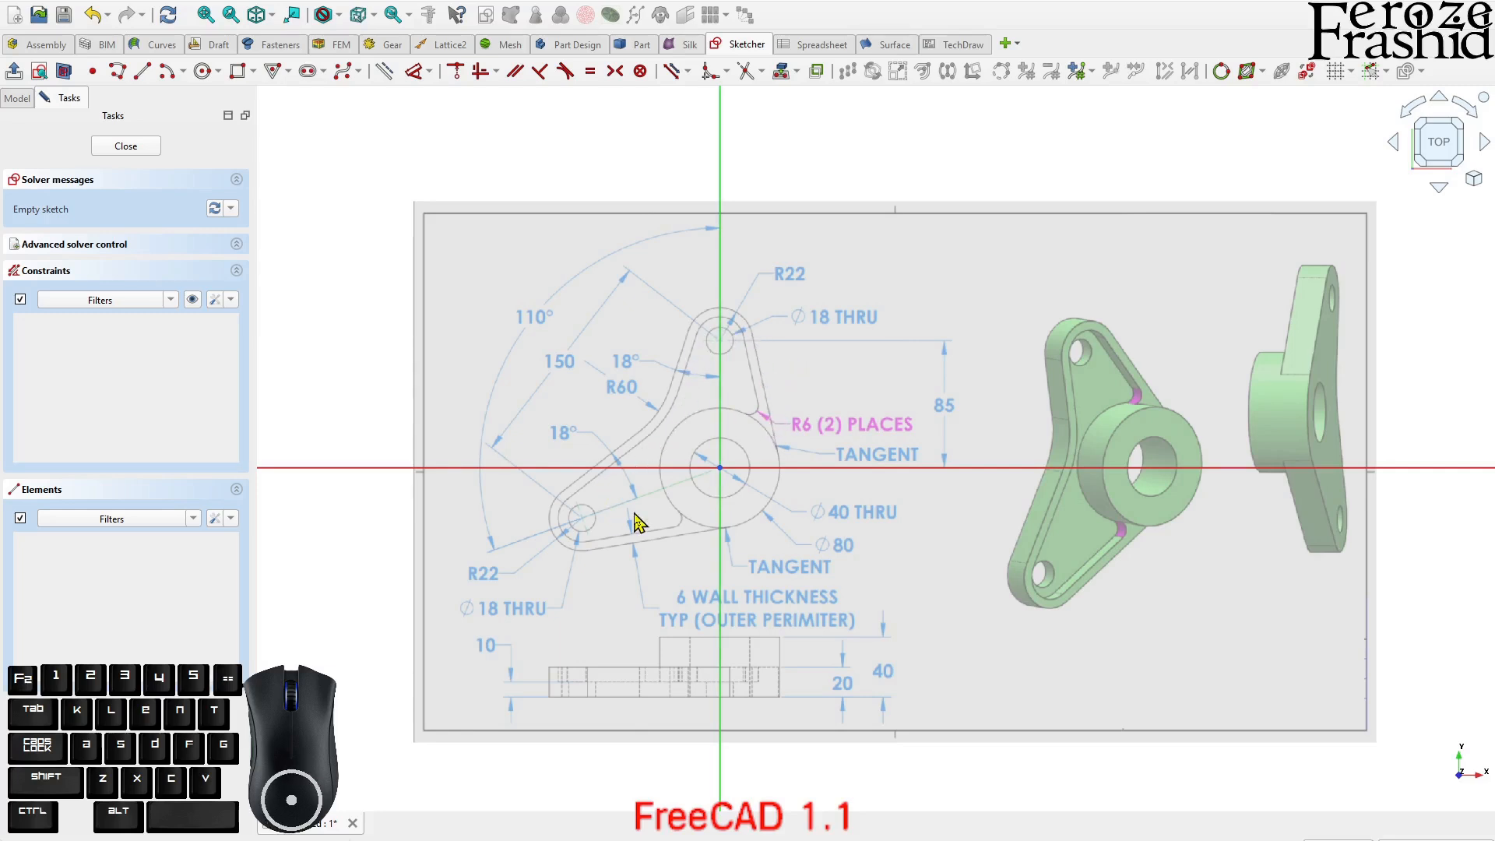
# - Sketch a centre arc at the origin tracing the 80 mm boss circle clockwise from its lower tangent point to its upper tangent point
pyautogui.click(322, 168)
pyautogui.click(203, 71)
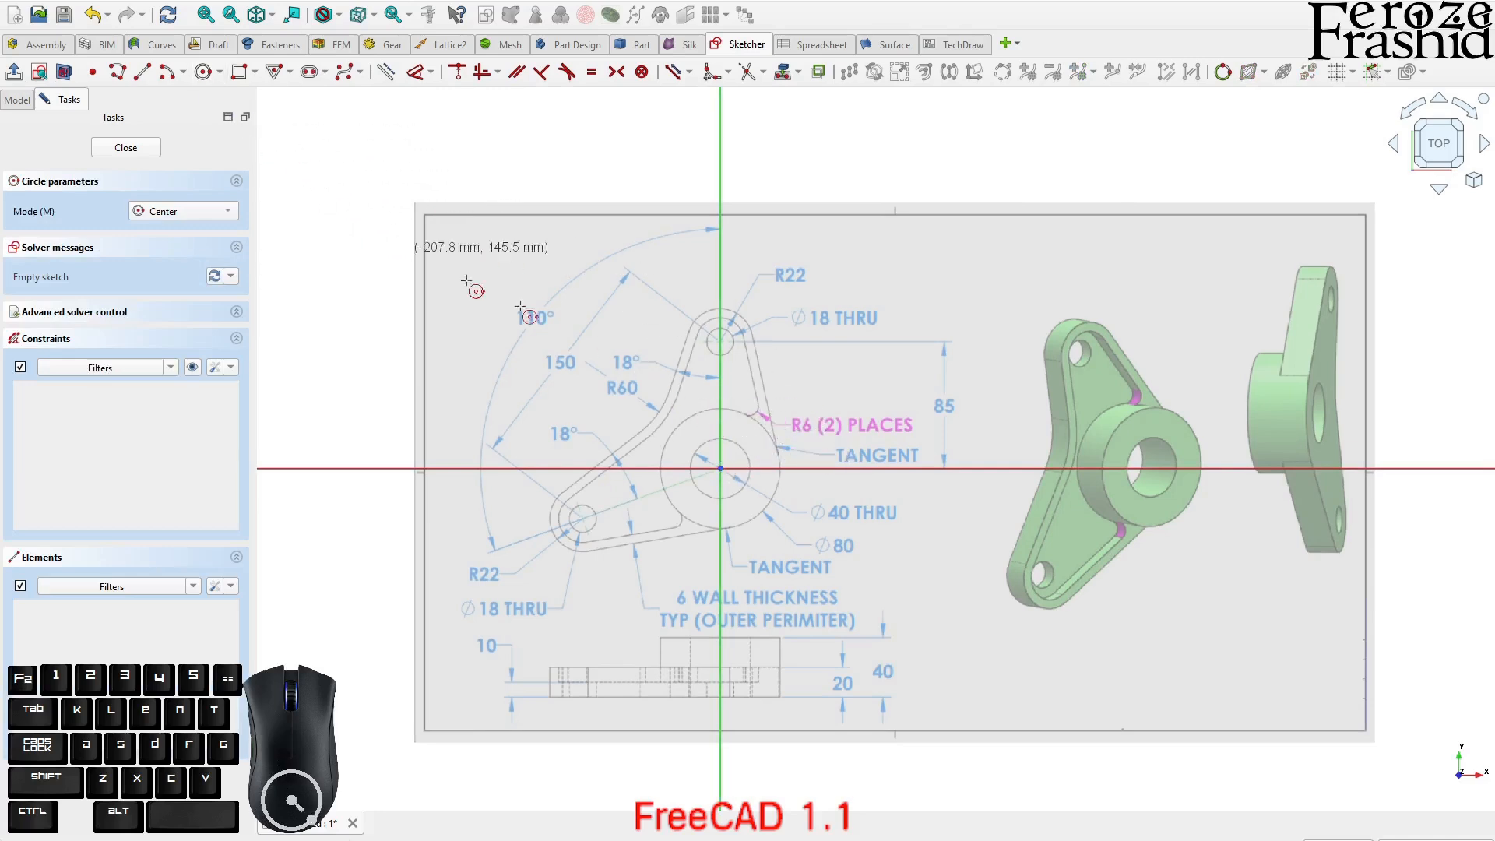
pyautogui.click(167, 71)
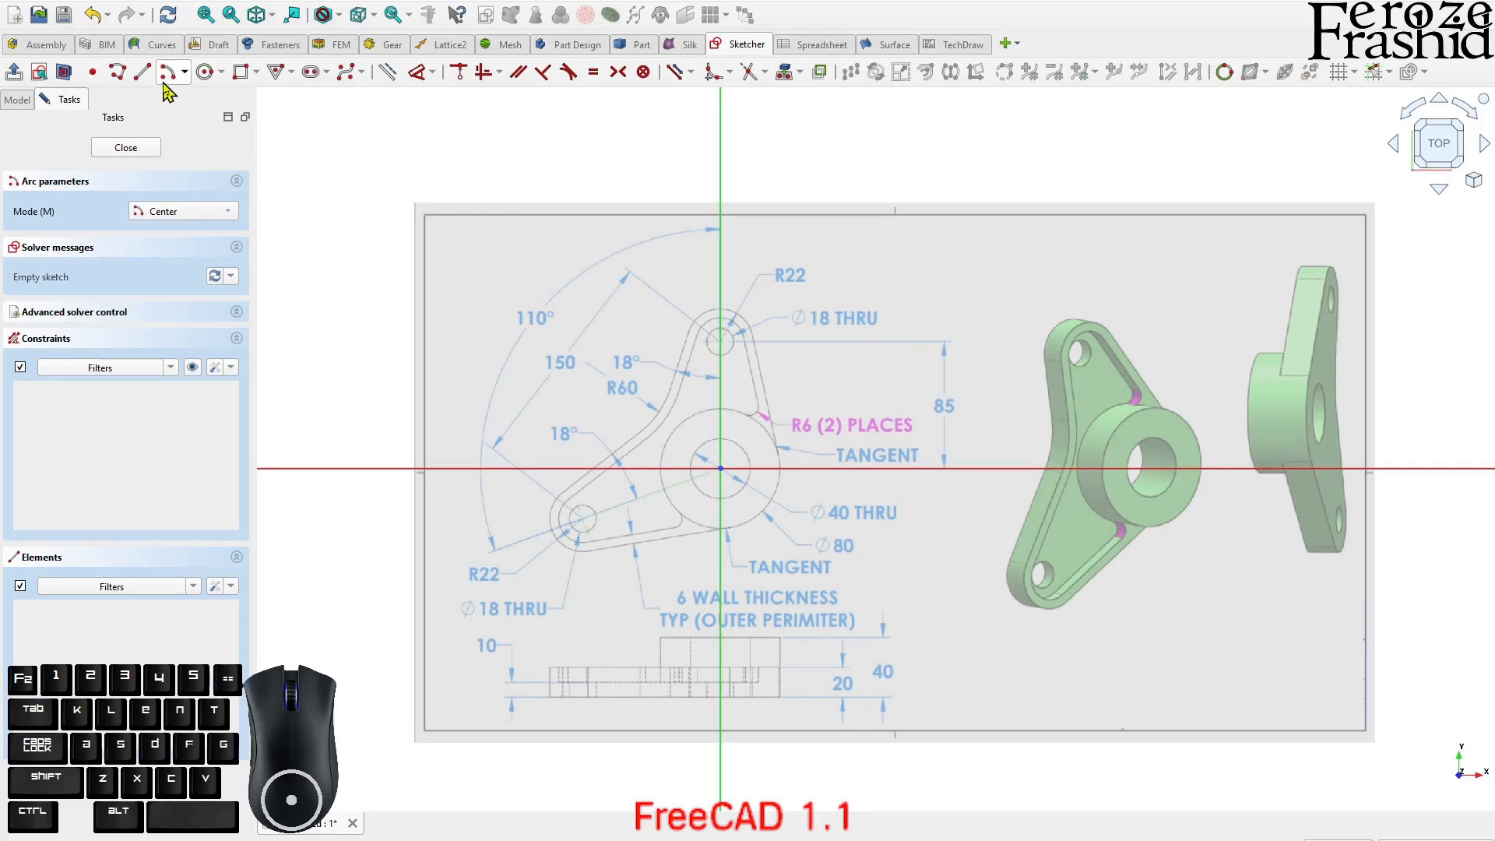
pyautogui.click(720, 468)
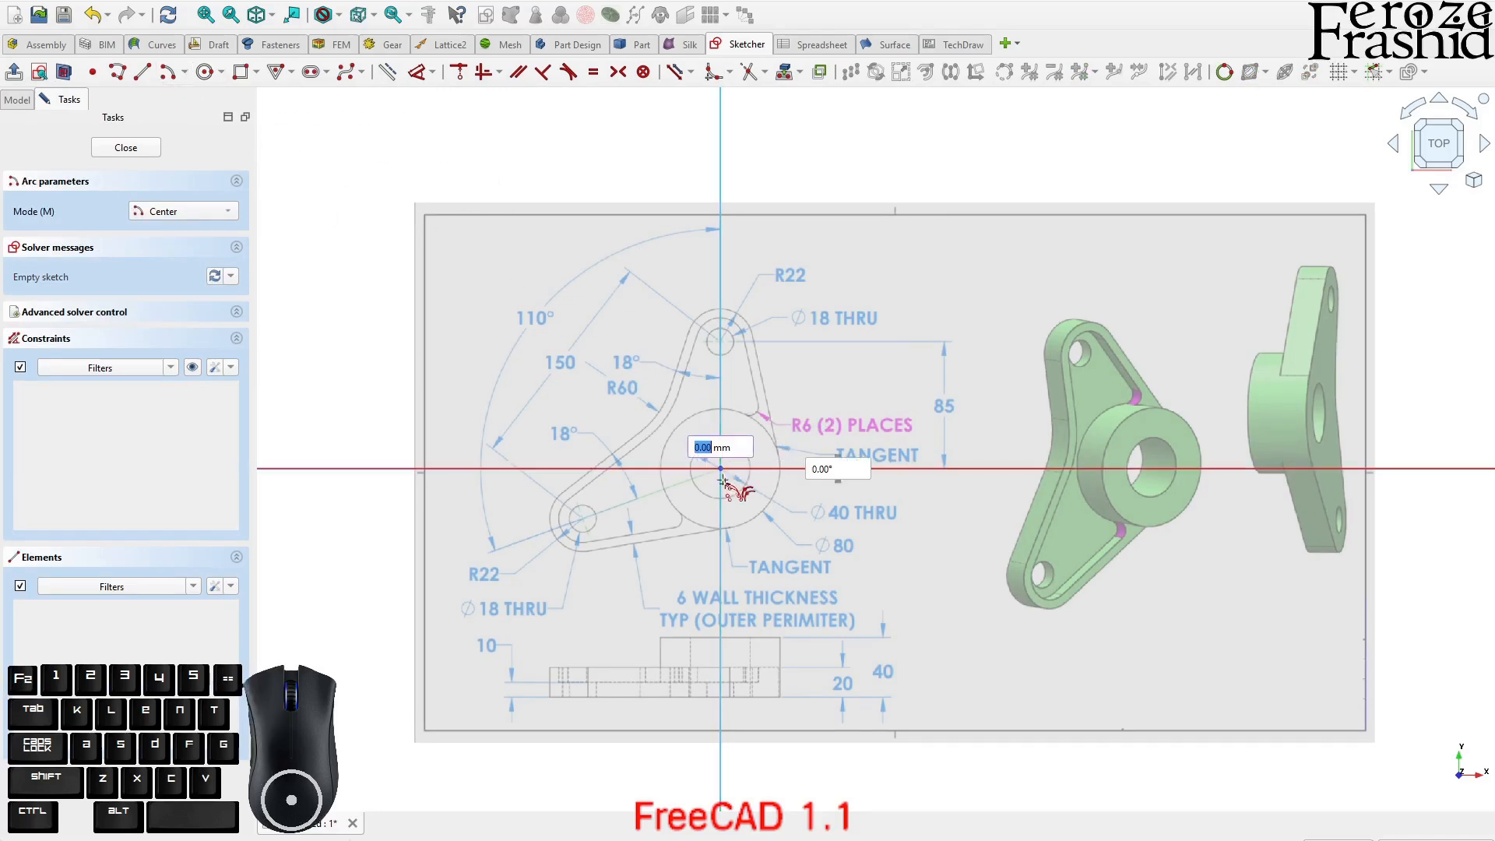
pyautogui.click(731, 528)
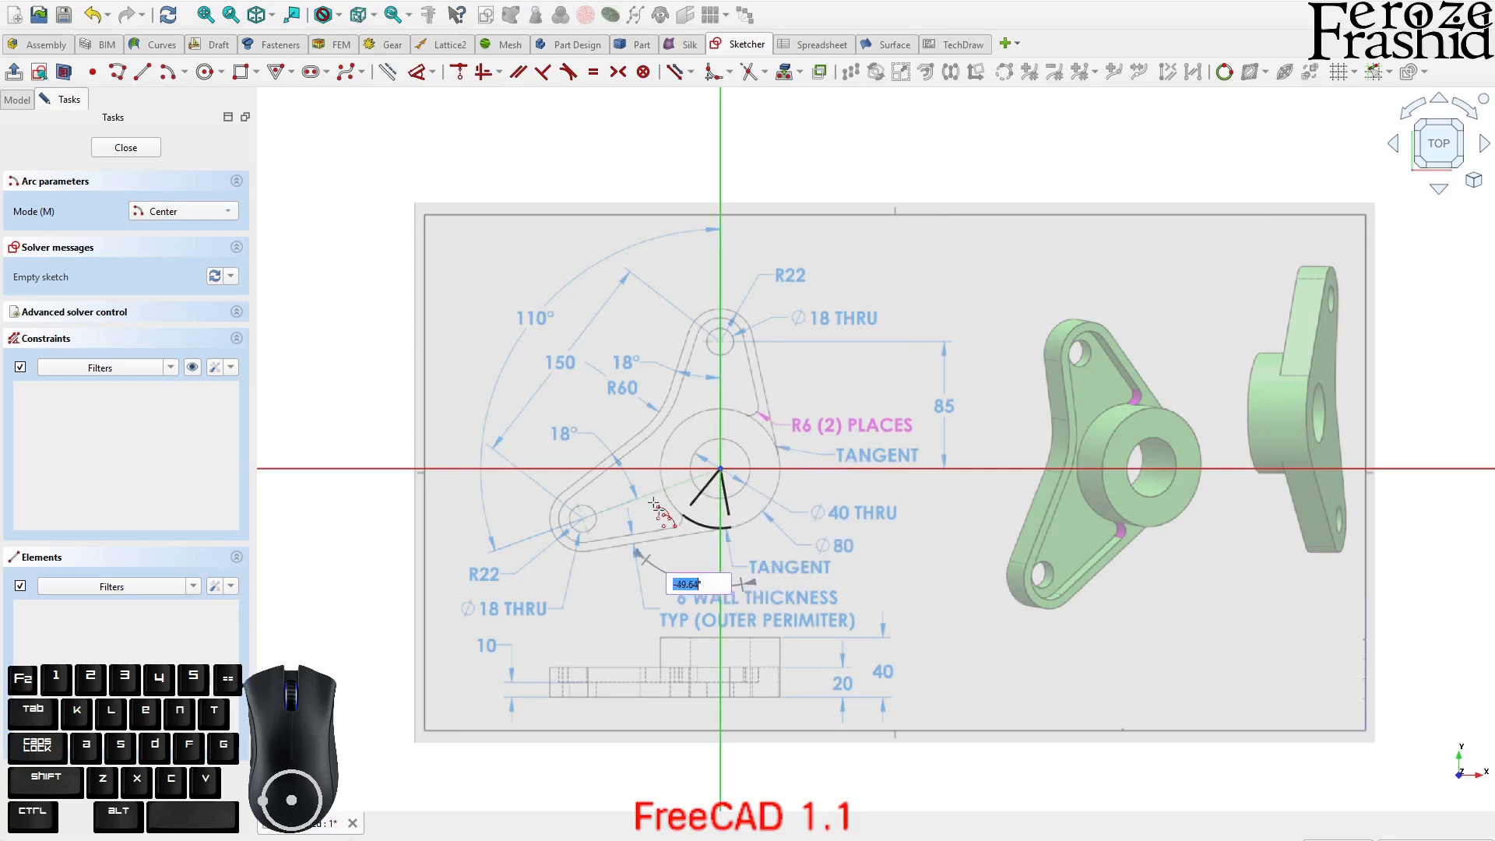
pyautogui.click(787, 460)
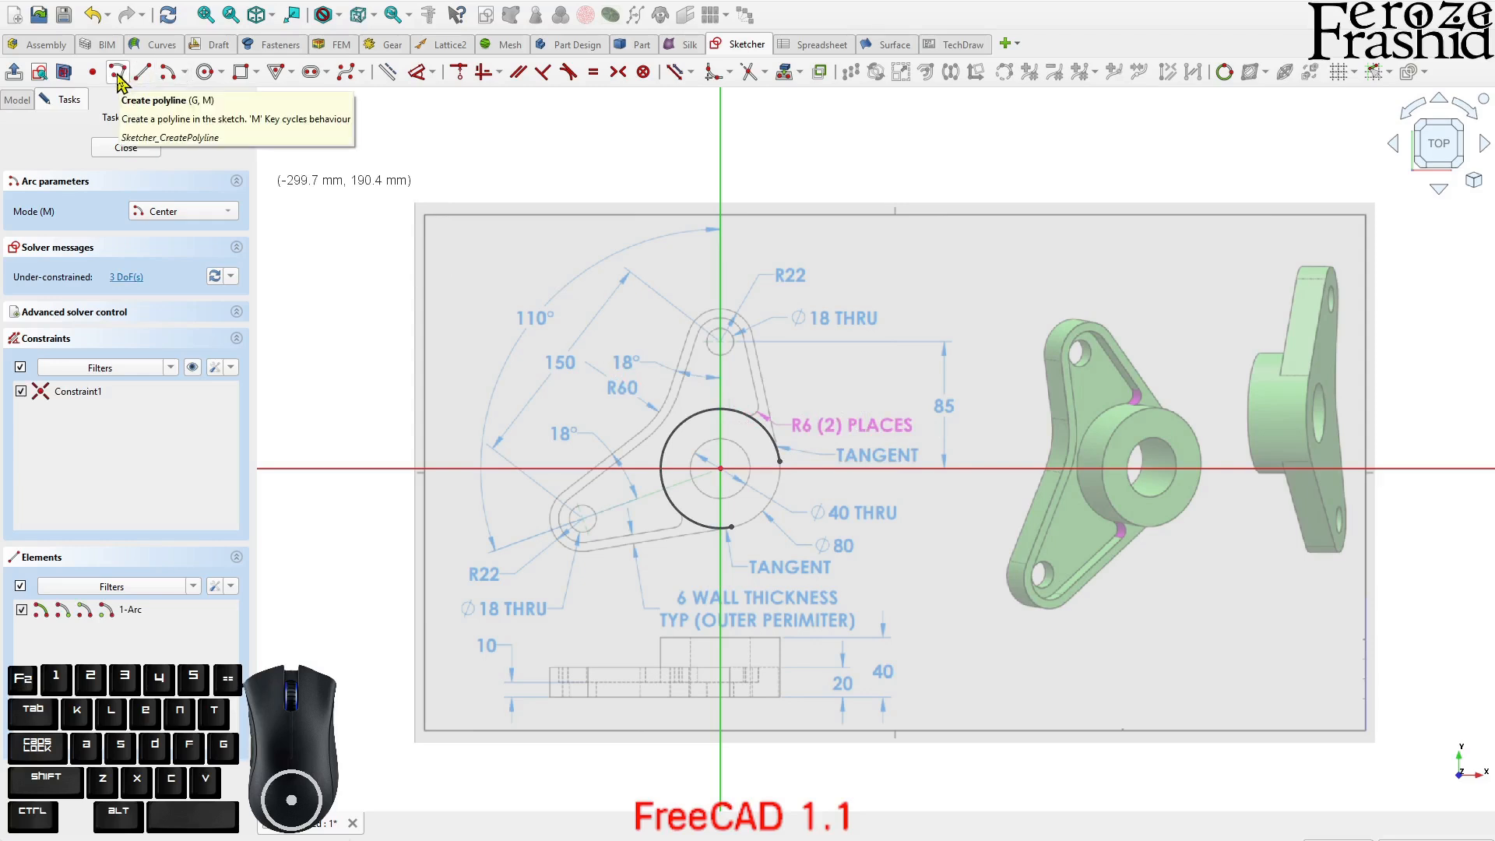
# - Draw two straight lines from the boss arc's ends, each tangent to the arc, tracing the lower and right outer edges of the arms
pyautogui.click(142, 72)
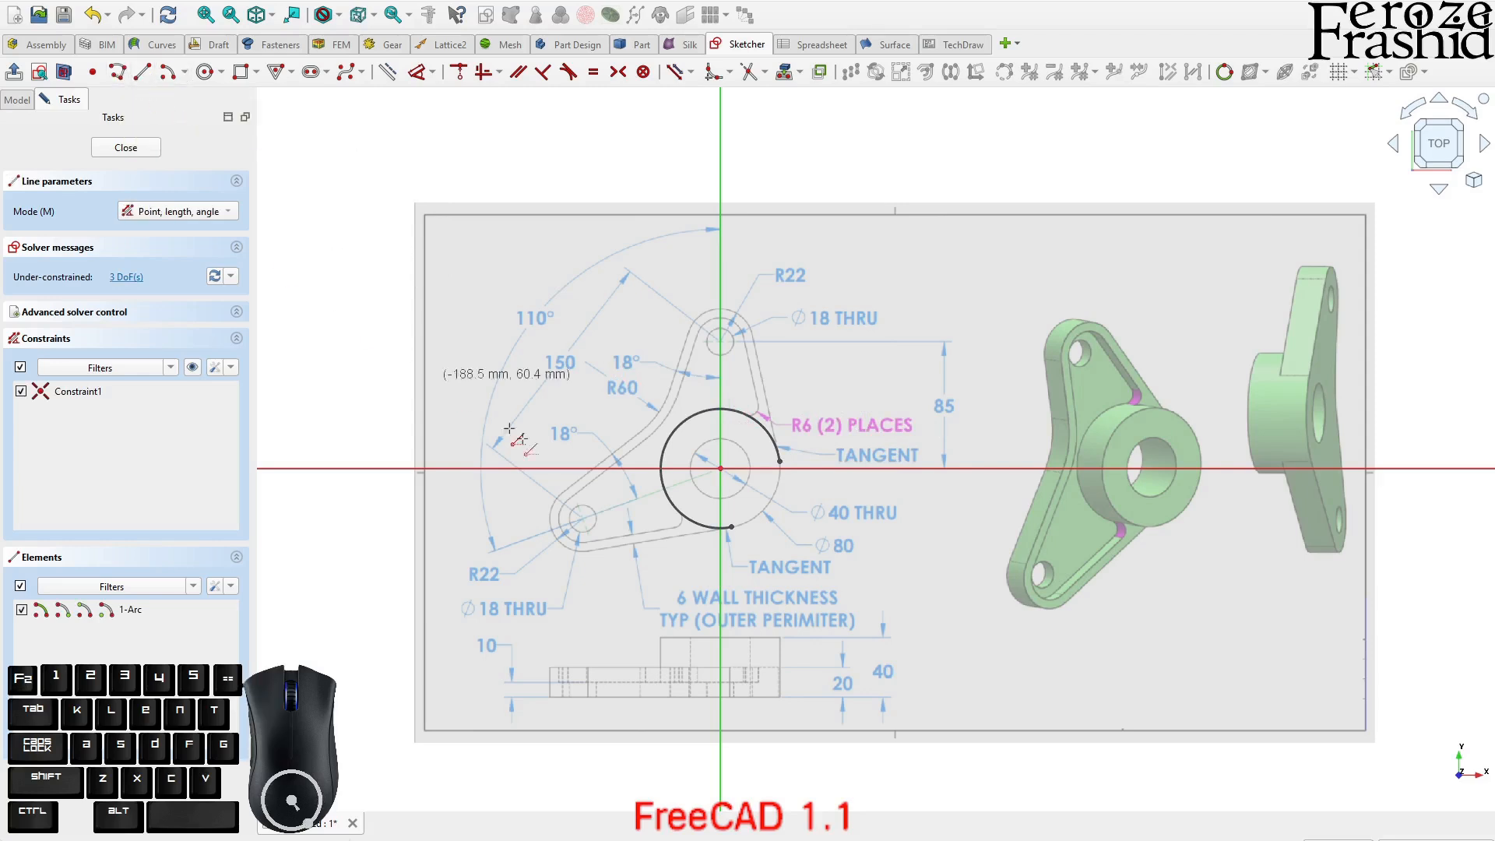
pyautogui.scroll(2, 701, 529)
pyautogui.click(748, 524)
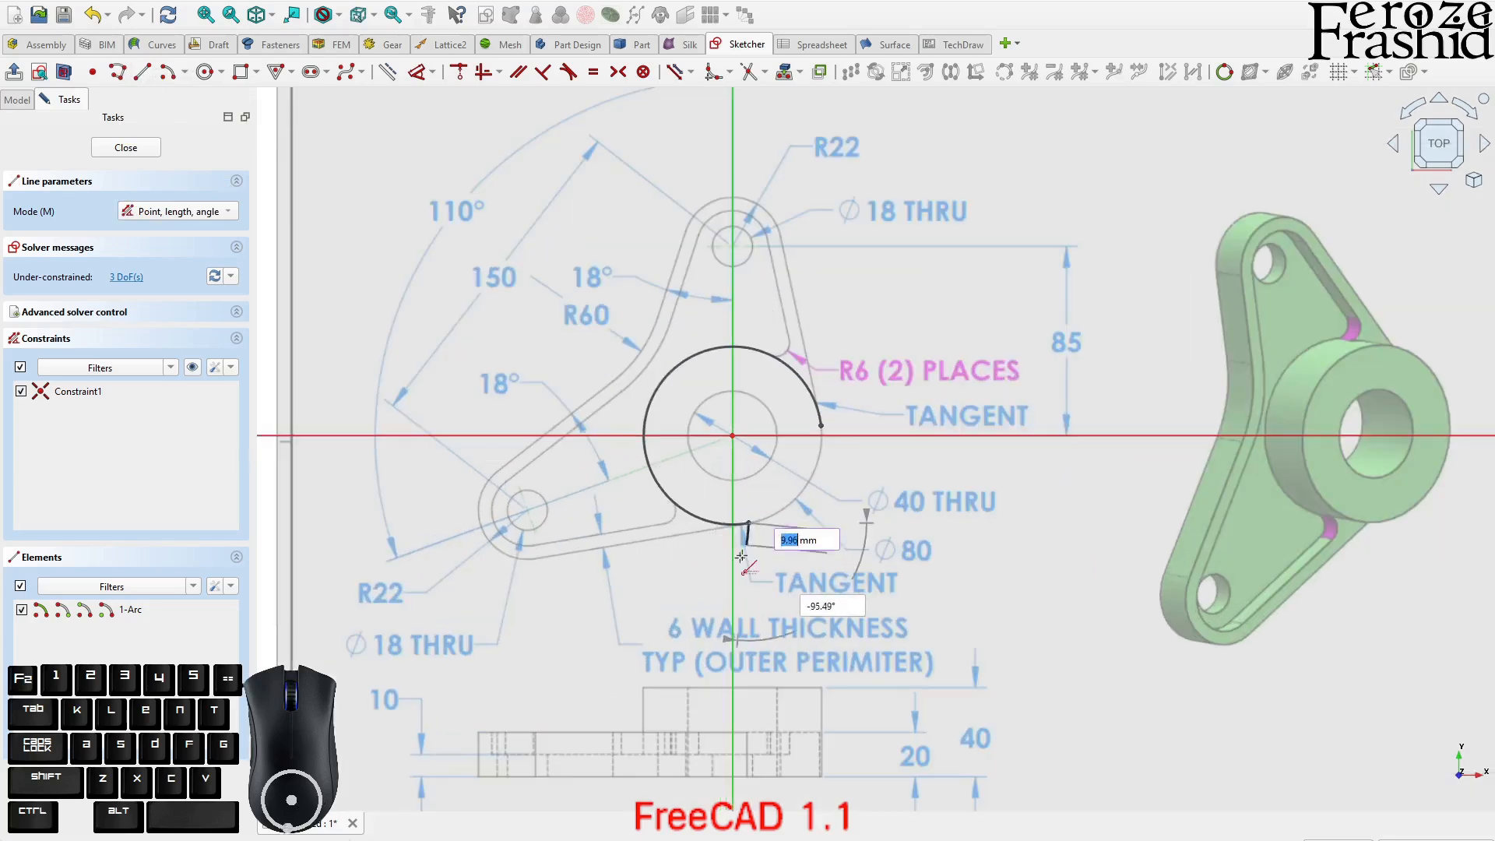
pyautogui.click(530, 559)
pyautogui.click(821, 425)
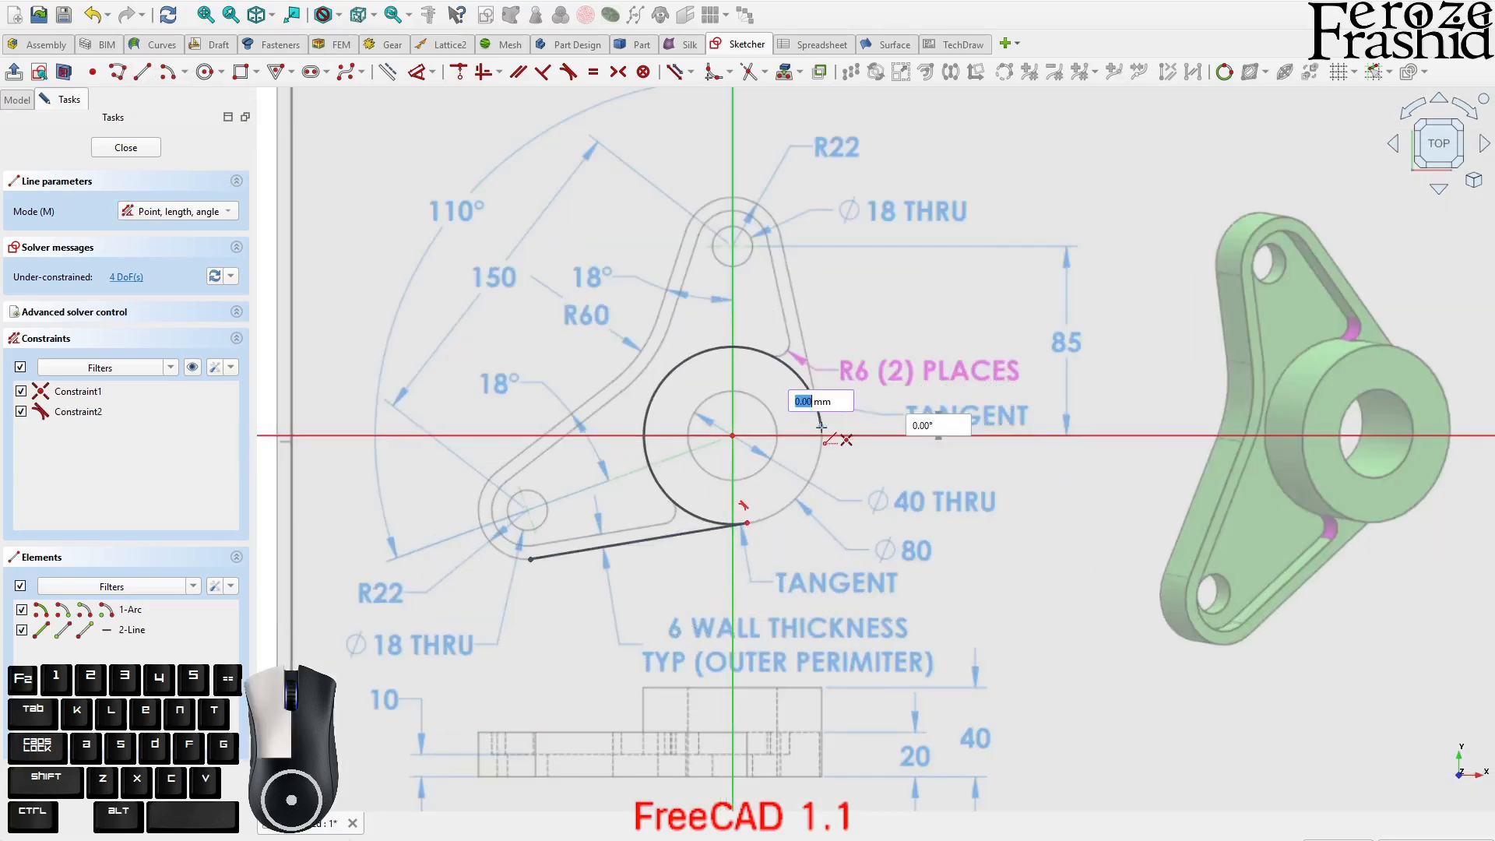
pyautogui.click(782, 239)
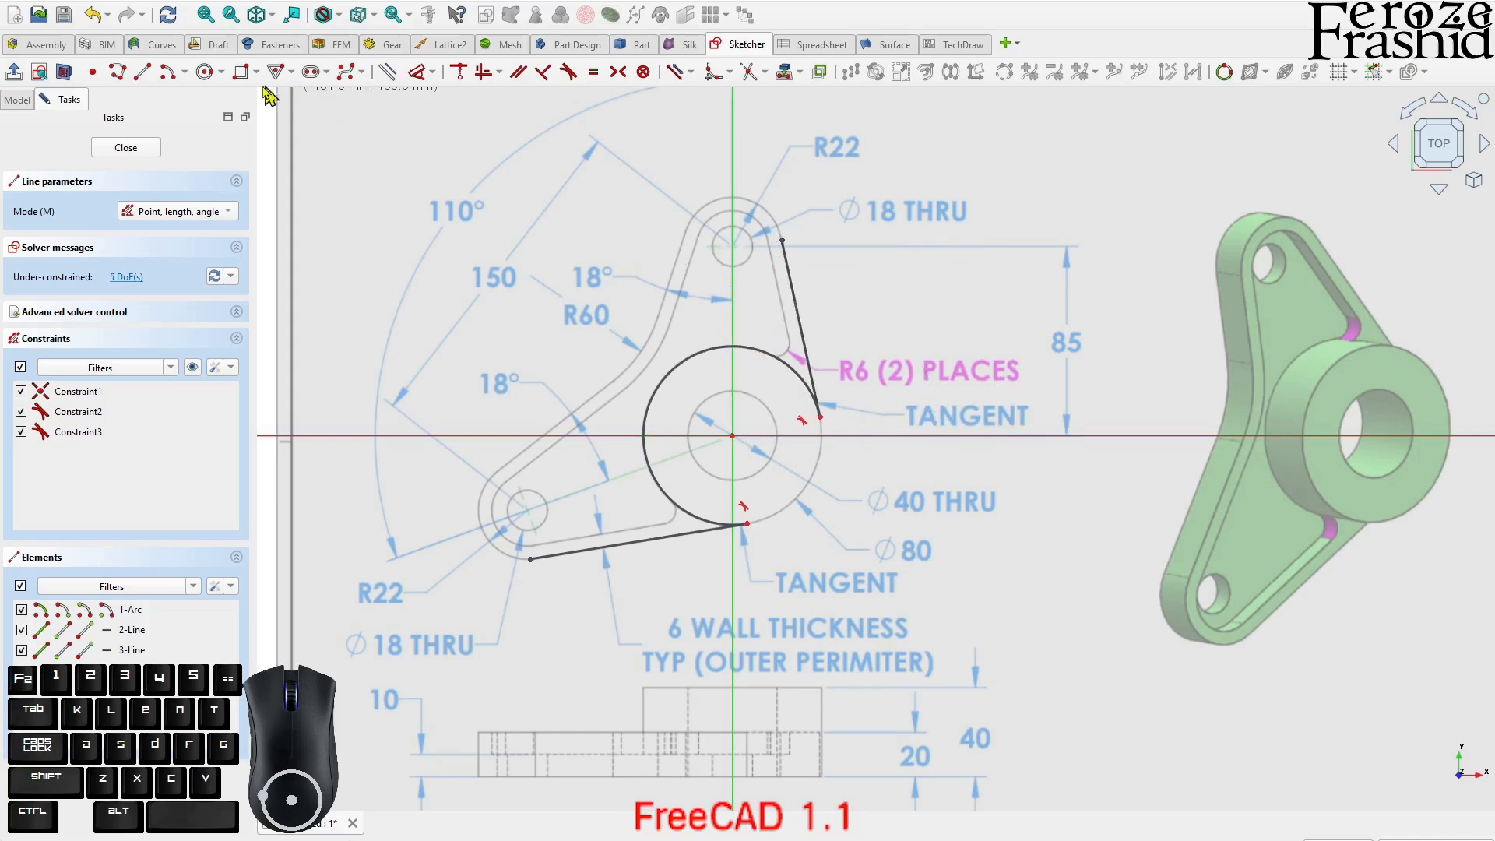
# - Start a polyline at the lower line's outer end with a tangent arc around the lower-left hole, ending at the arm's upper edge
pyautogui.click(118, 75)
pyautogui.click(531, 559)
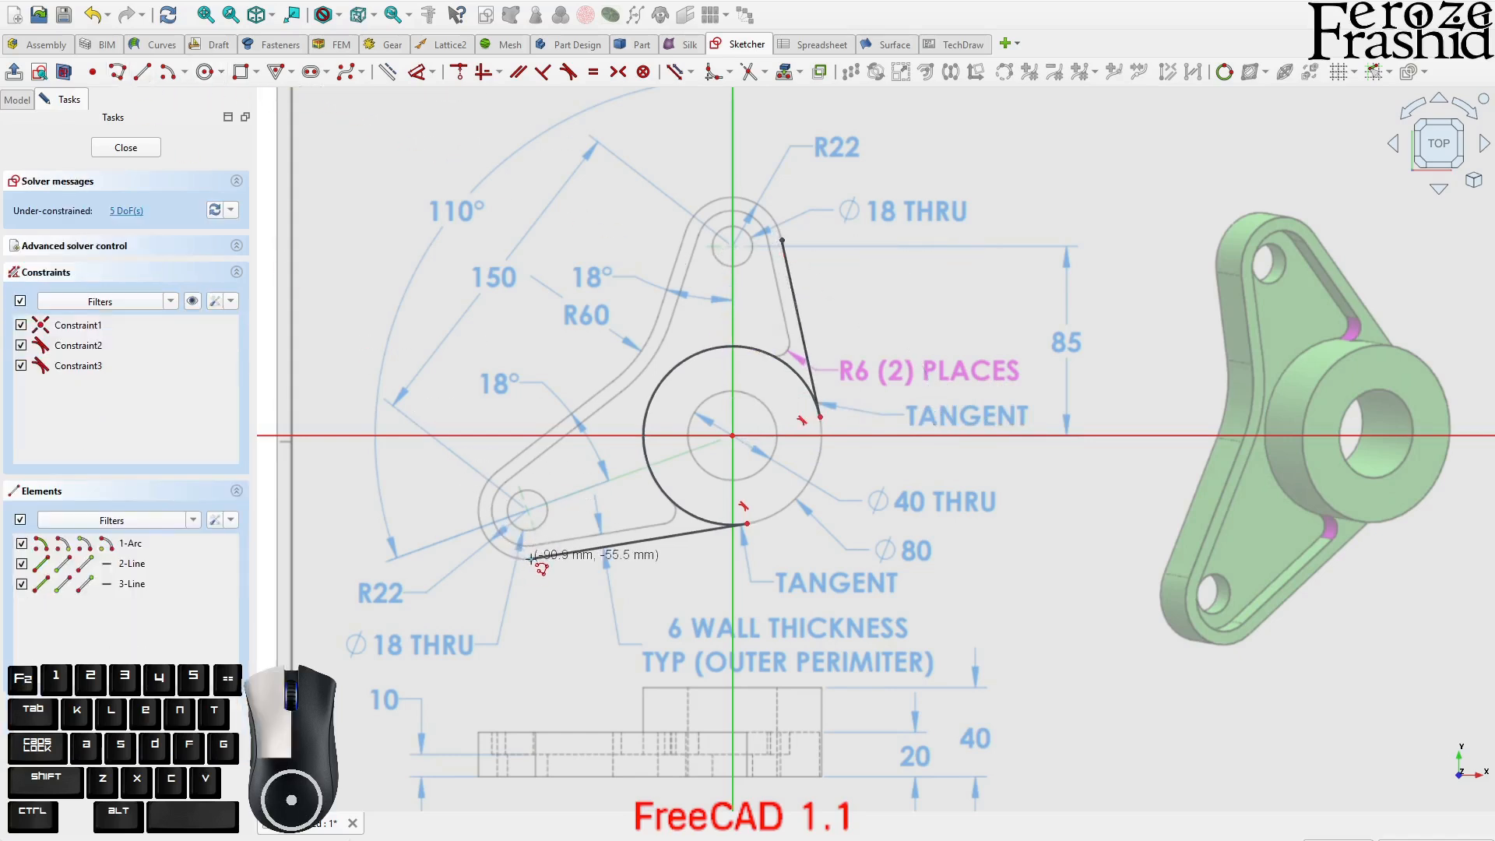
pyautogui.click(496, 471)
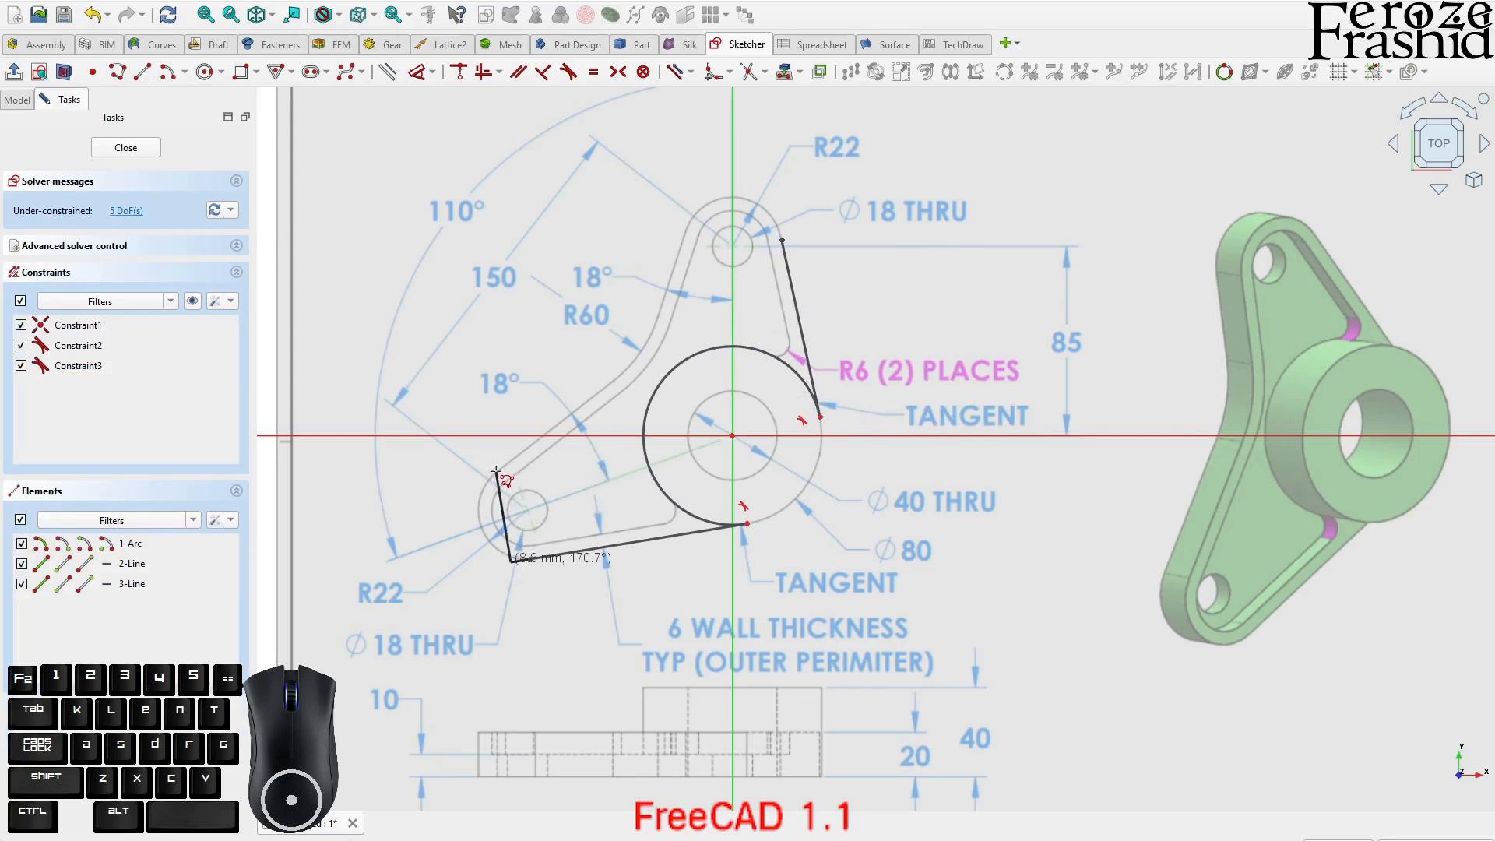
pyautogui.press('m')
pyautogui.click(495, 471)
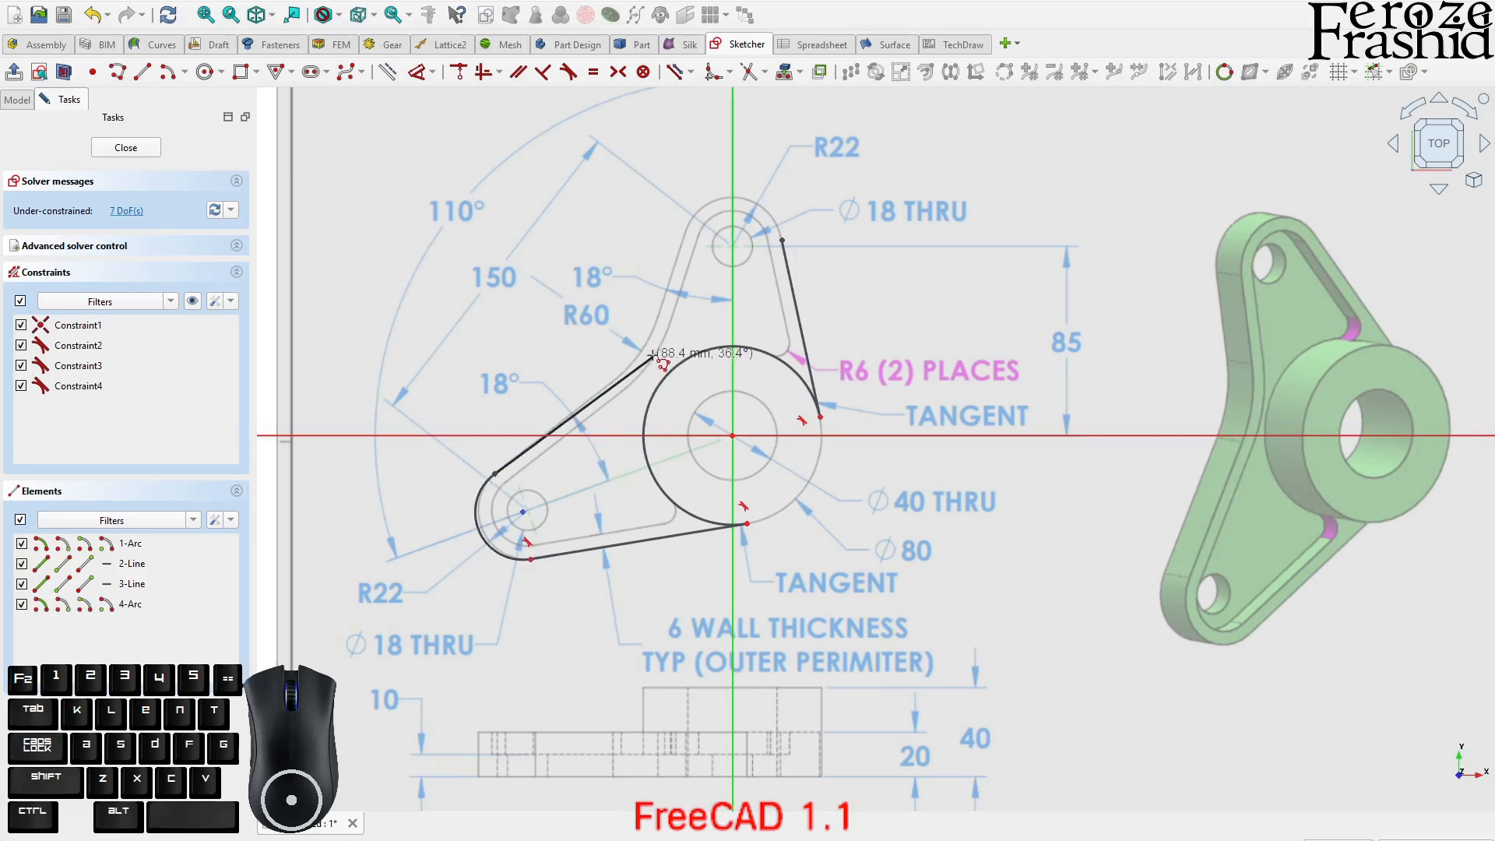
# - Continue the polyline along the inner edge with a straight line, a tangent arc at the R60 bend, and a straight line to the upper arm's end
pyautogui.click(626, 376)
pyautogui.press('m')
pyautogui.click(657, 330)
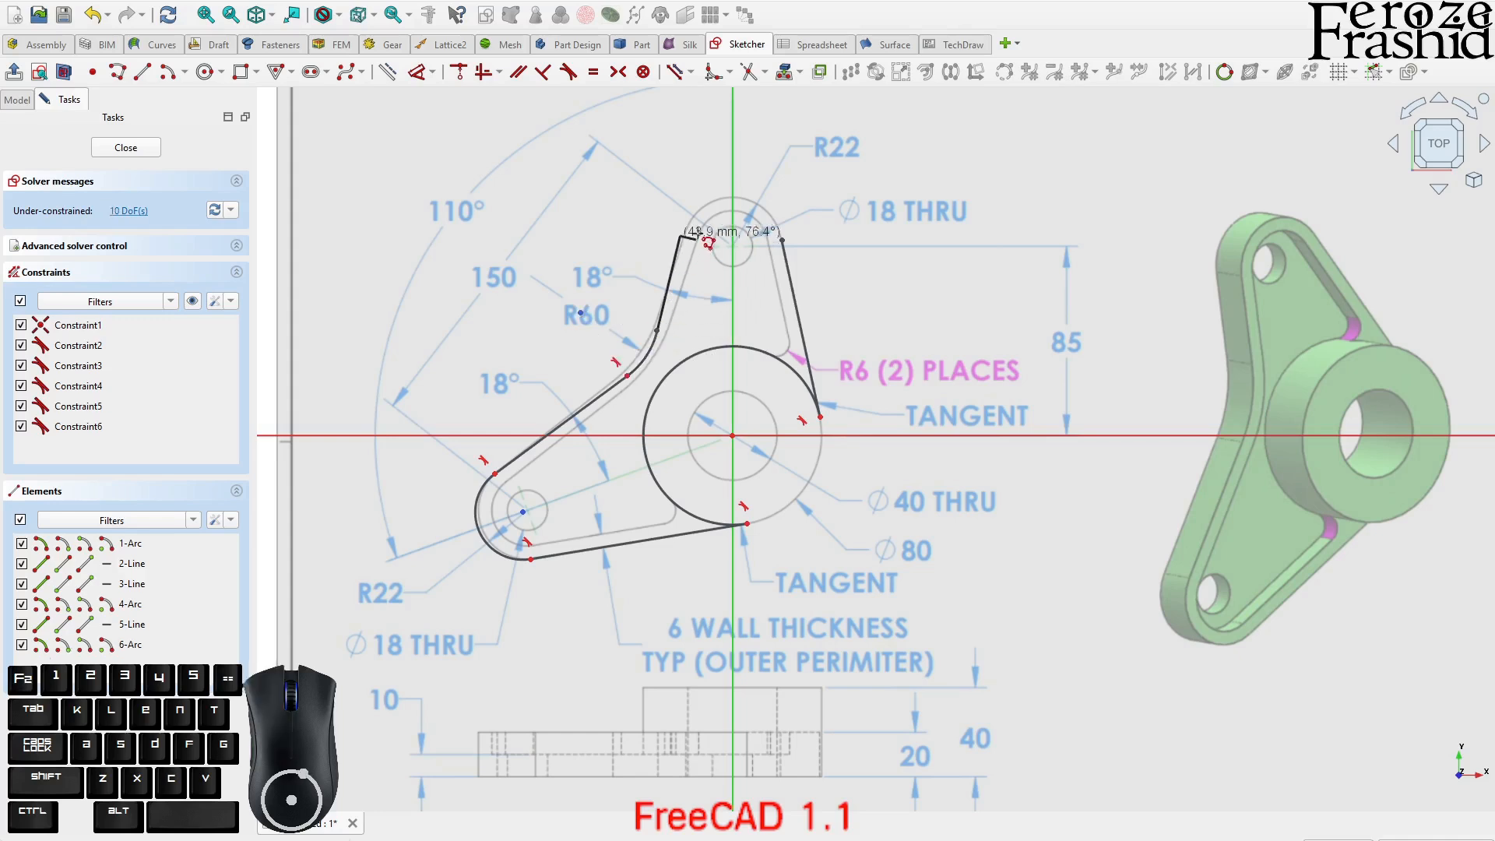
pyautogui.click(684, 225)
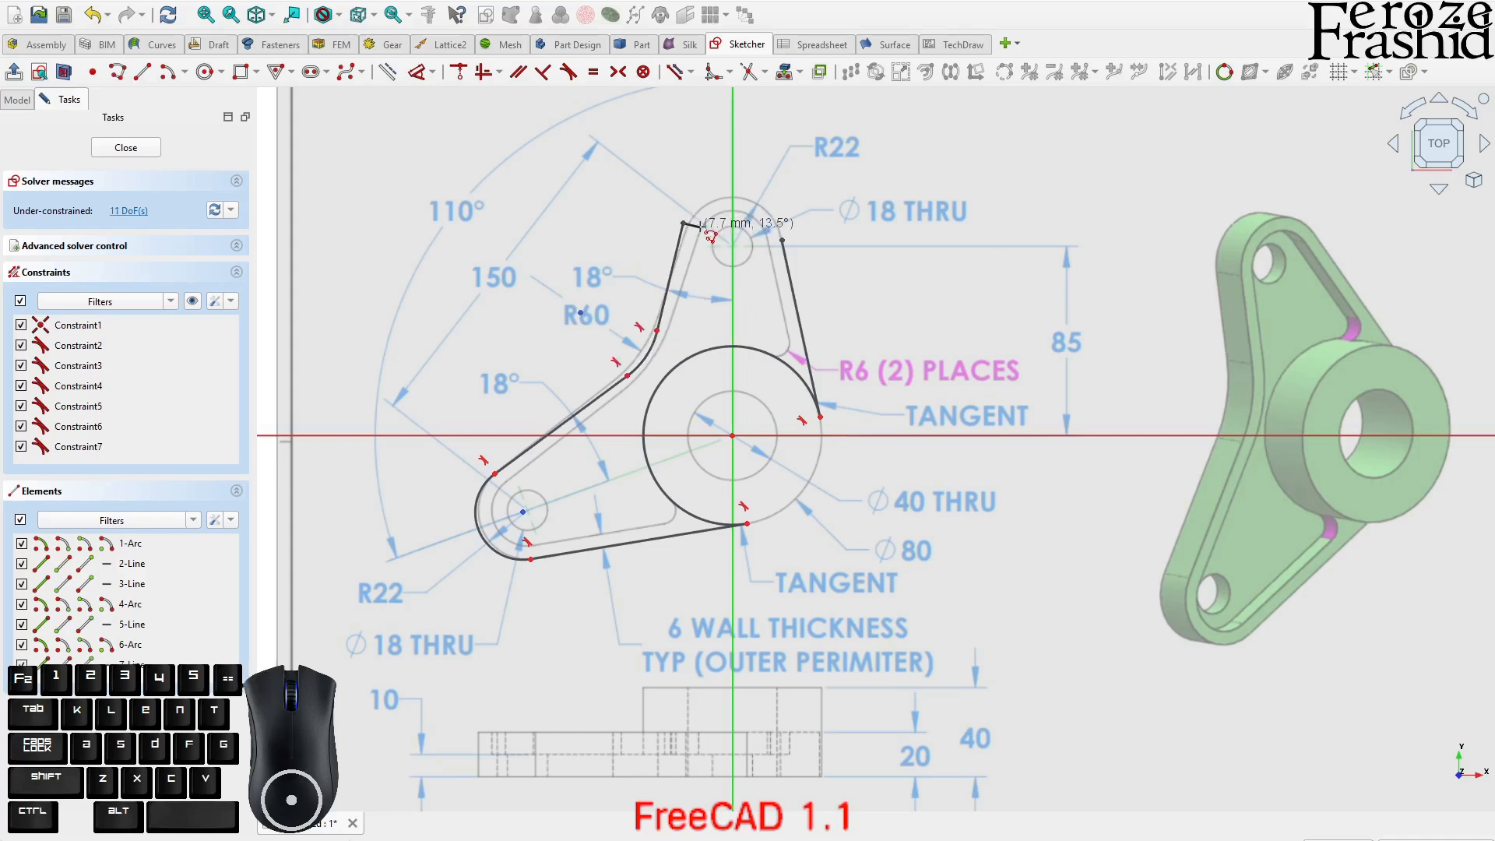
# - Close the outline with a tangent arc over the upper hole to the right line's end and make that arc and line tangent
pyautogui.press('m')
pyautogui.click(782, 240)
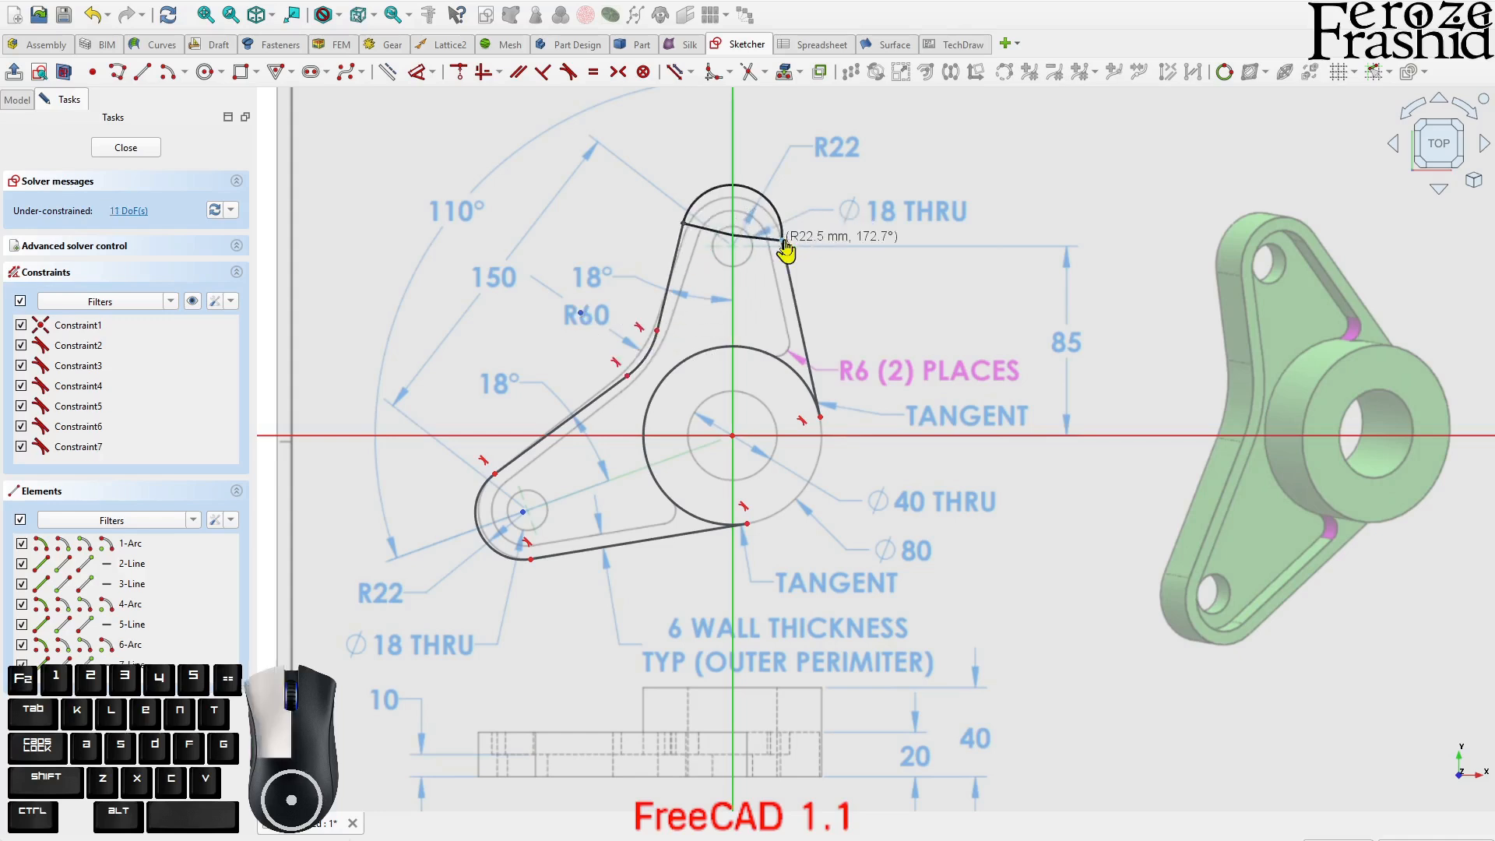
pyautogui.rightClick(837, 243)
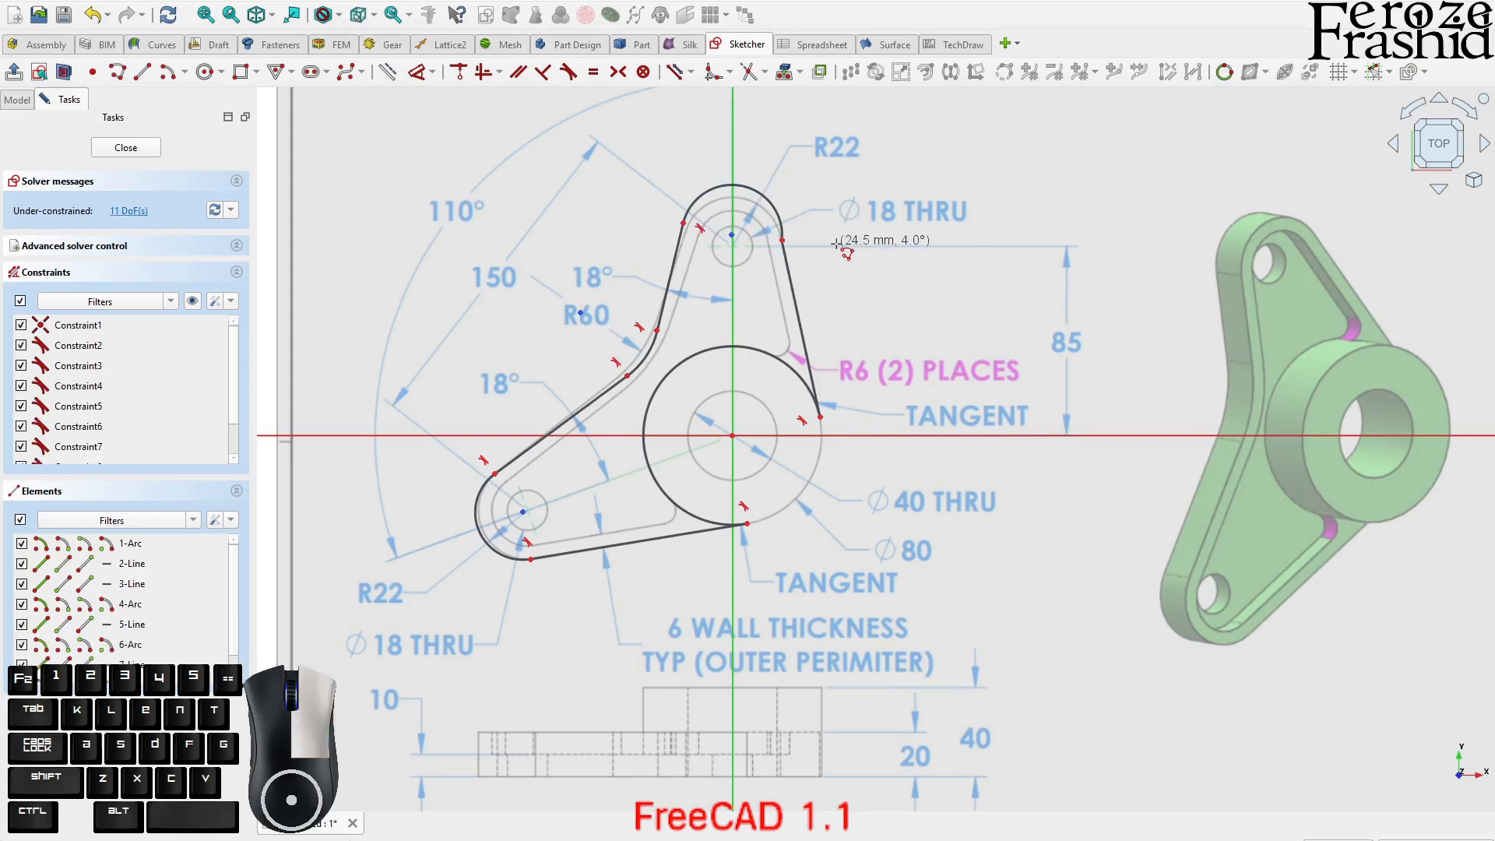
pyautogui.rightClick(837, 243)
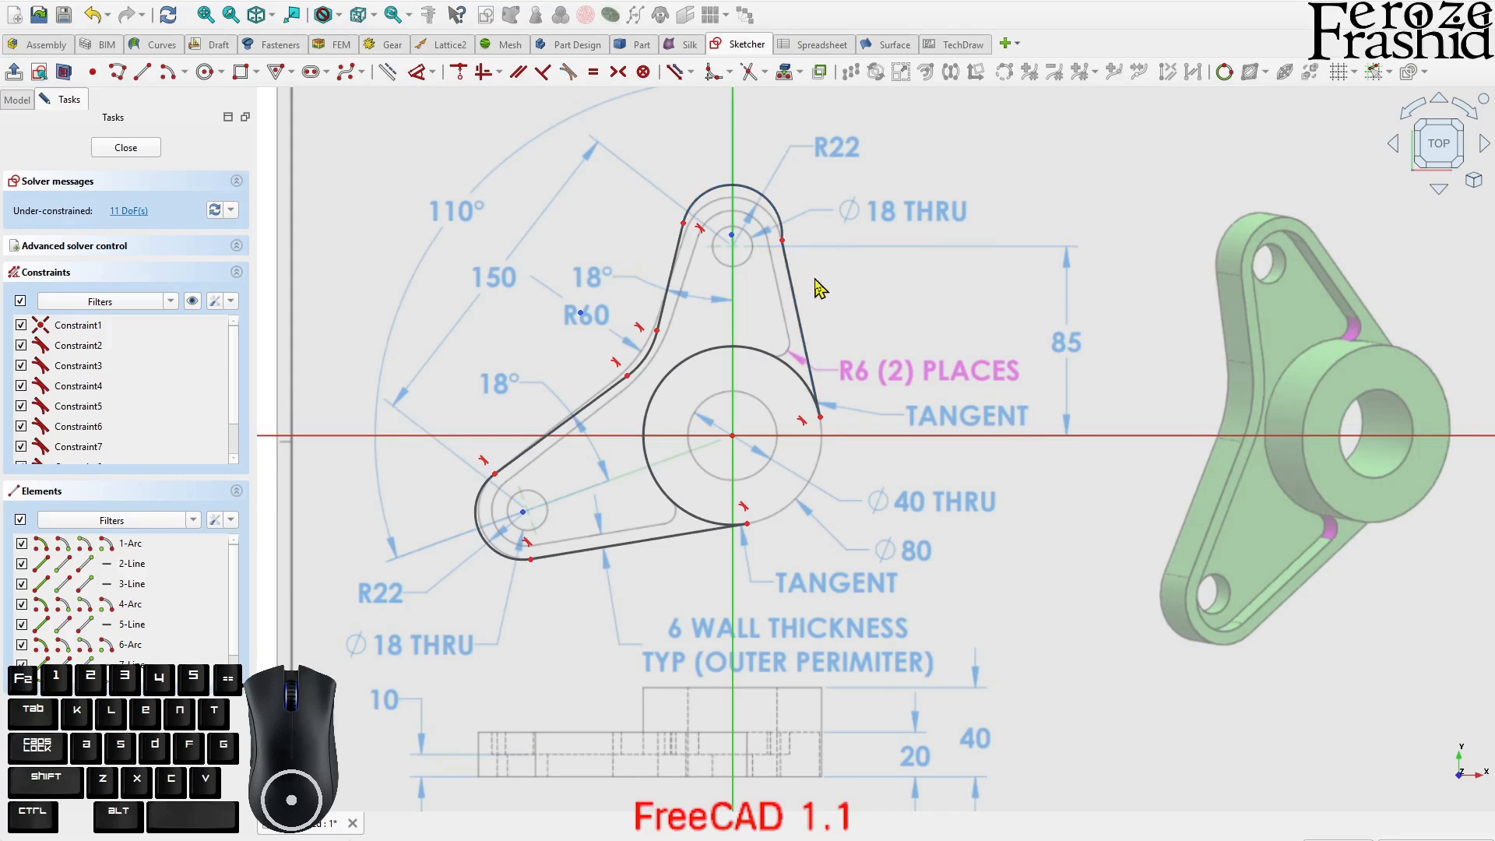
pyautogui.click(782, 227)
pyautogui.click(786, 248)
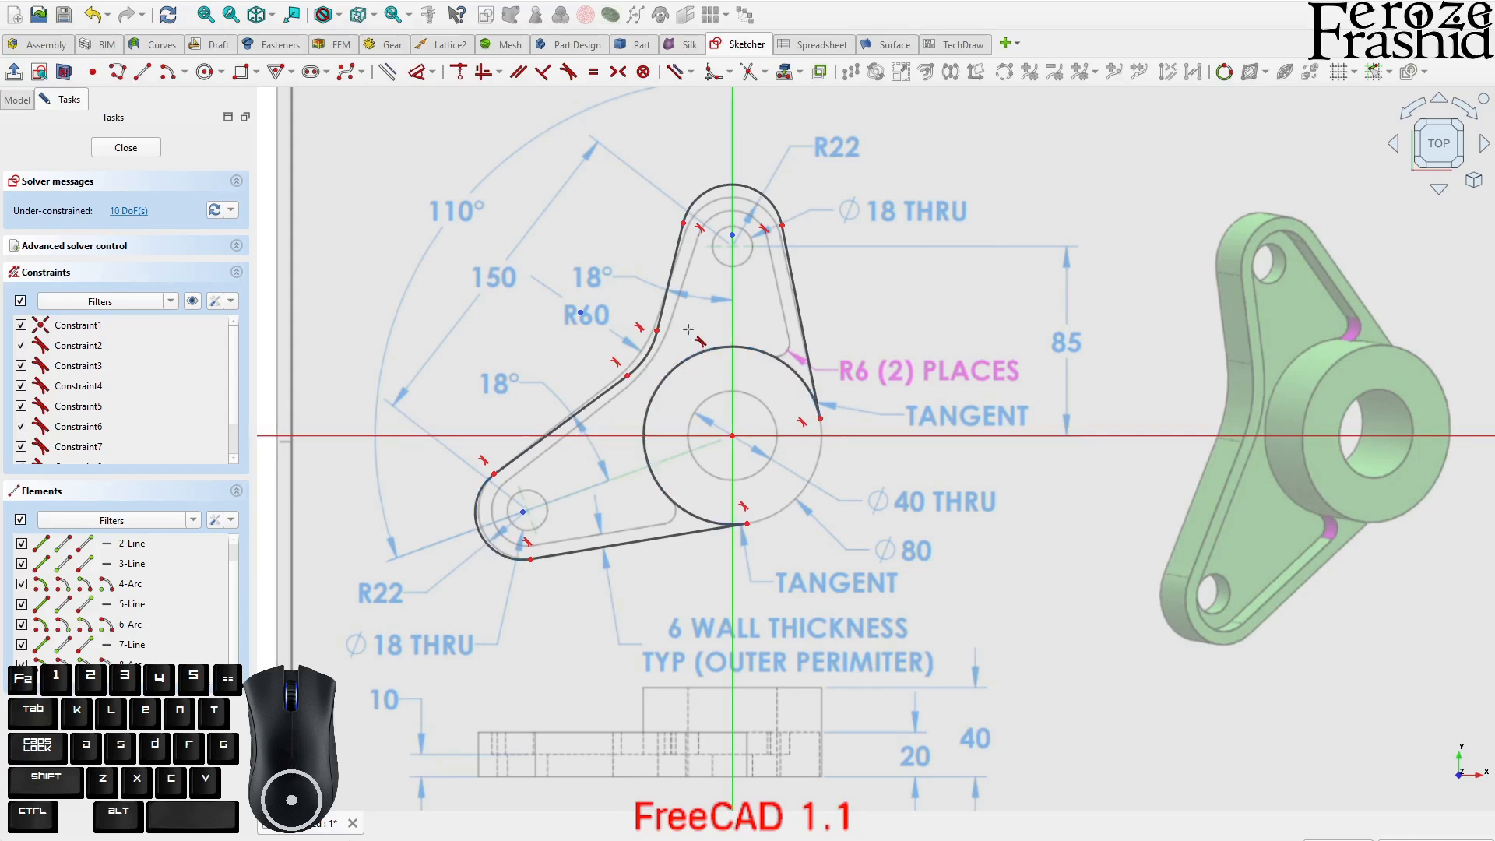
# - Draw the hole circles centred on the two arm-end arcs, the upper one about 17 mm in diameter
pyautogui.click(205, 72)
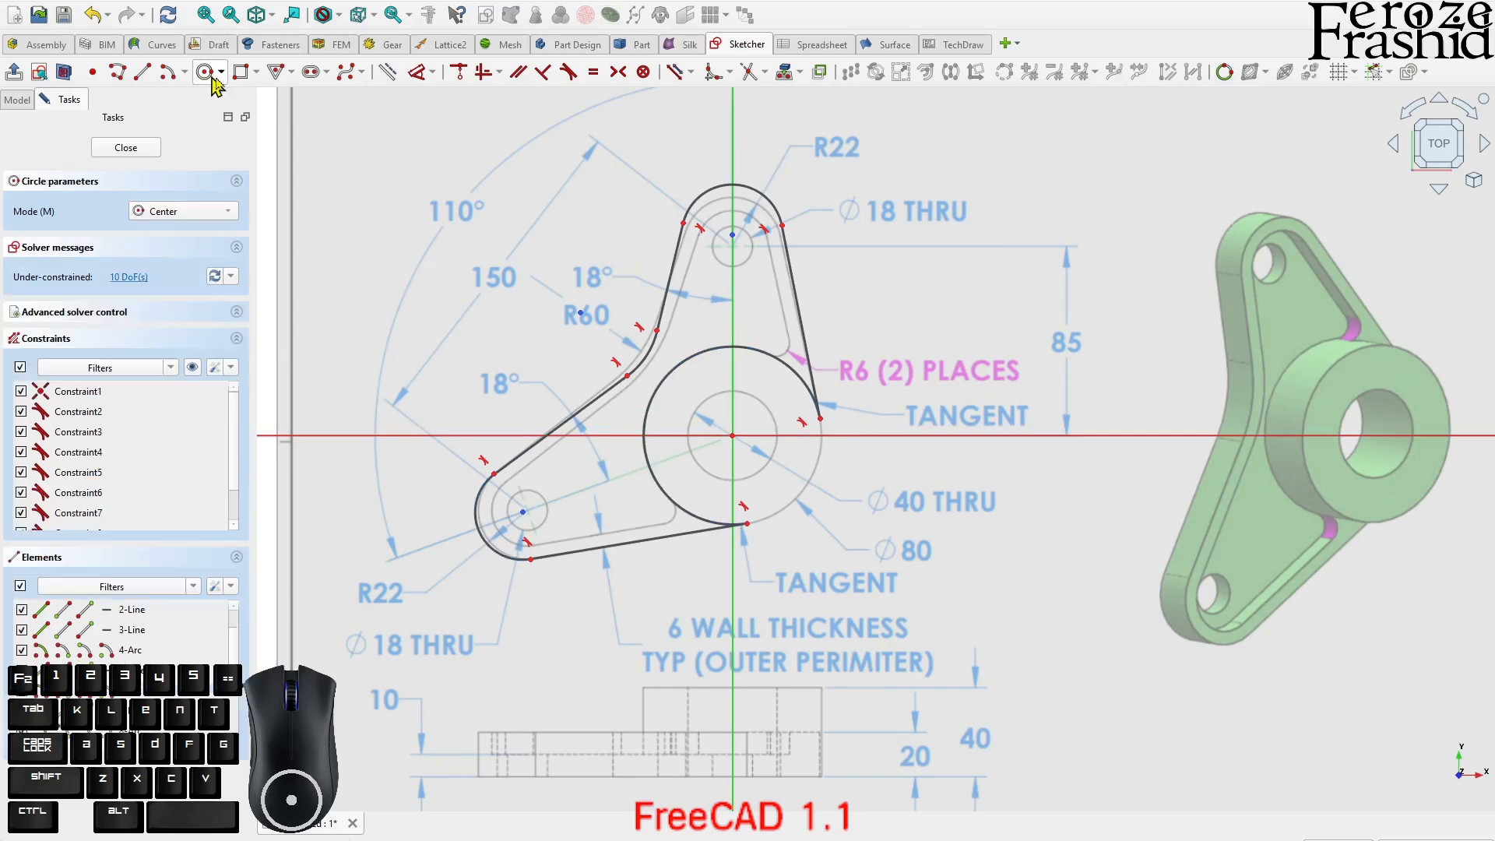
pyautogui.click(732, 235)
pyautogui.click(749, 243)
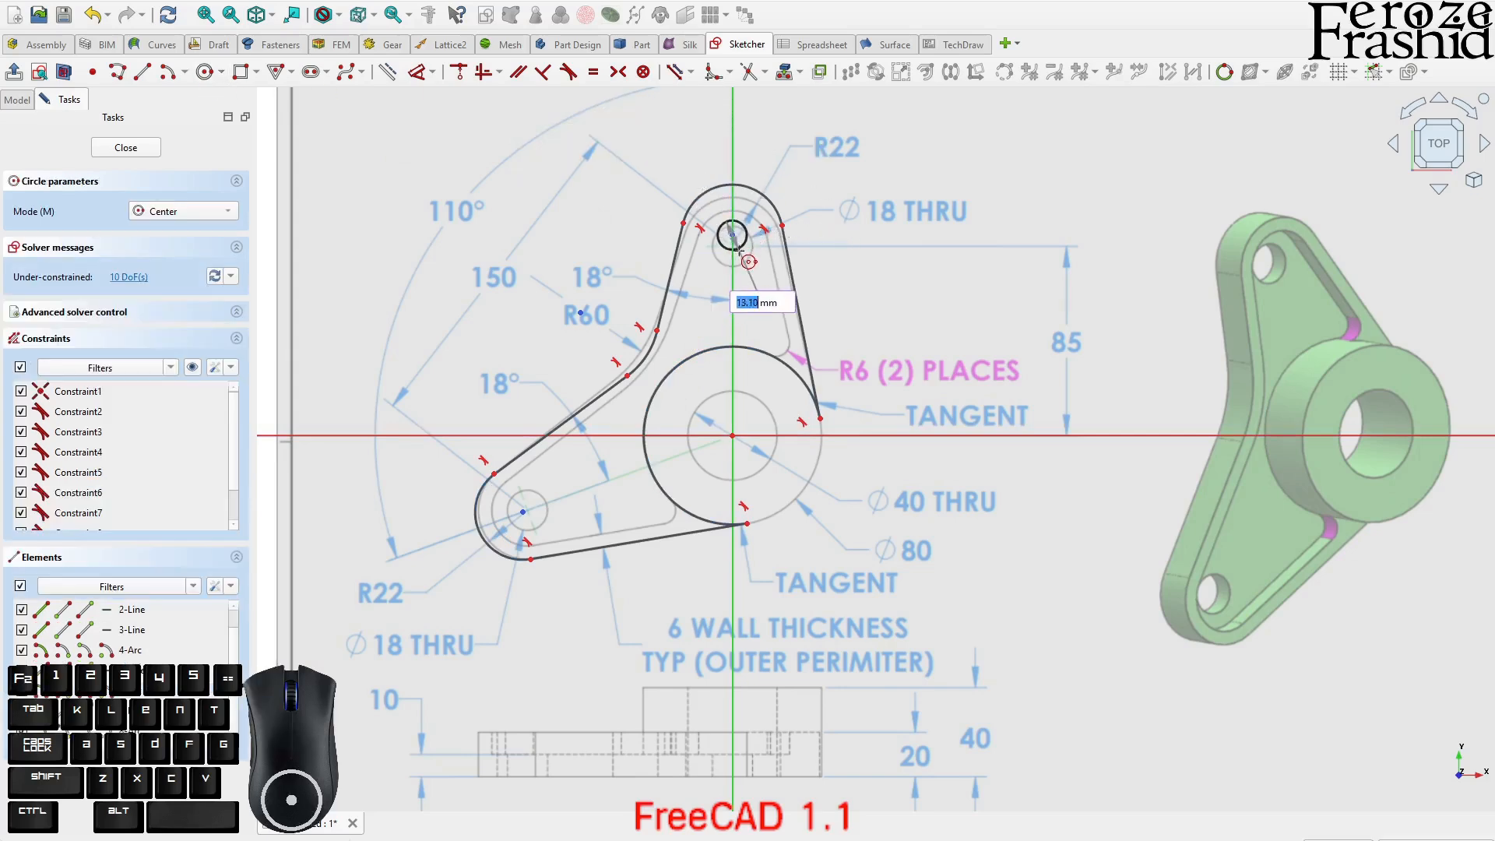
pyautogui.click(523, 512)
pyautogui.click(543, 499)
pyautogui.rightClick(575, 508)
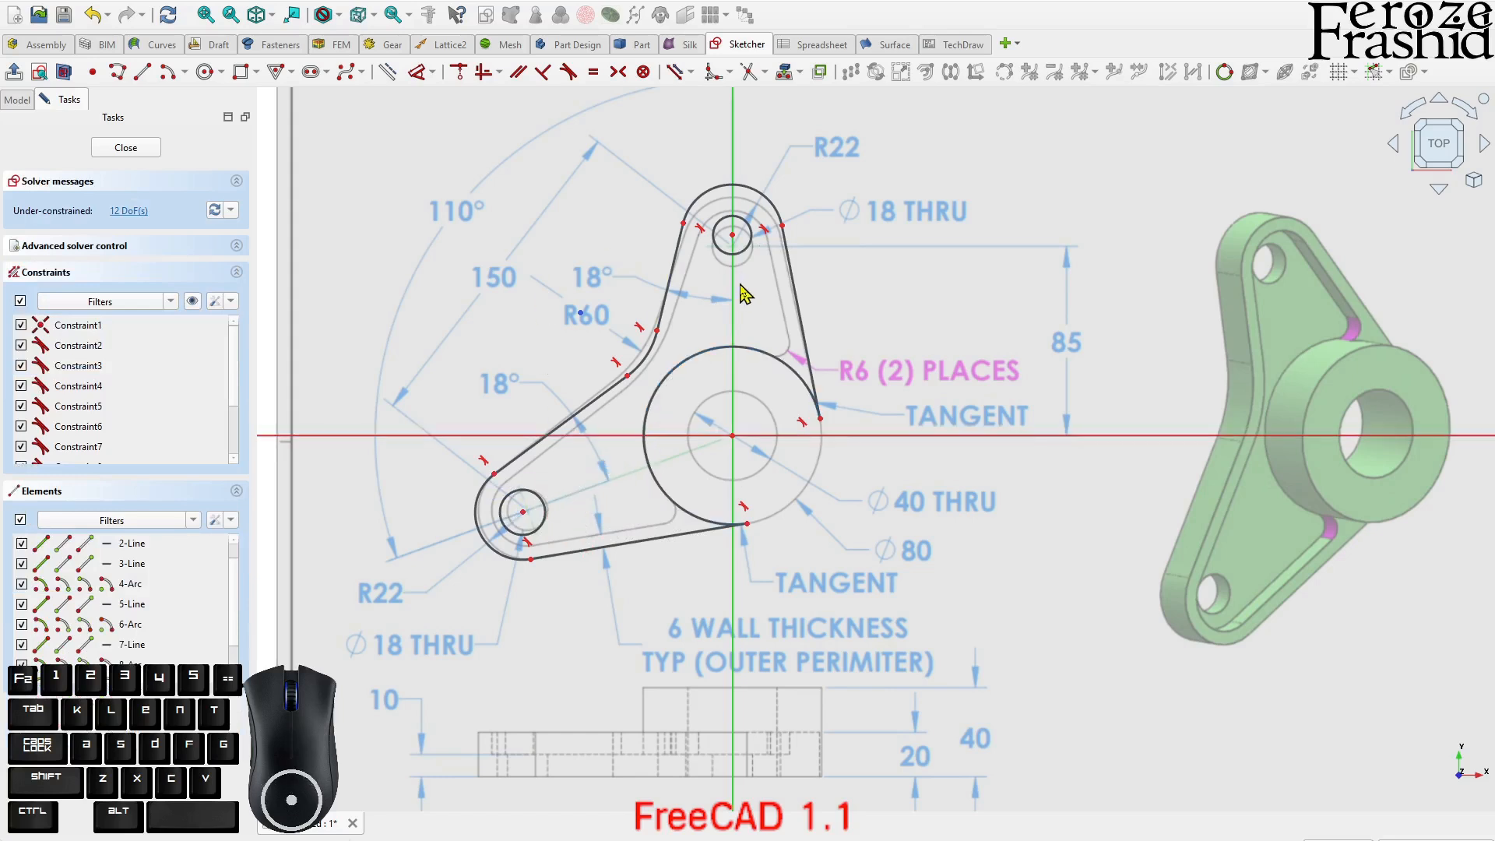
# - Move the upper hole's centre onto the vertical axis, matching the hole centre in the drawing image
pyautogui.moveTo(736, 248); pyautogui.dragTo(735, 257)
pyautogui.scroll(1, 745, 238)
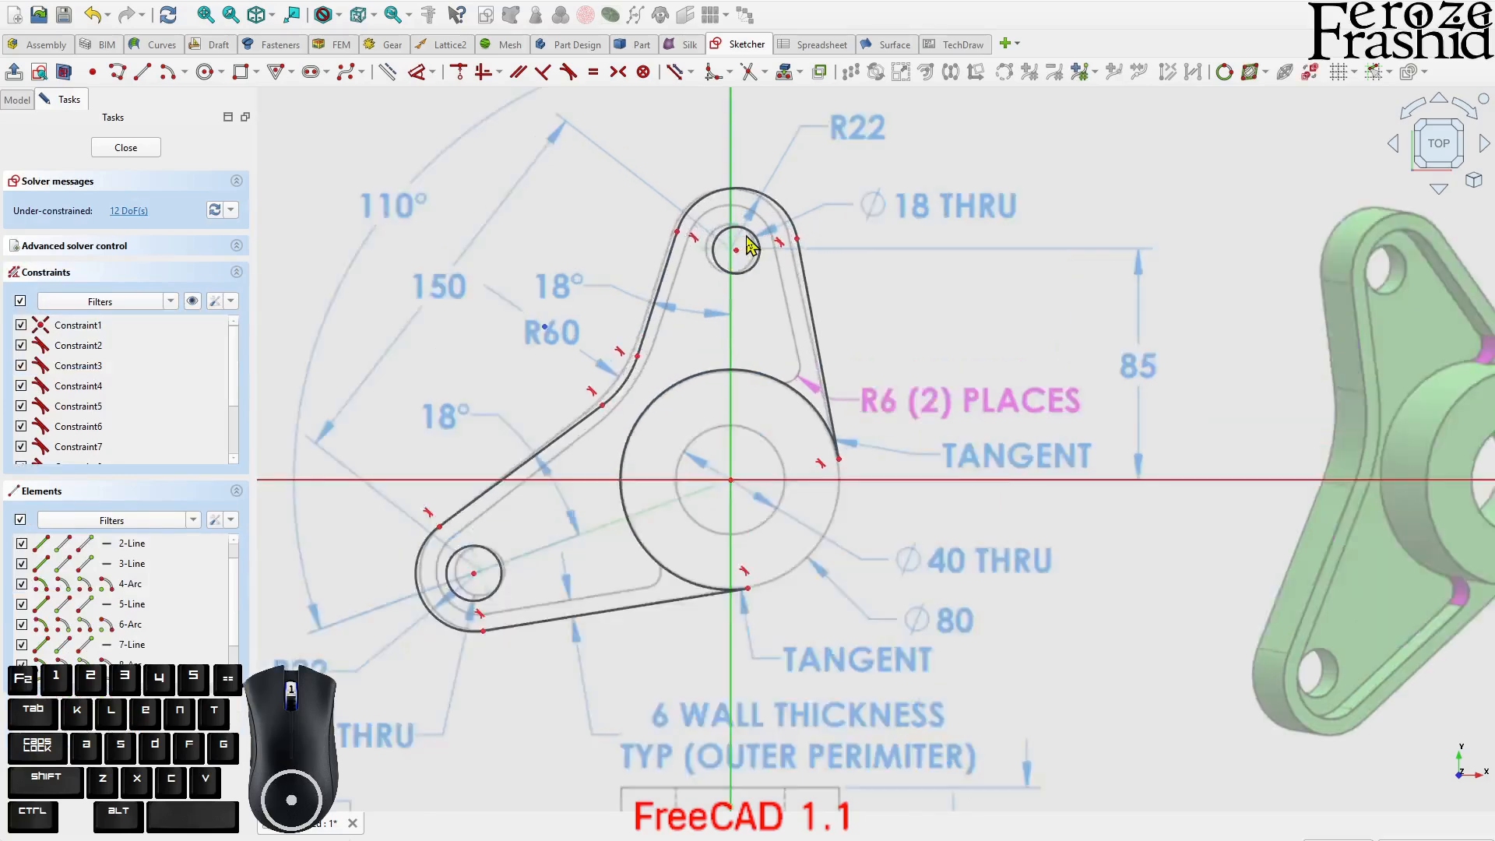
pyautogui.scroll(2, 745, 239)
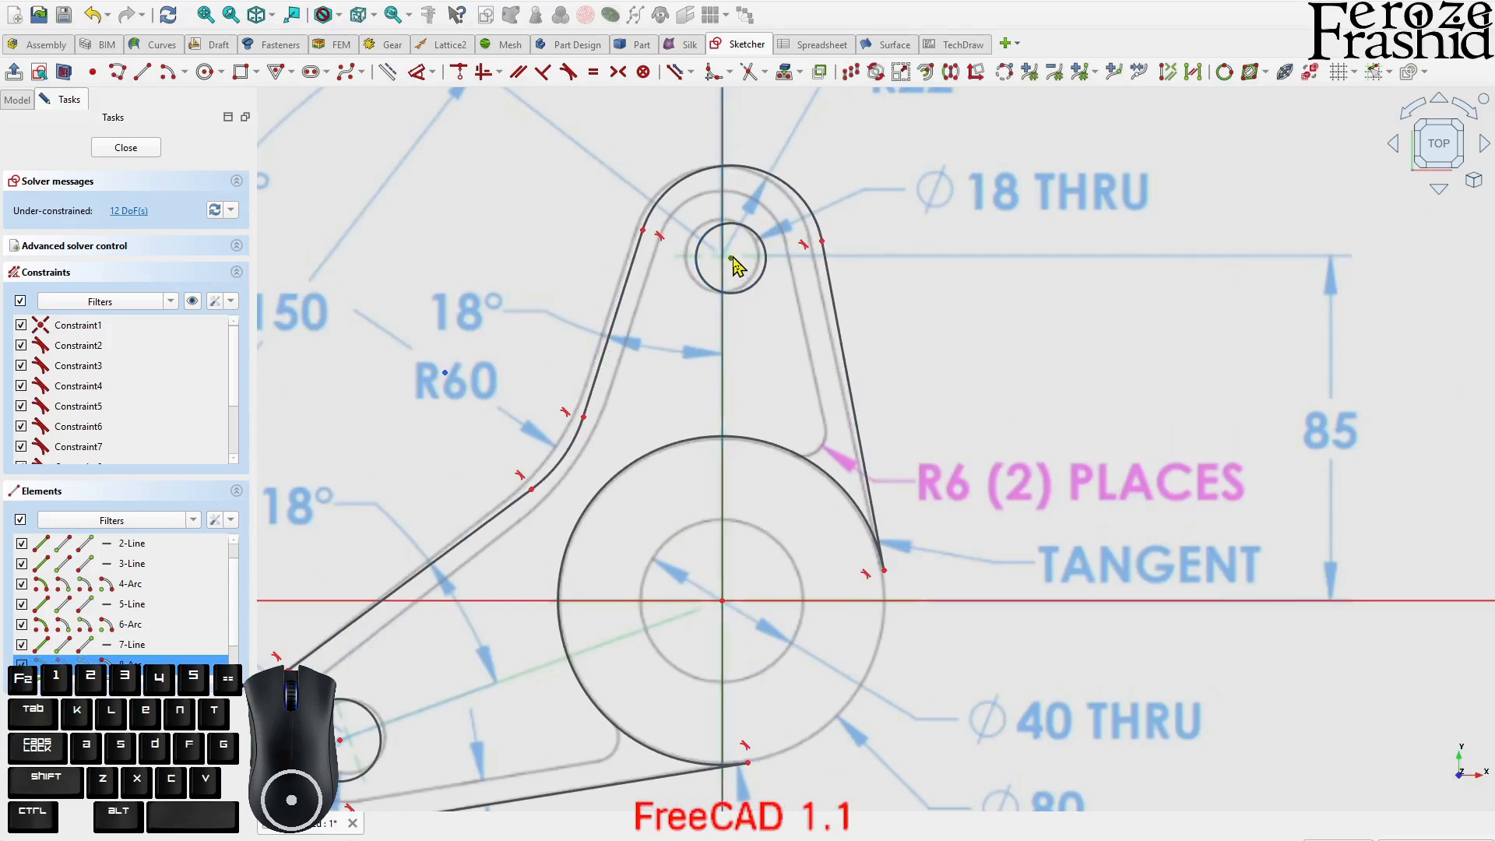
pyautogui.moveTo(734, 260); pyautogui.dragTo(727, 257)
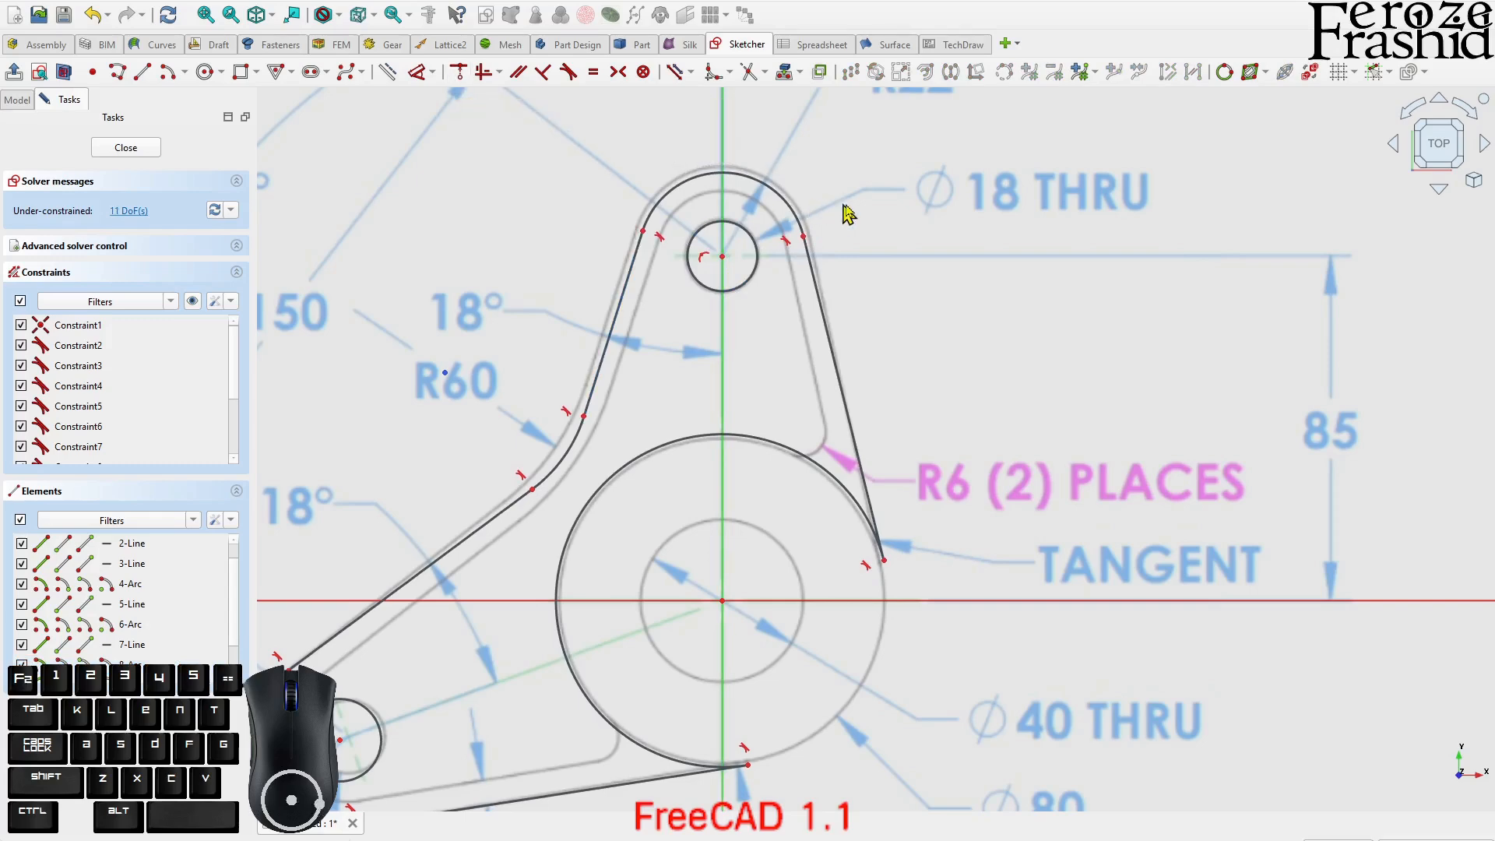
# - Dimension the upper arm's end arc with a radius of 22 mm
pyautogui.scroll(-2, 671, 493)
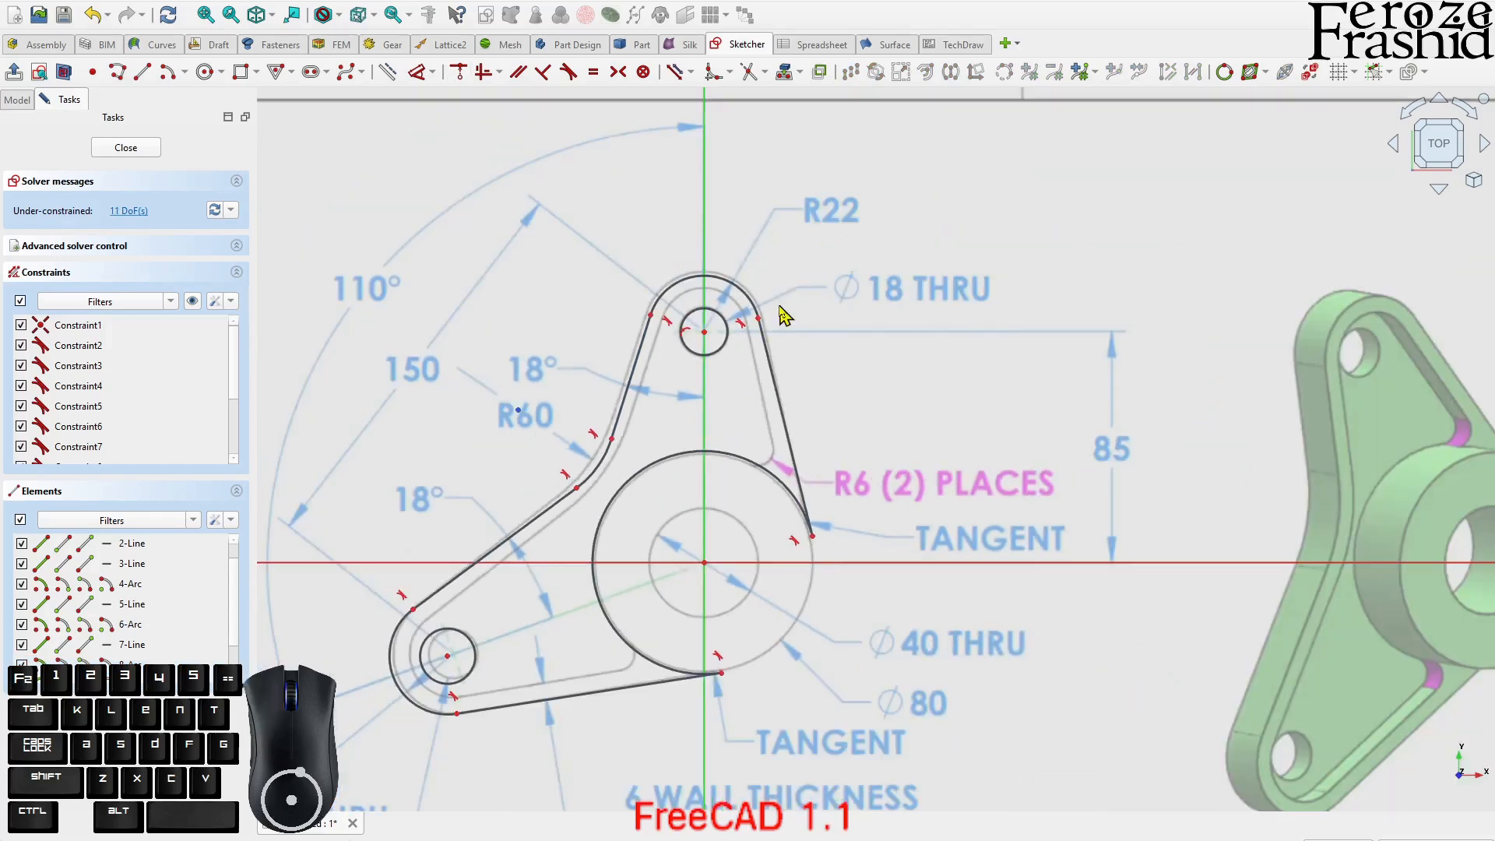
pyautogui.click(734, 290)
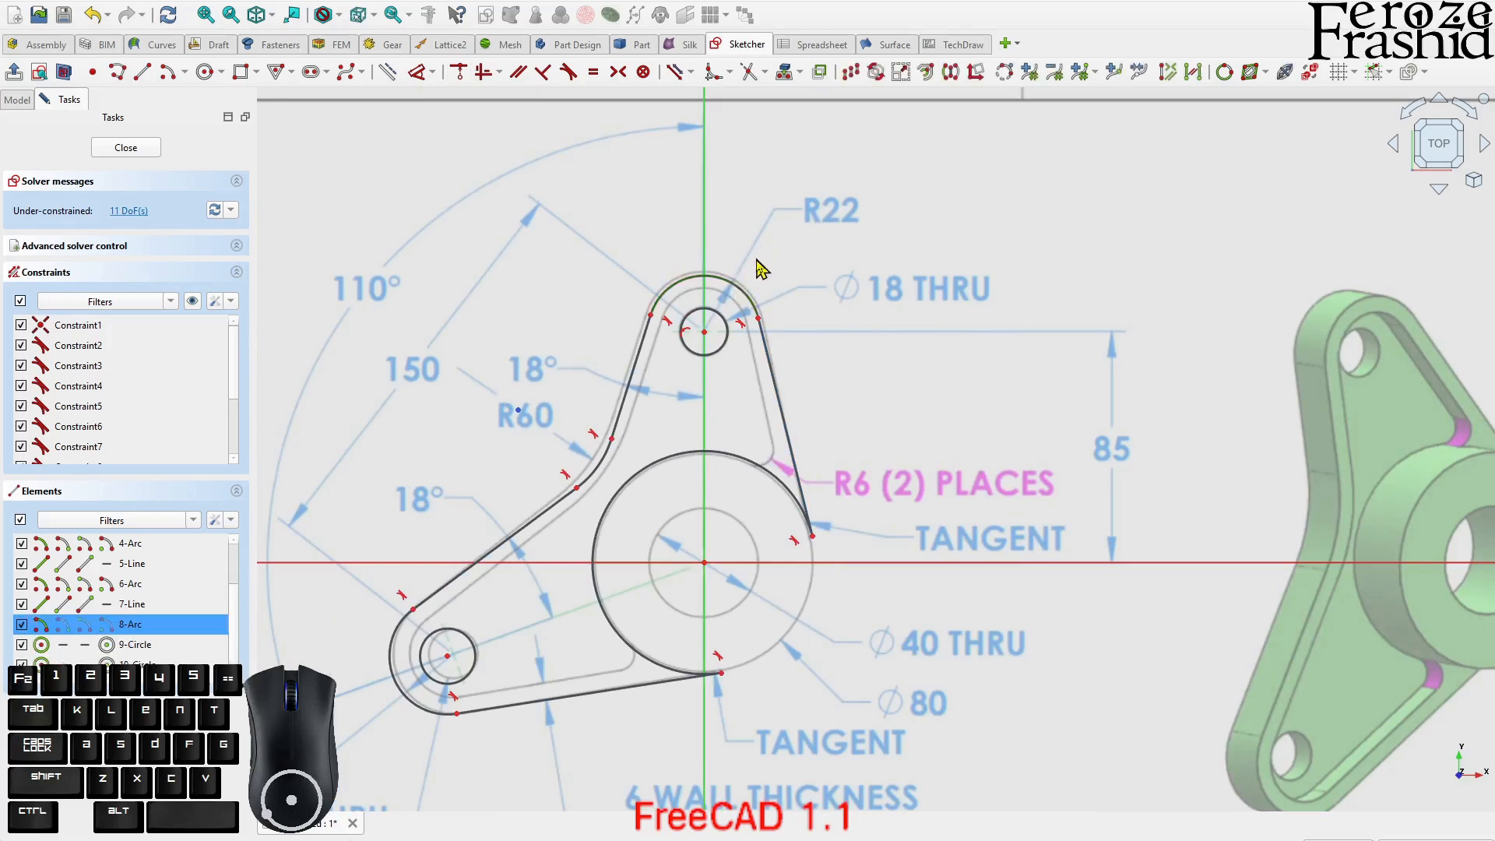
pyautogui.press('d')
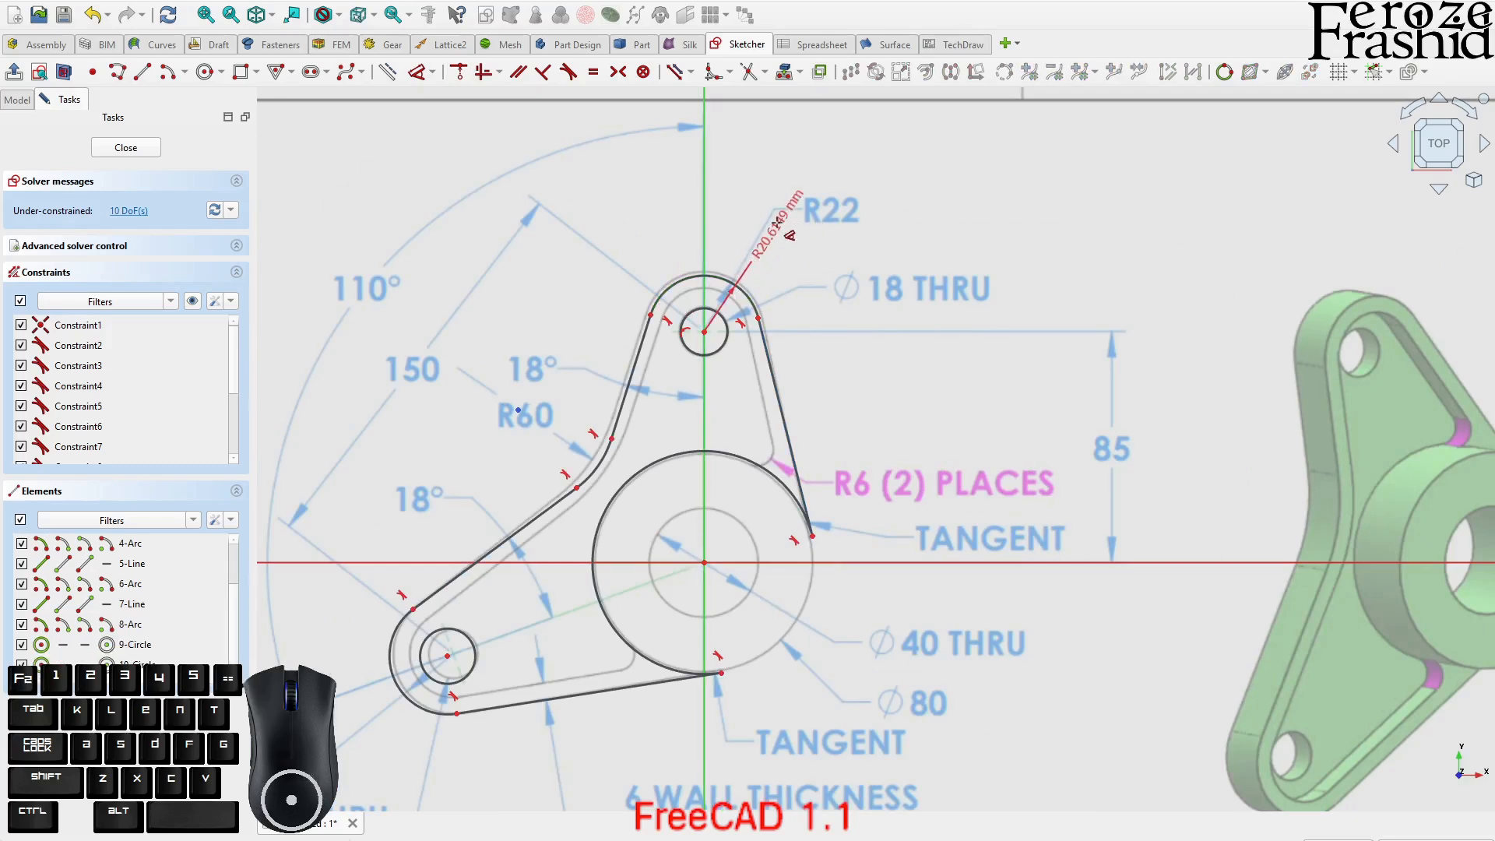
pyautogui.click(777, 223)
pyautogui.press('Return')
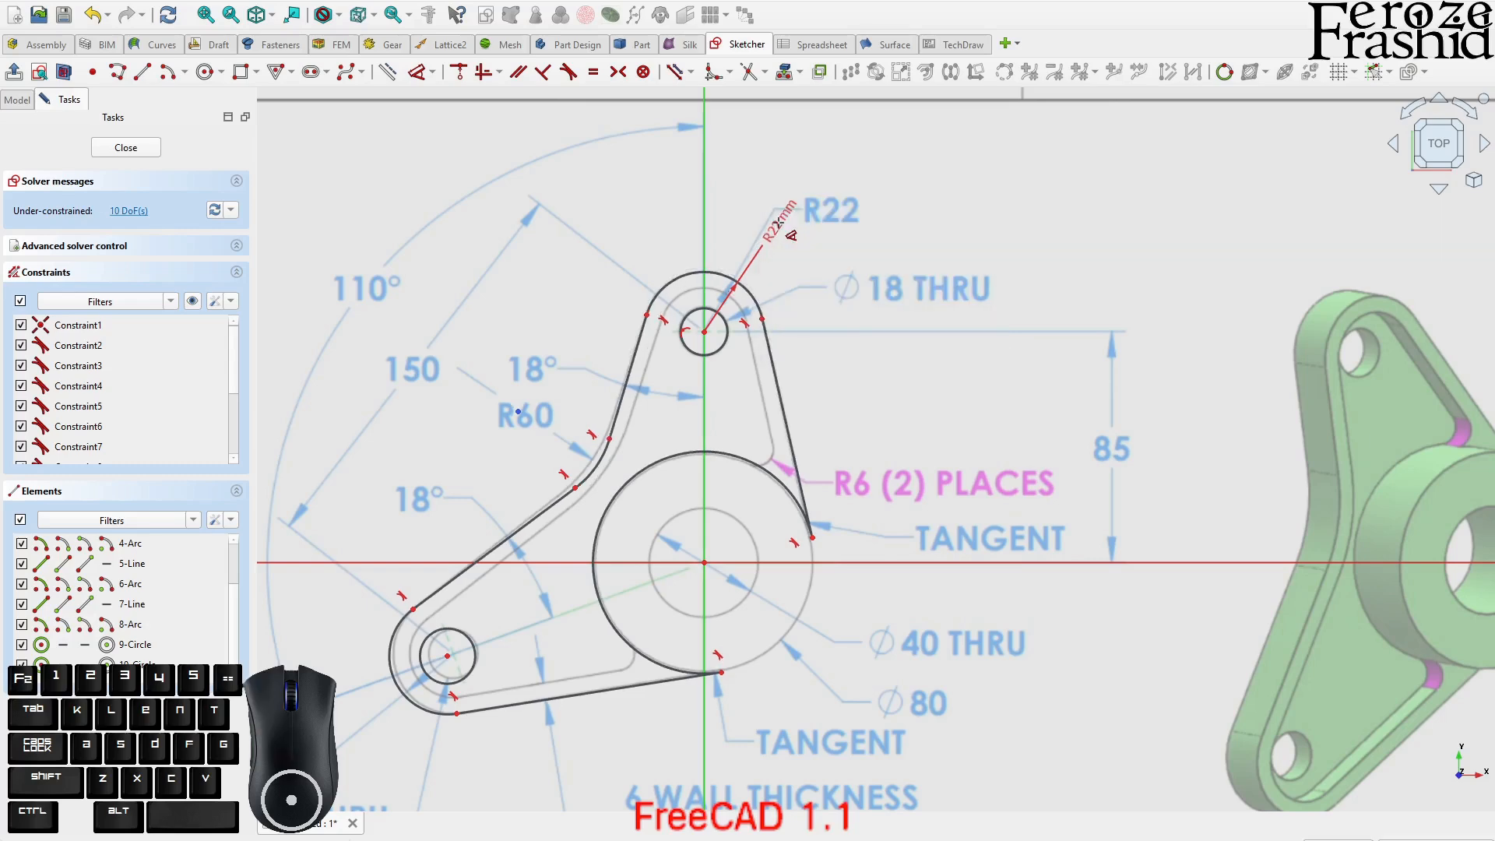
# - Dimension the upper hole with a diameter of 18 mm
pyautogui.click(729, 334)
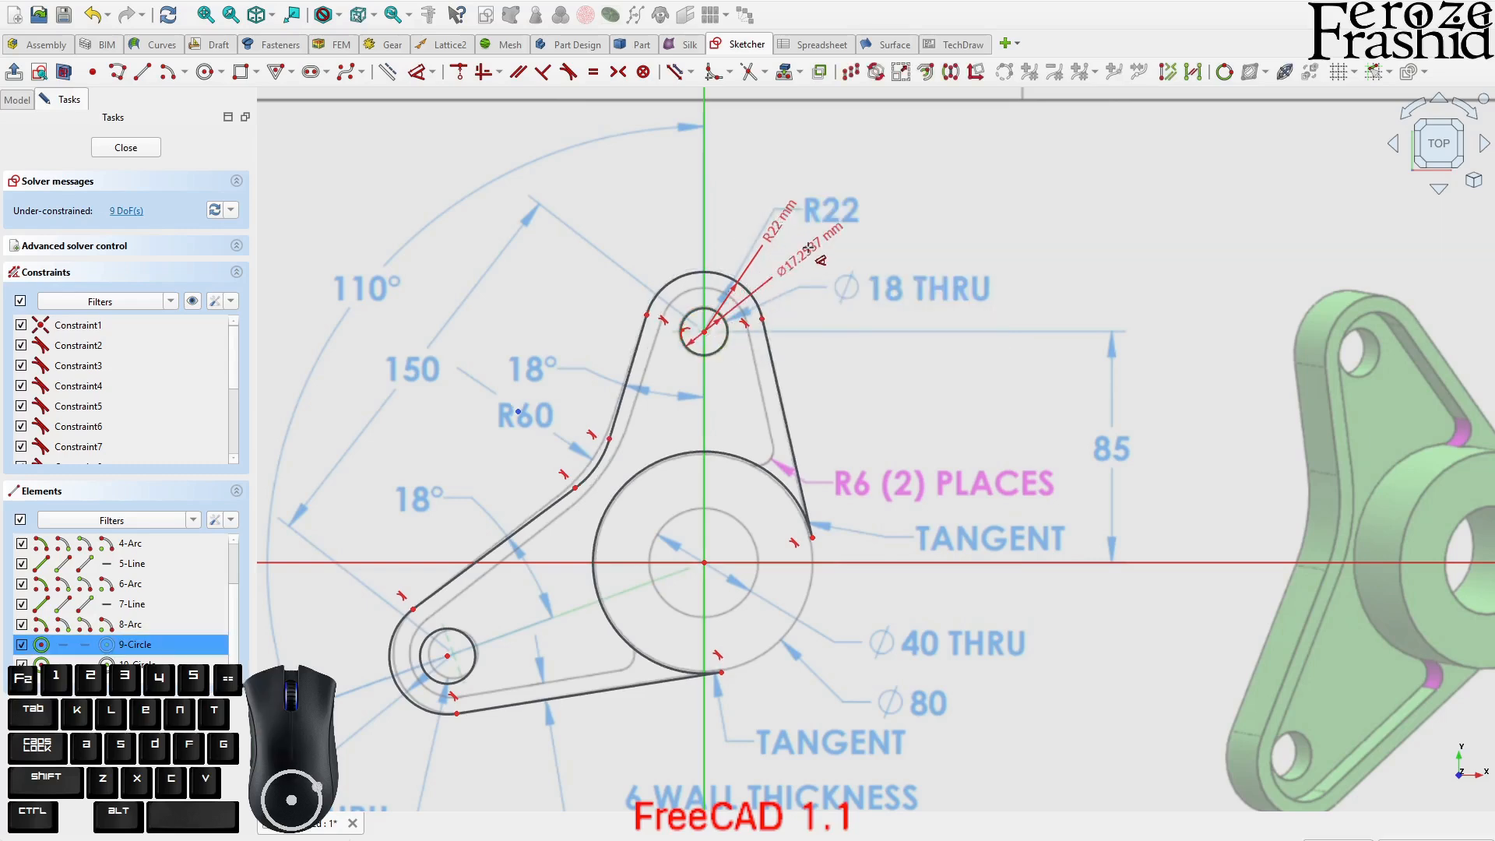
pyautogui.click(830, 272)
pyautogui.write('18')
pyautogui.press('Return')
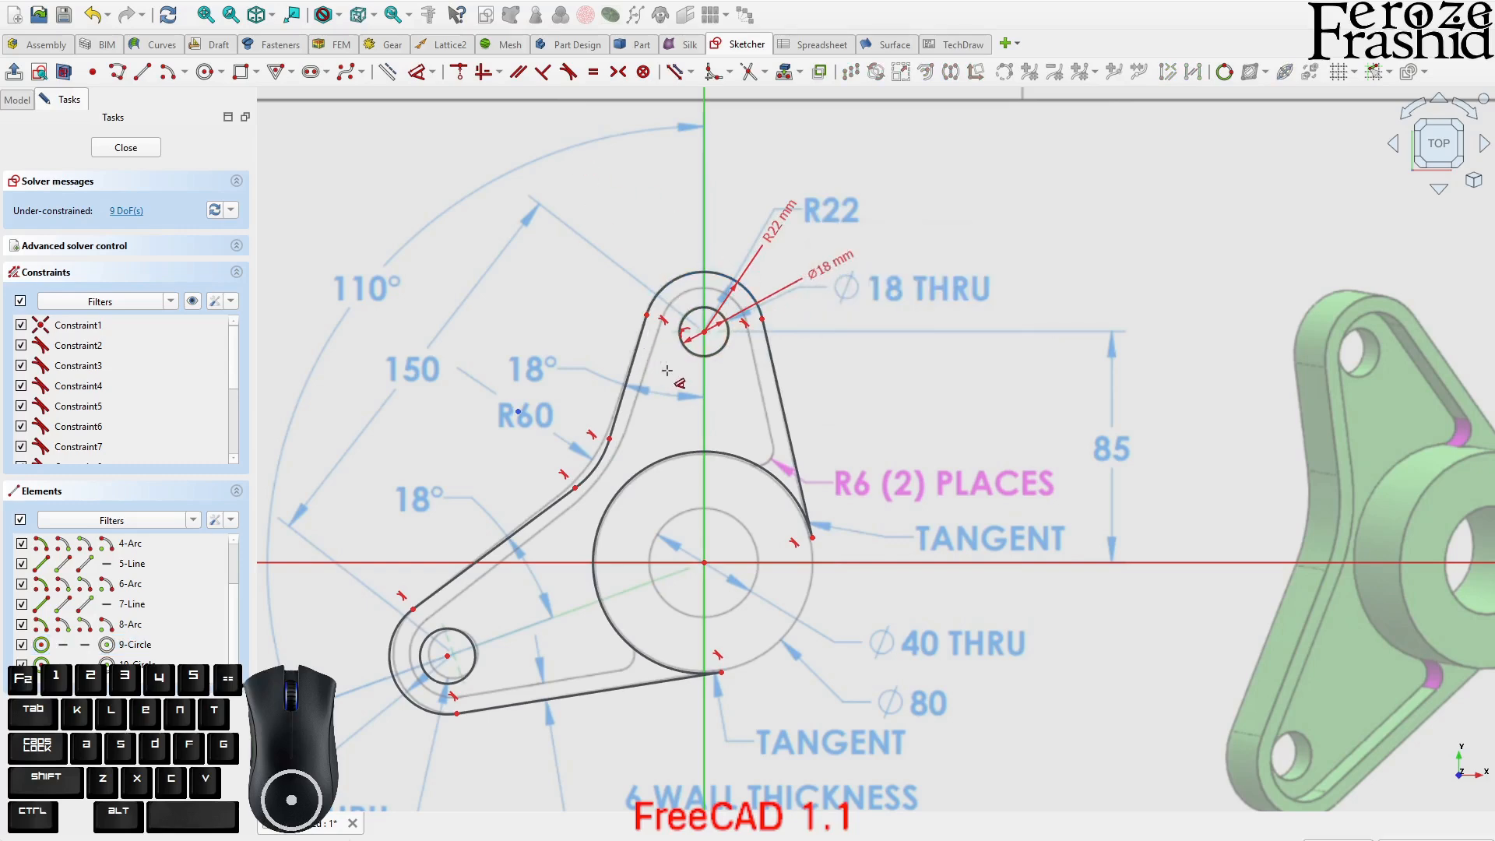
# - Dimension the concave arc between the two arms with a radius of 60 mm
pyautogui.click(600, 460)
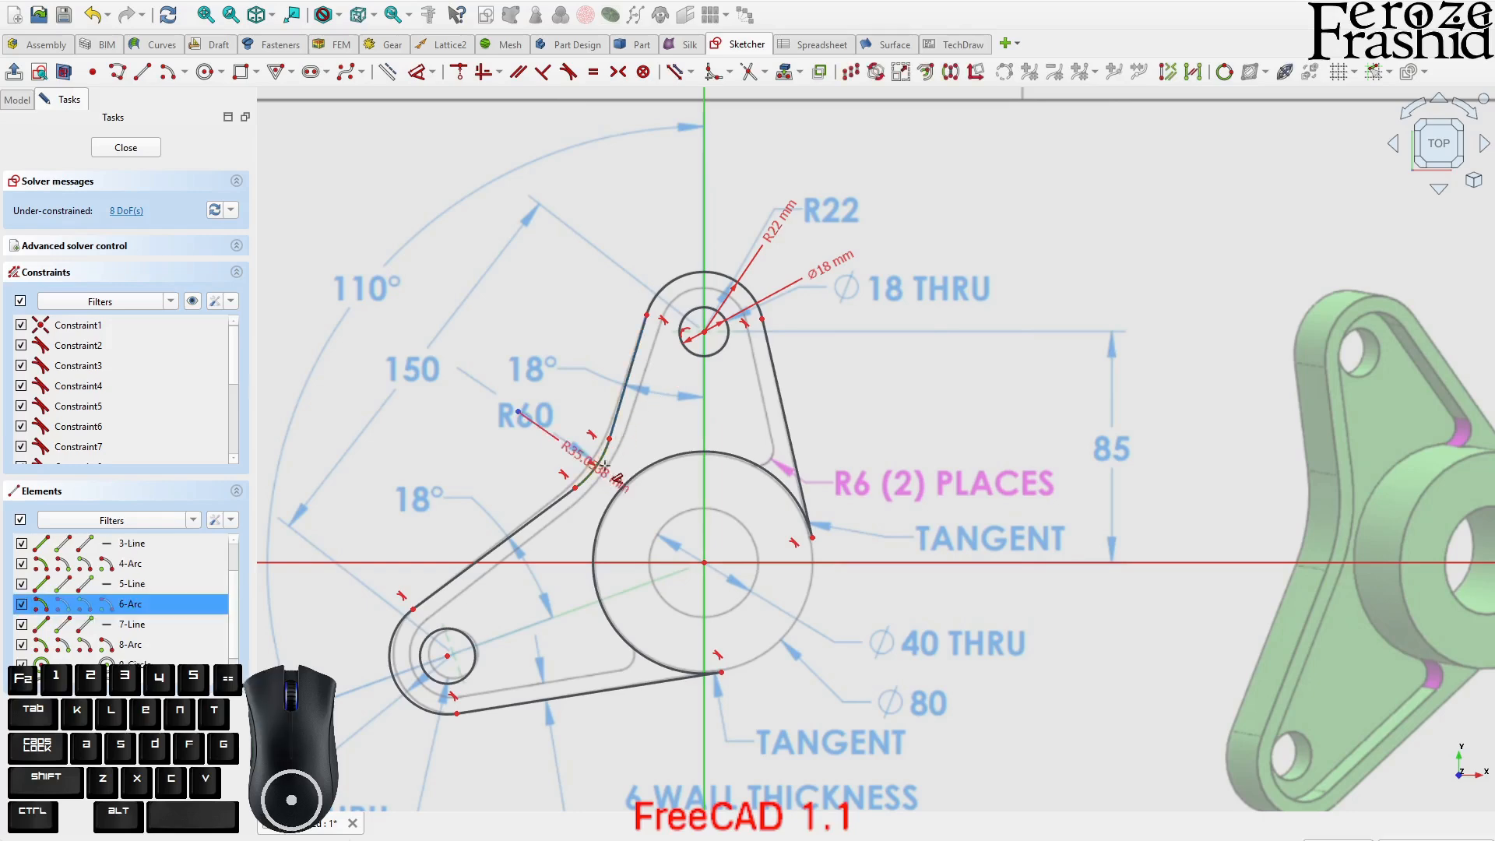
pyautogui.click(560, 427)
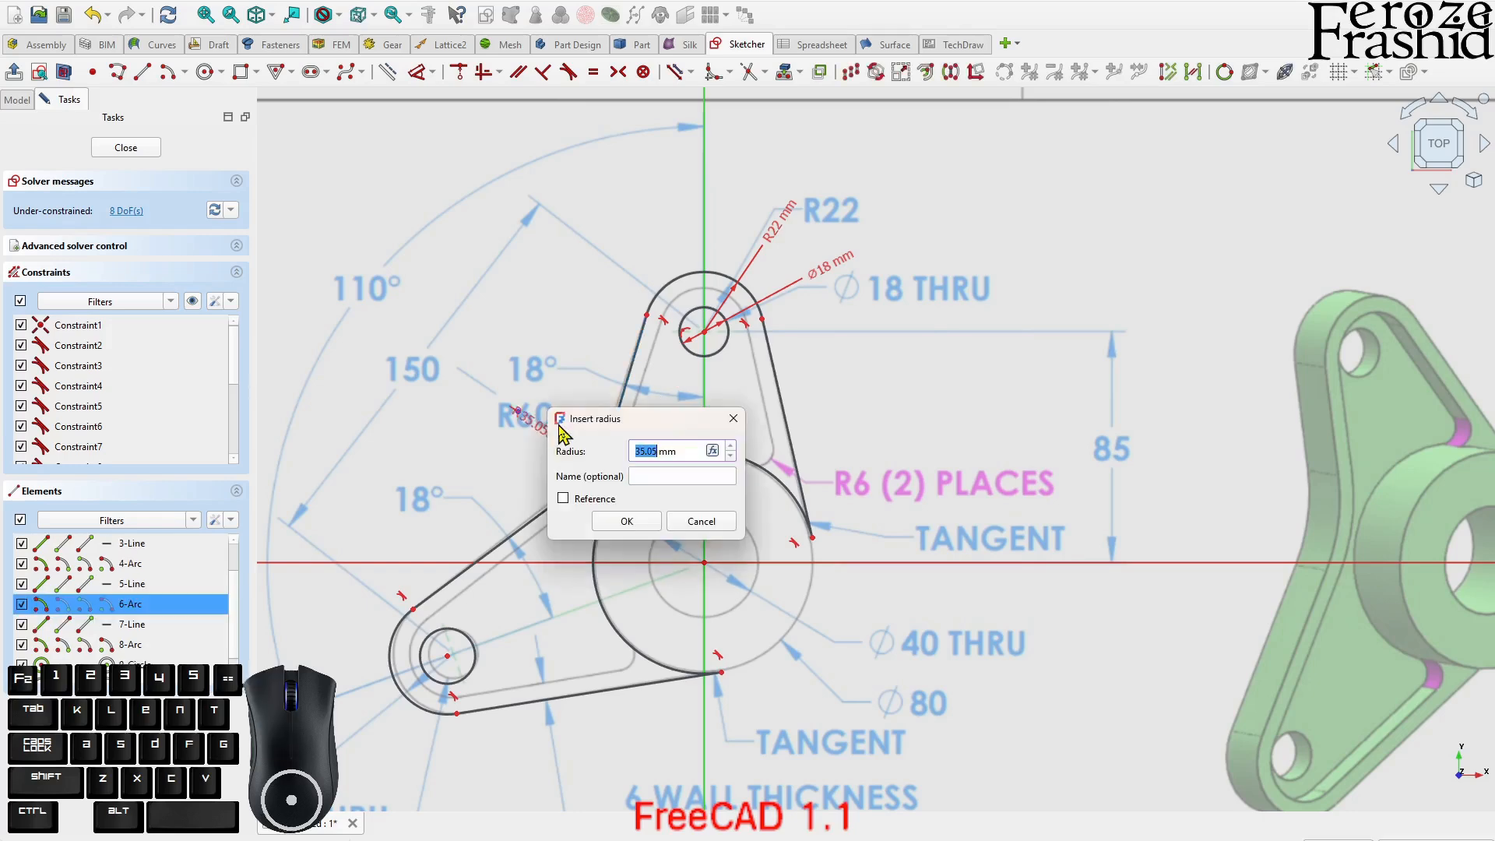
pyautogui.write('60')
pyautogui.press('Return')
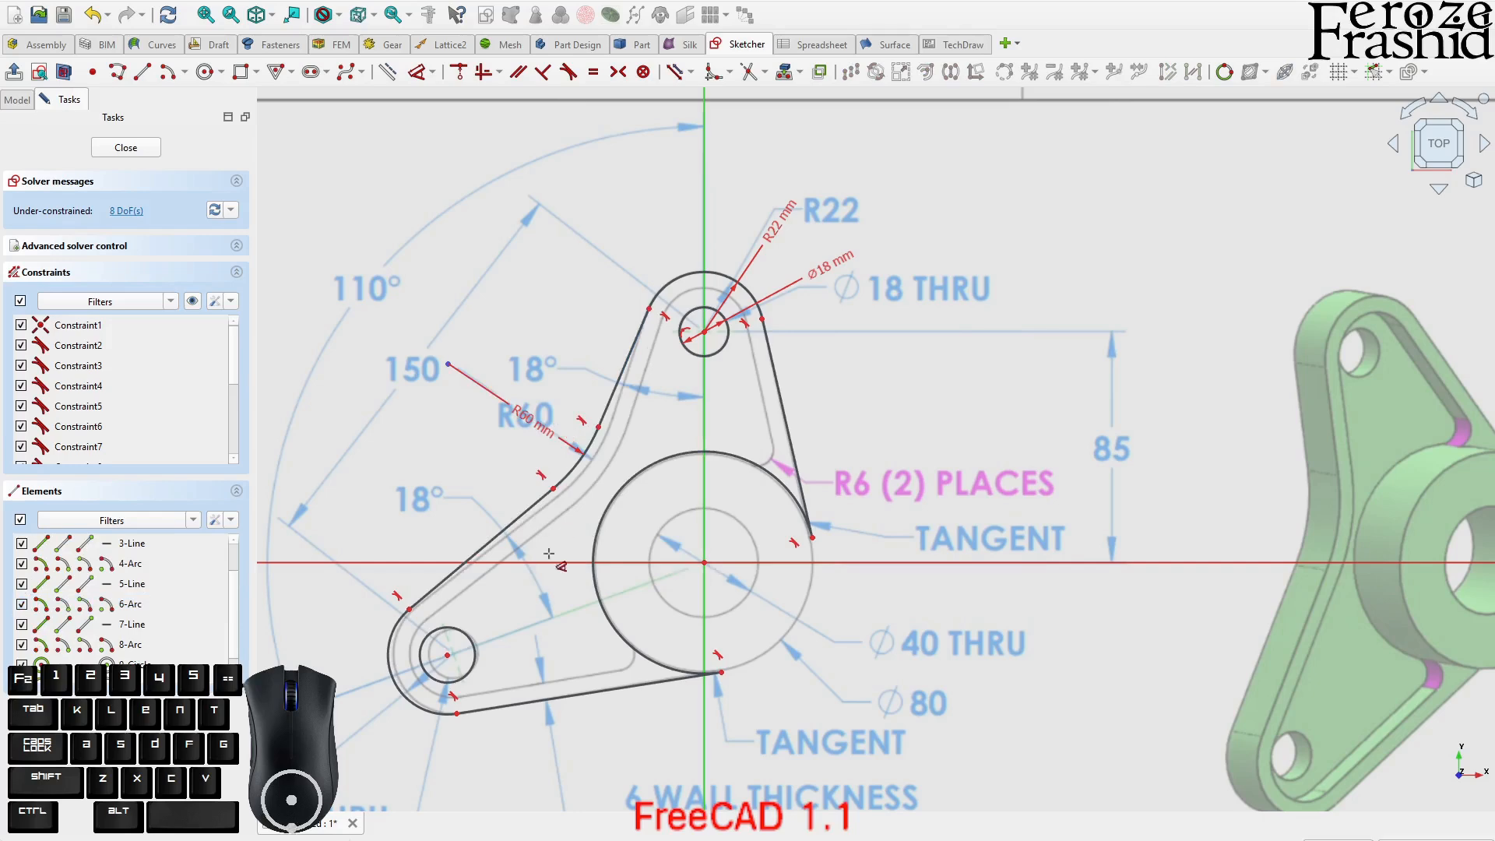
# - Constrain the lower-left hole to be equal in size to the upper hole
pyautogui.click(474, 662)
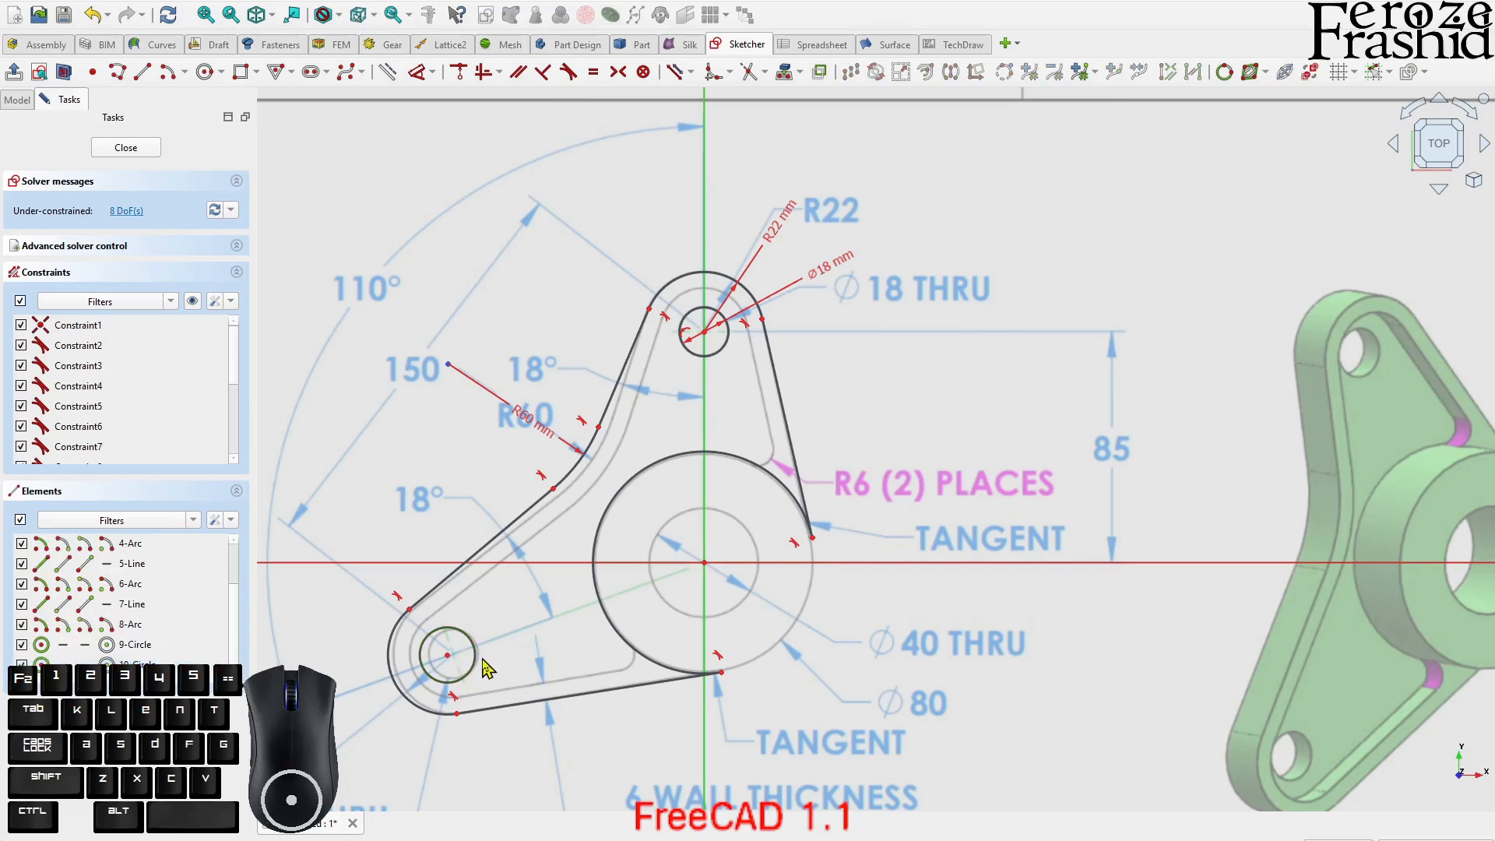
pyautogui.click(722, 367)
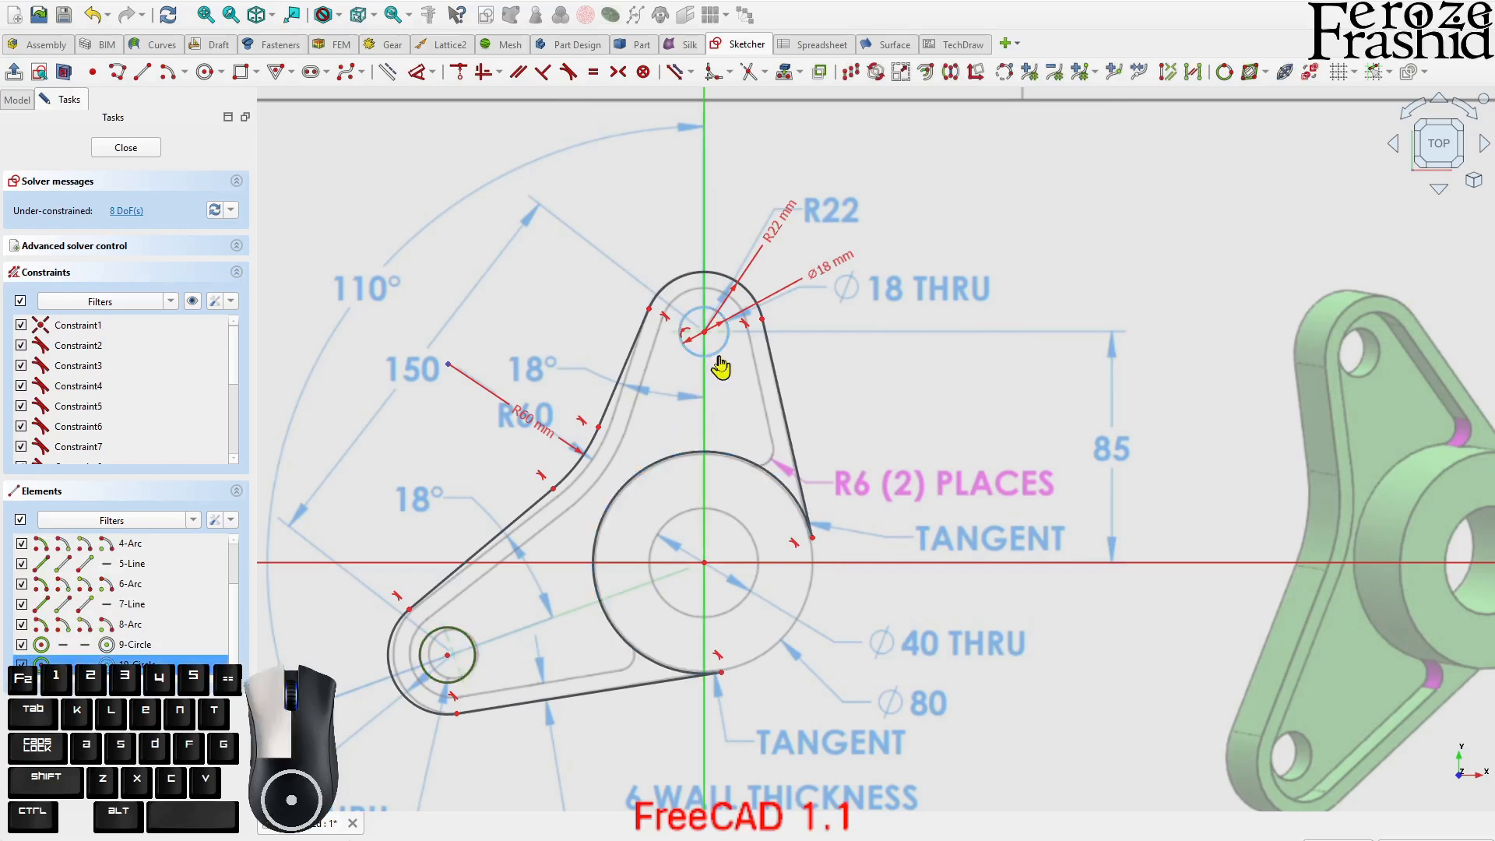
pyautogui.press('e')
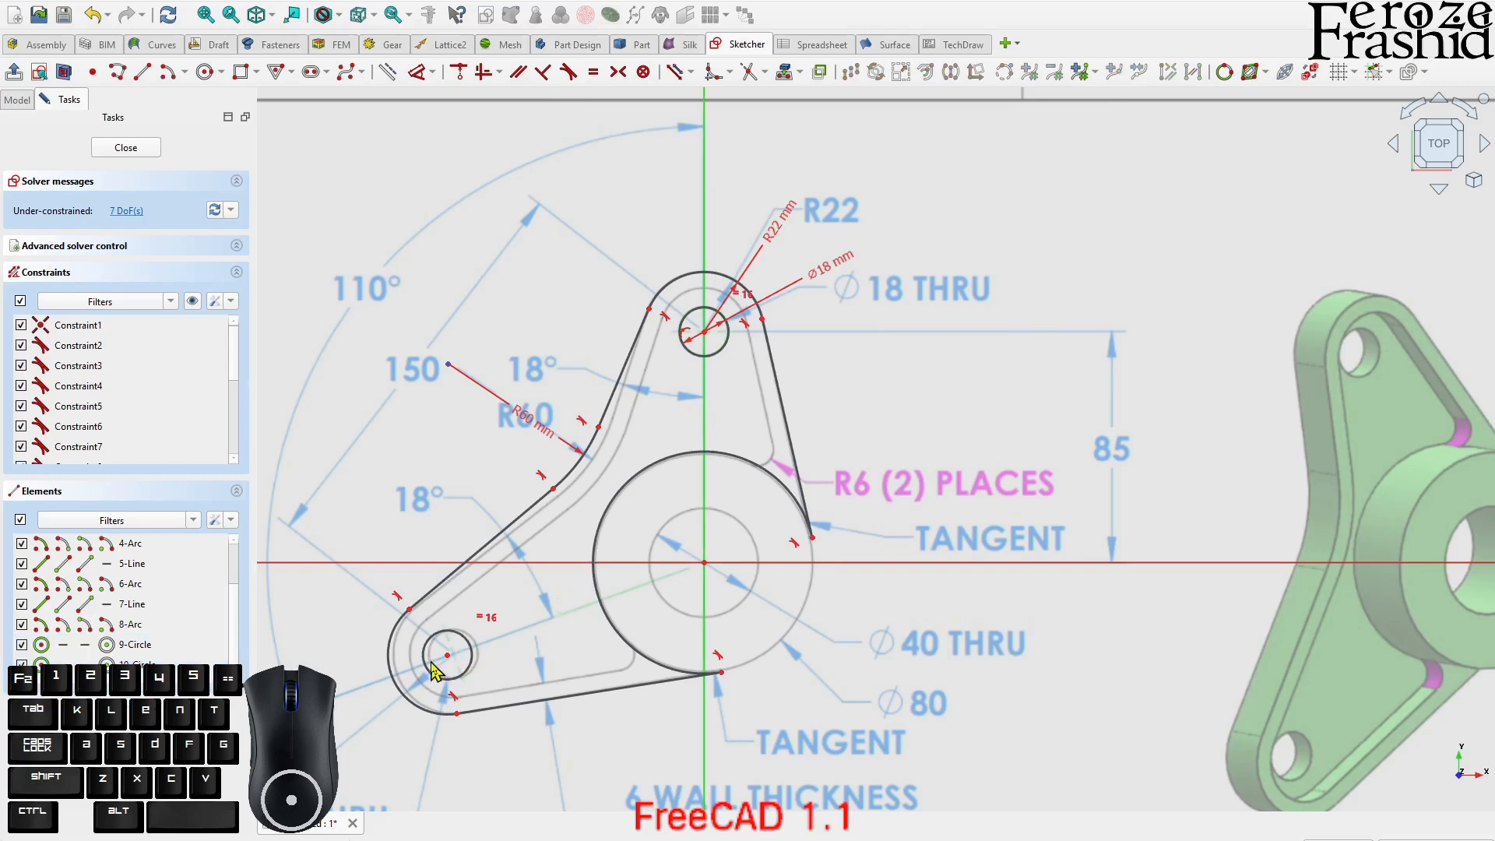
# - Make the two arm-end arcs equal and move the lower-left hole's centre onto its centre in the drawing image
pyautogui.click(395, 665)
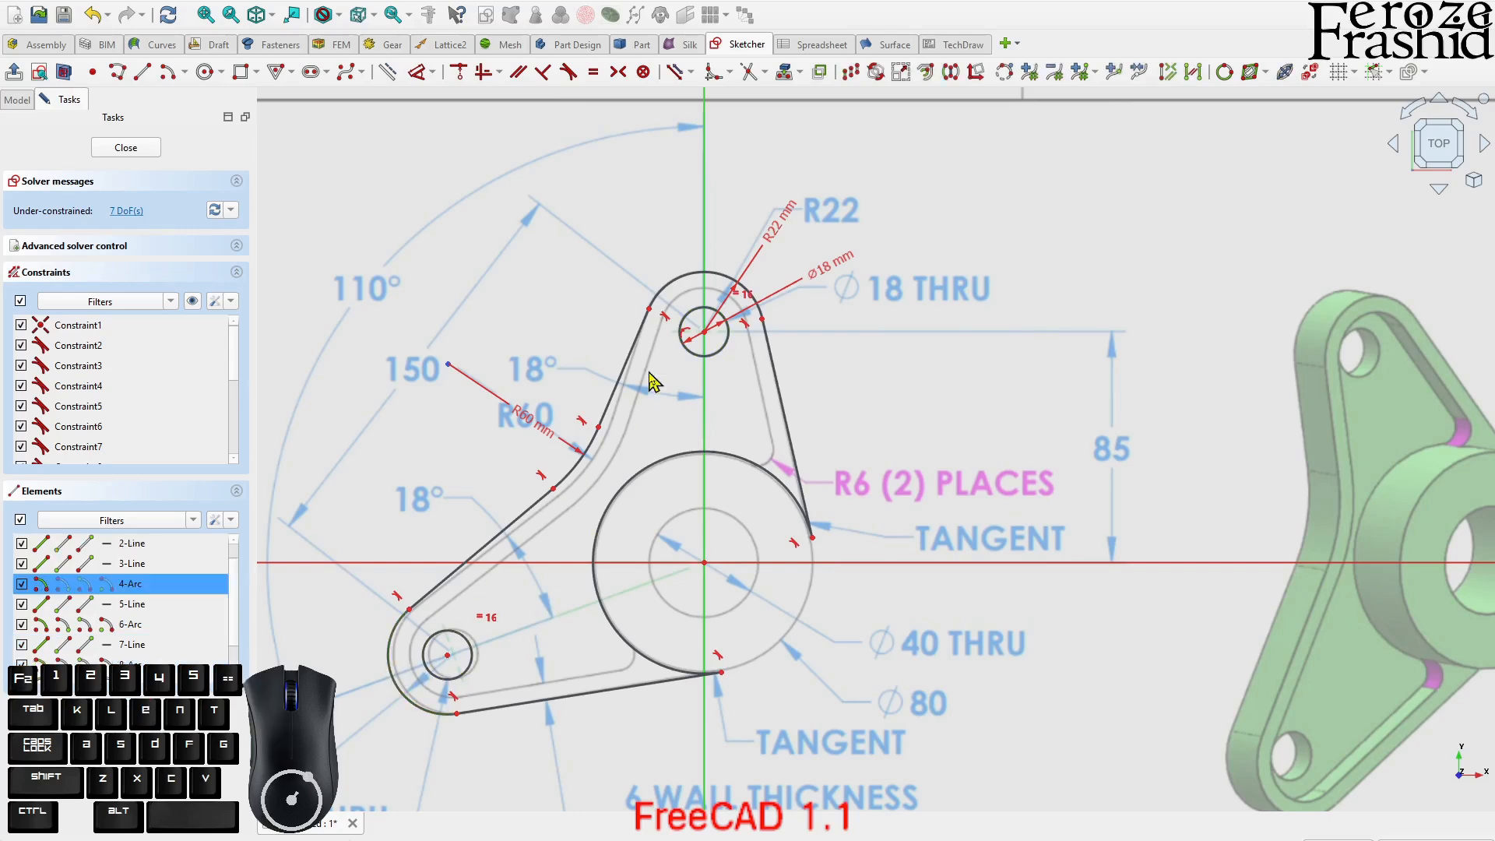
pyautogui.click(696, 278)
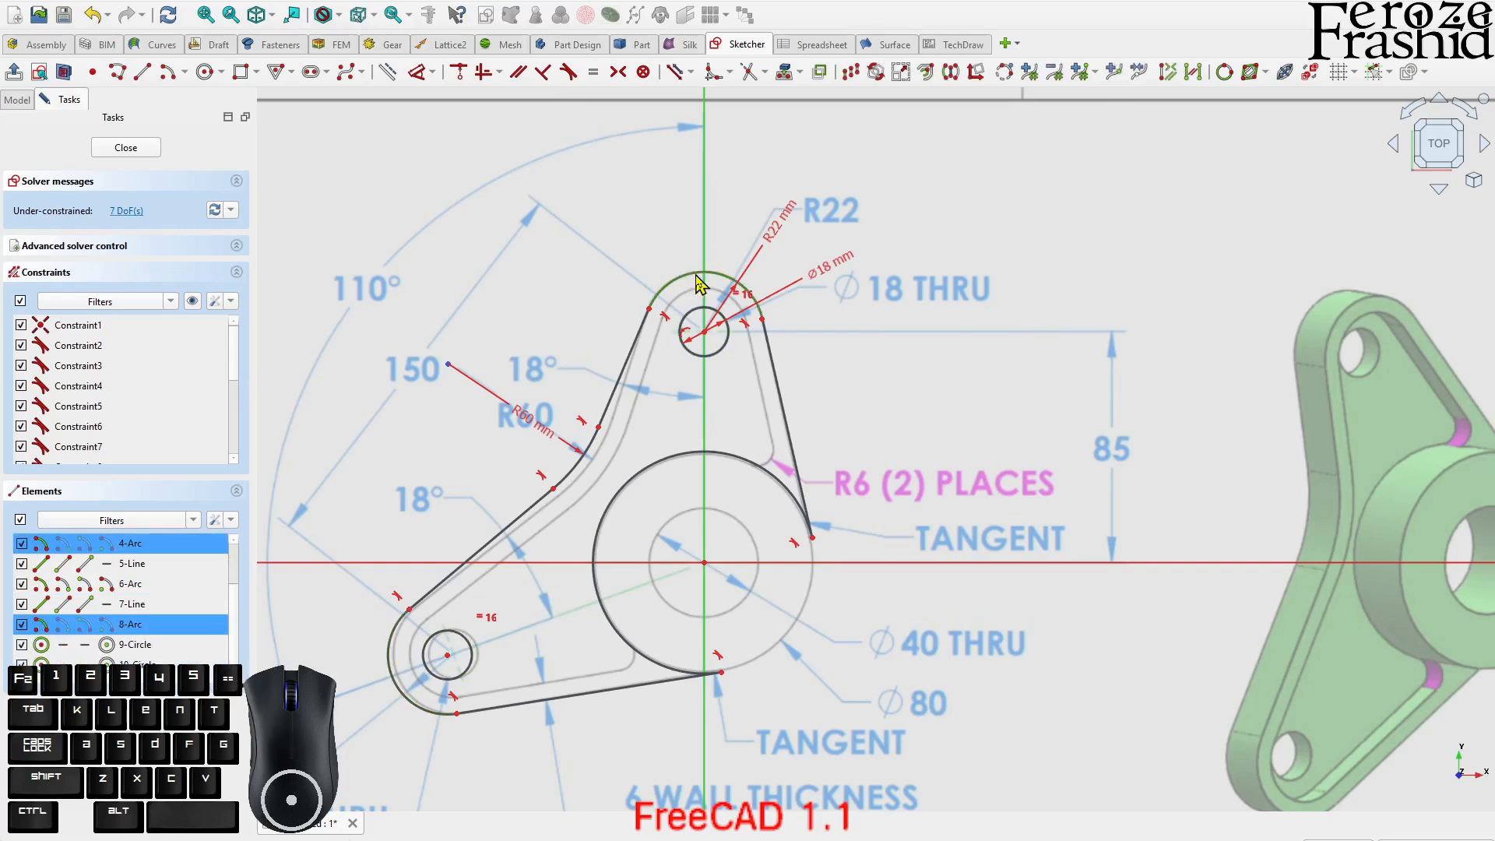
pyautogui.press('e')
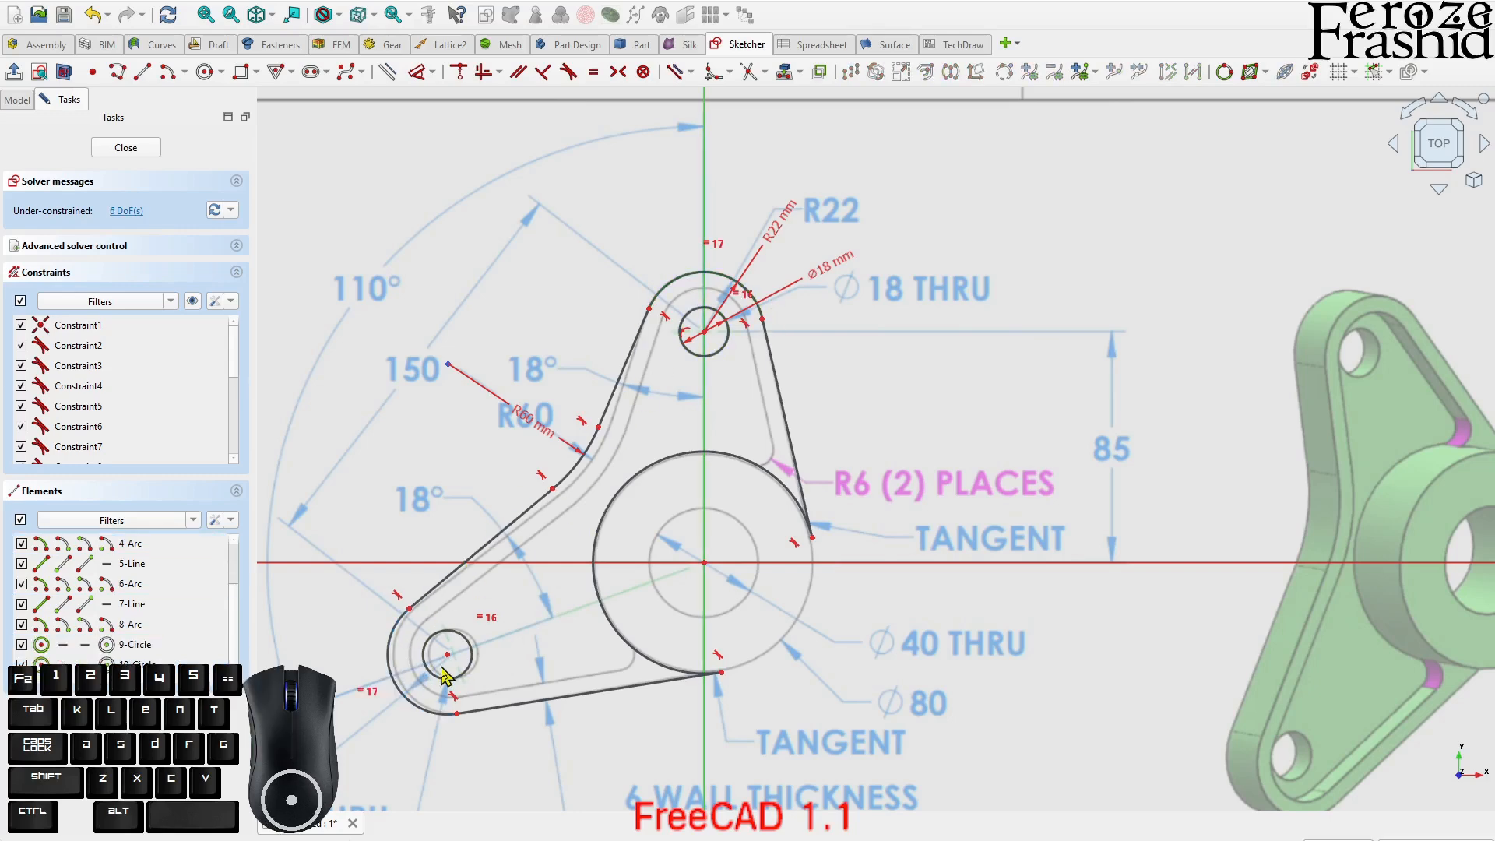
pyautogui.moveTo(450, 657); pyautogui.dragTo(456, 654)
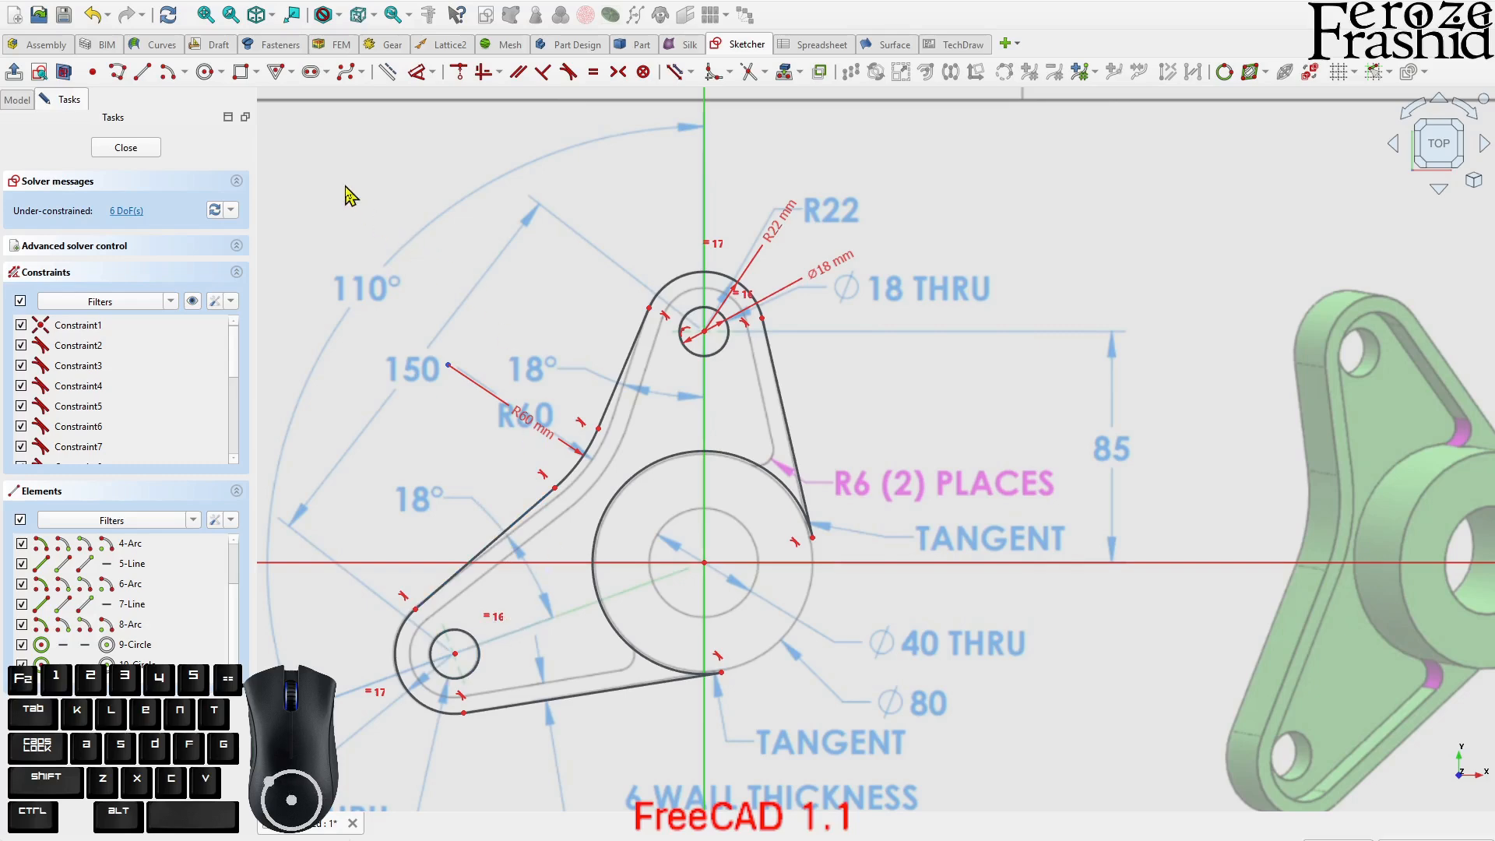
# - Draw a construction line from the lower-left hole's centre to the sketch origin
pyautogui.click(143, 73)
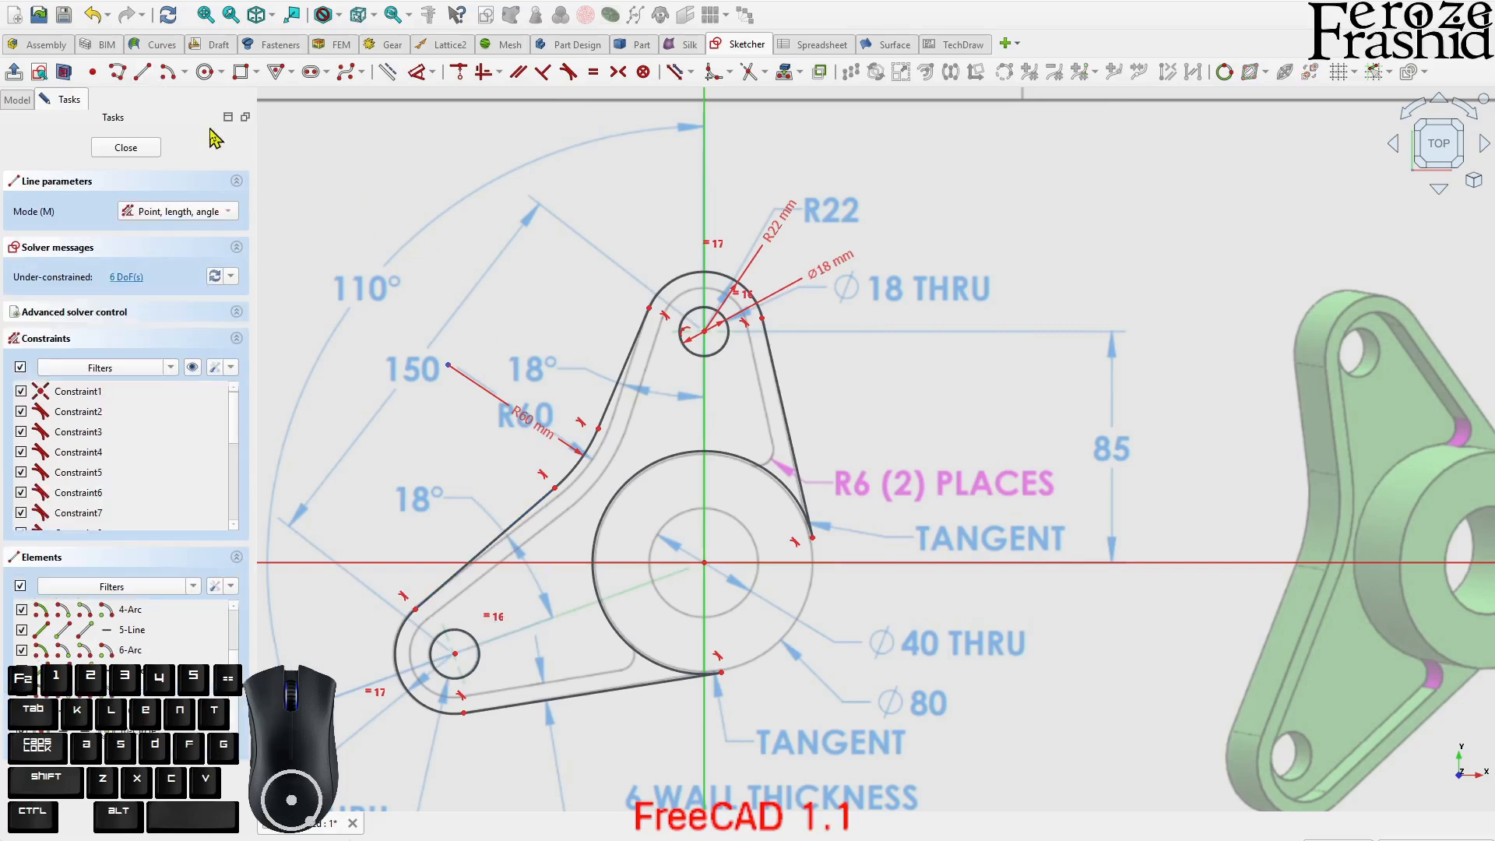
pyautogui.click(455, 653)
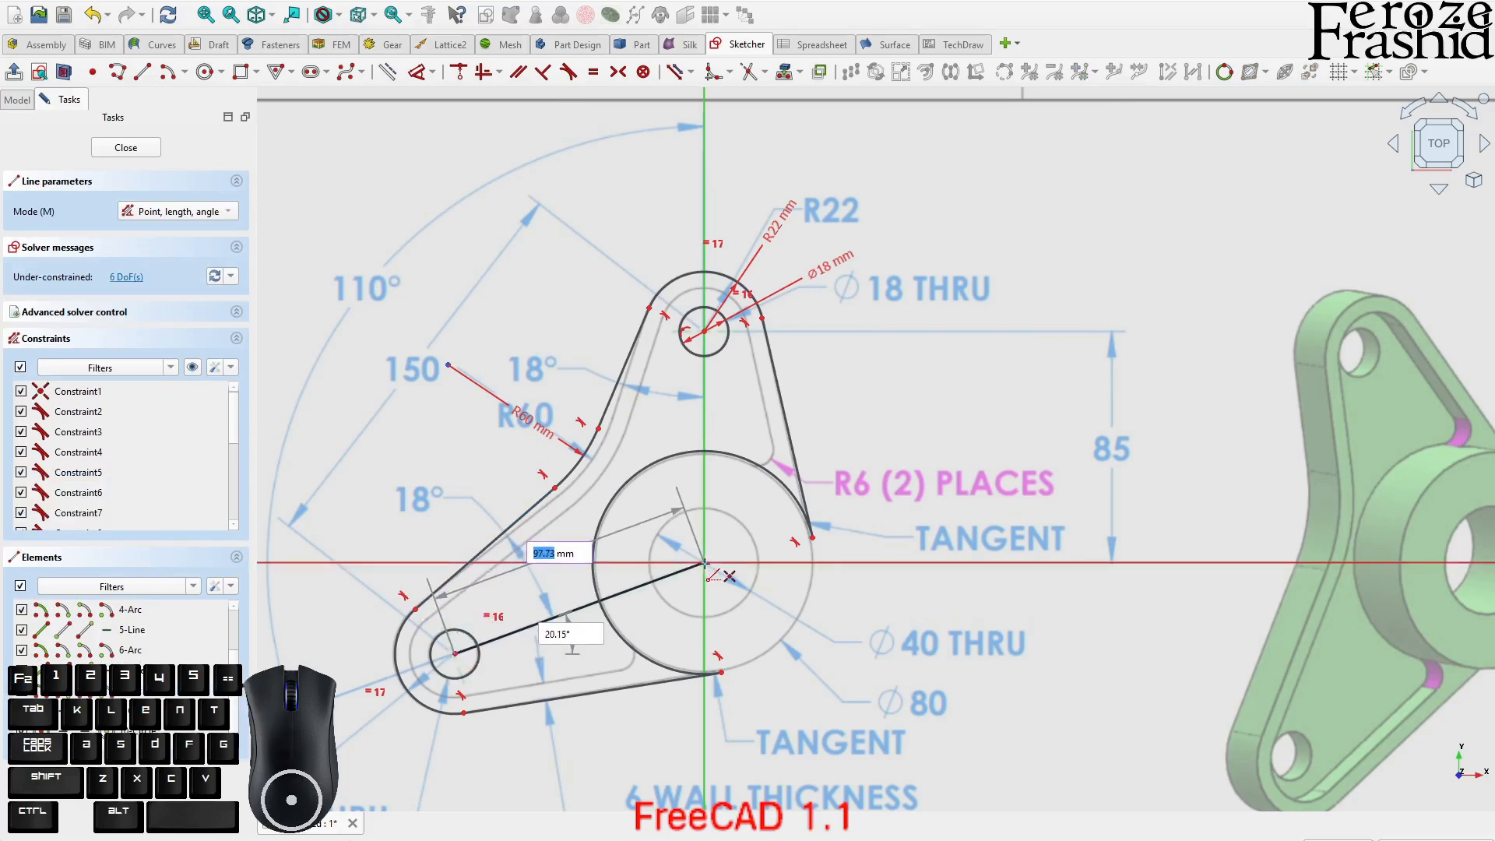
pyautogui.click(704, 562)
pyautogui.rightClick(886, 456)
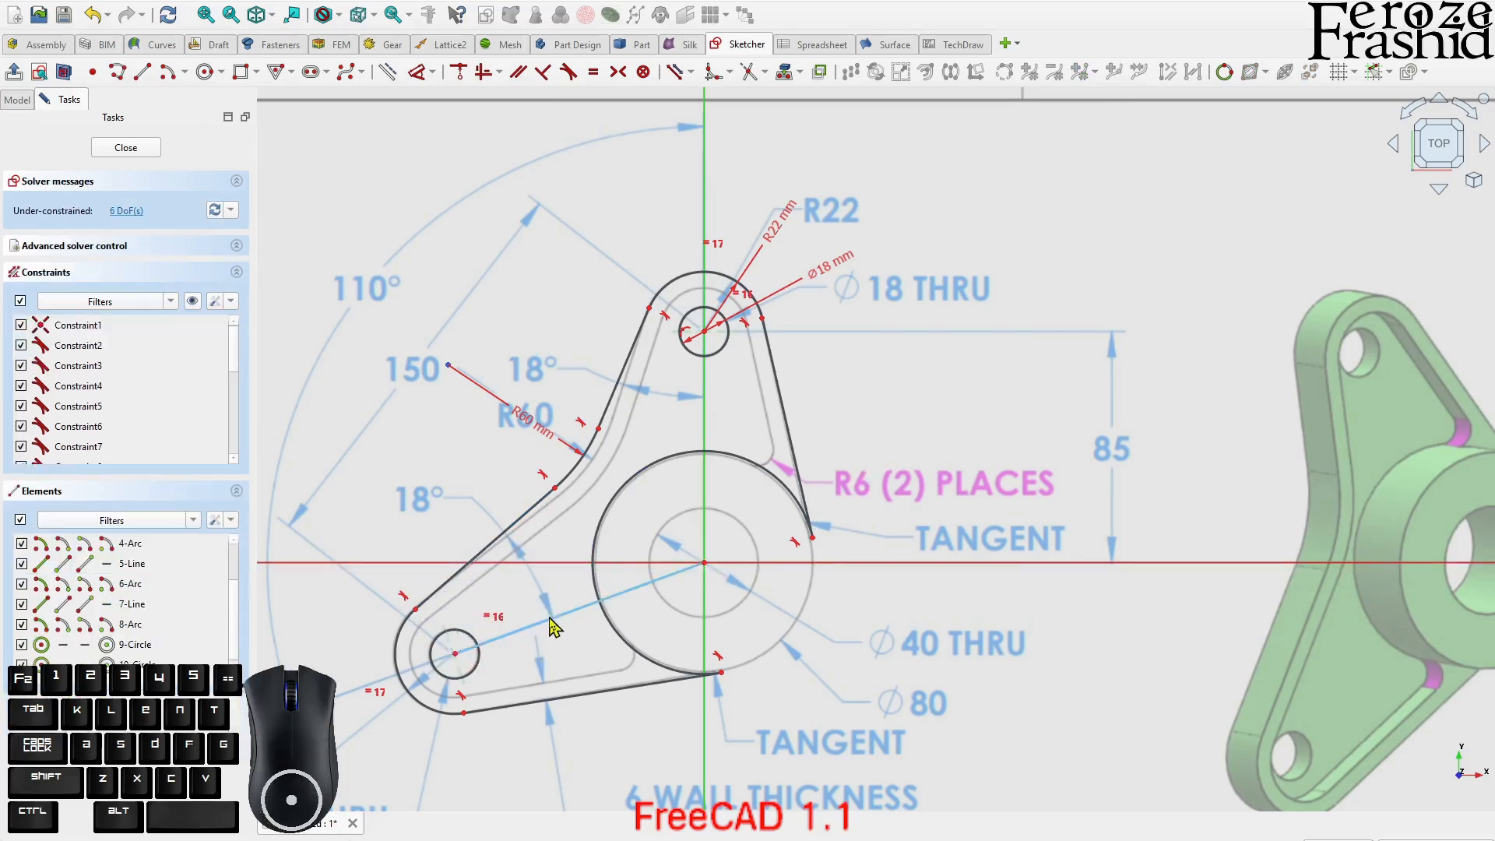
pyautogui.click(558, 623)
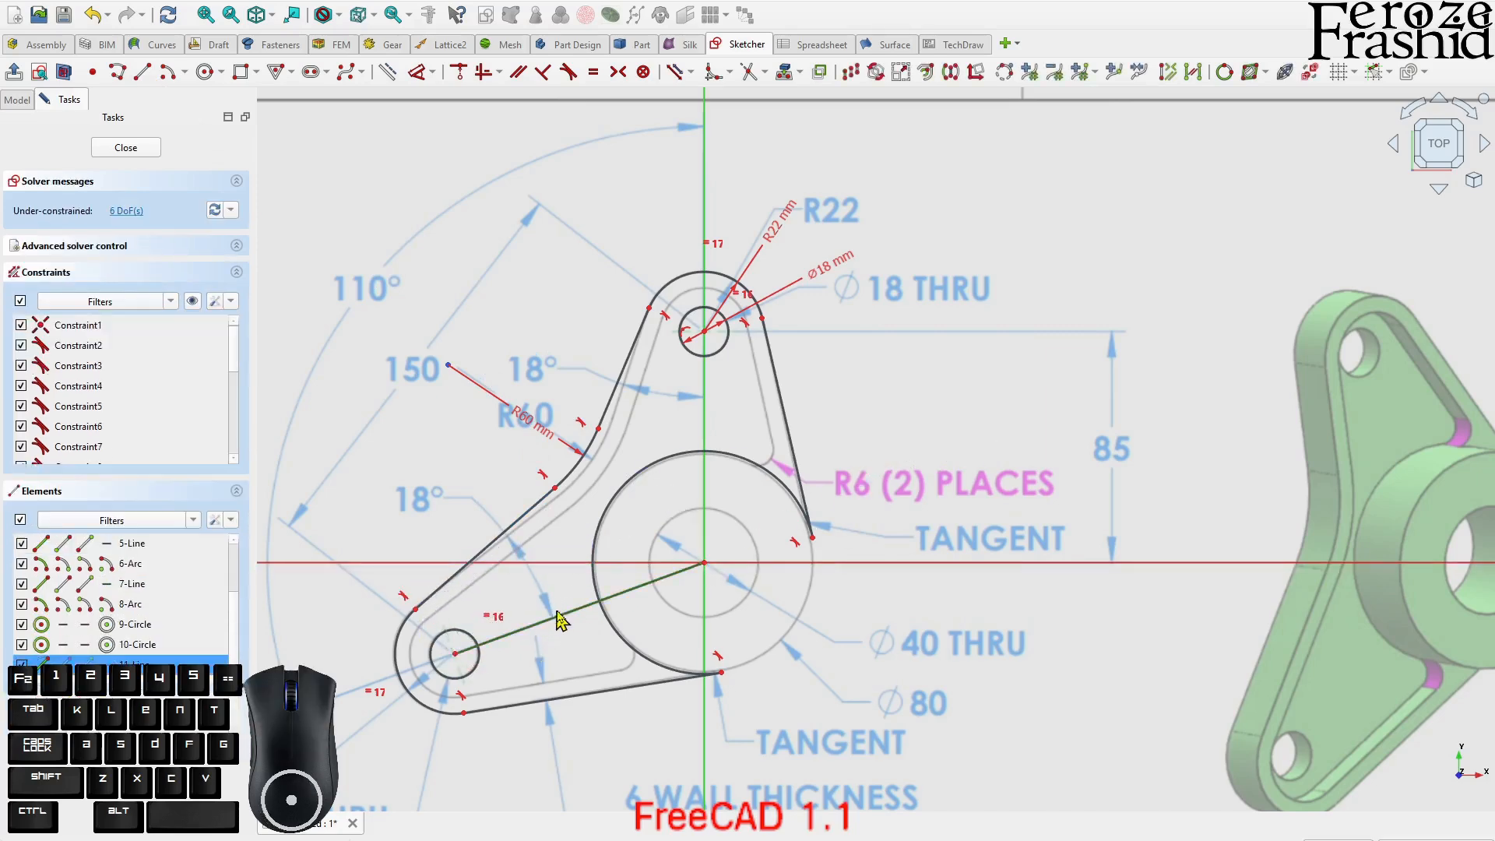
pyautogui.click(389, 74)
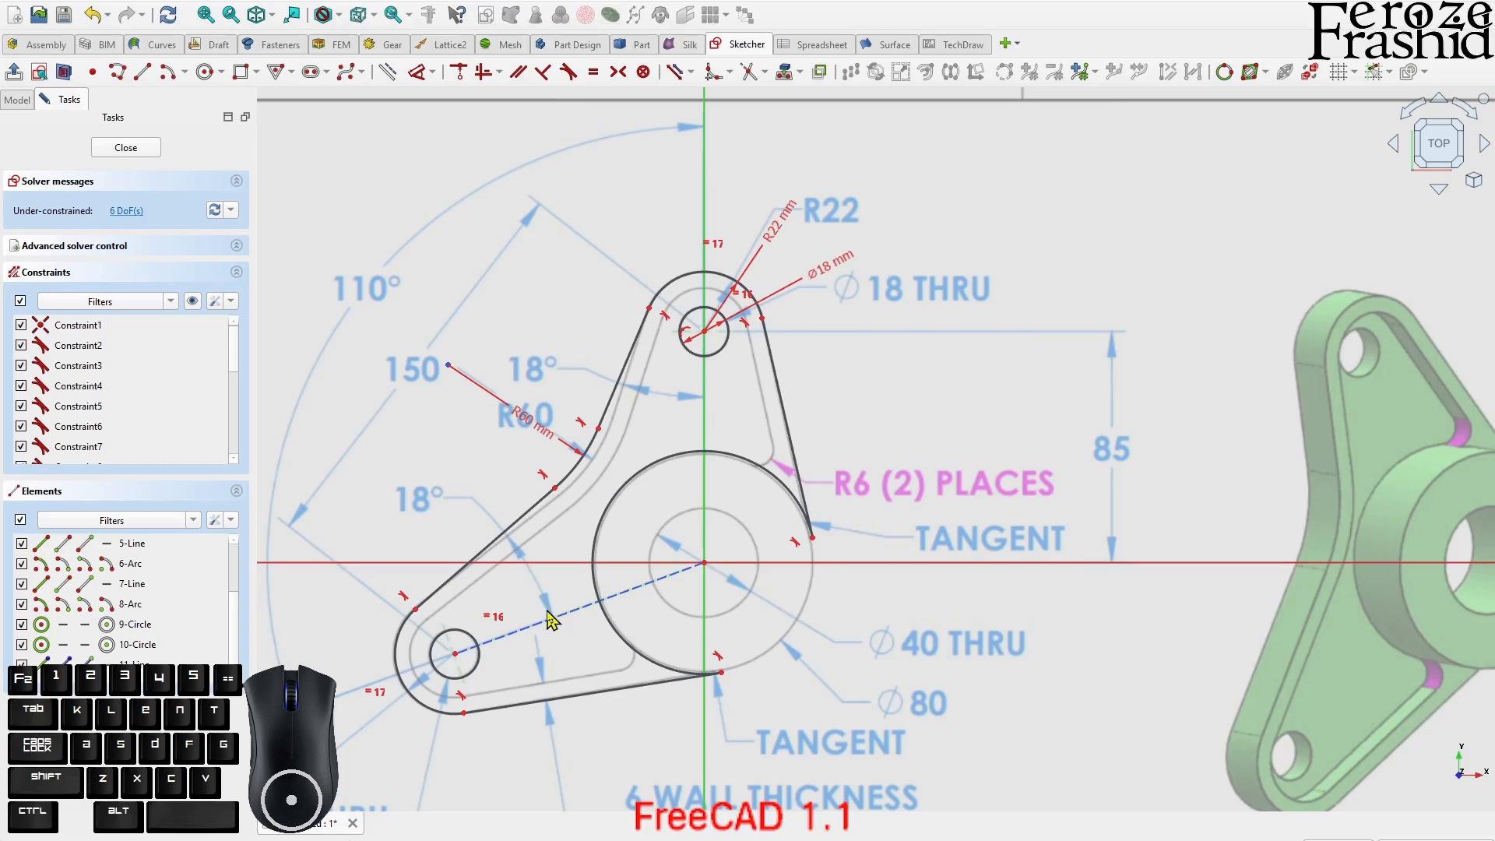
# - Dimension the angle between the construction line and the lower arm's upper straight edge as 18°
pyautogui.click(514, 536)
pyautogui.press('d')
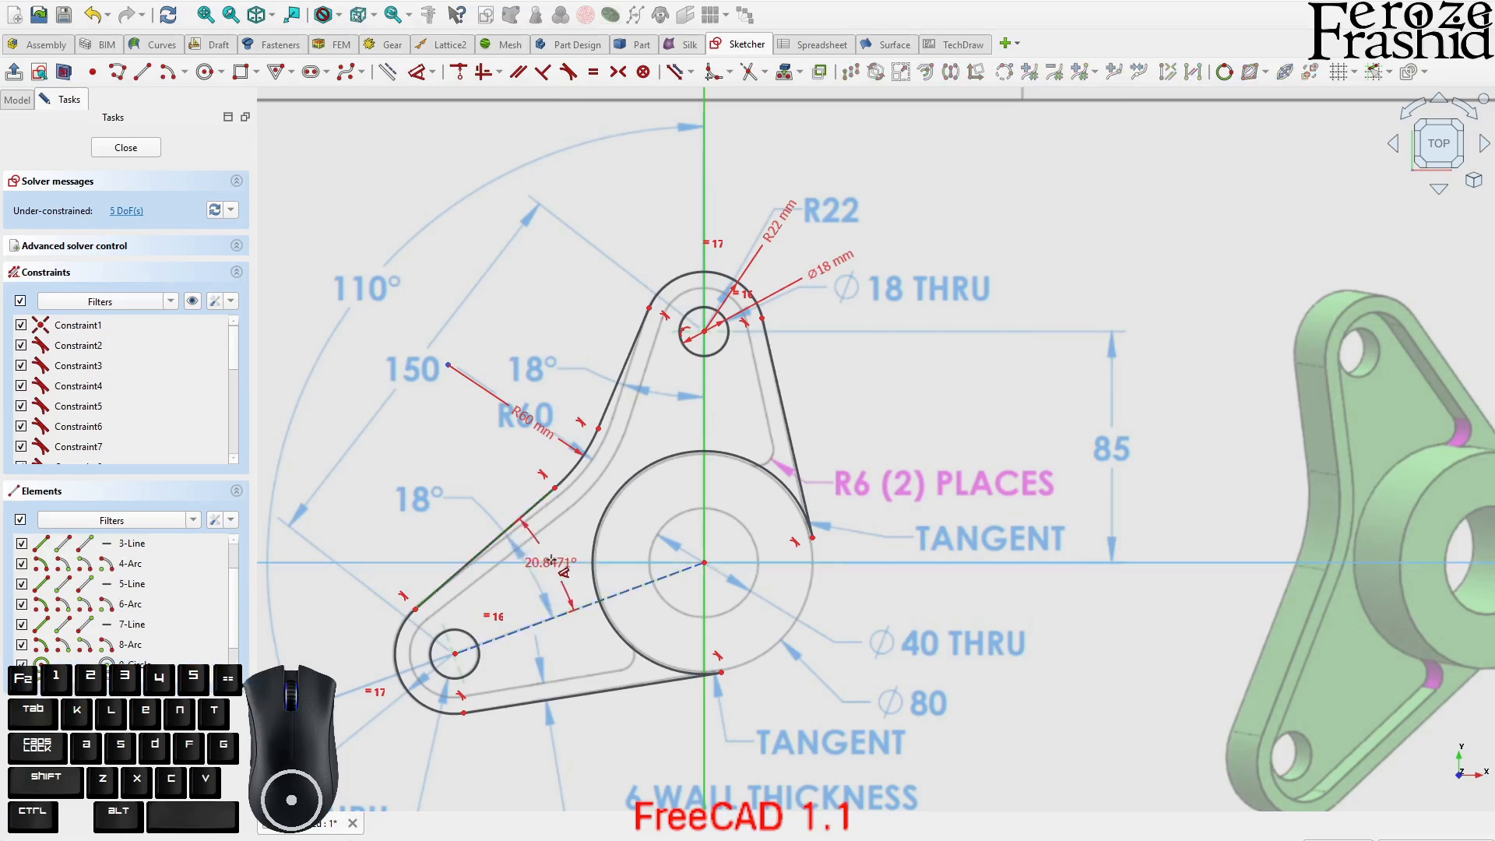
pyautogui.click(557, 548)
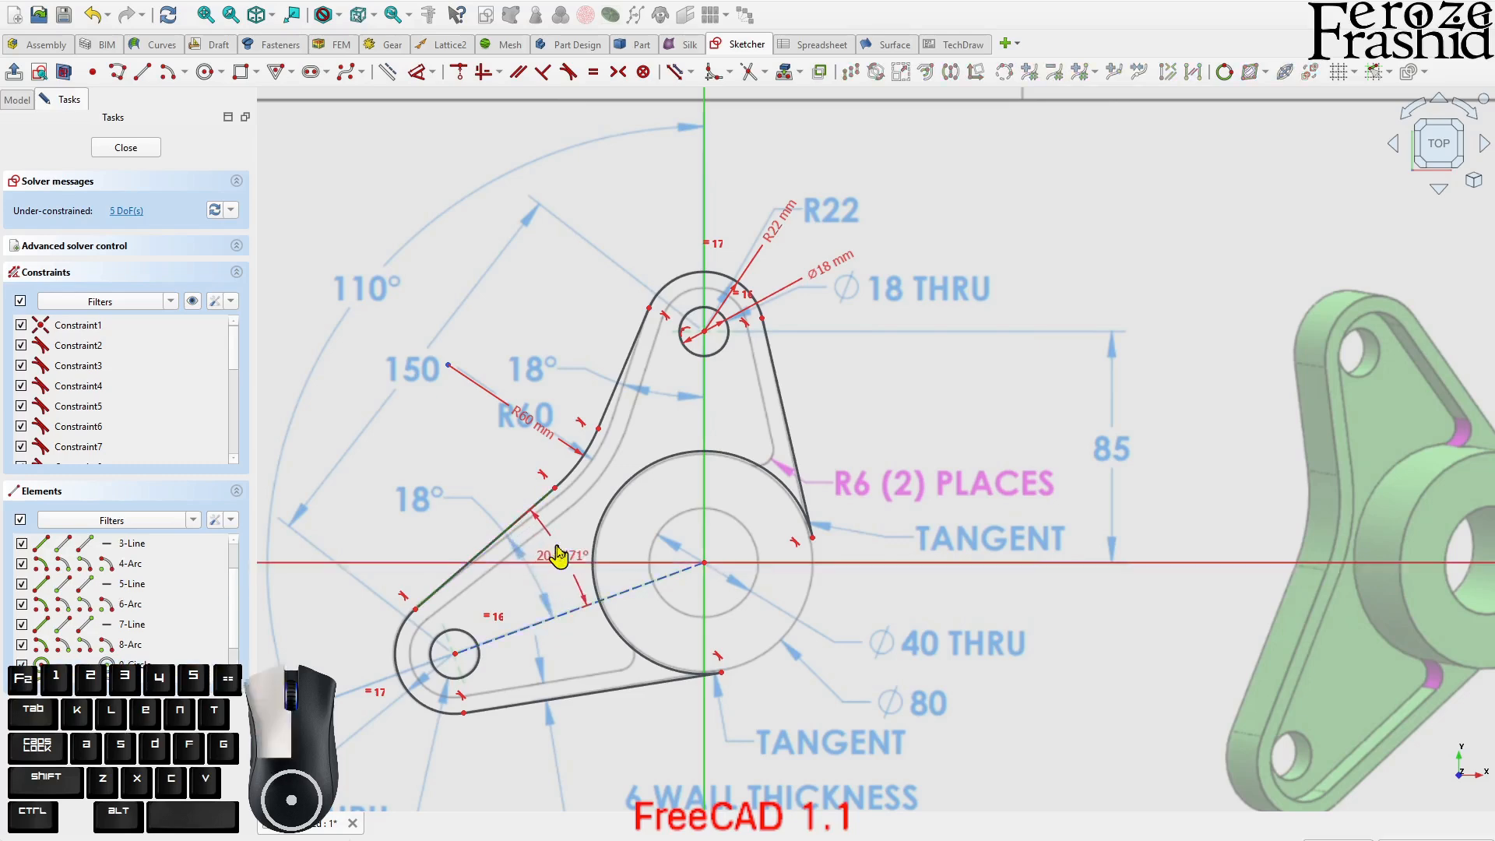
pyautogui.write('18')
pyautogui.press('Return')
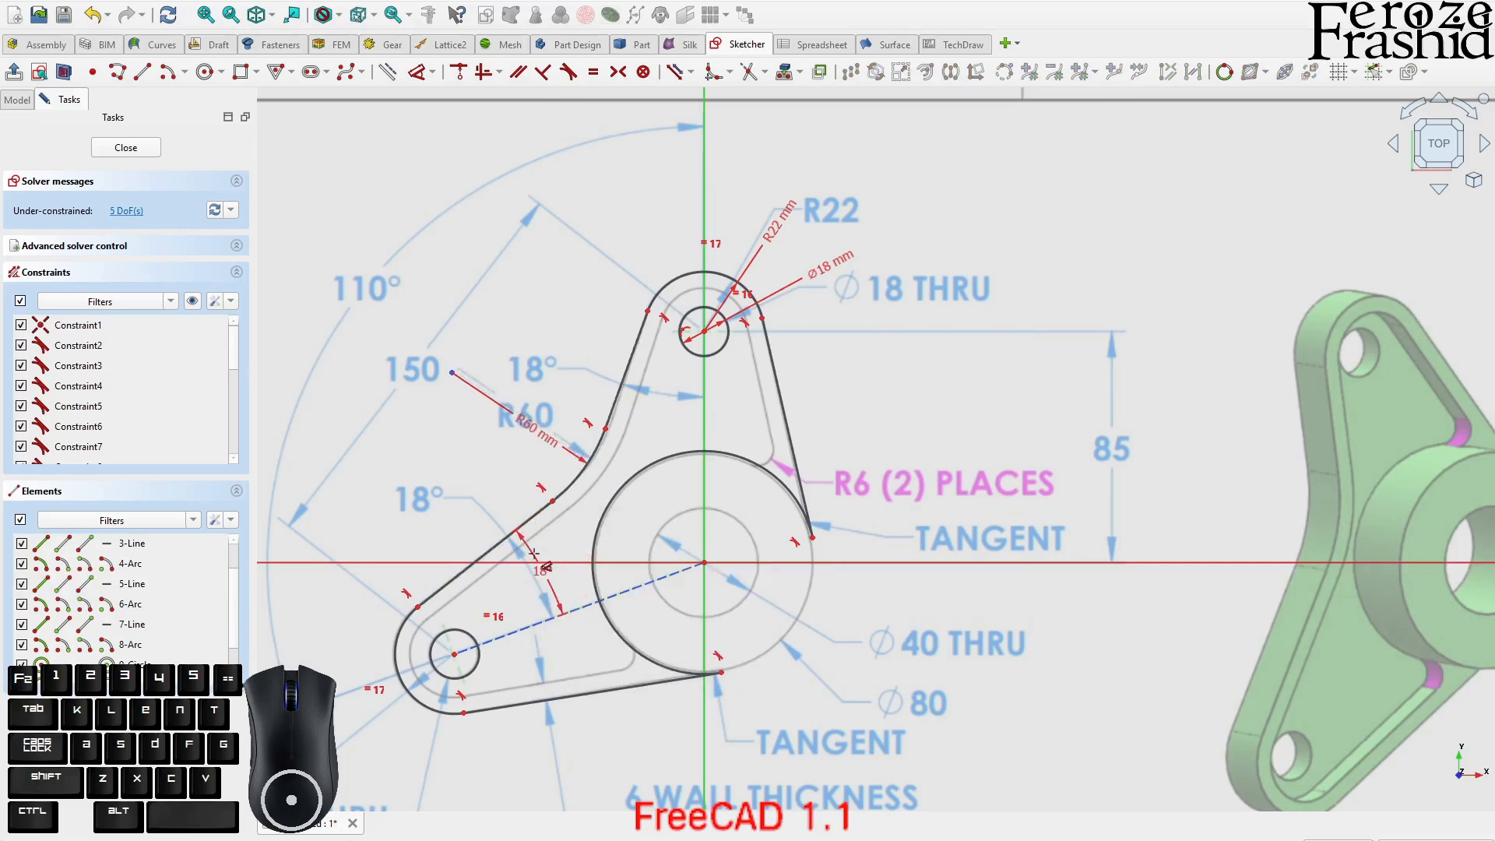
# - Dimension the angle between the upper arm's left straight edge and the vertical axis as 18°
pyautogui.click(624, 377)
pyautogui.click(703, 407)
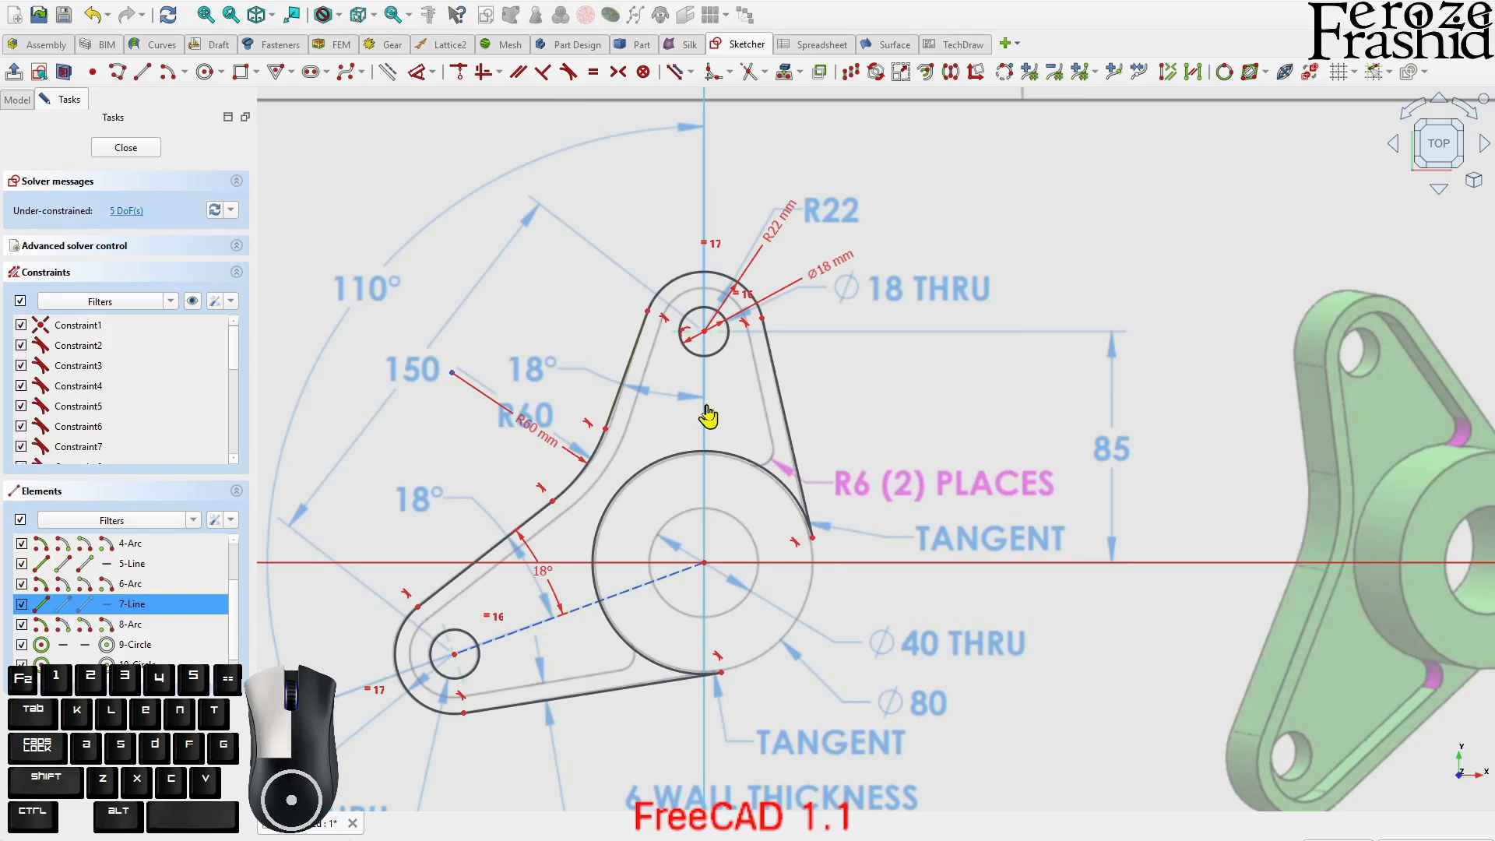
pyautogui.click(633, 363)
pyautogui.click(653, 386)
pyautogui.press('Return')
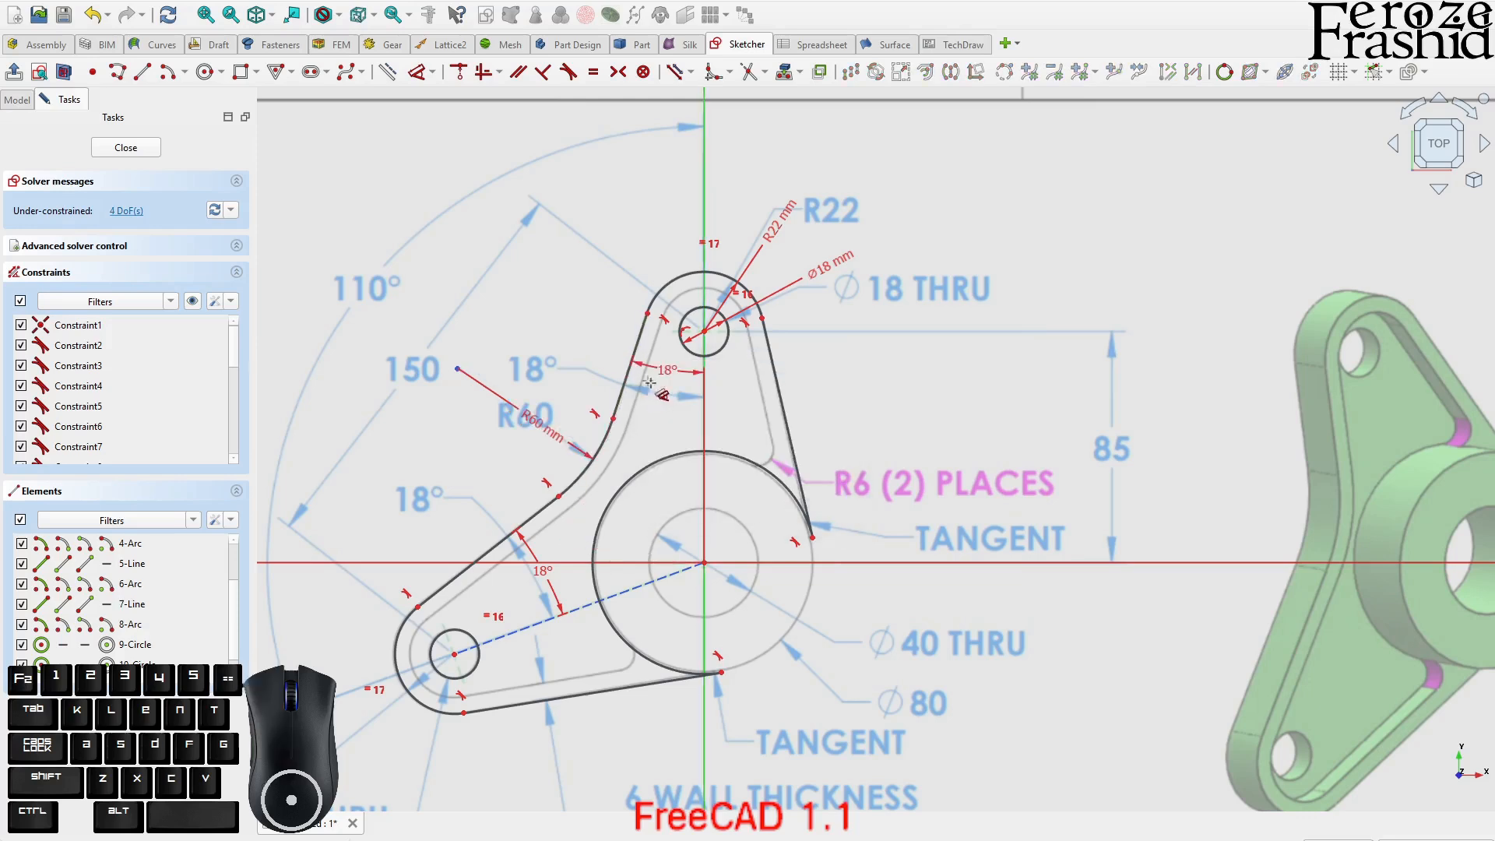
pyautogui.rightClick(646, 431)
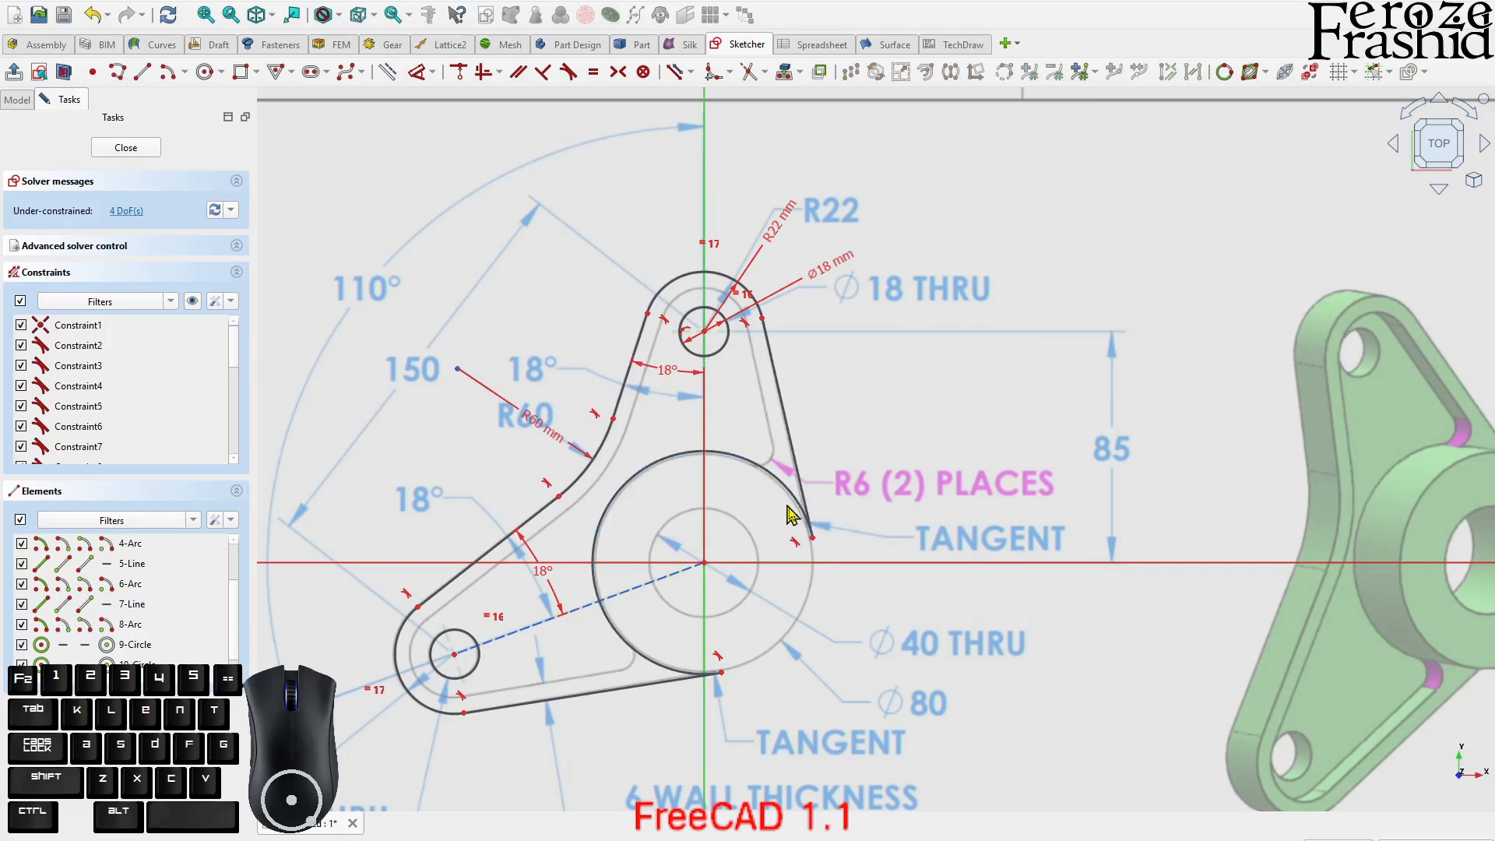
# - Test the remaining freedom at the boss arc's upper tangent point and return the upper hole to its place in the drawing image
pyautogui.moveTo(814, 543); pyautogui.dragTo(812, 524)
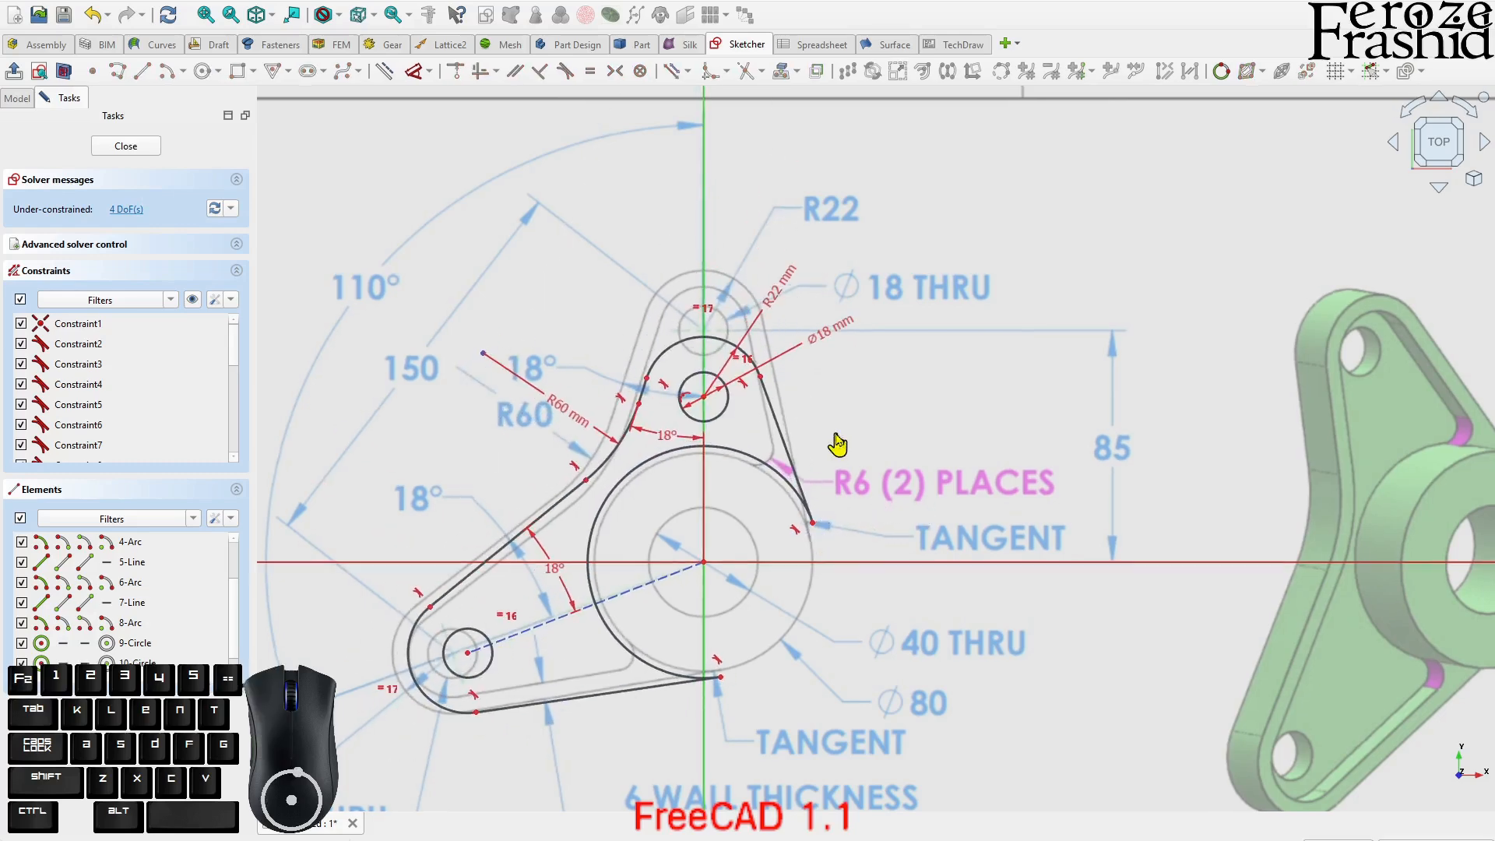
pyautogui.moveTo(710, 403); pyautogui.dragTo(710, 334)
pyautogui.click(880, 367)
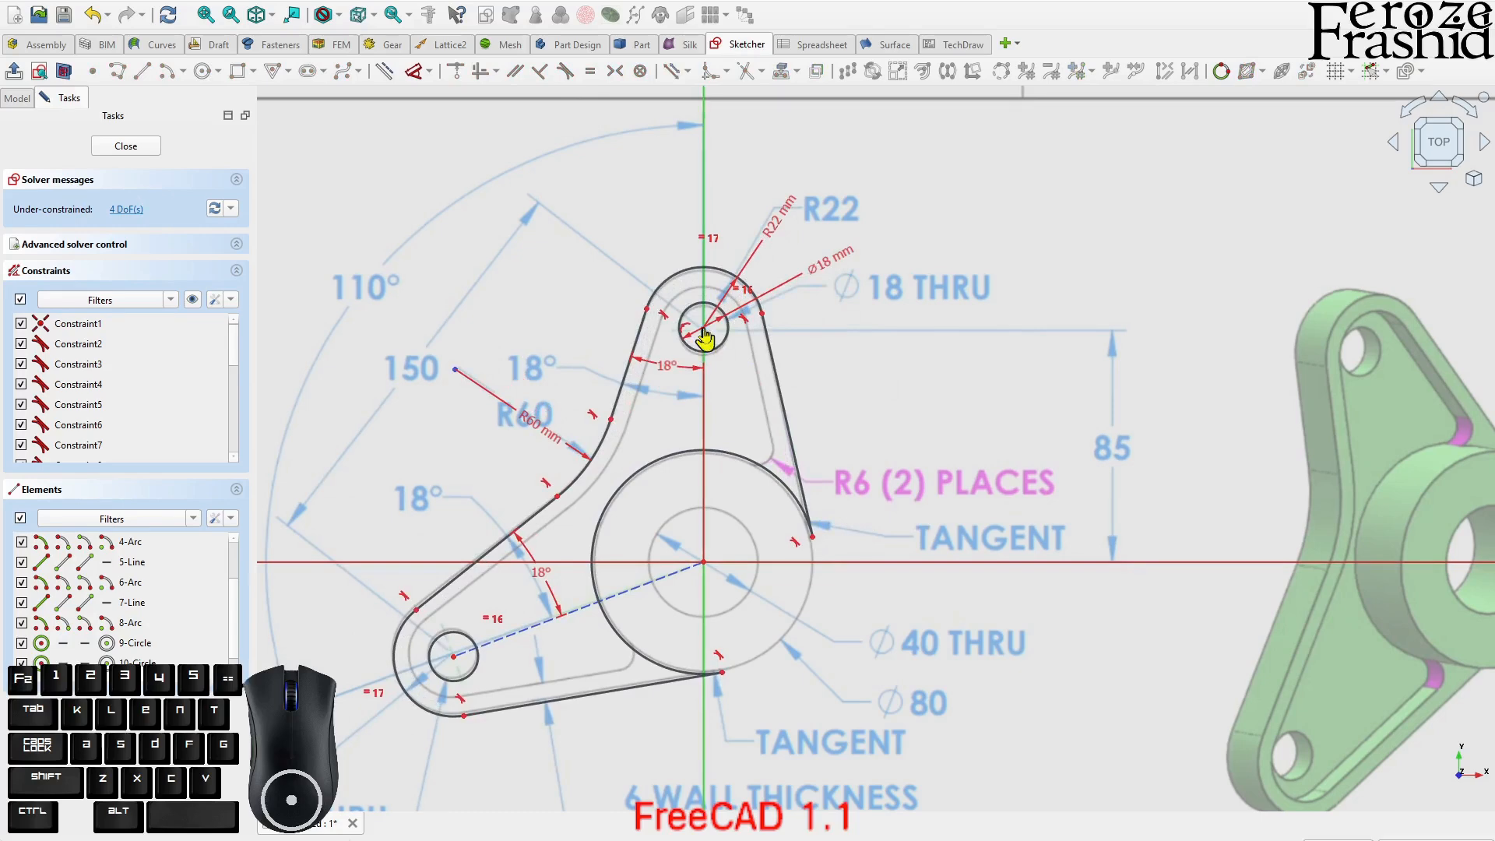
# - Dimension the vertical distance between the upper hole's centre and the horizontal axis as 85 mm
pyautogui.click(703, 329)
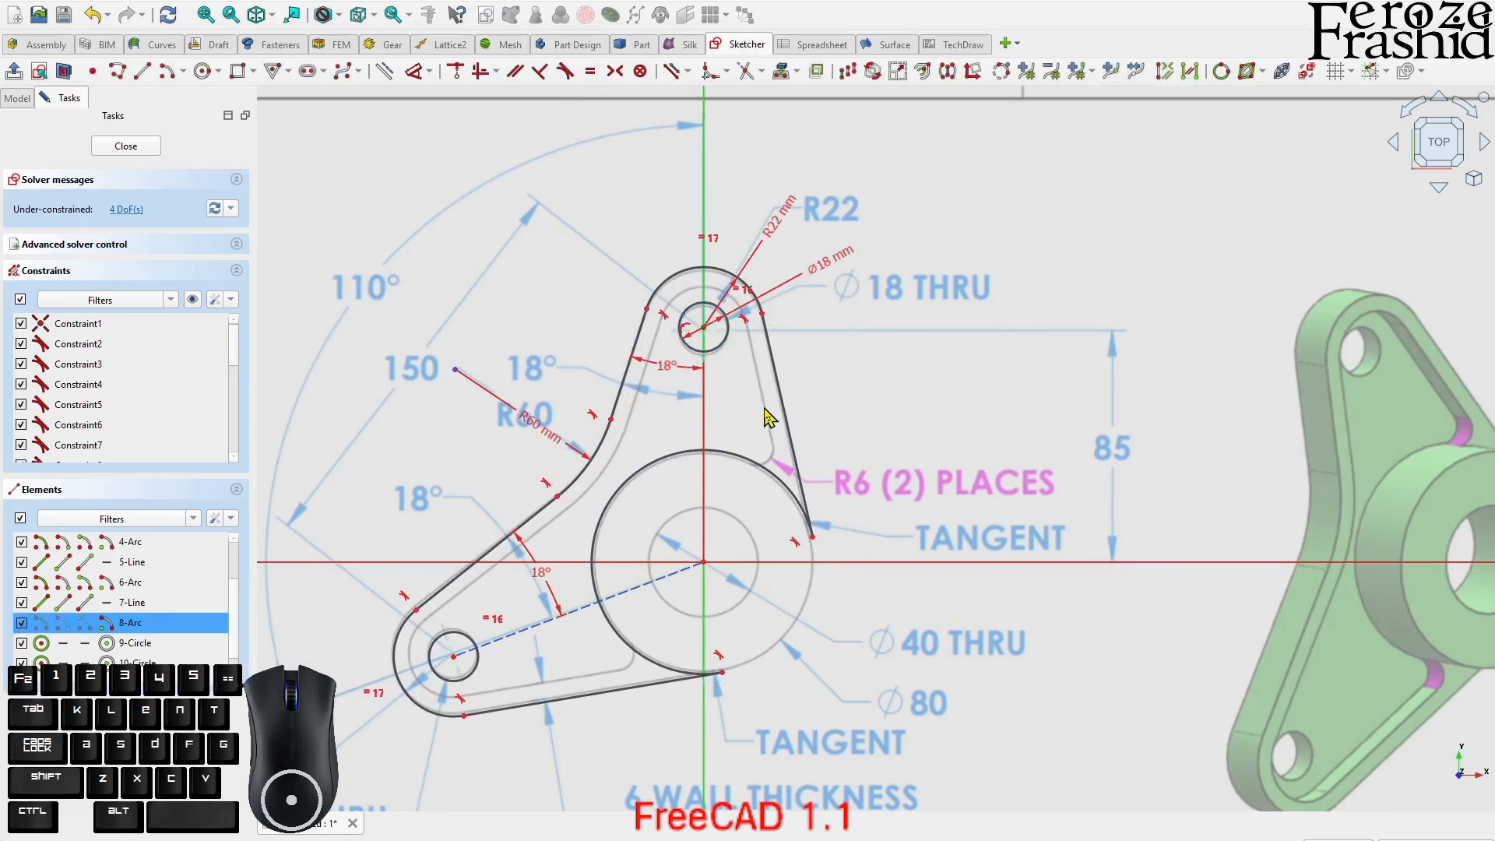
pyautogui.press('d')
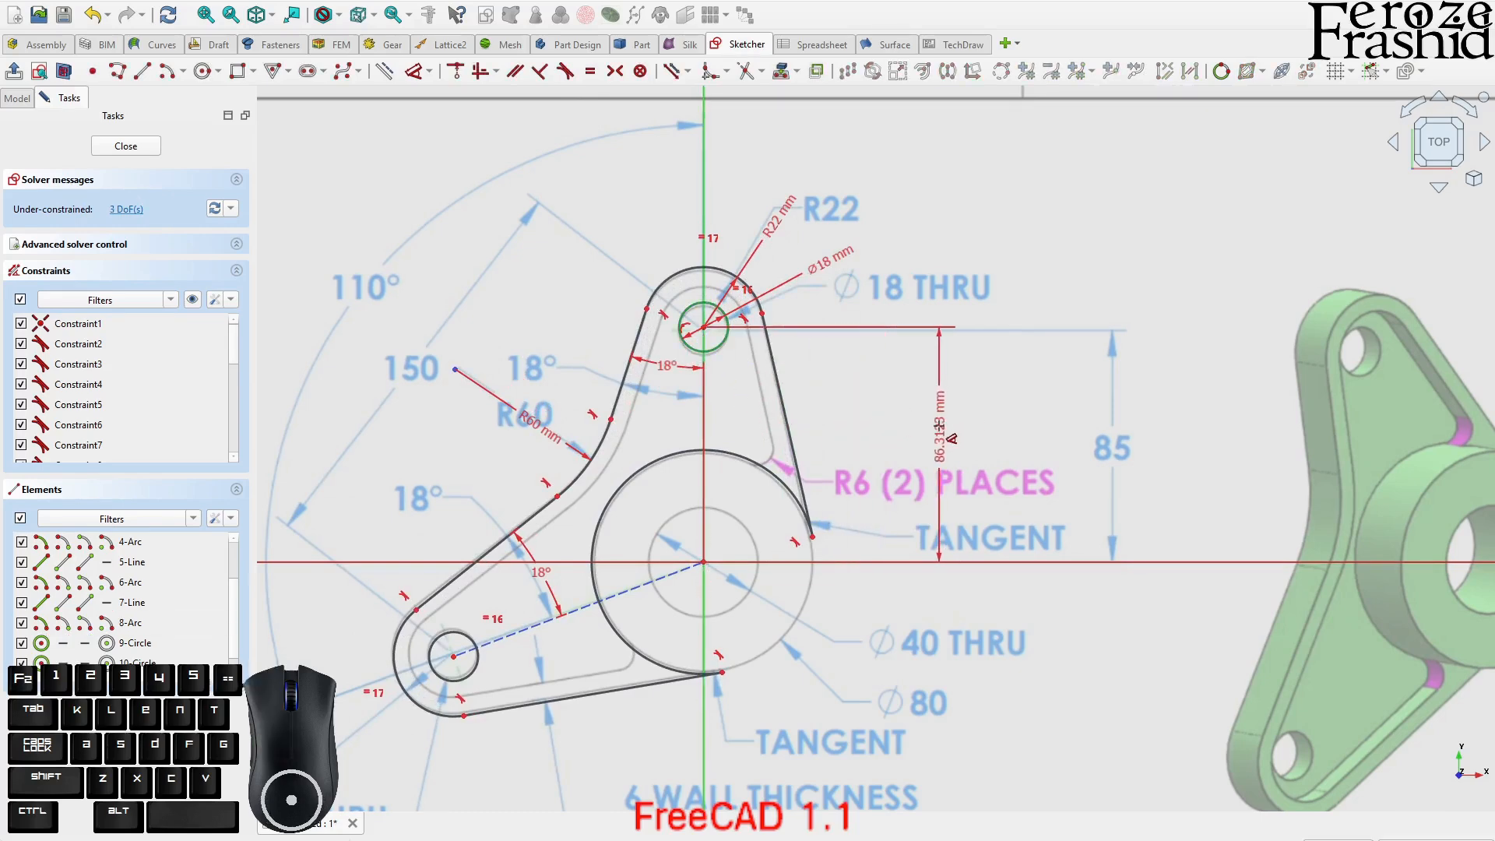
pyautogui.doubleClick(952, 439)
pyautogui.write('85')
pyautogui.press('Return')
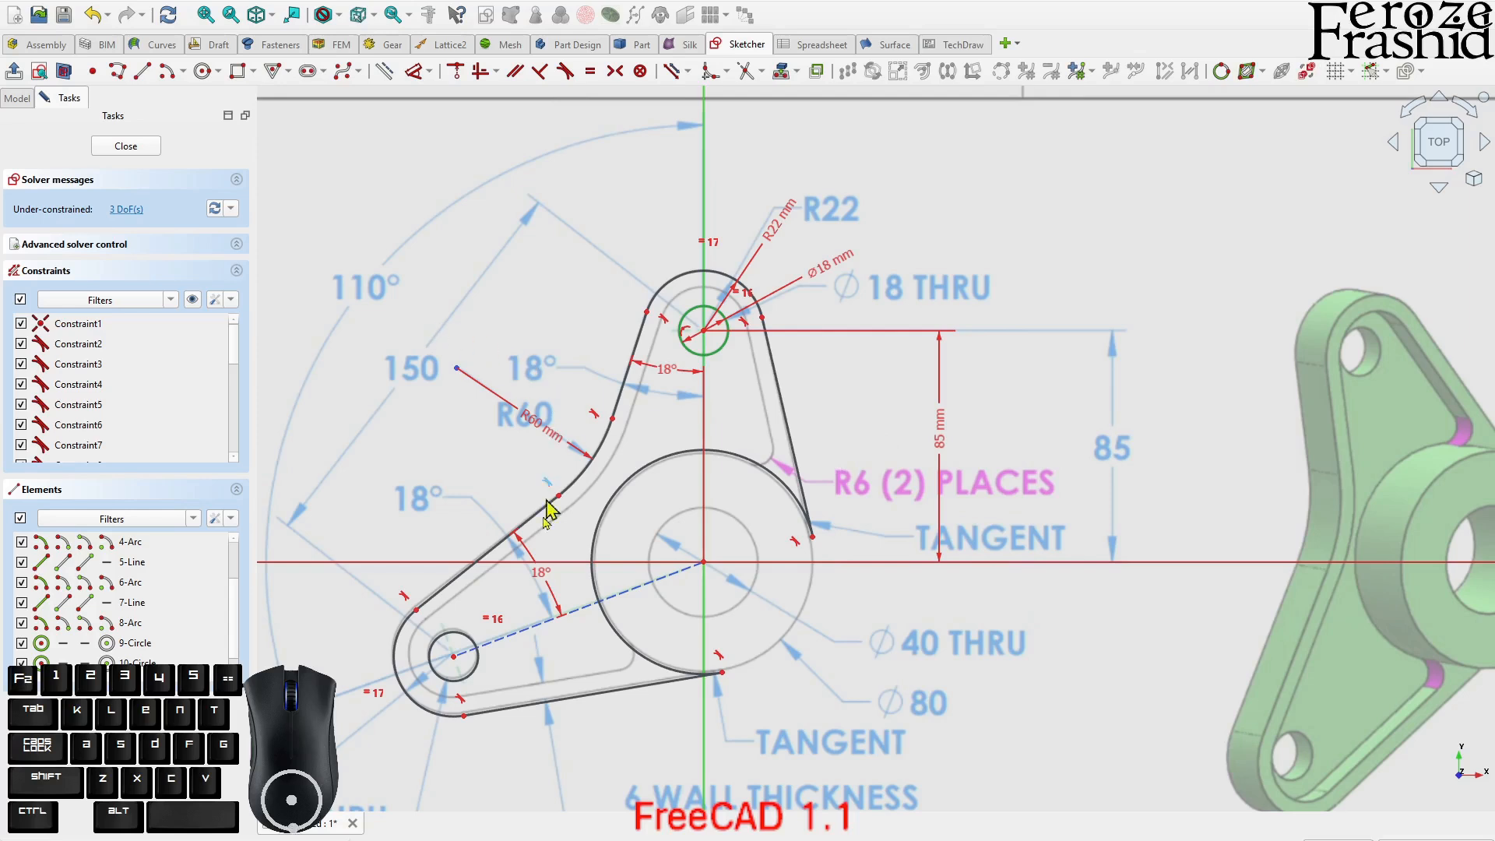
# - Dimension the angle between the construction line and the vertical axis as 110°
pyautogui.moveTo(451, 663); pyautogui.dragTo(446, 658)
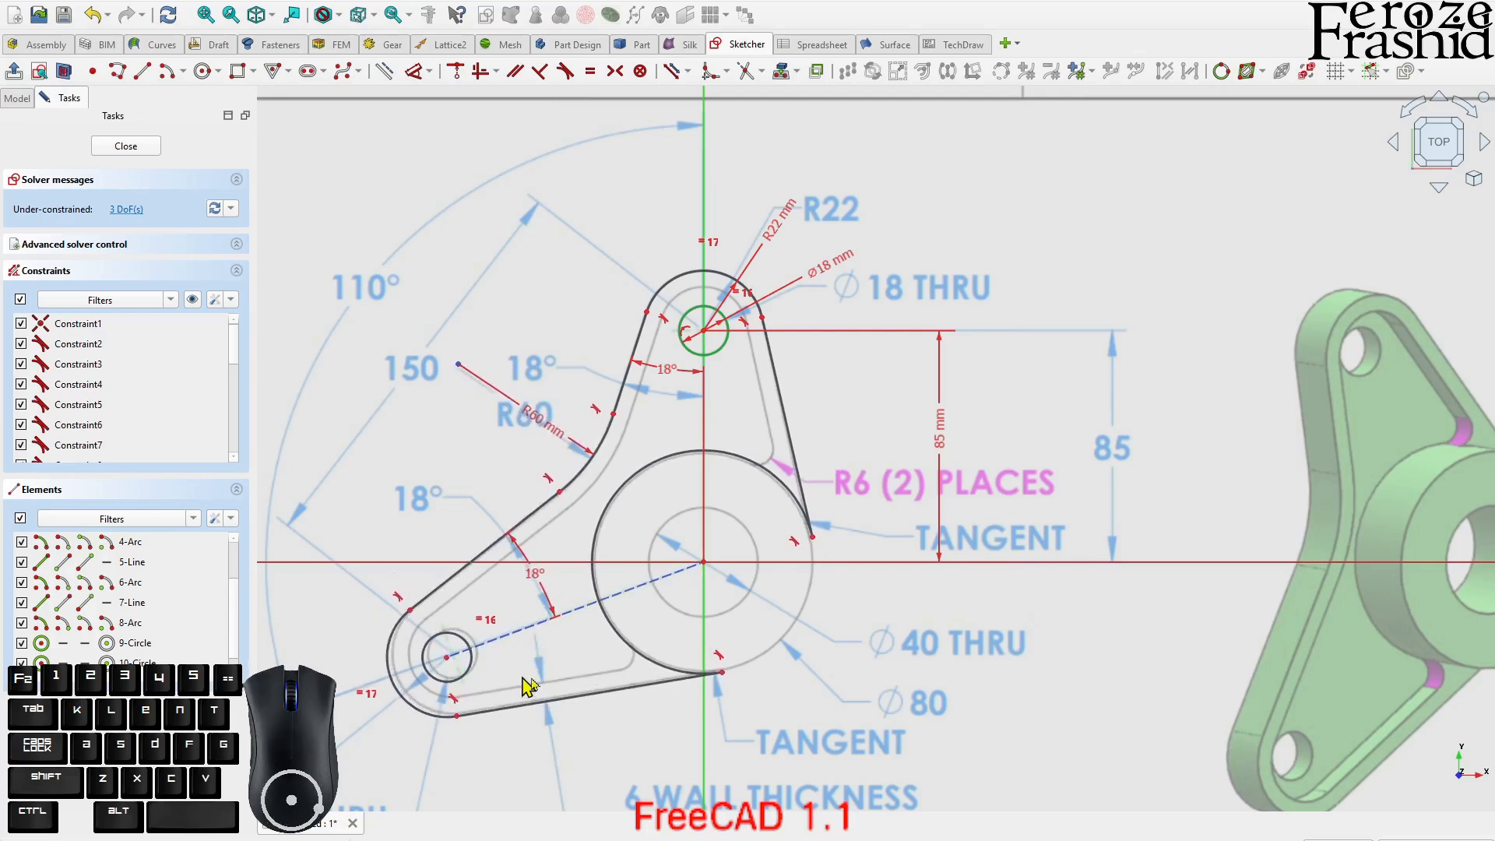
pyautogui.click(576, 623)
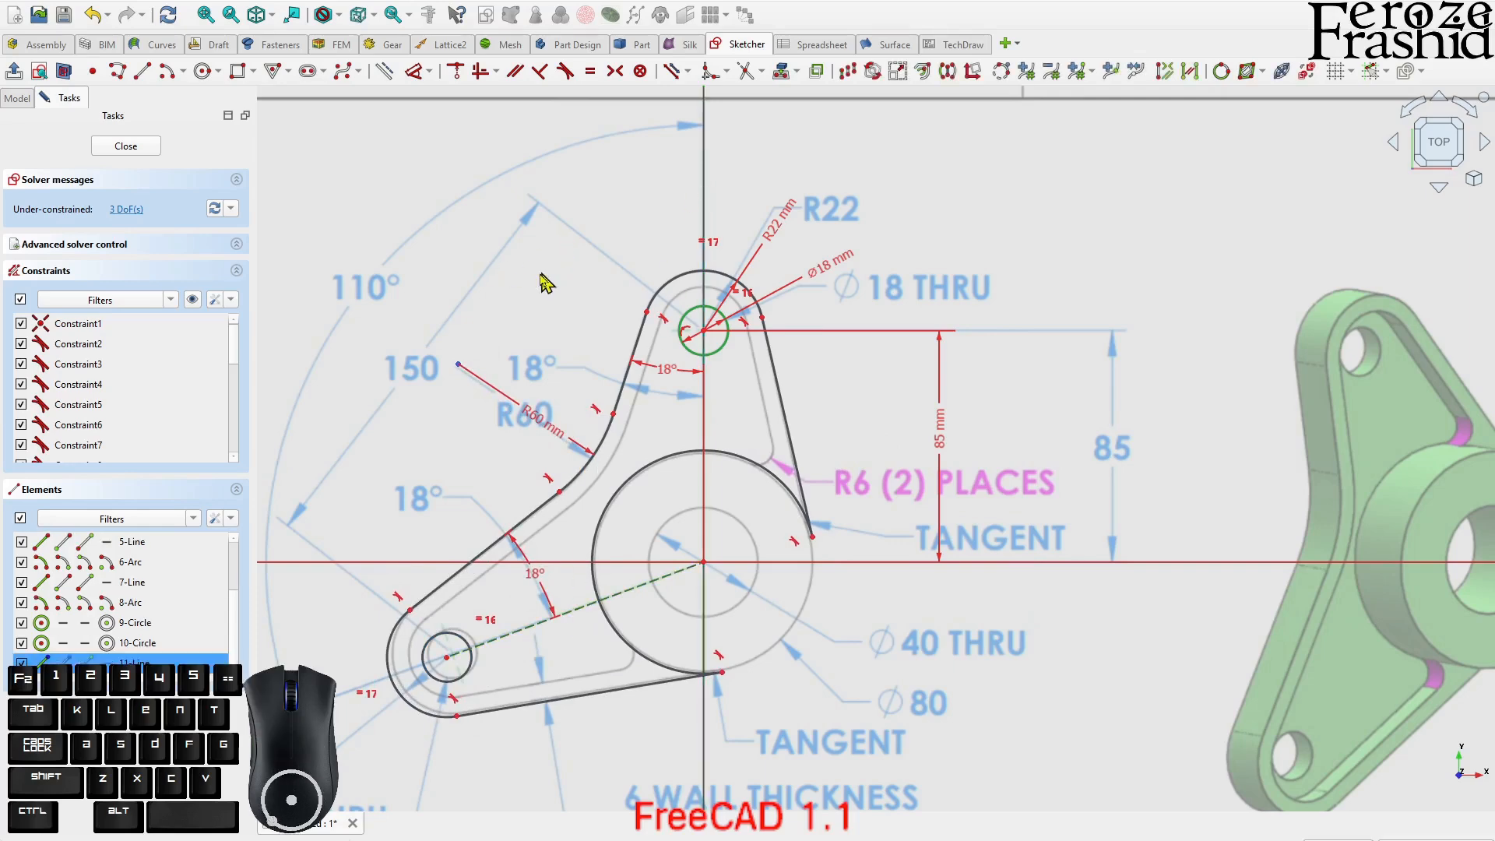
pyautogui.press('d')
pyautogui.click(397, 279)
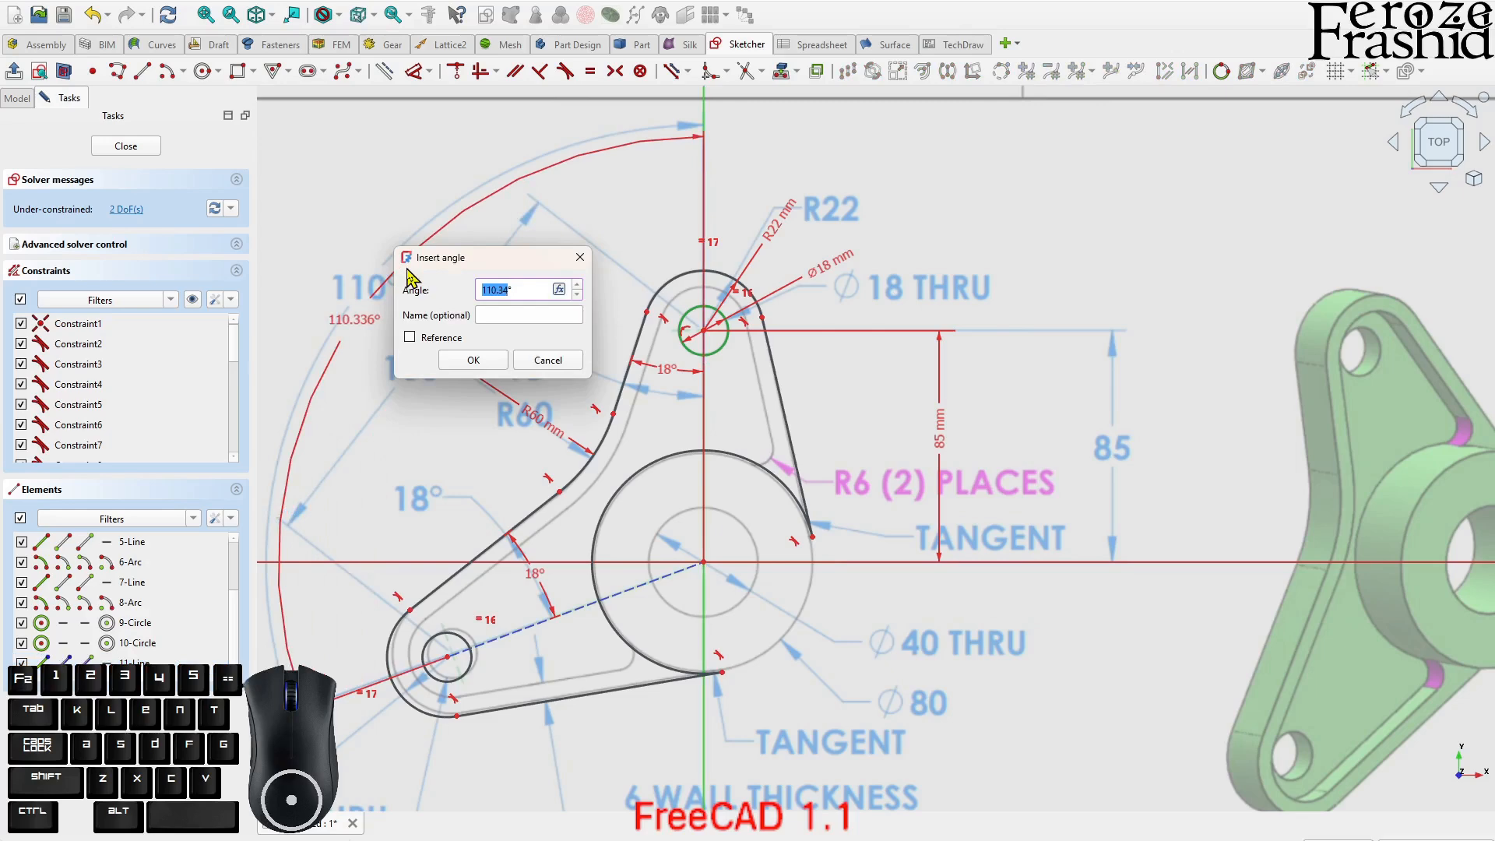
pyautogui.press('Return')
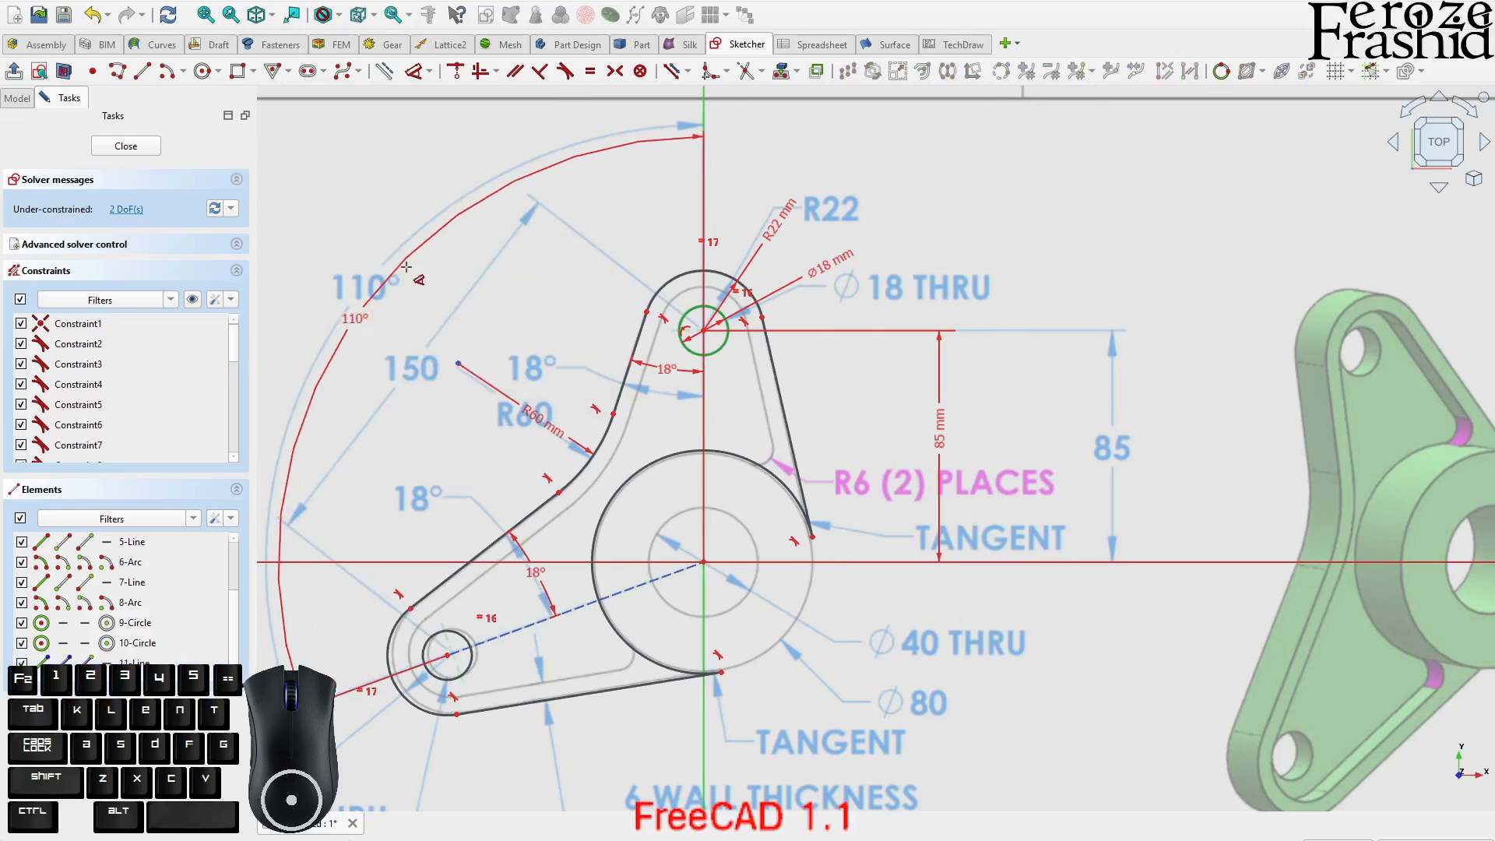
pyautogui.rightClick(448, 323)
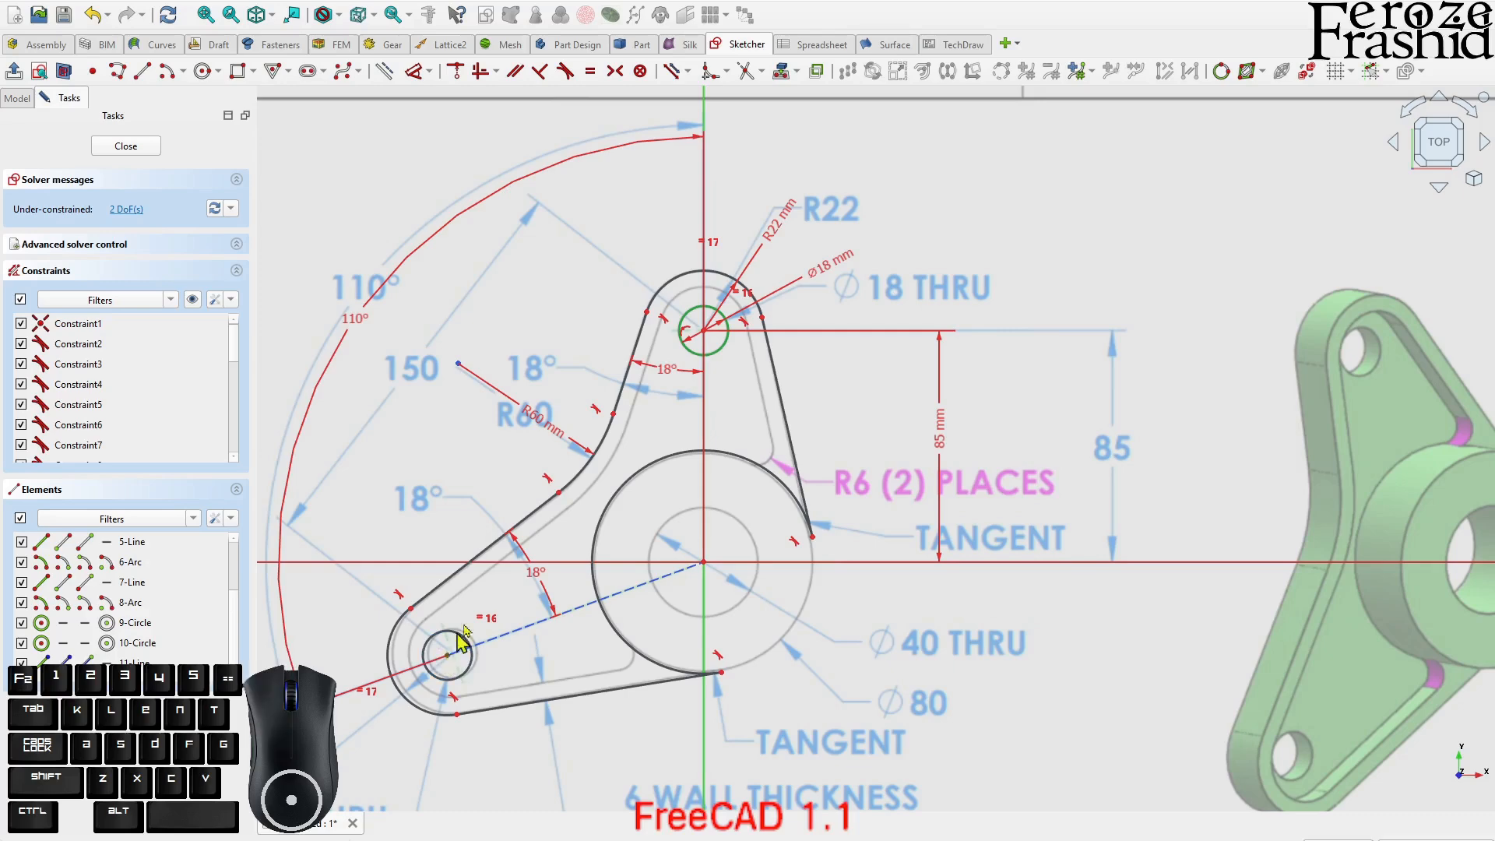
# - Dimension the straight distance between the two small hole centres as 150 mm
pyautogui.click(703, 331)
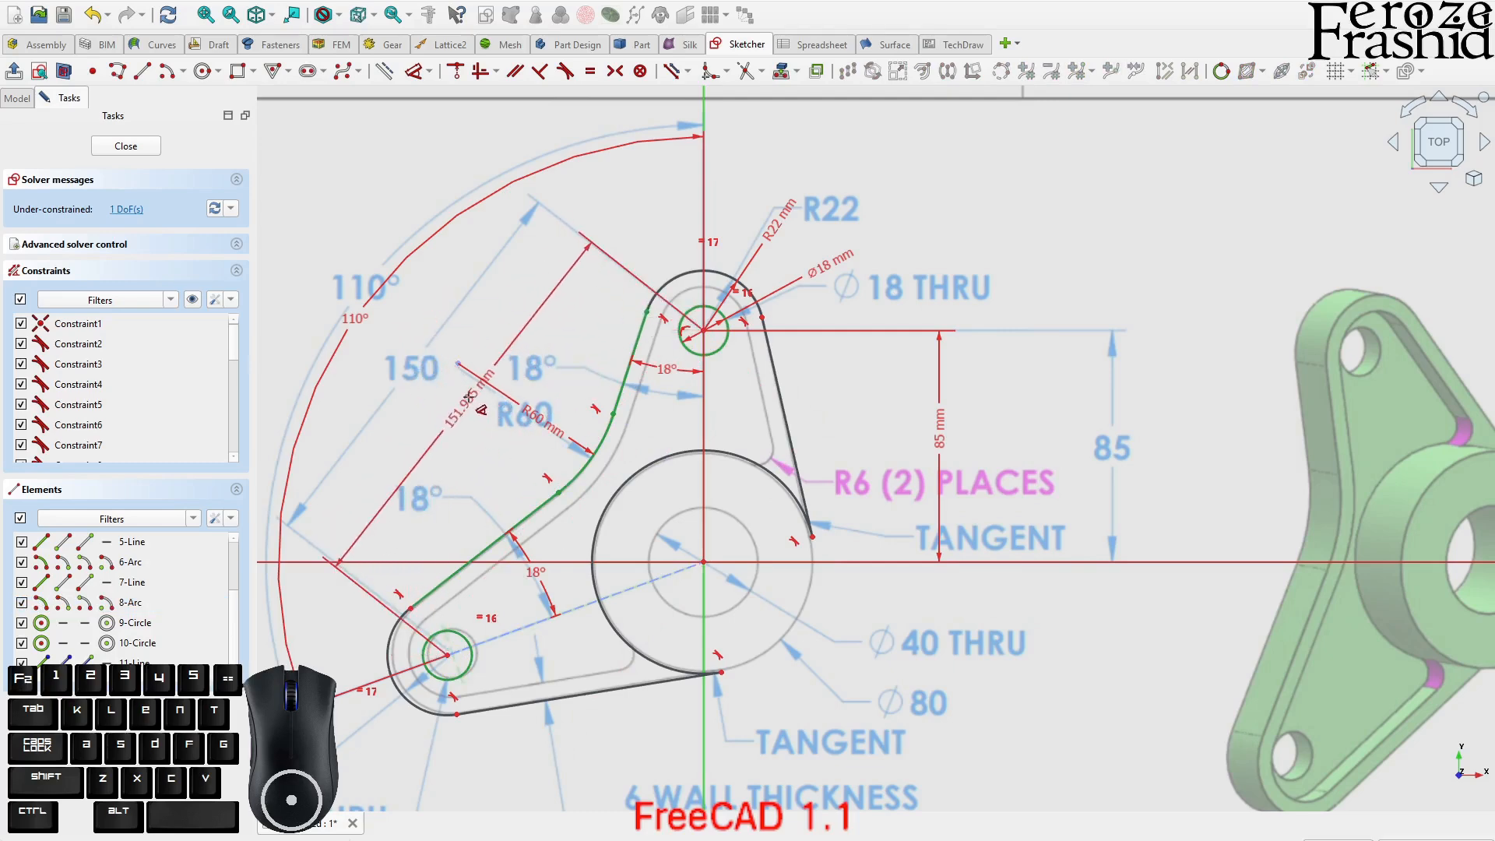
pyautogui.click(470, 407)
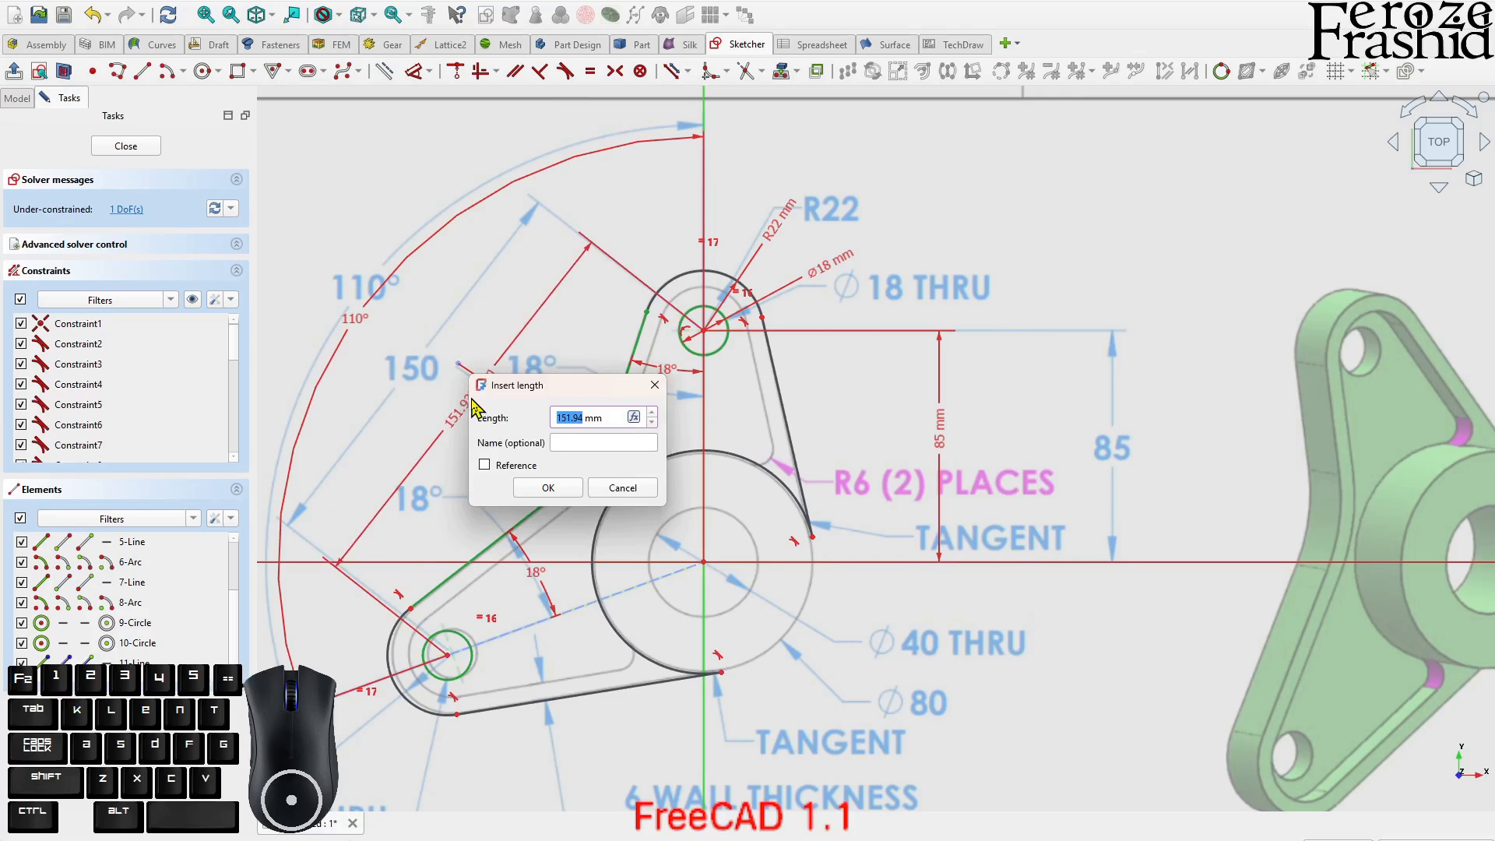
pyautogui.press('Return')
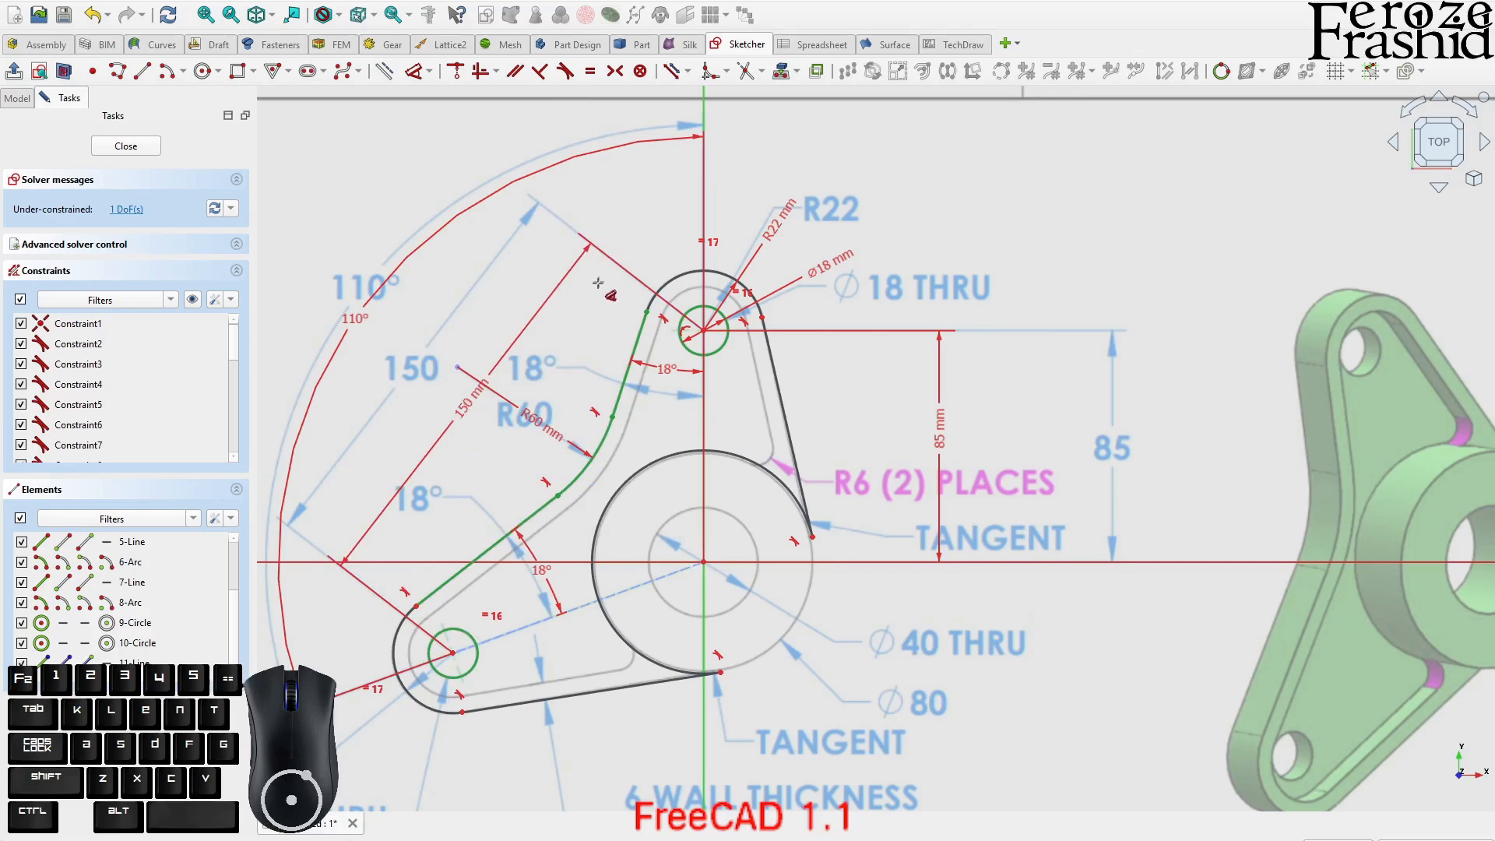
pyautogui.rightClick(634, 225)
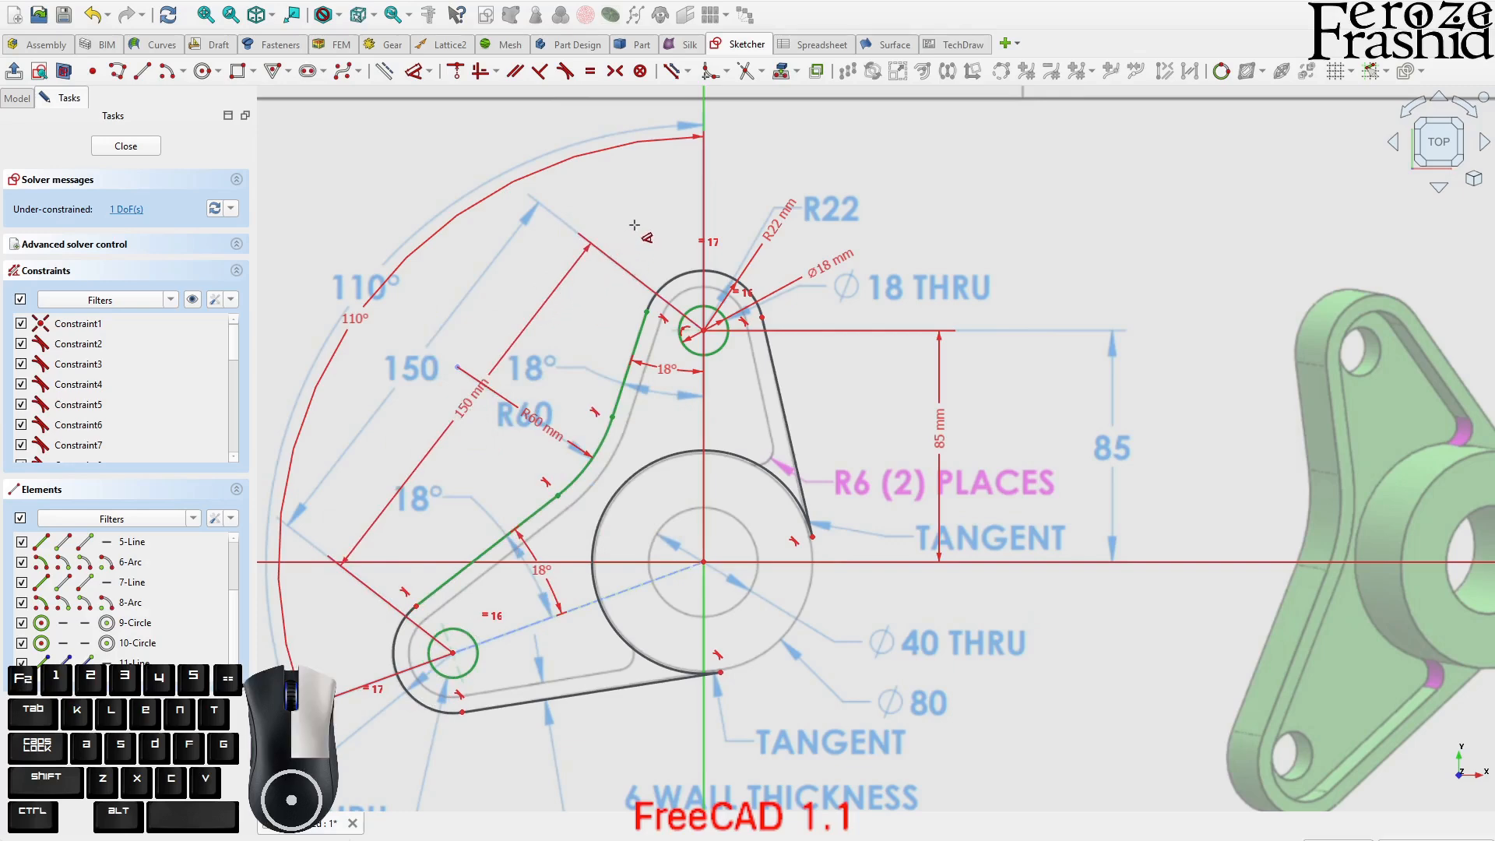
# - Shift the 150 mm dimension outward, closer to the matching dimension in the drawing image
pyautogui.click(430, 74)
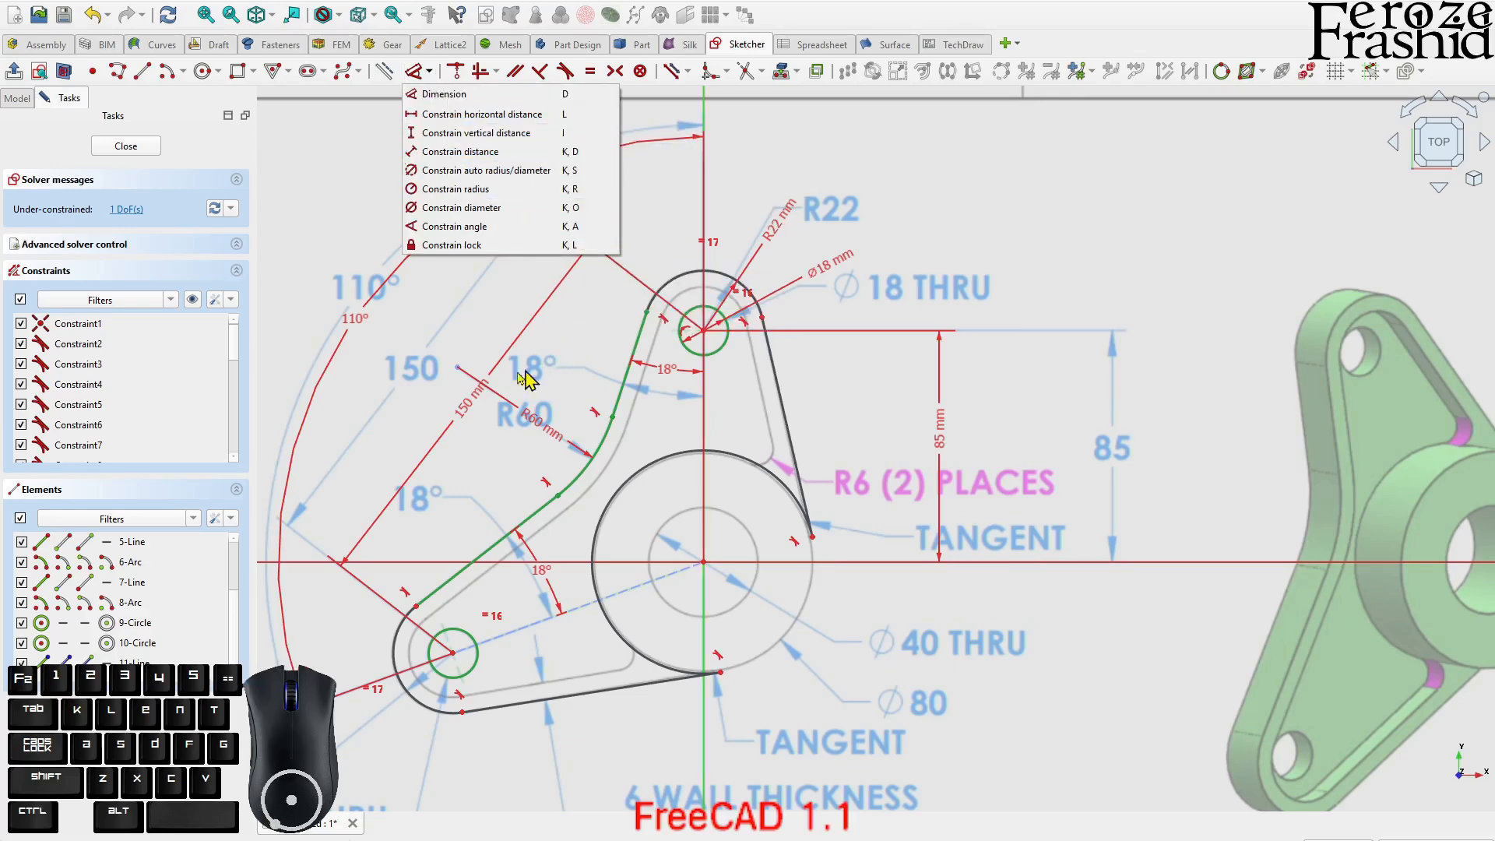
pyautogui.click(473, 433)
pyautogui.moveTo(478, 418); pyautogui.dragTo(445, 424)
pyautogui.scroll(-1, 454, 385)
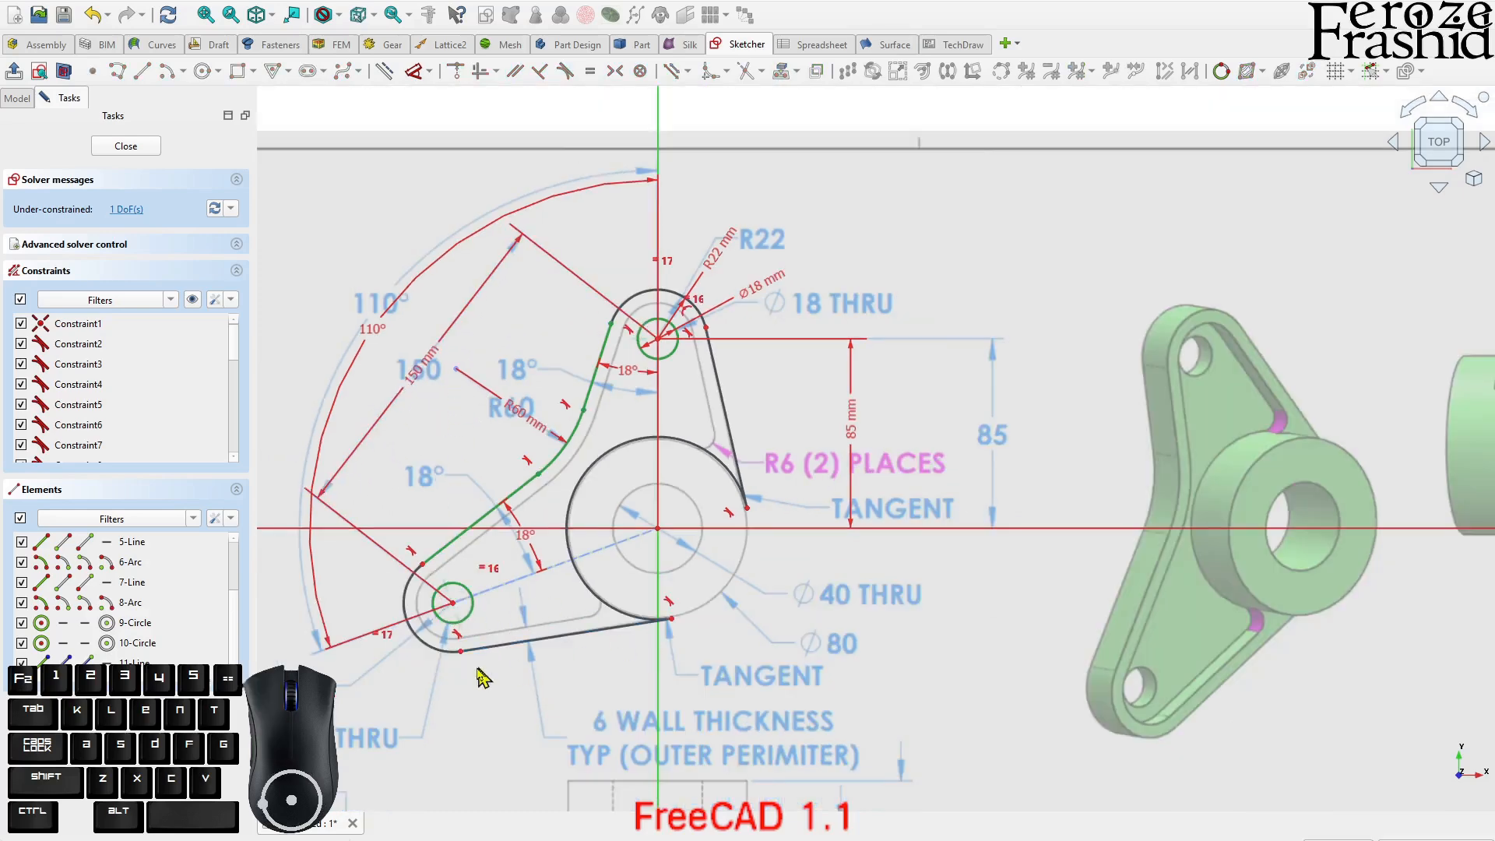
# - Dimension the boss arc with a radius of 40 mm
pyautogui.moveTo(459, 654); pyautogui.dragTo(456, 653)
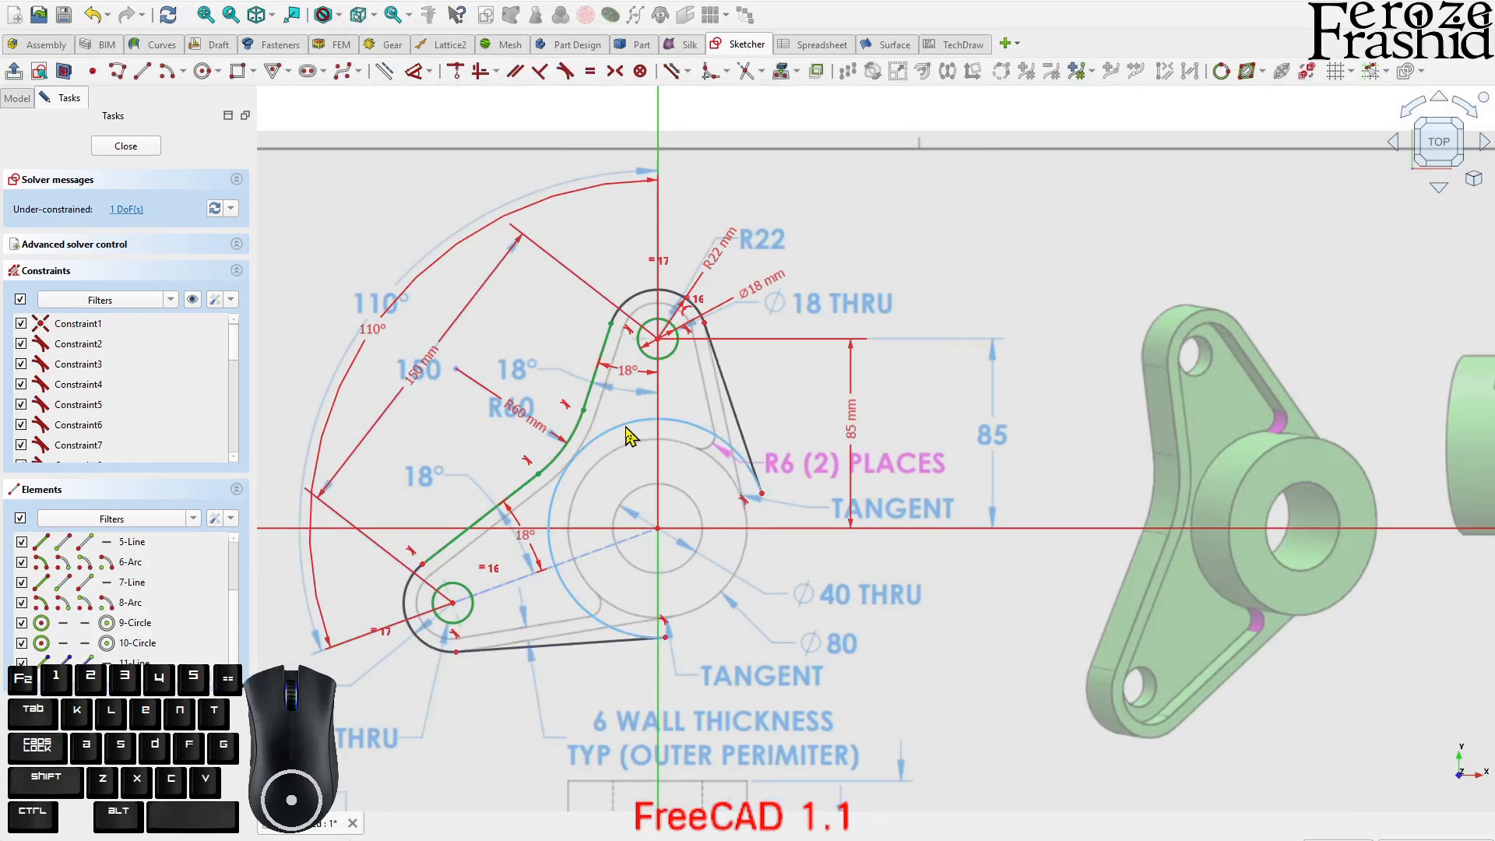
pyautogui.click(691, 424)
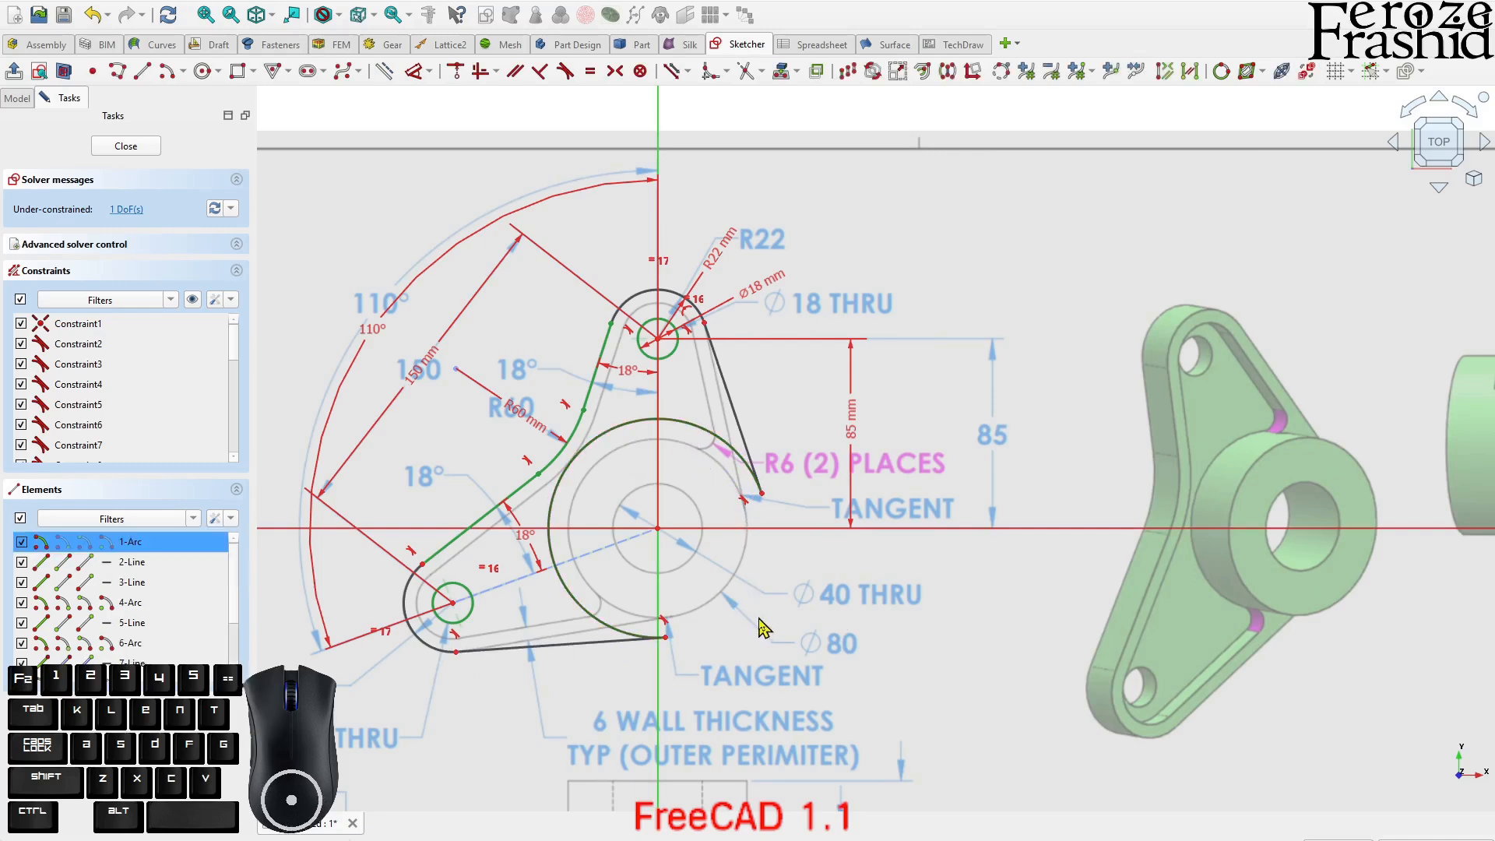
pyautogui.press('d')
pyautogui.click(815, 614)
pyautogui.write('40')
pyautogui.press('Return')
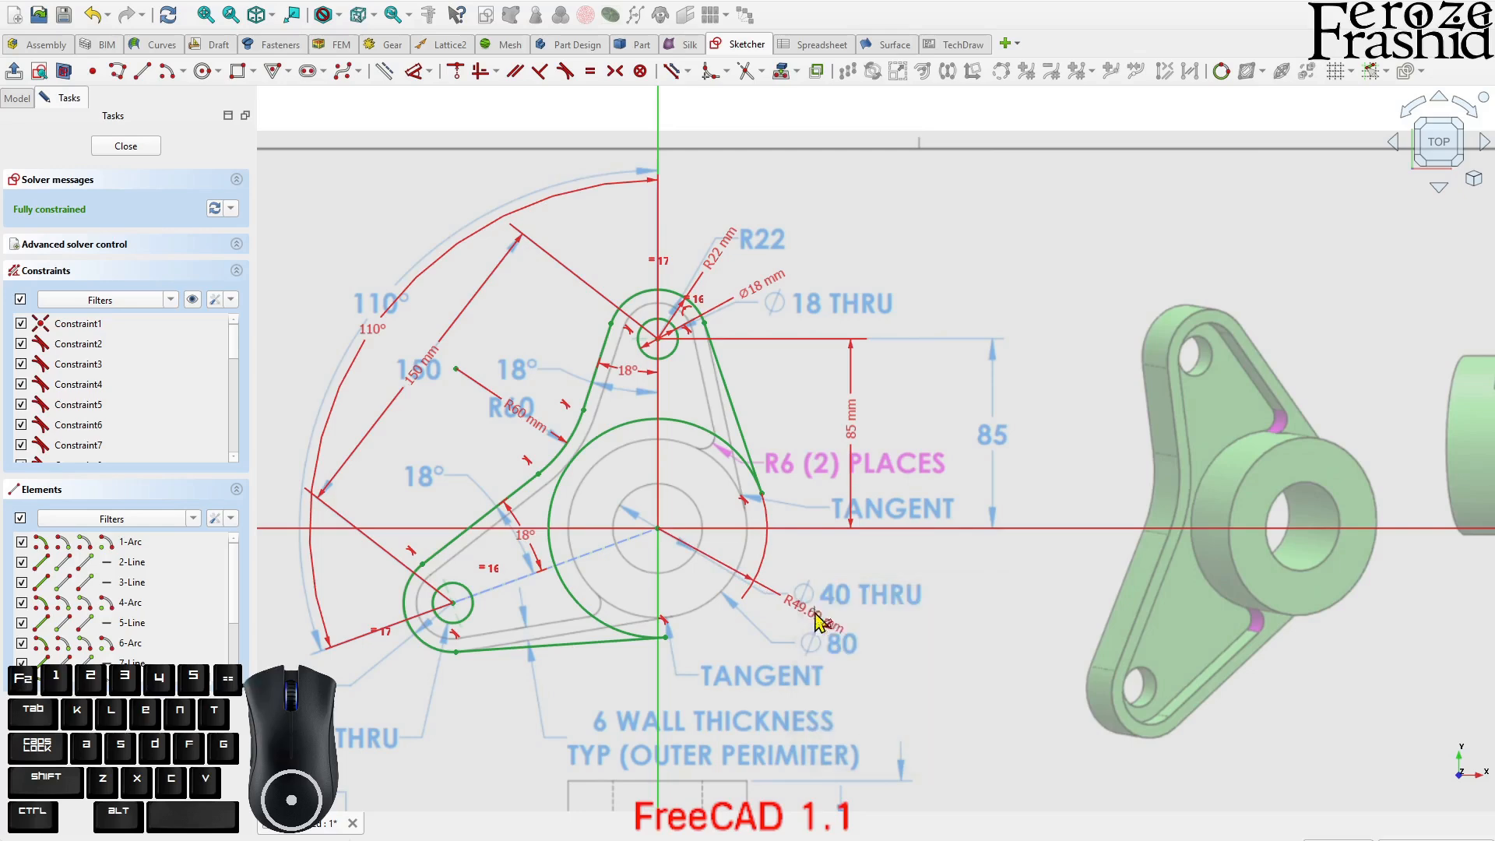
pyautogui.rightClick(887, 478)
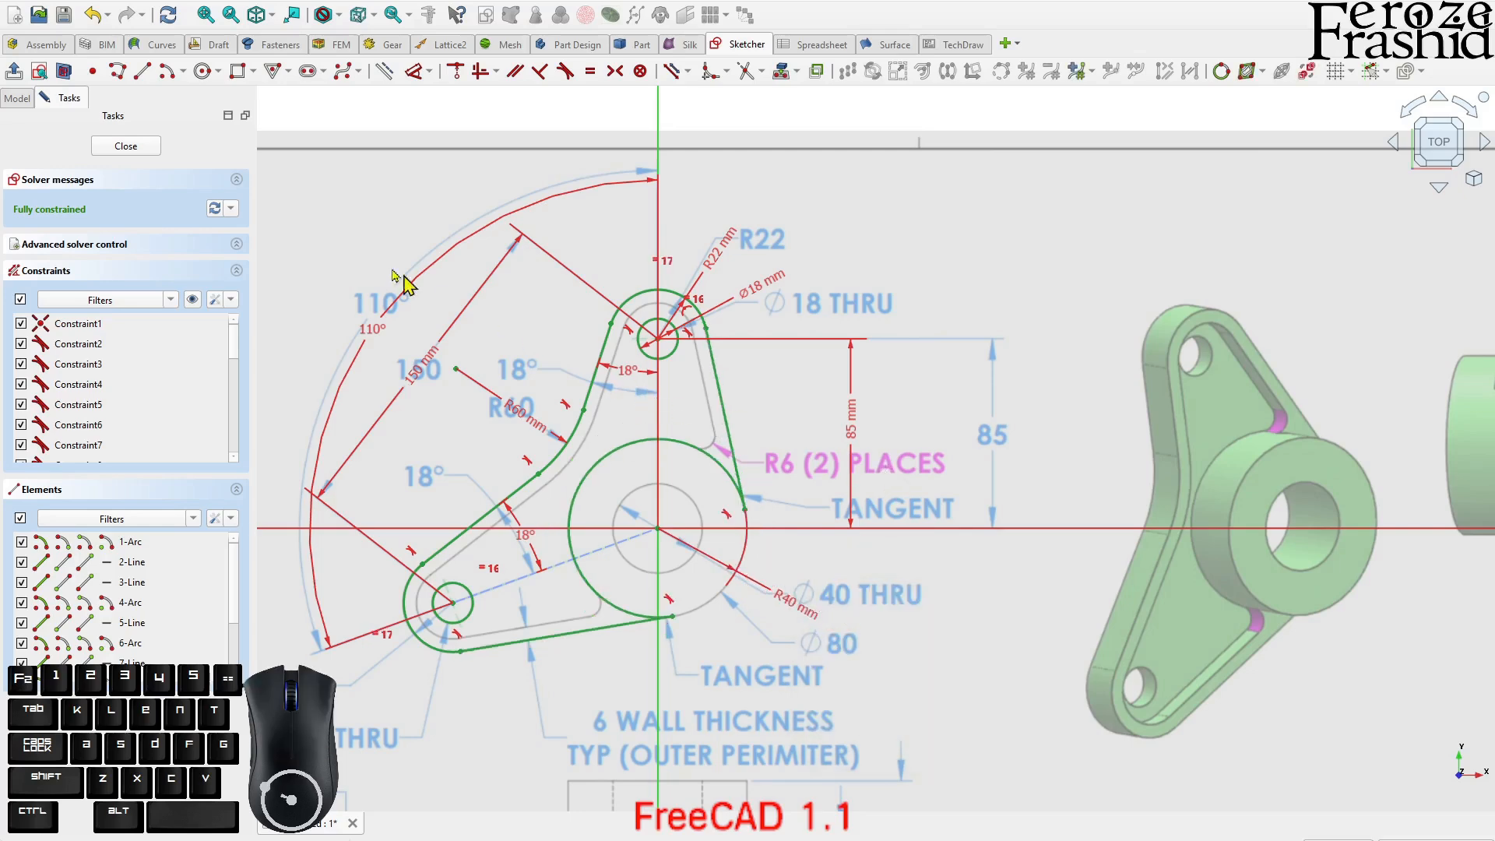
# - Close the sketch, and hide and reshow the drawing image to check the outline on its own
pyautogui.click(109, 148)
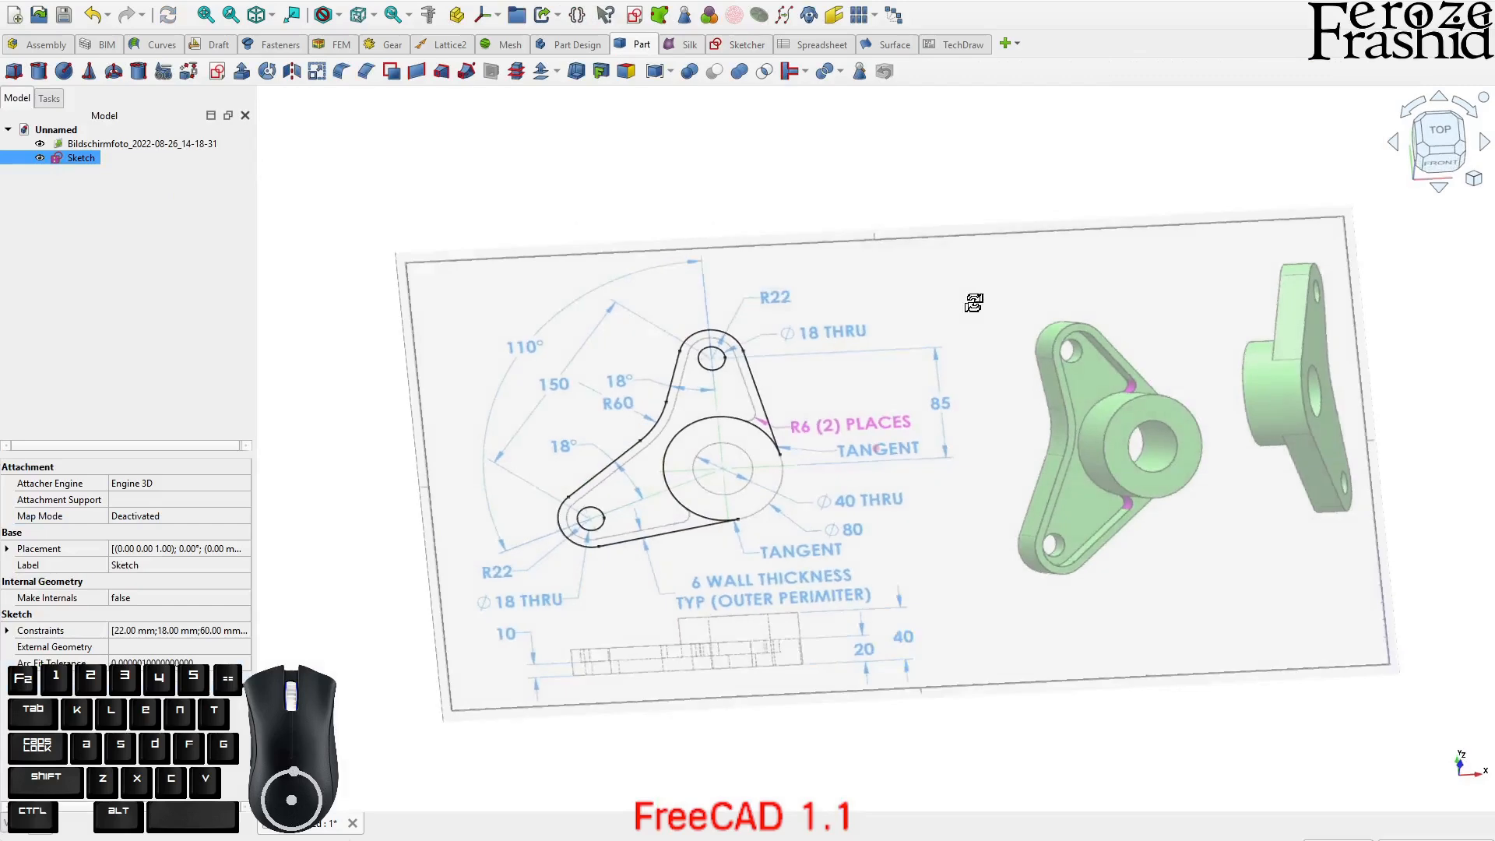
pyautogui.click(901, 436)
pyautogui.press('space')
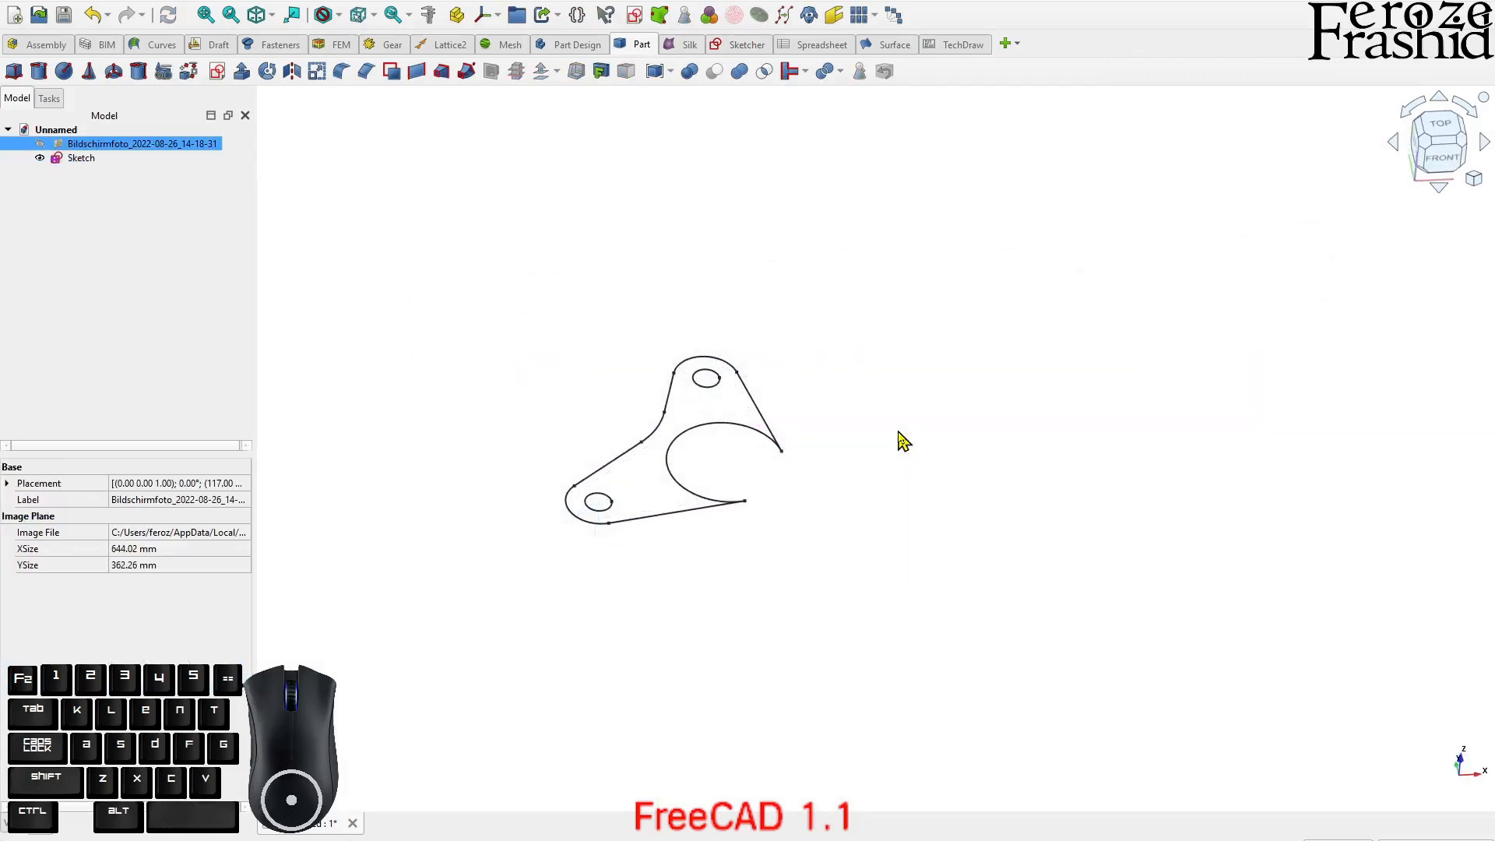
pyautogui.press('space')
pyautogui.click(136, 233)
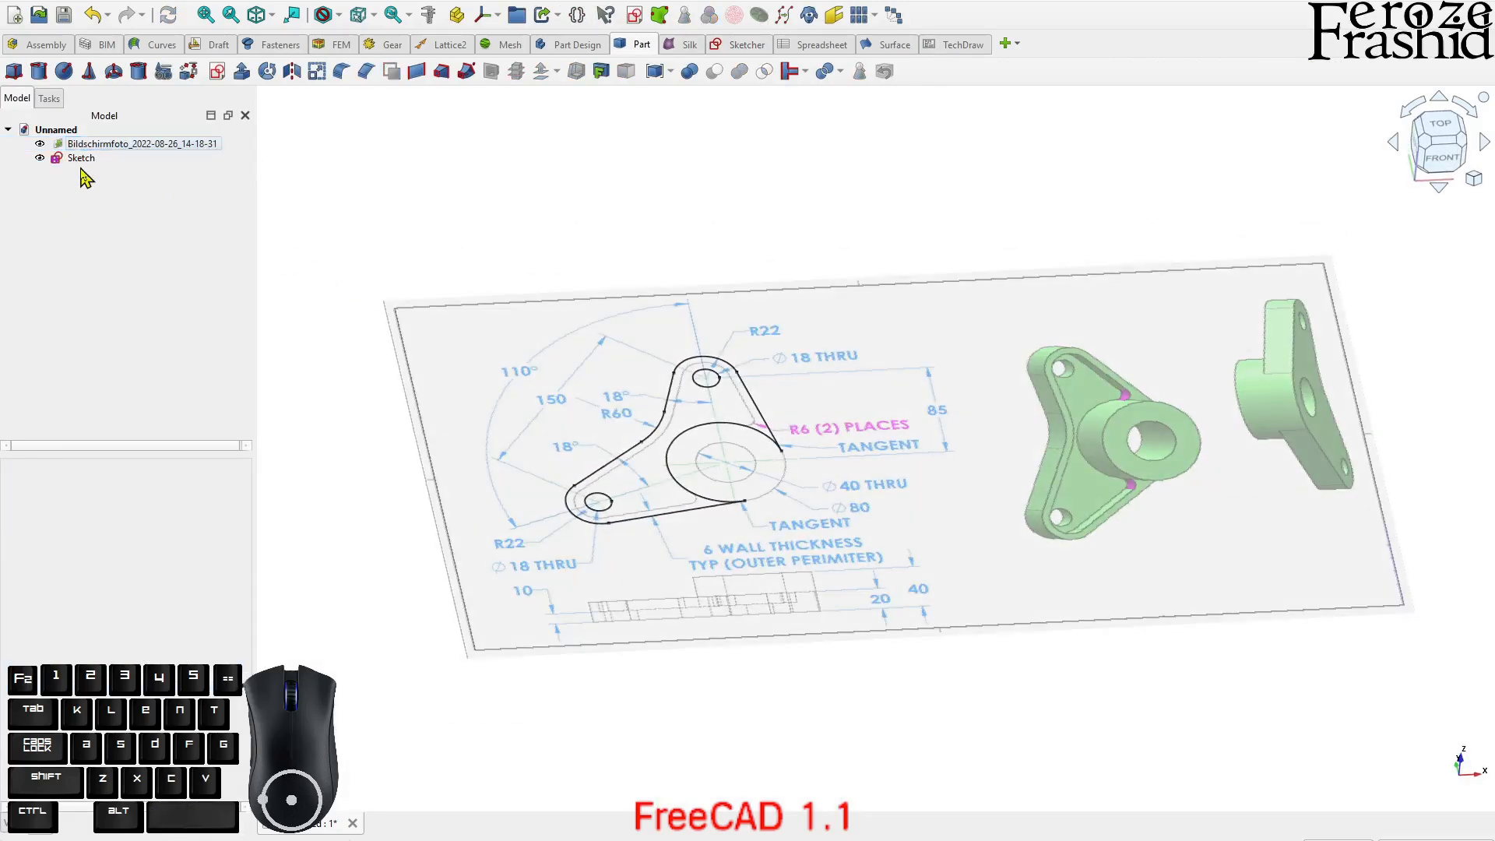
# - Rename the bracket outline sketch as sksBase
pyautogui.click(81, 163)
pyautogui.press('F2')
pyautogui.write('s')
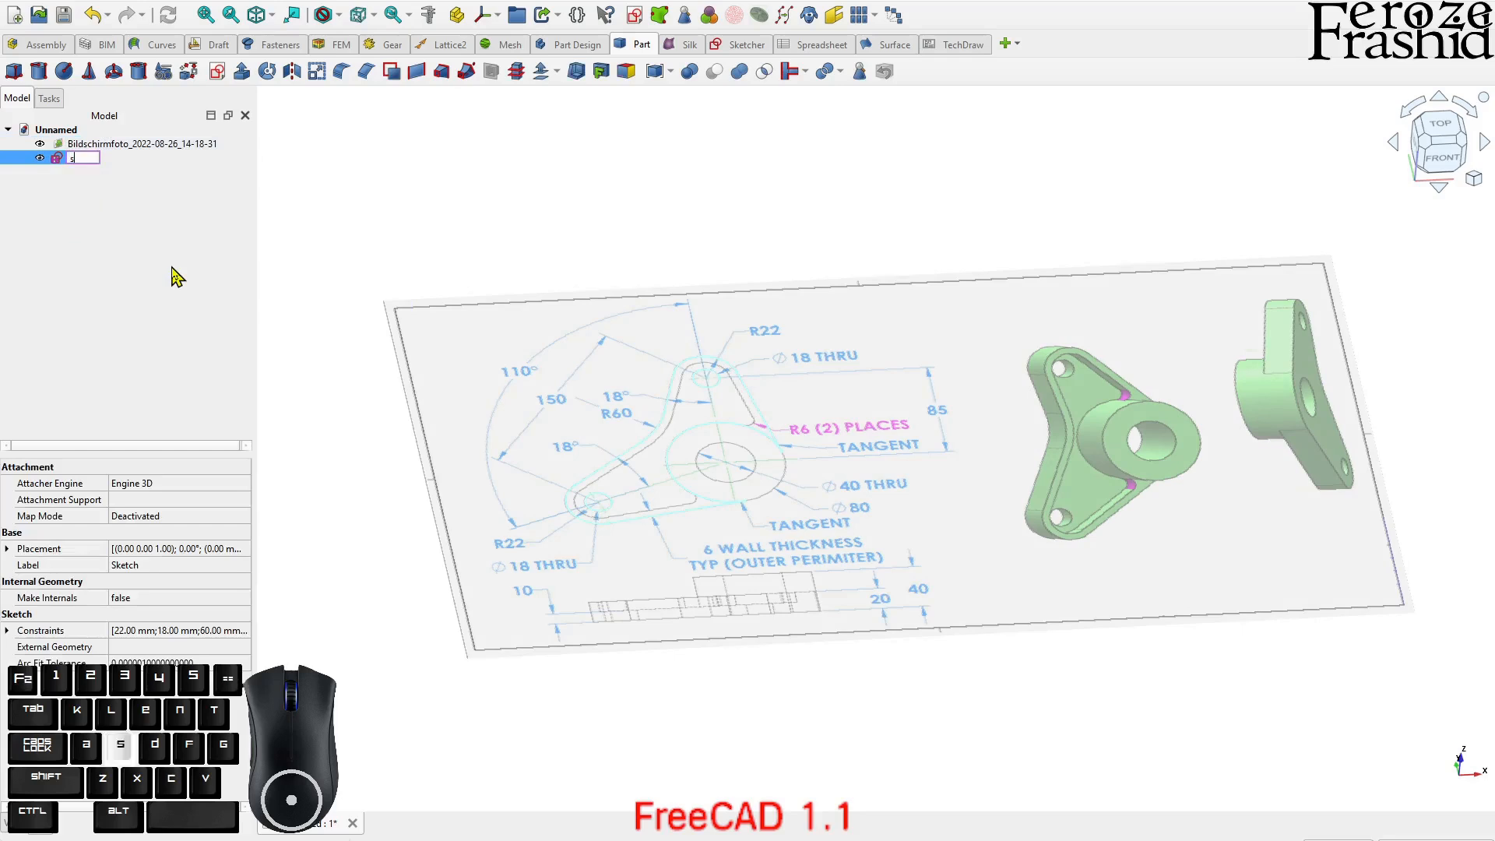
pyautogui.write('ksBase')
pyautogui.press('Return')
# - Extrude the sksBase sketch 20 mm along its normal as a solid
pyautogui.click(242, 71)
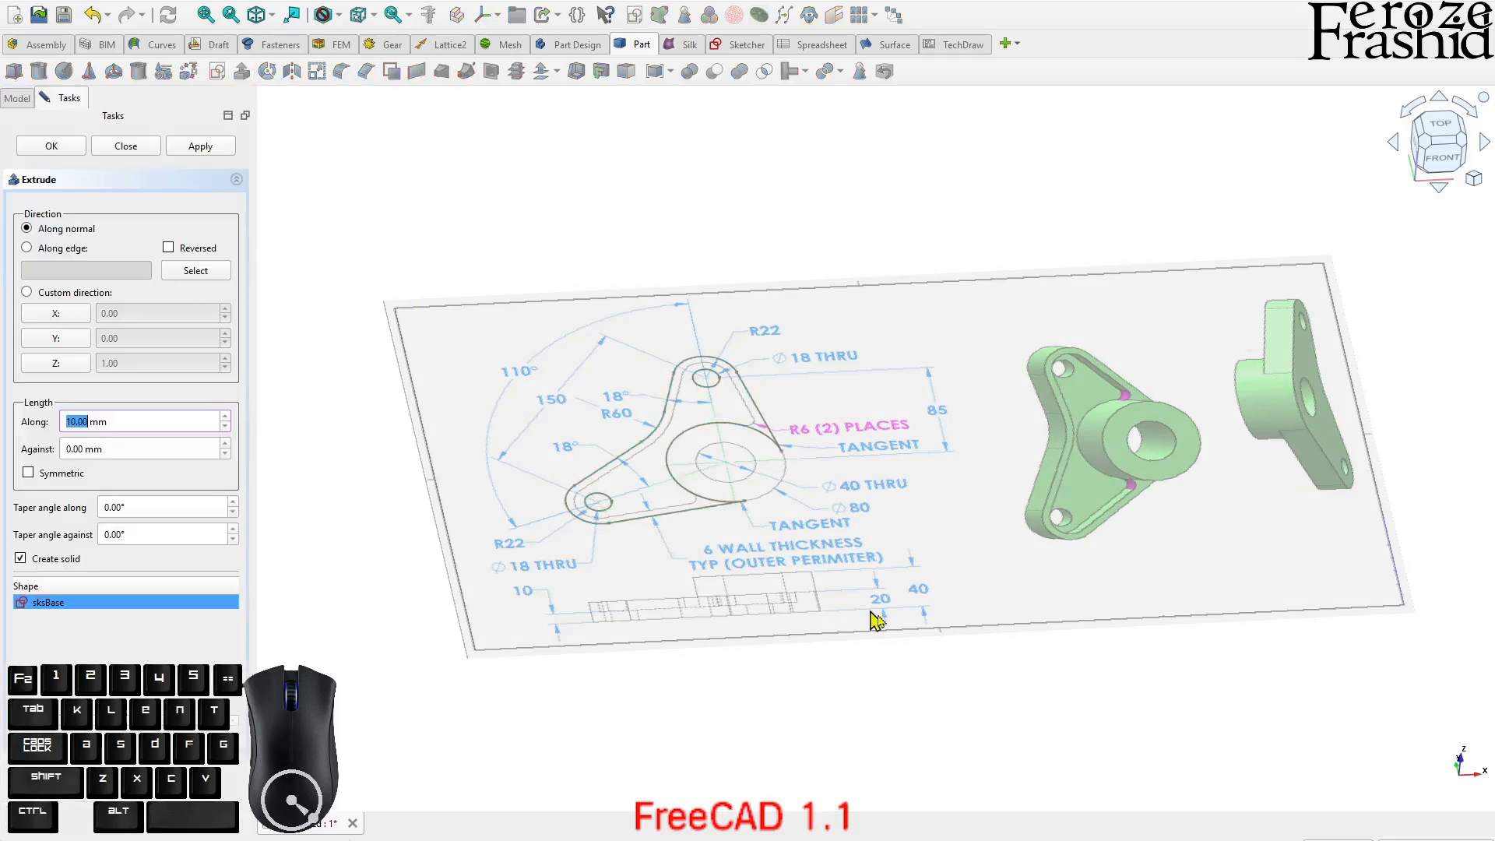
pyautogui.write('20')
pyautogui.press('Return')
pyautogui.moveTo(982, 477)
pyautogui.mouseDown(button='middle')
pyautogui.moveTo(884, 530)
pyautogui.moveTo(917, 527)
pyautogui.mouseUp(button='middle')
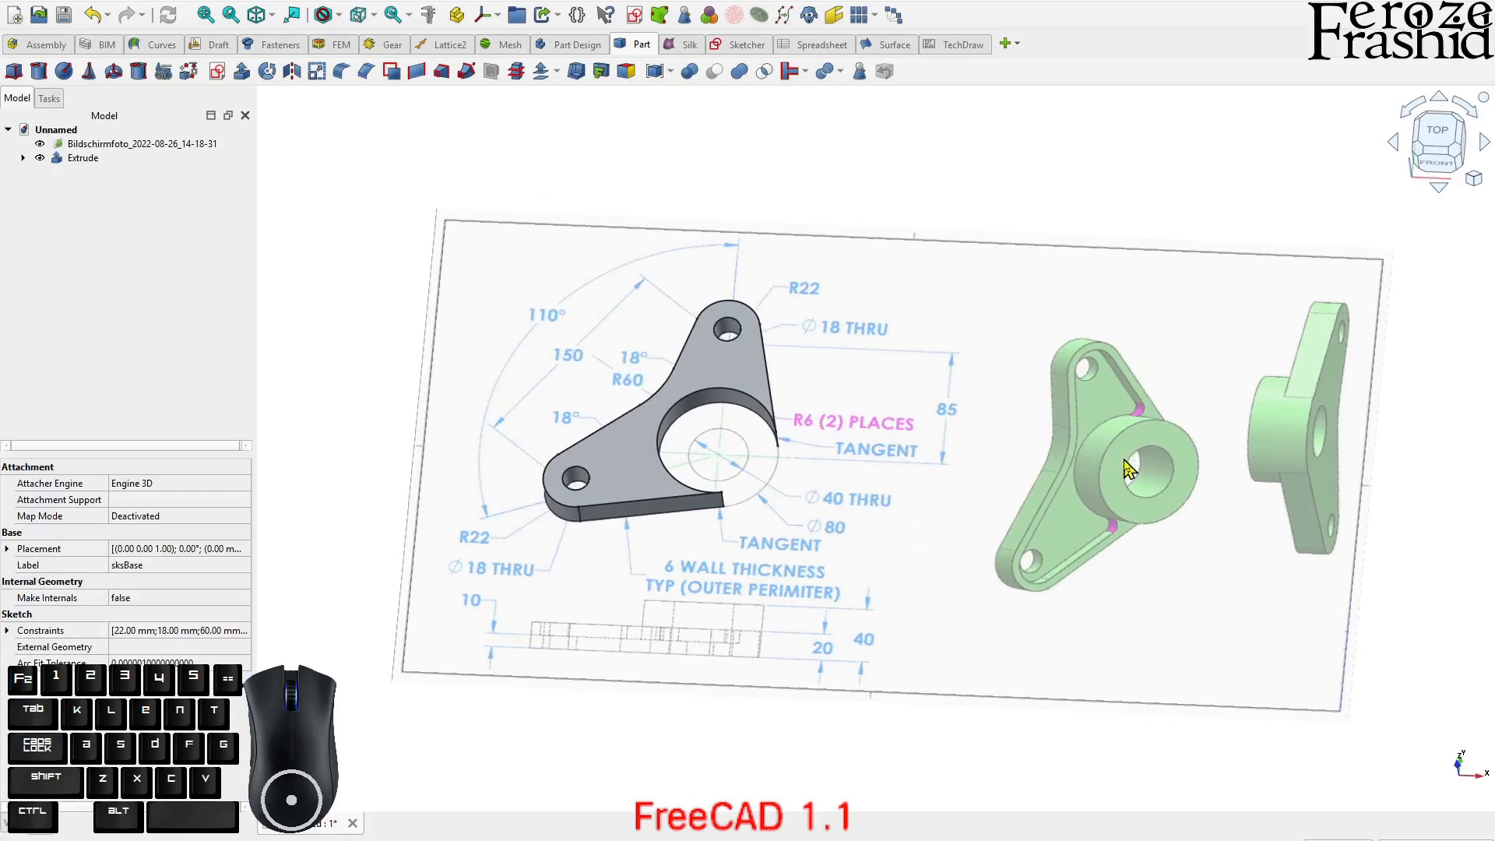
# - Start a new sketch viewed from the top and draw an 80 mm diameter circle centred on the origin
pyautogui.click(1437, 134)
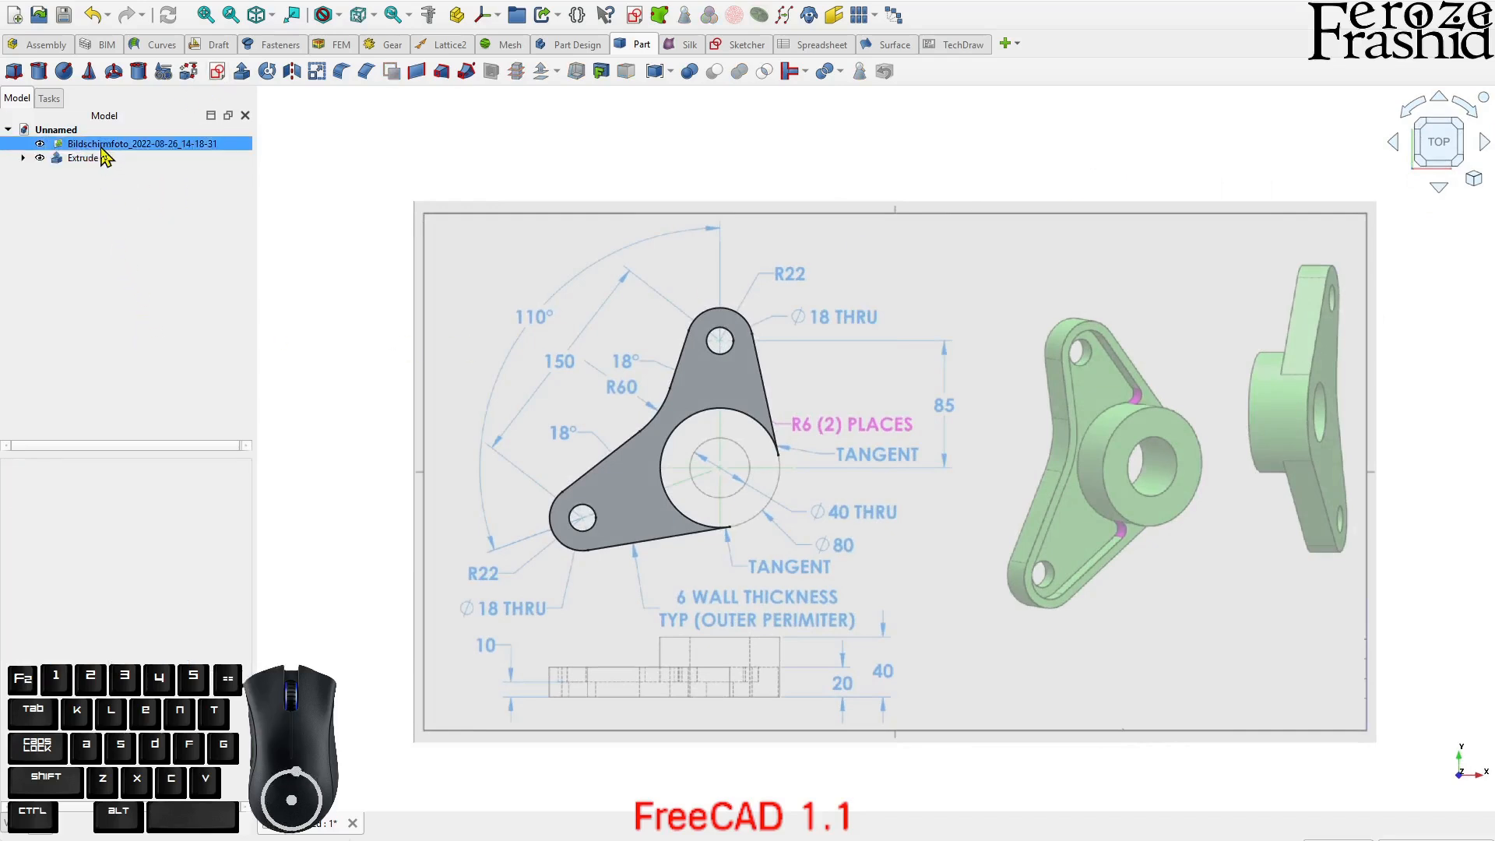
pyautogui.click(219, 73)
pyautogui.click(701, 484)
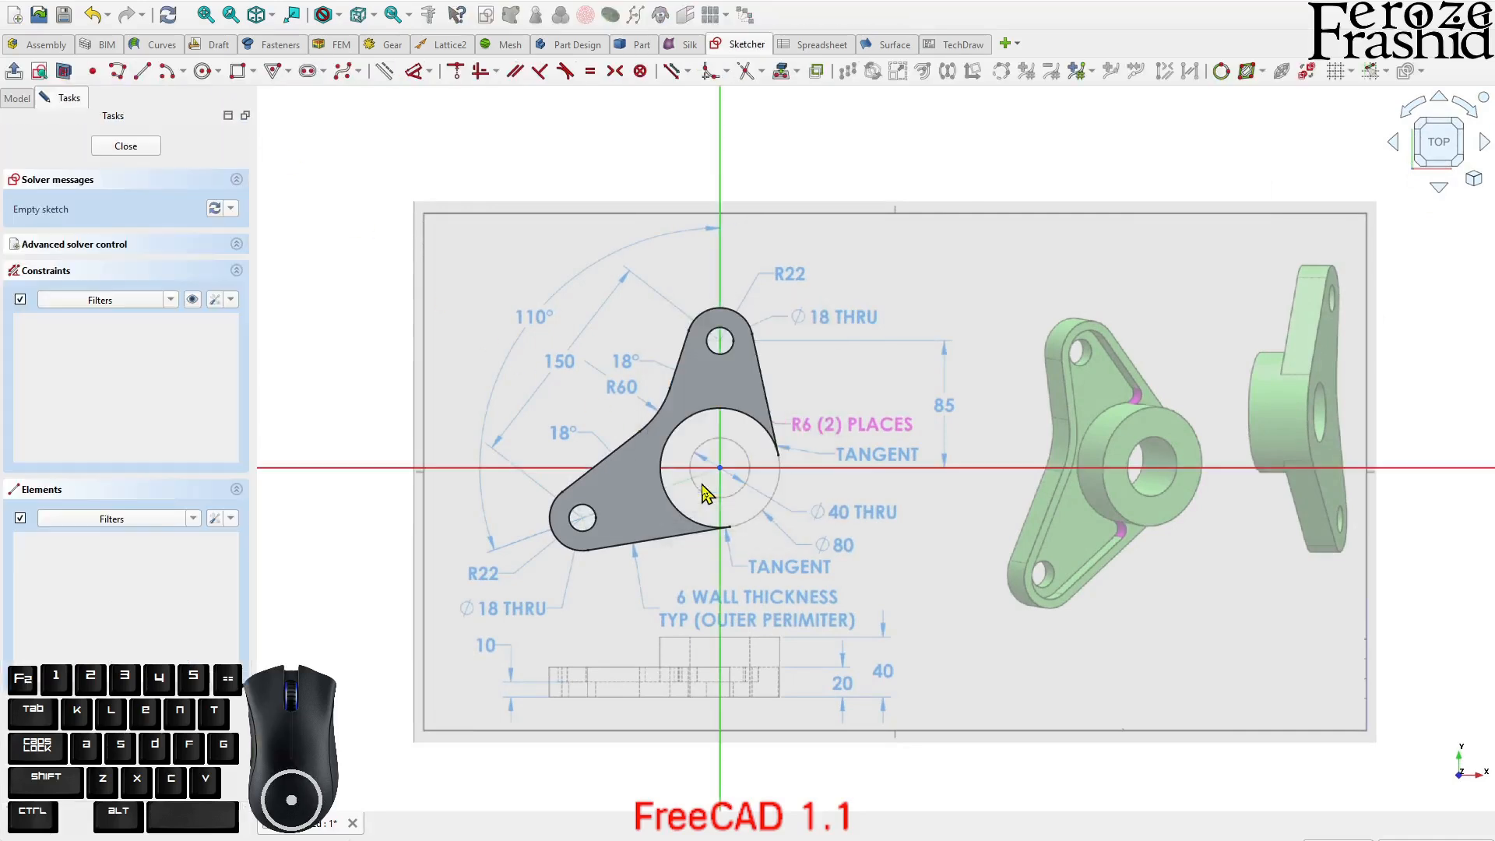
pyautogui.click(203, 72)
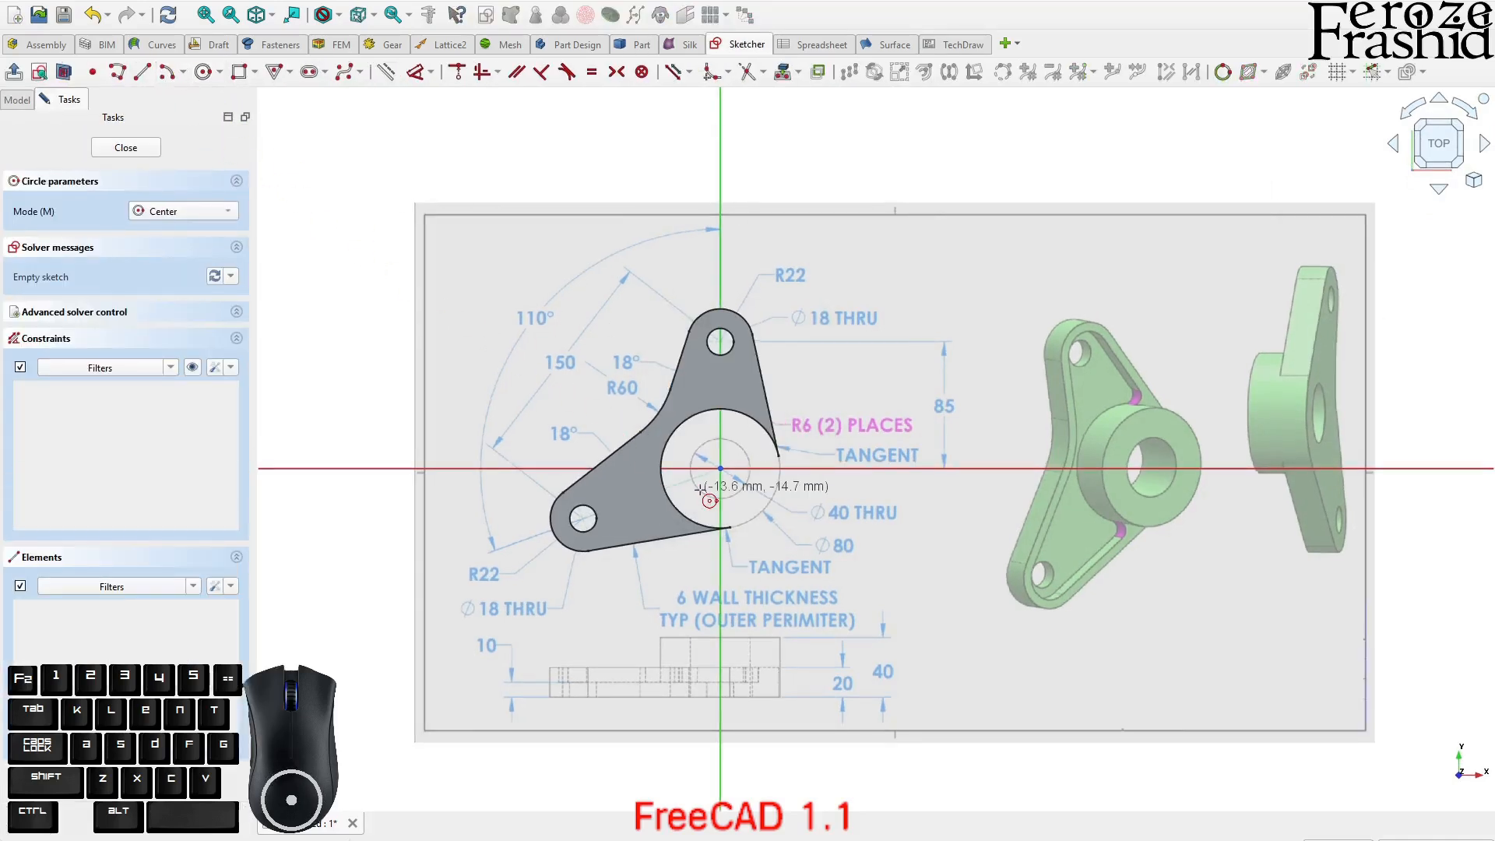
pyautogui.click(719, 468)
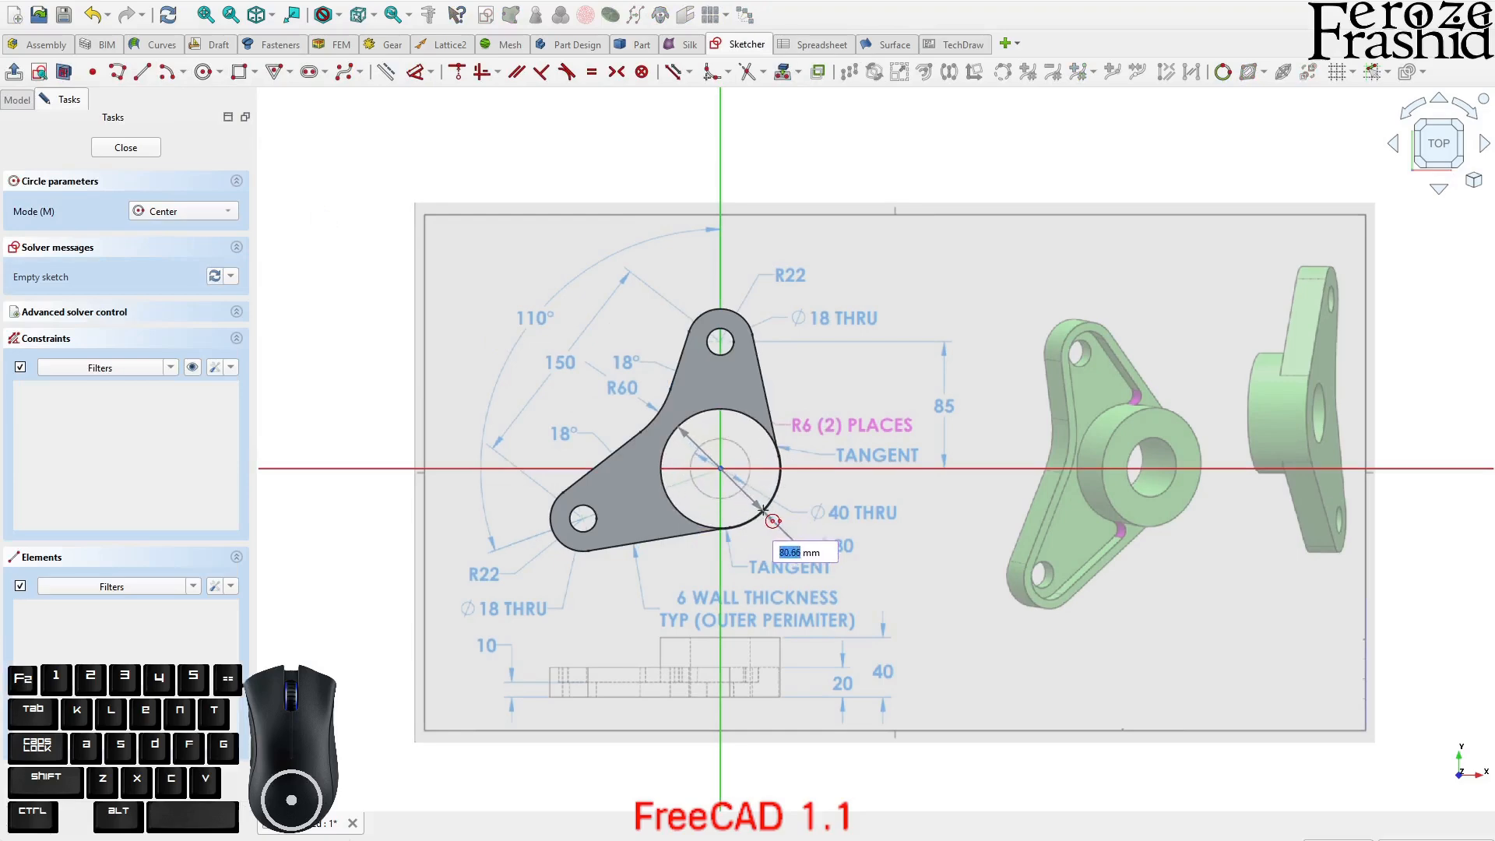
pyautogui.write('80')
pyautogui.press('Return')
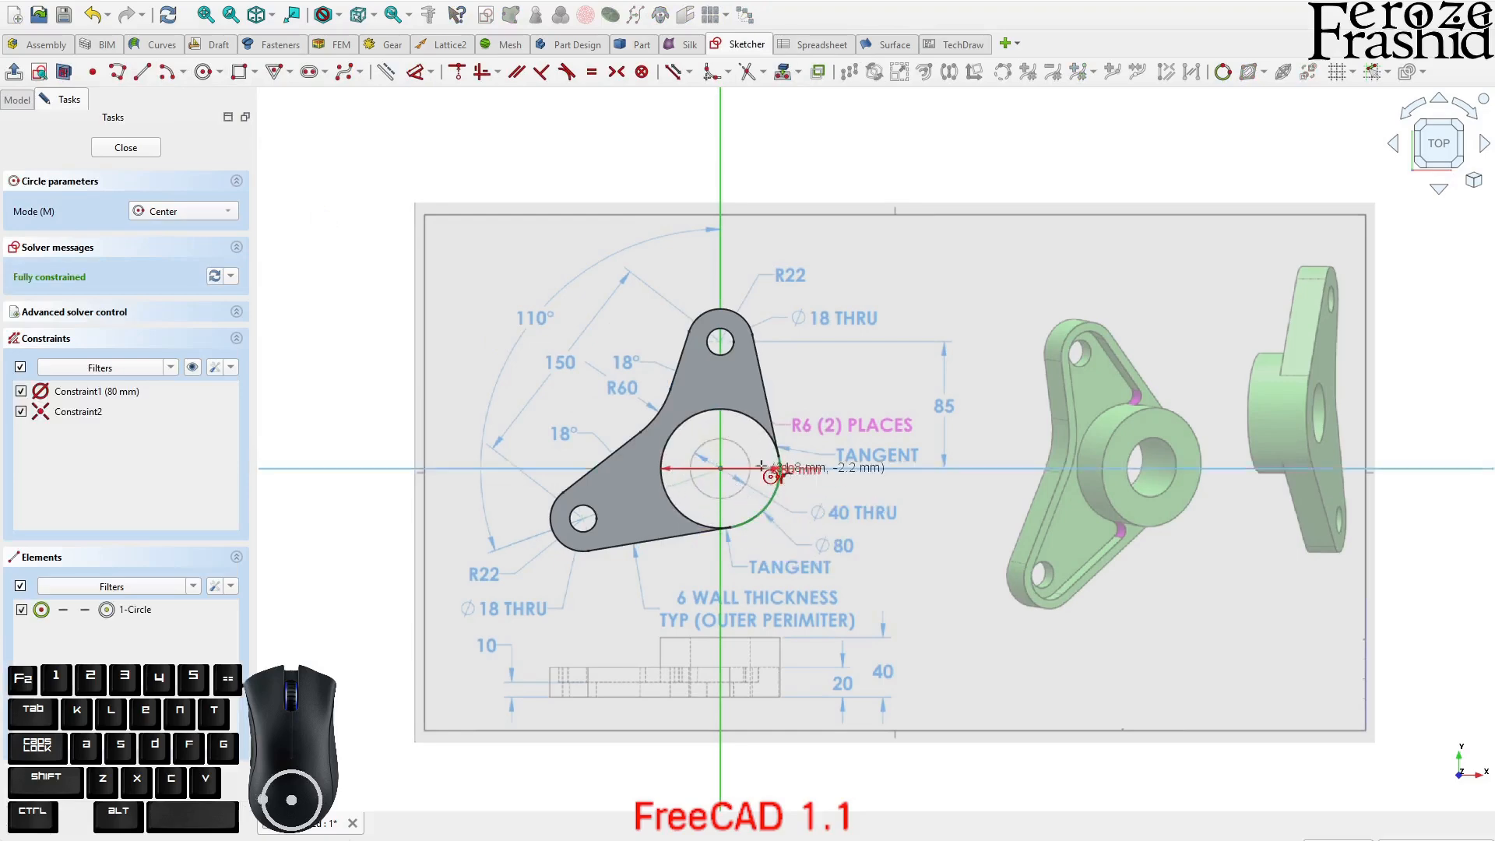
# - Add a concentric 40 mm diameter circle at the origin and close the sketch
pyautogui.click(720, 468)
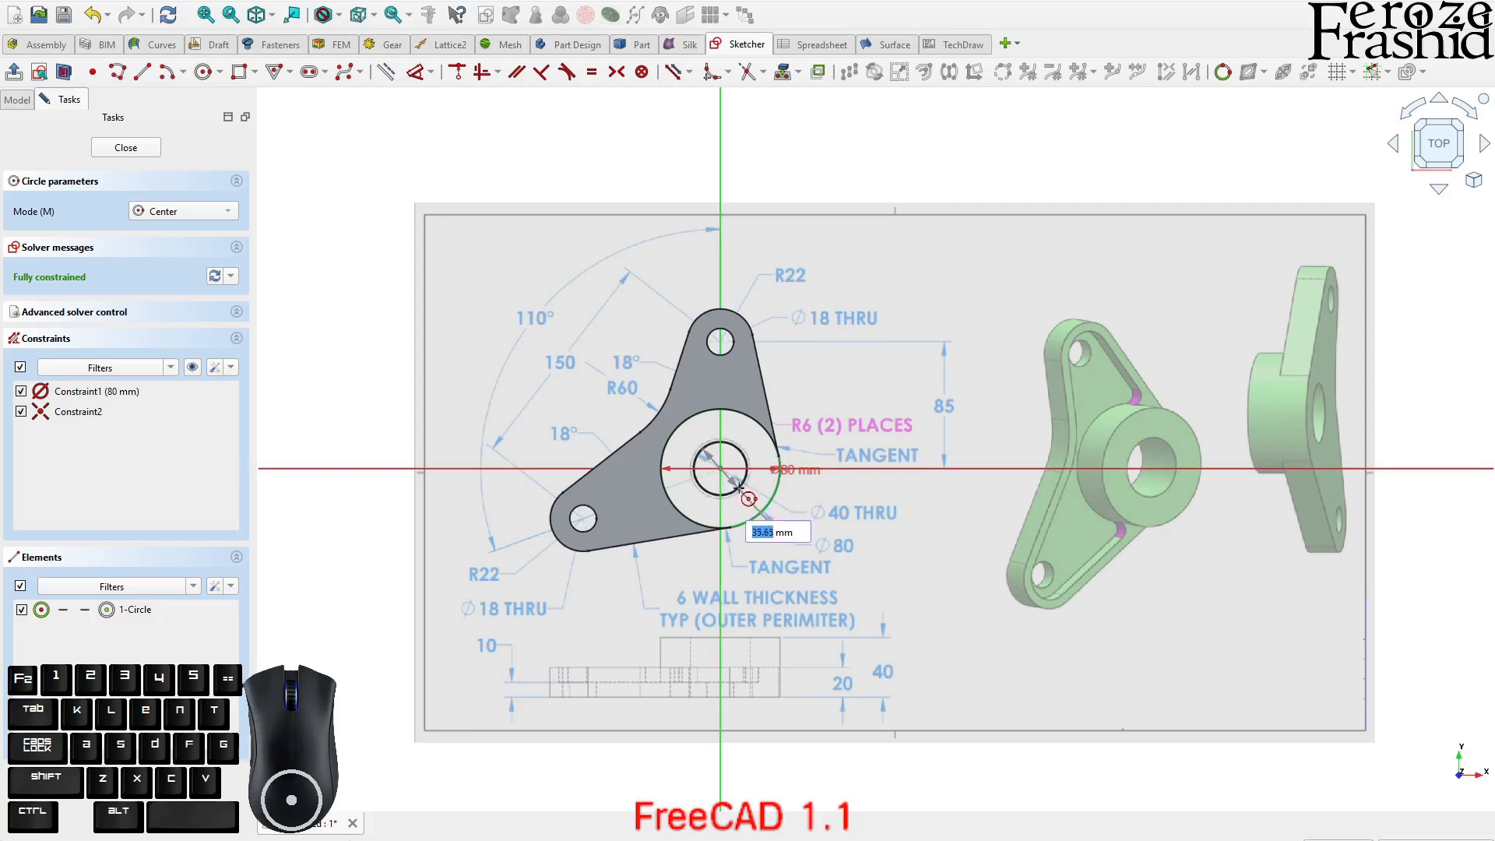
pyautogui.write('40')
pyautogui.press('Return')
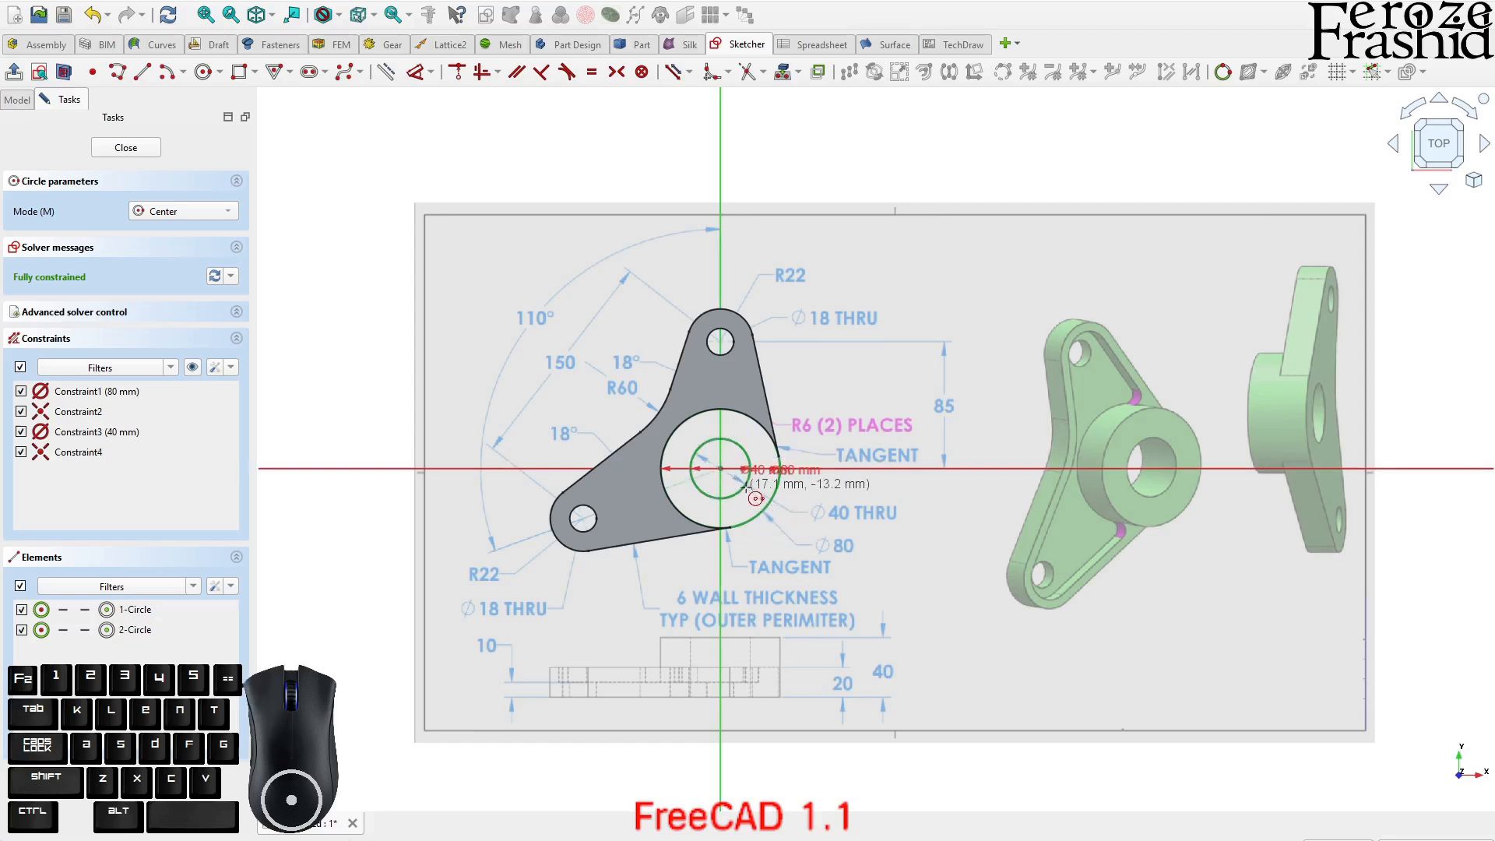
pyautogui.click(142, 150)
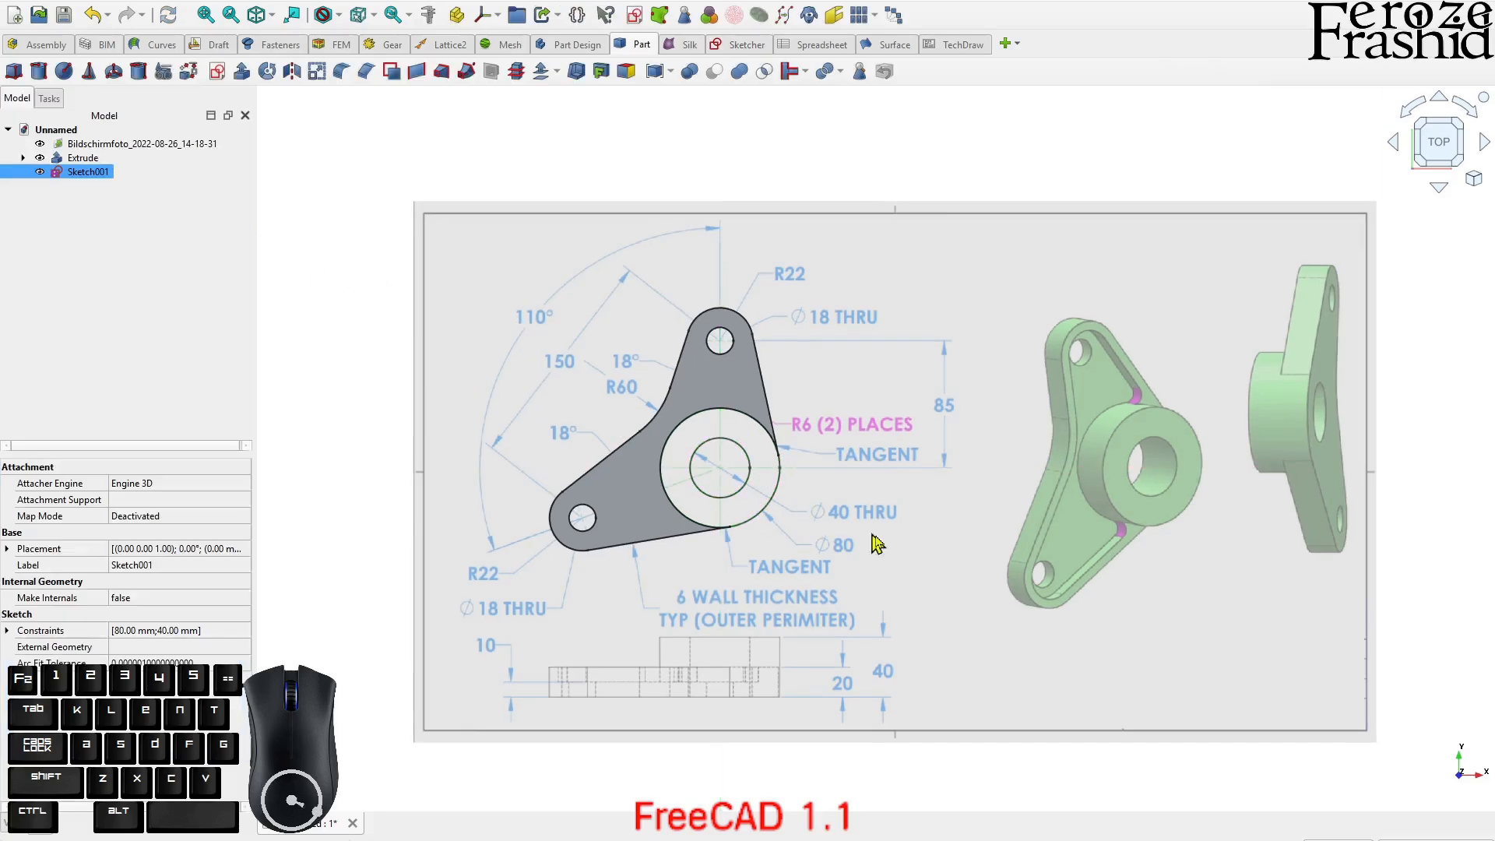
# - Rename the sketch of the two concentric circles as sksMidCyl
pyautogui.moveTo(851, 524); pyautogui.dragTo(890, 431, button='middle')
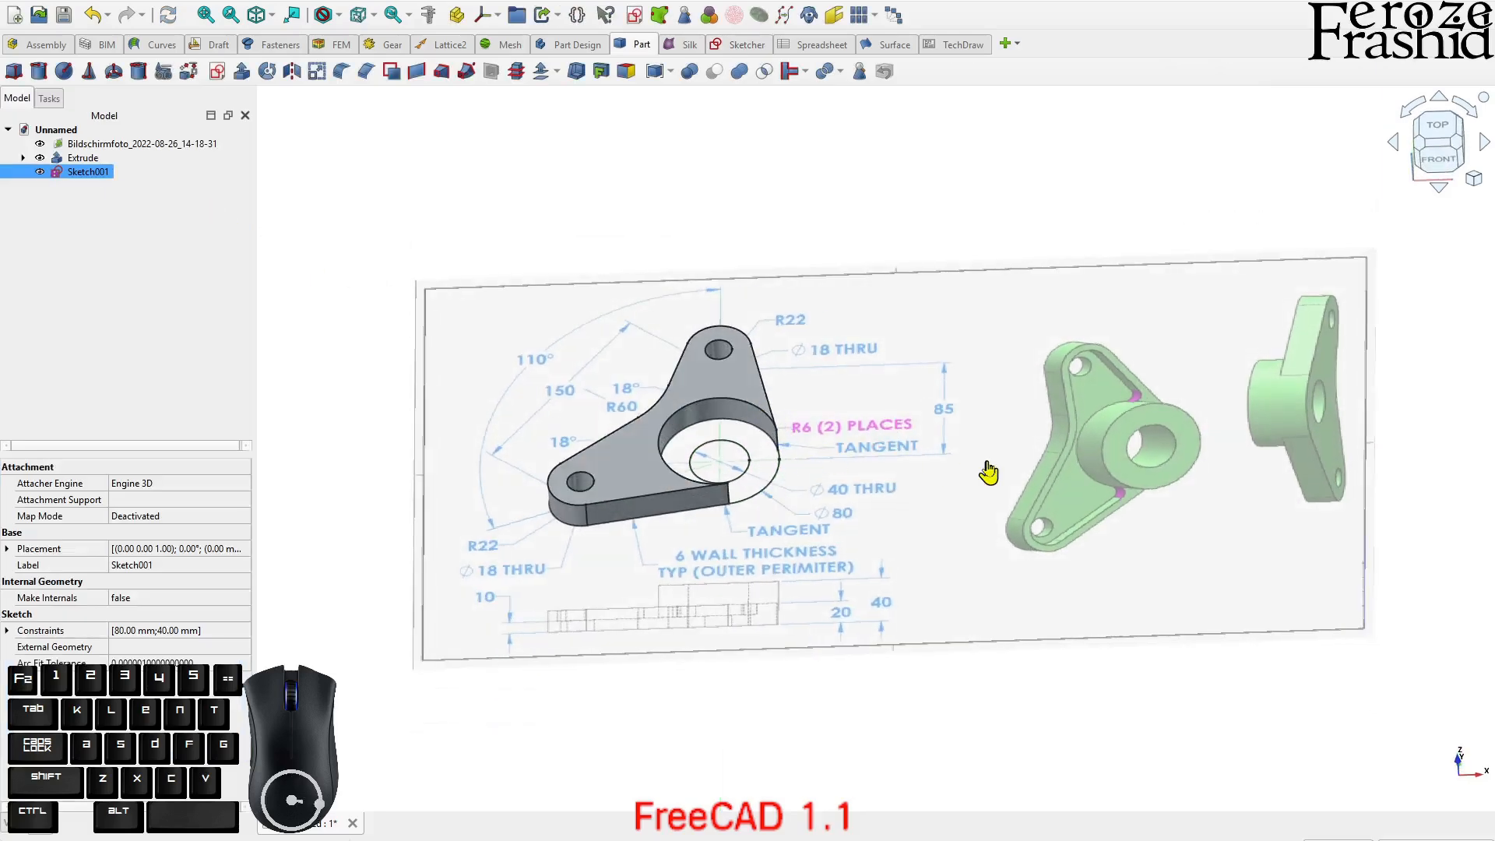
pyautogui.click(994, 471)
pyautogui.press('space')
pyautogui.press('space')
pyautogui.click(109, 172)
pyautogui.press('F2')
pyautogui.write('sksMidCvl')
pyautogui.press('Return')
# - Extrude the sksMidCyl sketch 40 mm along its normal as a solid, and check each extrusion with the other shown or hidden
pyautogui.click(242, 73)
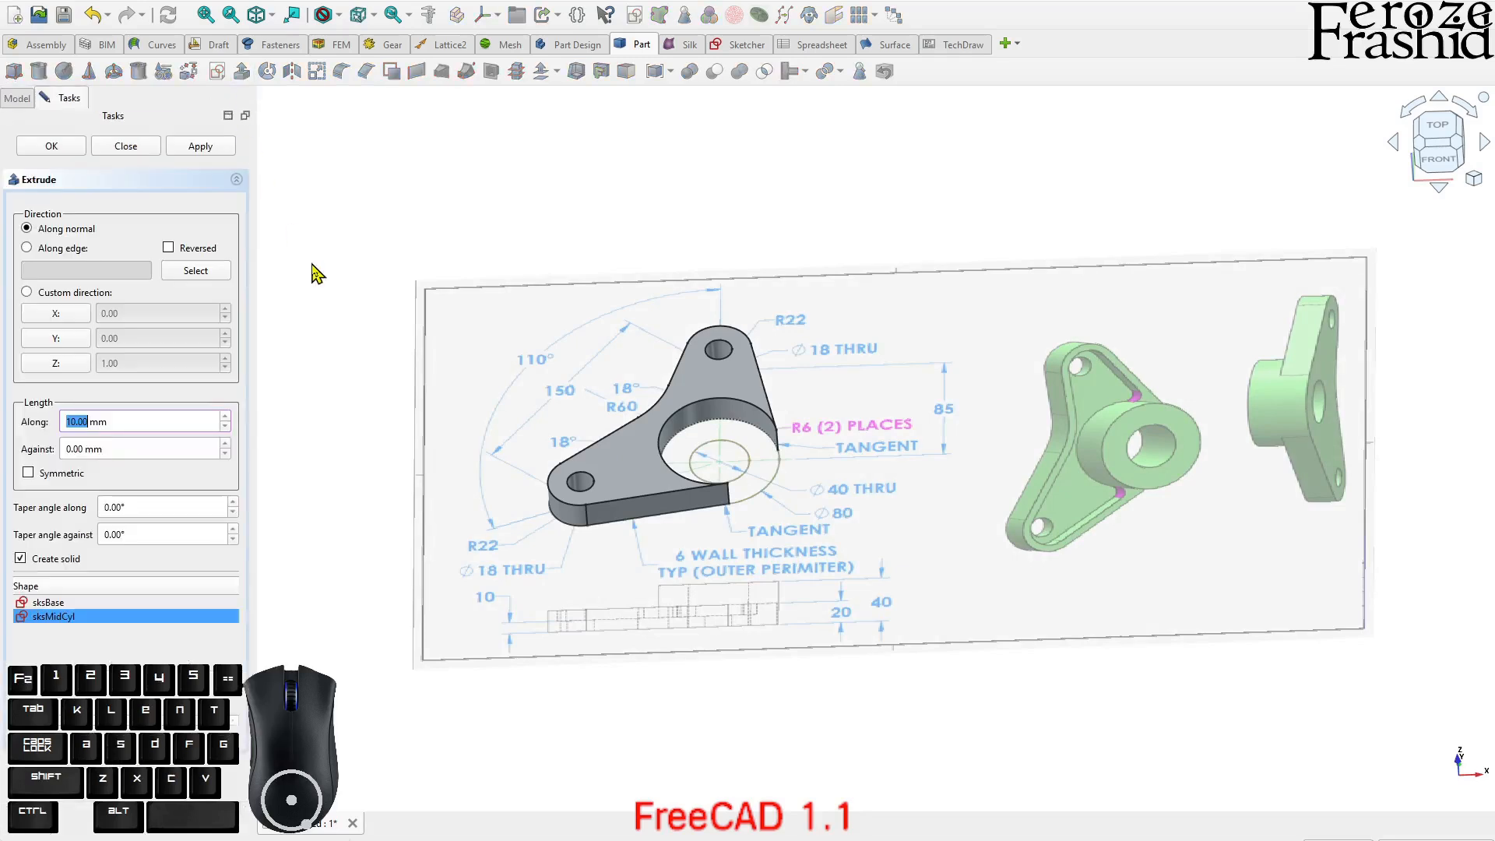
pyautogui.press('Return')
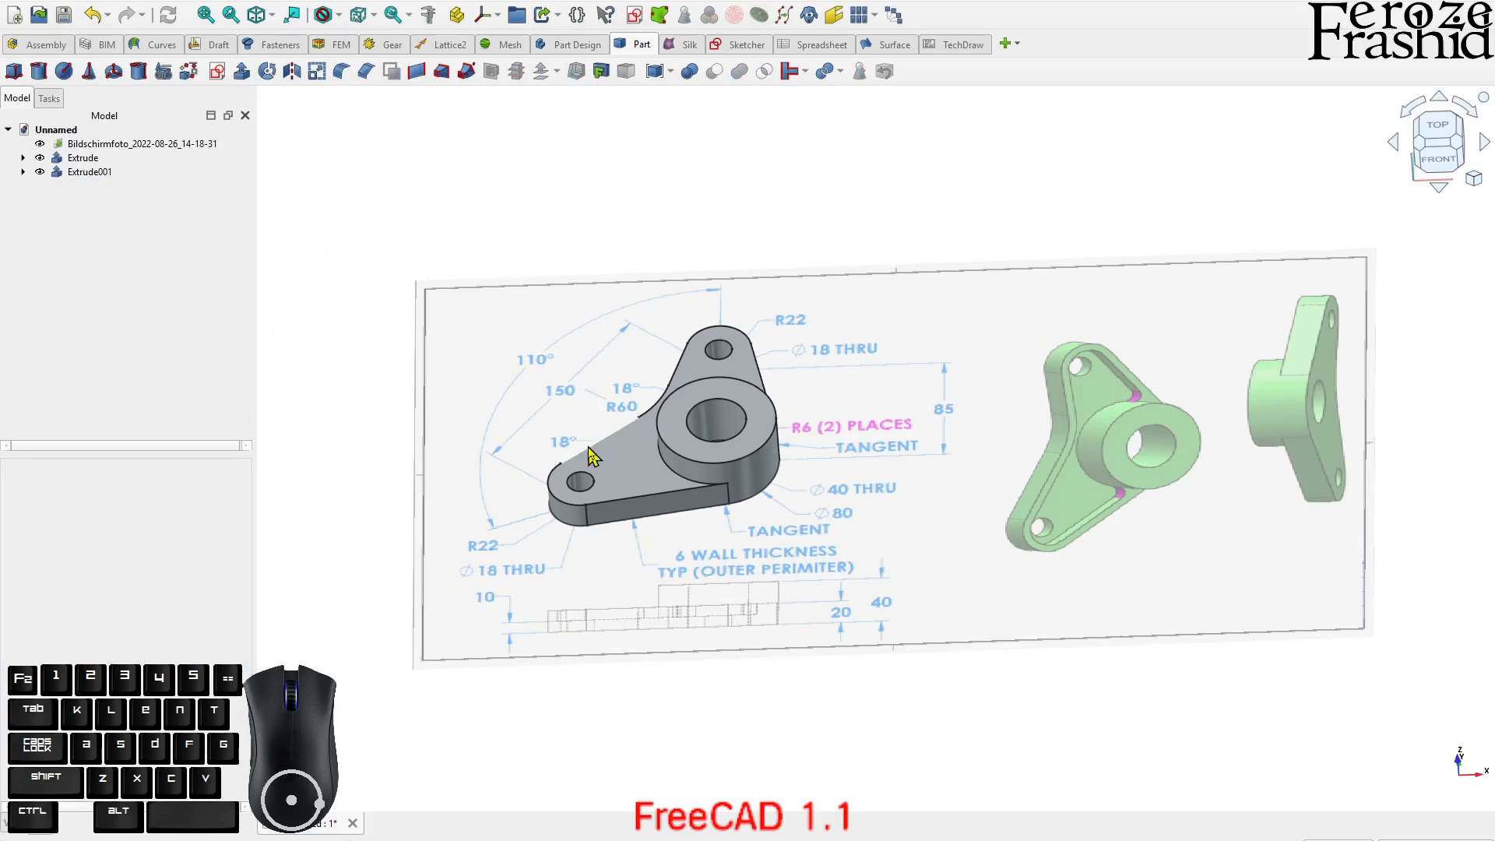
pyautogui.click(76, 159)
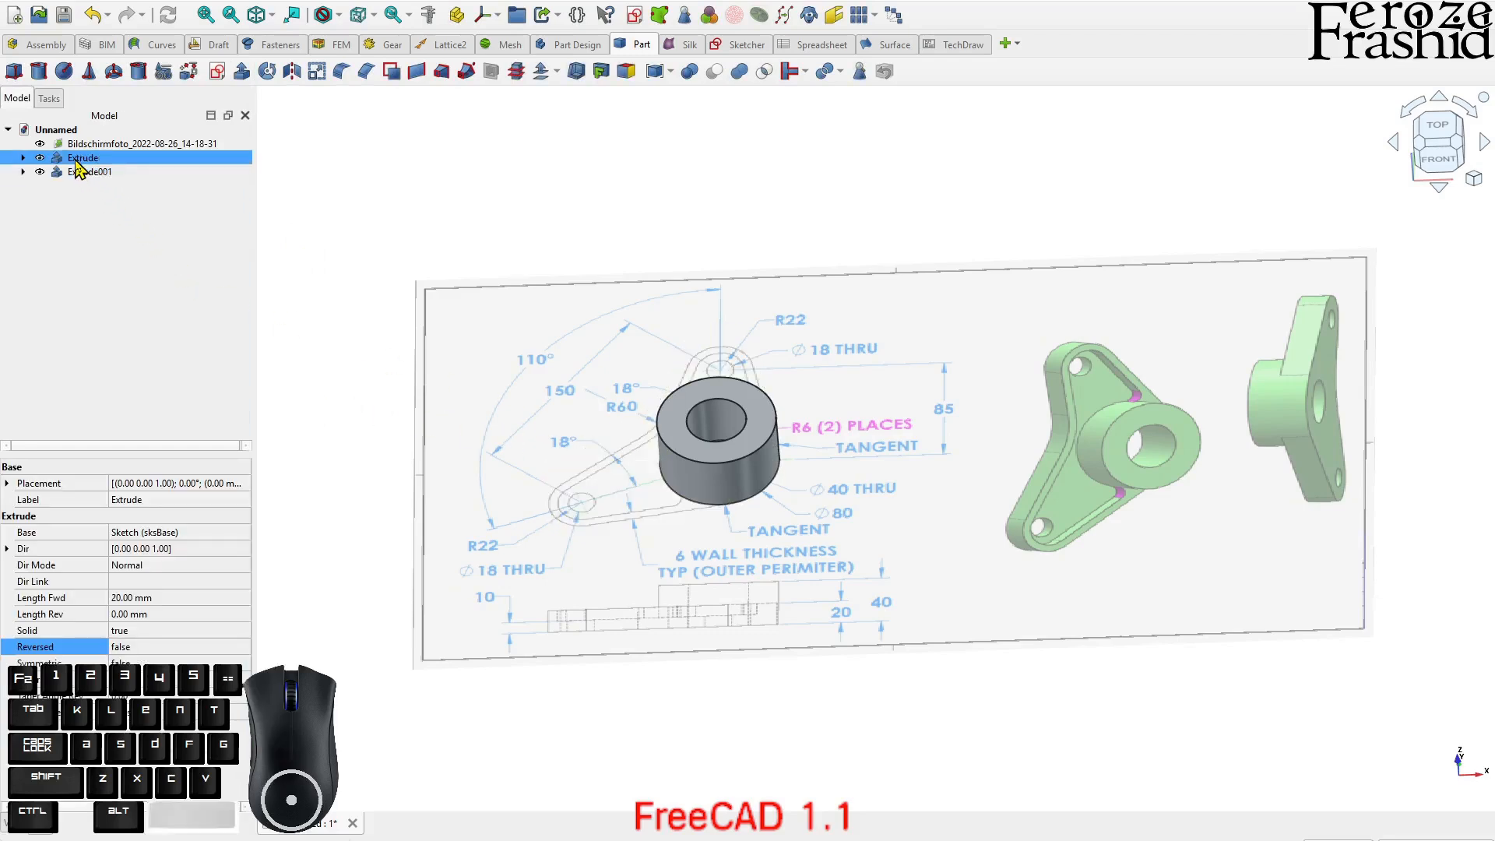
pyautogui.click(95, 172)
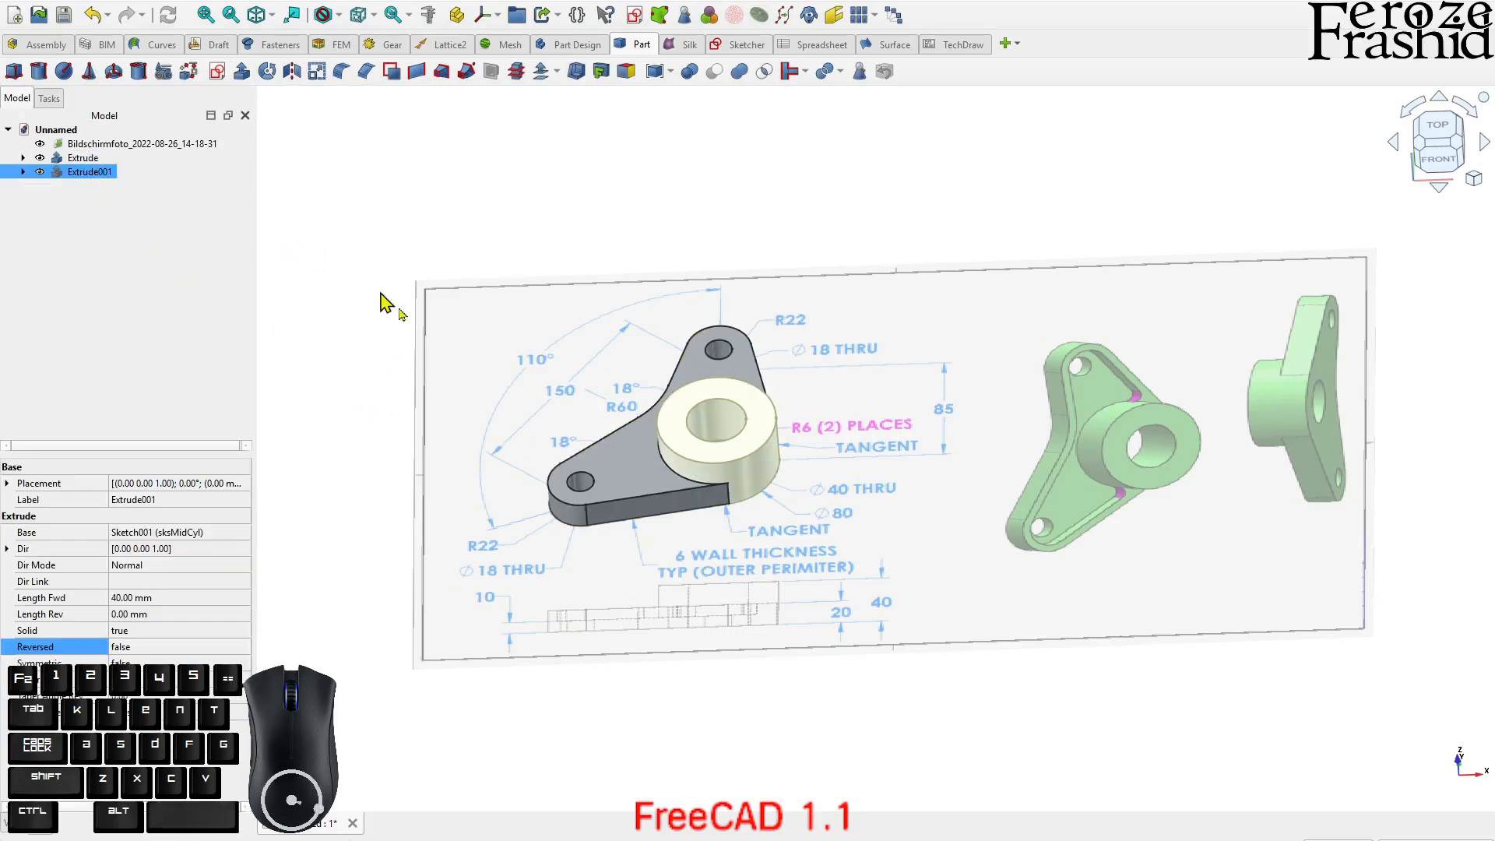
pyautogui.click(194, 288)
# - Rename the arm plate extrusion as Base and the central boss extrusion as MidCyl
pyautogui.click(92, 162)
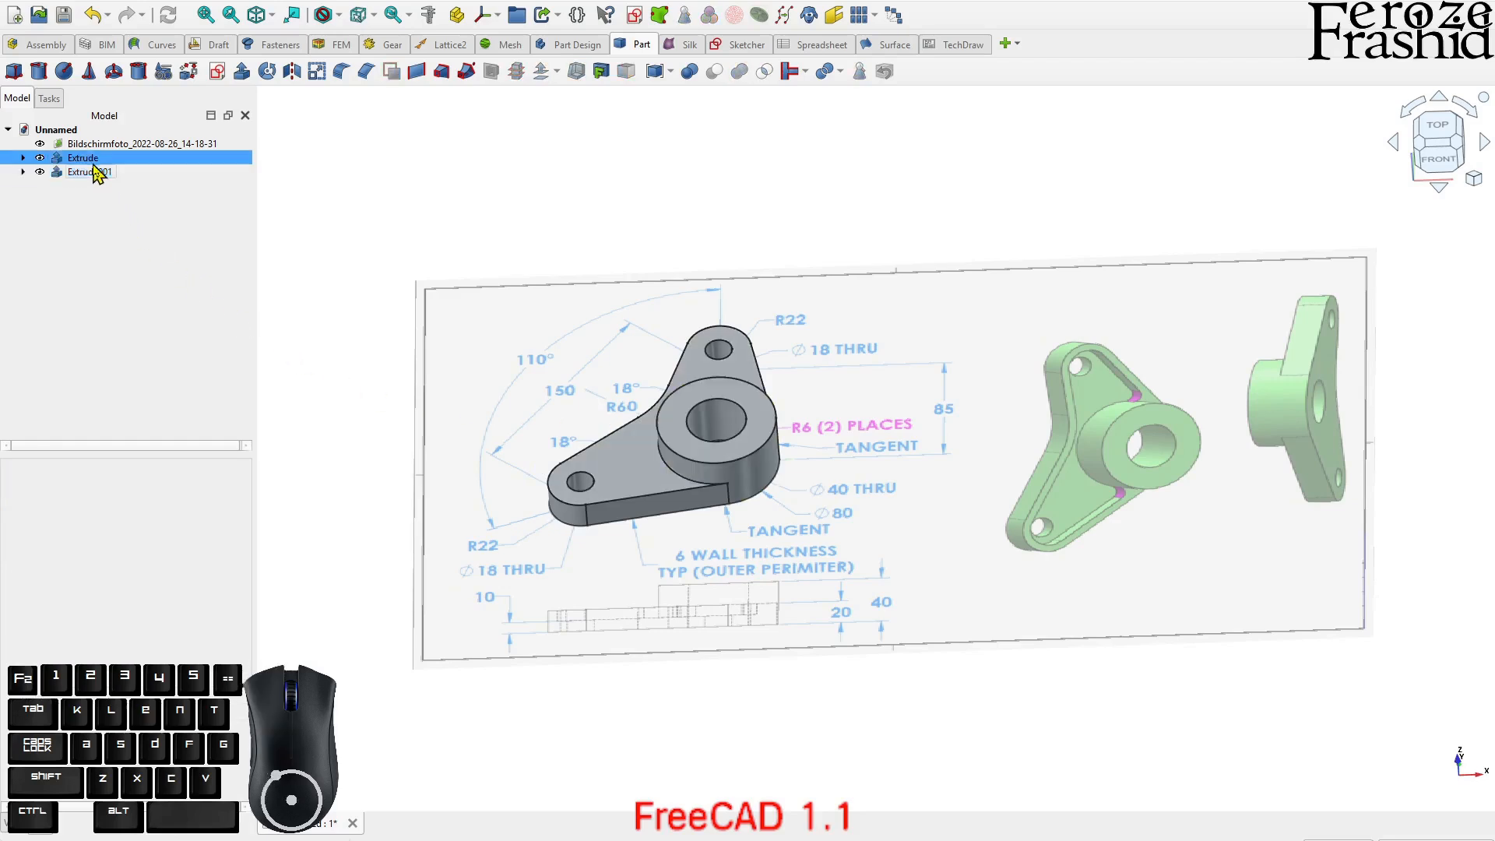
pyautogui.press('F2')
pyautogui.write('Base')
pyautogui.press('Return')
pyautogui.press('Down')
pyautogui.press('F2')
pyautogui.write('MidCyl')
pyautogui.press('Return')
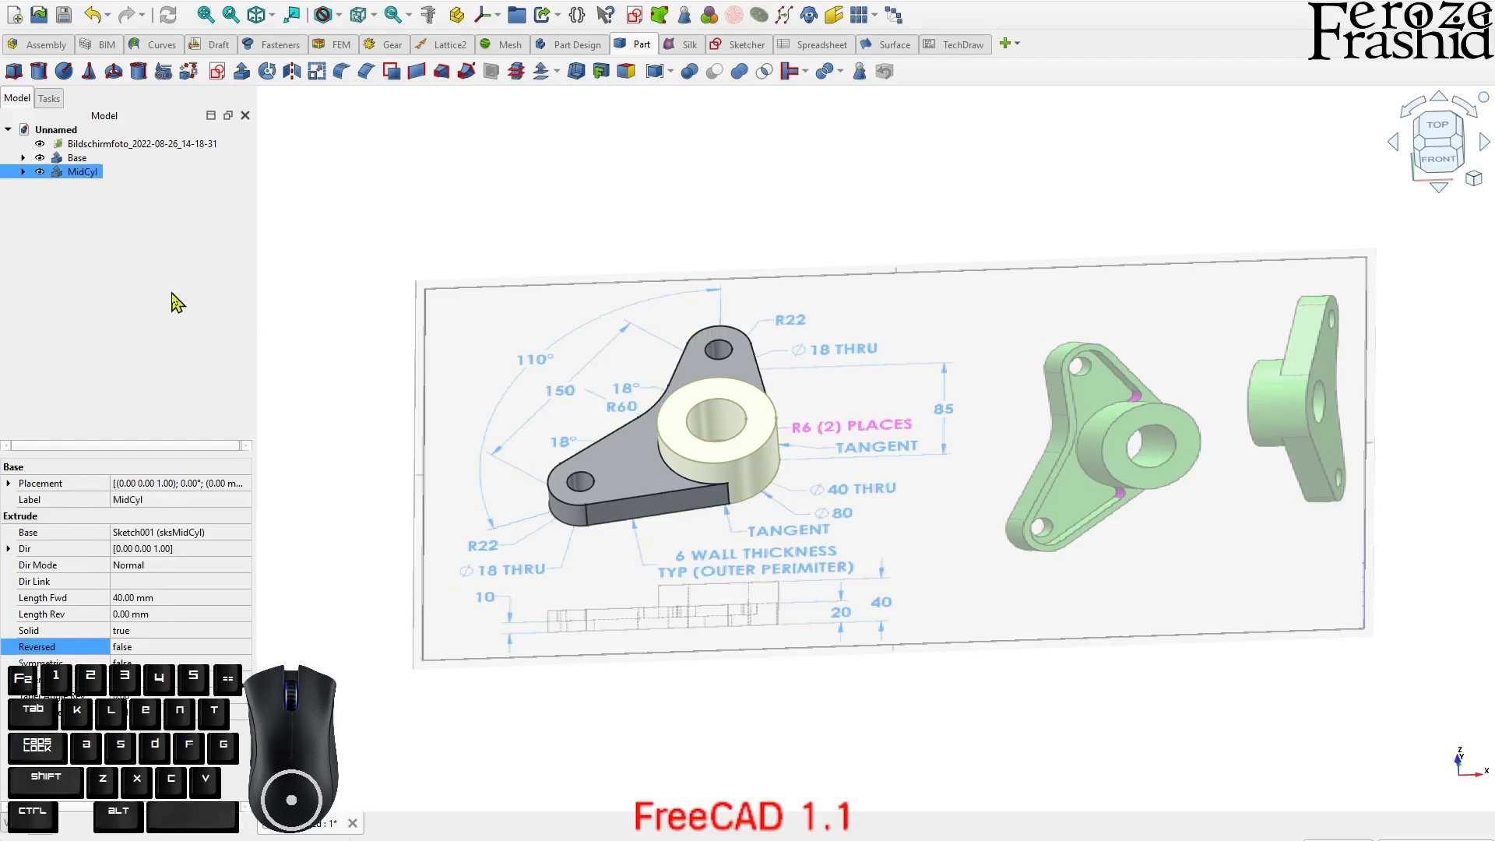
pyautogui.click(351, 438)
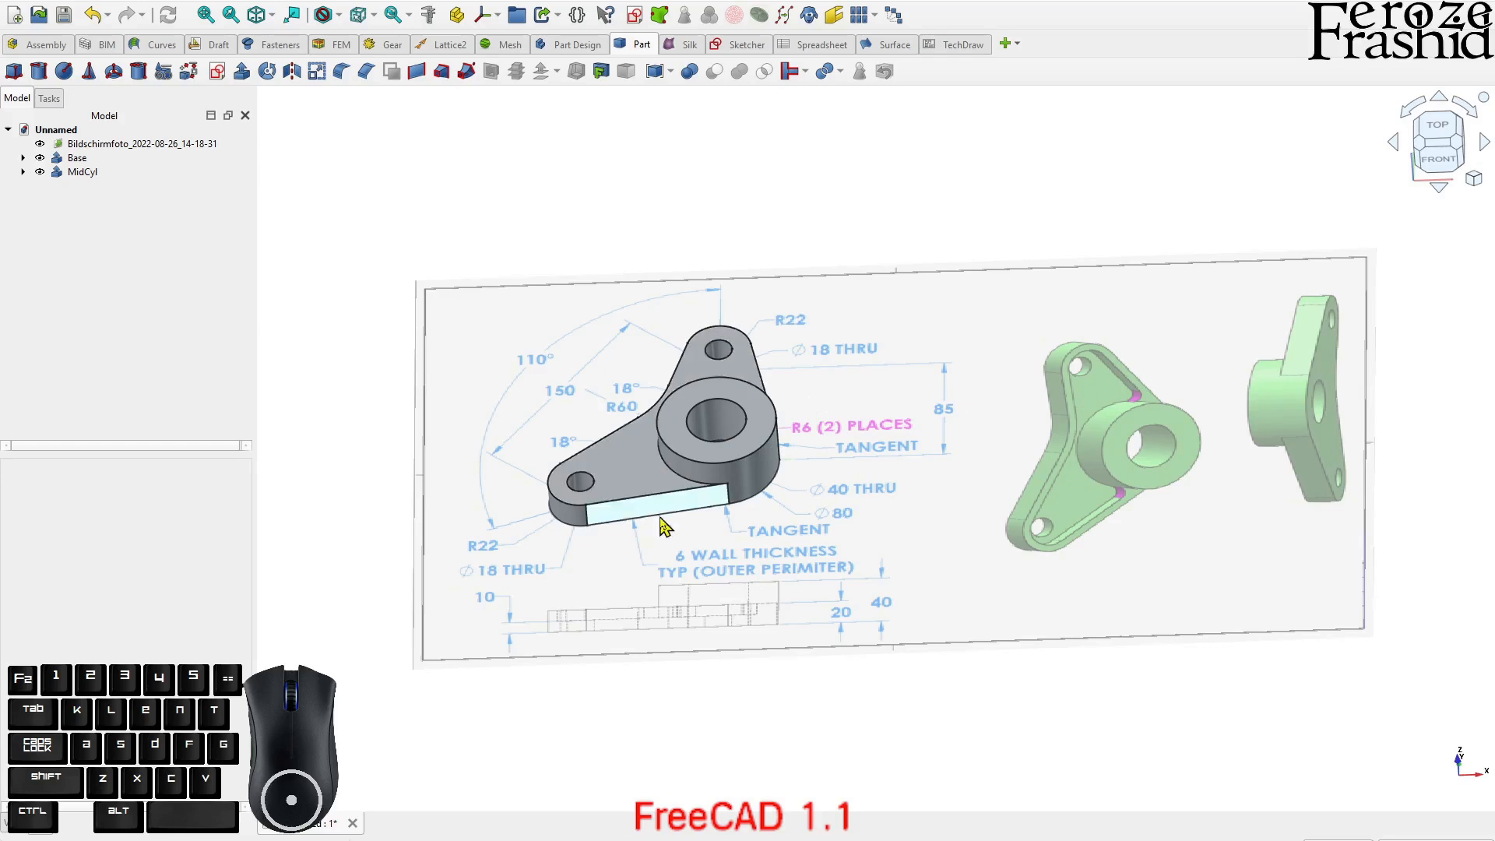
# - Attach a new sketch to the Base's top face as Plane face, draw a small circle near the lower arm's hole, and close it
pyautogui.click(630, 480)
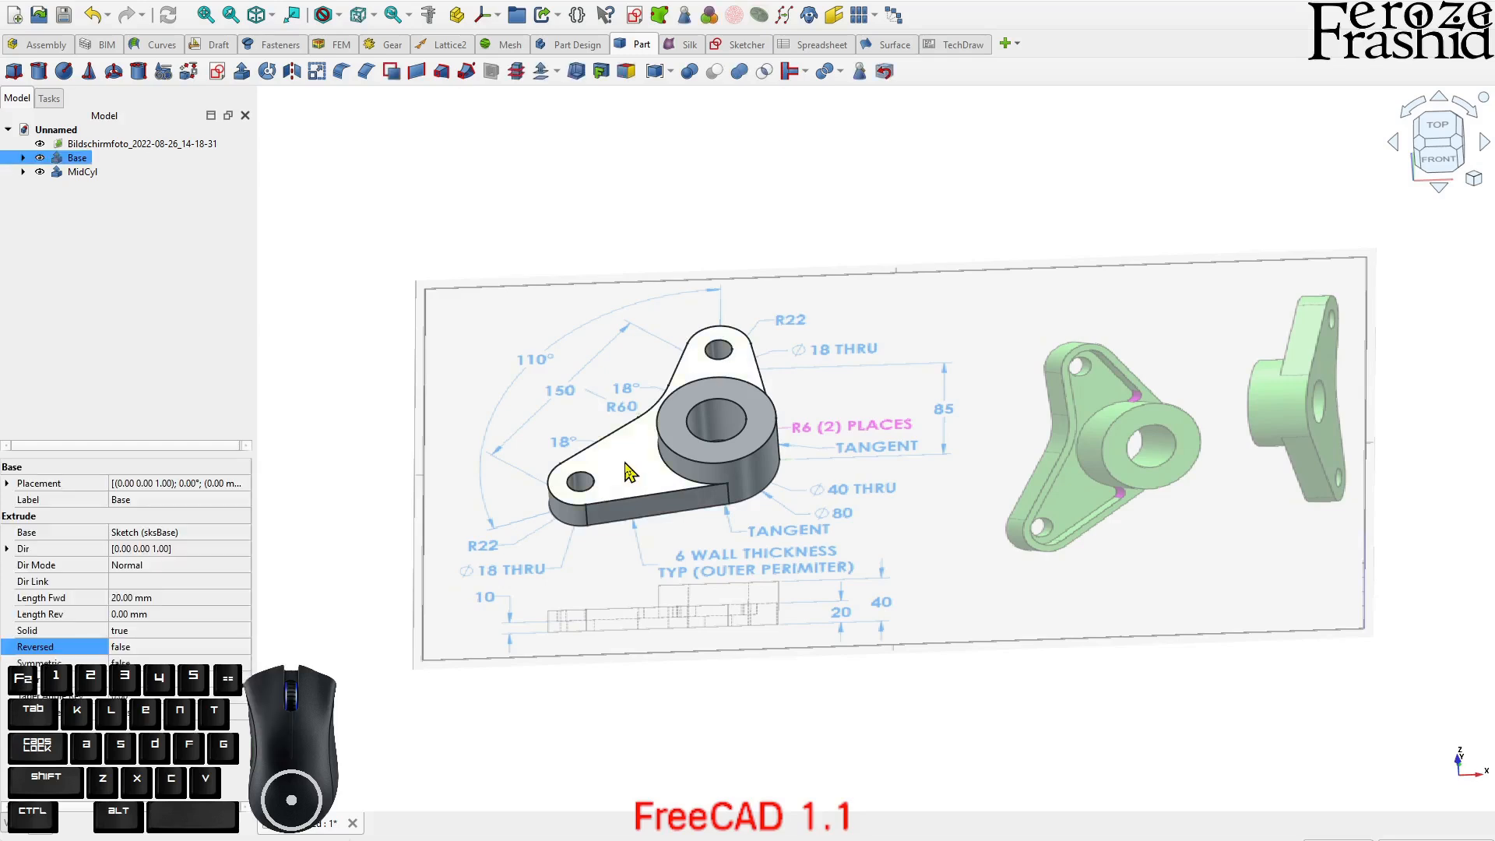
pyautogui.click(218, 73)
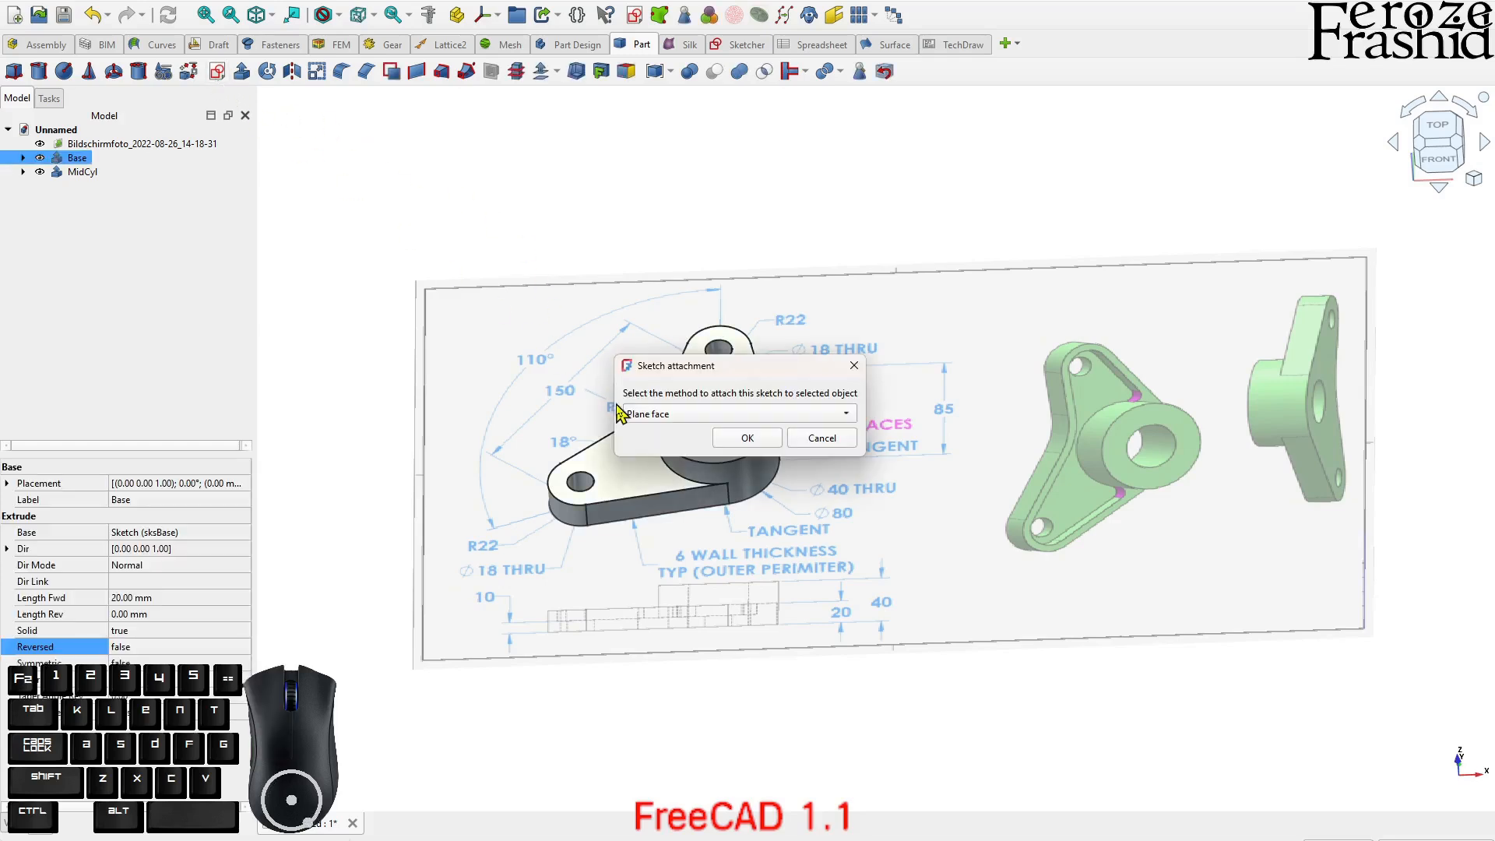
pyautogui.click(746, 437)
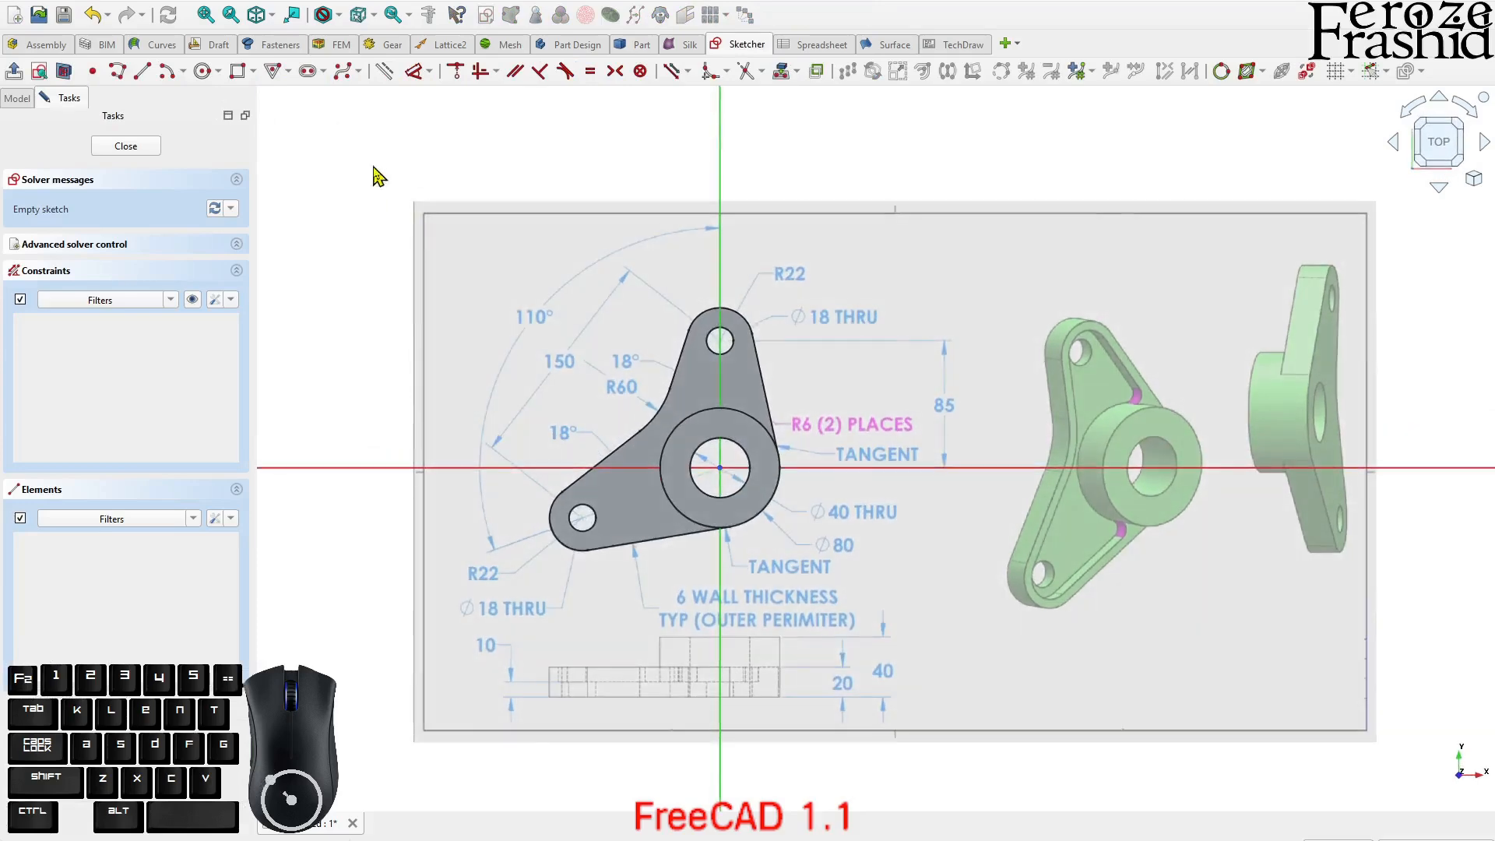
pyautogui.click(203, 72)
pyautogui.click(614, 495)
pyautogui.click(625, 496)
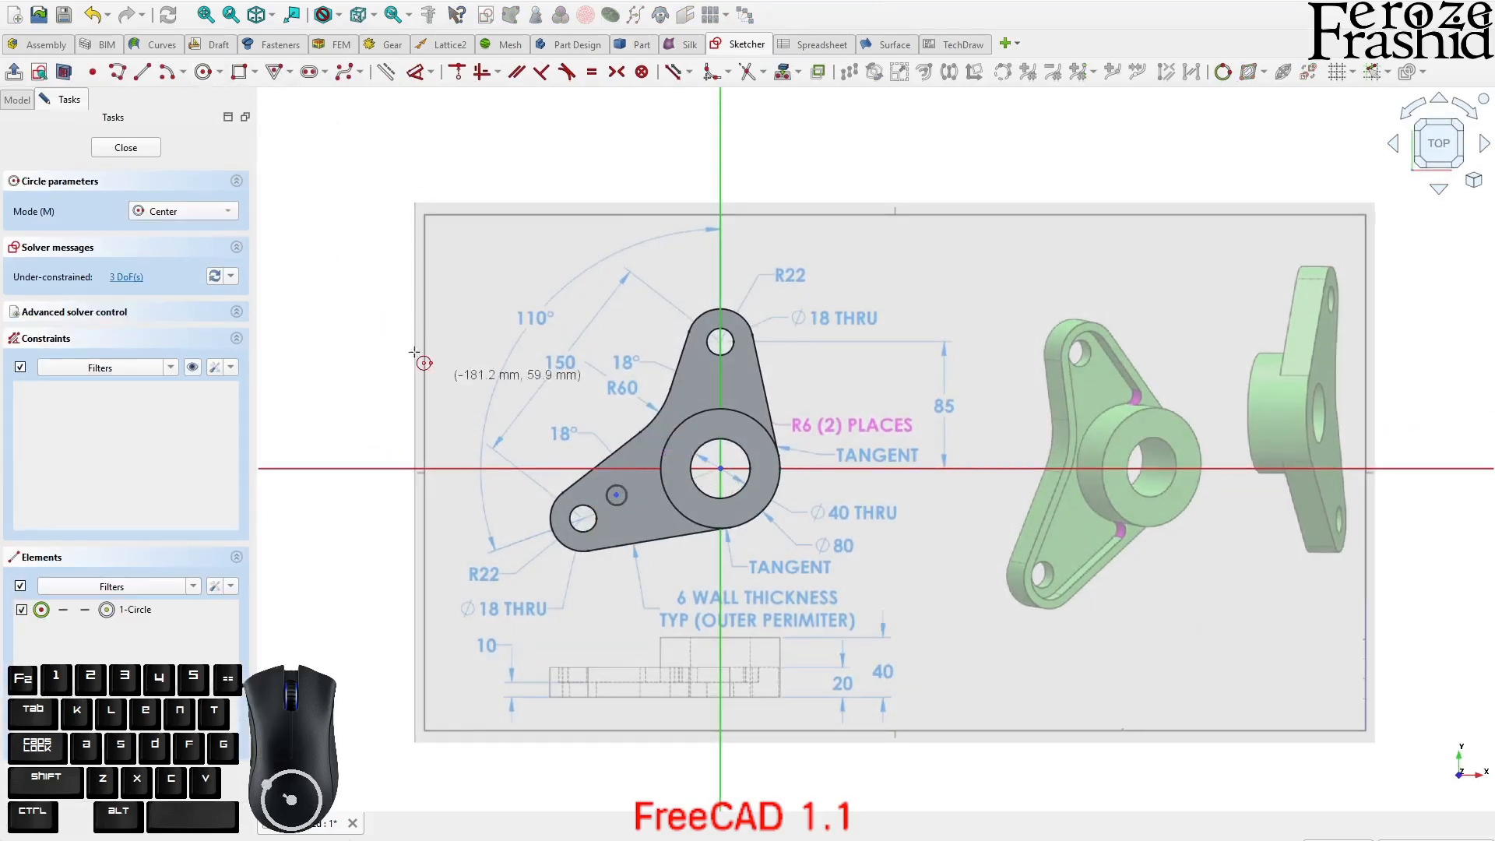
pyautogui.click(148, 152)
# - Inspect the small circle on the Base's top face, and delete its sketch
pyautogui.scroll(3, 638, 443)
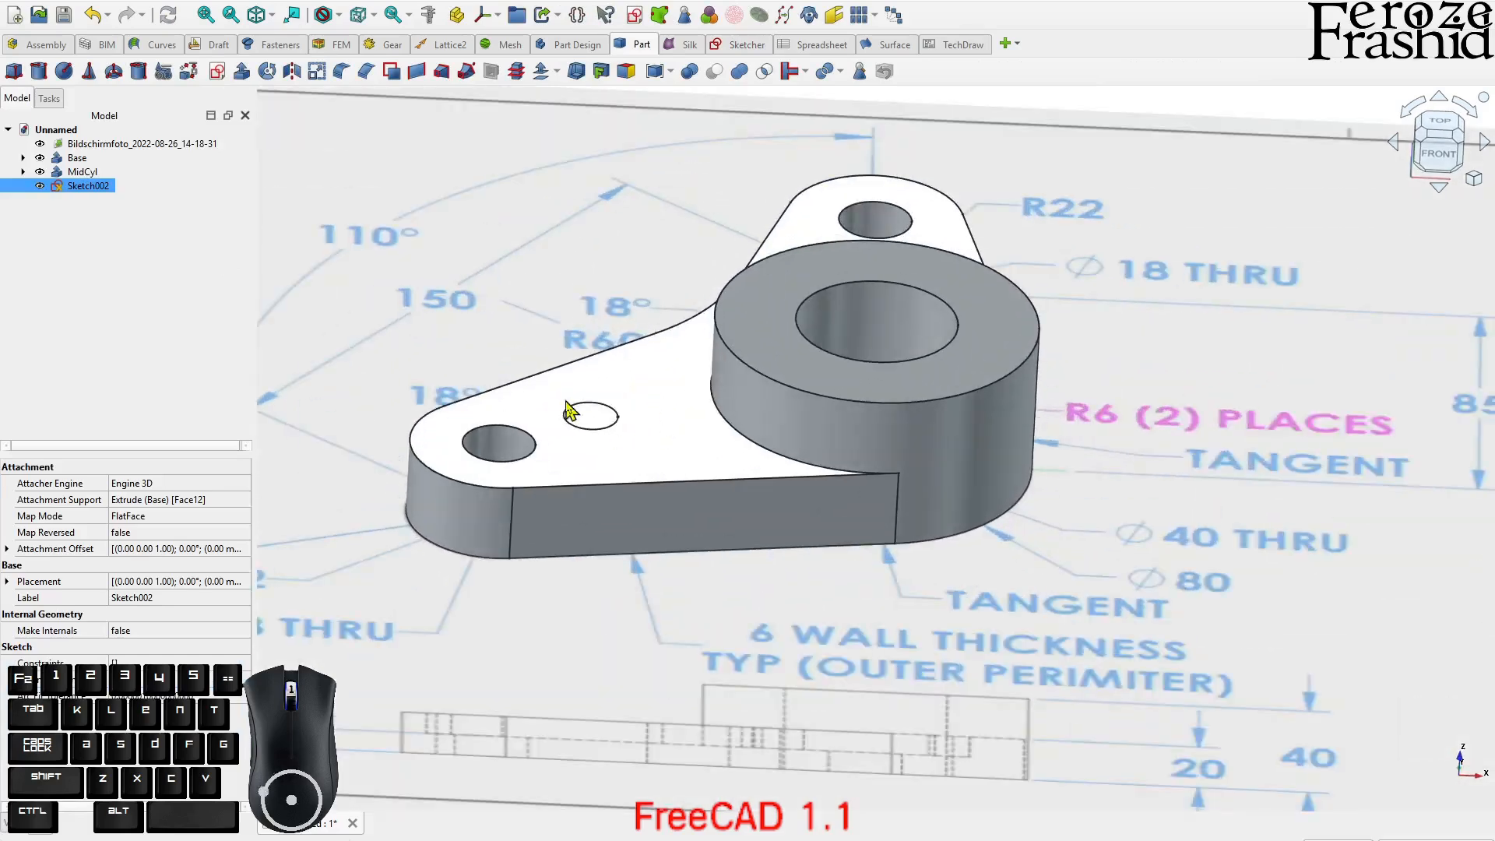
pyautogui.scroll(2, 585, 424)
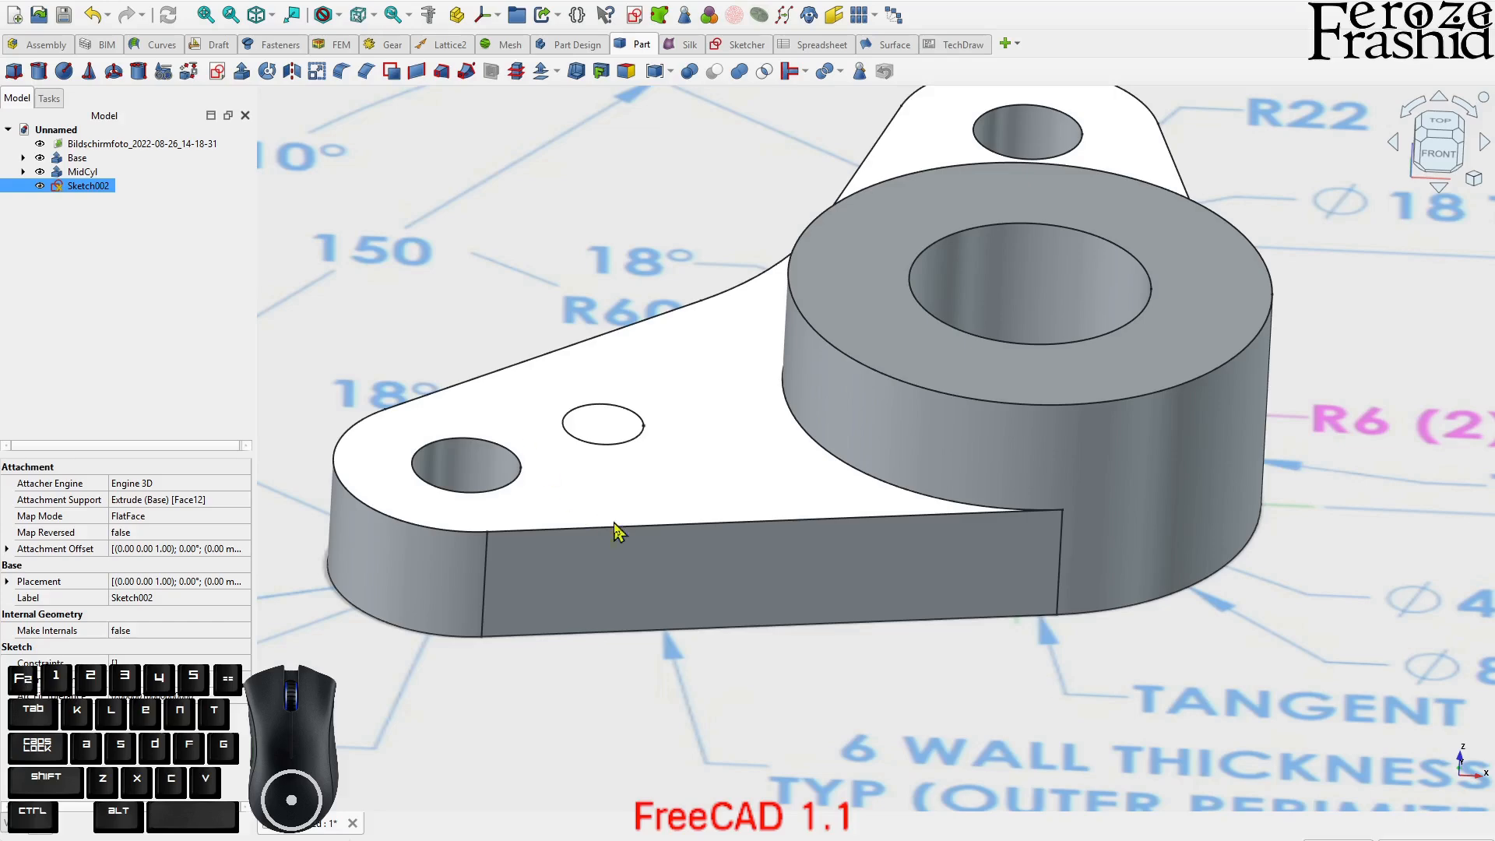
pyautogui.scroll(-3, 599, 525)
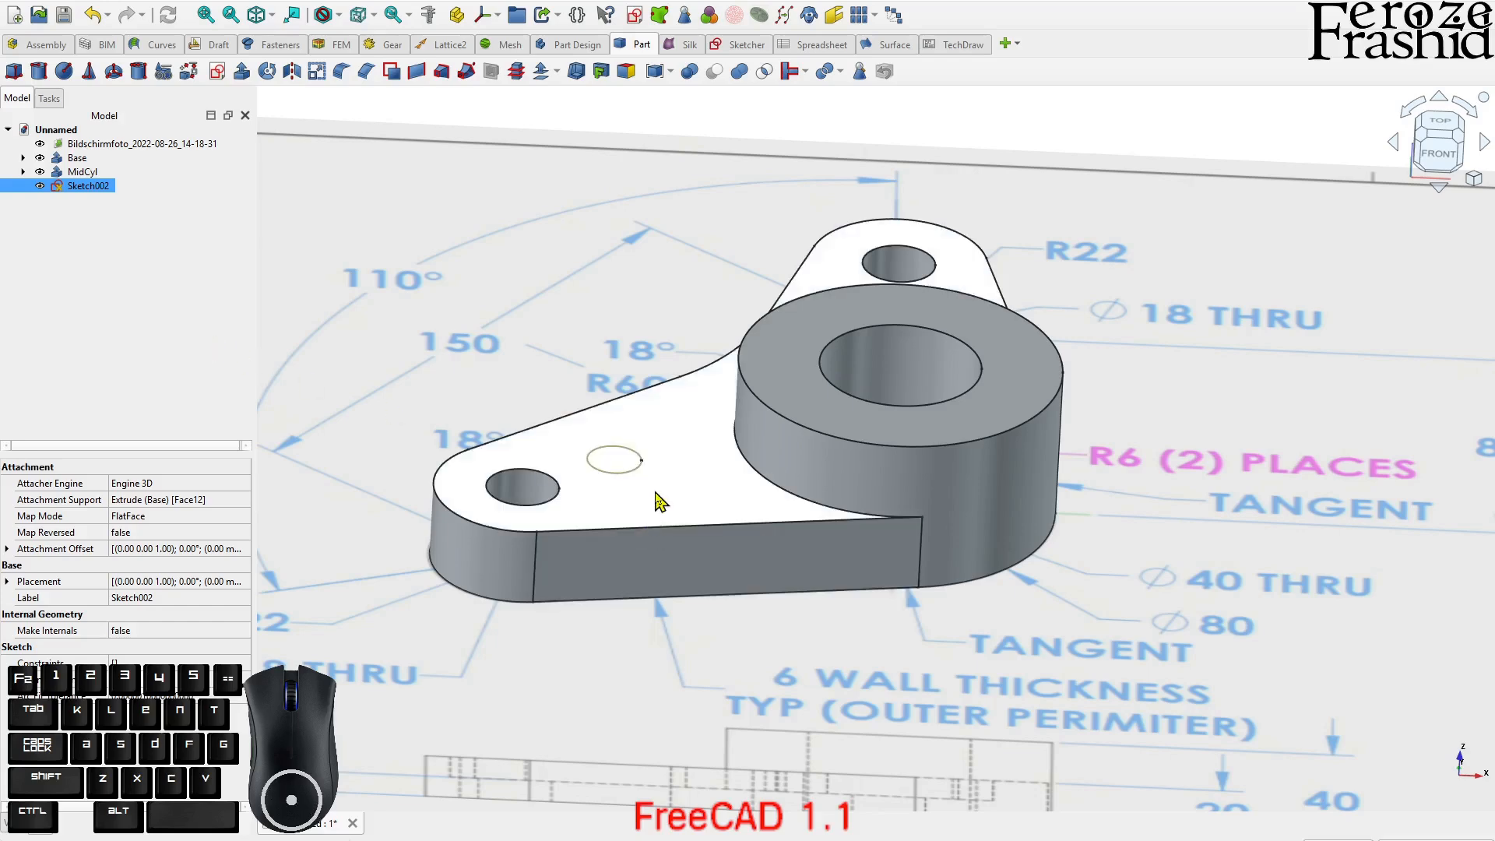
pyautogui.click(100, 188)
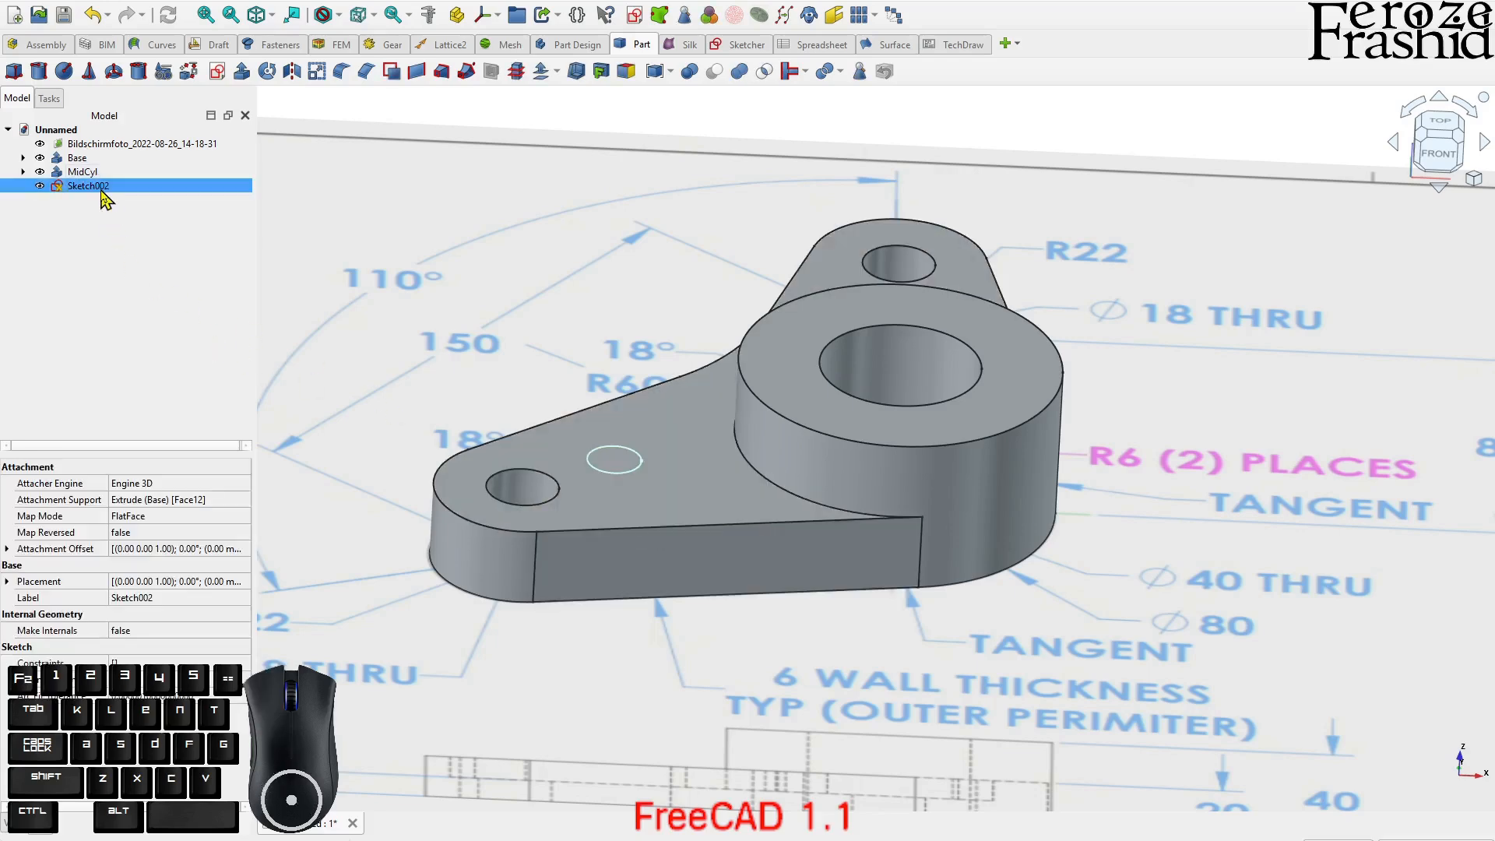
pyautogui.press('Delete')
pyautogui.scroll(-3, 624, 531)
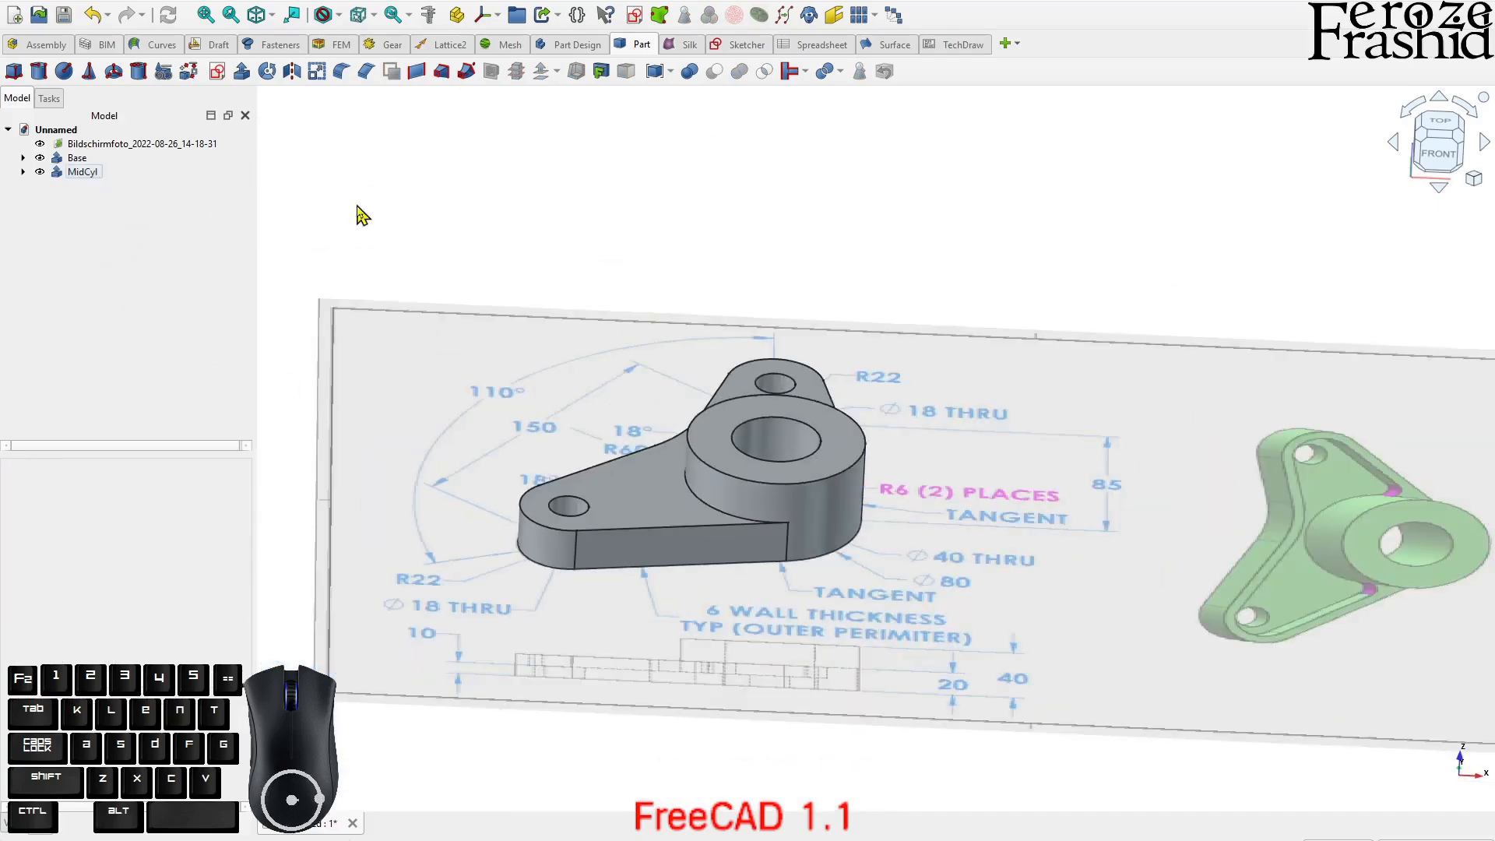
# - Create a new sketch on the XY plane with a 20 mm offset, check its height from the side, and return to the top view
pyautogui.click(217, 71)
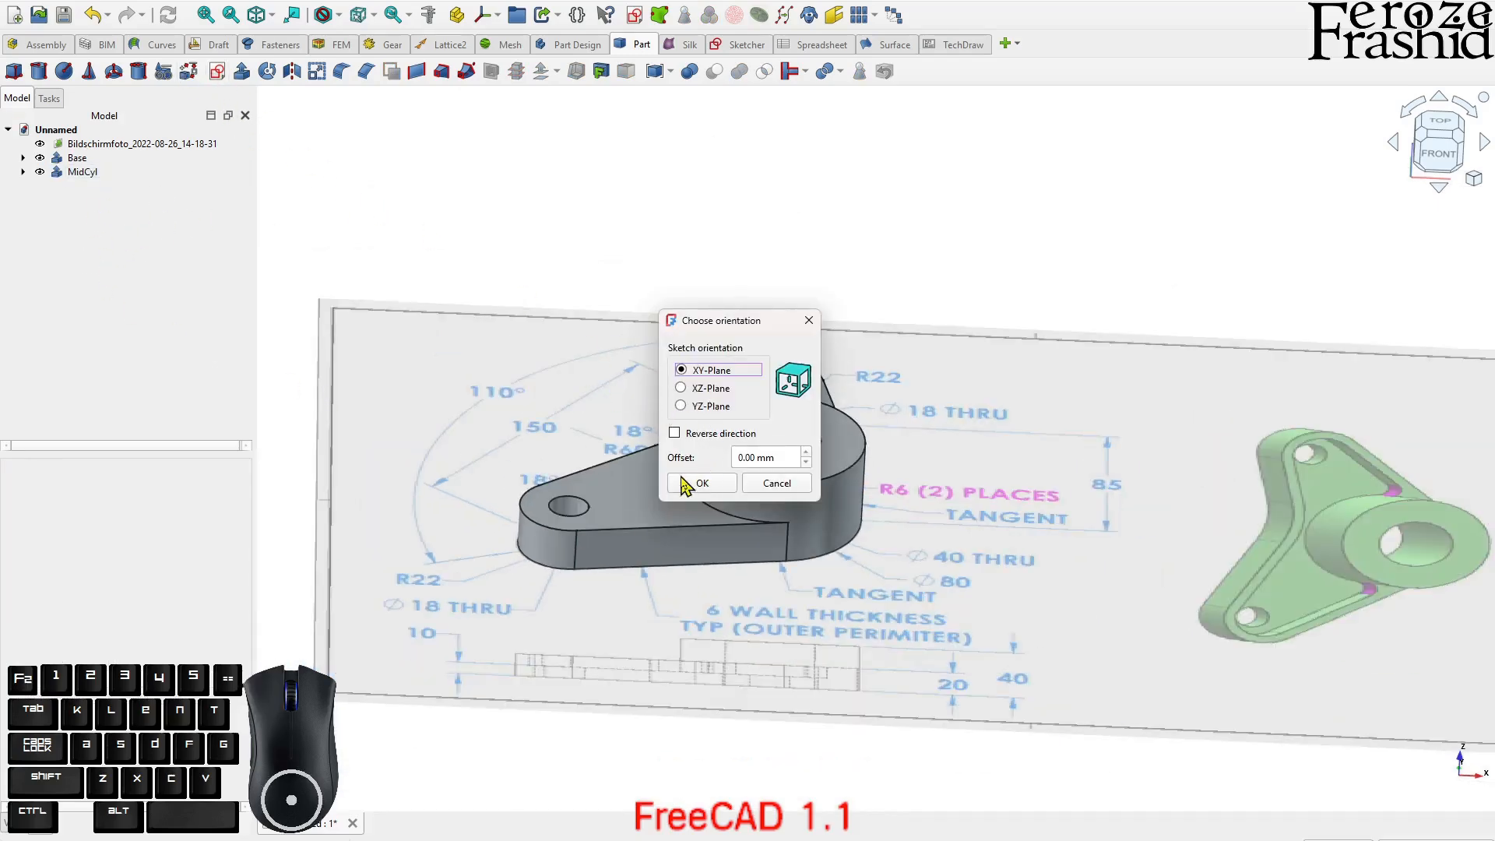
pyautogui.click(737, 457)
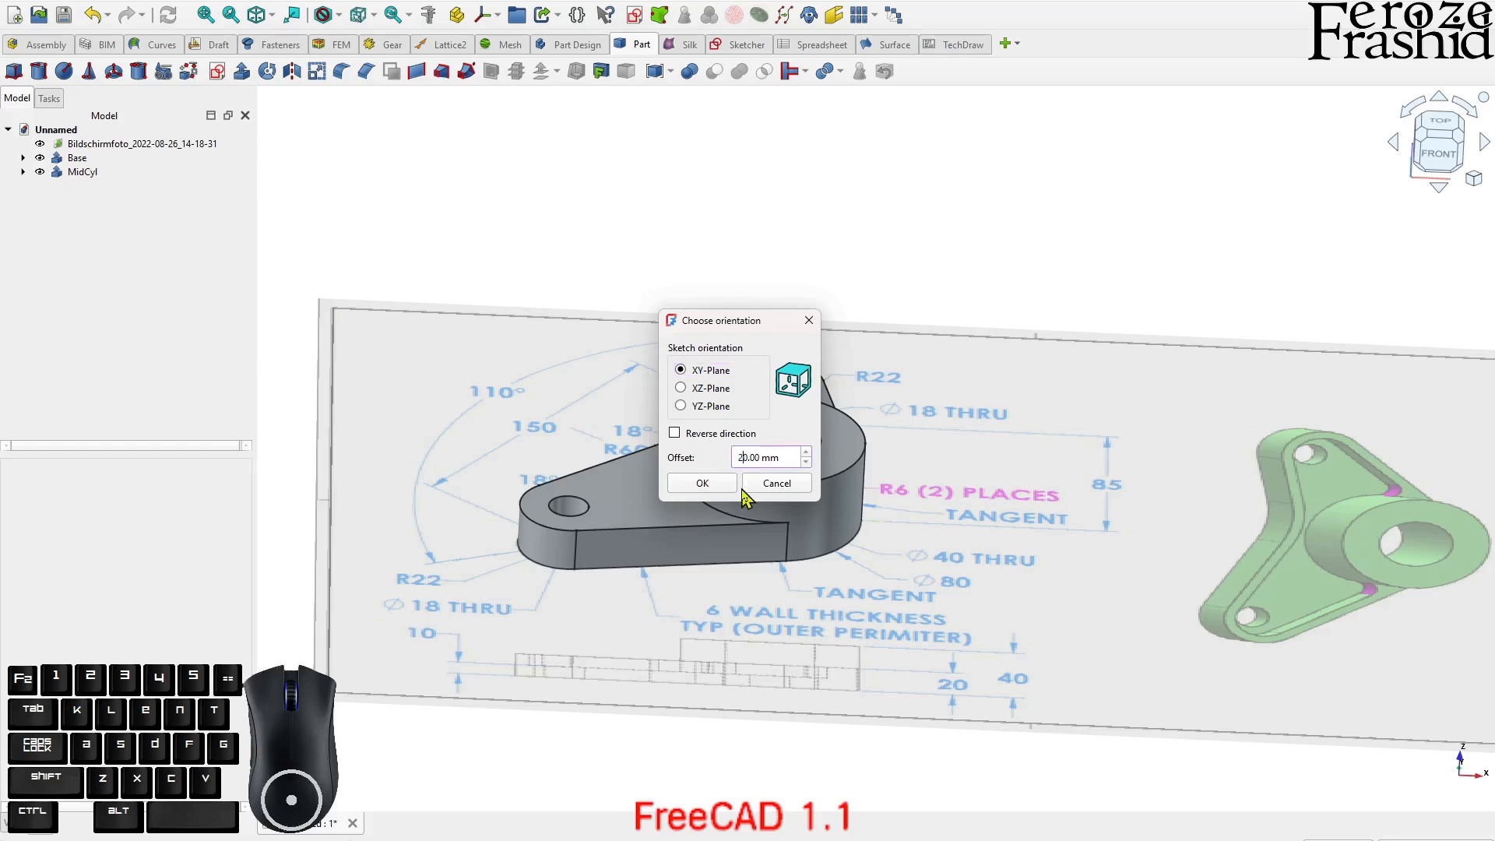
pyautogui.click(719, 487)
pyautogui.moveTo(693, 535)
pyautogui.mouseDown(button='middle')
pyautogui.moveTo(821, 507)
pyautogui.moveTo(852, 411)
pyautogui.mouseUp(button='middle')
pyautogui.moveTo(737, 531); pyautogui.dragTo(741, 461, button='middle')
pyautogui.moveTo(812, 504)
pyautogui.keyDown('ctrl'); pyautogui.mouseDown(button='middle')
pyautogui.moveTo(812, 479)
pyautogui.moveTo(790, 510)
pyautogui.mouseUp(button='middle'); pyautogui.keyUp('ctrl')
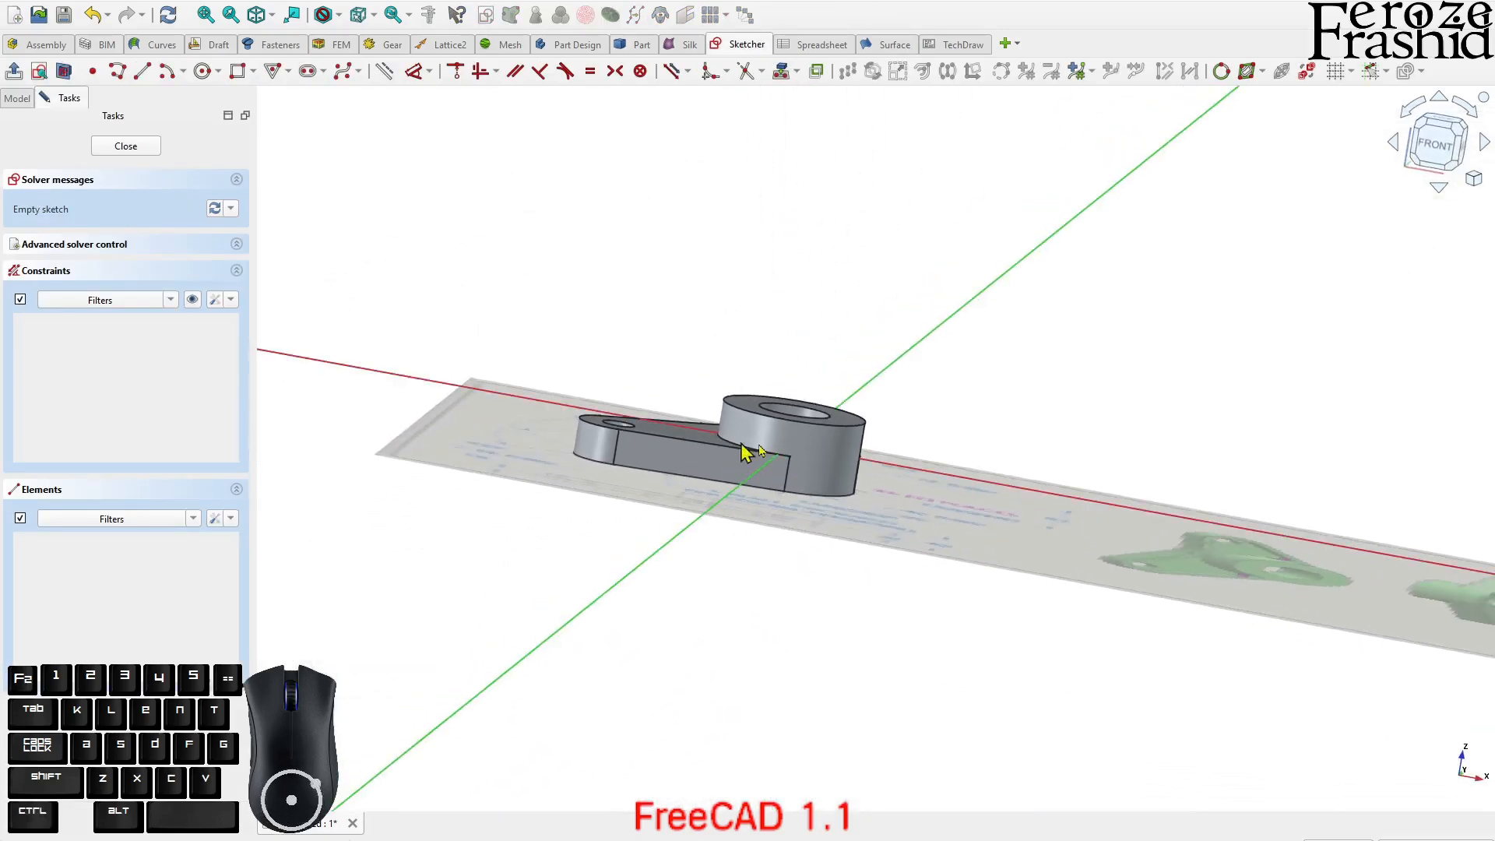
pyautogui.moveTo(919, 423); pyautogui.dragTo(946, 558, button='middle')
pyautogui.click(1443, 128)
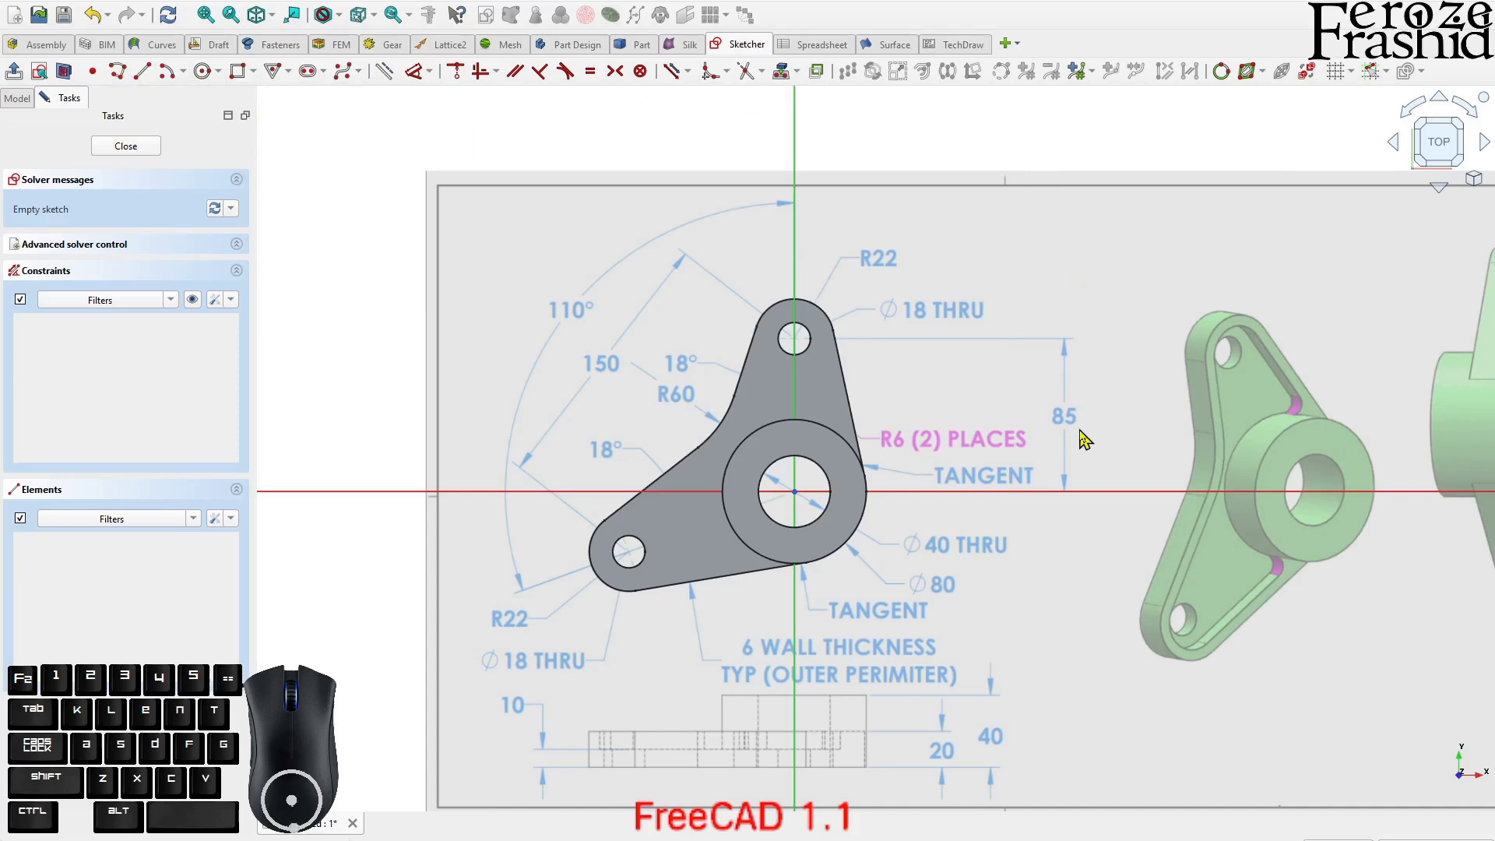
# - Hide the MidCyl extrusion, check the remaining arm plate at an angle, and return to the top view
pyautogui.click(17, 98)
pyautogui.click(70, 131)
pyautogui.click(82, 172)
pyautogui.press('space')
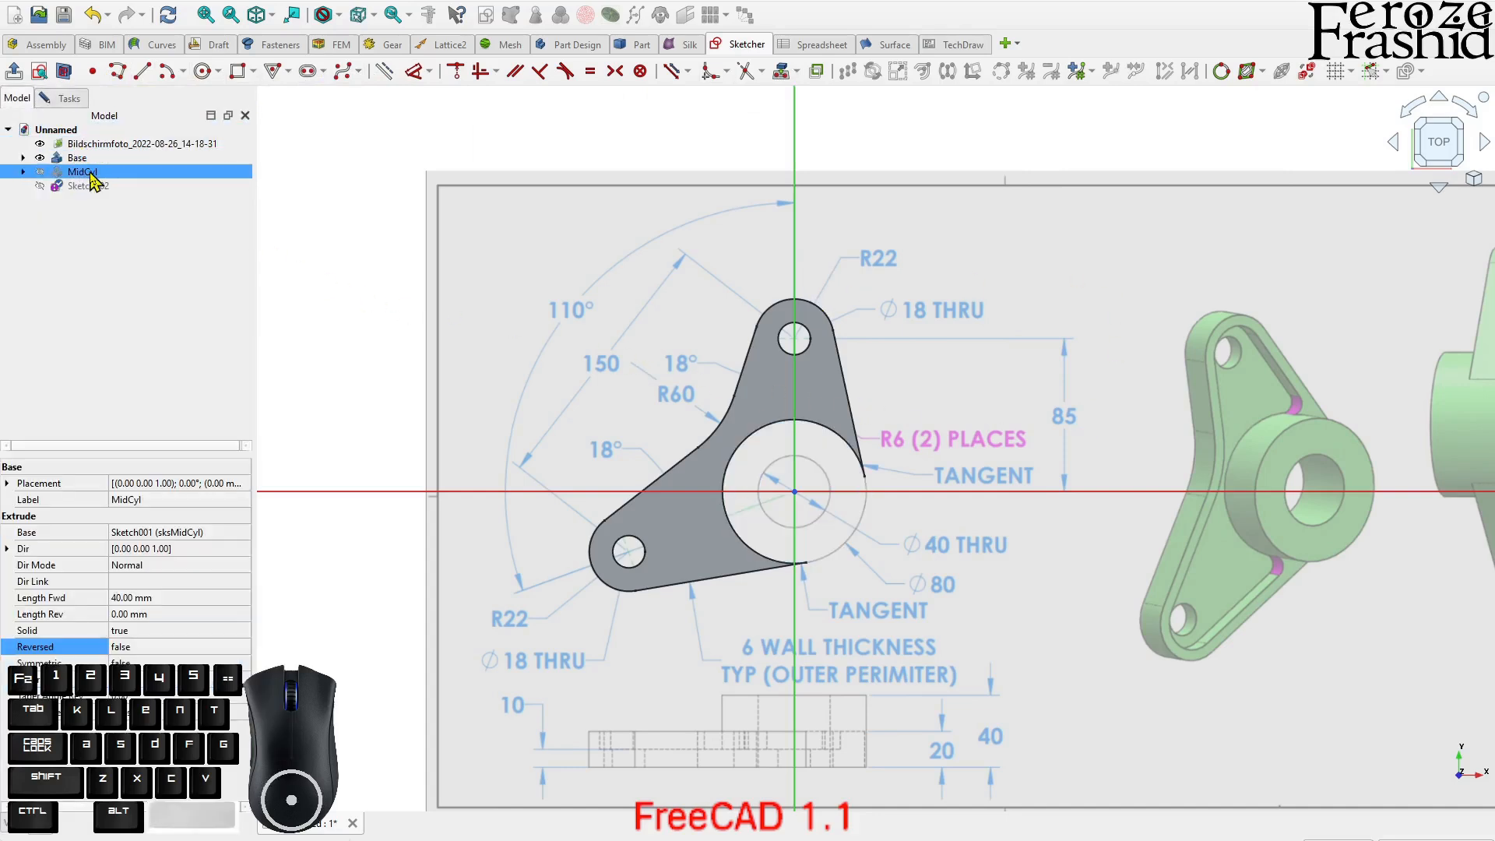
pyautogui.moveTo(1088, 358); pyautogui.dragTo(1090, 299, button='middle')
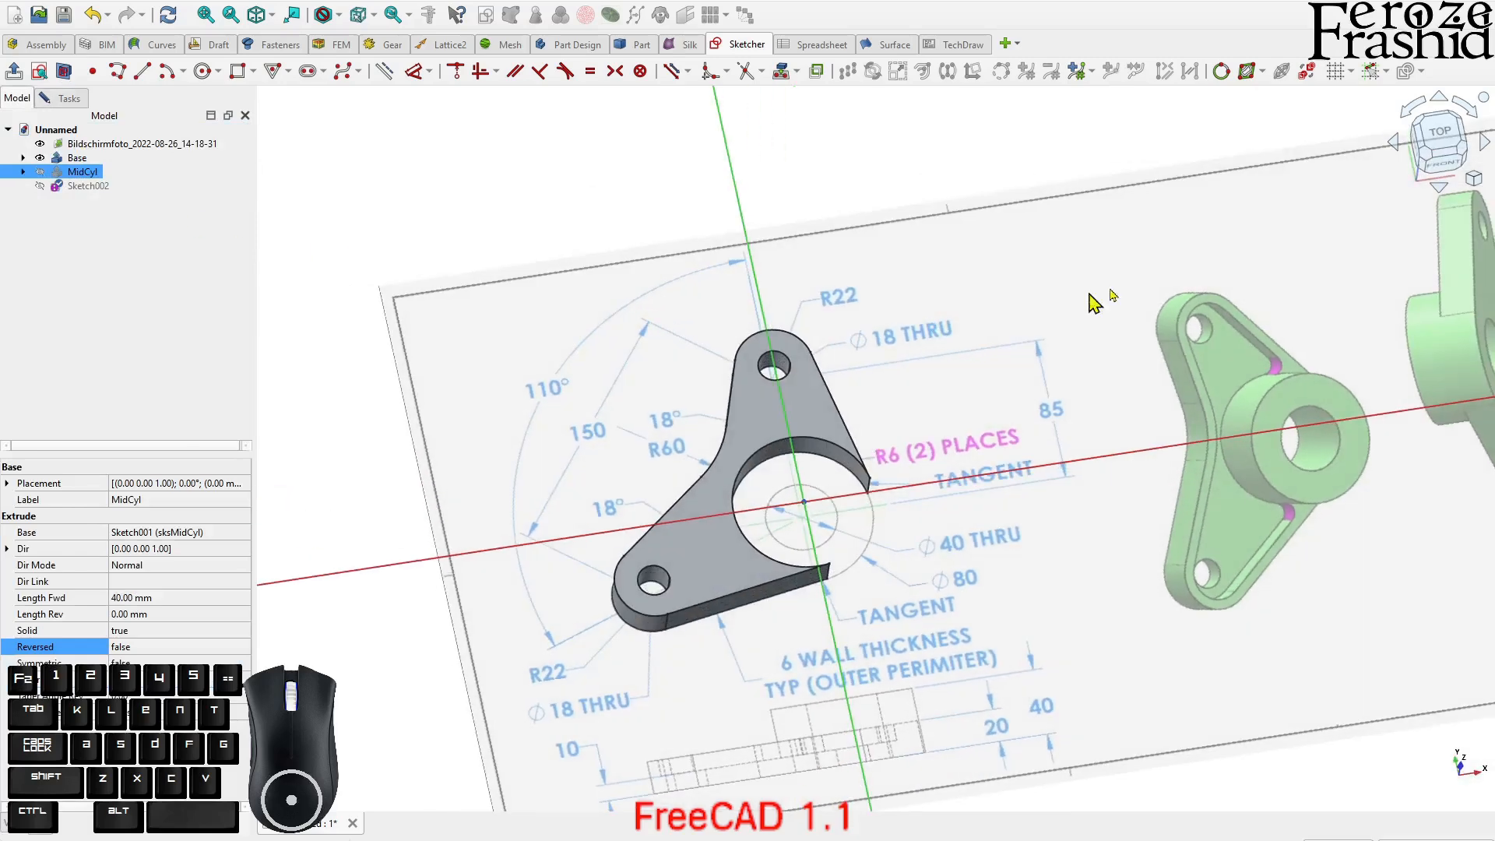
pyautogui.click(1441, 134)
# - Hide the Base extrusion and show its sketch sksBase instead
pyautogui.click(86, 144)
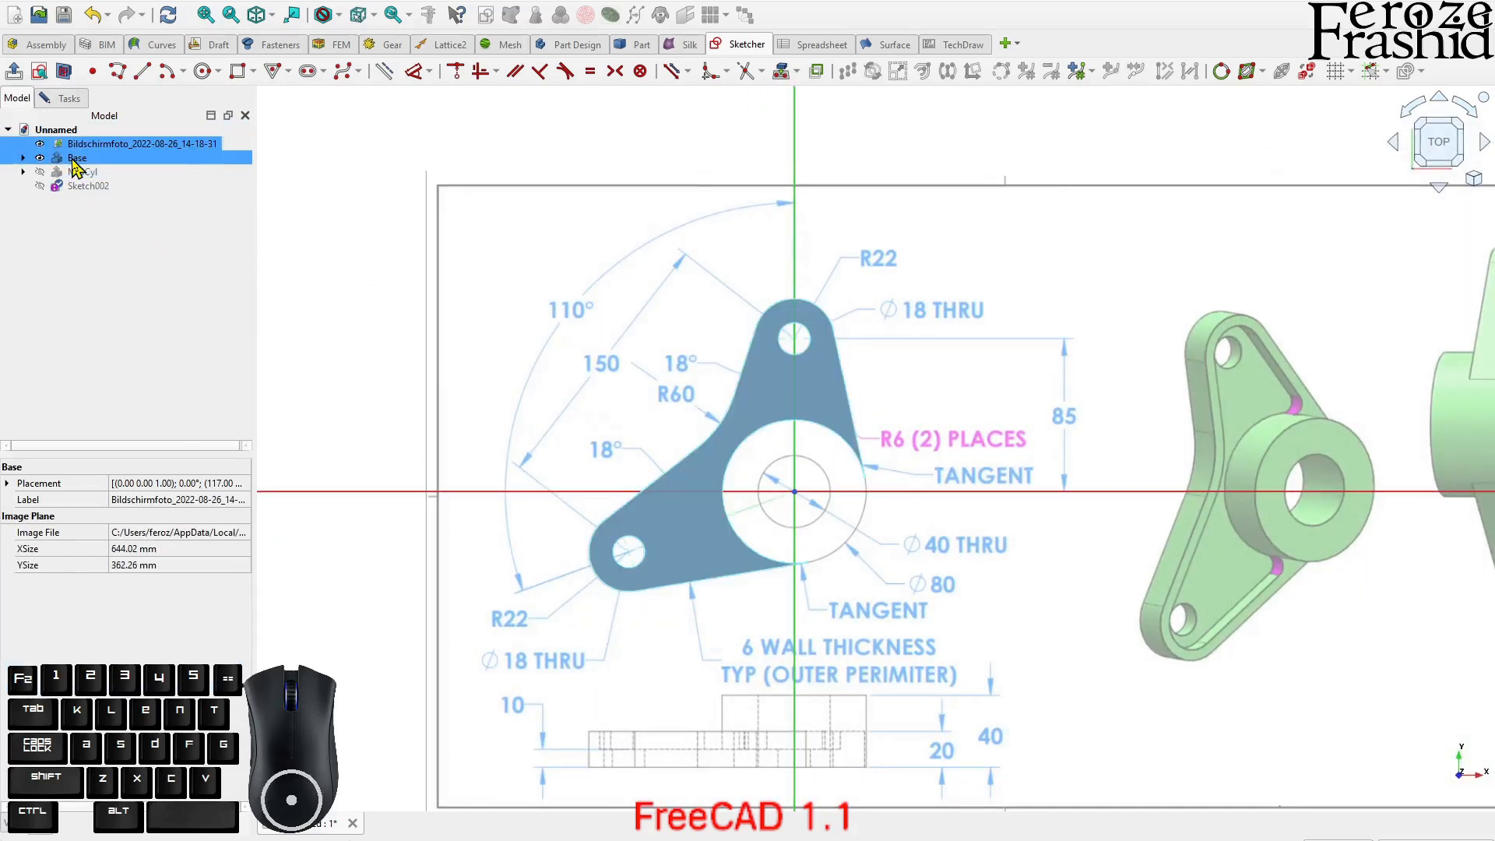
pyautogui.click(75, 158)
pyautogui.press('space')
pyautogui.click(23, 158)
pyautogui.click(95, 172)
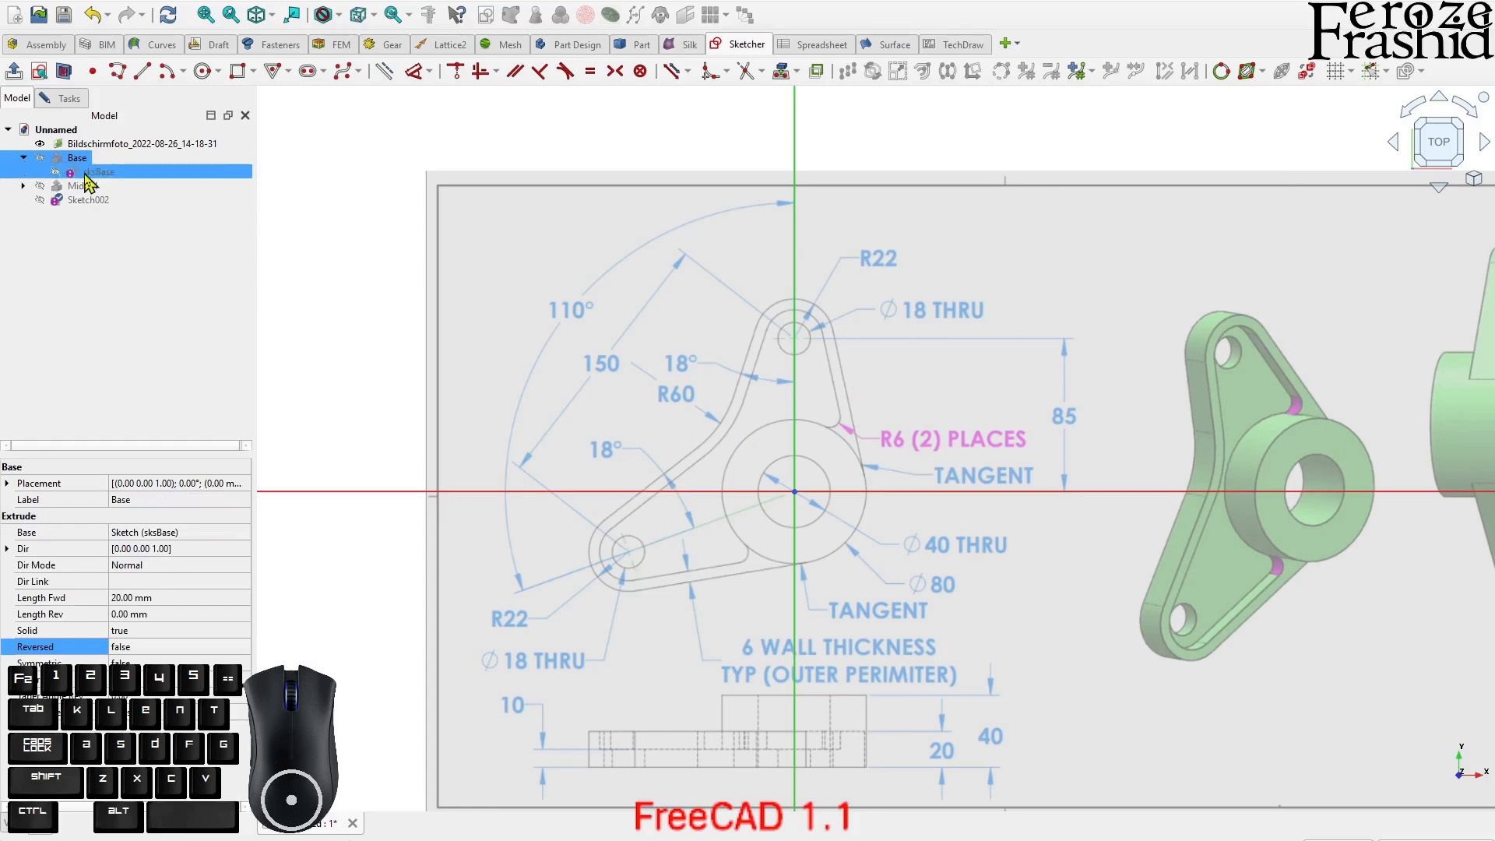
pyautogui.press('space')
pyautogui.moveTo(996, 433); pyautogui.dragTo(1010, 364, button='middle')
pyautogui.click(1006, 361)
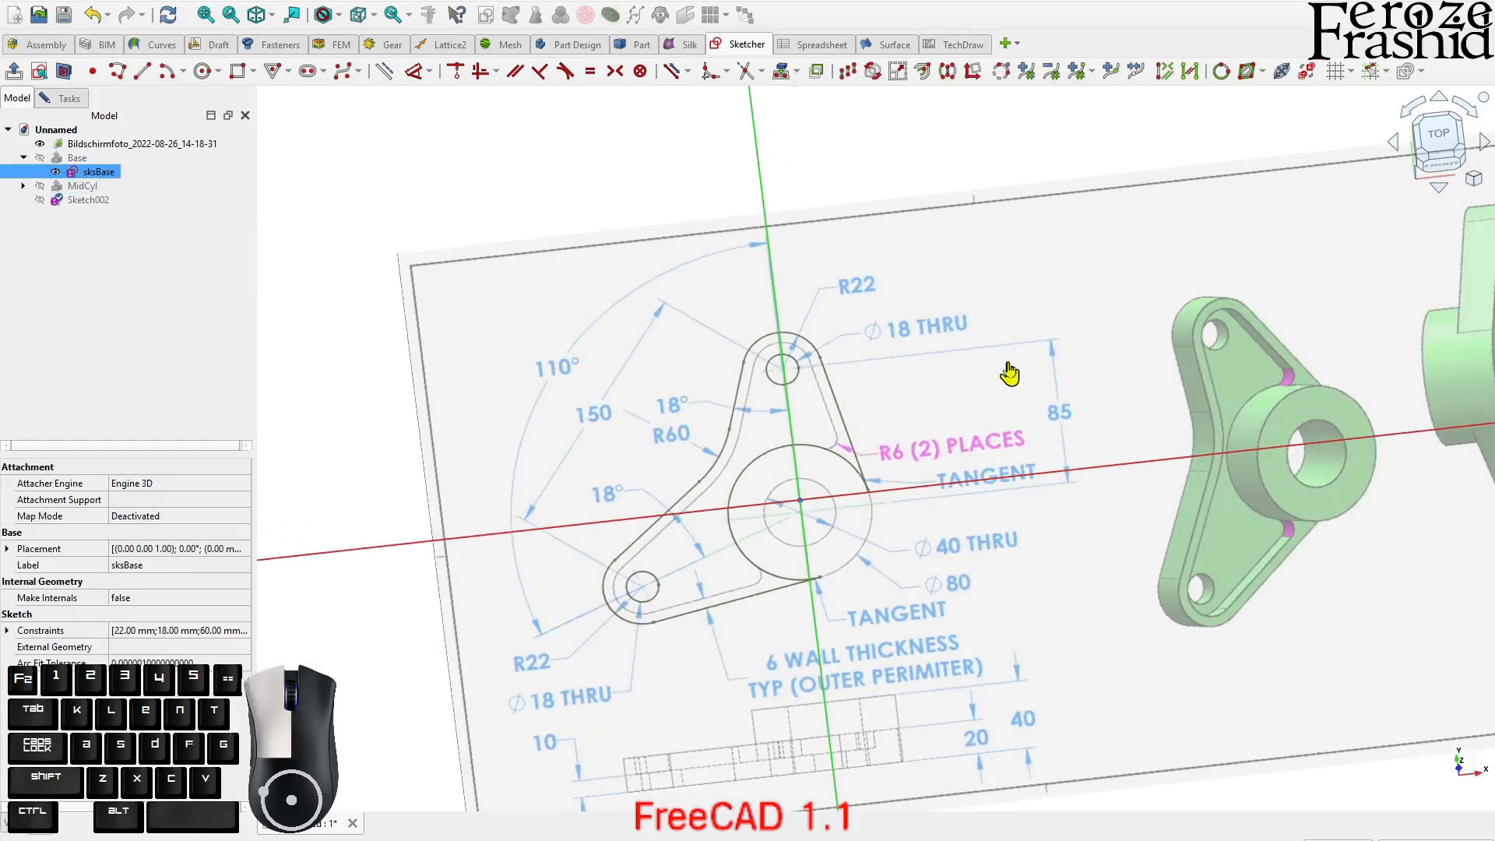
# - Hide the drawing image so only the sksBase outline is shown, and tilt the view to separate the sketch planes
pyautogui.click(168, 144)
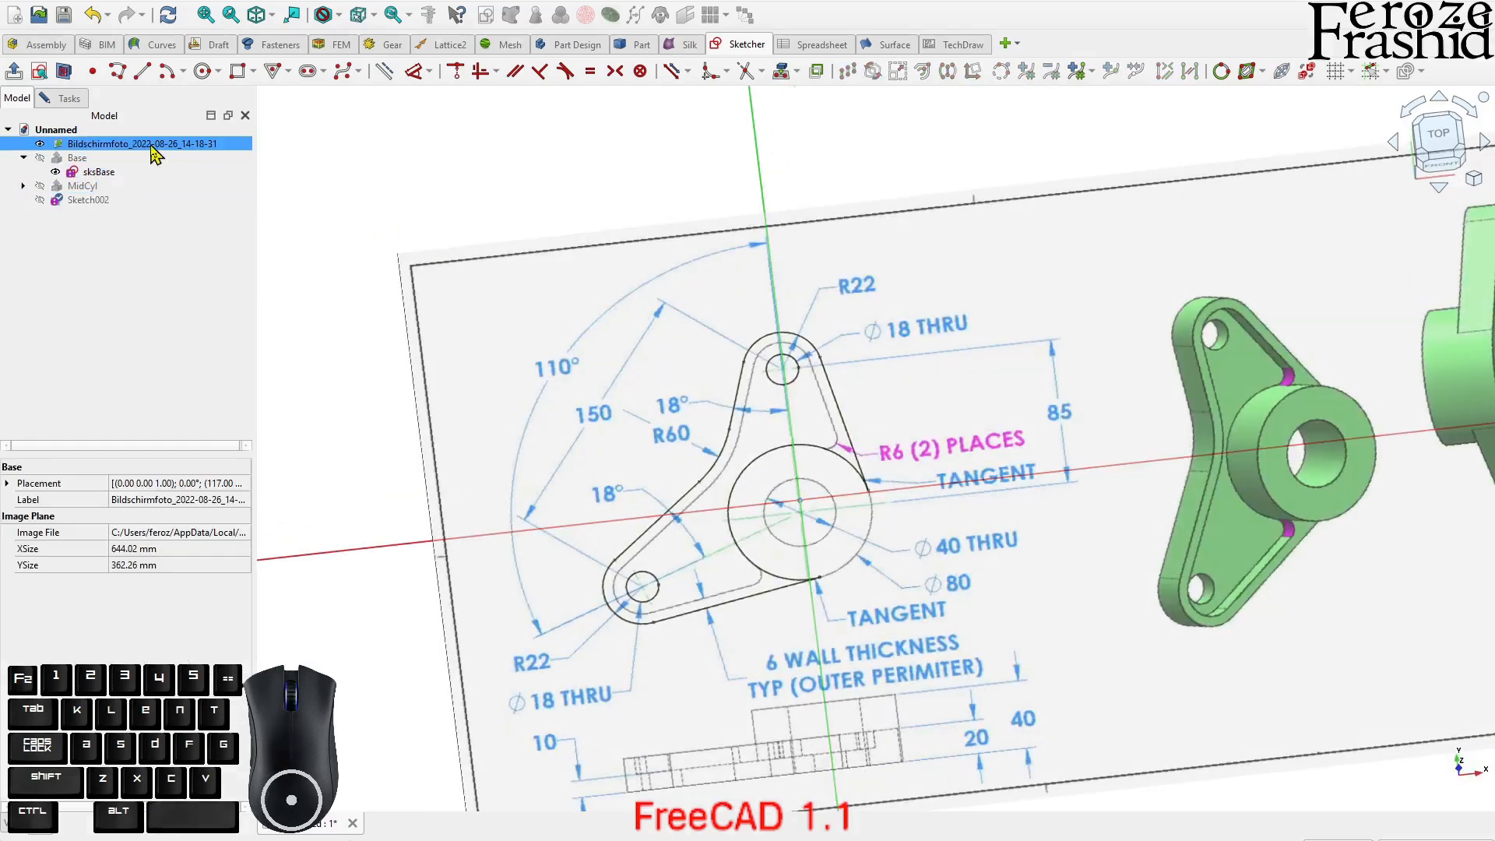
pyautogui.press('space')
pyautogui.moveTo(944, 393); pyautogui.dragTo(1054, 505, button='middle')
pyautogui.click(1436, 144)
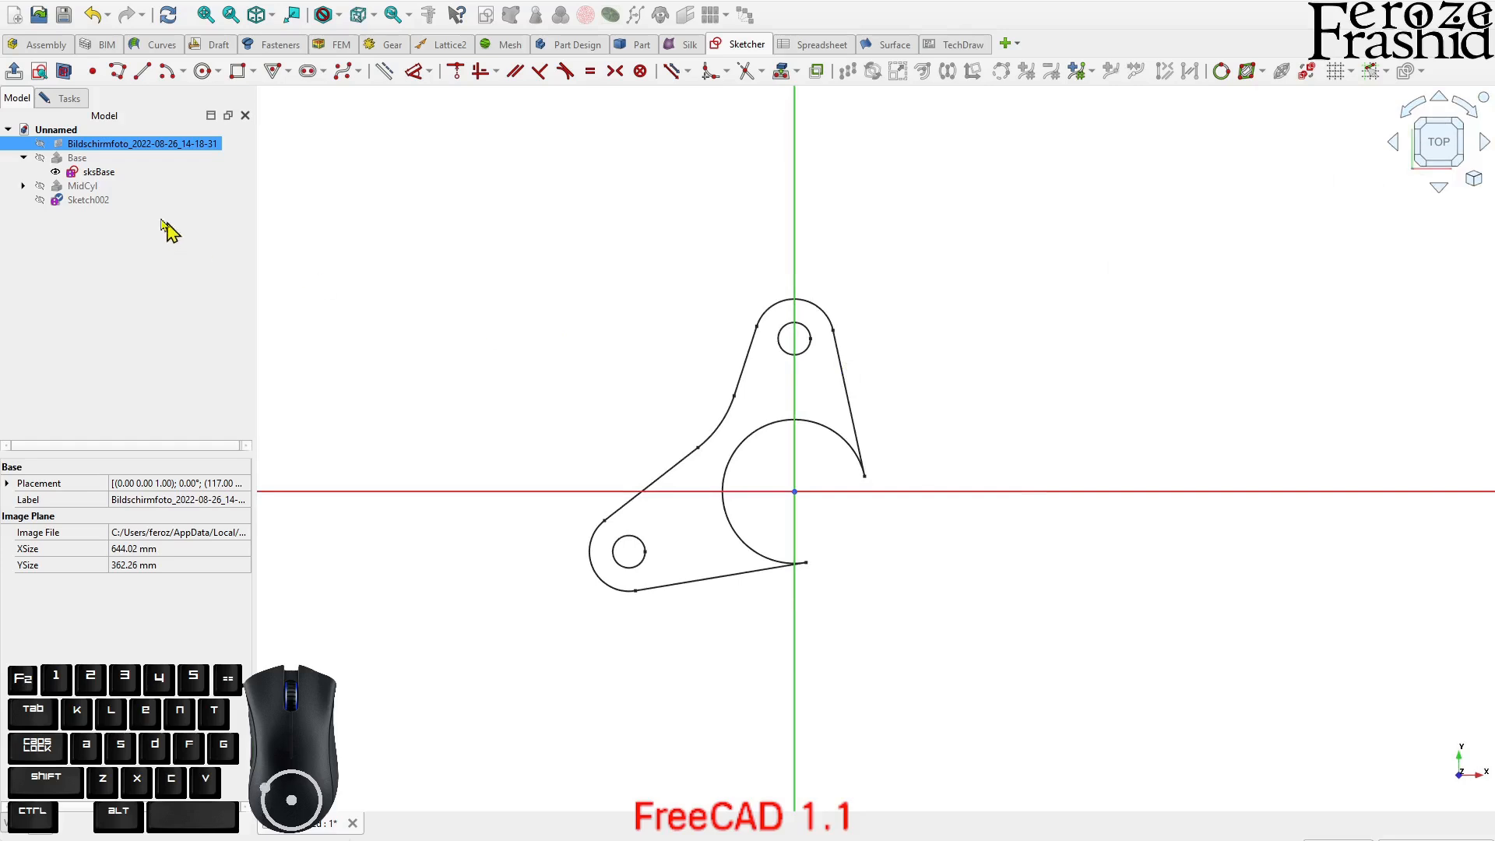
pyautogui.keyDown('ctrl'); pyautogui.click(92, 158); pyautogui.keyUp('ctrl')
pyautogui.click(91, 145)
pyautogui.moveTo(844, 468); pyautogui.dragTo(850, 387, button='middle')
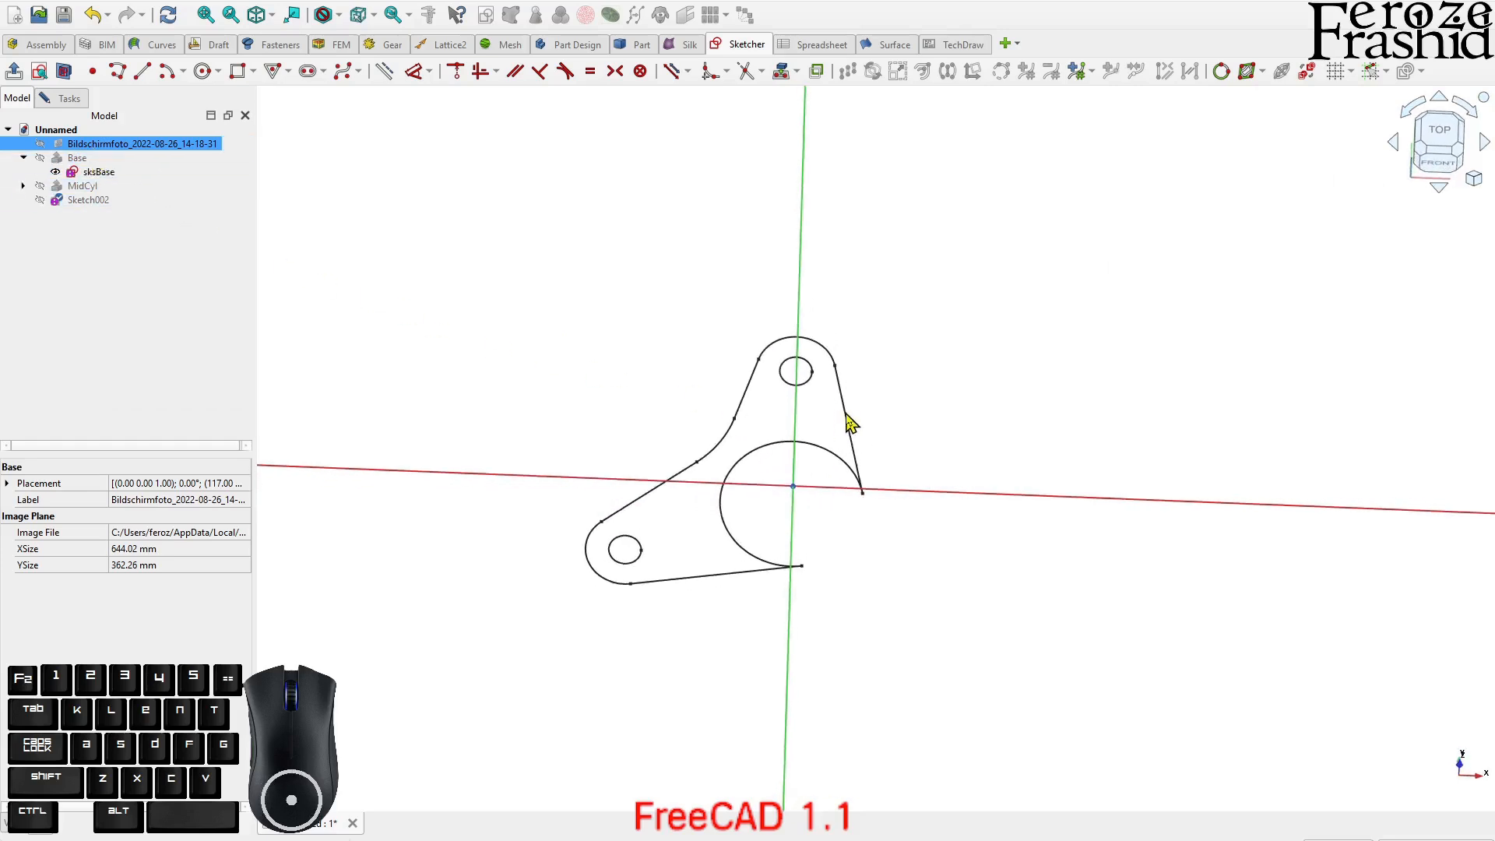
pyautogui.click(899, 262)
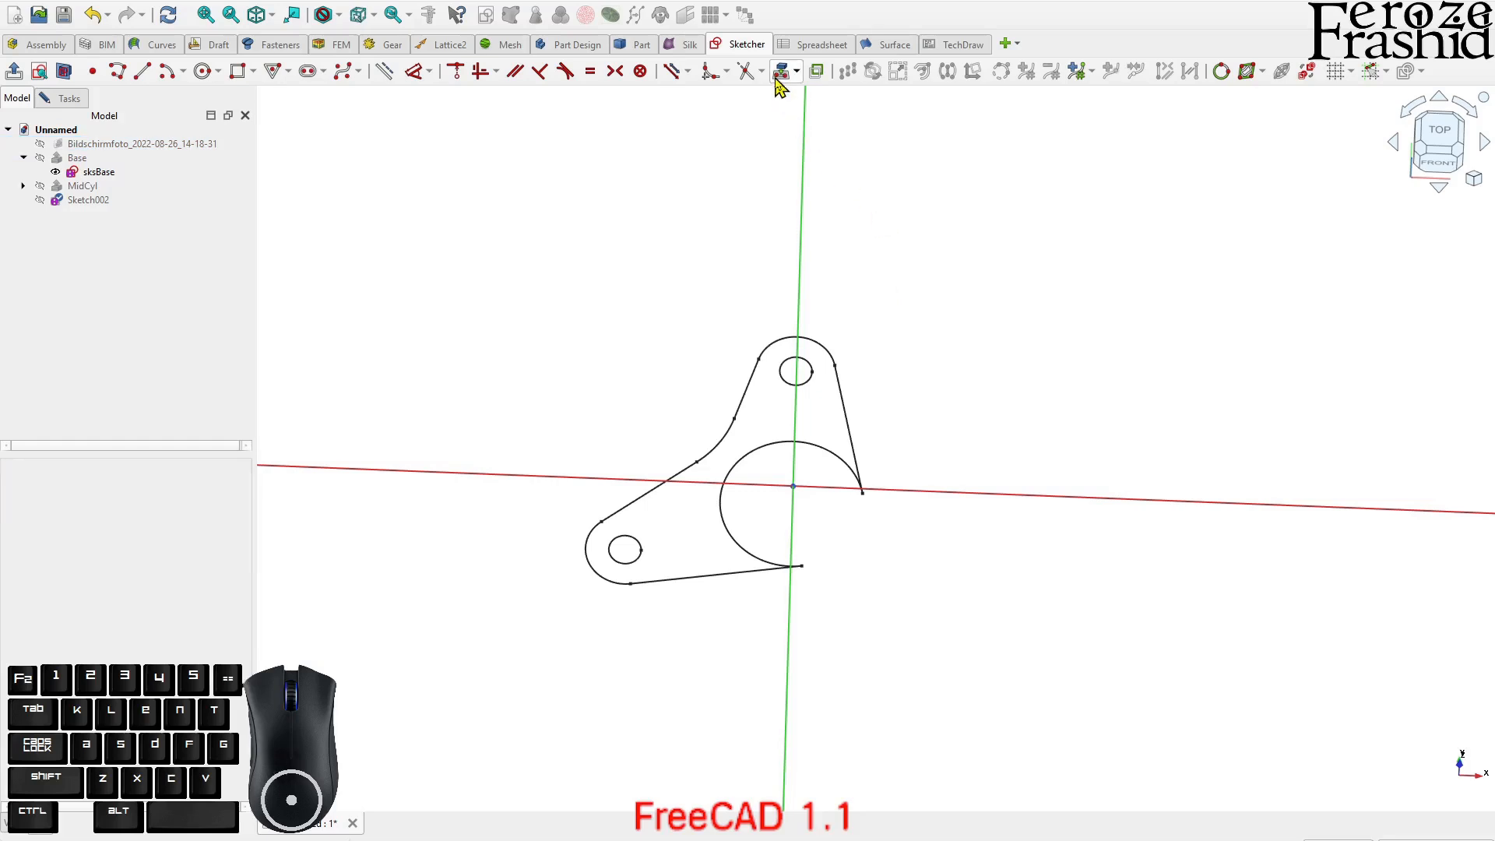
# - Project both arm-end arcs, the two outer tangent lines and the R60 arc of sksBase as external geometry, and hide sksBase
pyautogui.click(782, 72)
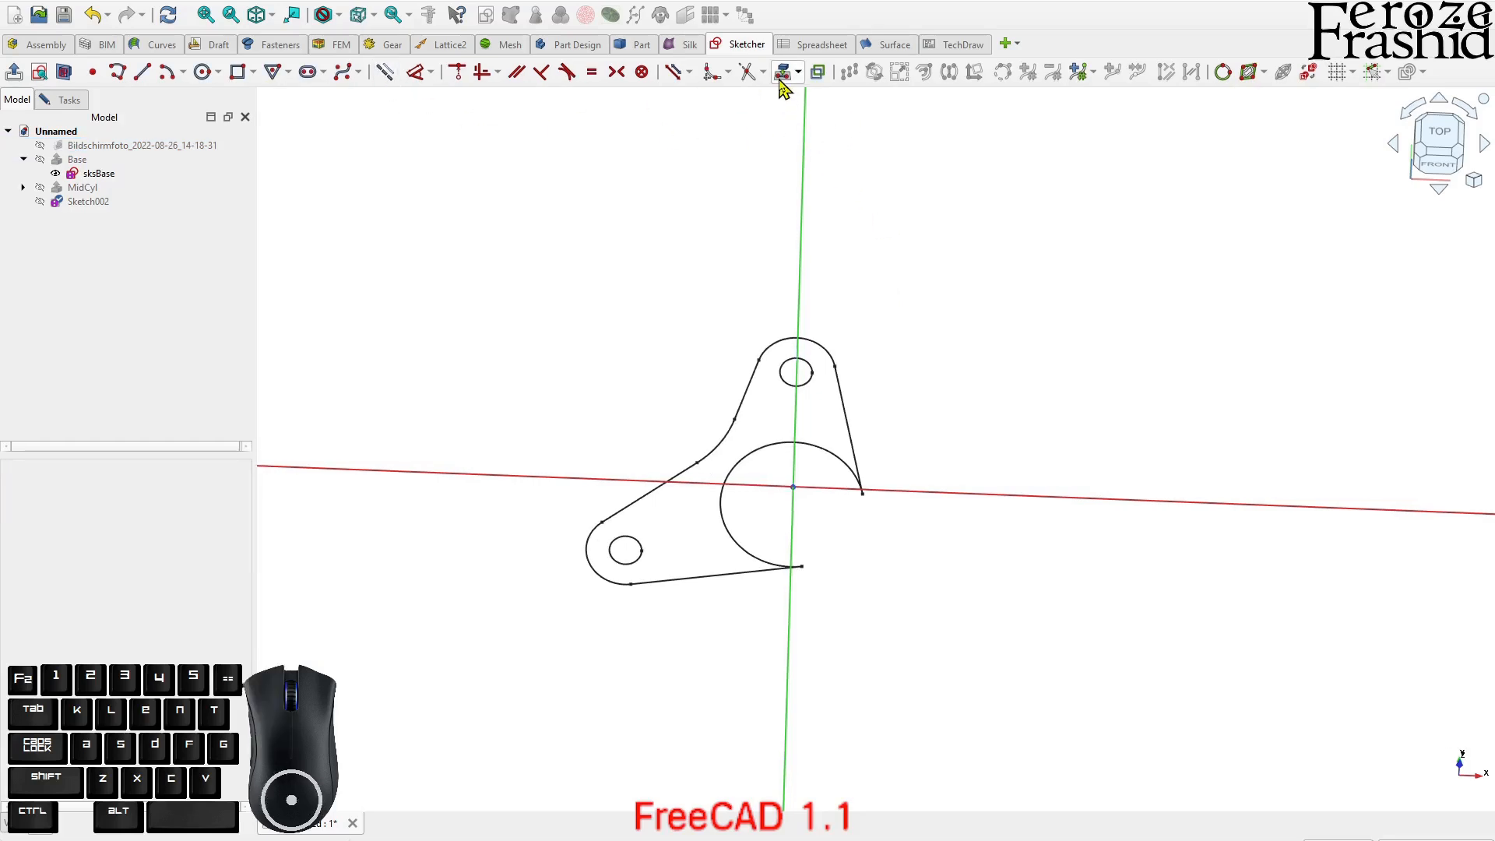
pyautogui.click(831, 354)
pyautogui.click(840, 396)
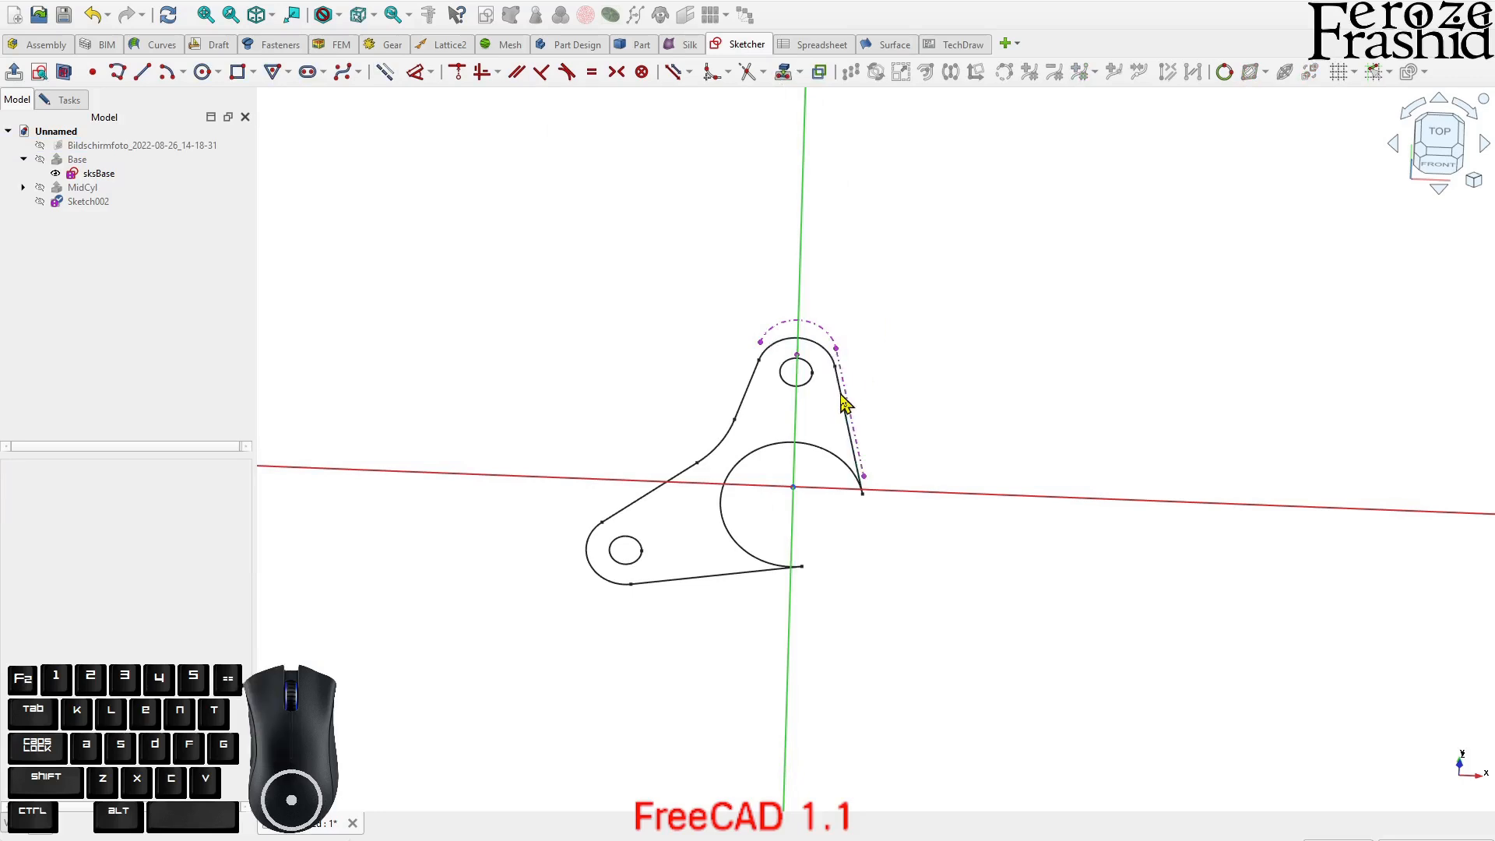
pyautogui.click(724, 577)
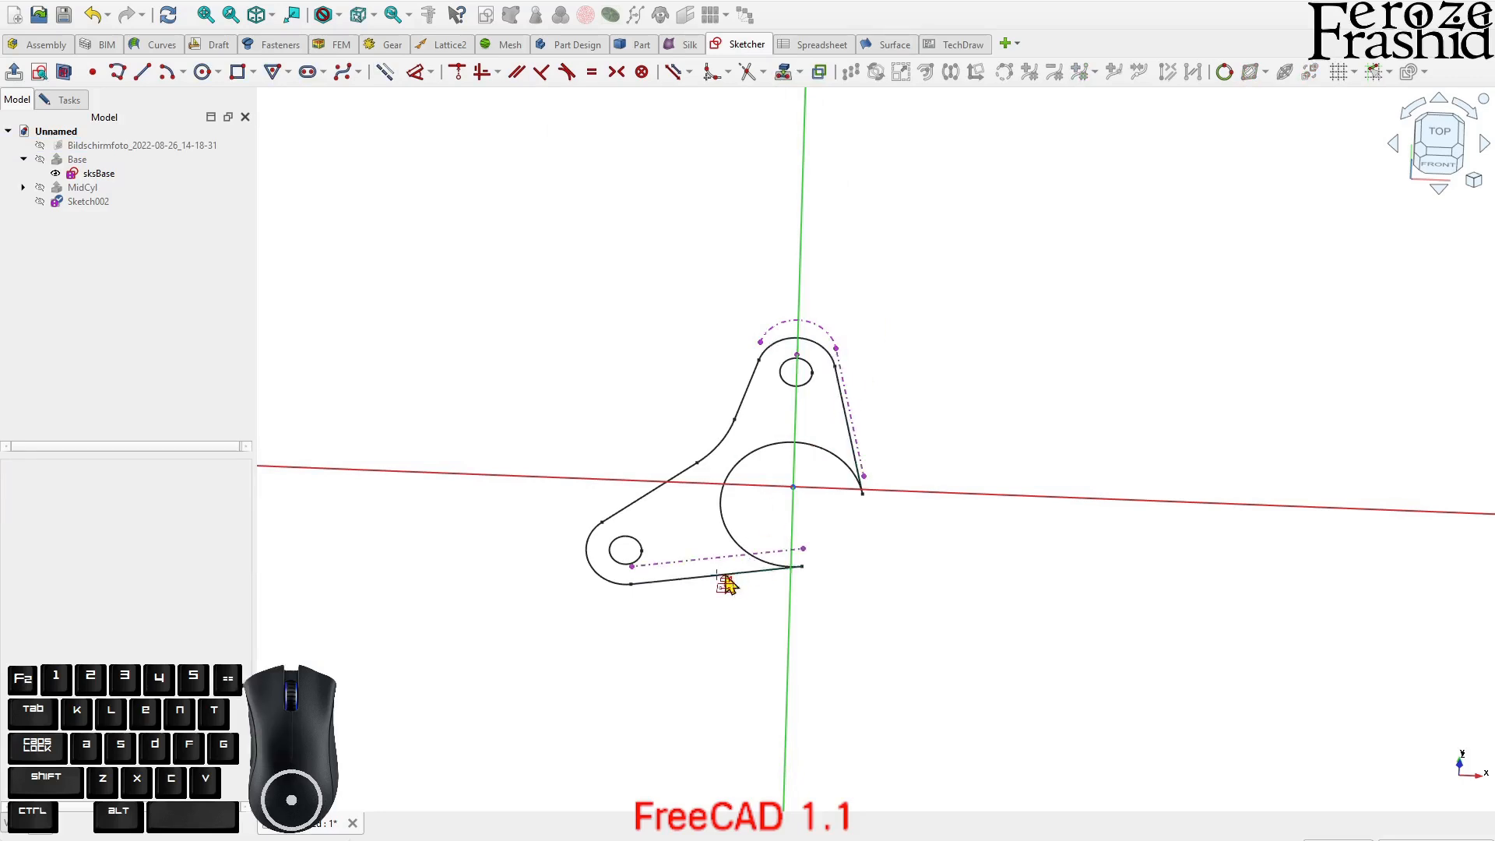
pyautogui.click(612, 592)
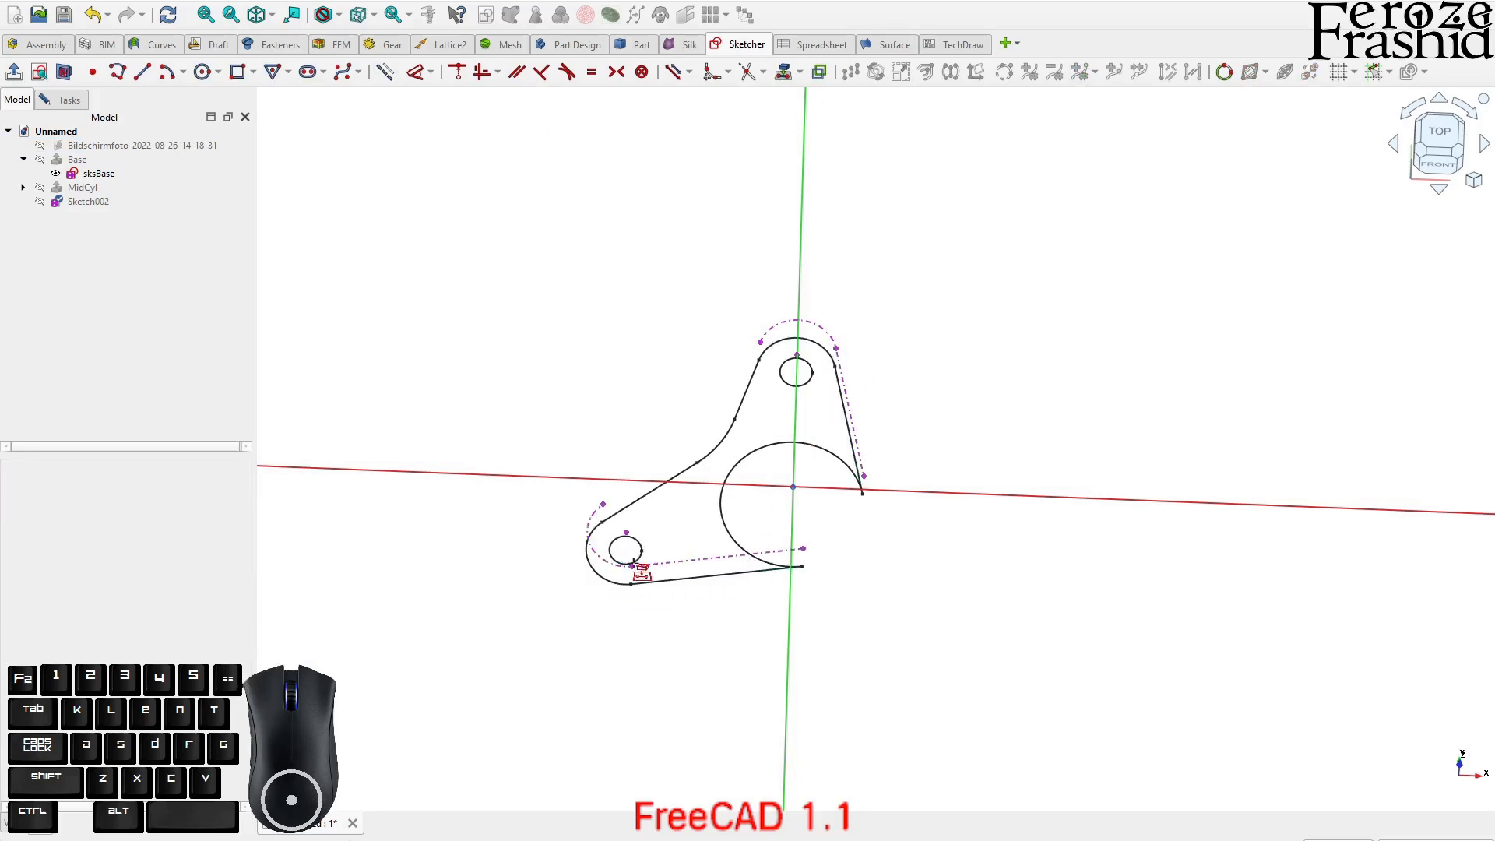
pyautogui.click(724, 447)
pyautogui.rightClick(971, 425)
pyautogui.click(1440, 137)
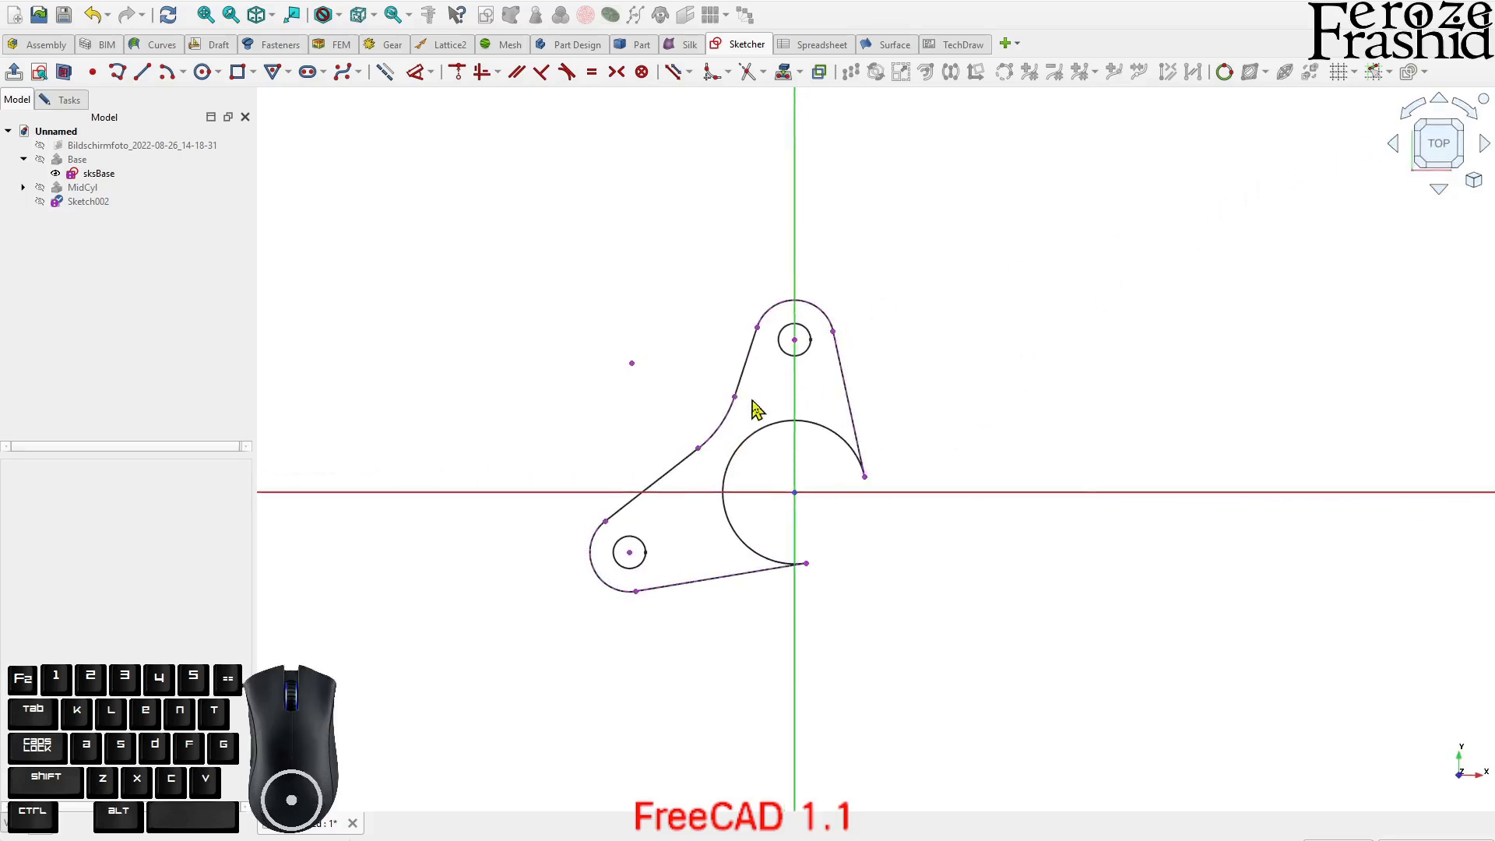
pyautogui.click(109, 173)
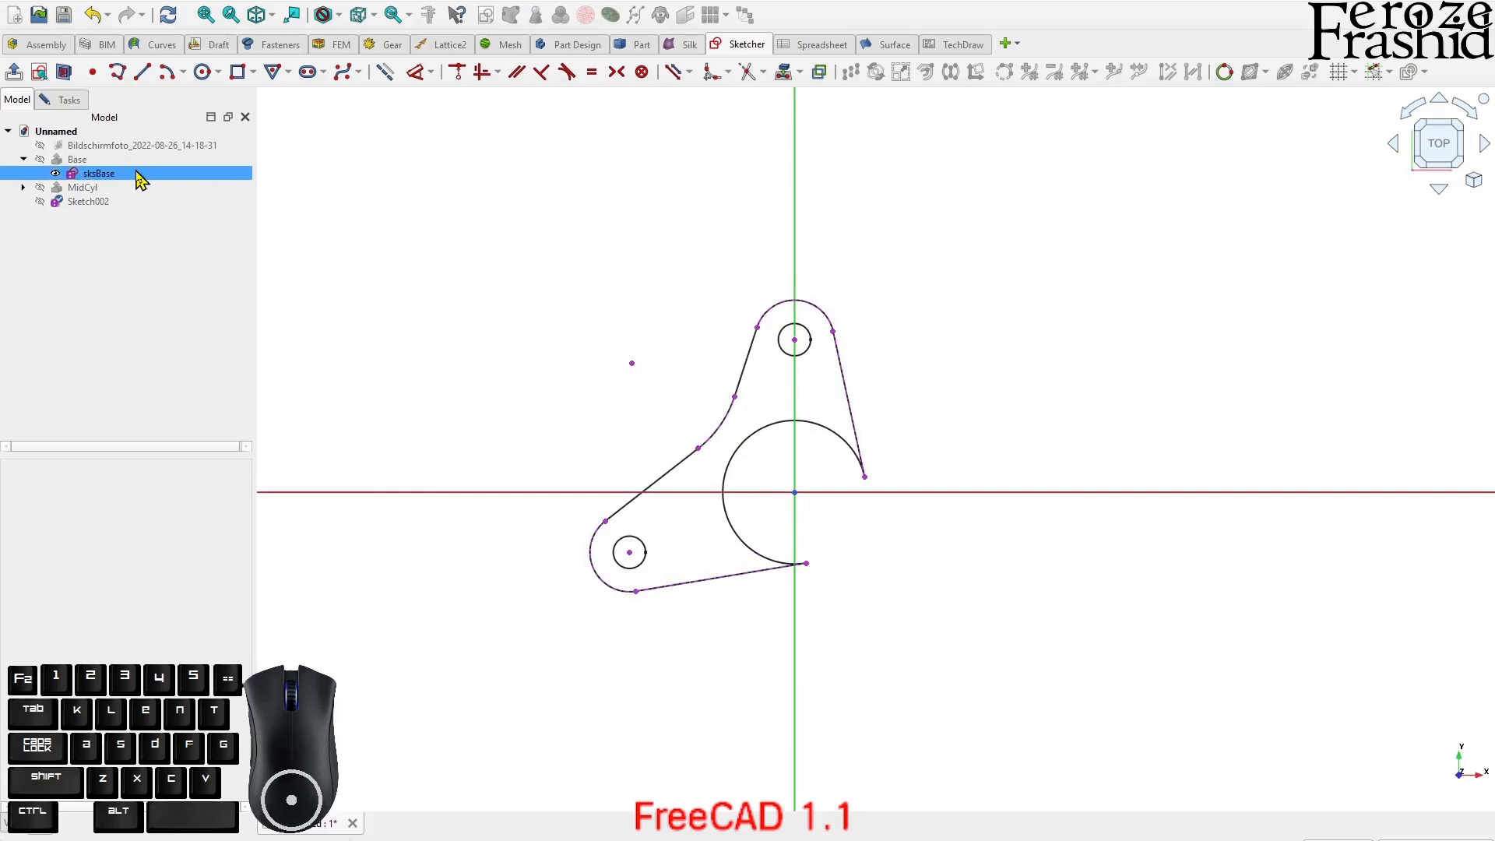
pyautogui.click(464, 265)
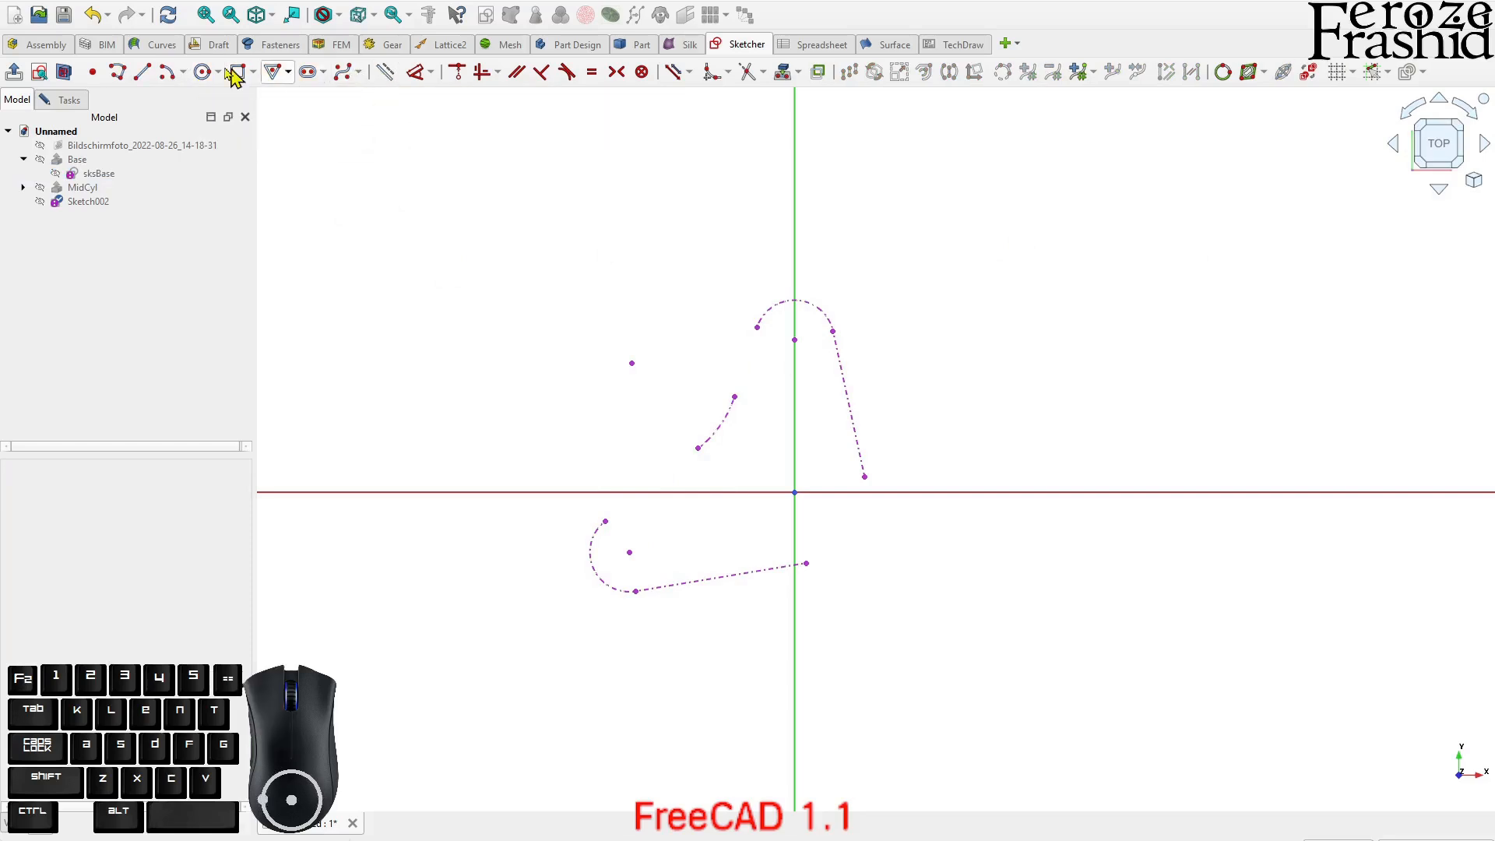
# - Draw an arc of about 15 mm radius around the upper arm's centre and a similar inner arc around the lower arm's centre
pyautogui.click(158, 76)
pyautogui.scroll(2, 785, 293)
pyautogui.click(800, 358)
pyautogui.click(759, 360)
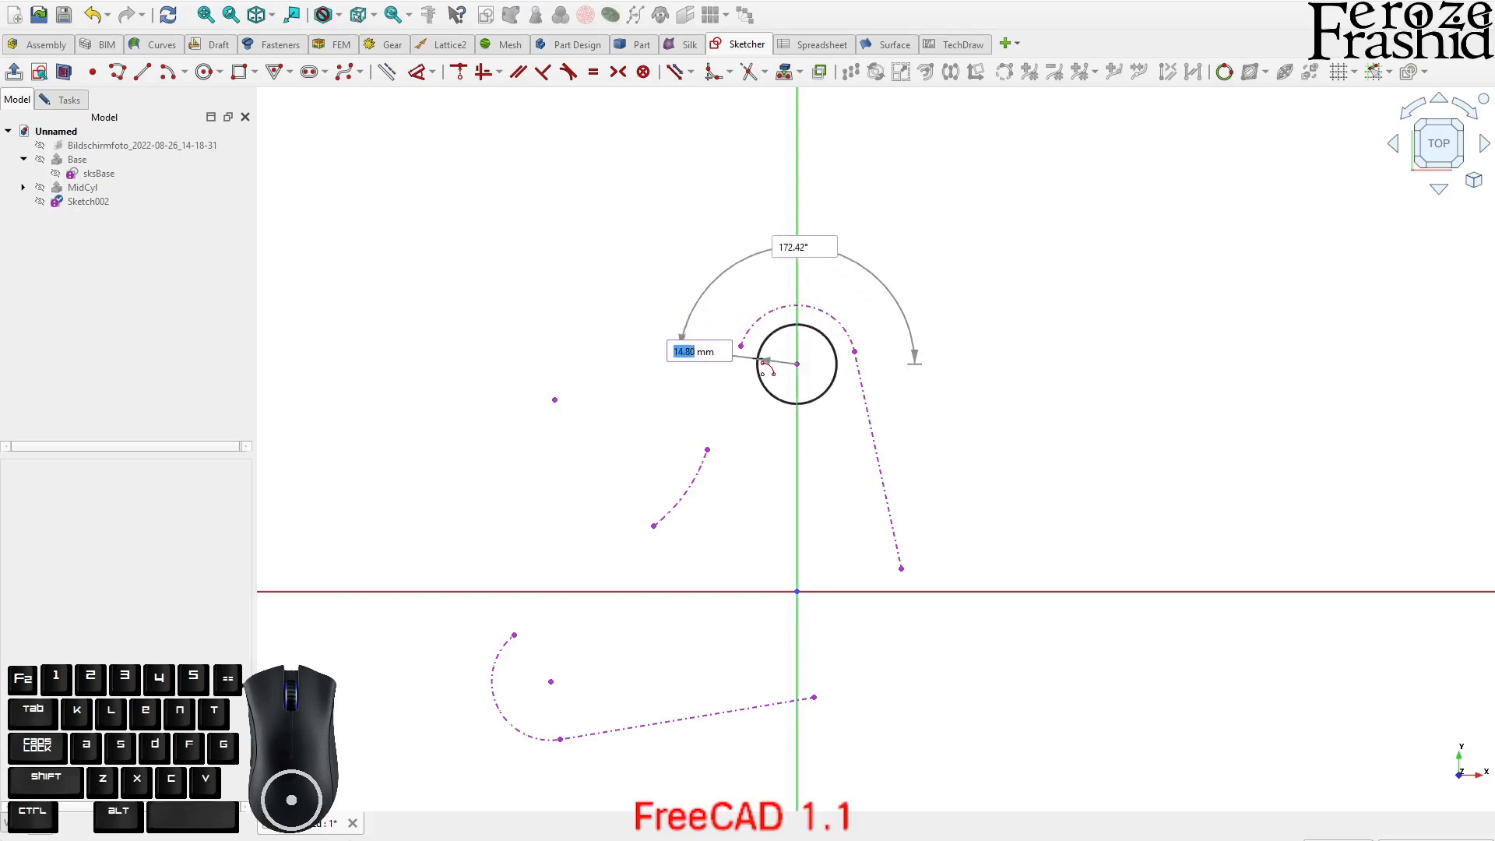
pyautogui.click(835, 350)
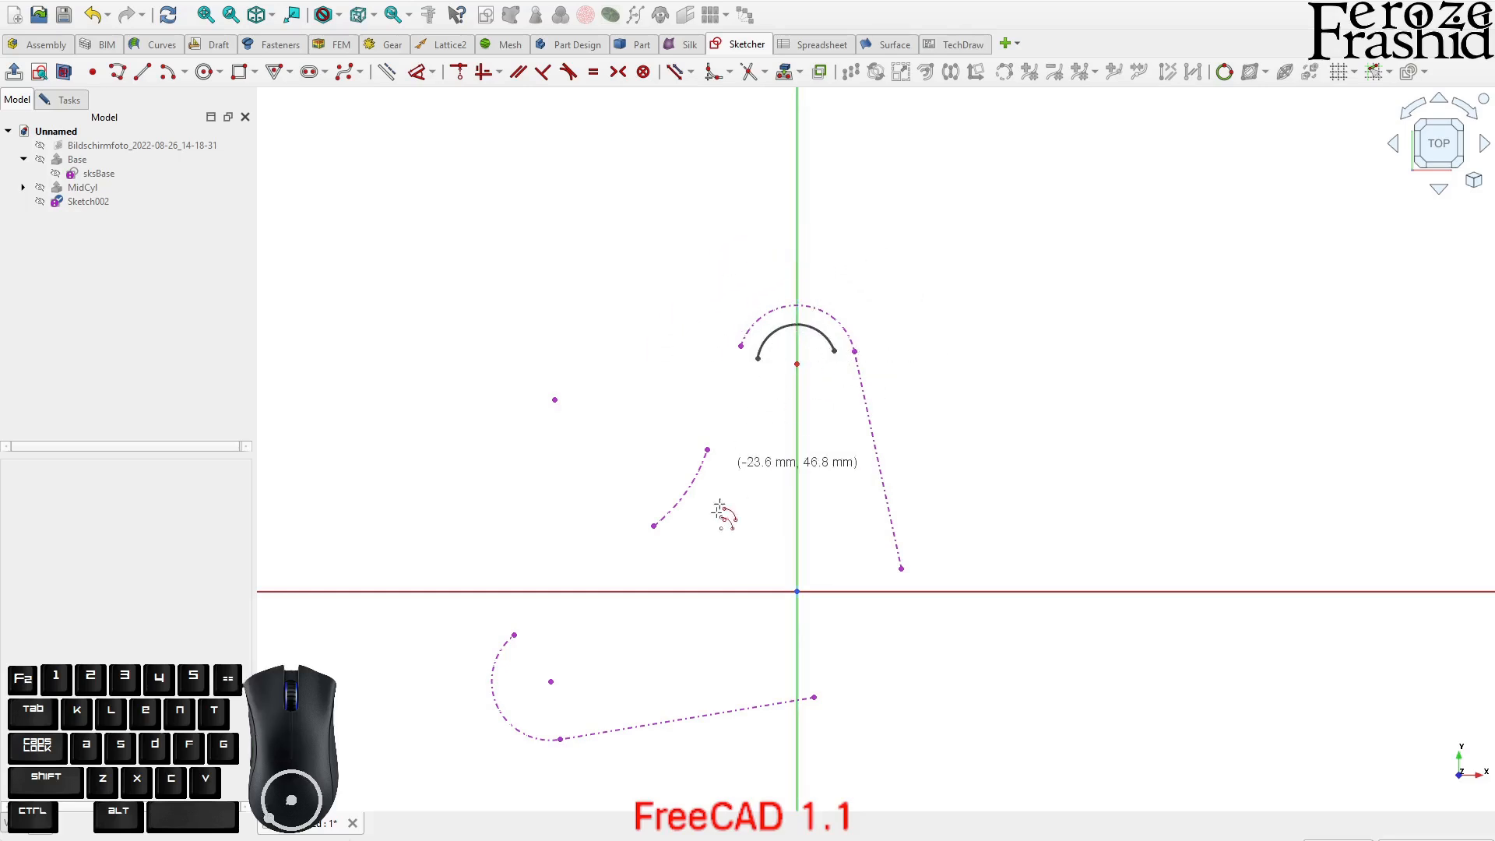
pyautogui.click(550, 681)
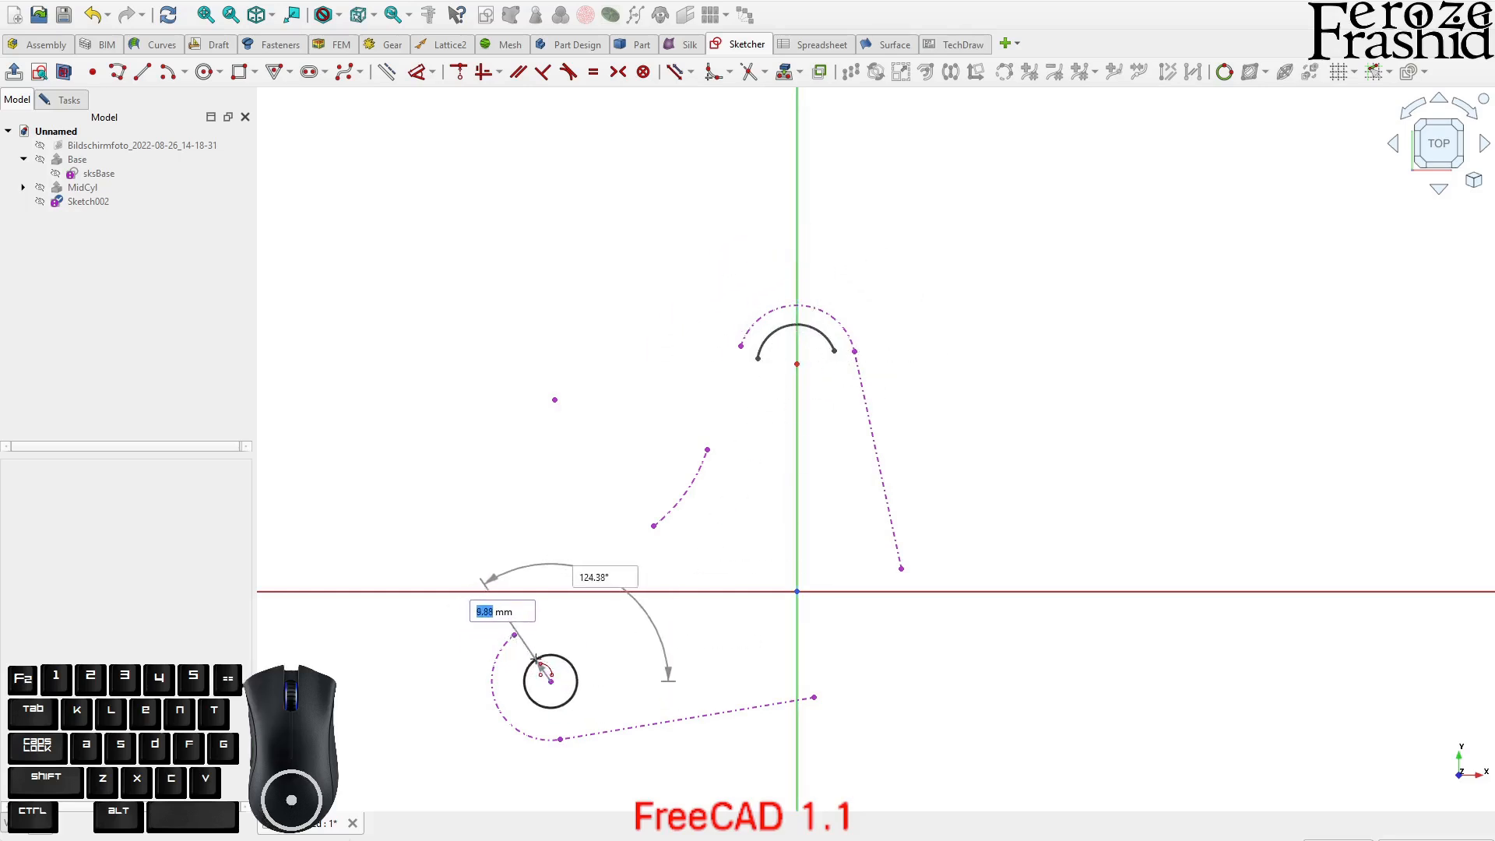
pyautogui.click(536, 649)
pyautogui.click(559, 714)
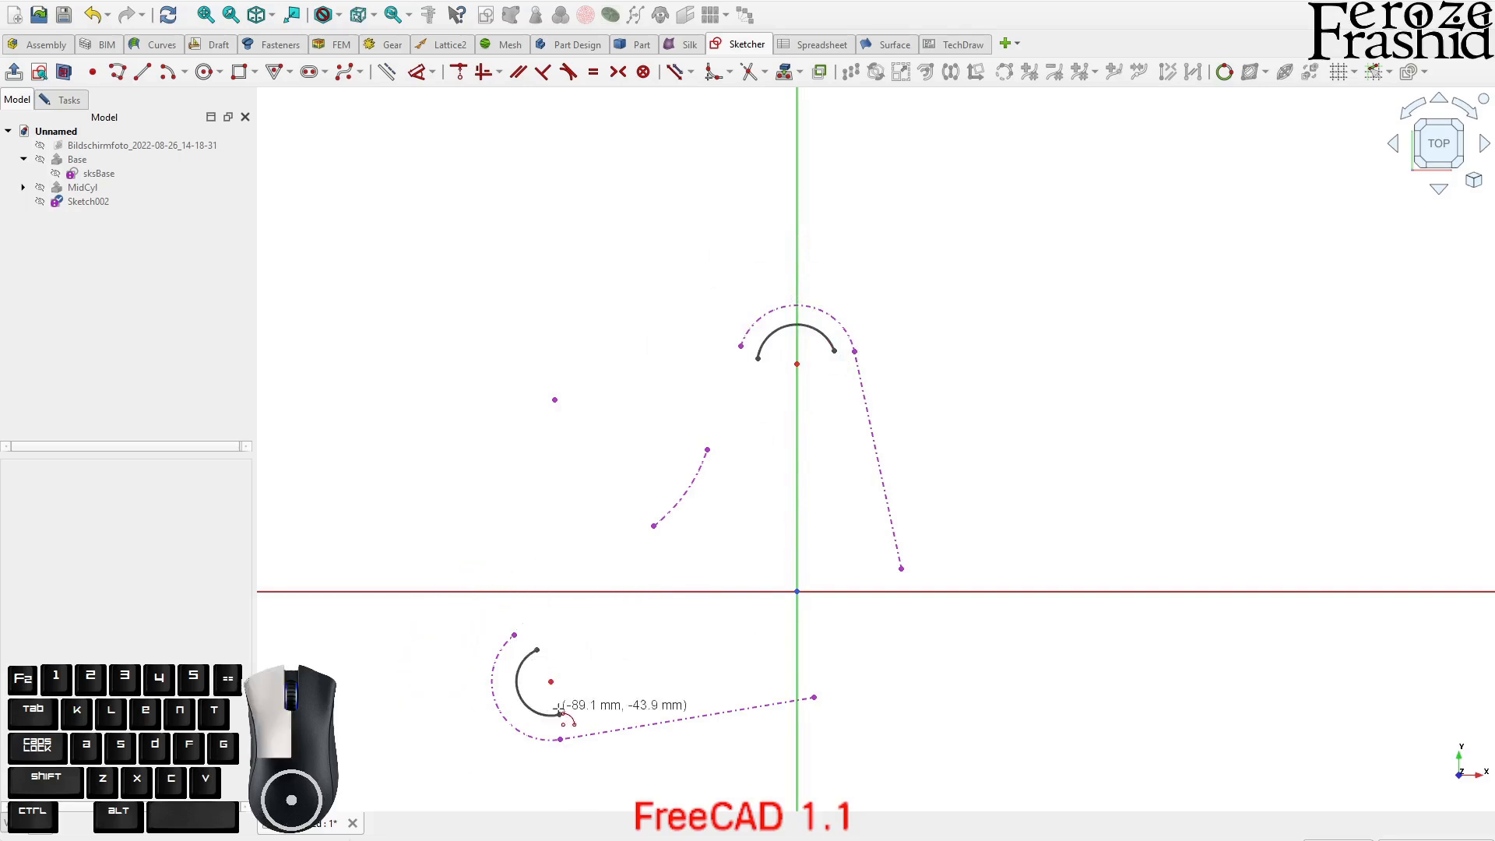
# - Draw a large arc centred on the origin, running from the Y axis below it around to the upper arm's outer side
pyautogui.click(168, 78)
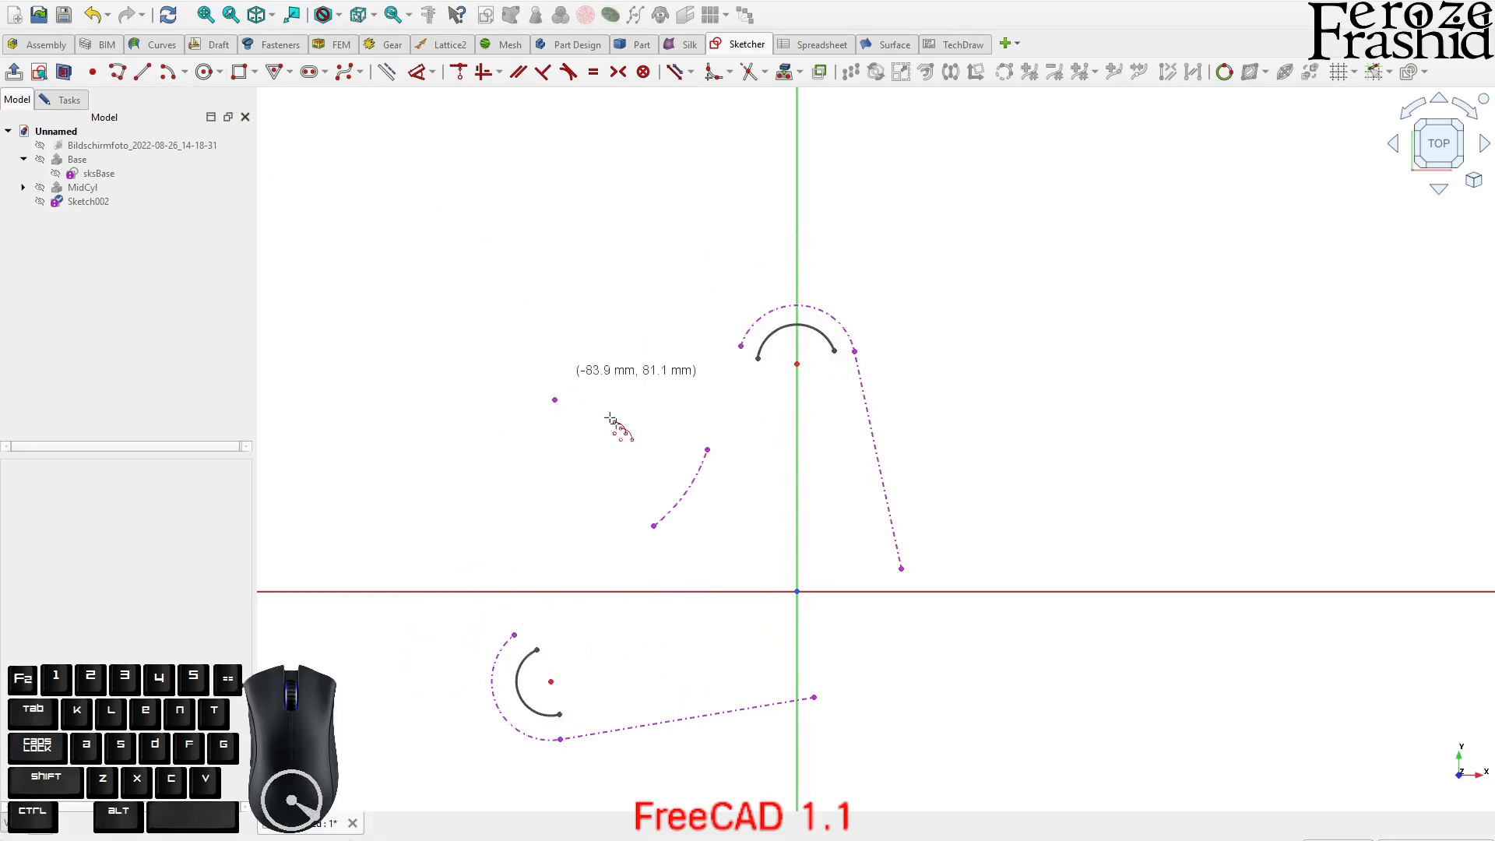
pyautogui.click(797, 591)
pyautogui.click(797, 674)
pyautogui.click(864, 554)
# - Join the three arcs with four lines, two meeting at a corner beside the R60 arc and two closing onto the central arc
pyautogui.click(145, 74)
pyautogui.click(537, 649)
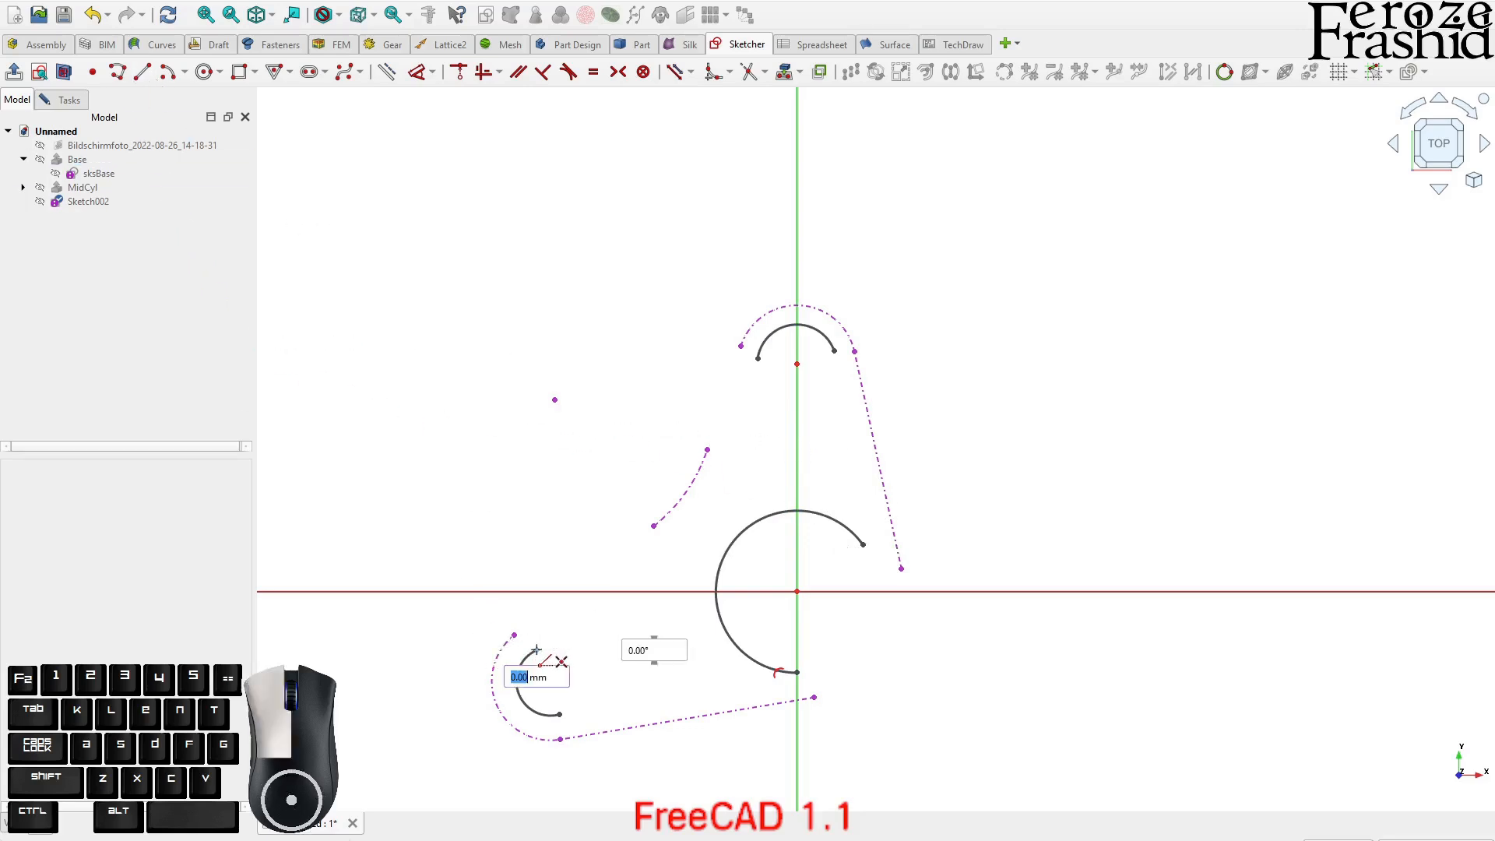
pyautogui.click(711, 512)
pyautogui.click(711, 512)
pyautogui.click(758, 358)
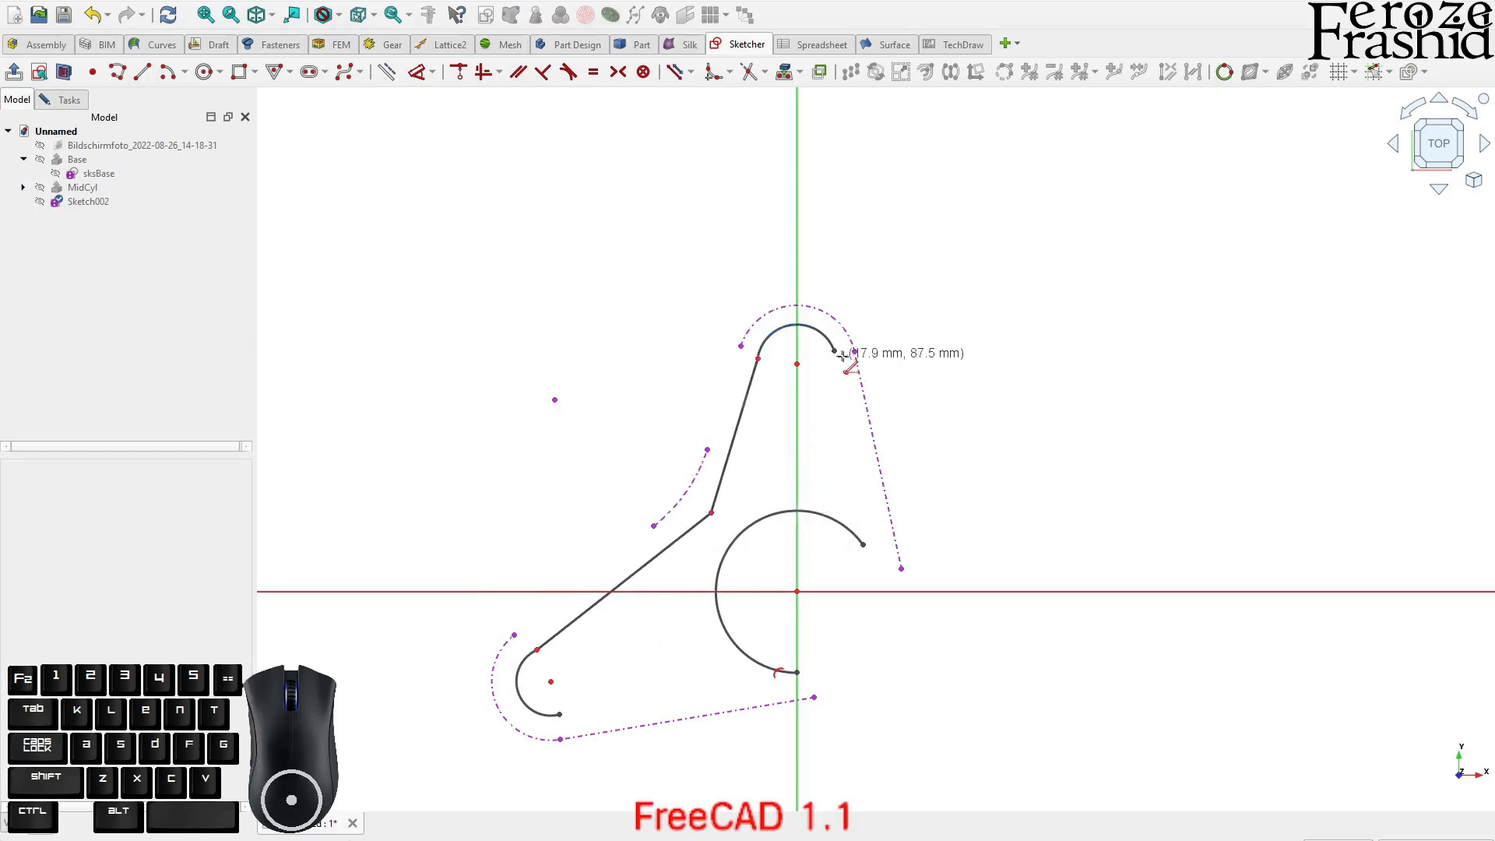
pyautogui.click(834, 350)
pyautogui.click(861, 544)
pyautogui.click(794, 671)
pyautogui.click(561, 714)
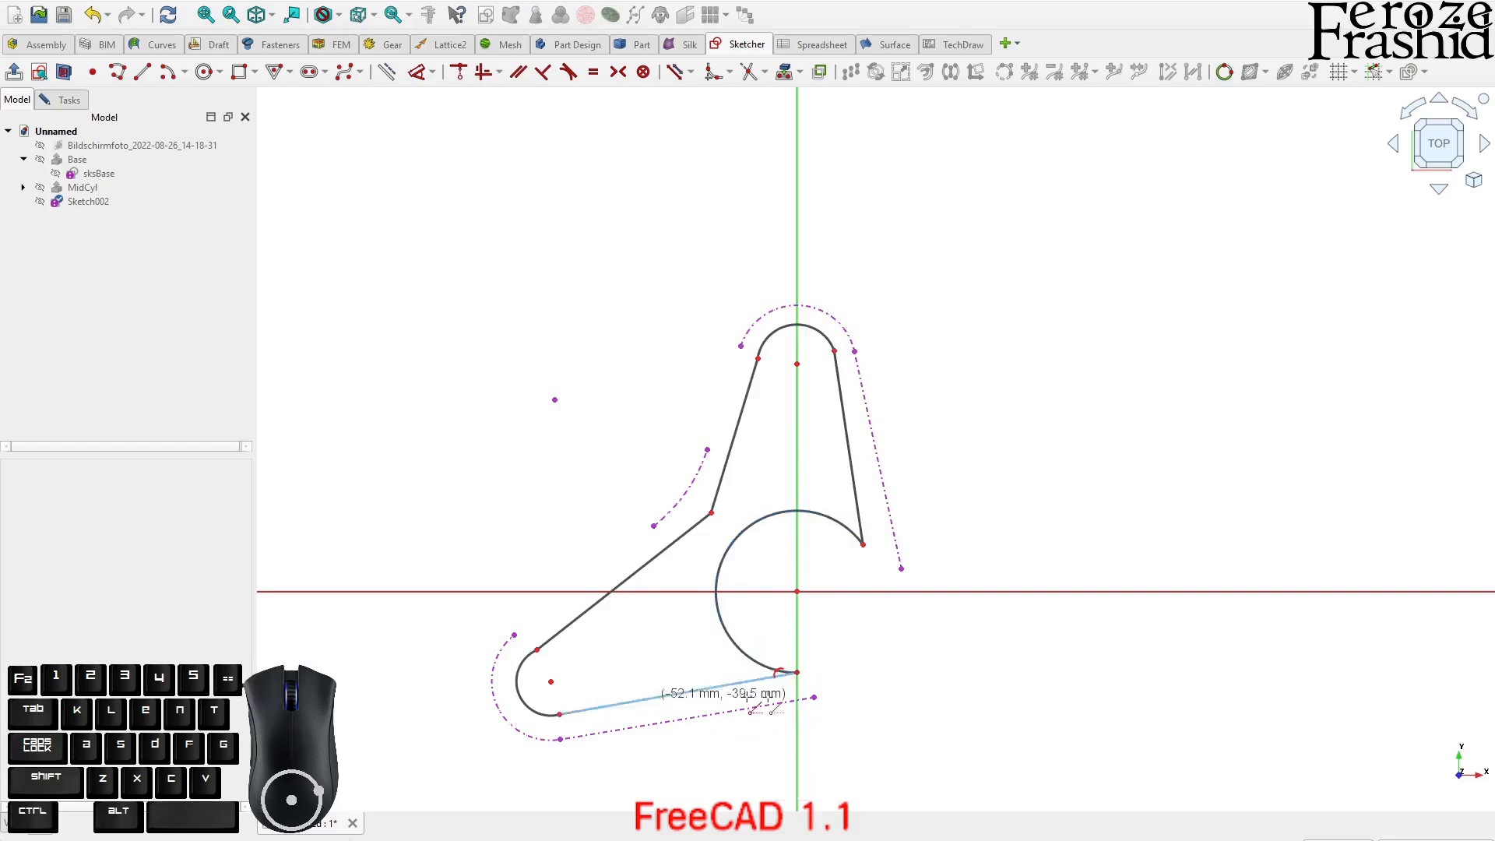
# - Delete the constraint holding the central arc's lower endpoint on the Y axis, and move that endpoint slightly off the axis
pyautogui.scroll(6, 802, 693)
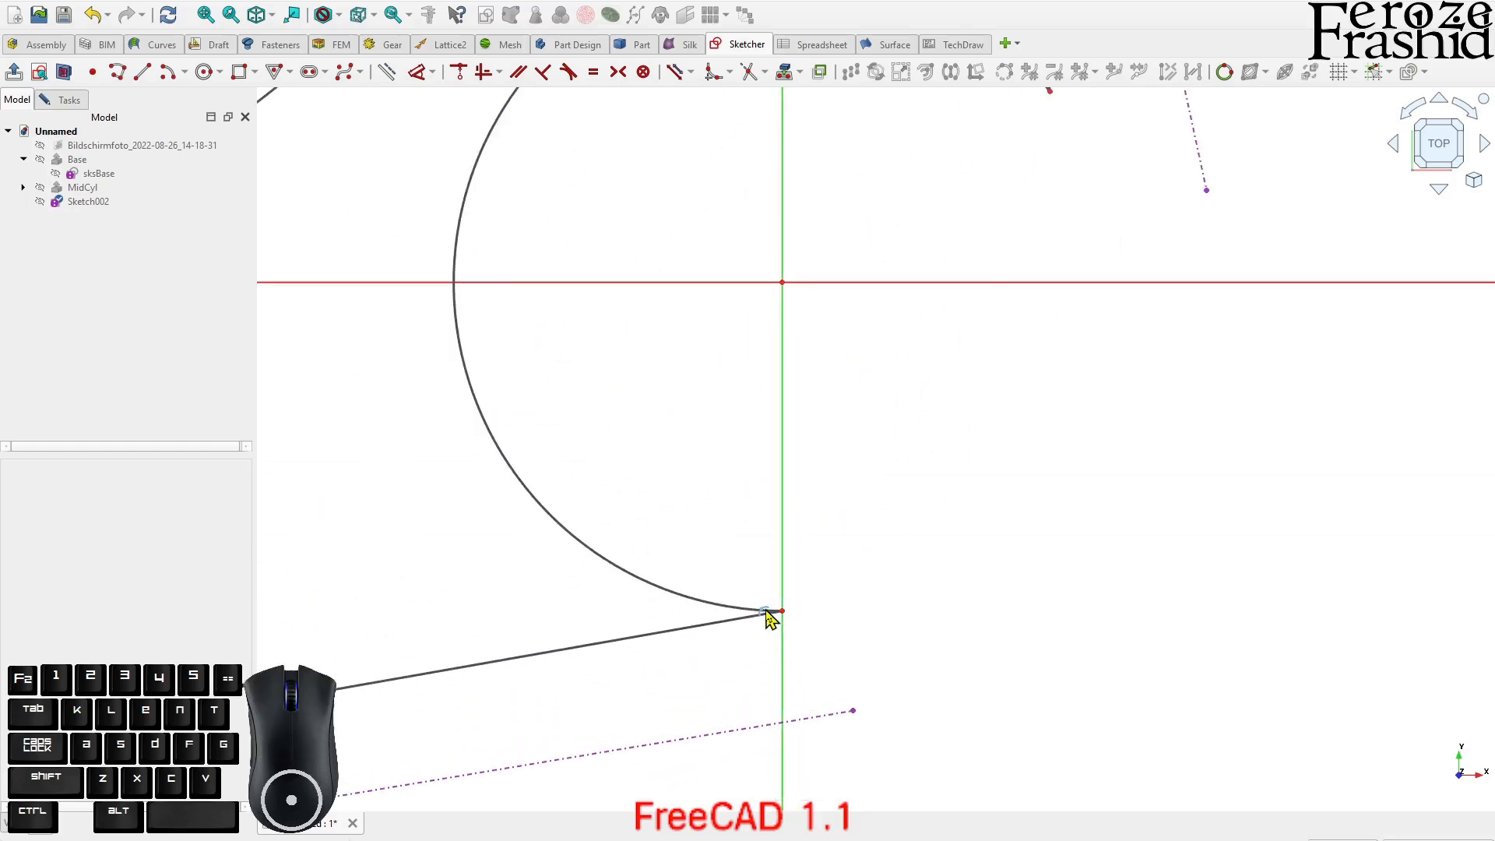
pyautogui.click(782, 590)
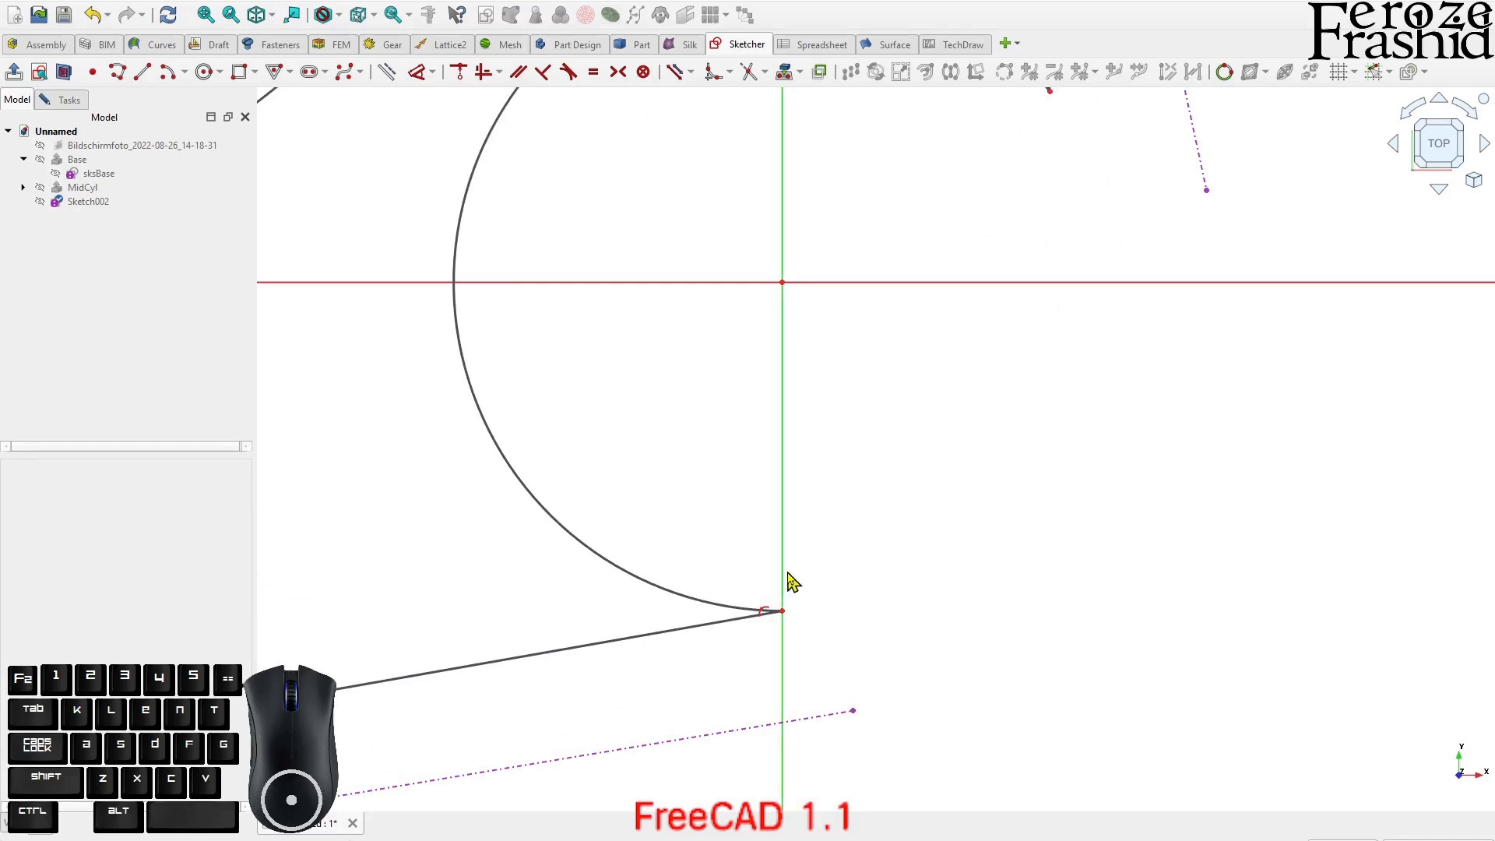
pyautogui.click(759, 610)
pyautogui.click(862, 583)
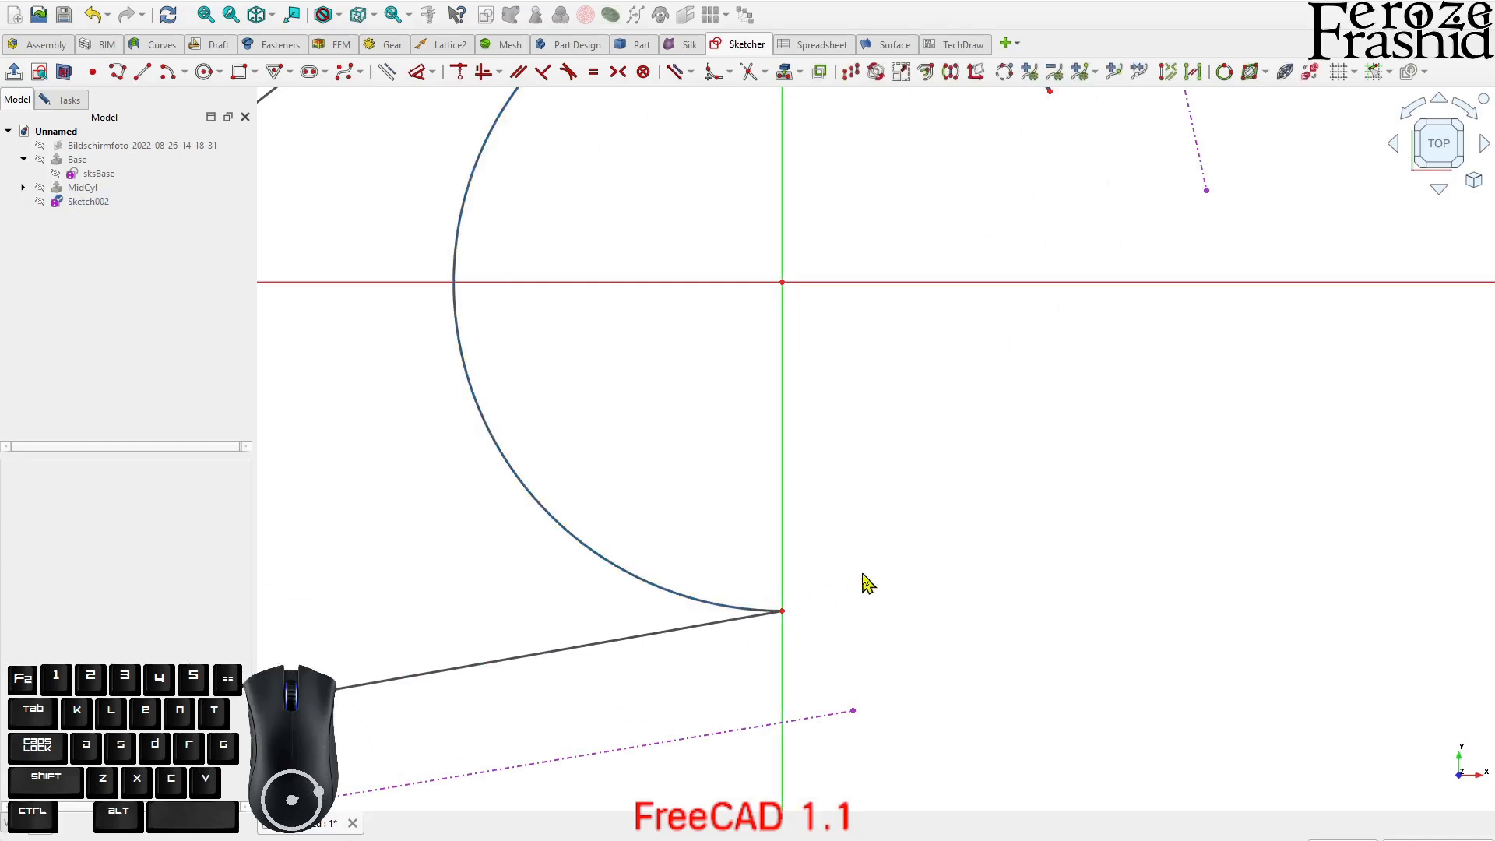
pyautogui.moveTo(782, 612)
pyautogui.mouseDown()
pyautogui.moveTo(782, 626)
pyautogui.moveTo(770, 612)
pyautogui.mouseUp()
pyautogui.scroll(-4, 833, 588)
pyautogui.scroll(-2, 888, 606)
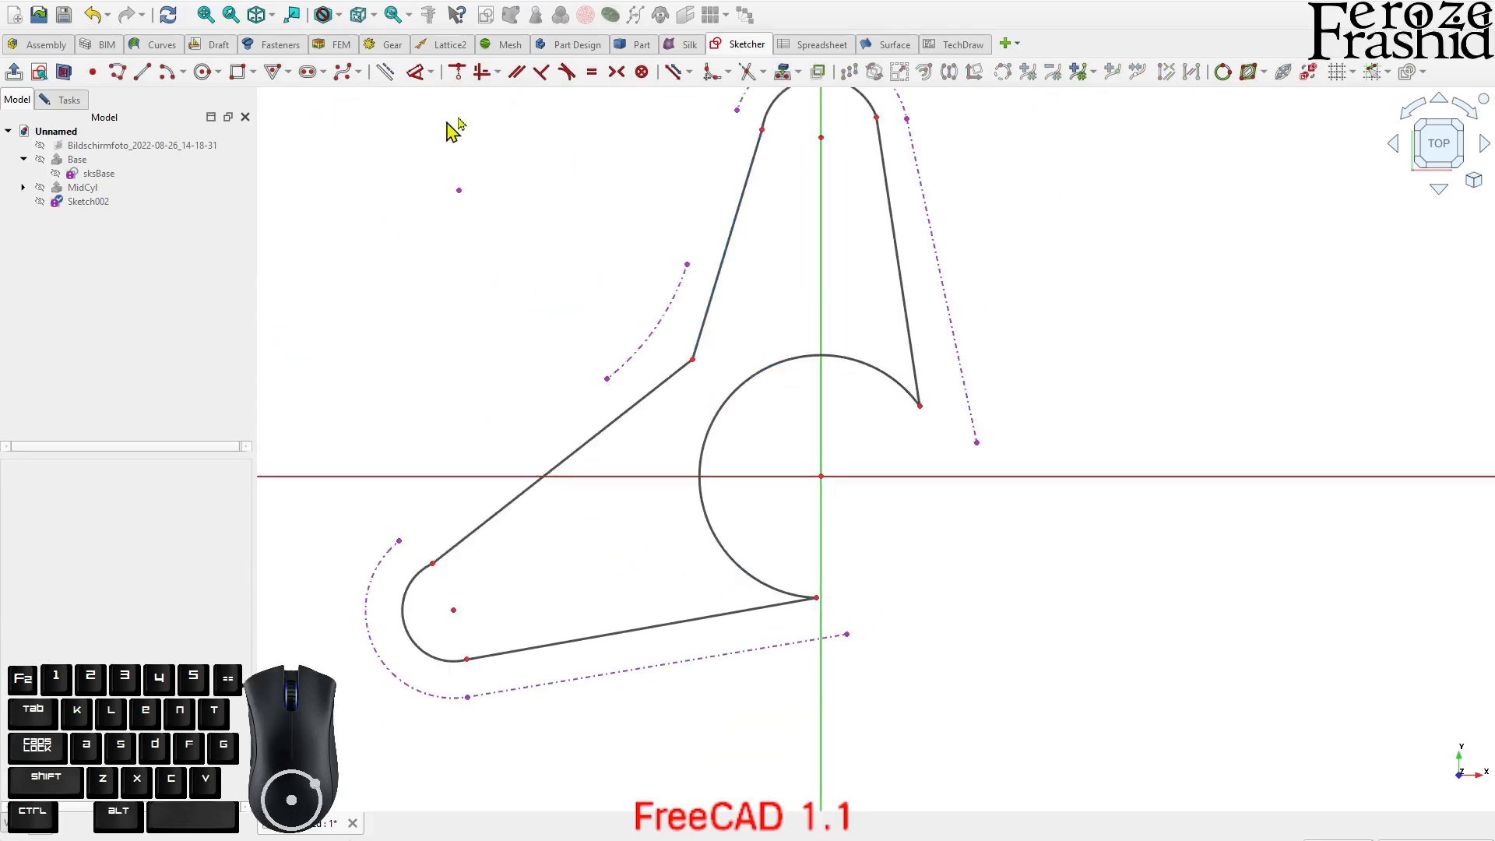
# - Fillet the corner between the two inner lines beside the R60 arc
pyautogui.click(707, 74)
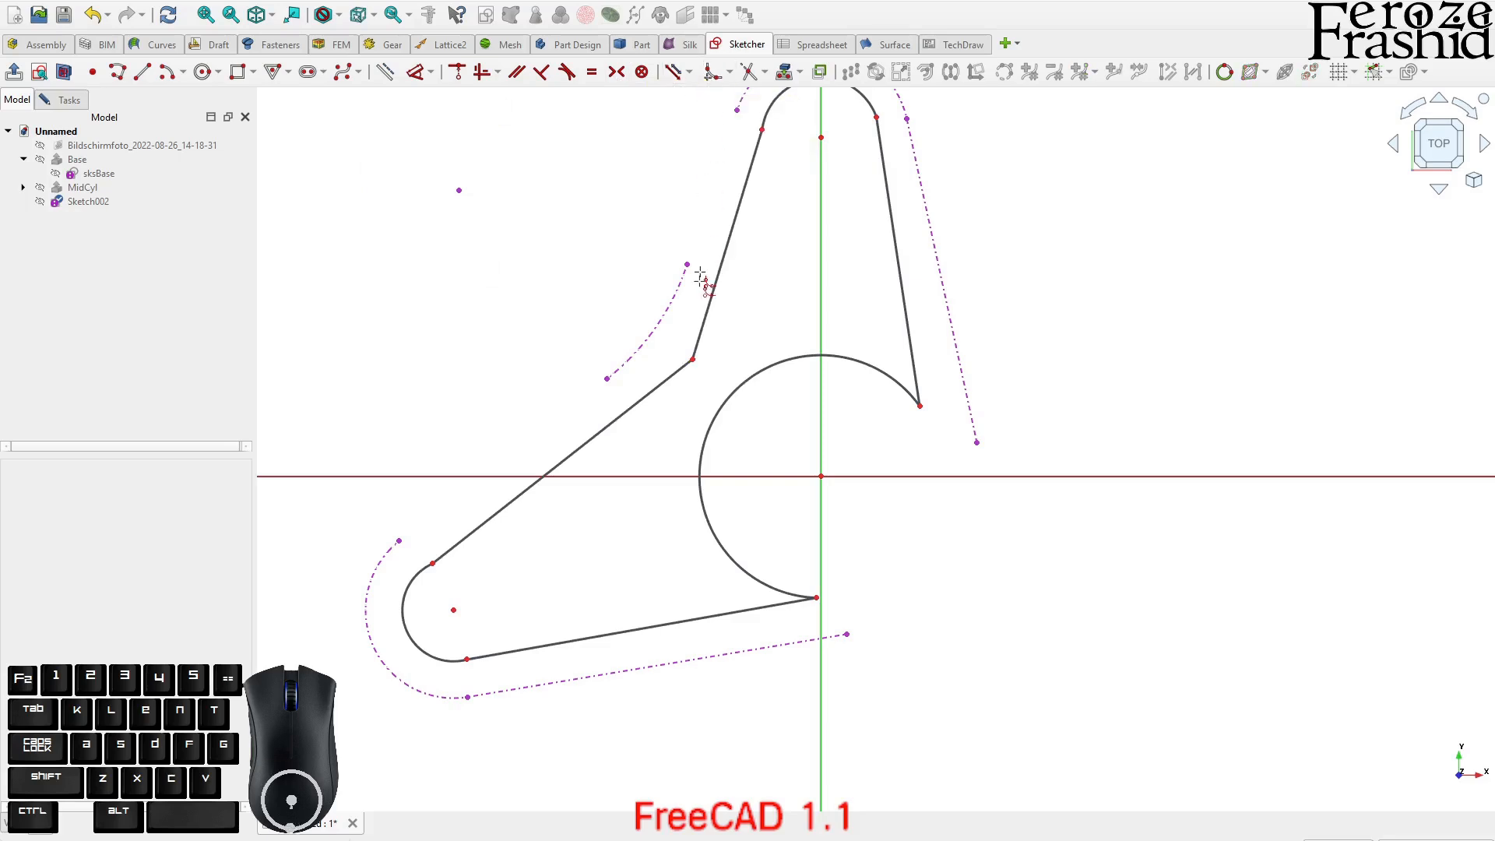
pyautogui.click(679, 370)
pyautogui.click(701, 343)
pyautogui.scroll(-1, 746, 336)
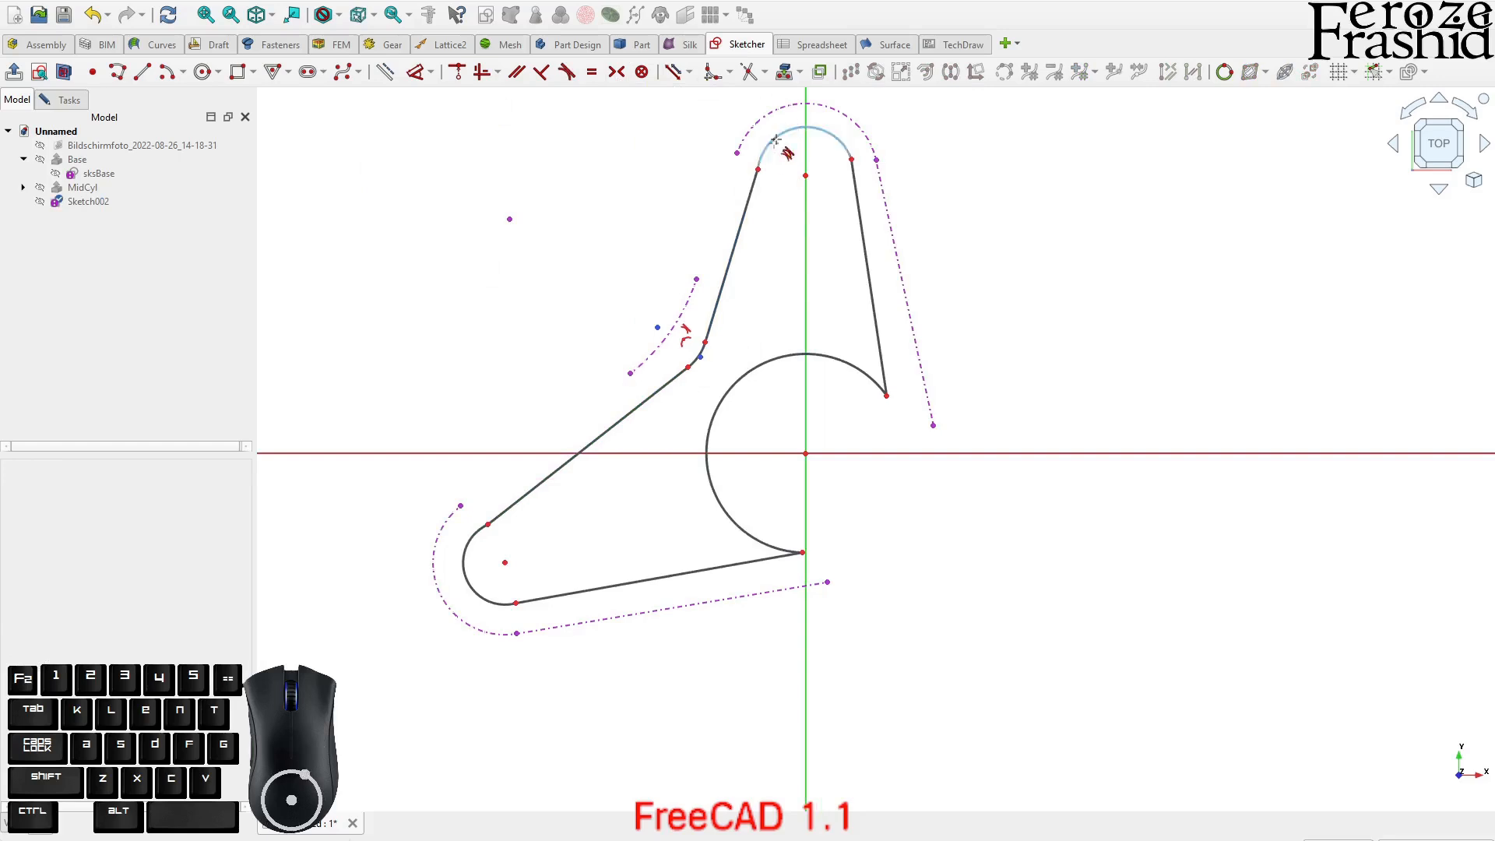
# - Make both inner arm-end arcs tangent to their adjoining lines
pyautogui.click(751, 187)
pyautogui.click(771, 150)
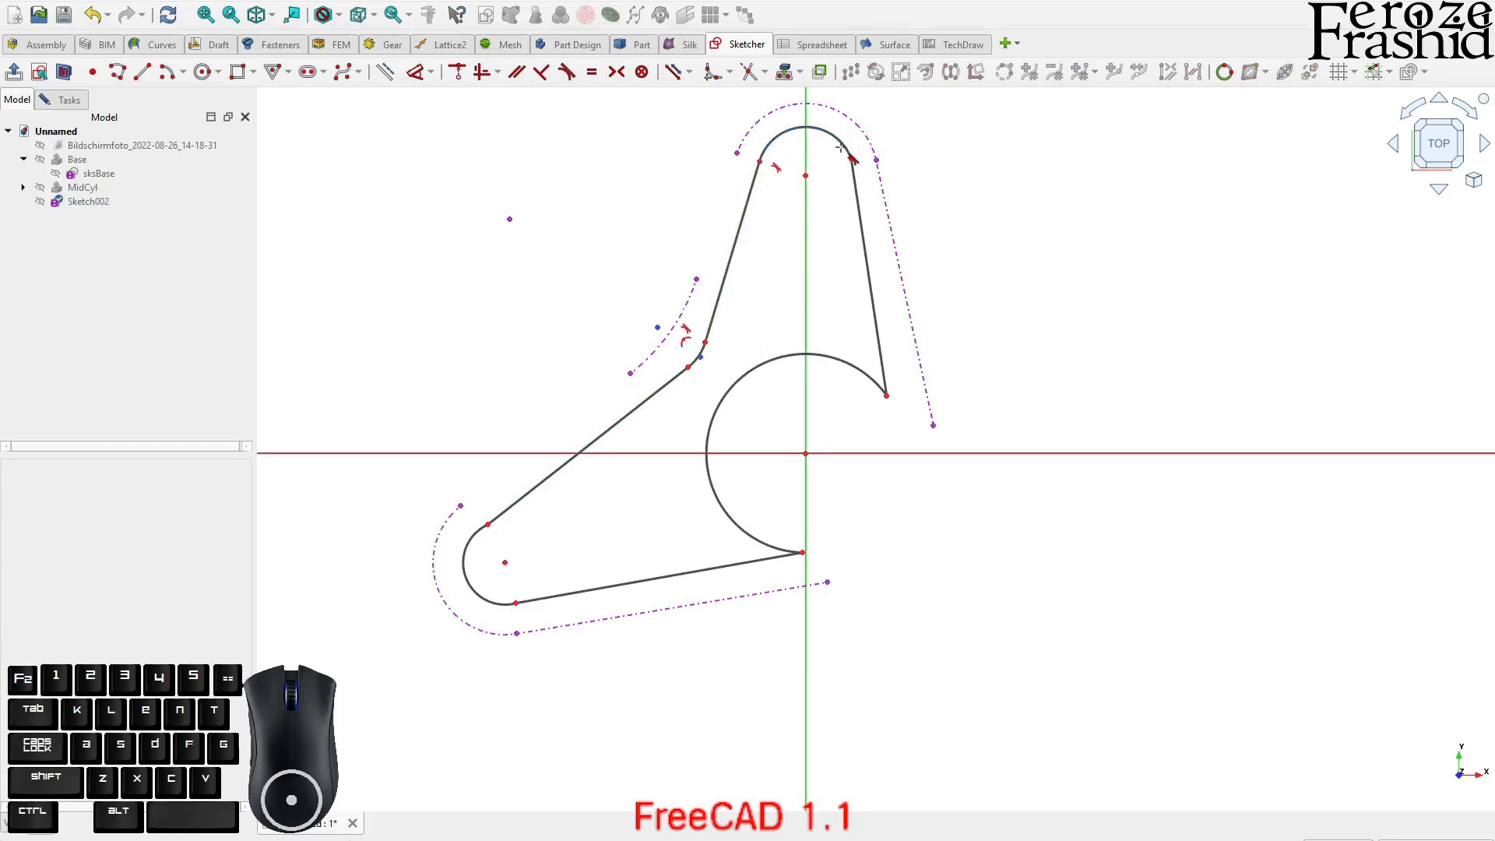
pyautogui.click(854, 159)
pyautogui.click(843, 142)
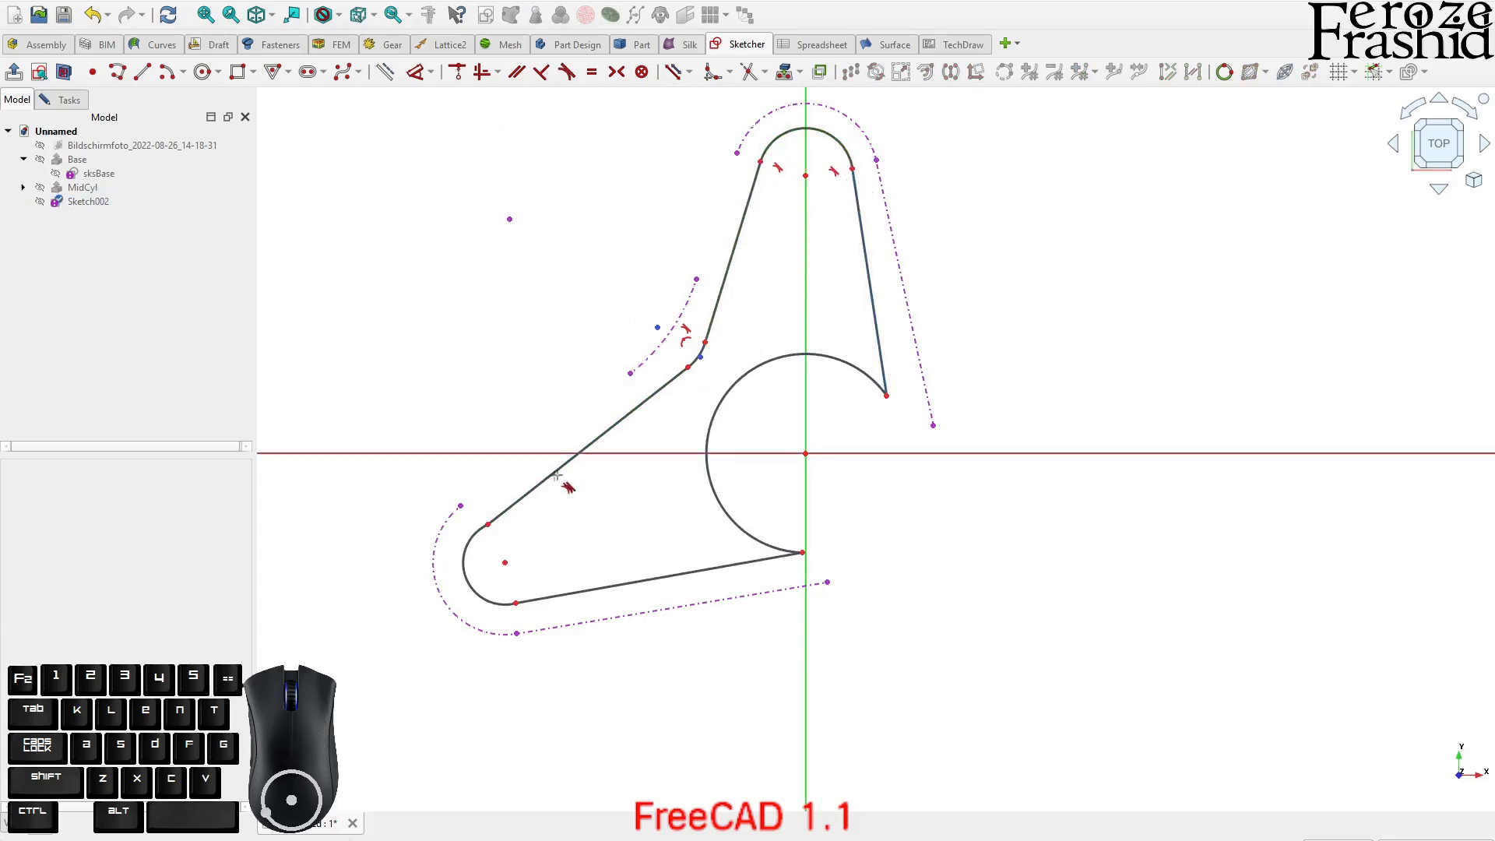
pyautogui.click(478, 530)
pyautogui.click(501, 515)
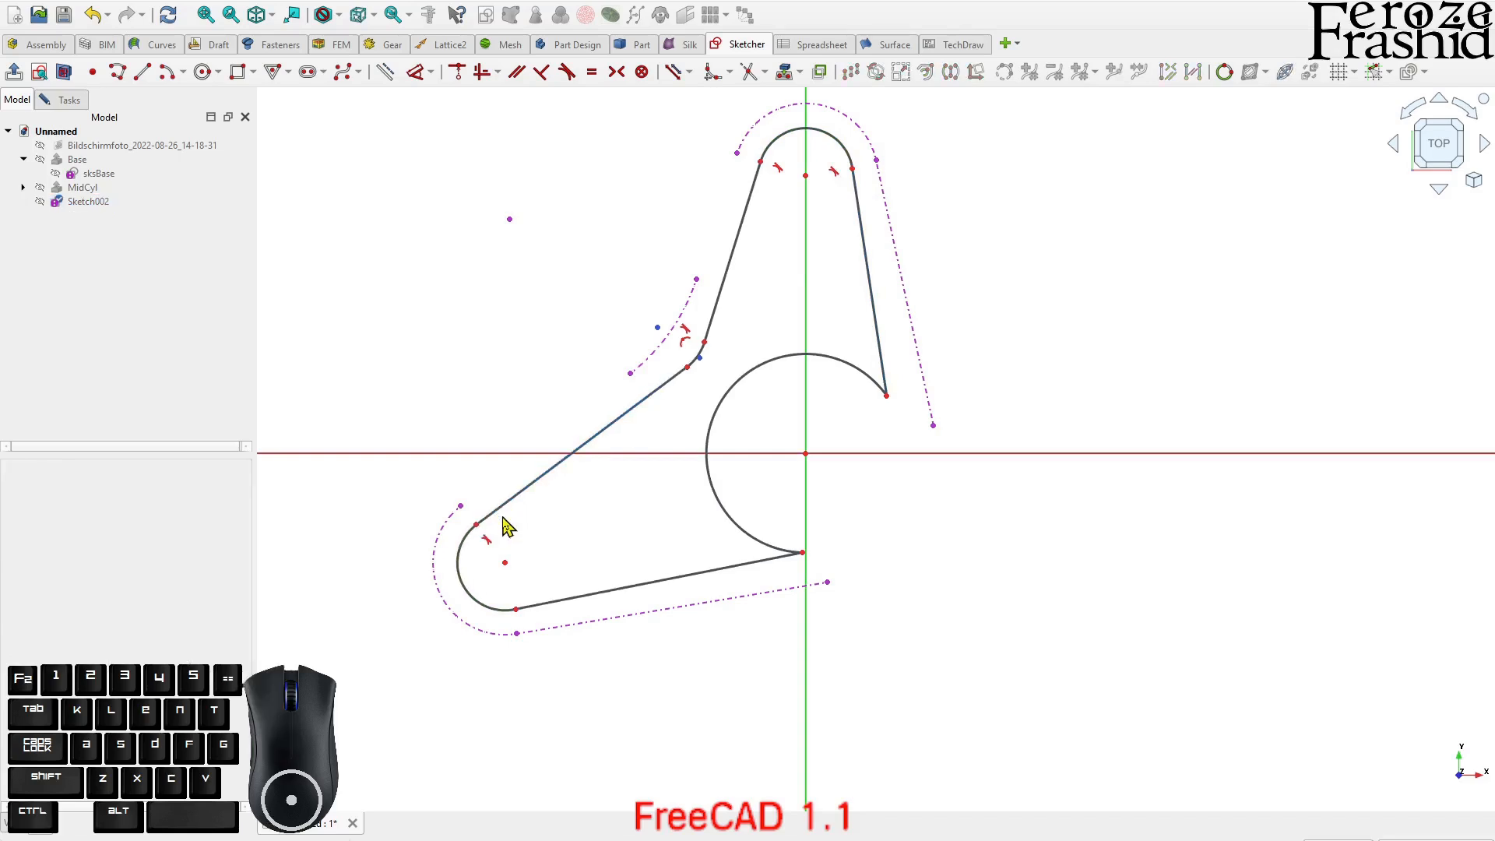
pyautogui.click(498, 610)
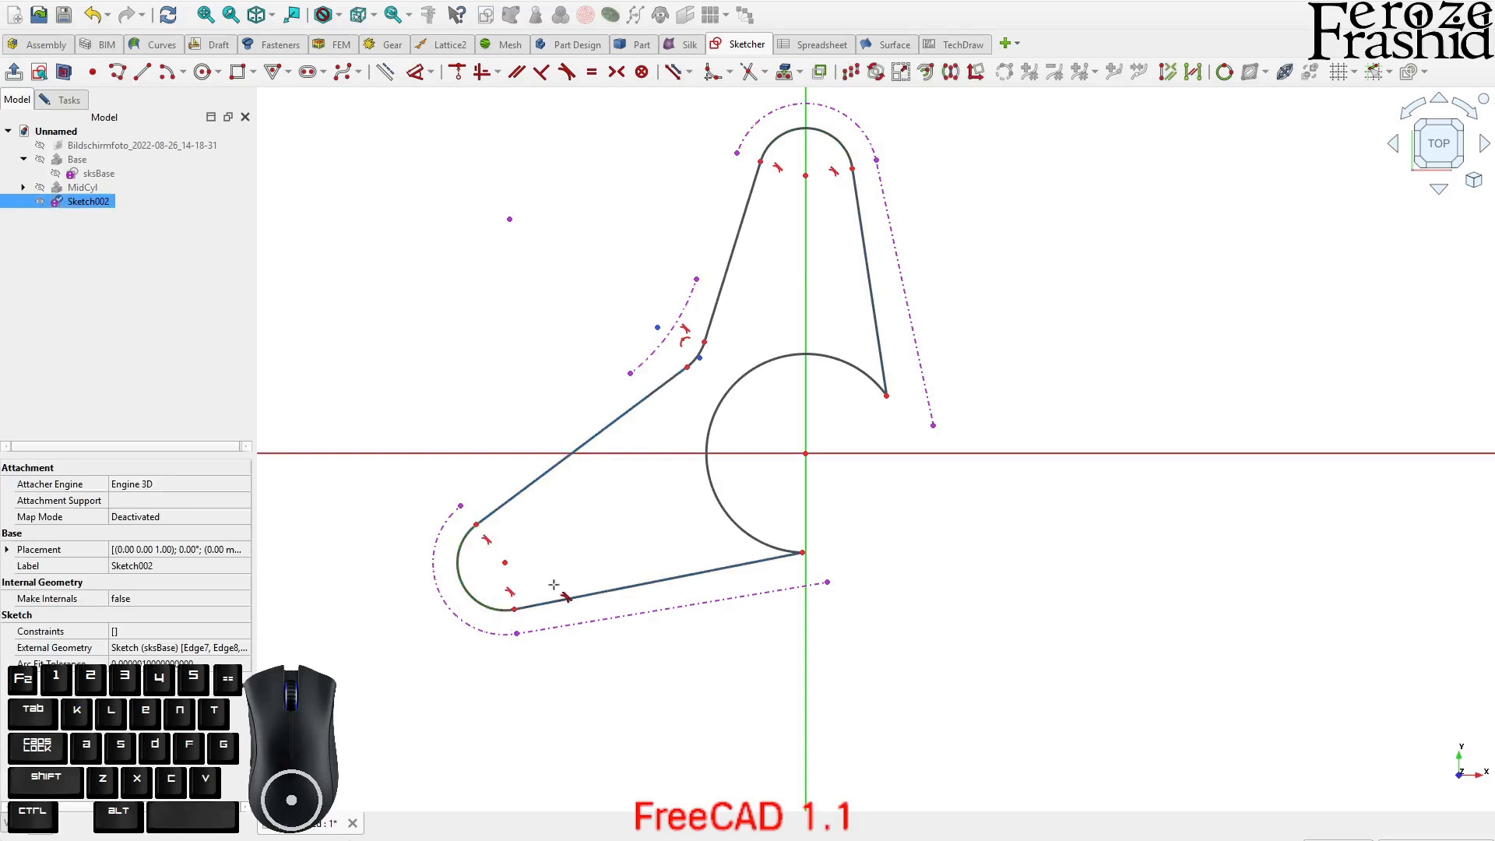
pyautogui.click(542, 604)
pyautogui.rightClick(523, 535)
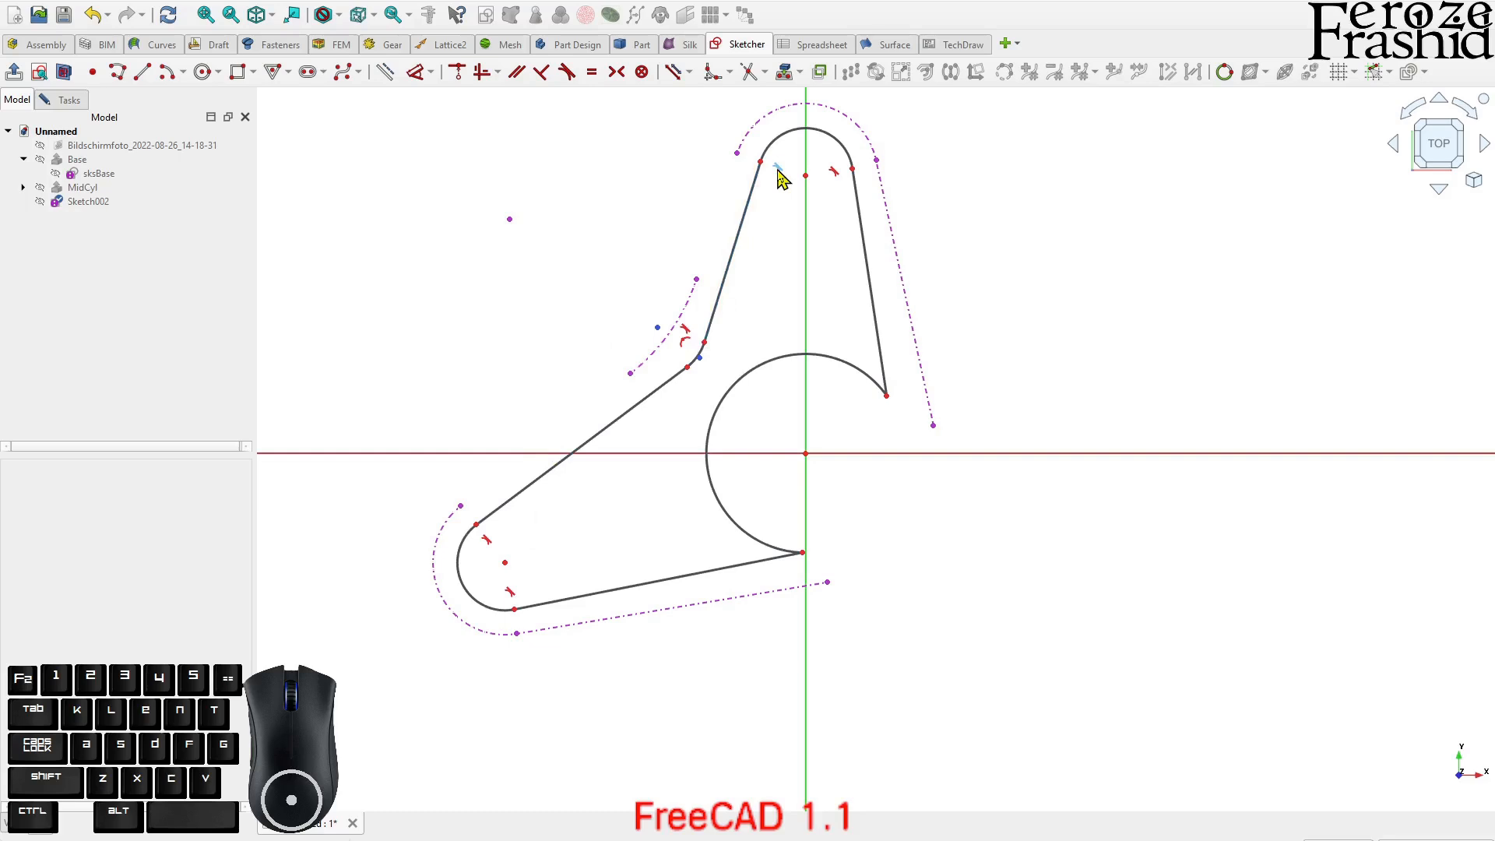
# - Move the inner fillet arc's centre onto the R60 arc's centre and place the fillet arc inward of the R60 arc
pyautogui.scroll(2, 658, 350)
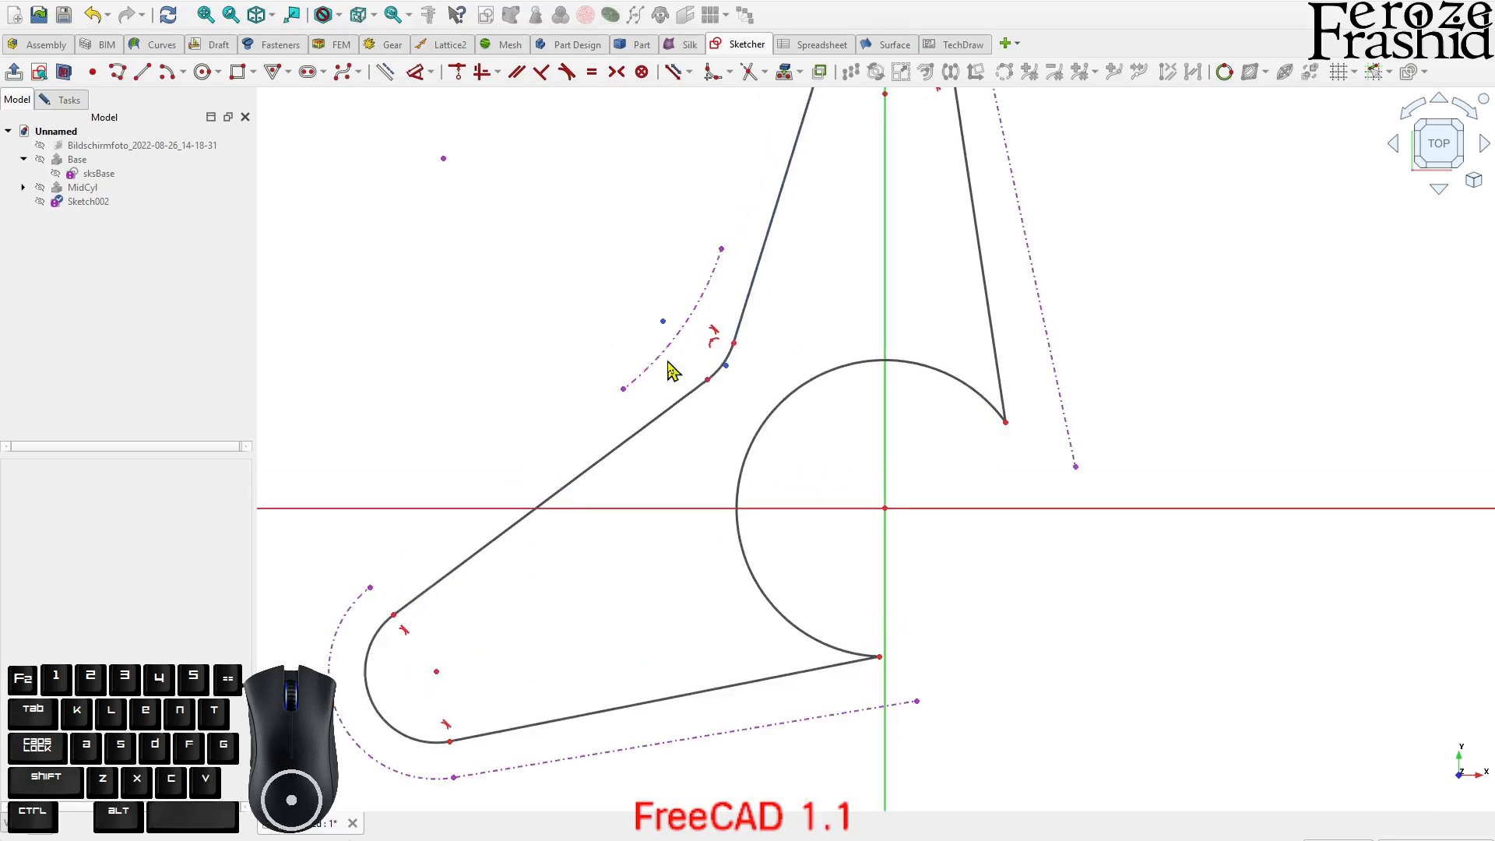
pyautogui.moveTo(662, 332)
pyautogui.mouseDown()
pyautogui.moveTo(462, 173)
pyautogui.moveTo(496, 212)
pyautogui.mouseUp()
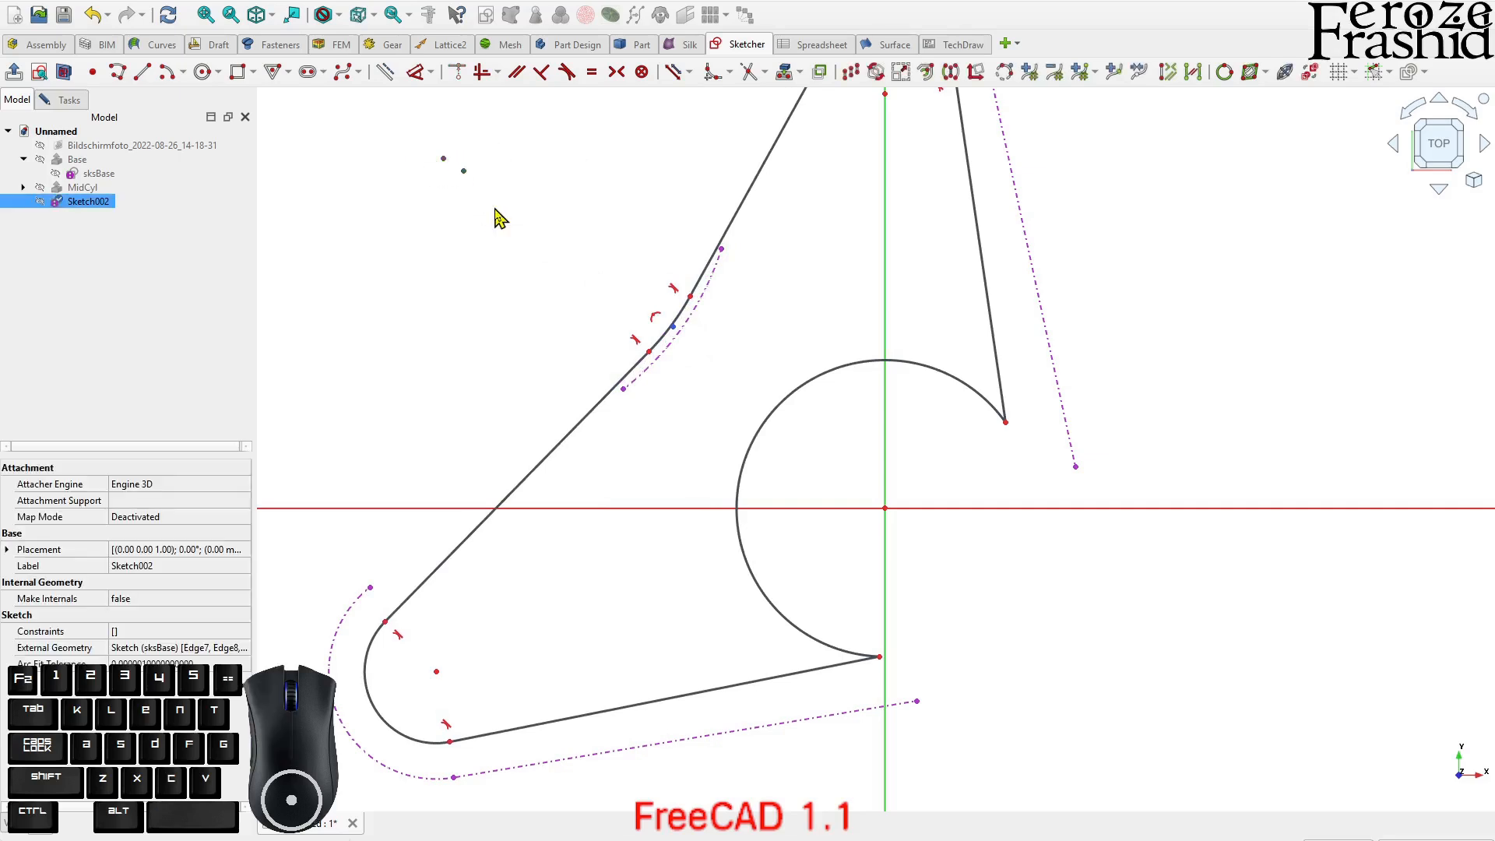
pyautogui.press('Delete')
pyautogui.moveTo(674, 314); pyautogui.dragTo(710, 340)
# - Show the reference drawing to check the arm-end radius and outer wall thickness, and hide it again
pyautogui.scroll(-1, 724, 395)
pyautogui.click(185, 146)
pyautogui.press('space')
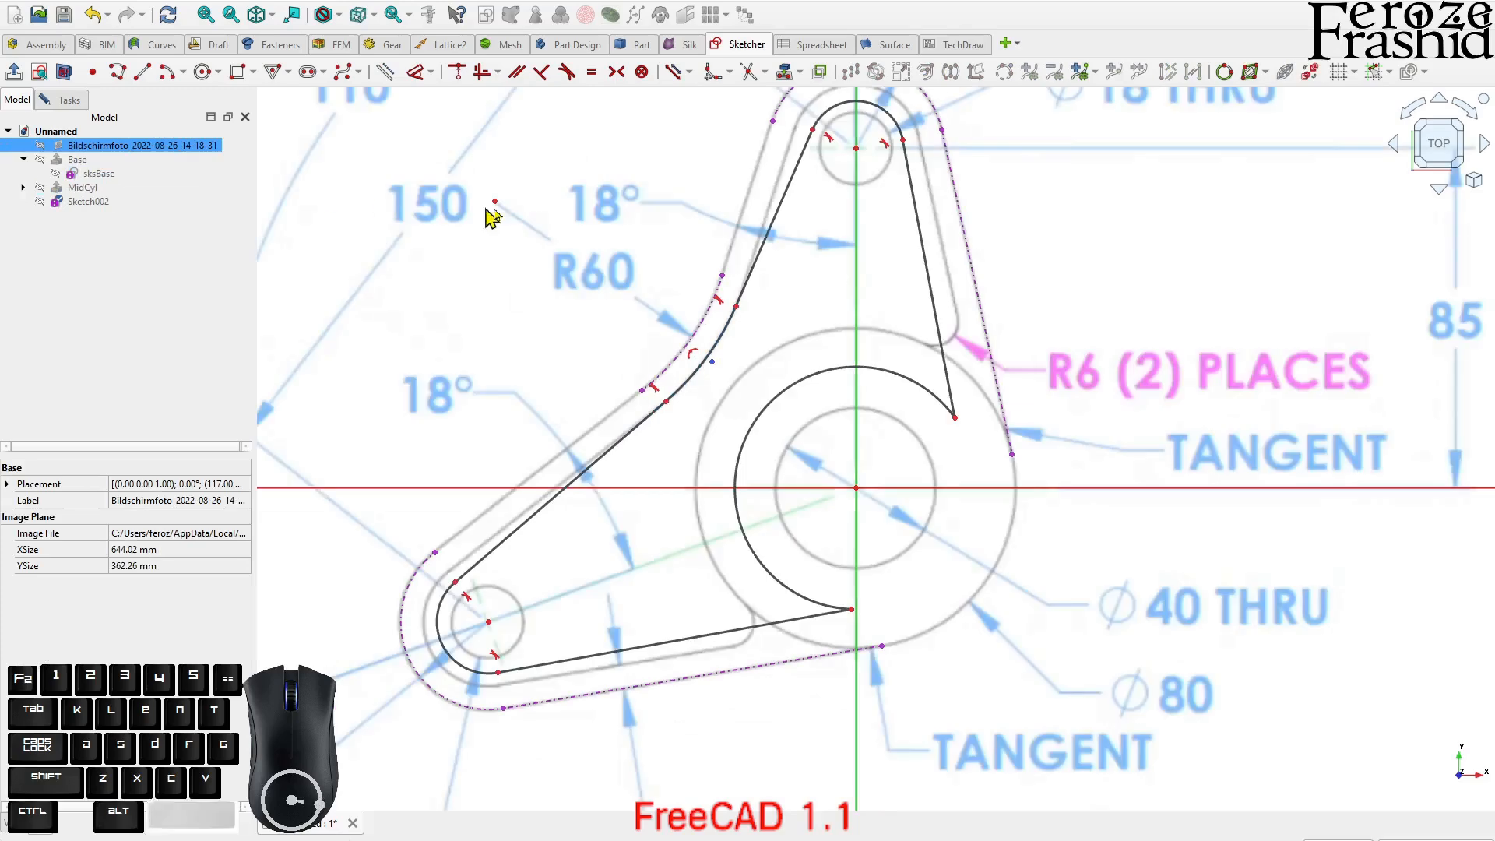
pyautogui.scroll(-3, 691, 260)
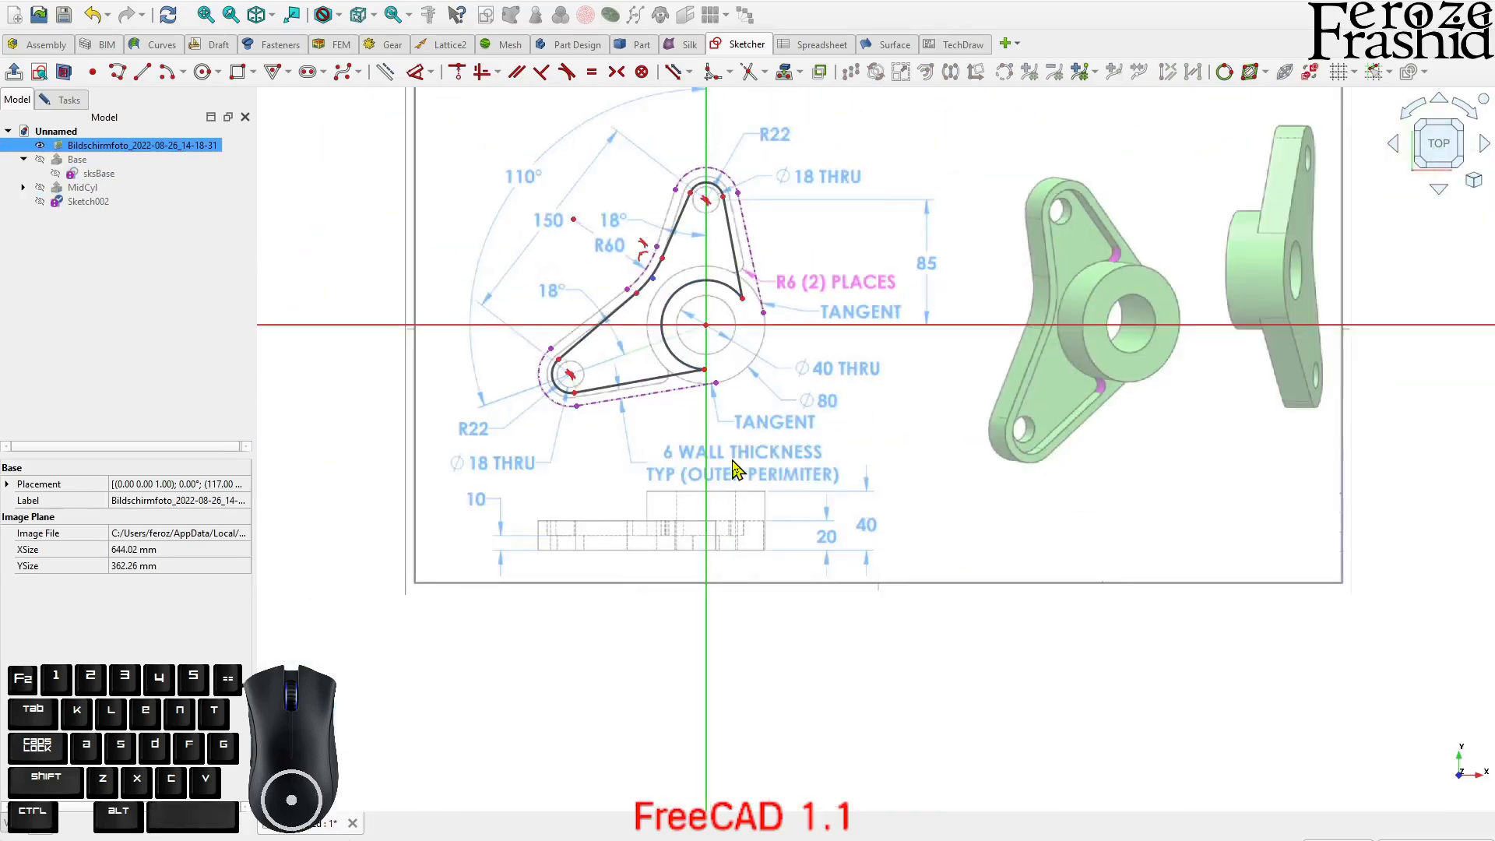
pyautogui.press('space')
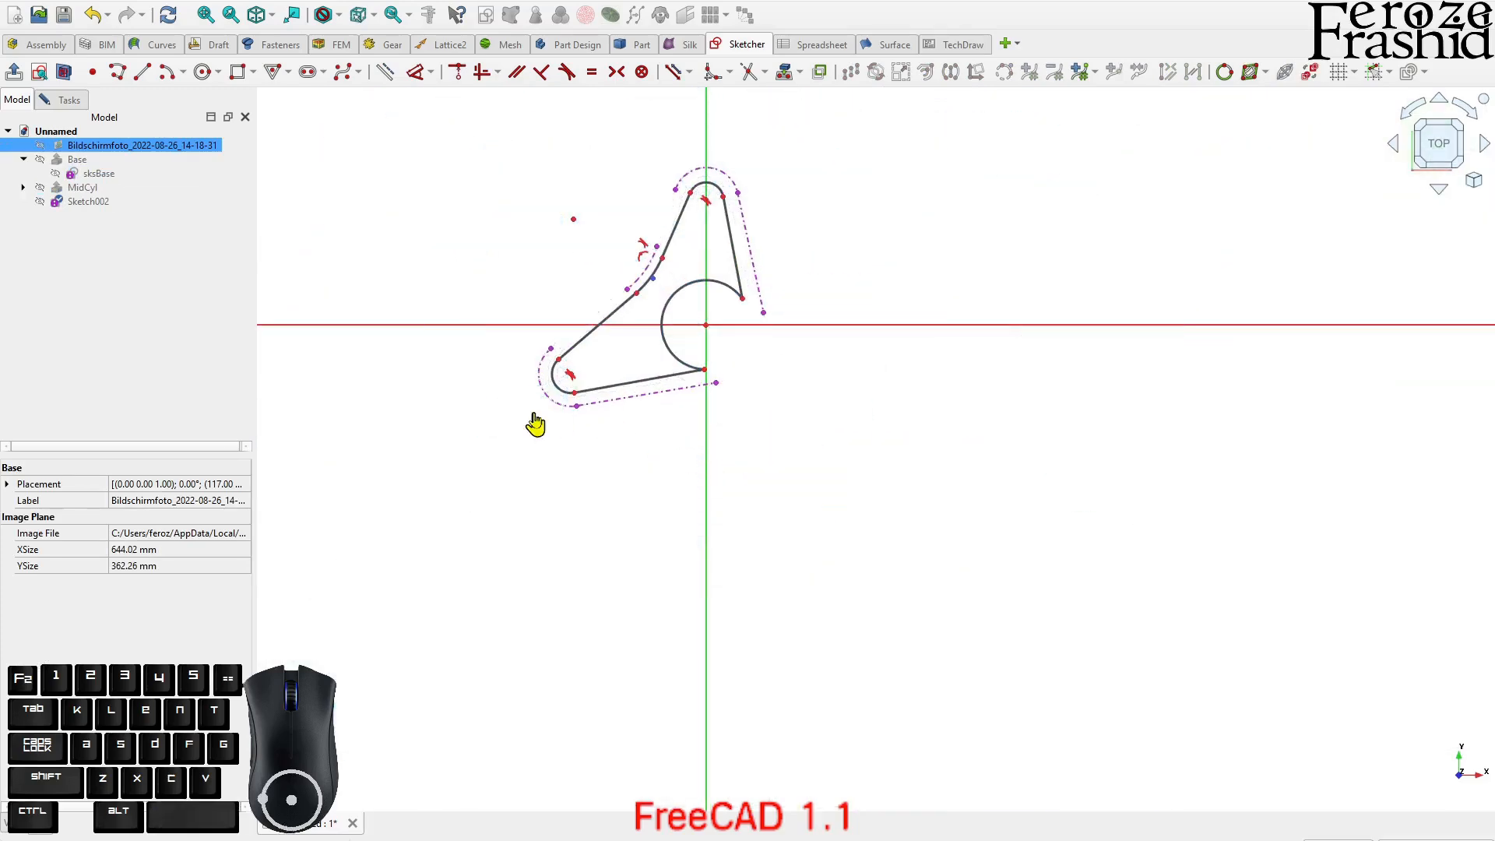
pyautogui.click(534, 420)
# - Dimension the inner end arc of the lower-left arm with a radius of 16 mm
pyautogui.scroll(4, 545, 413)
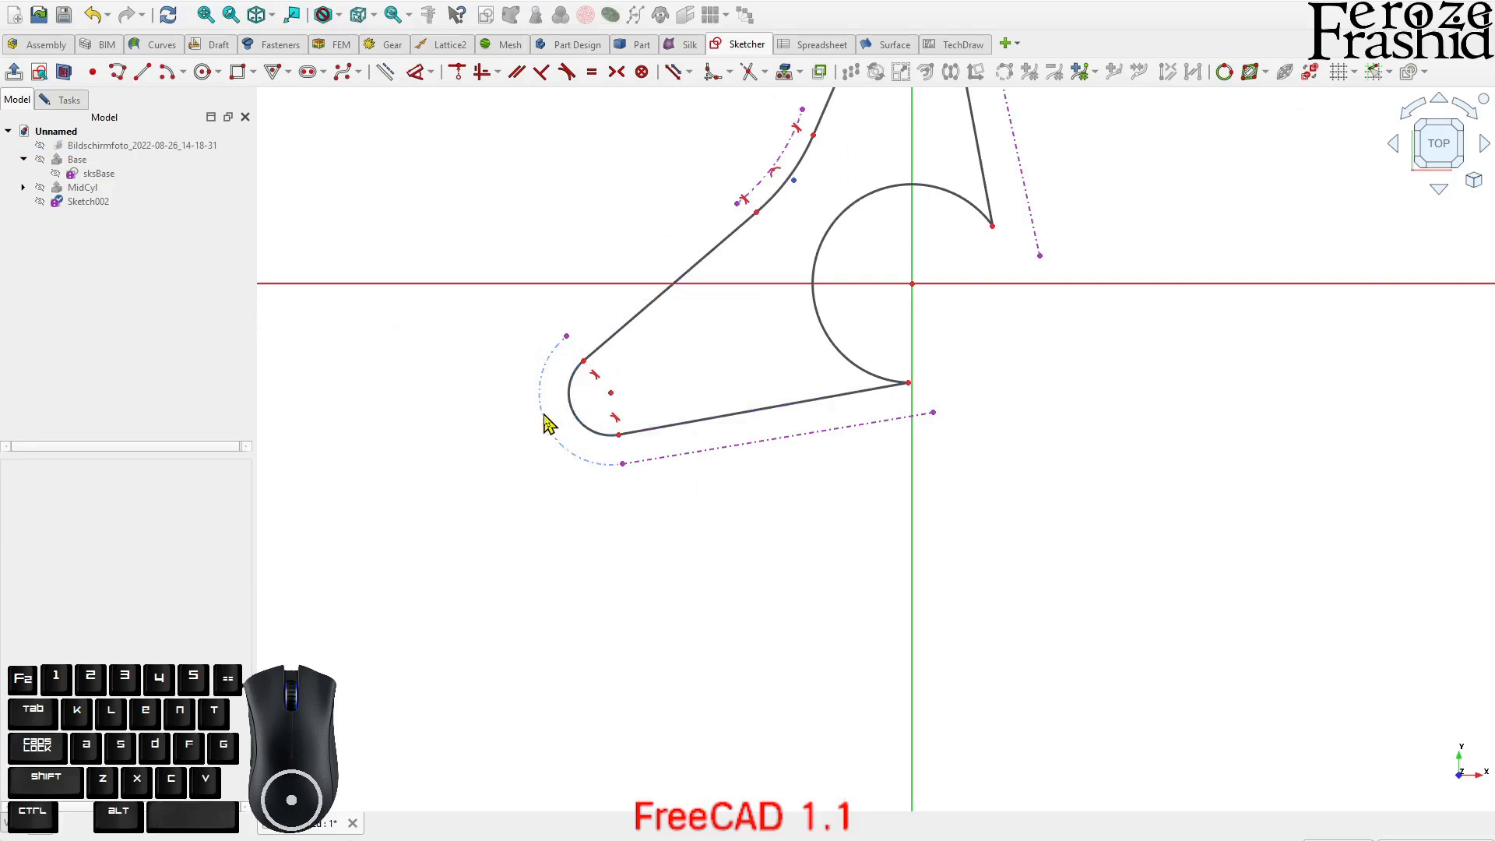
pyautogui.click(574, 424)
pyautogui.press('d')
pyautogui.click(484, 441)
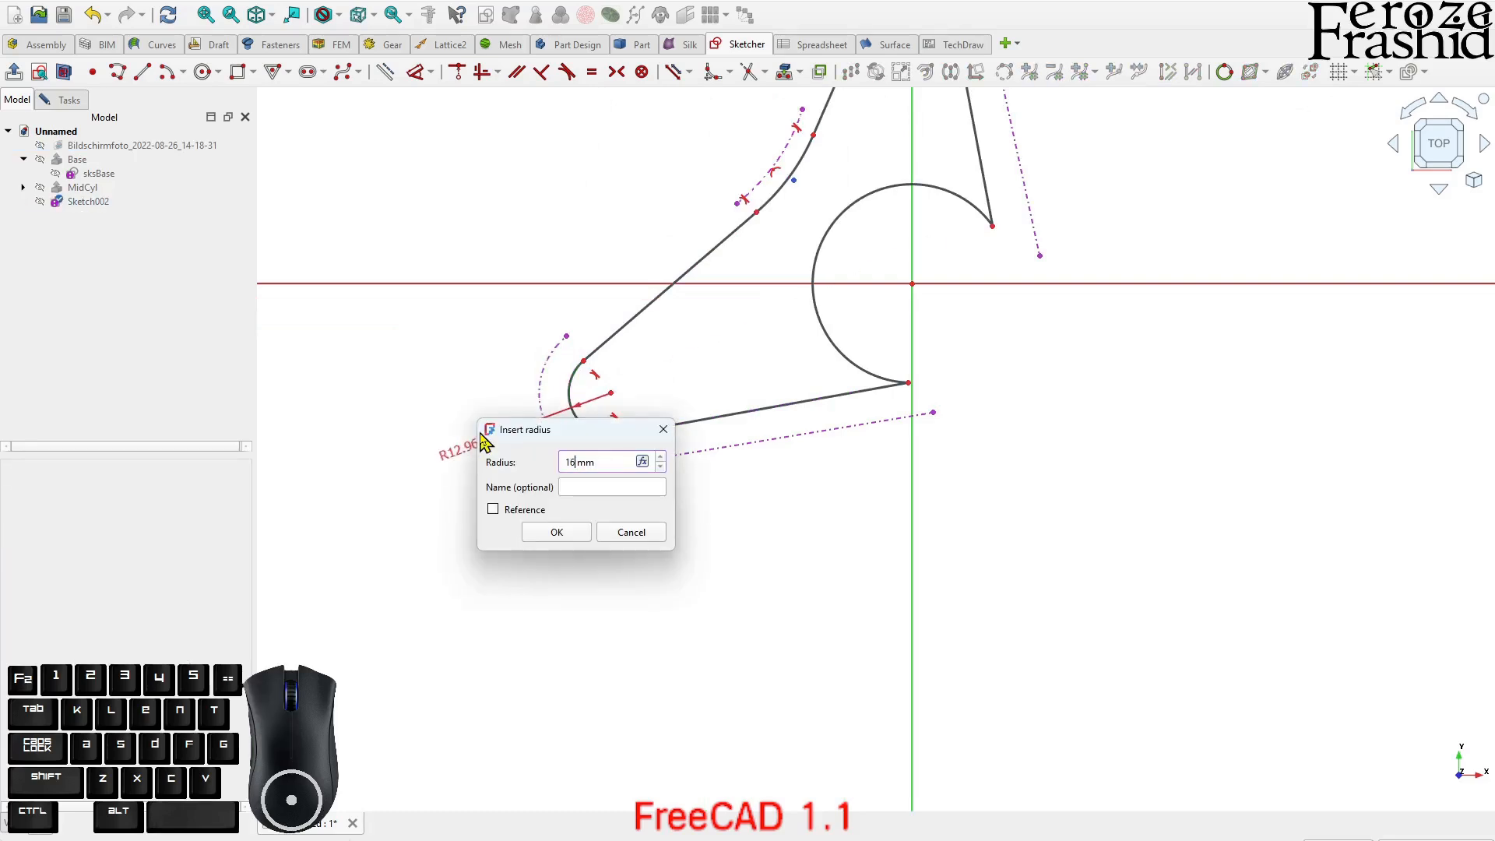
pyautogui.press('Return')
pyautogui.rightClick(500, 519)
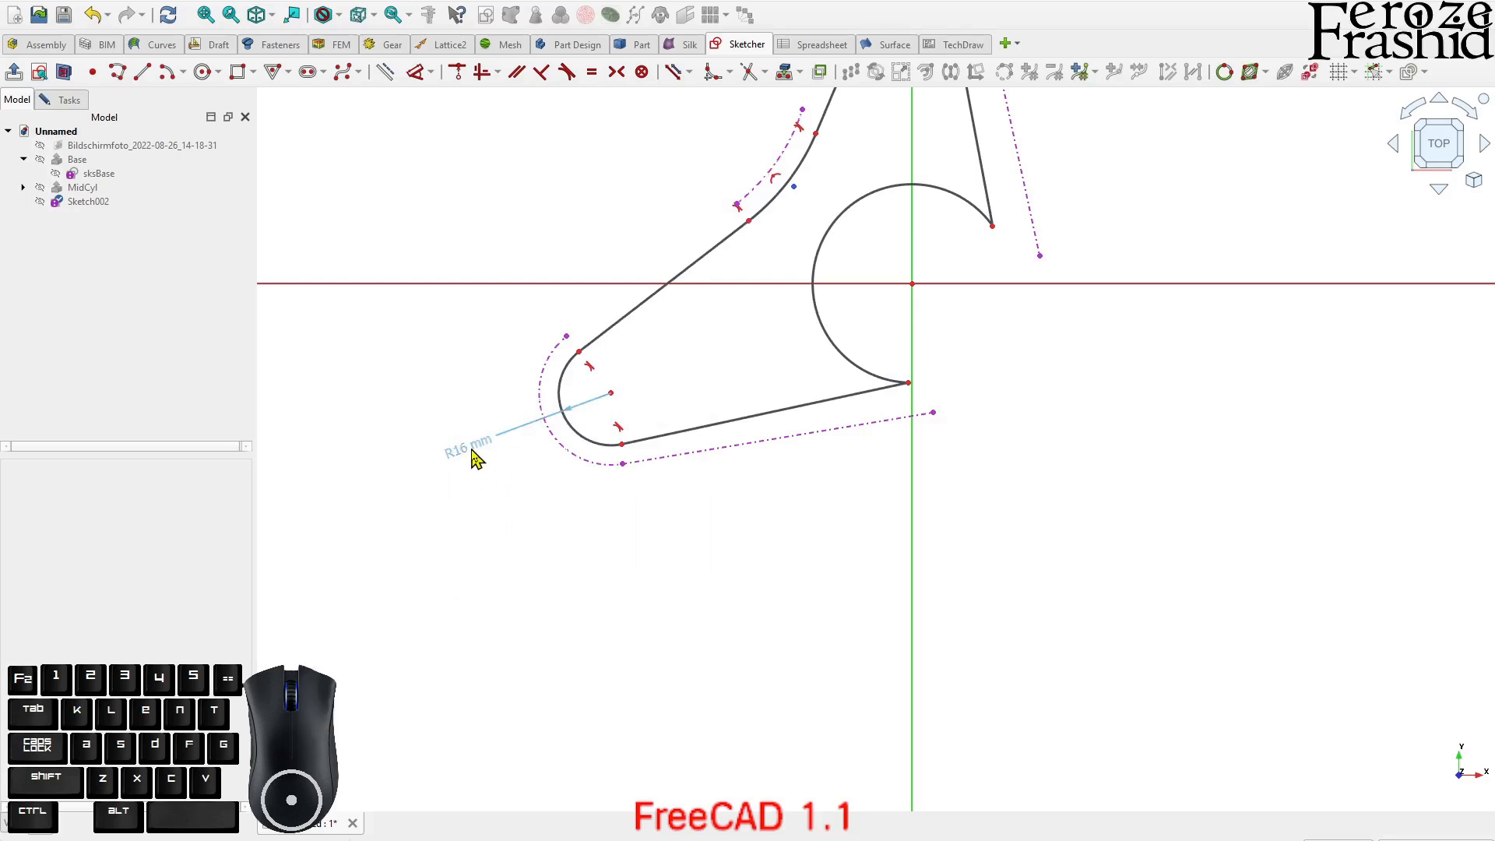
# - Make the upper arm's inner end arc equal in radius to the 16 mm arc of the lower-left arm
pyautogui.scroll(-3, 477, 459)
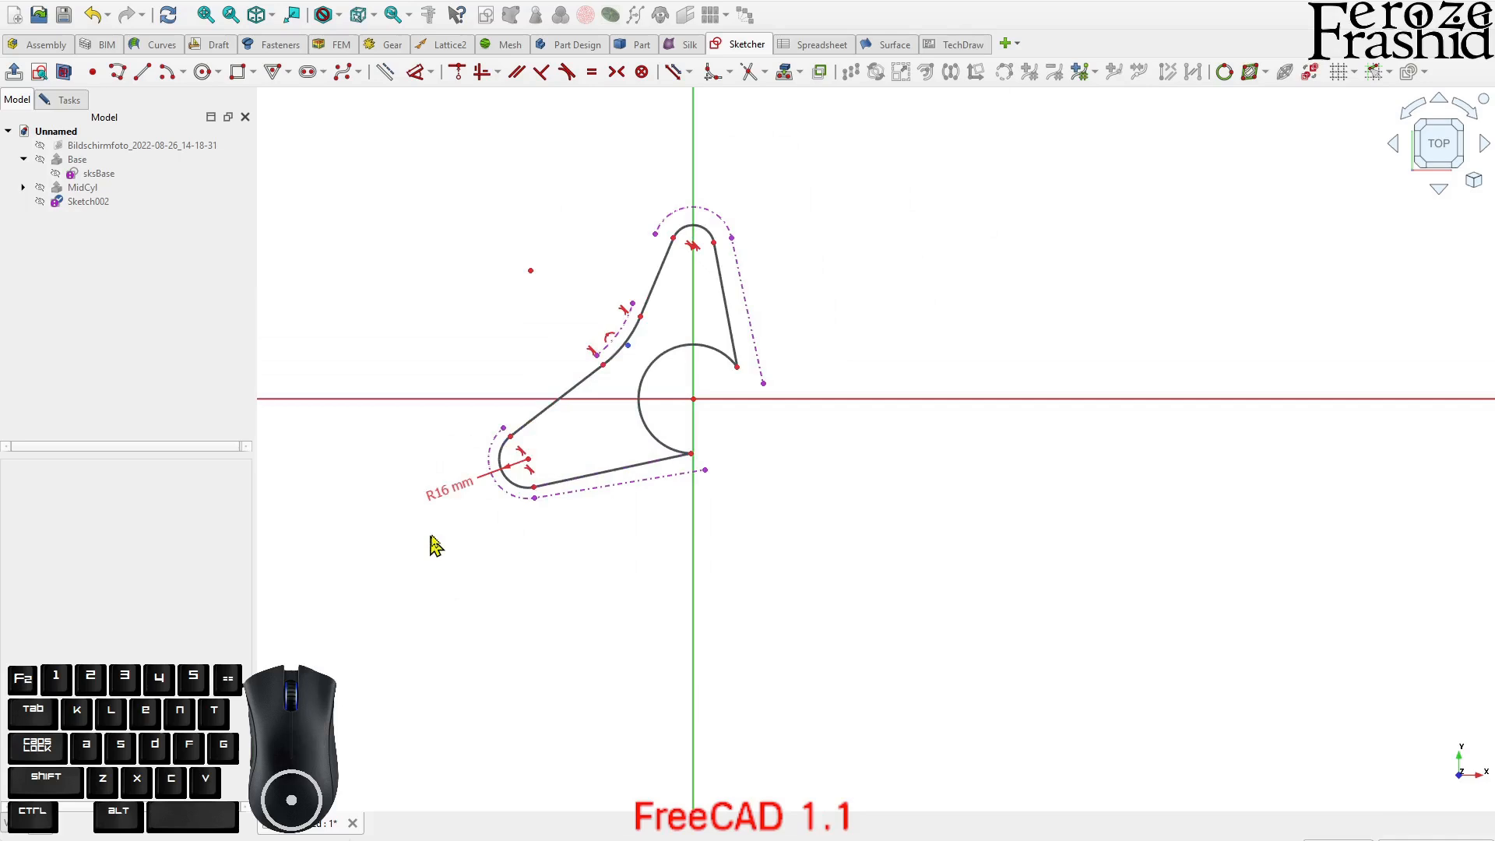
pyautogui.click(703, 232)
pyautogui.click(517, 483)
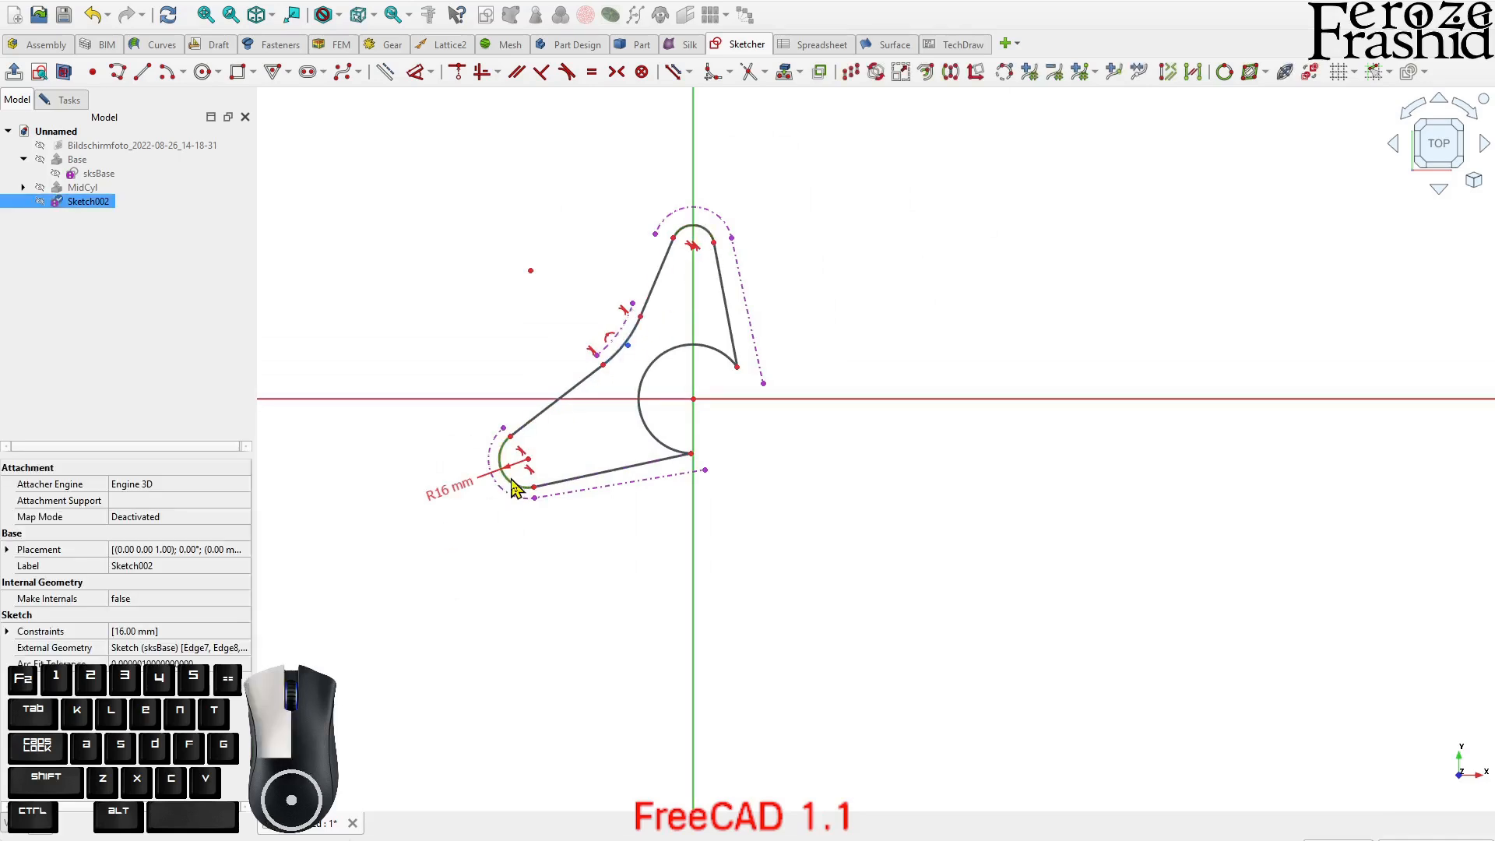
pyautogui.press('e')
pyautogui.scroll(3, 531, 457)
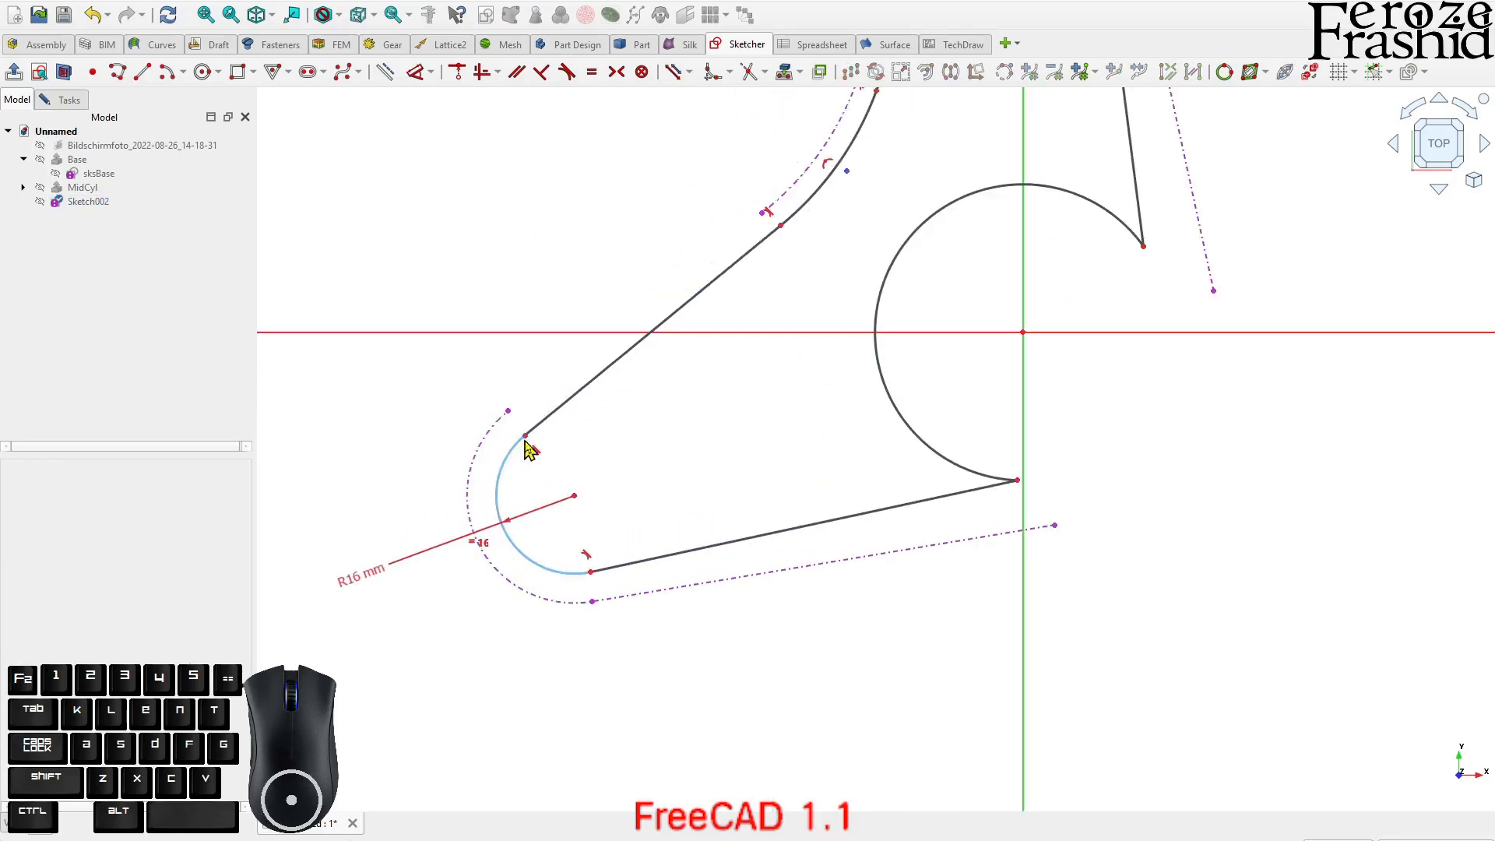
# - Dimension the inner arc beside the outer R60 arc with a radius of 66 mm
pyautogui.scroll(-2, 529, 450)
pyautogui.click(757, 279)
pyautogui.press('d')
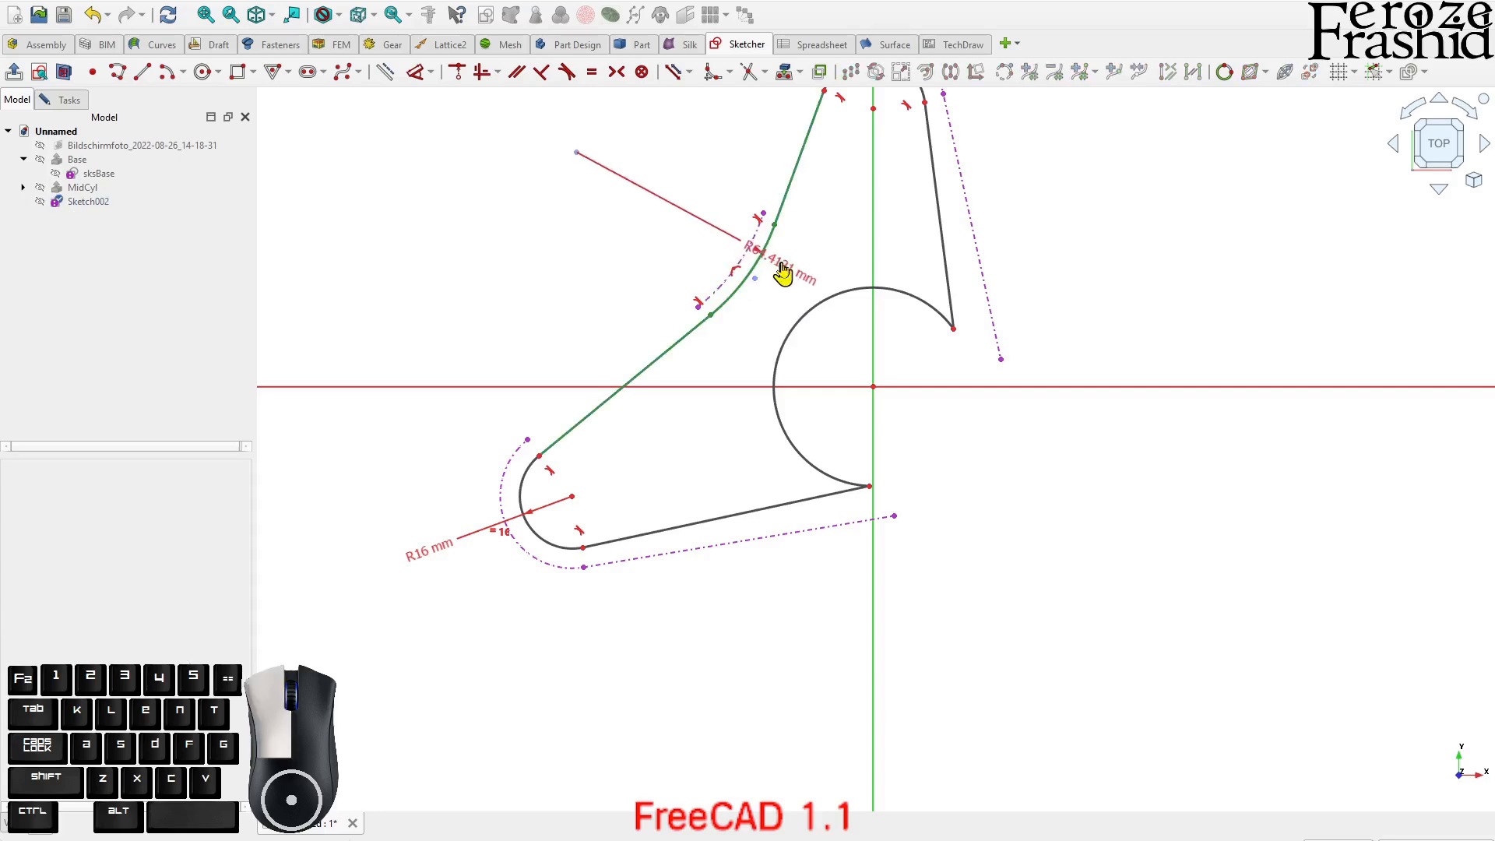
pyautogui.click(783, 270)
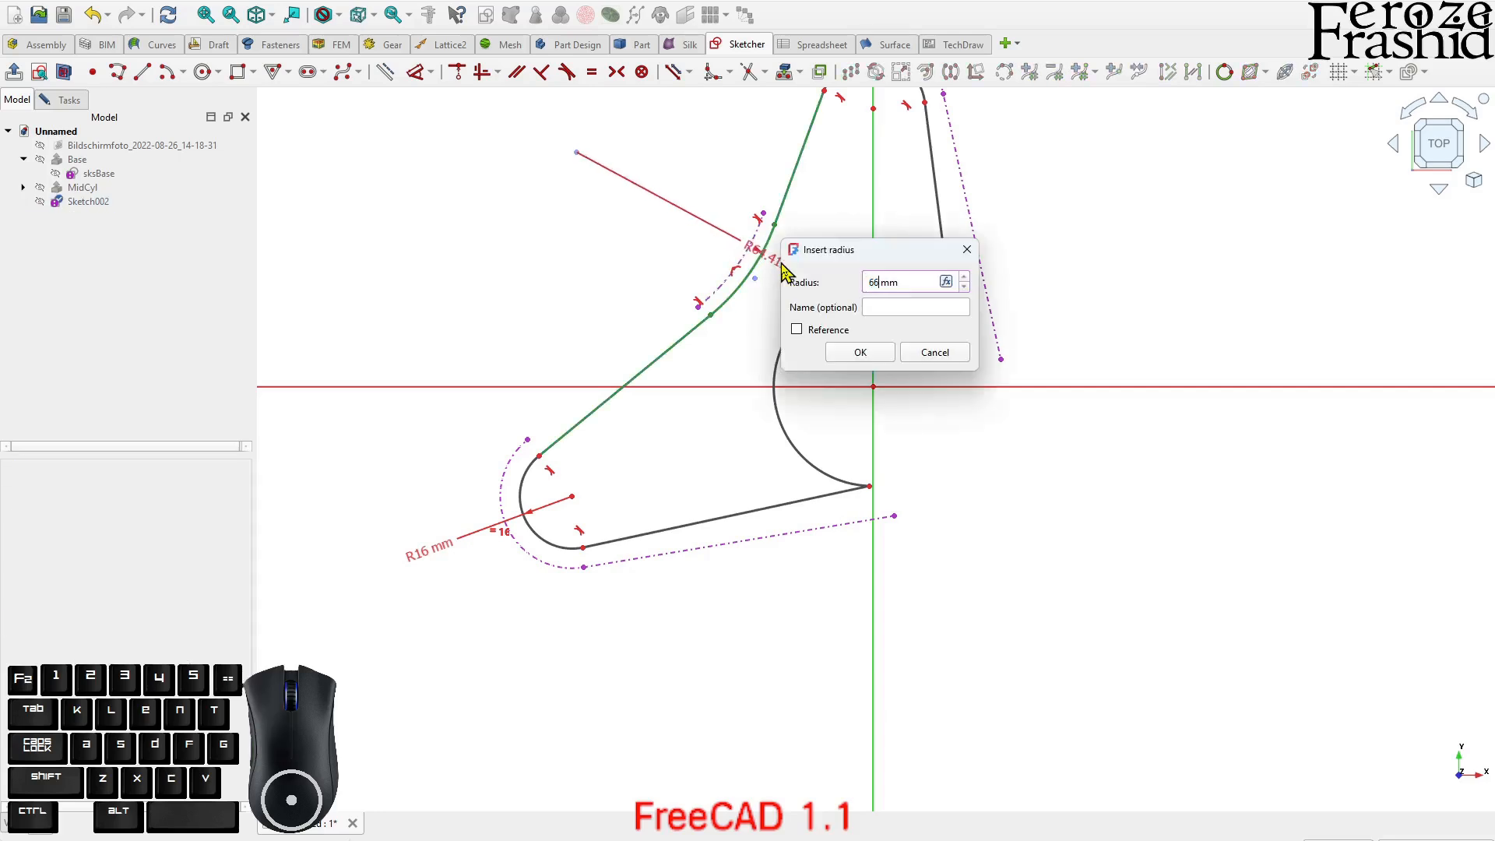
pyautogui.press('Return')
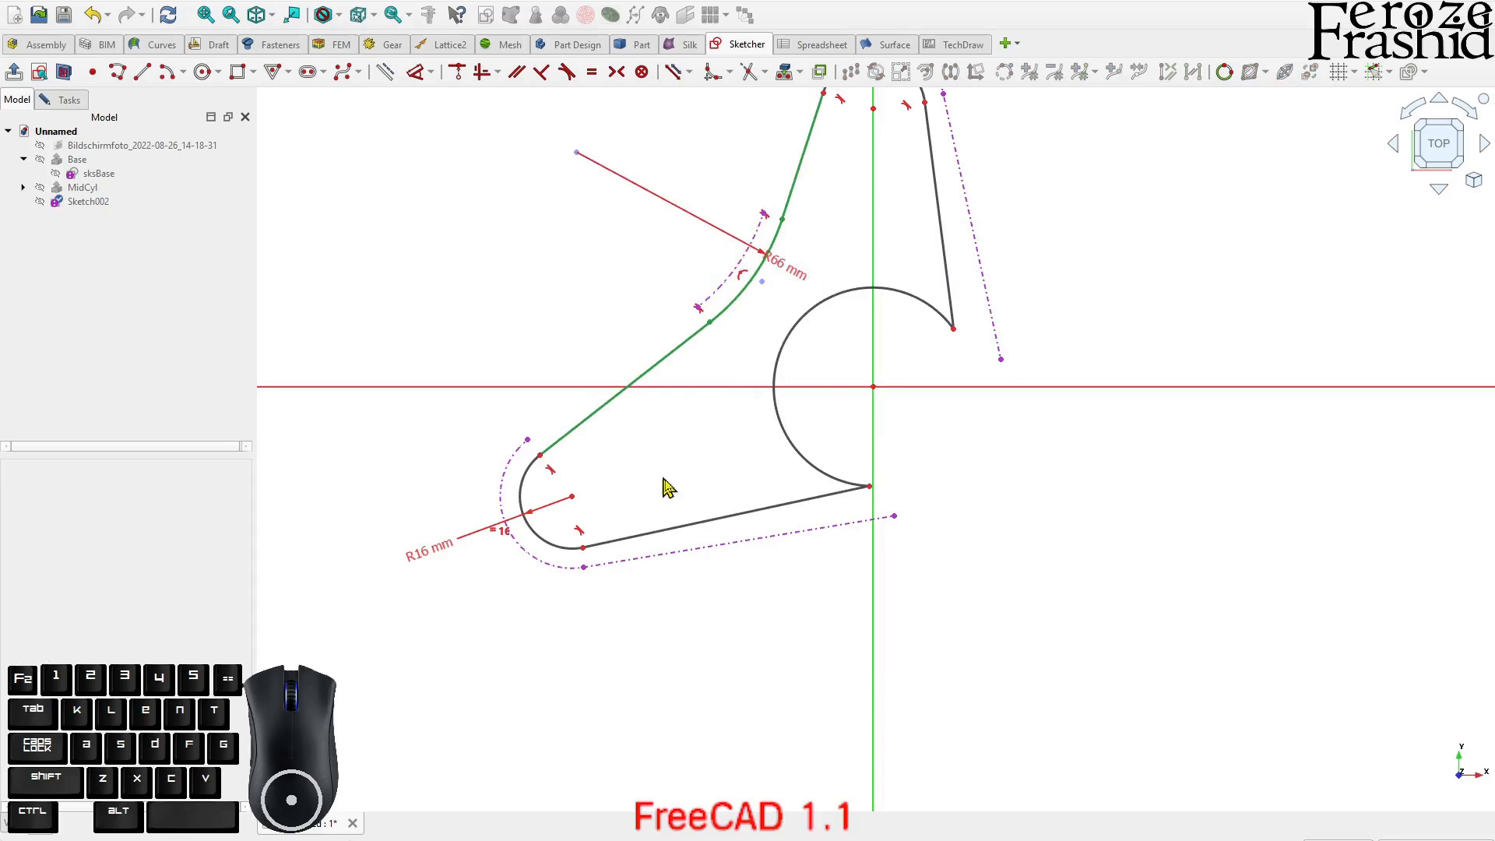
# - Make the two inner lines that end on the central arc parallel to their outer tangent edges
pyautogui.click(703, 536)
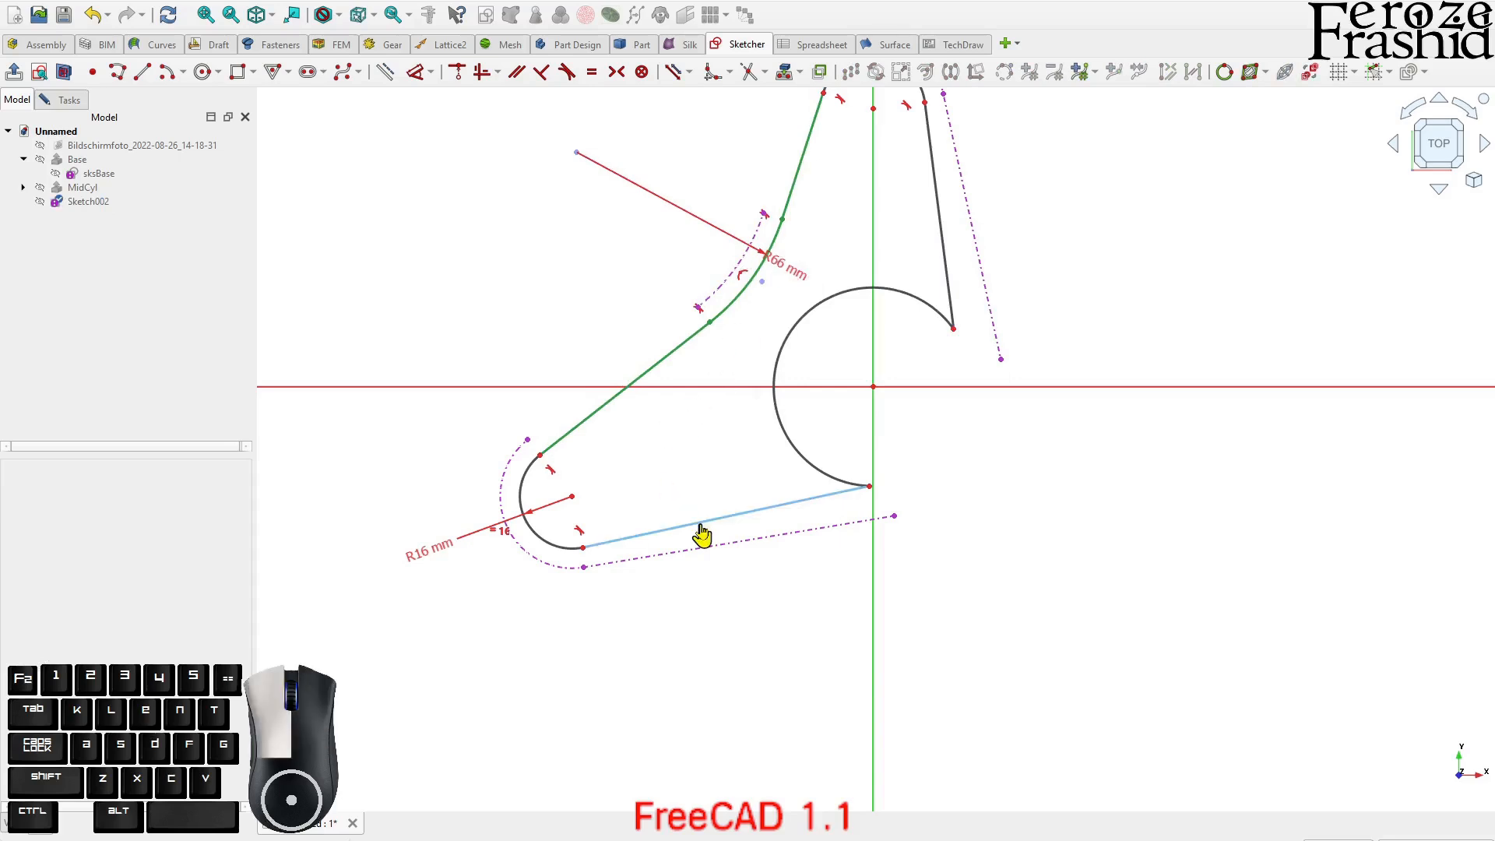
pyautogui.click(738, 548)
pyautogui.press('p')
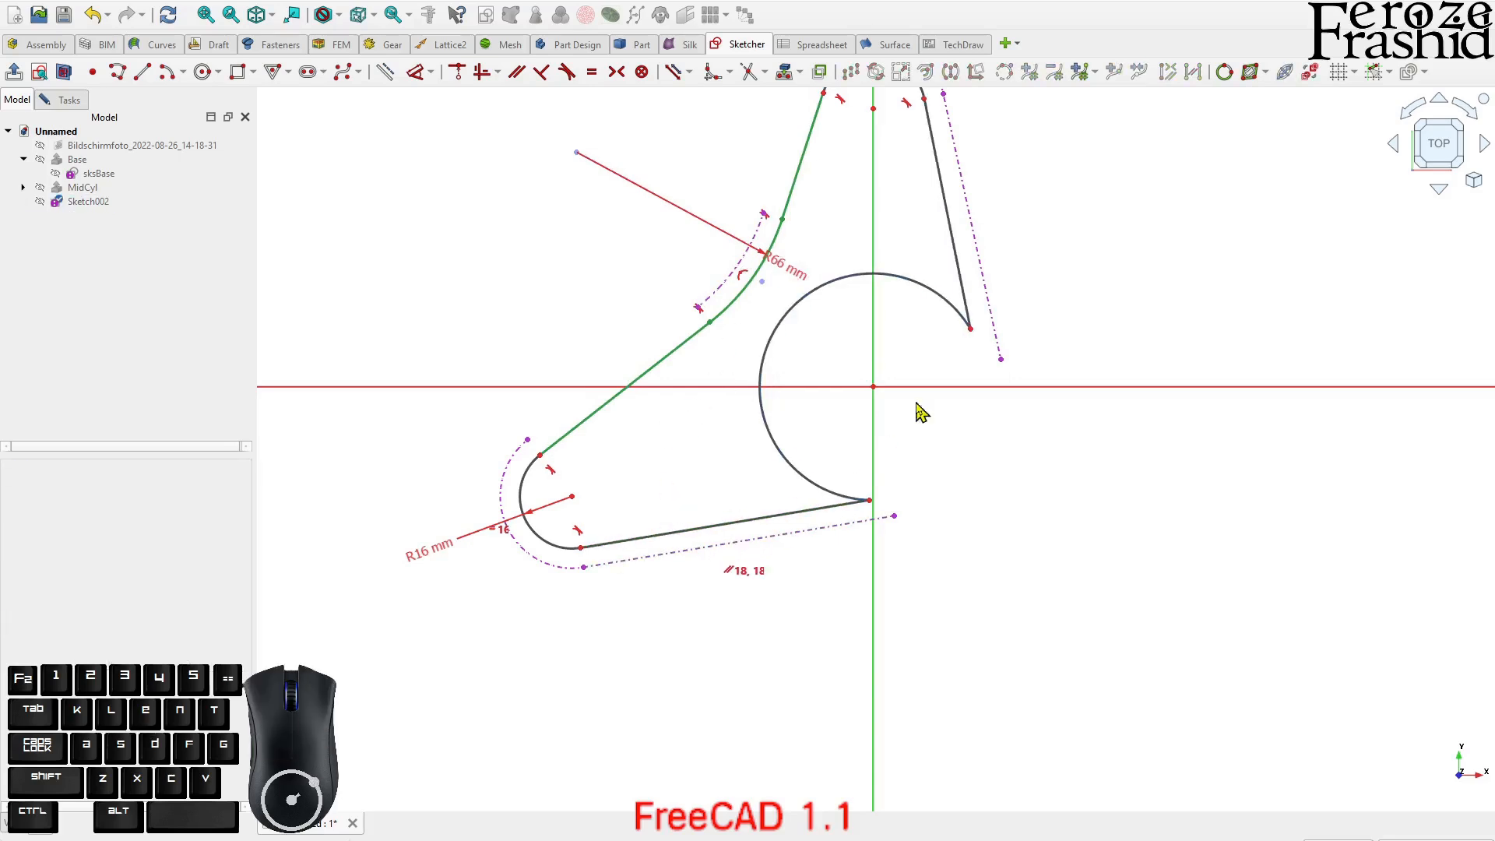
pyautogui.click(969, 284)
pyautogui.click(979, 266)
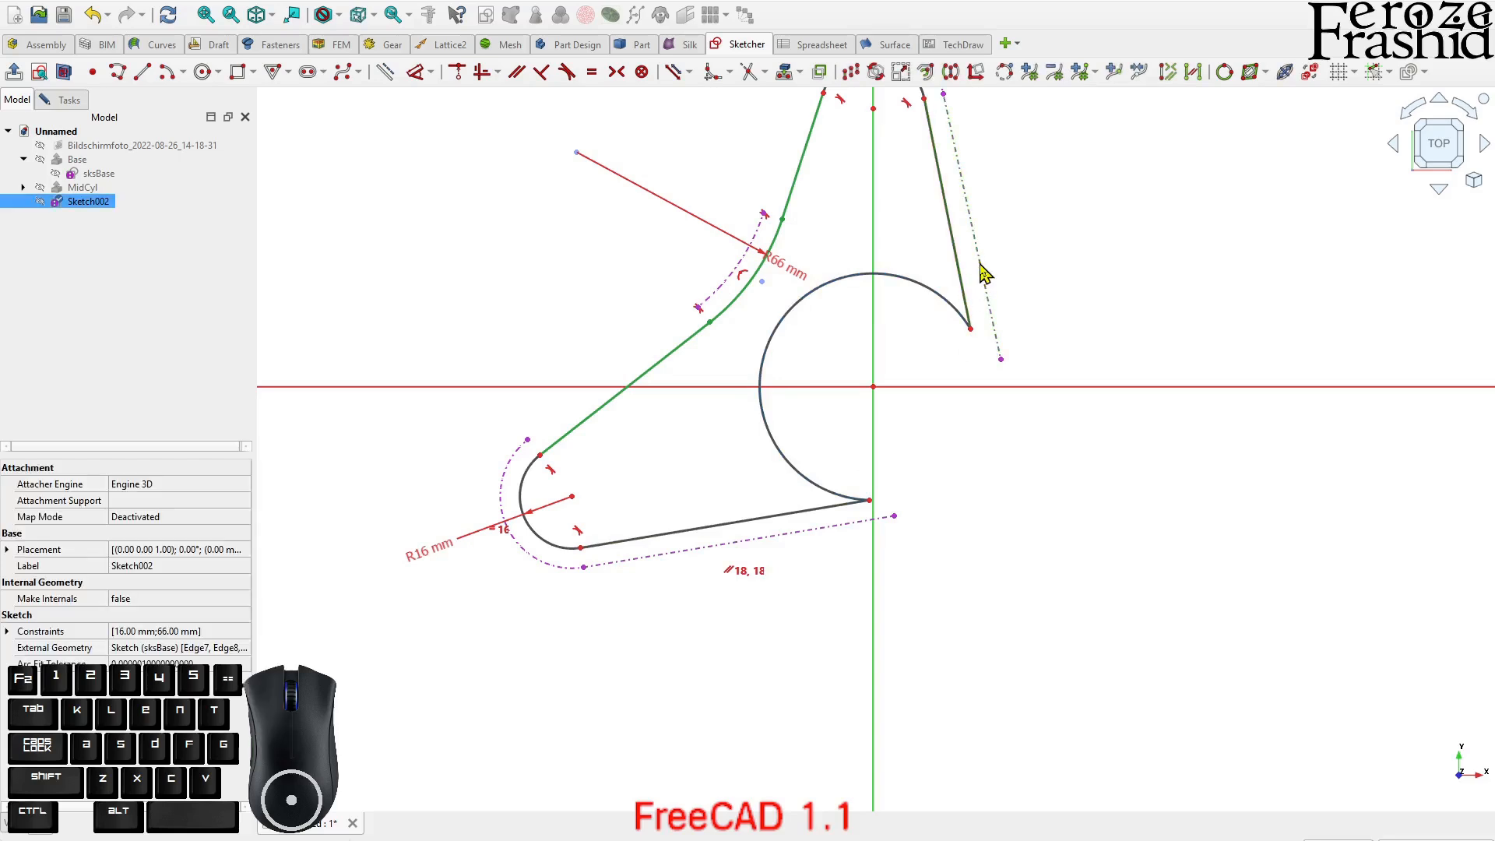
pyautogui.press('p')
# - Check the sketch's remaining degrees of freedom by reading the solver status and moving the central arc's lower endpoint
pyautogui.scroll(-3, 894, 473)
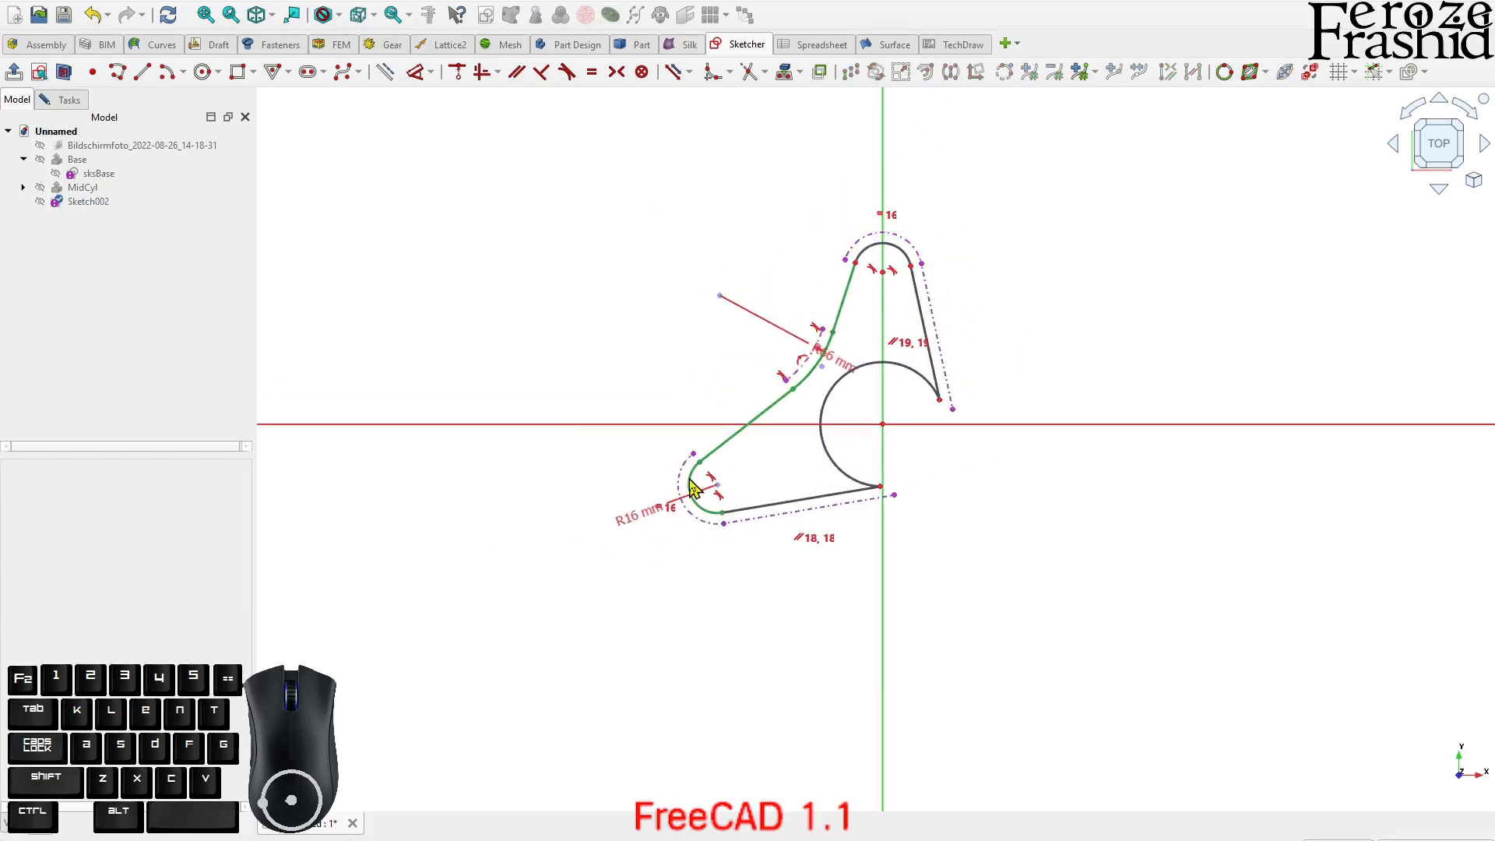
pyautogui.scroll(3, 724, 518)
pyautogui.click(68, 101)
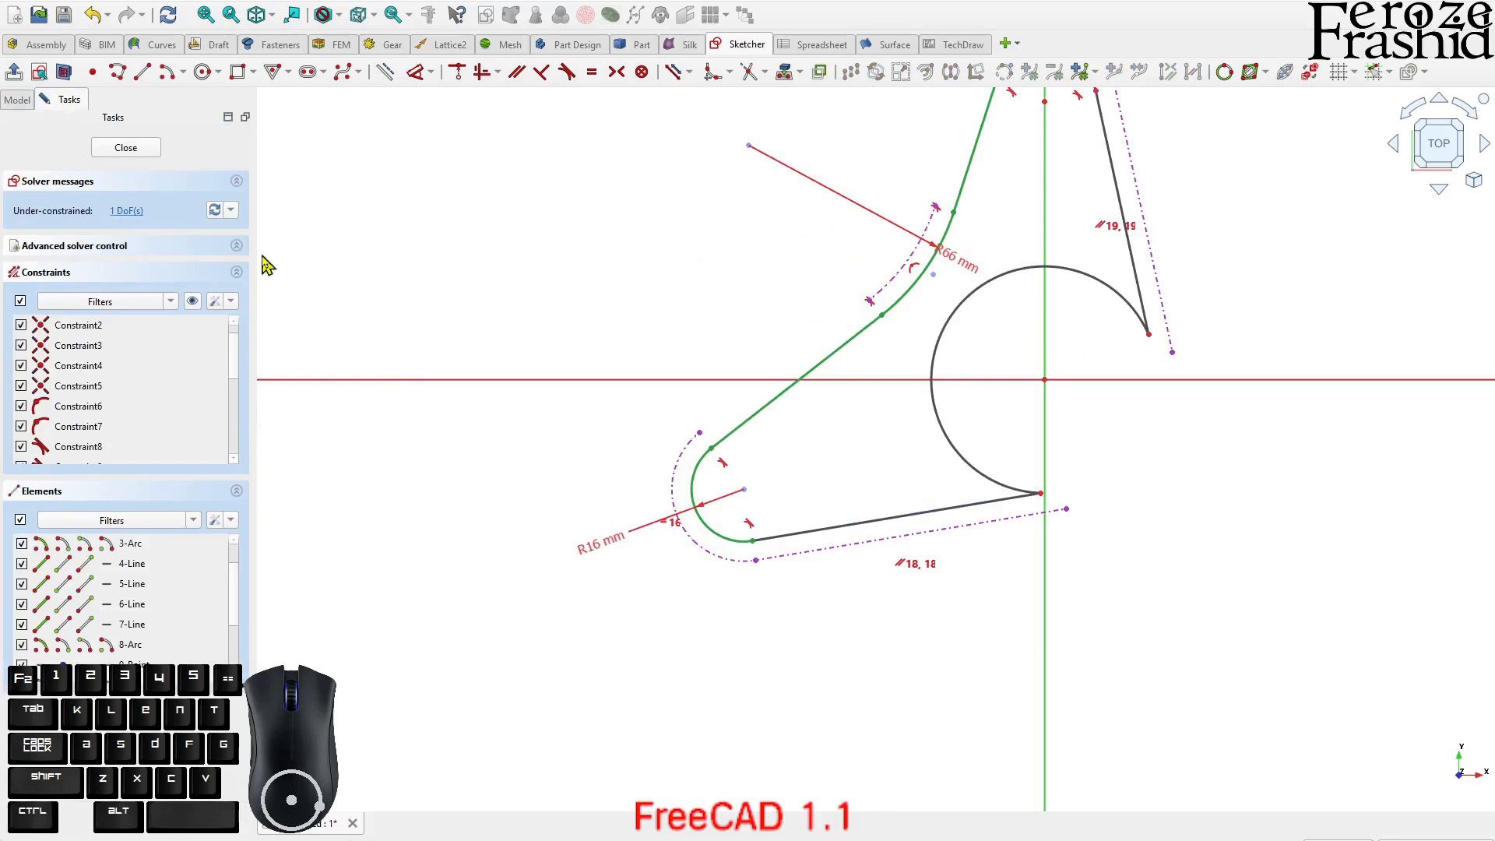
pyautogui.moveTo(1041, 495)
pyautogui.mouseDown()
pyautogui.moveTo(985, 459)
pyautogui.moveTo(1059, 471)
pyautogui.moveTo(962, 476)
pyautogui.moveTo(1028, 476)
pyautogui.mouseUp()
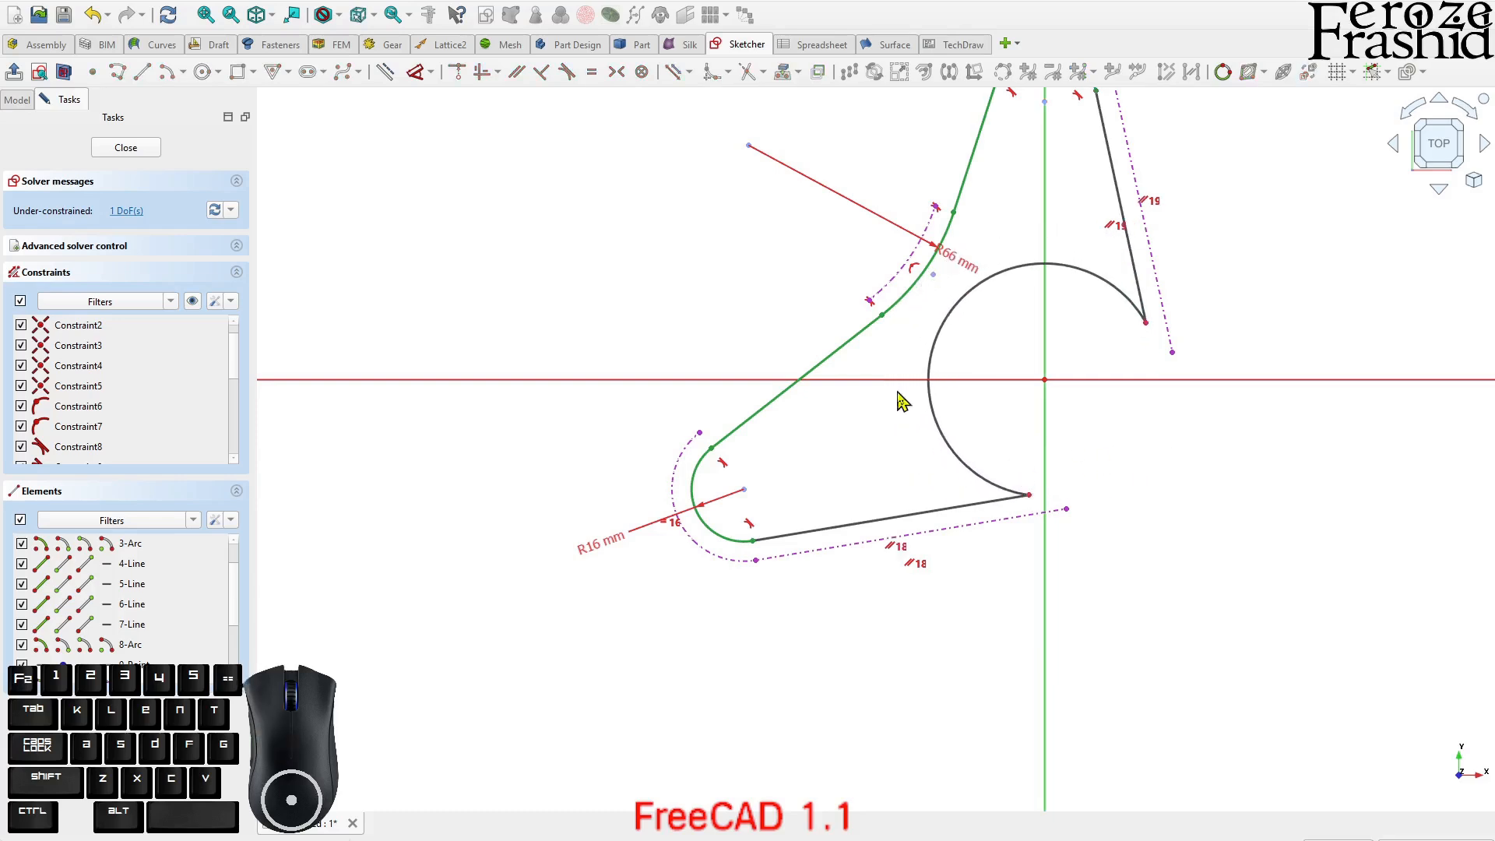
# - Show the reference drawing and move the central arc's lower endpoint until the arc lies over the Ø80 circle
pyautogui.click(26, 104)
pyautogui.click(96, 146)
pyautogui.press('space')
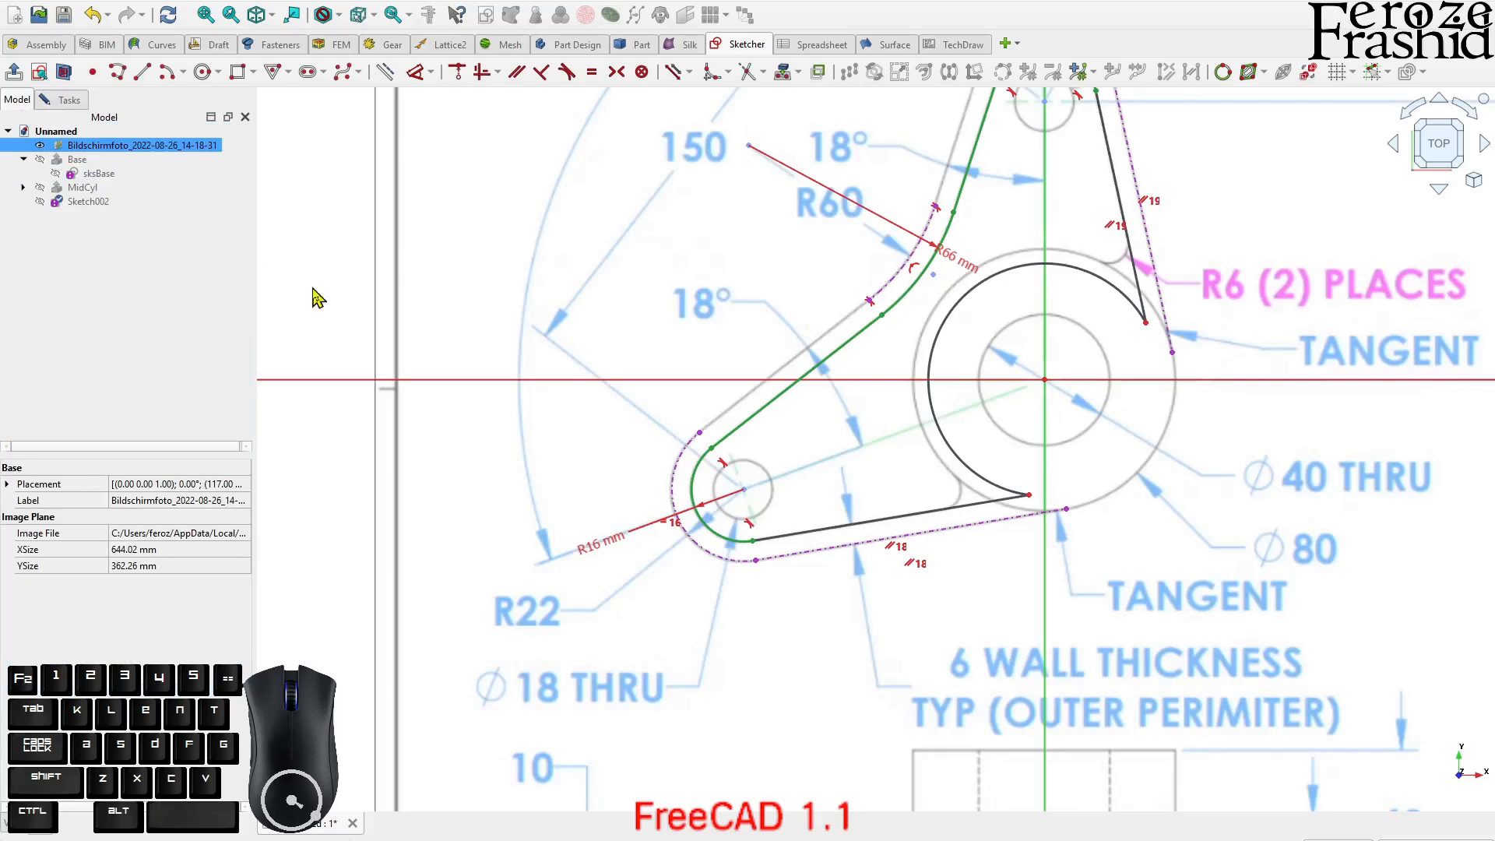
pyautogui.scroll(-4, 354, 310)
pyautogui.scroll(3, 576, 408)
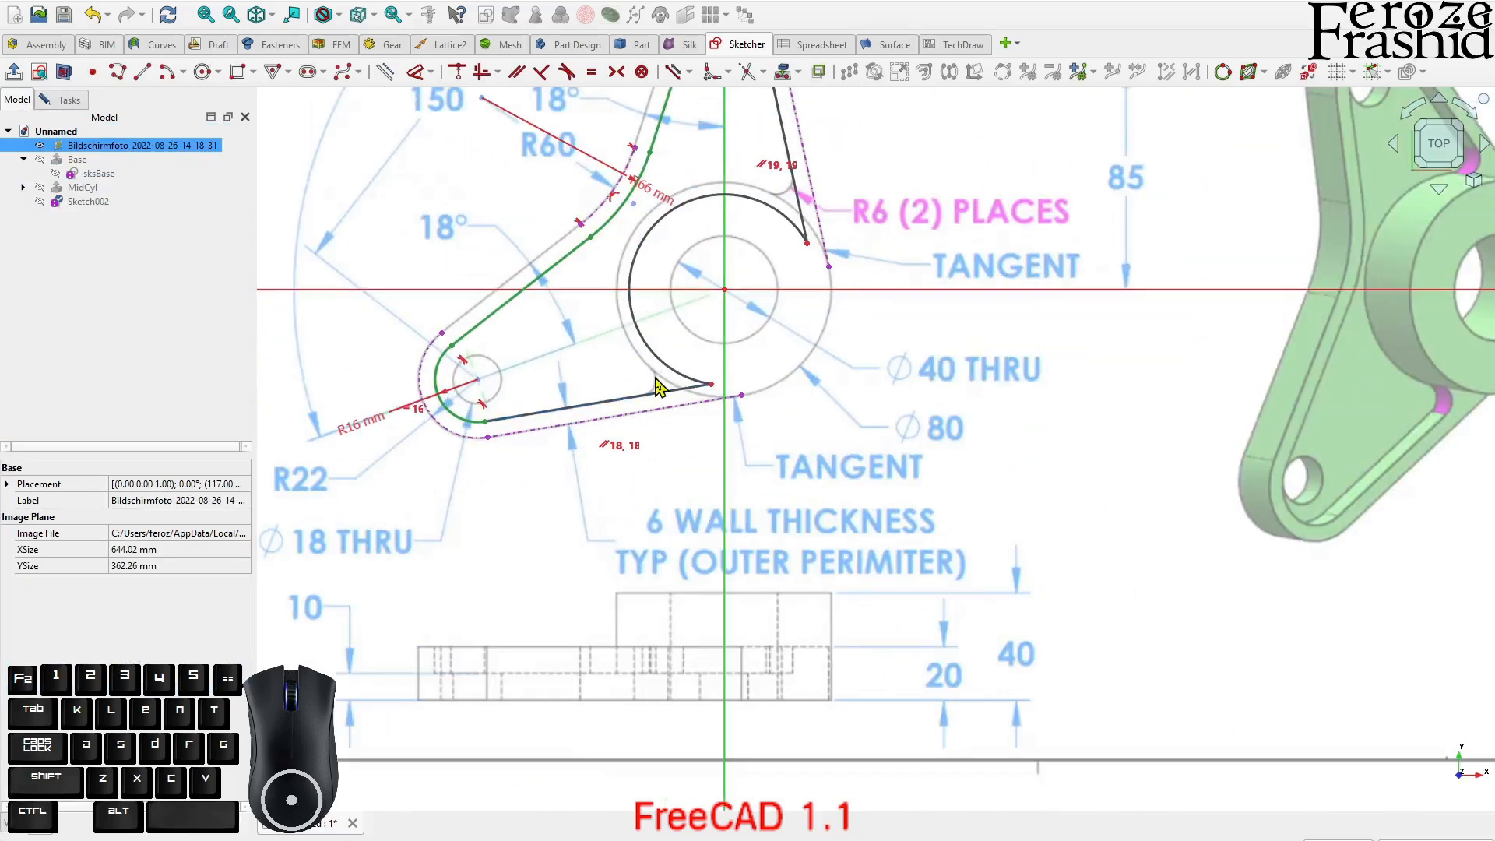
pyautogui.moveTo(711, 385); pyautogui.dragTo(685, 390)
pyautogui.click(711, 330)
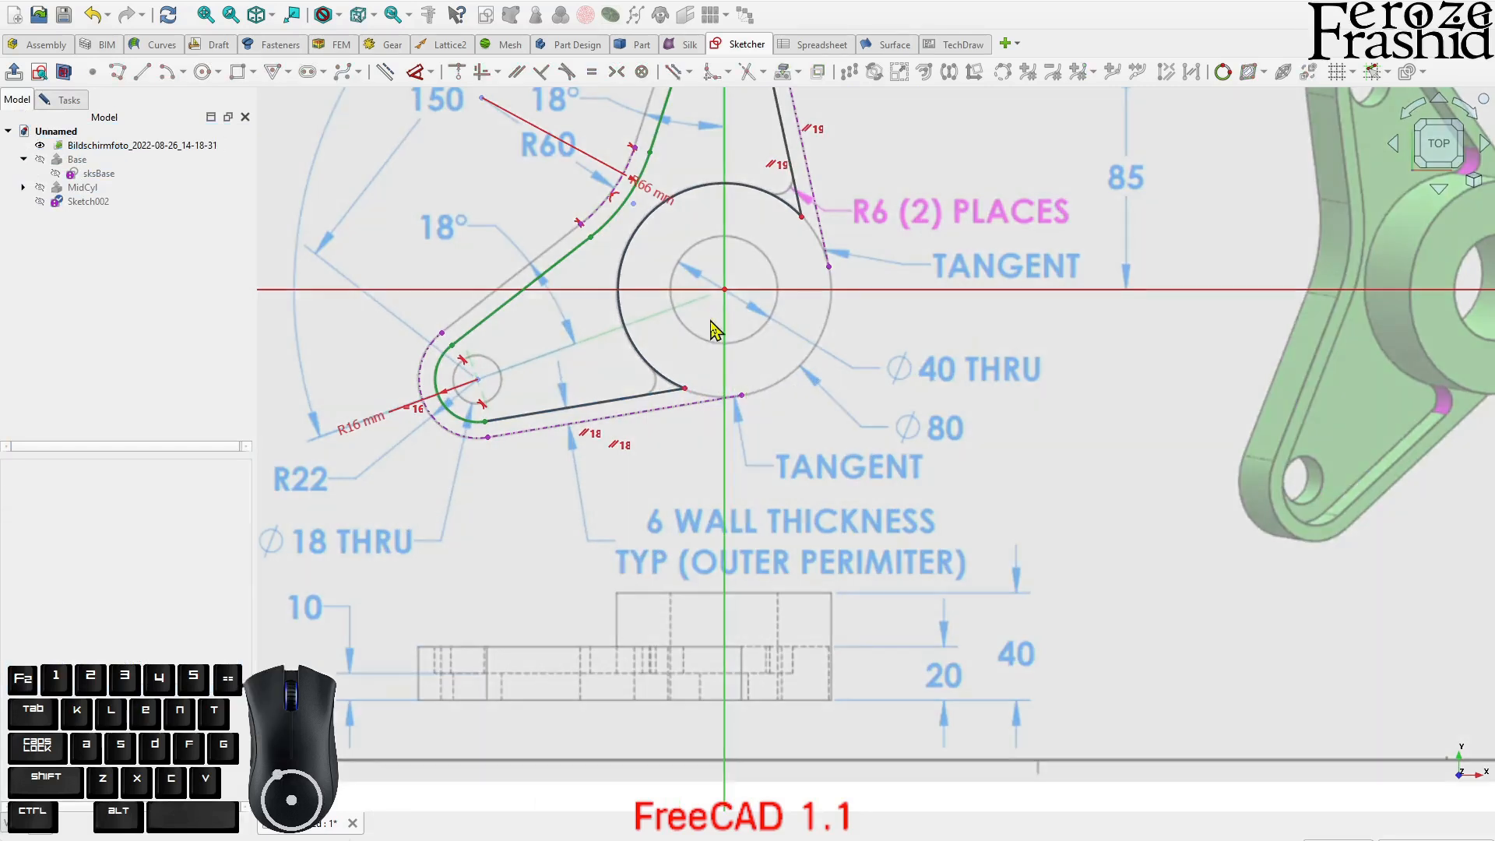
# - Dimension the central arc with a radius of 40 mm
pyautogui.click(636, 238)
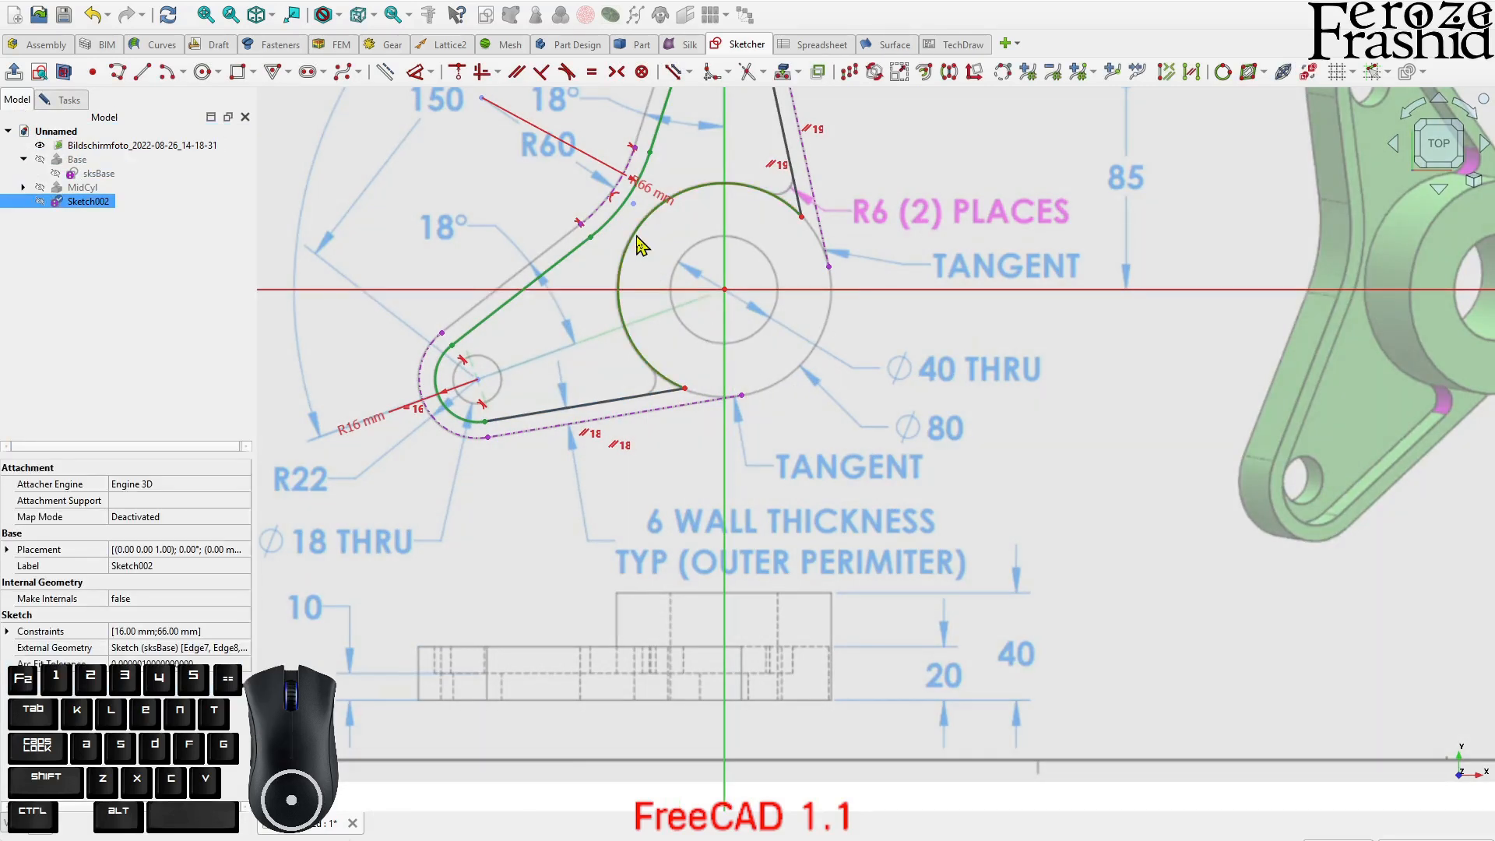
pyautogui.press('d')
pyautogui.click(882, 376)
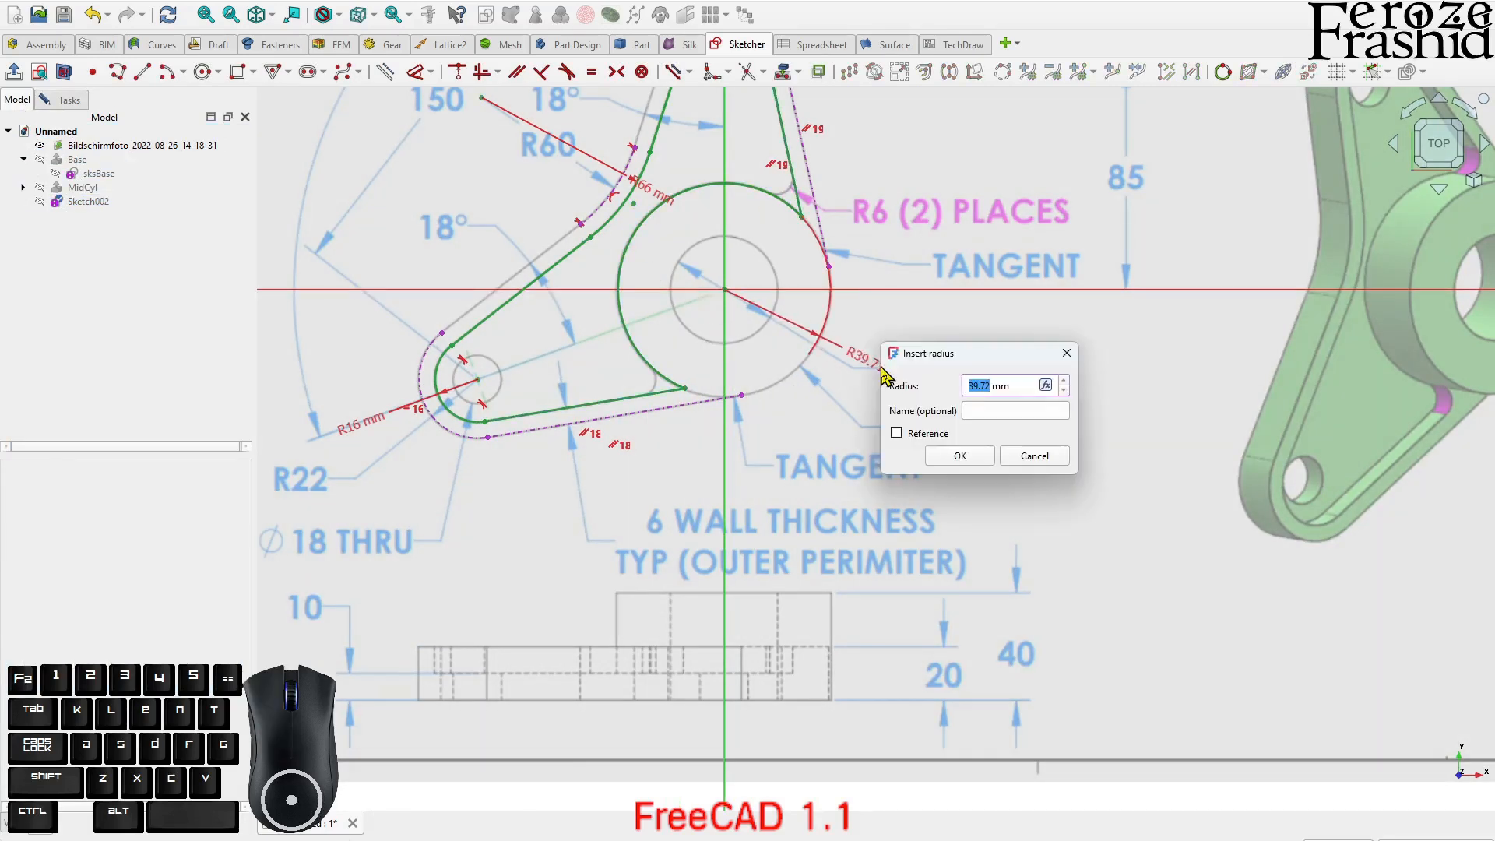
pyautogui.write('40')
pyautogui.press('Return')
pyautogui.rightClick(879, 381)
# - Fillet the two corners where the lower and right inner lines meet the central arc
pyautogui.click(711, 71)
pyautogui.scroll(3, 685, 306)
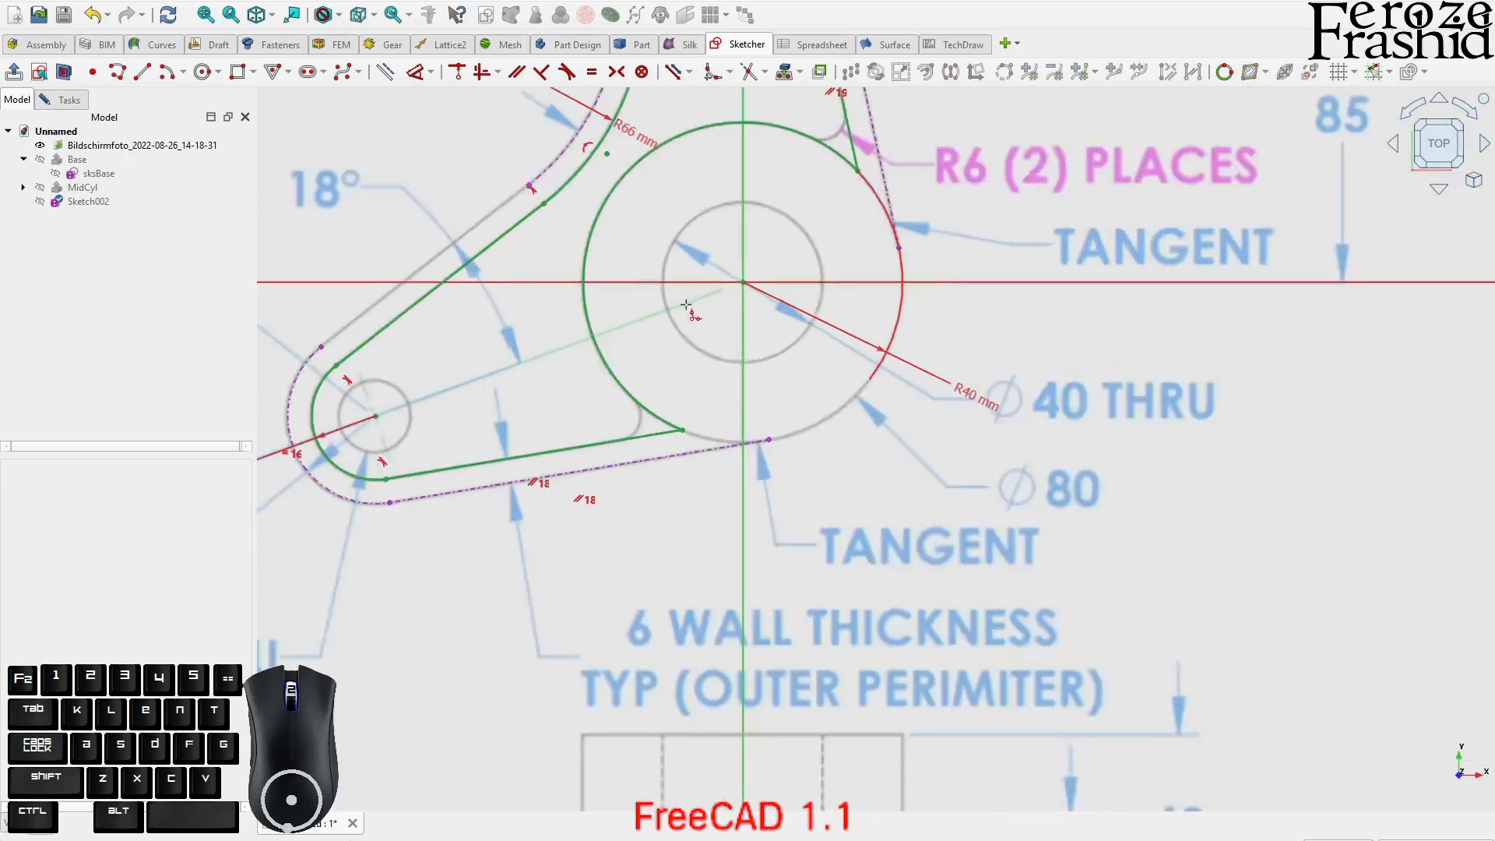
pyautogui.click(637, 440)
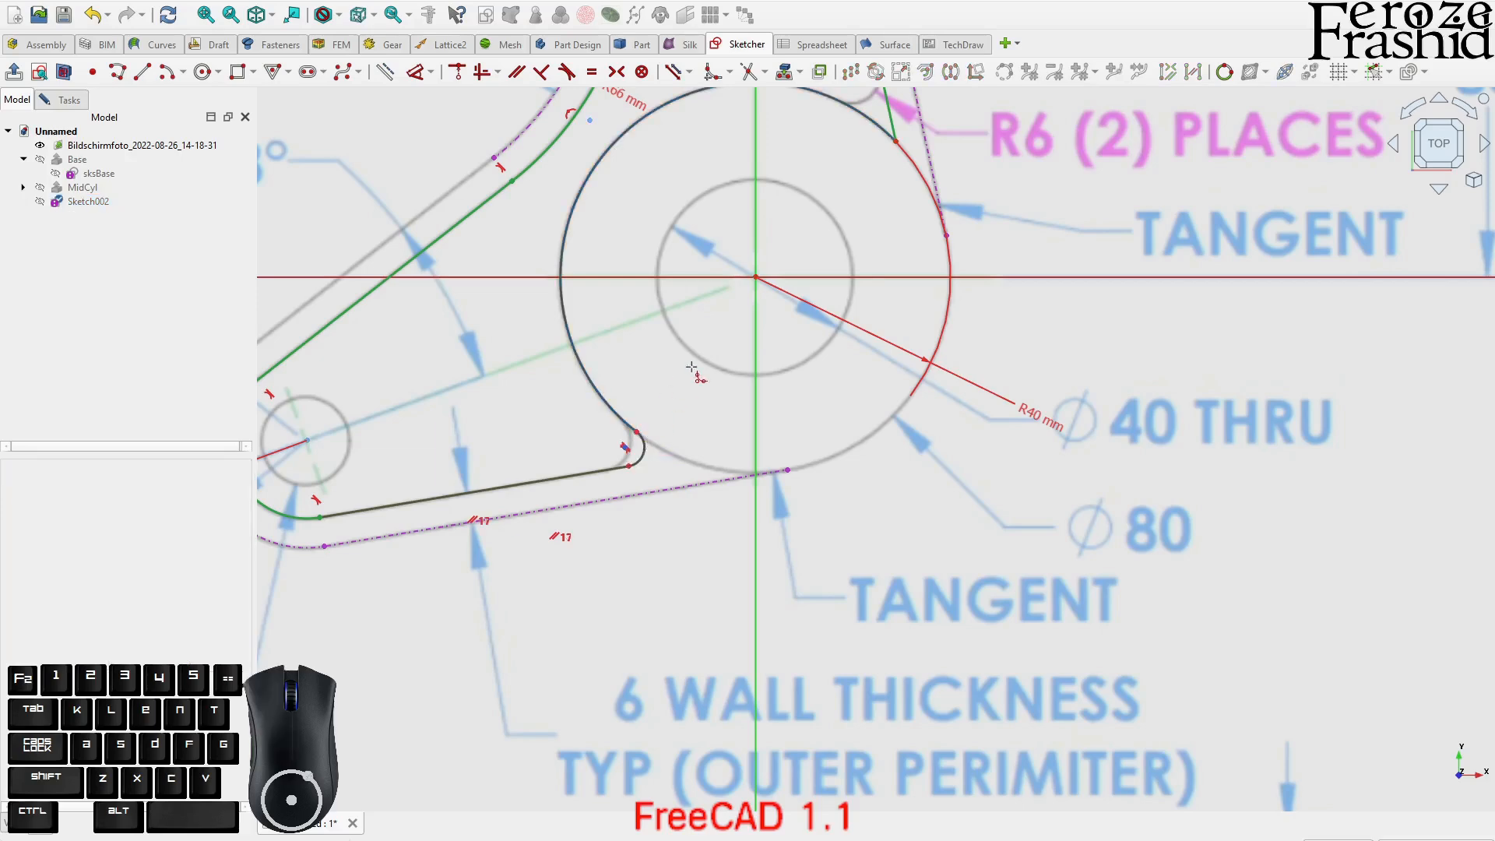
pyautogui.scroll(-3, 869, 394)
pyautogui.scroll(3, 884, 228)
pyautogui.click(845, 244)
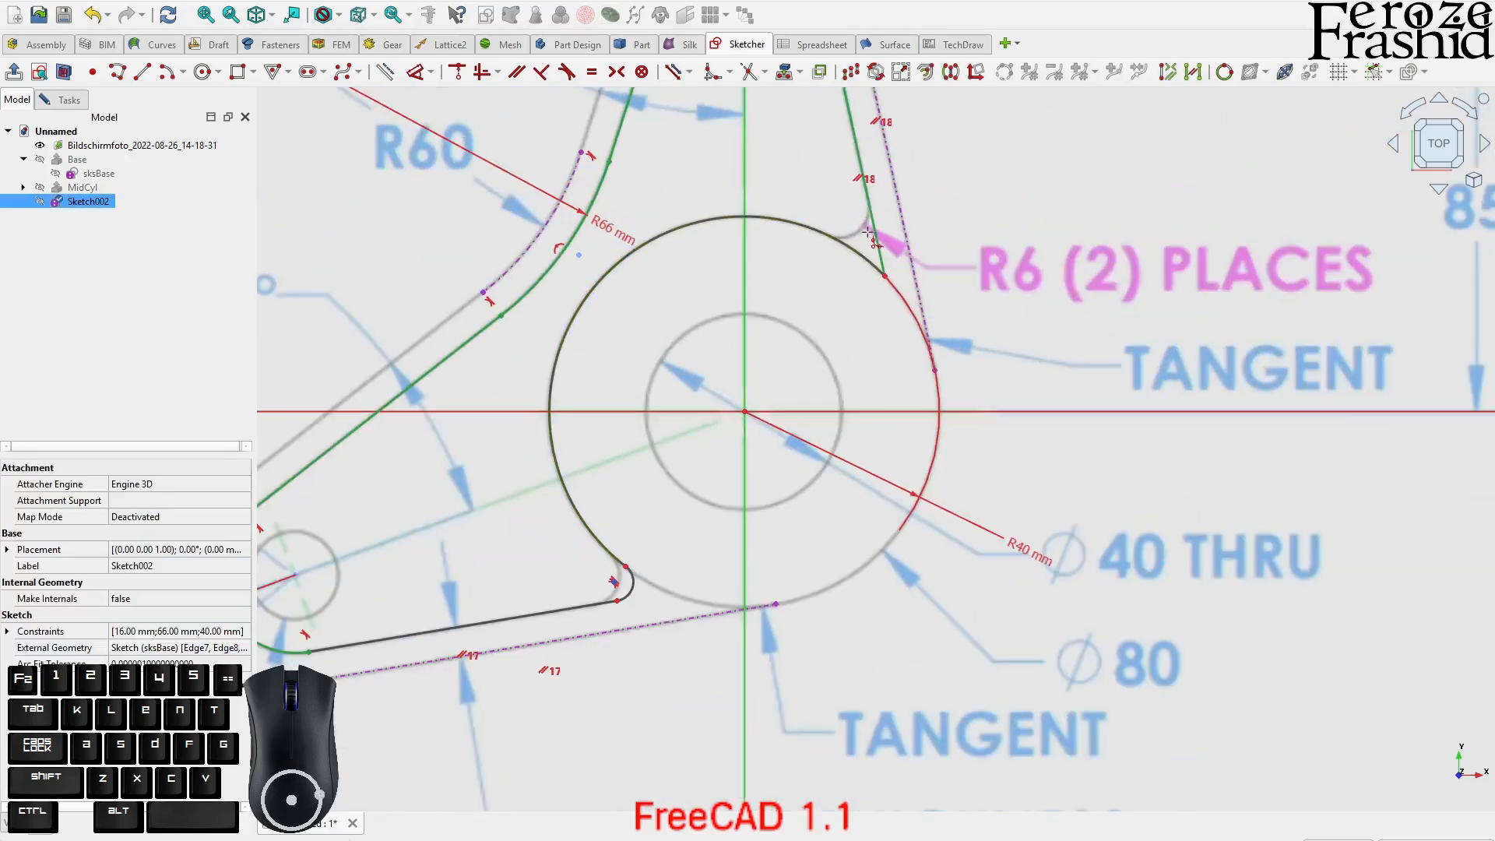
pyautogui.click(876, 234)
# - Make the two fillets at the central arc equal in radius
pyautogui.click(870, 246)
pyautogui.click(633, 593)
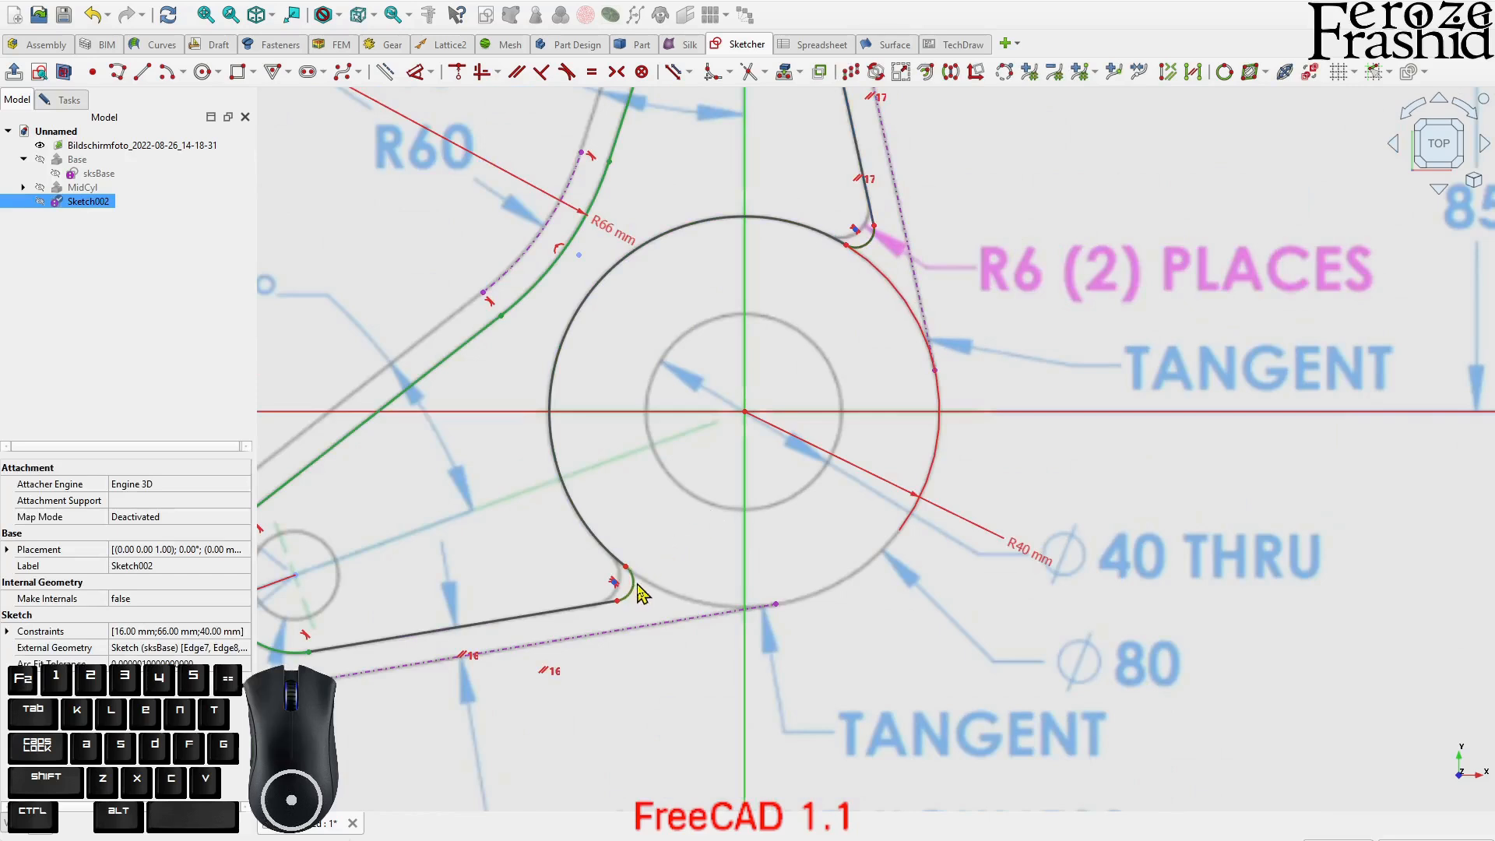
pyautogui.press('d')
pyautogui.rightClick(664, 550)
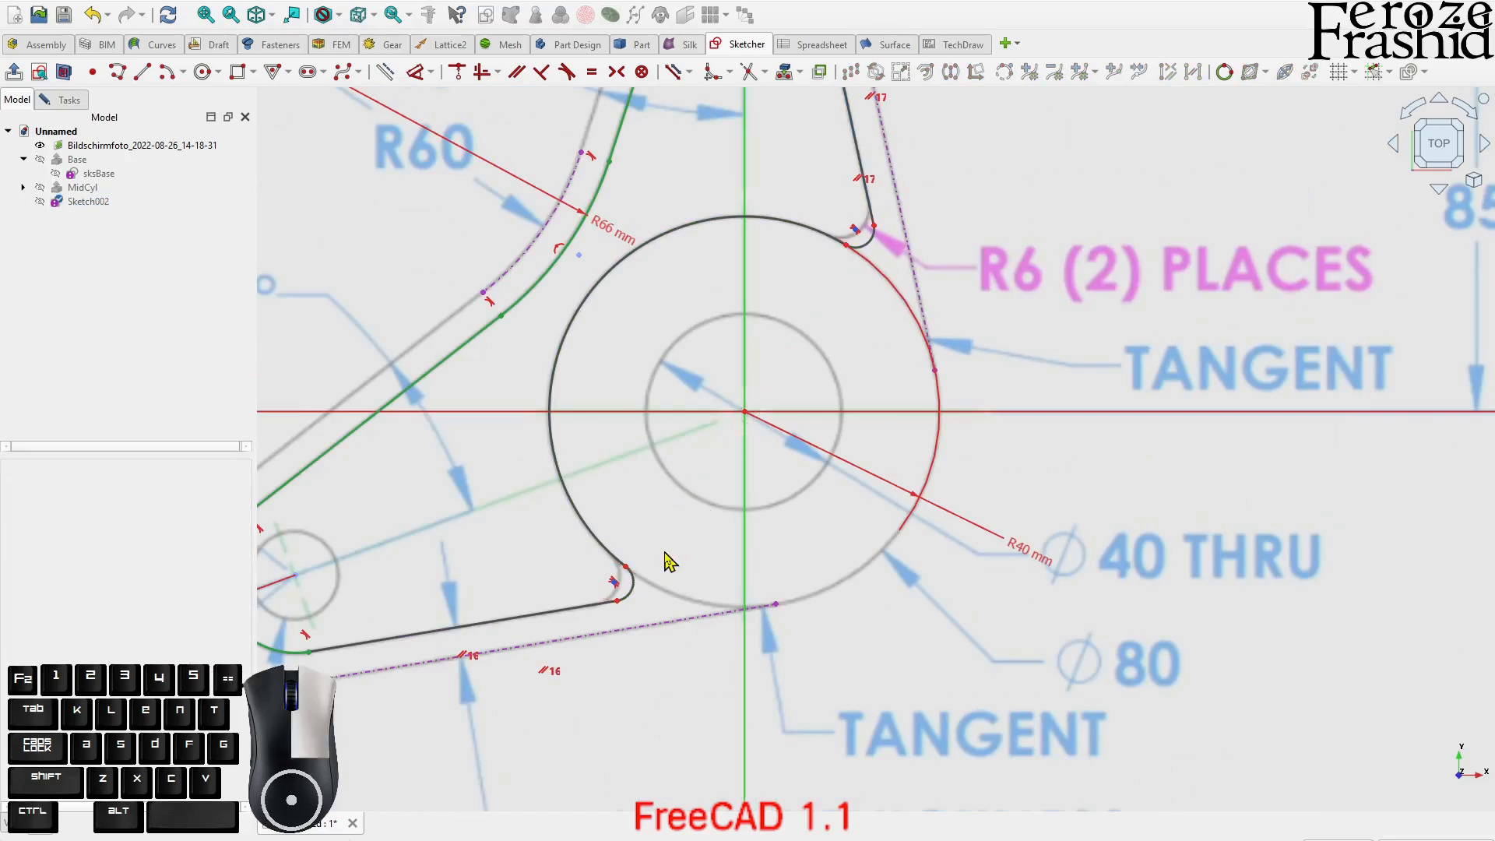
pyautogui.click(635, 592)
pyautogui.click(870, 252)
pyautogui.press('e')
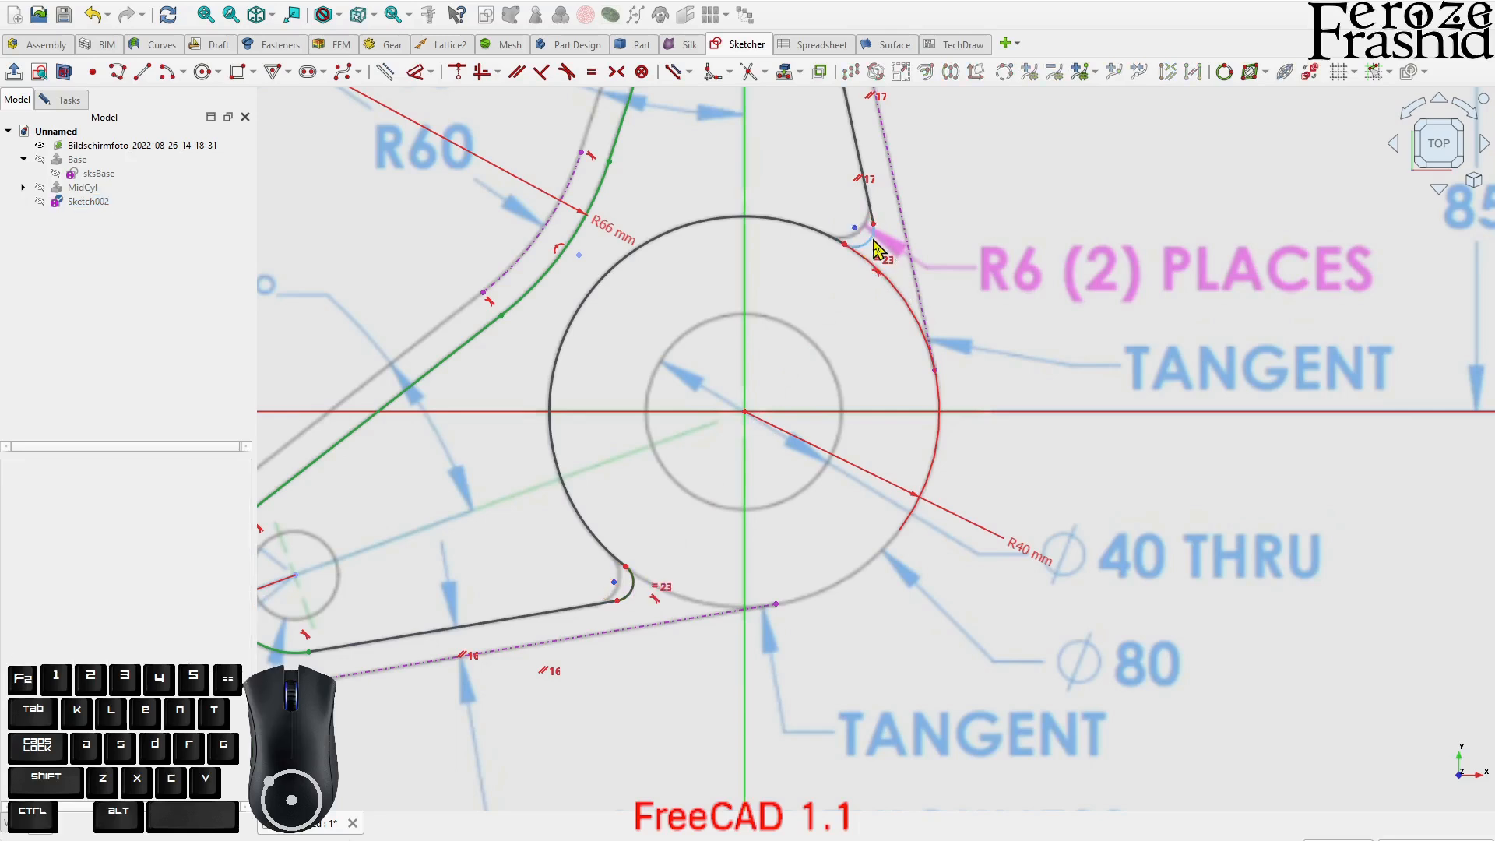
# - Dimension the upper fillet at the central arc with a radius of 6 mm
pyautogui.click(873, 243)
pyautogui.press('d')
pyautogui.click(1004, 314)
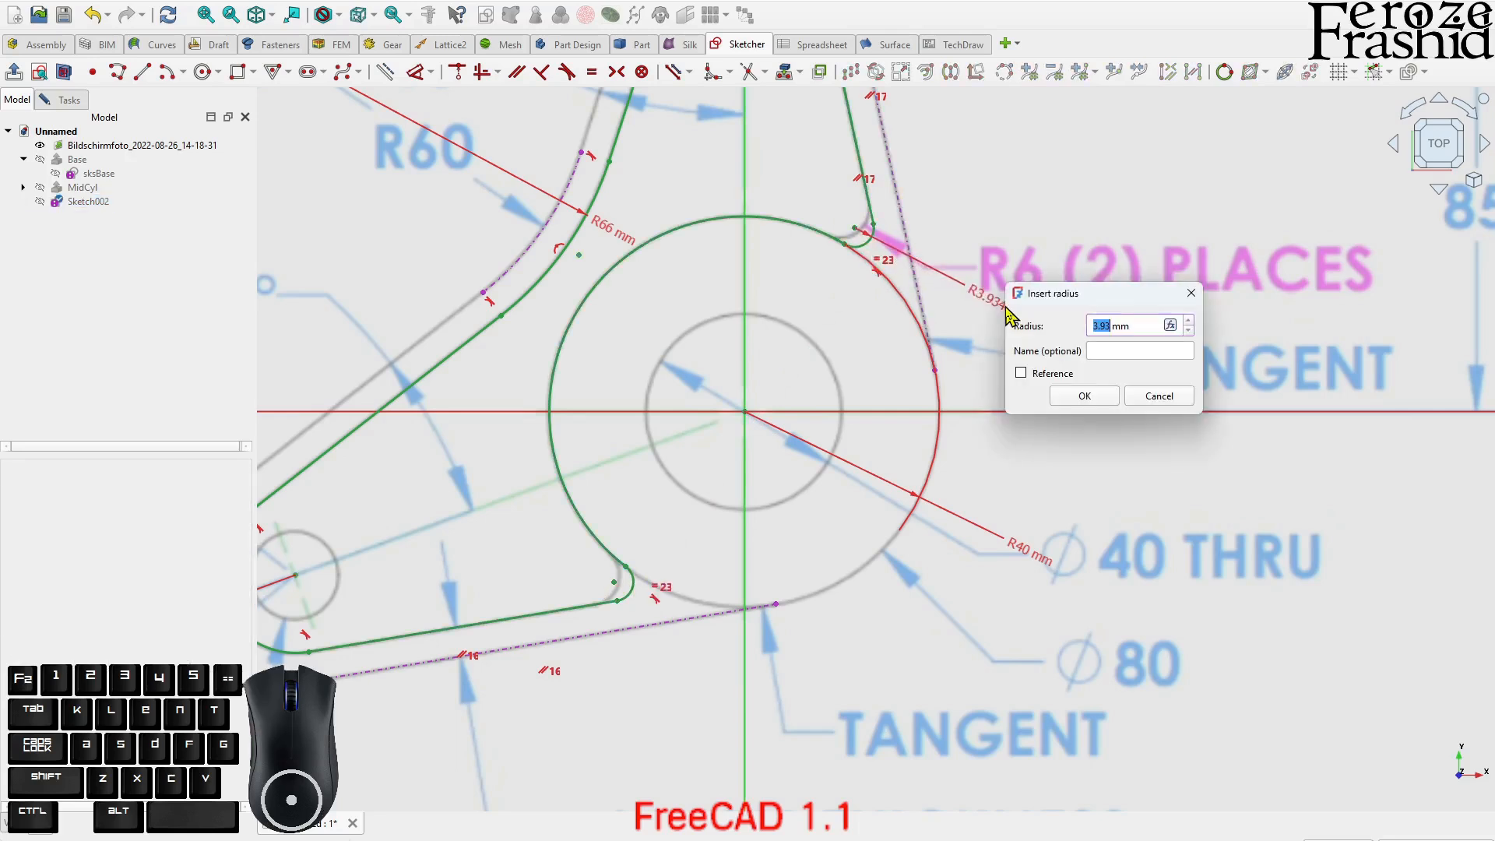
pyautogui.press('Return')
pyautogui.scroll(-5, 993, 308)
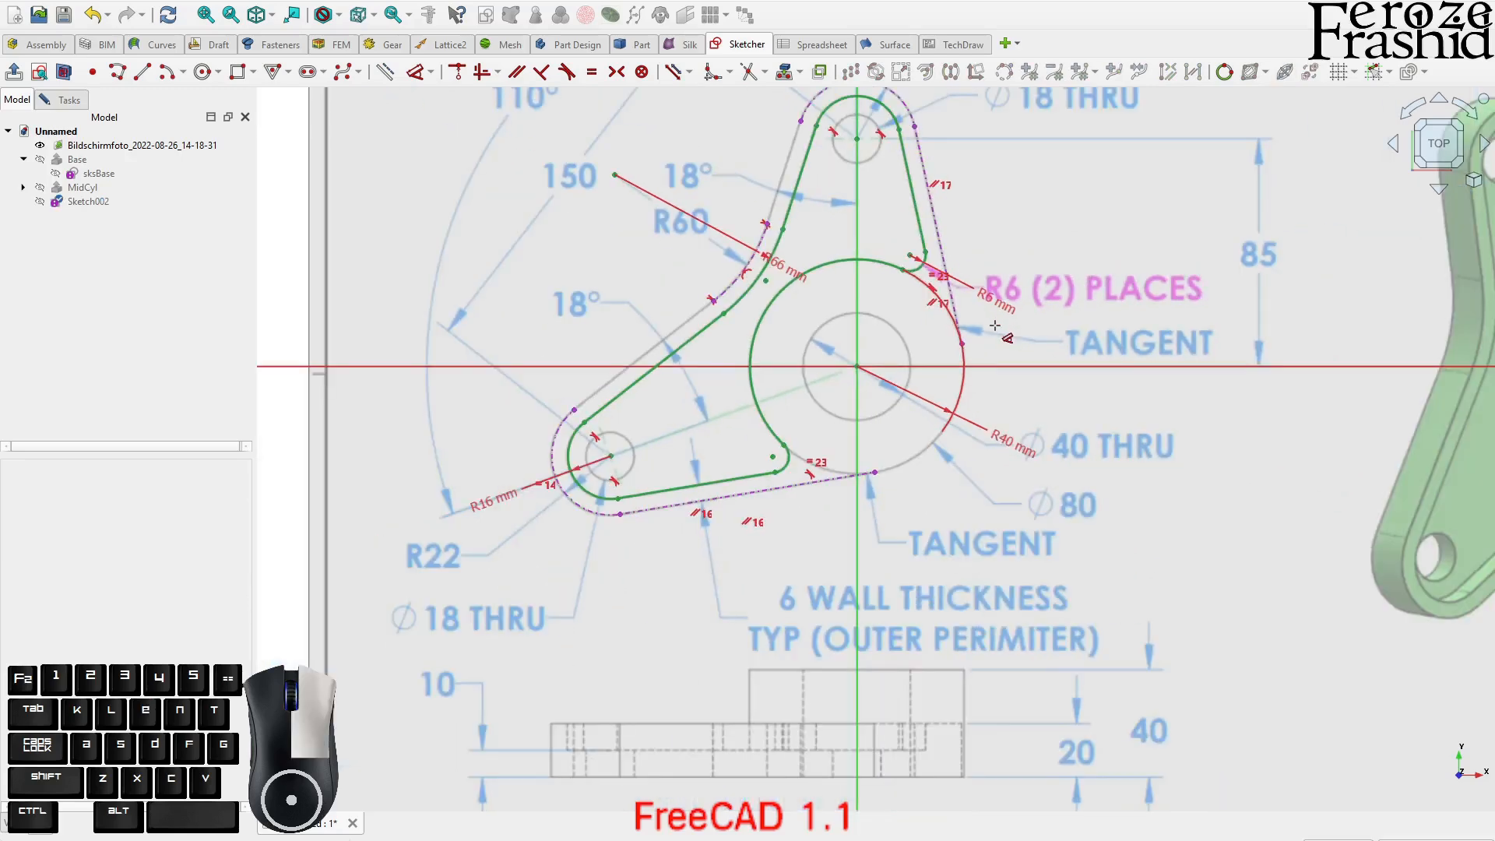
# - Hide the reference drawing and check the solver status of the pocket sketch
pyautogui.click(140, 145)
pyautogui.press('space')
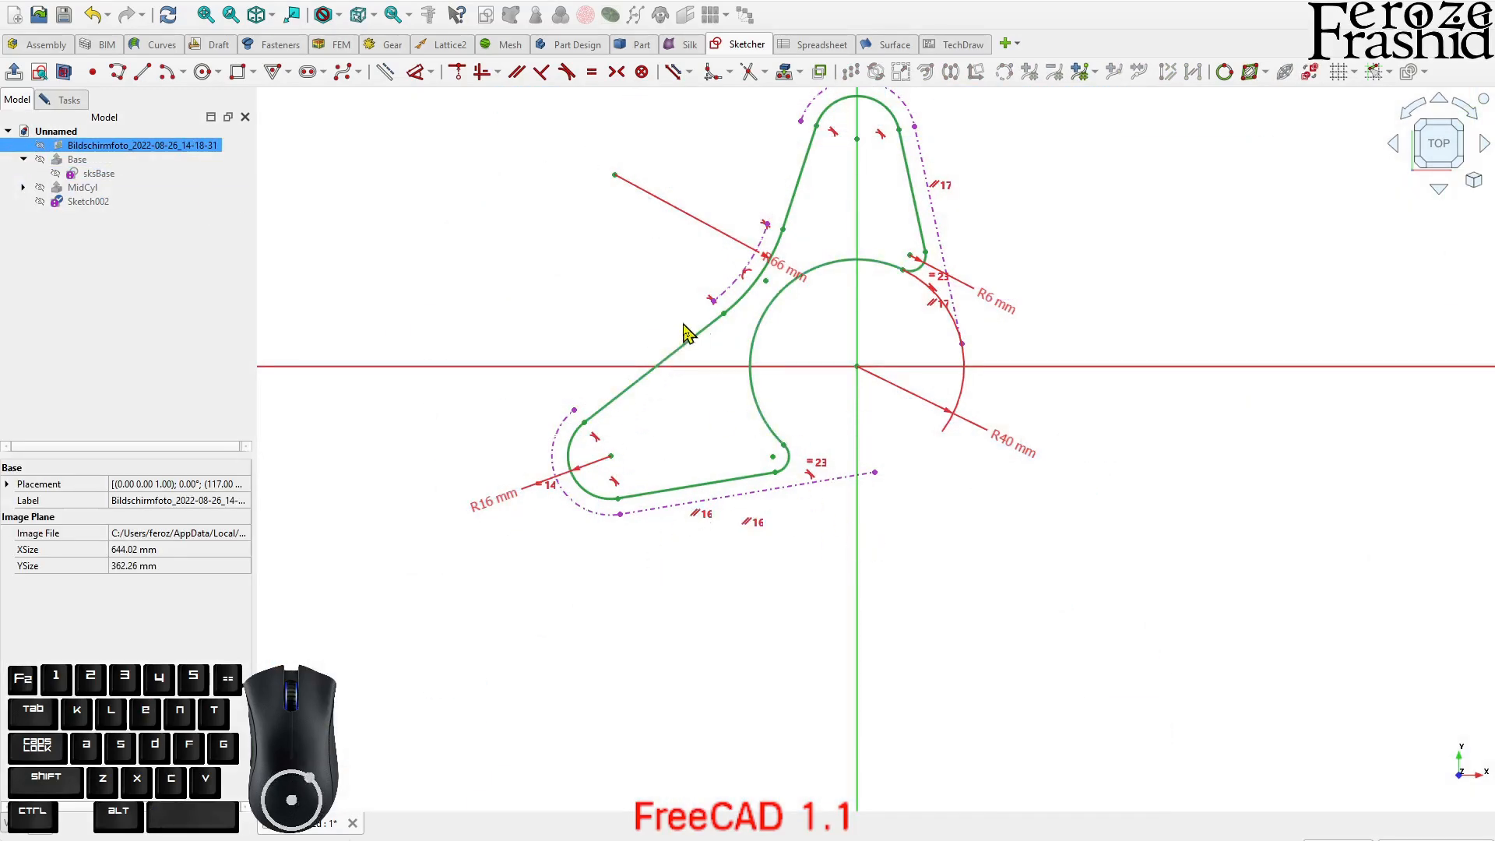
pyautogui.click(69, 100)
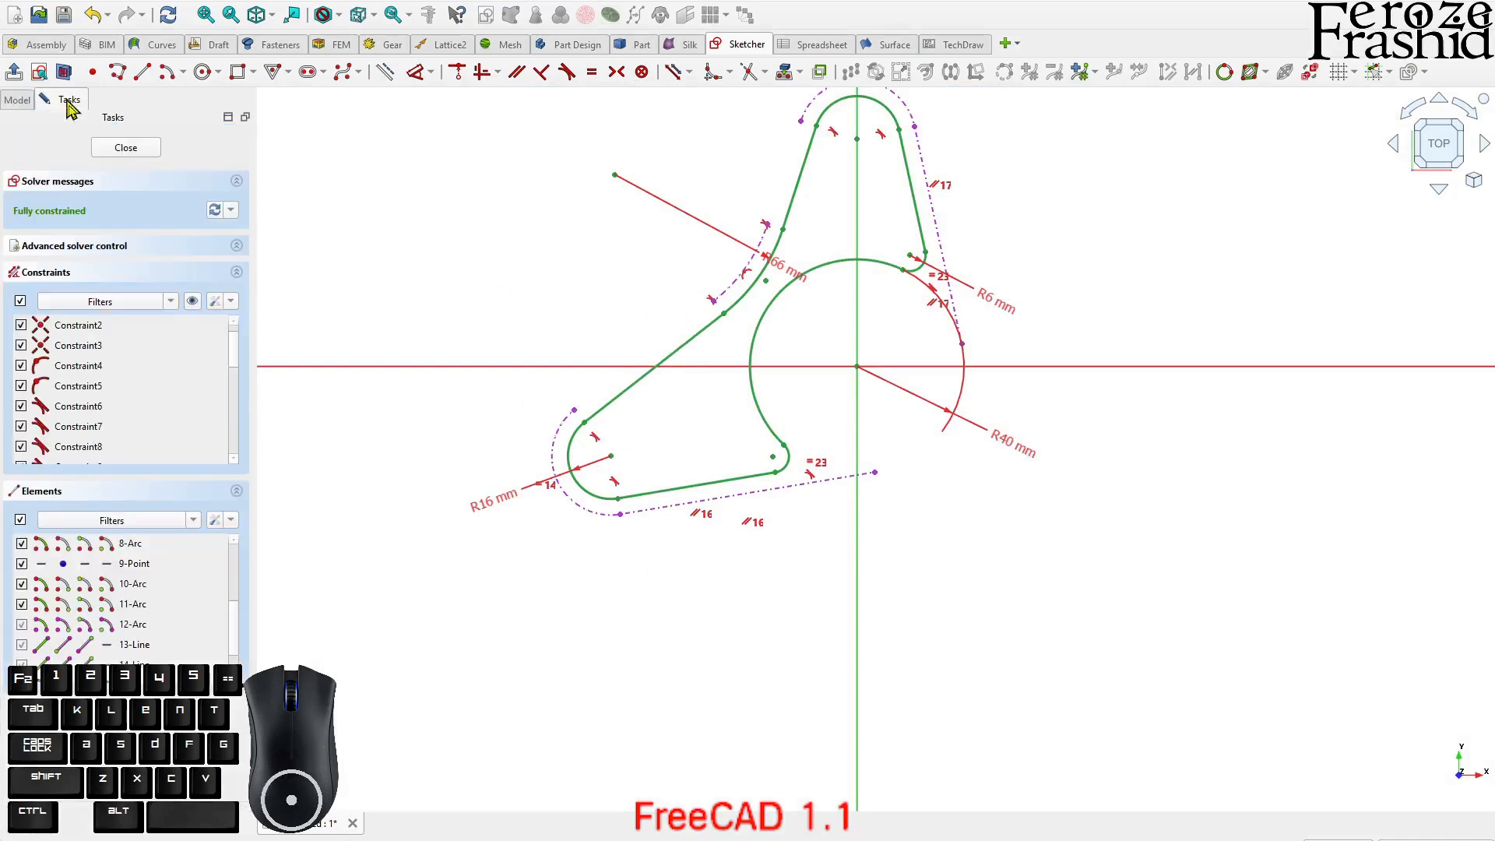
# - Close the pocket sketch and show the Base solid together with the pocket outline
pyautogui.click(125, 148)
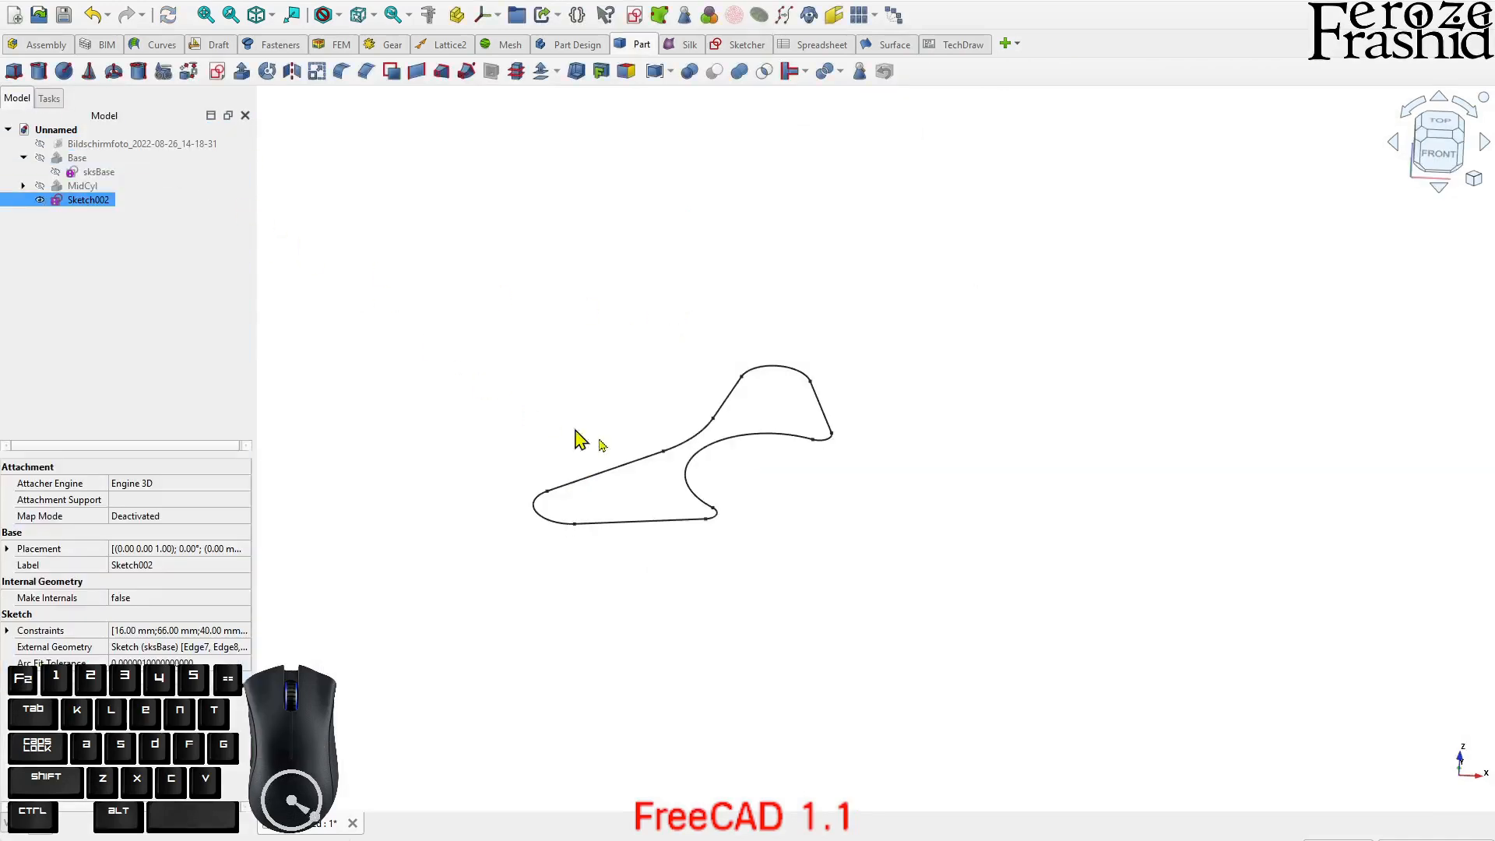
pyautogui.click(78, 187)
pyautogui.click(77, 159)
pyautogui.press('space')
pyautogui.click(394, 278)
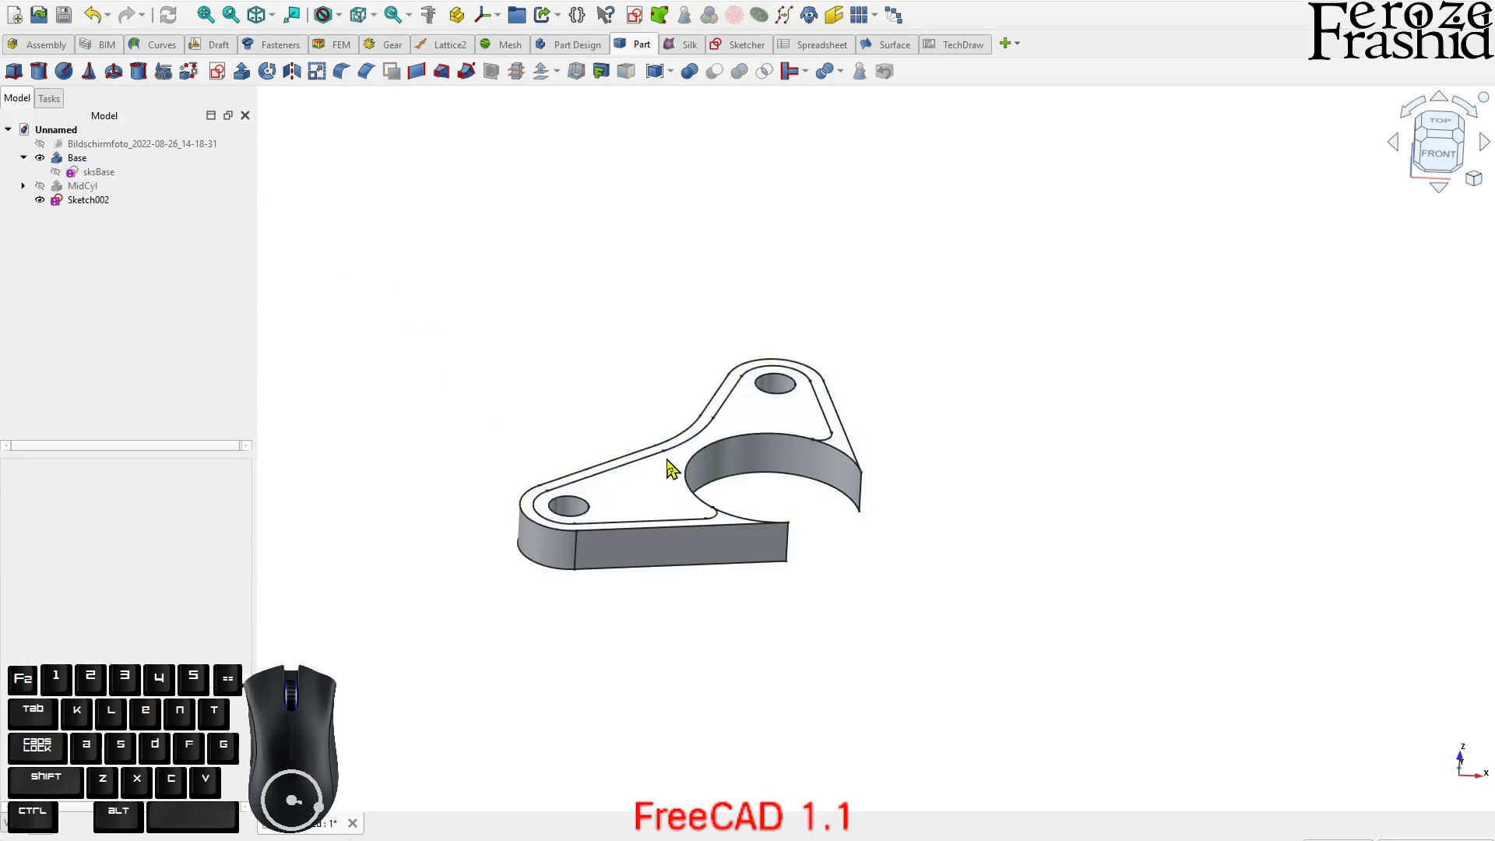
pyautogui.scroll(3, 667, 459)
pyautogui.scroll(-2, 597, 532)
pyautogui.moveTo(657, 526); pyautogui.dragTo(654, 593, button='middle')
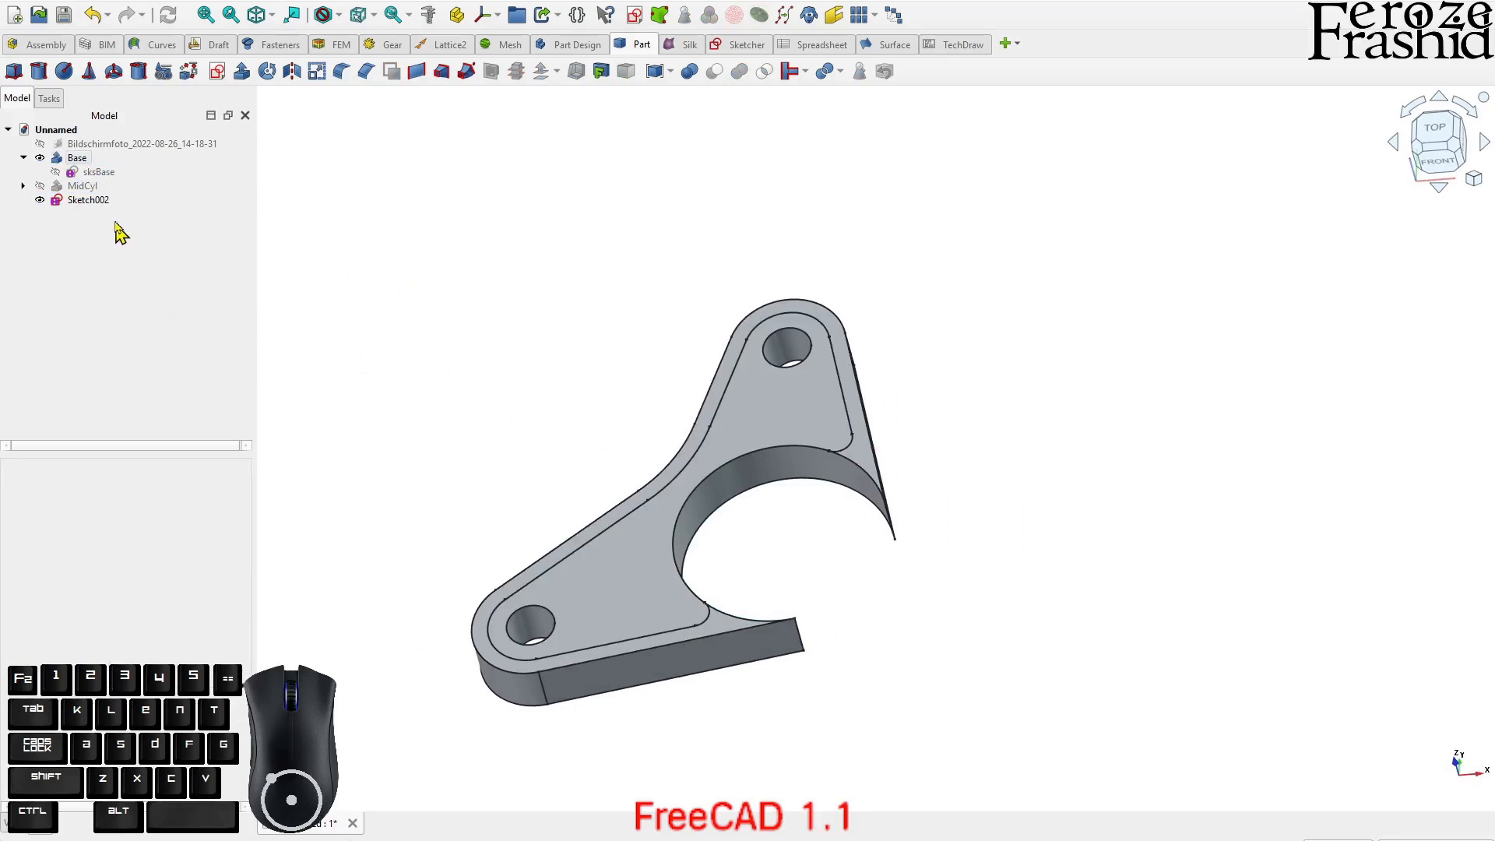
# - Extrude the pocket sketch 10 mm along its normal in the reversed direction as a solid
pyautogui.click(88, 200)
pyautogui.click(241, 71)
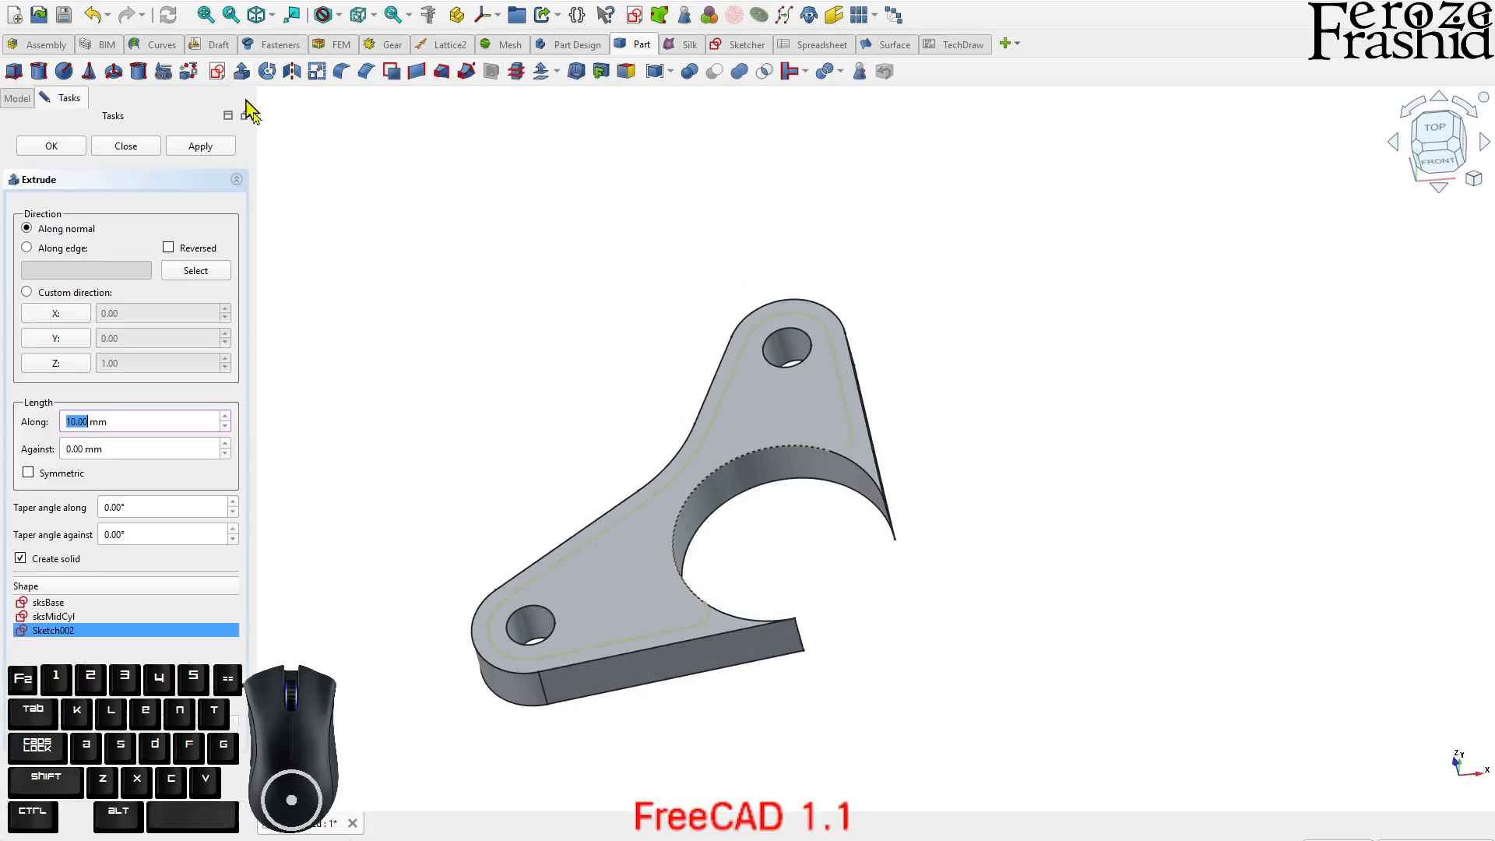
pyautogui.click(189, 251)
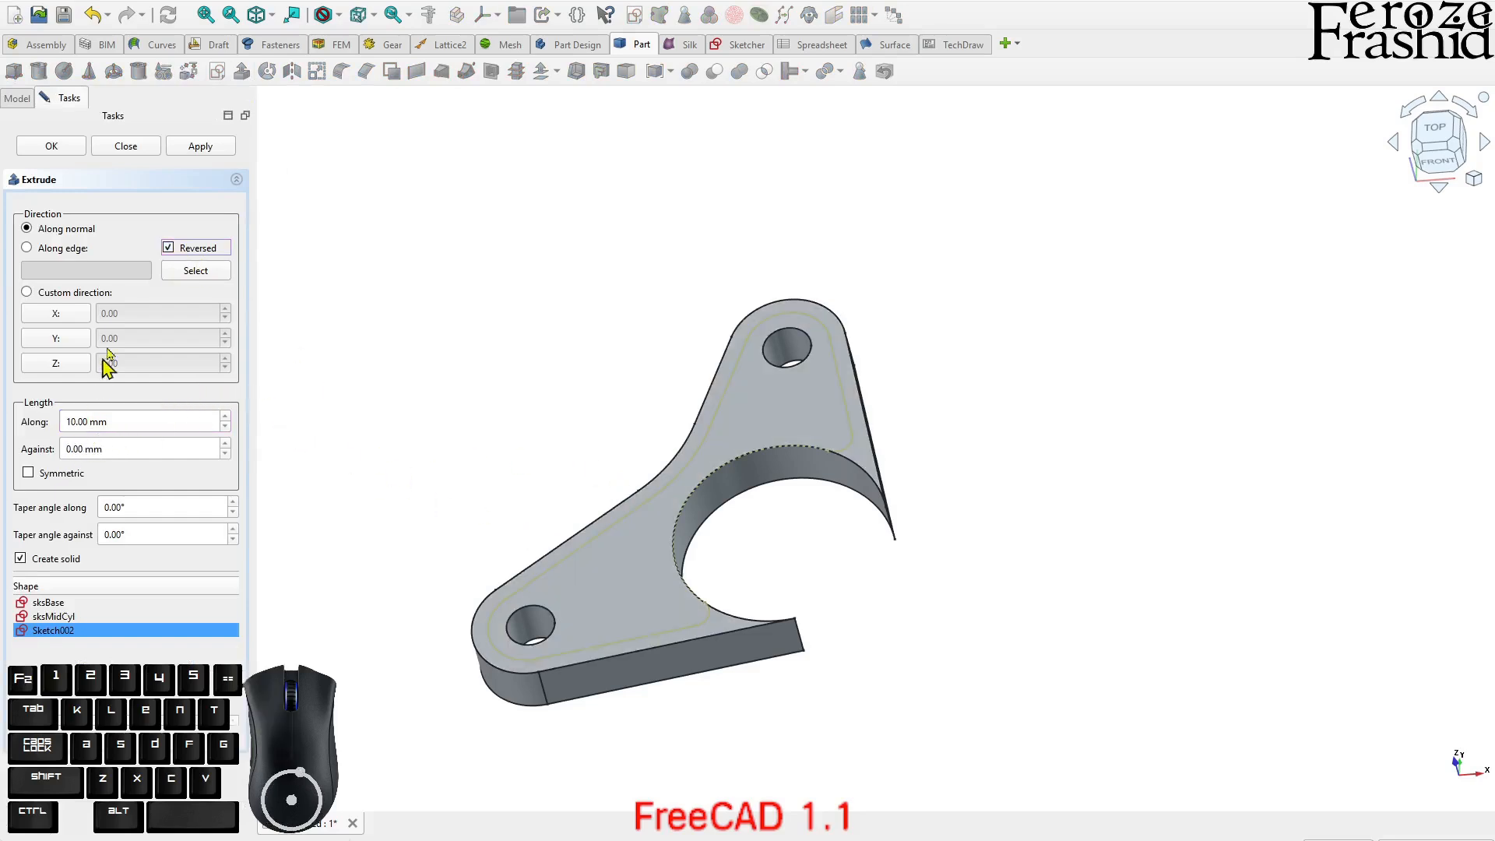
pyautogui.click(199, 146)
pyautogui.click(125, 147)
# - Hide the Base temporarily to examine the extruded pocket solid, and show it again
pyautogui.moveTo(761, 423); pyautogui.dragTo(690, 490, button='middle')
pyautogui.click(665, 571)
pyautogui.press('space')
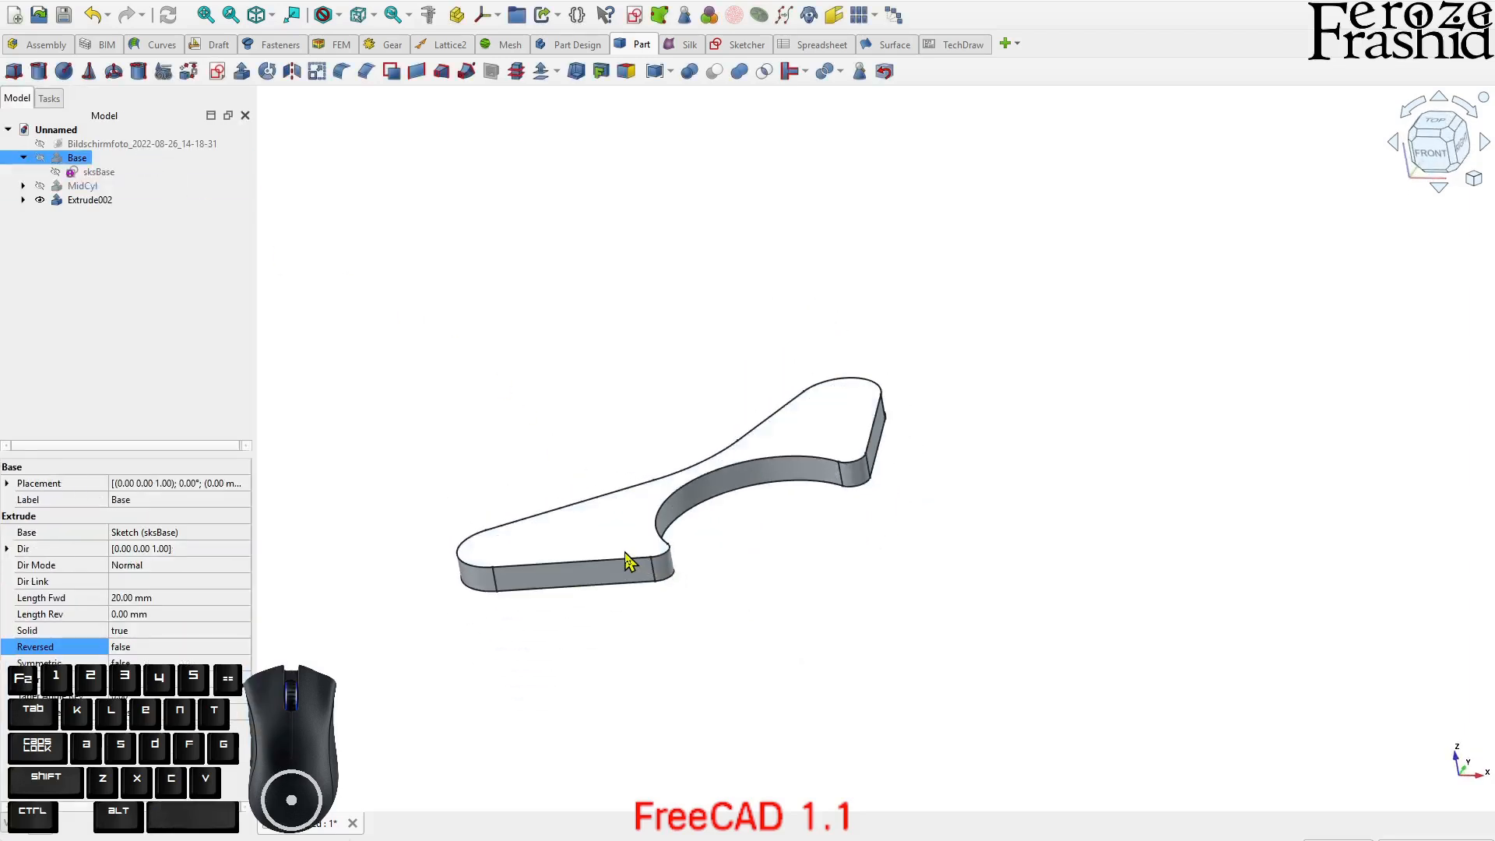
pyautogui.press('space')
pyautogui.click(810, 586)
# - Rename the pocket extrusion as ScoopOut
pyautogui.click(117, 201)
pyautogui.press('F2')
pyautogui.write('Sc')
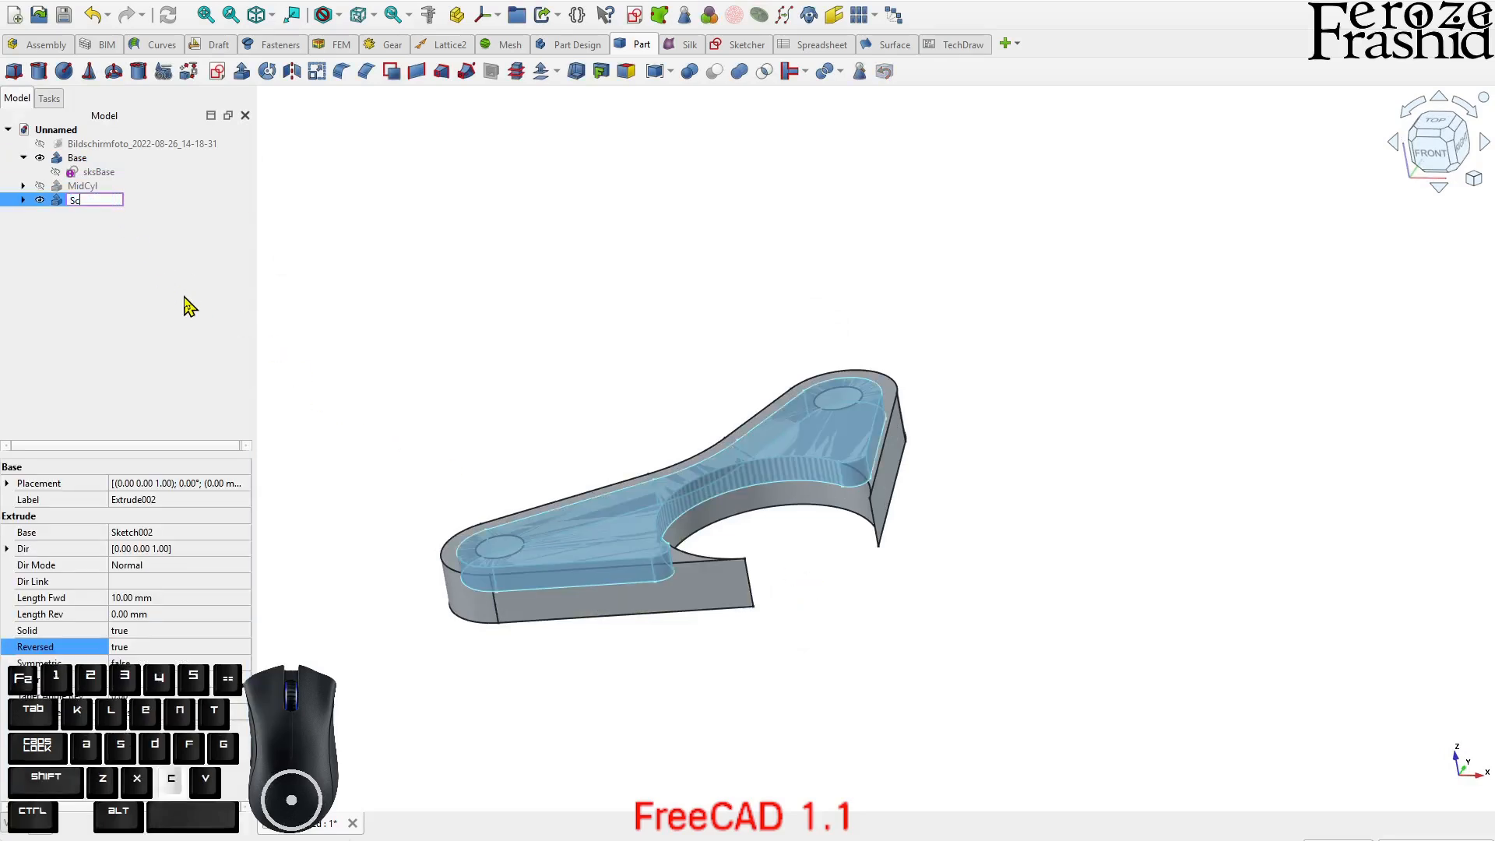
pyautogui.write('oopOut')
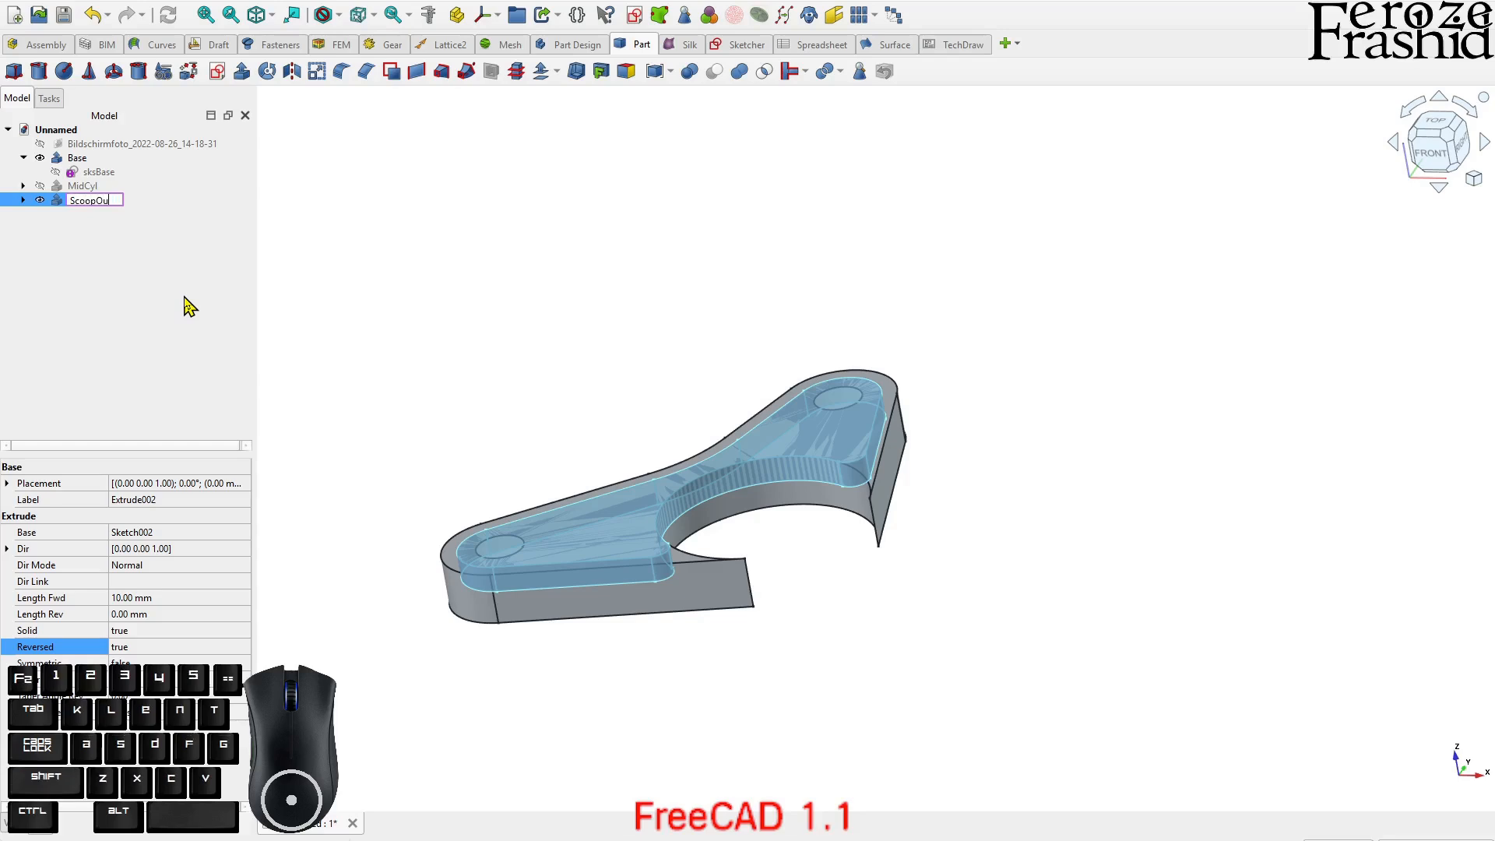
pyautogui.press('Return')
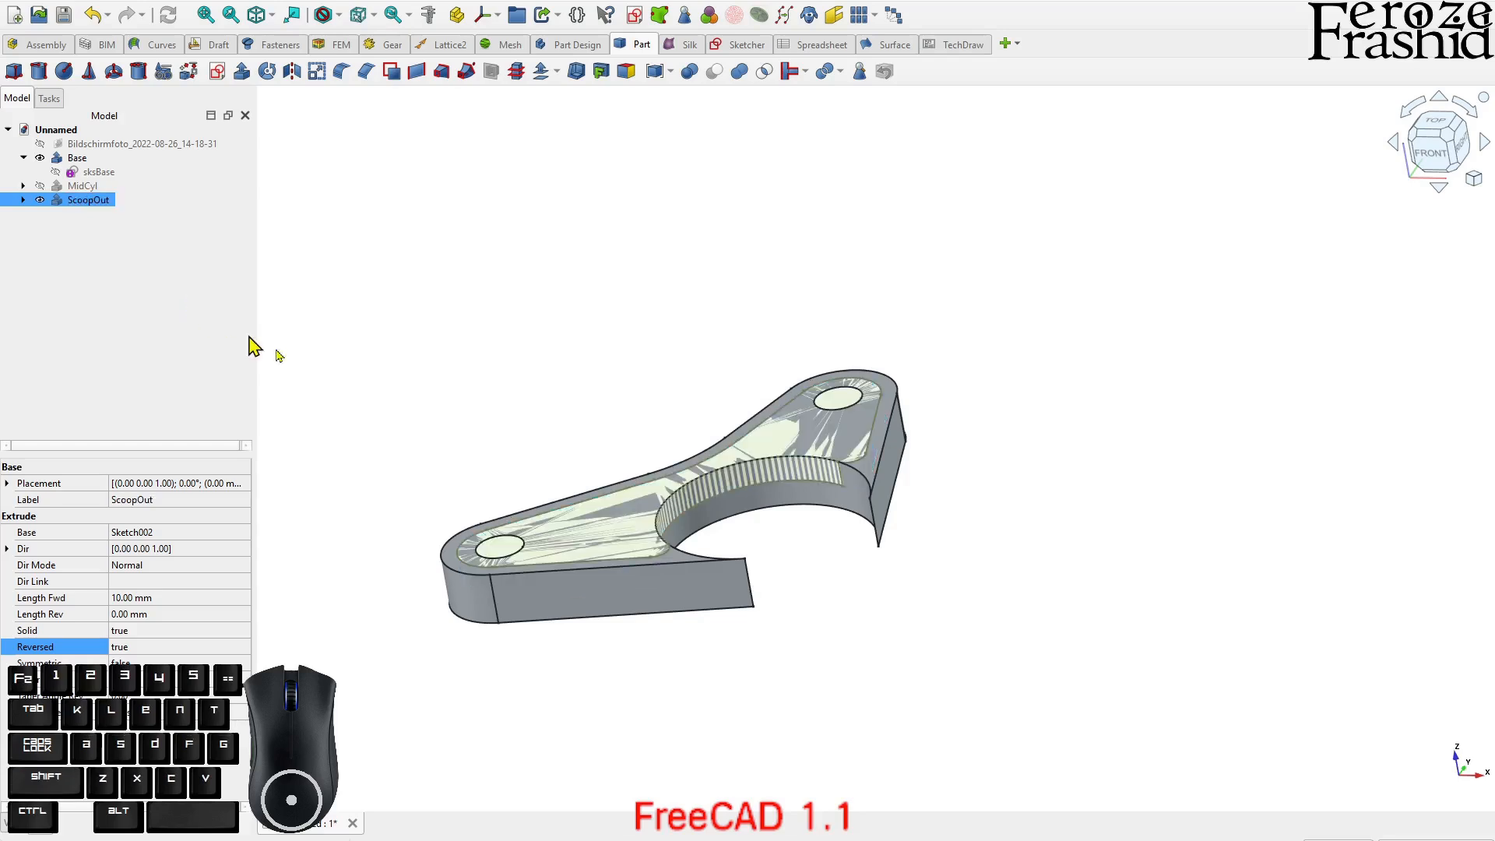
# - Toggle the Base's visibility to examine how the ScoopOut solid sits inside it
pyautogui.moveTo(646, 562); pyautogui.dragTo(658, 584, button='middle')
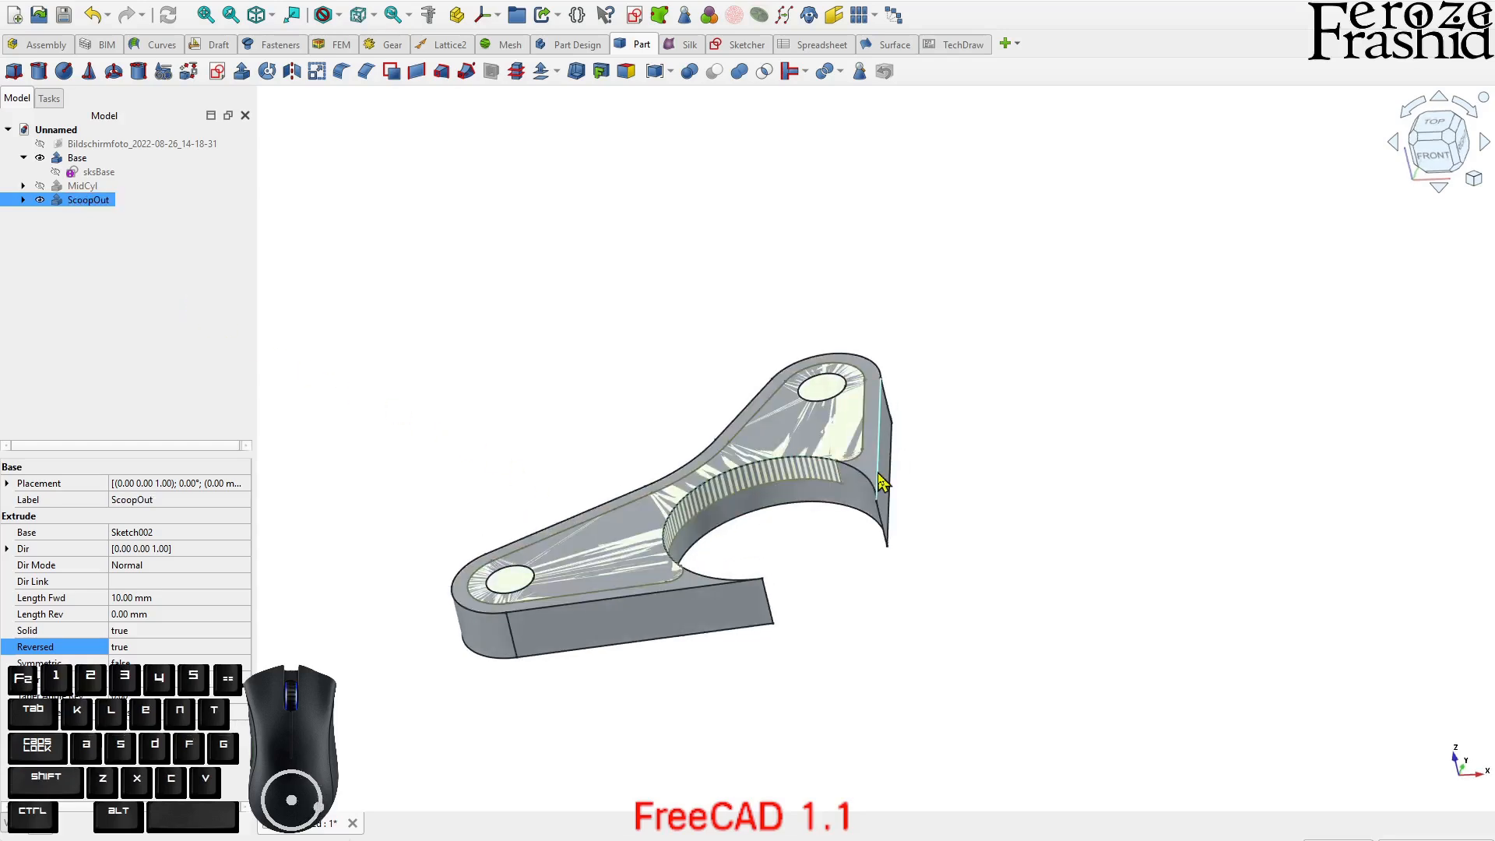
pyautogui.moveTo(882, 483); pyautogui.dragTo(844, 424, button='middle')
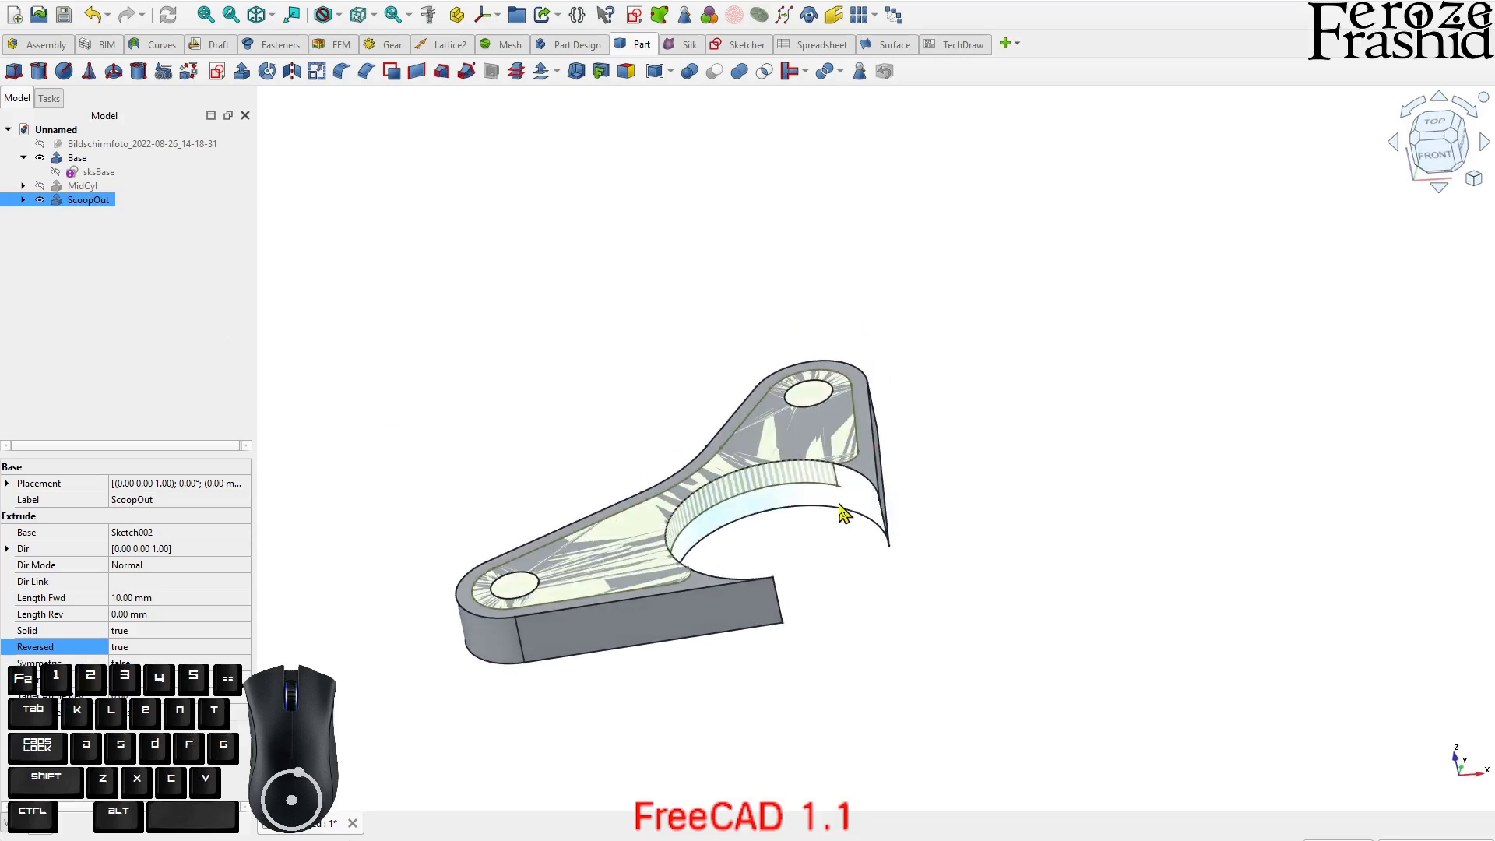
pyautogui.click(843, 514)
pyautogui.press('space')
pyautogui.press('space')
pyautogui.press('space')
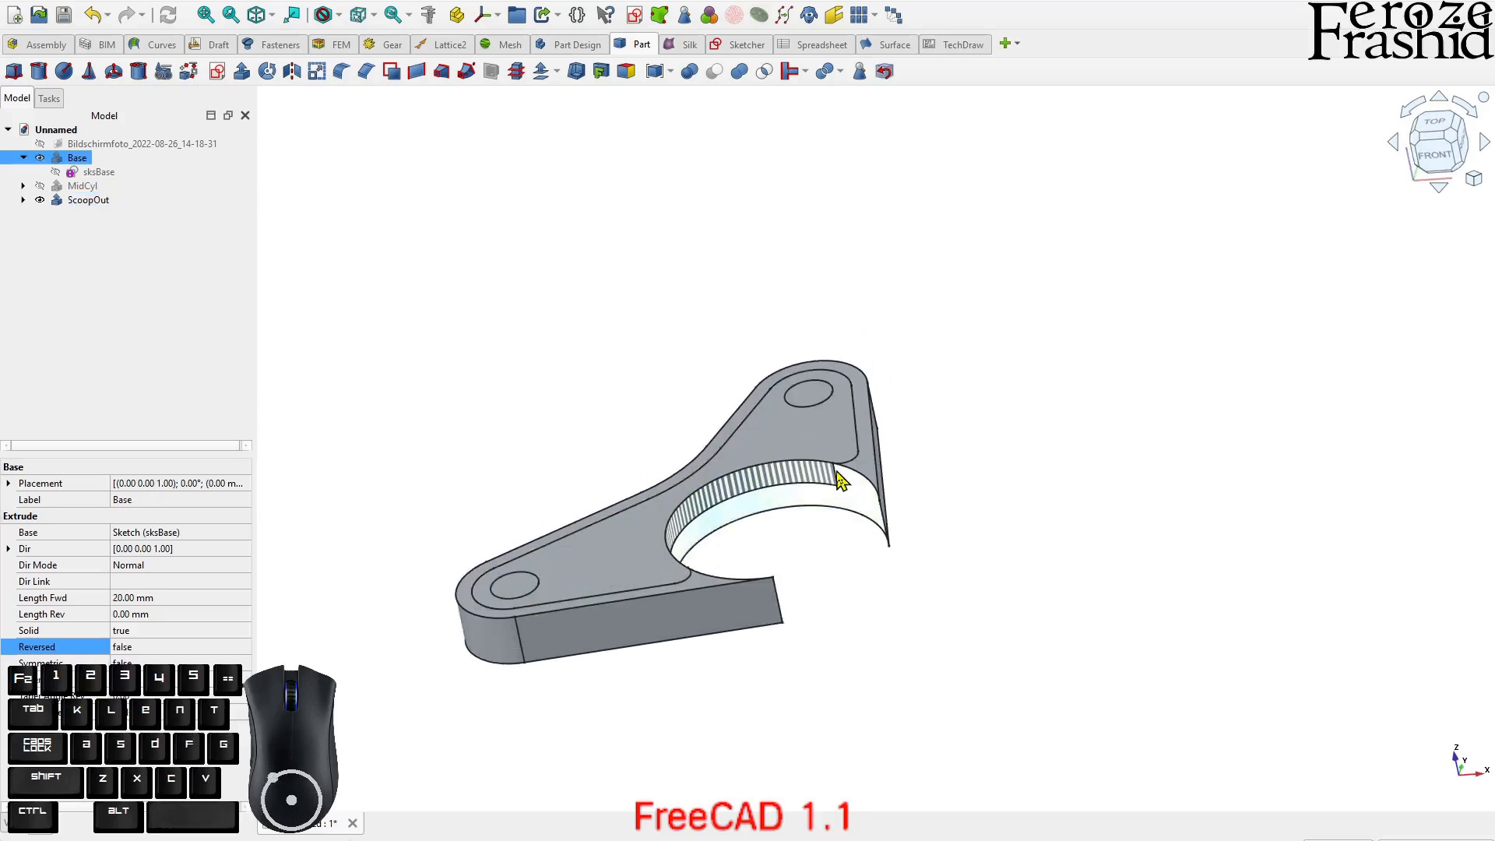
pyautogui.press('space')
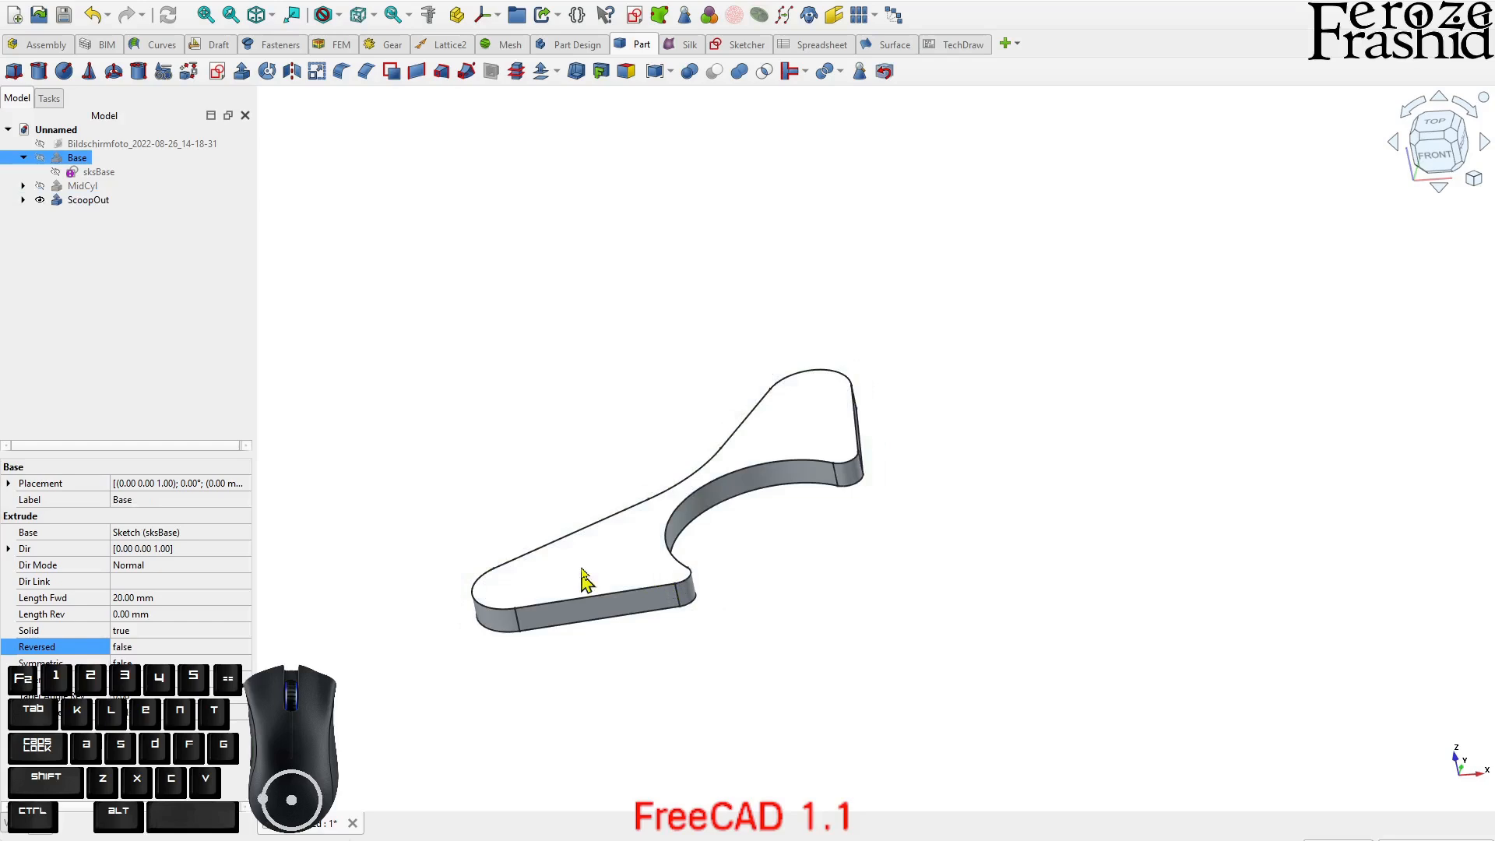
pyautogui.press('space')
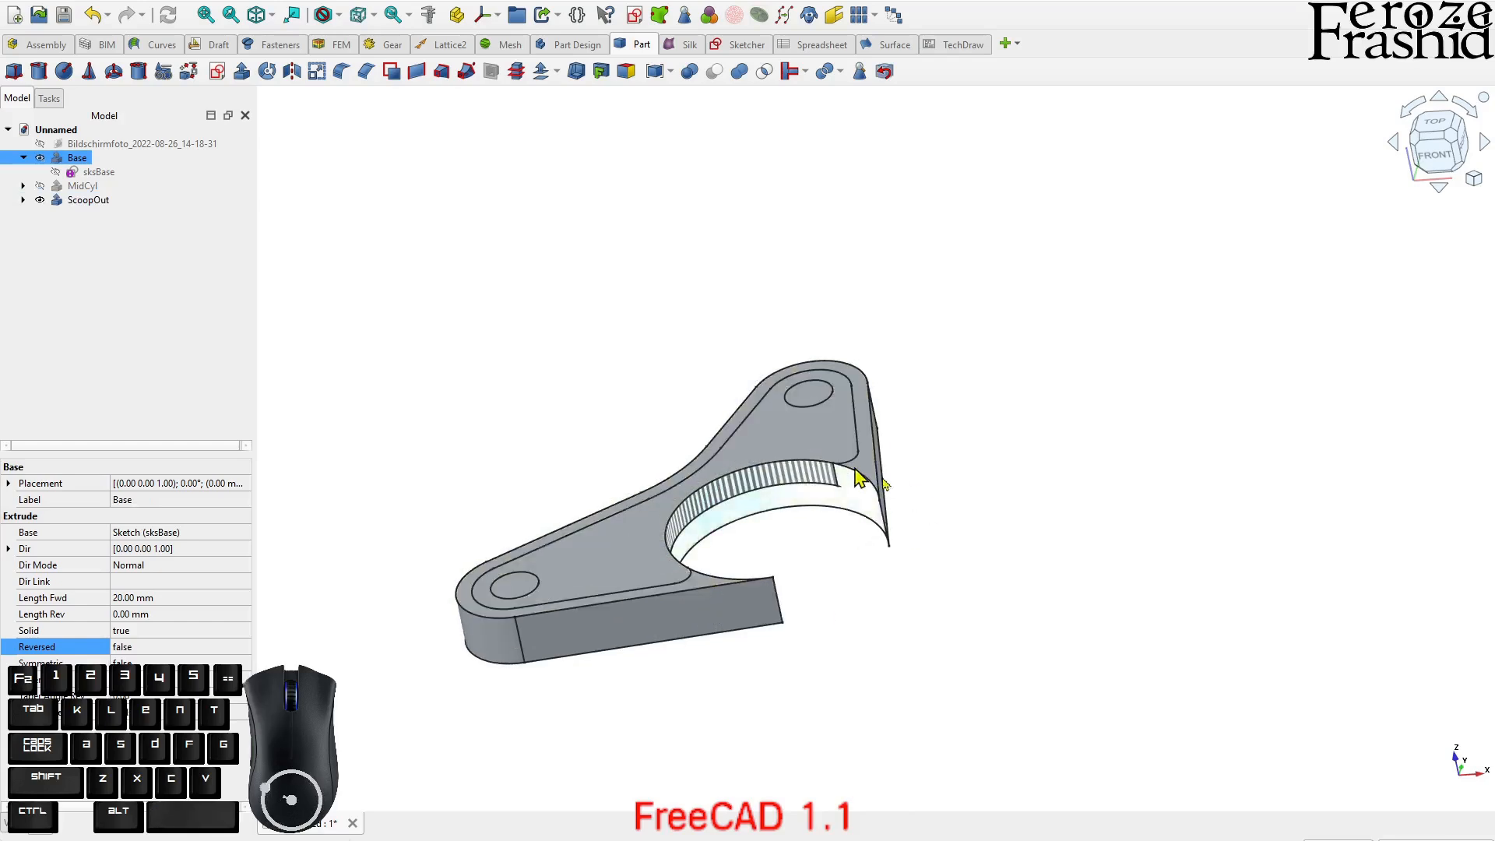
# - Cut the ScoopOut solid from the Base with a Boolean Cut
pyautogui.click(78, 159)
pyautogui.keyDown('ctrl'); pyautogui.click(81, 201); pyautogui.keyUp('ctrl')
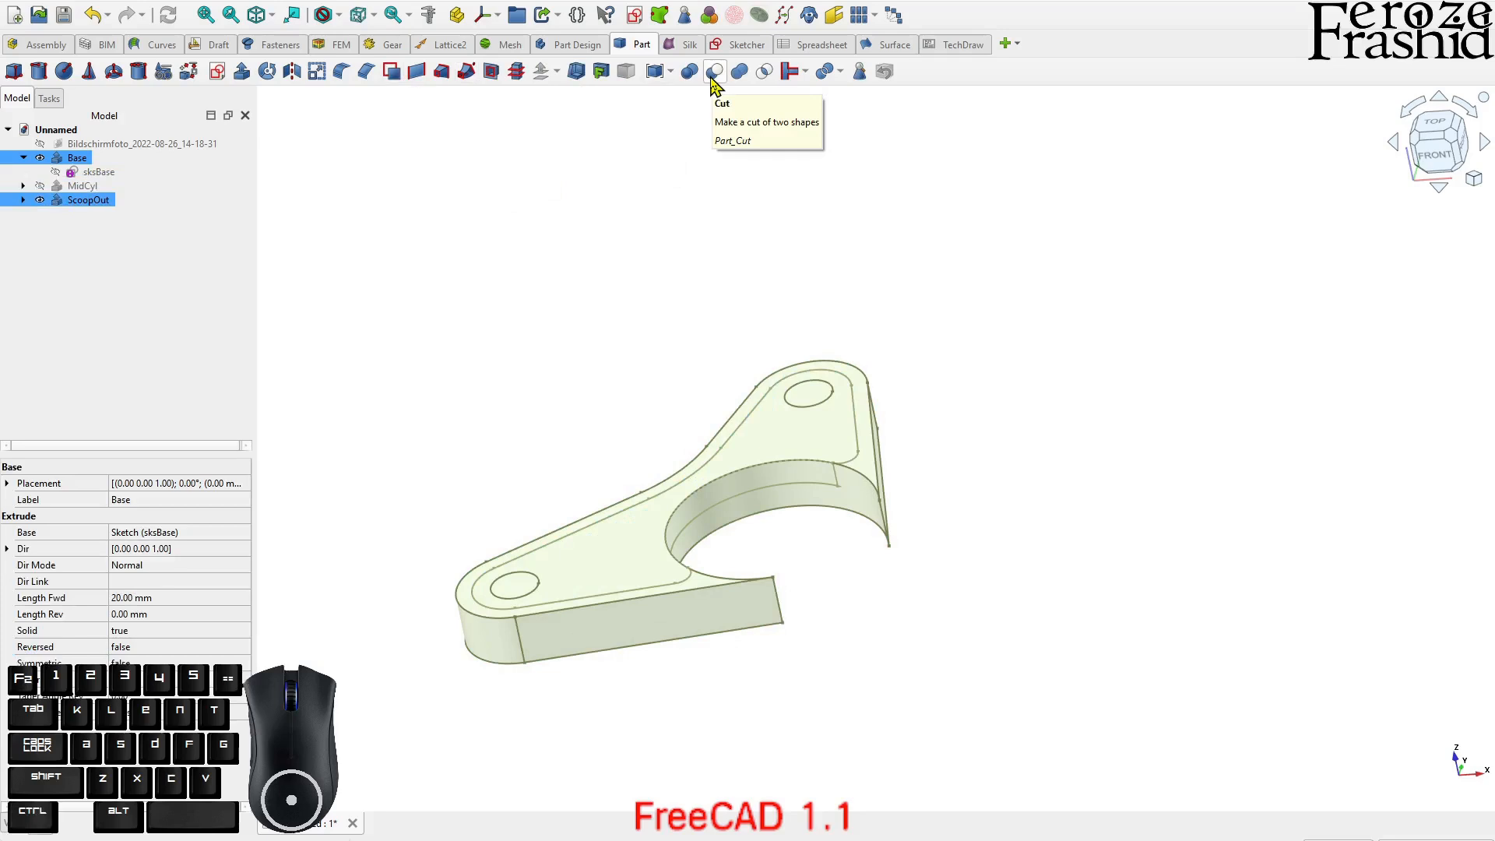
pyautogui.click(713, 72)
pyautogui.moveTo(815, 295); pyautogui.dragTo(1010, 484, button='middle')
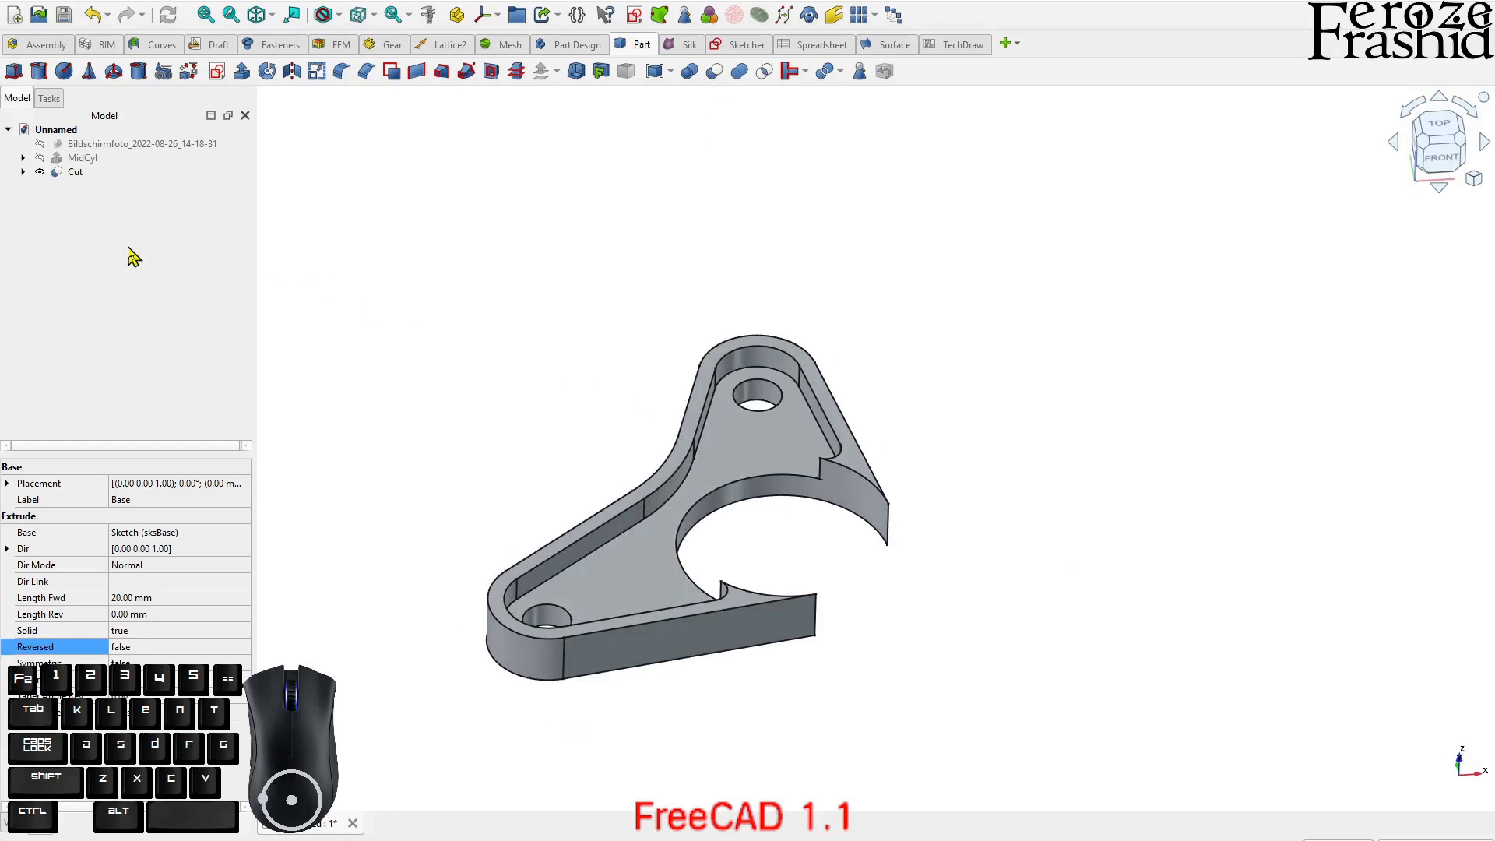
# - Show the MidCyl central boss together with the cut base
pyautogui.click(87, 160)
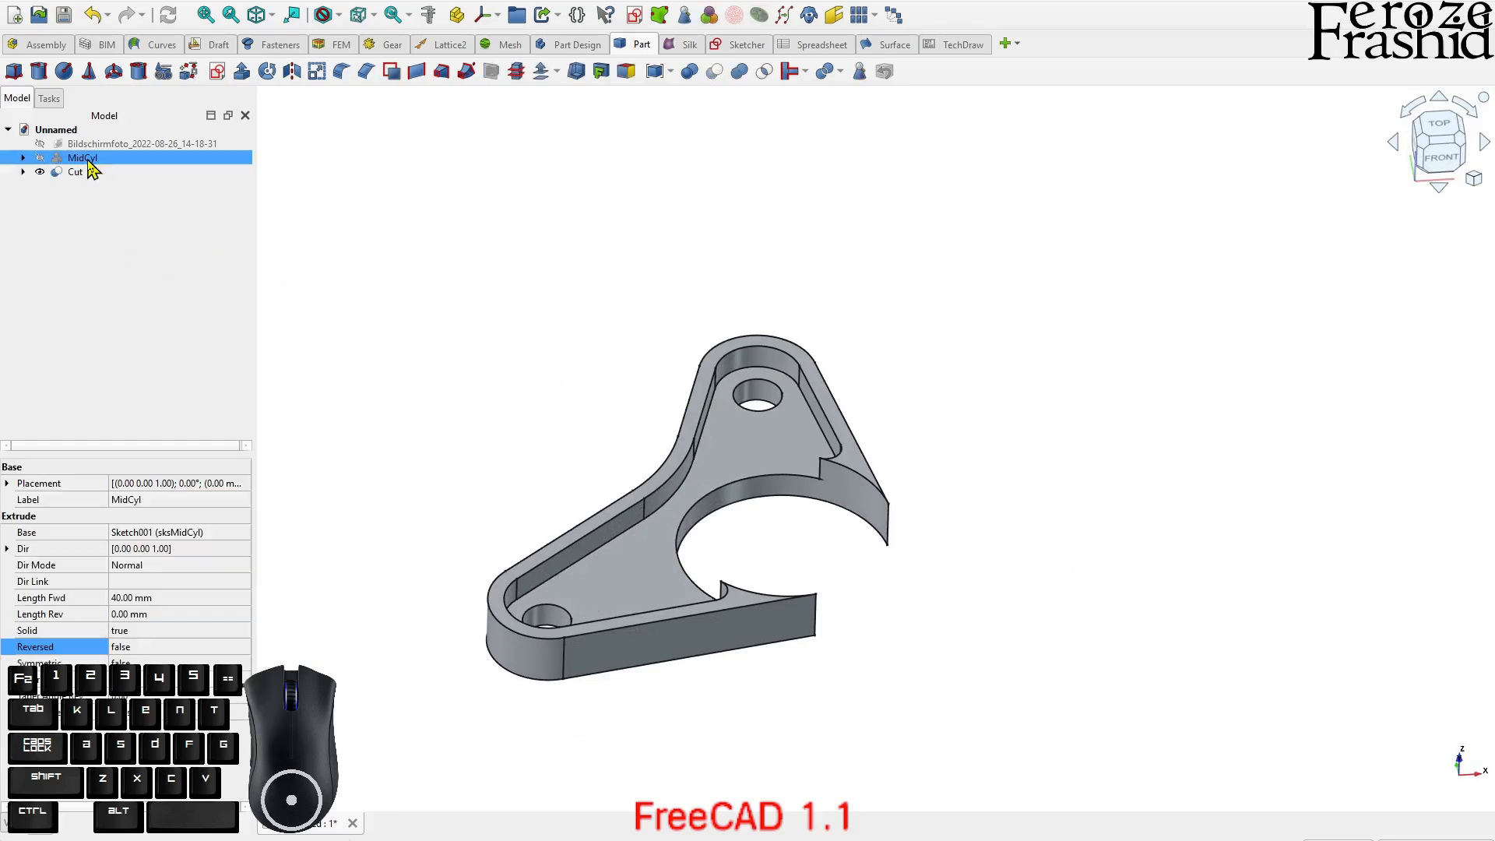
pyautogui.press('space')
pyautogui.click(574, 423)
pyautogui.moveTo(574, 423); pyautogui.dragTo(864, 599, button='middle')
# - Show the reference drawing to compare it with the model, and hide it again
pyautogui.click(169, 146)
pyautogui.press('space')
pyautogui.scroll(-2, 792, 398)
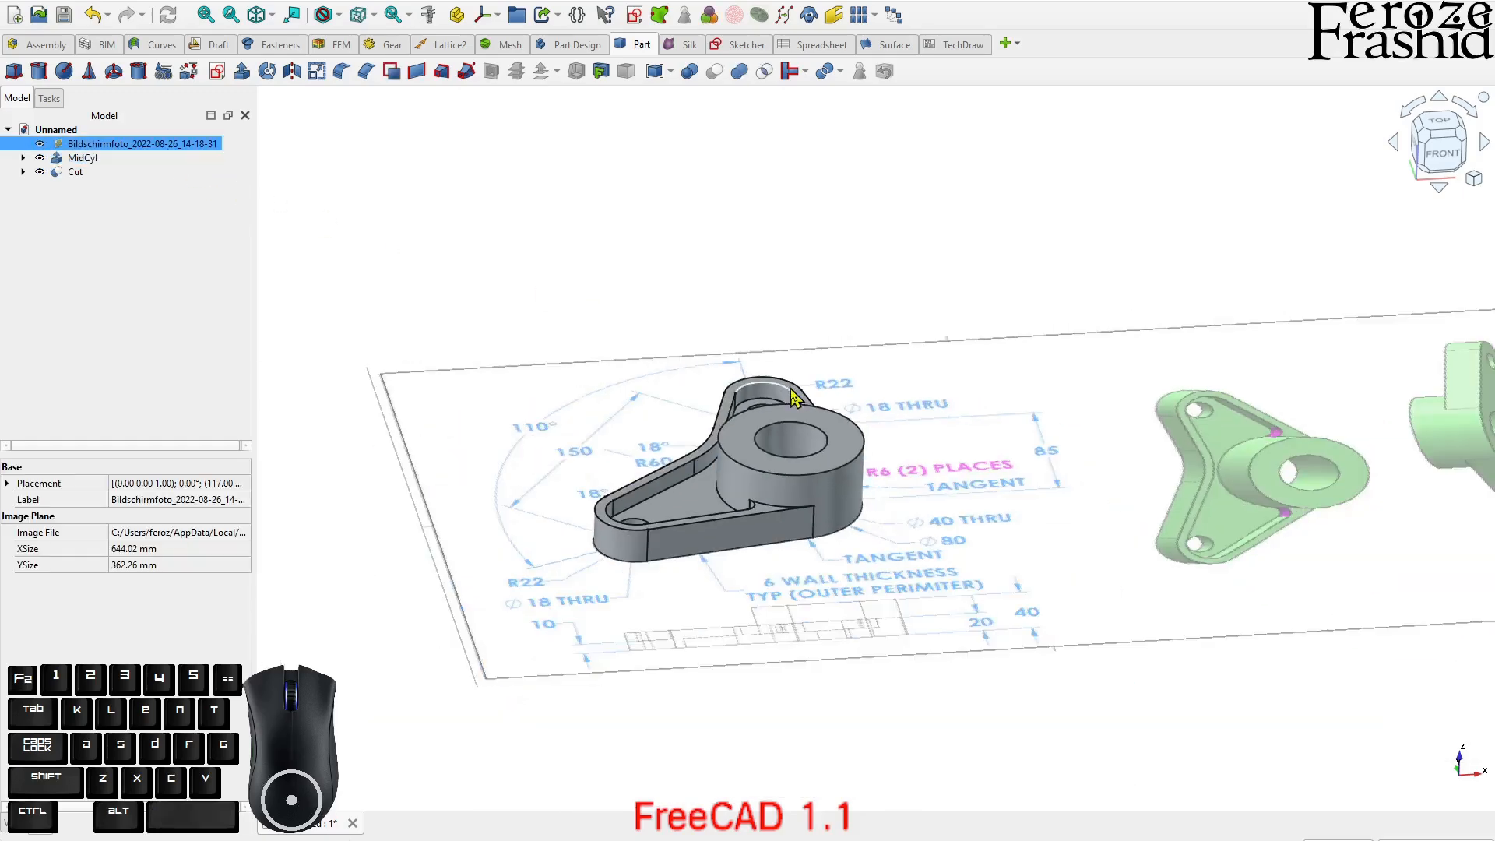
pyautogui.moveTo(872, 436); pyautogui.dragTo(1225, 463, button='middle')
pyautogui.scroll(-1, 1249, 449)
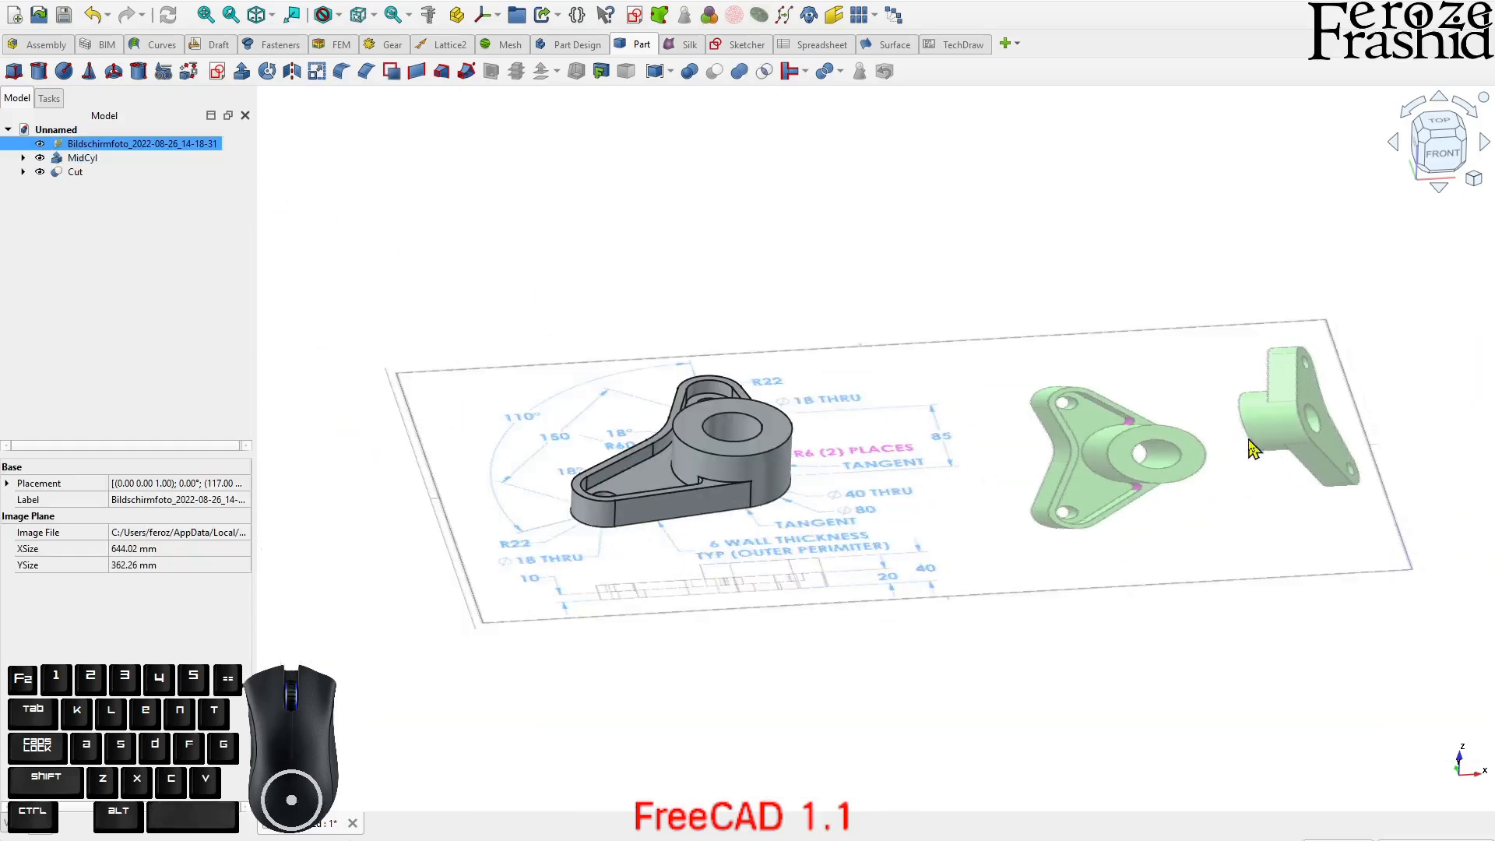
pyautogui.press('space')
pyautogui.click(81, 195)
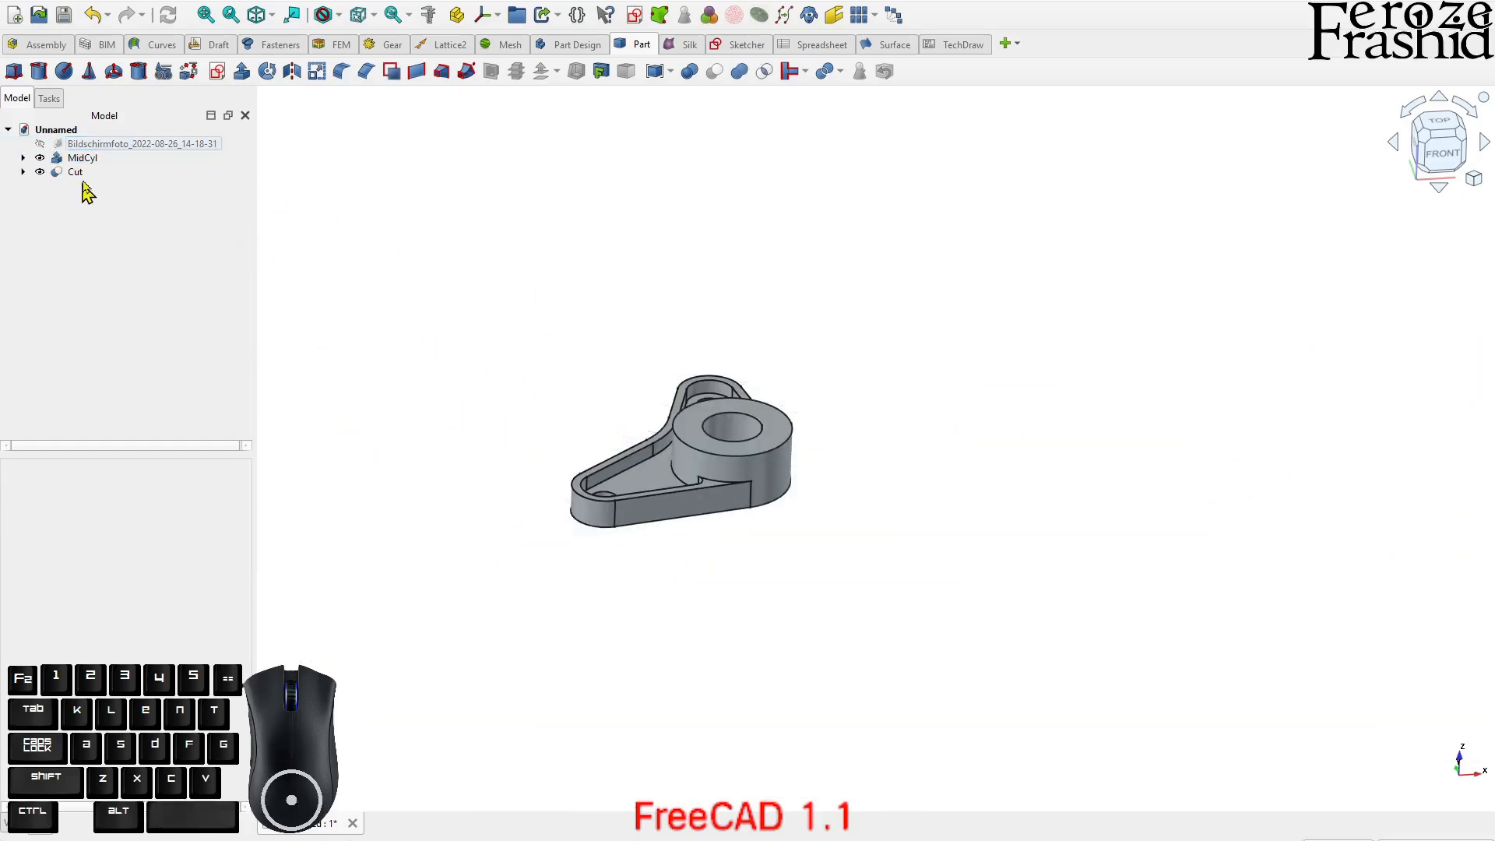
# - Toggle the visibility of the cut base and MidCyl to examine the two separate solids
pyautogui.click(82, 159)
pyautogui.keyDown('ctrl'); pyautogui.click(83, 172); pyautogui.keyUp('ctrl')
pyautogui.click(82, 201)
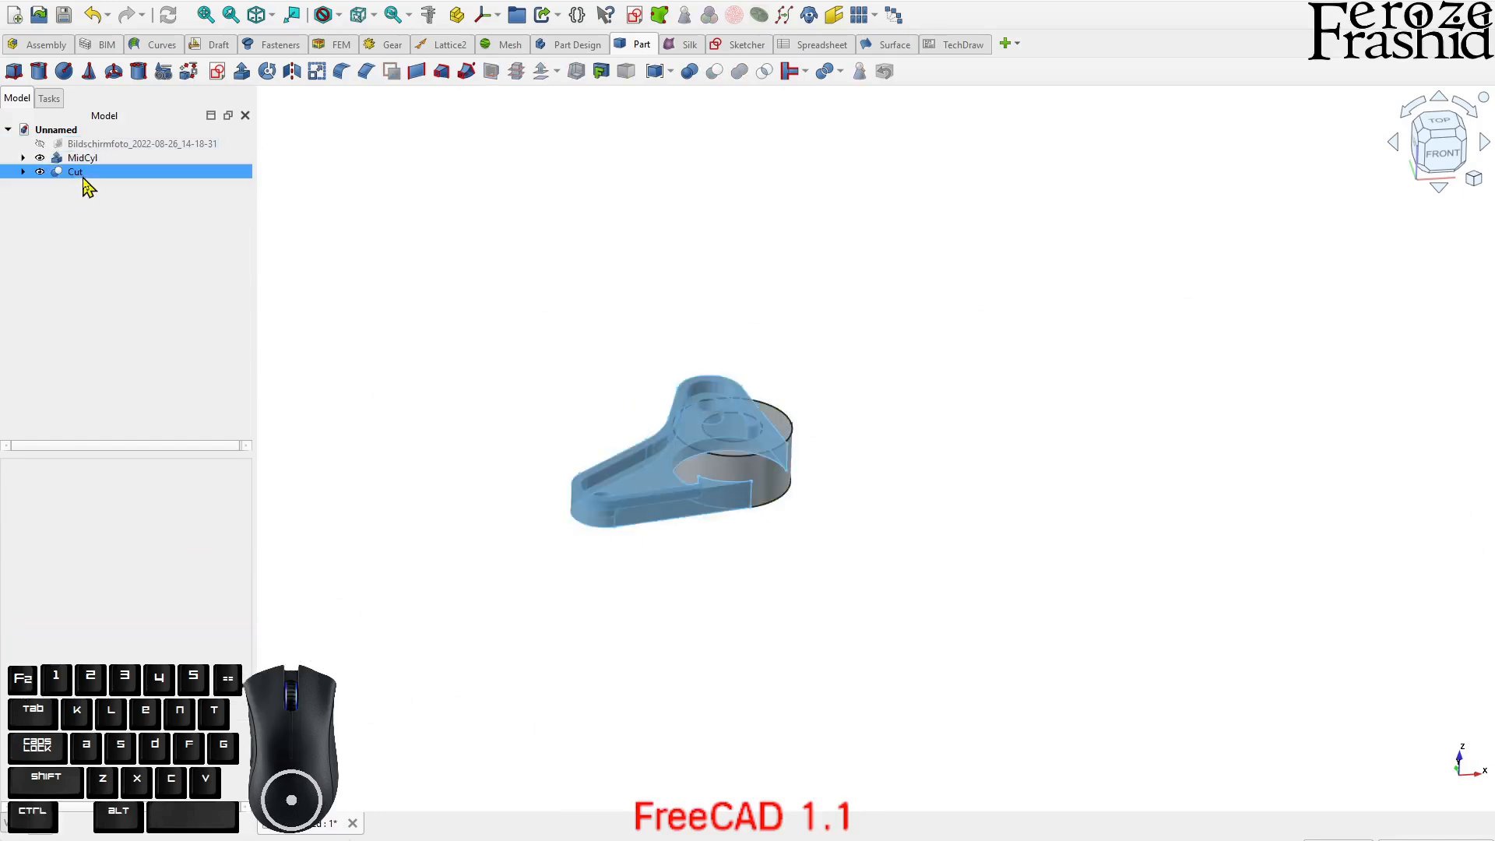
pyautogui.click(82, 177)
pyautogui.press('space')
pyautogui.press('space')
pyautogui.click(82, 158)
pyautogui.click(91, 219)
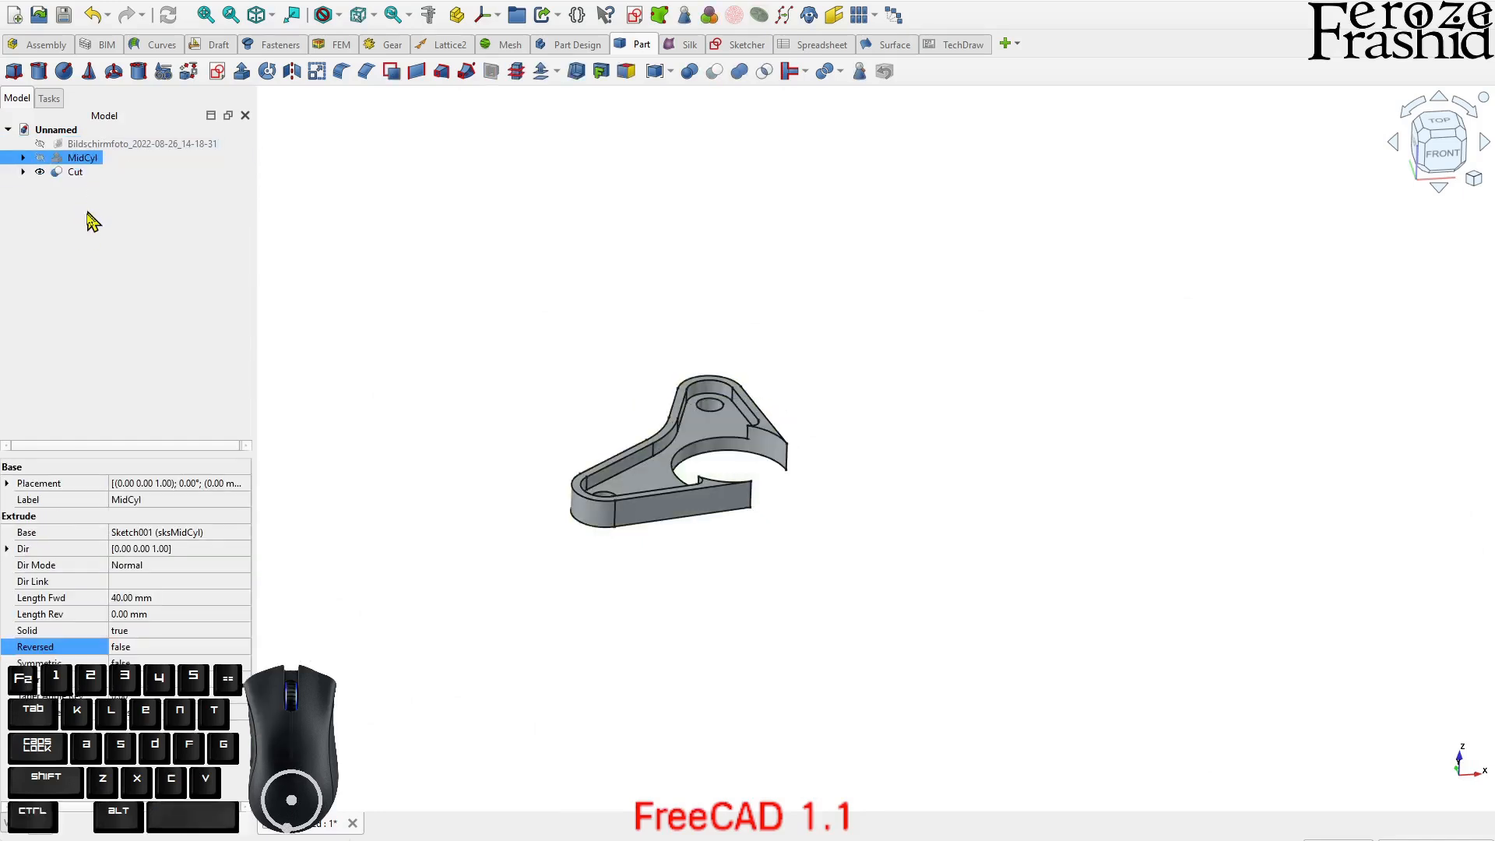
pyautogui.scroll(2, 517, 335)
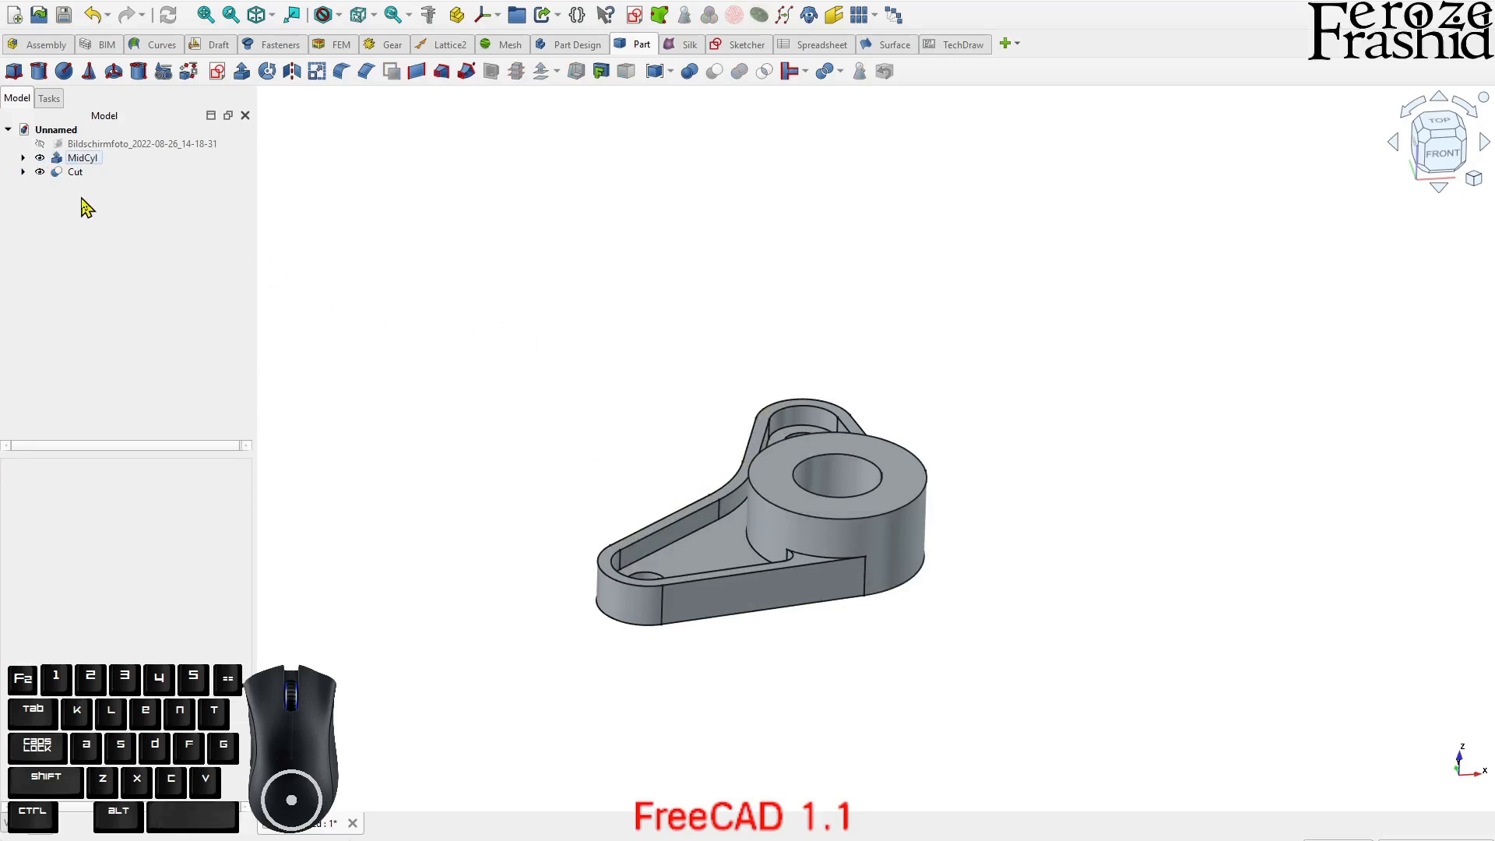
# - Fuse the cut base and the MidCyl boss into one solid with a Boolean Union
pyautogui.click(78, 172)
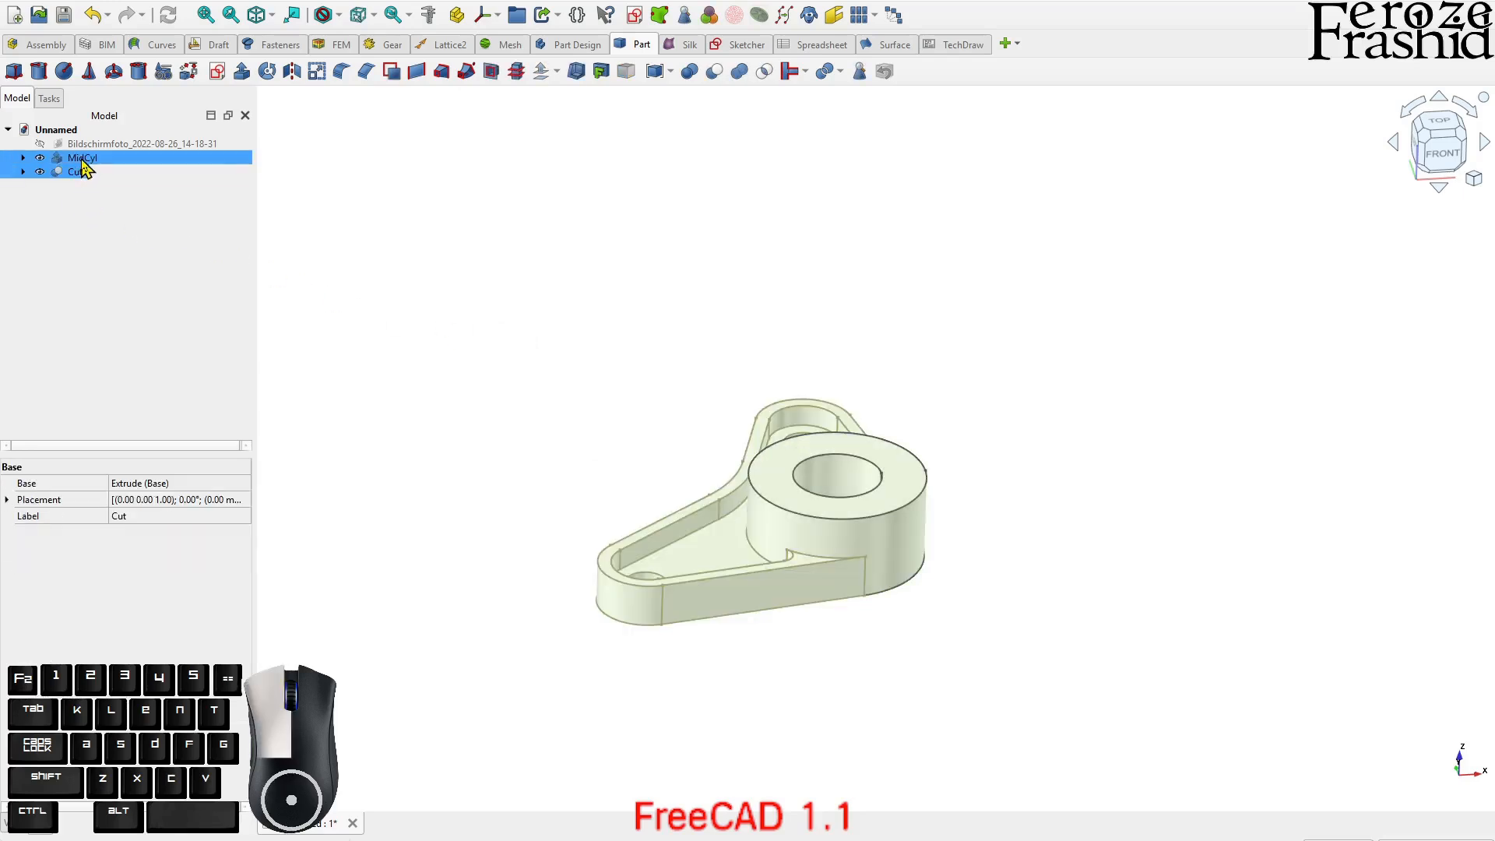
pyautogui.click(83, 226)
pyautogui.click(772, 589)
pyautogui.keyDown('ctrl'); pyautogui.click(763, 545); pyautogui.keyUp('ctrl')
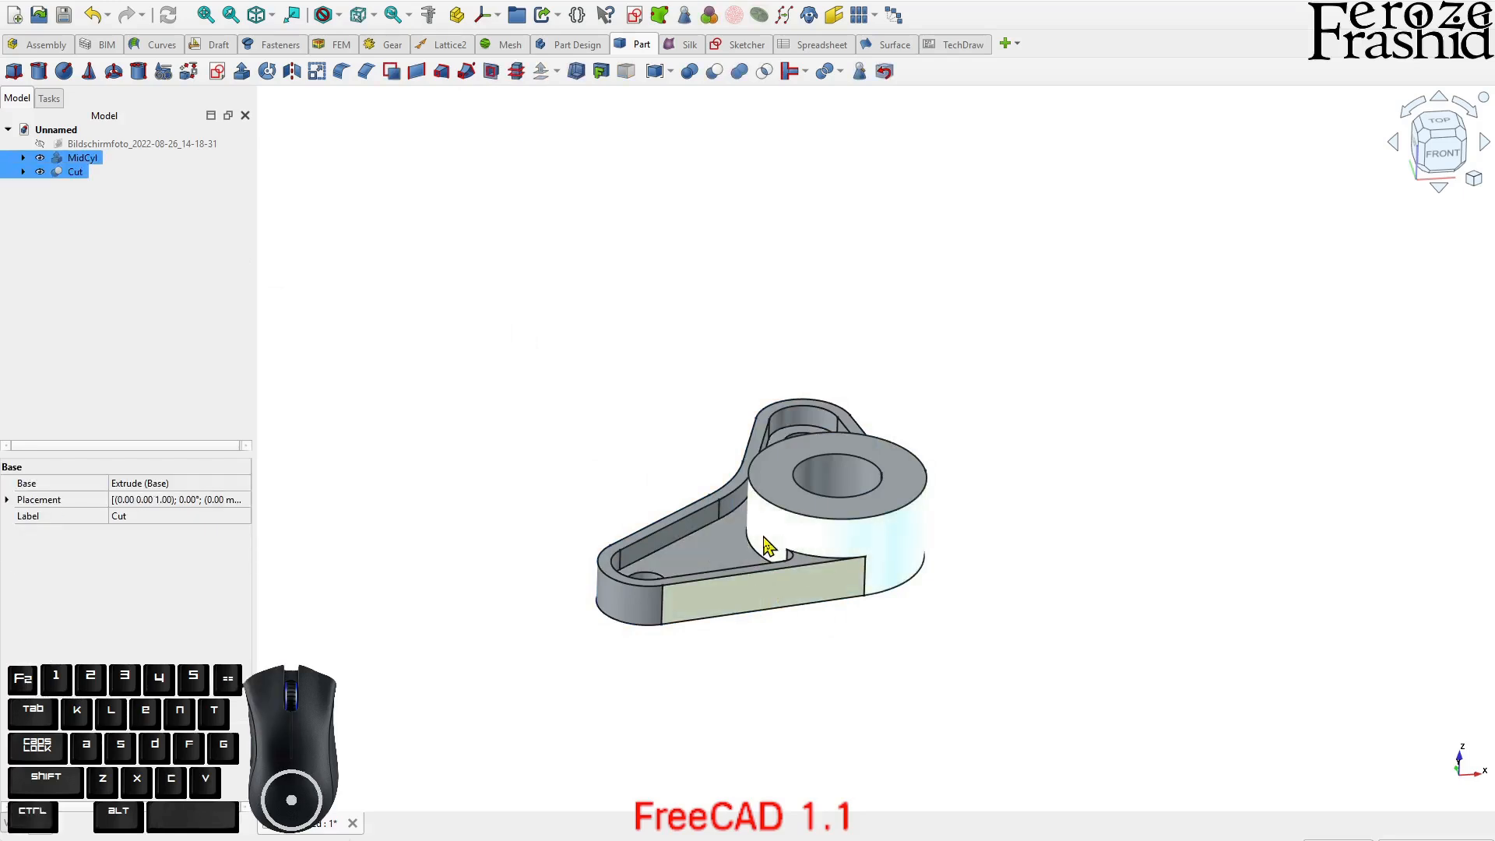
pyautogui.click(740, 84)
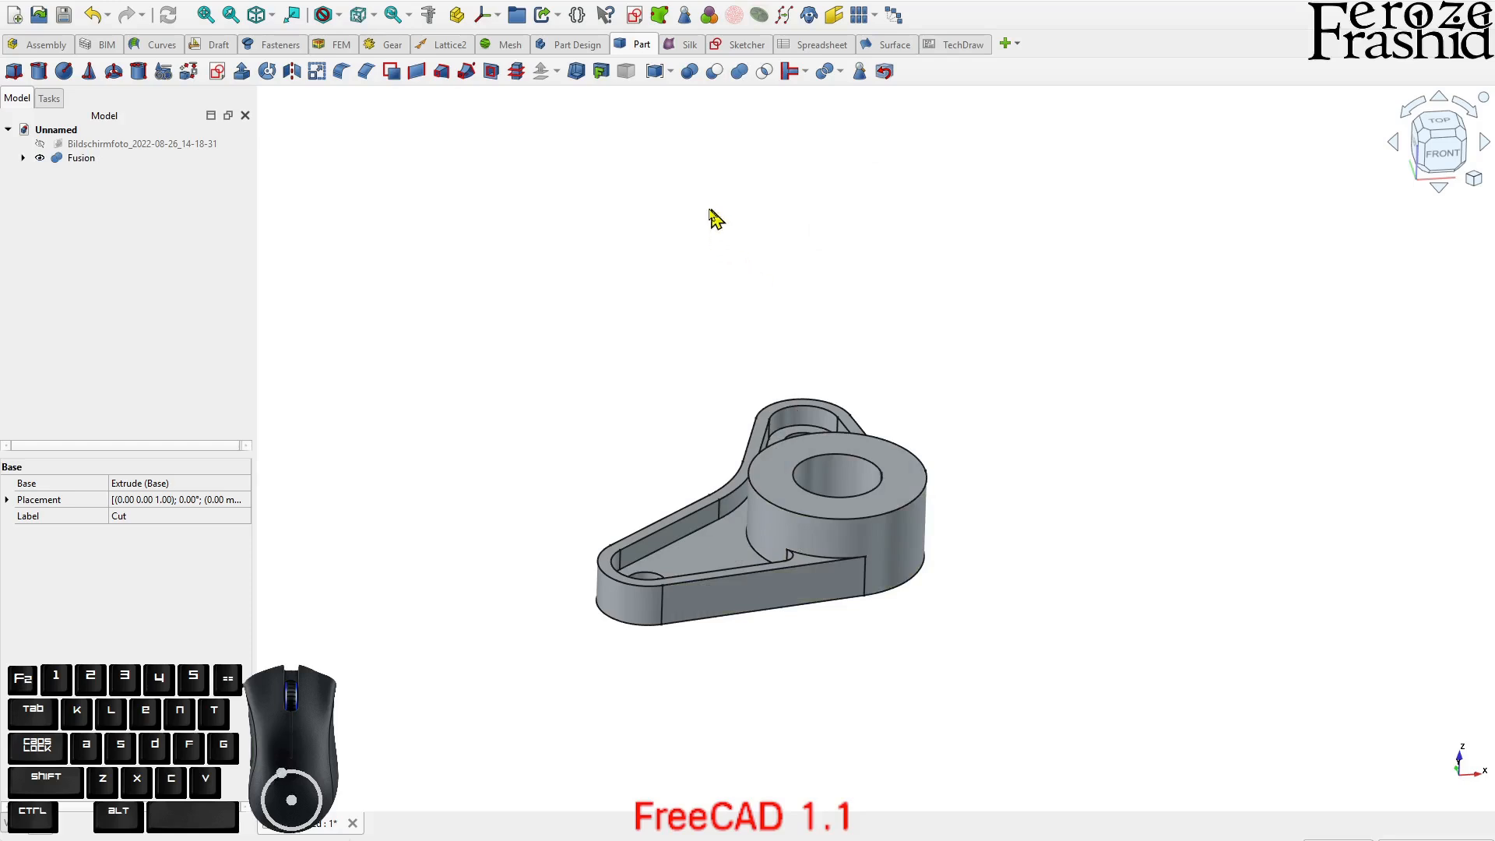
# - Toggle the fused solid's visibility and examine the part from above
pyautogui.click(84, 158)
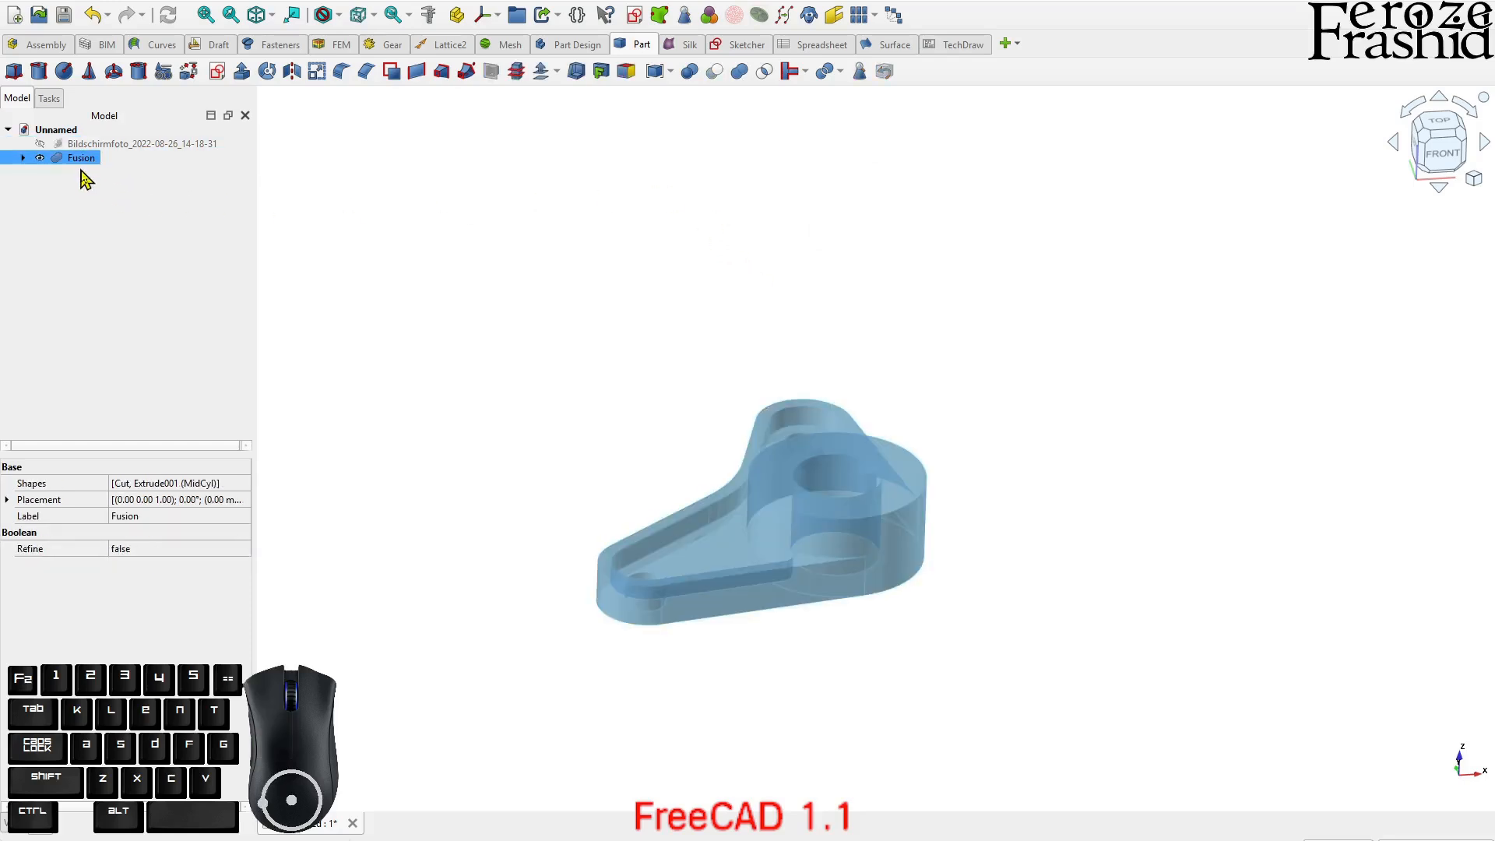
pyautogui.press('space')
pyautogui.press('space')
pyautogui.moveTo(646, 482); pyautogui.dragTo(842, 594, button='middle')
pyautogui.click(932, 350)
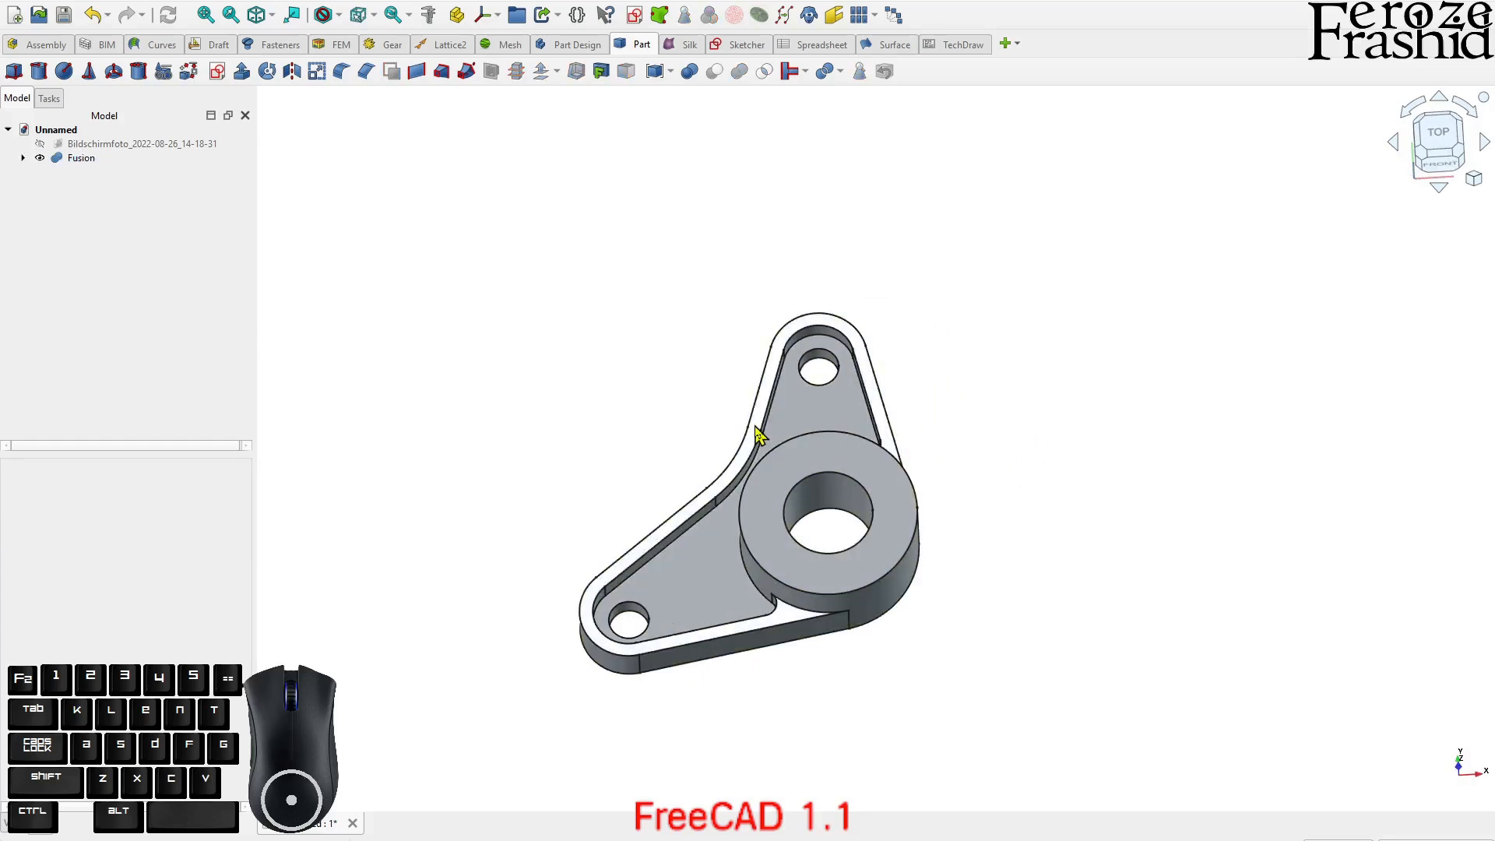
# - Rename the fused solid as FinalObjectPartwb
pyautogui.click(80, 159)
pyautogui.press('F2')
pyautogui.write('Final')
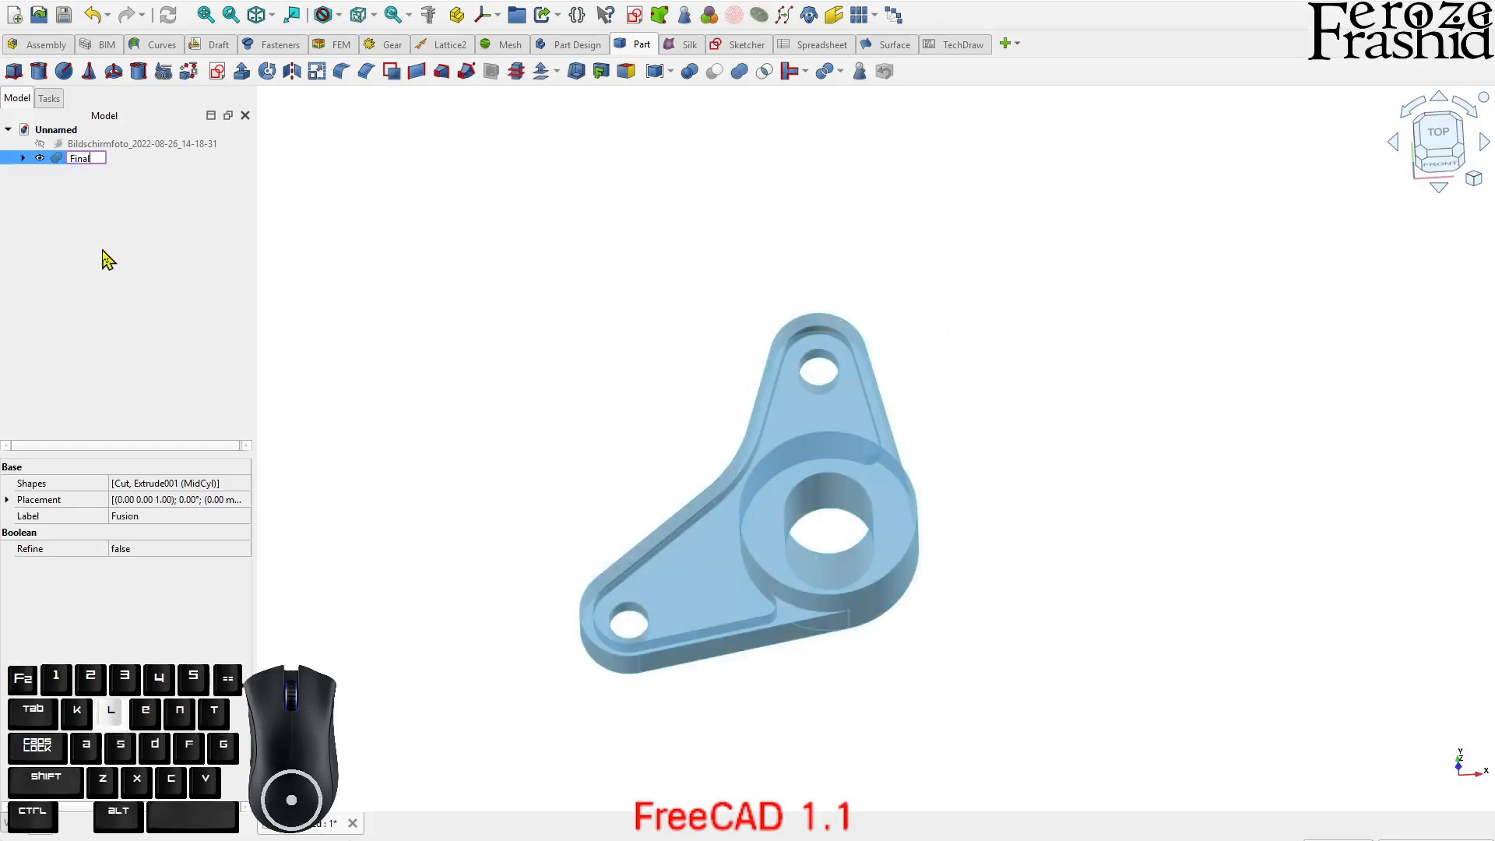
pyautogui.write('ObjectPa')
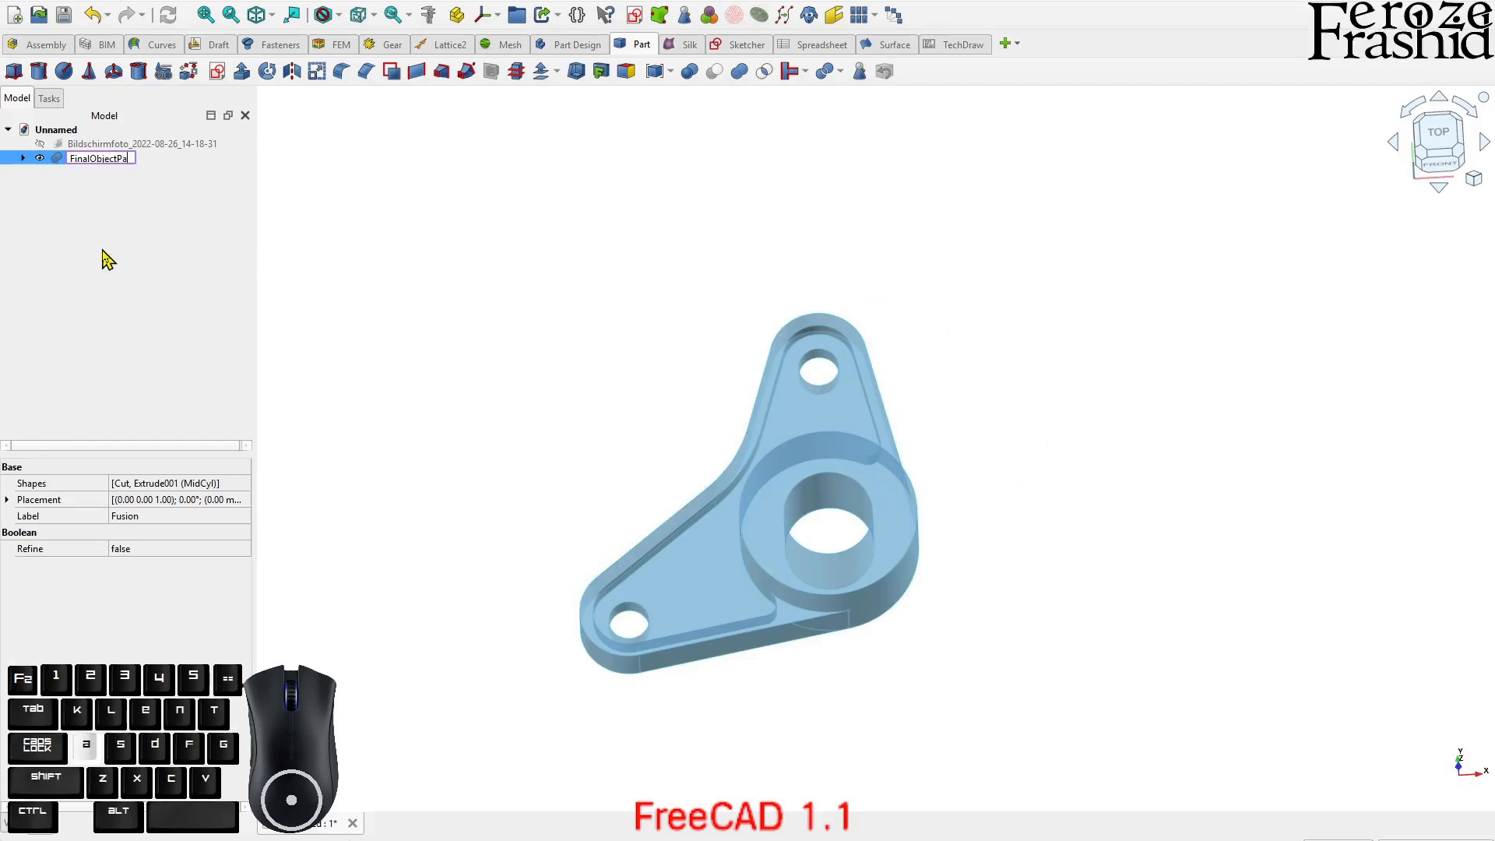
pyautogui.write('rtwb')
pyautogui.press('Return')
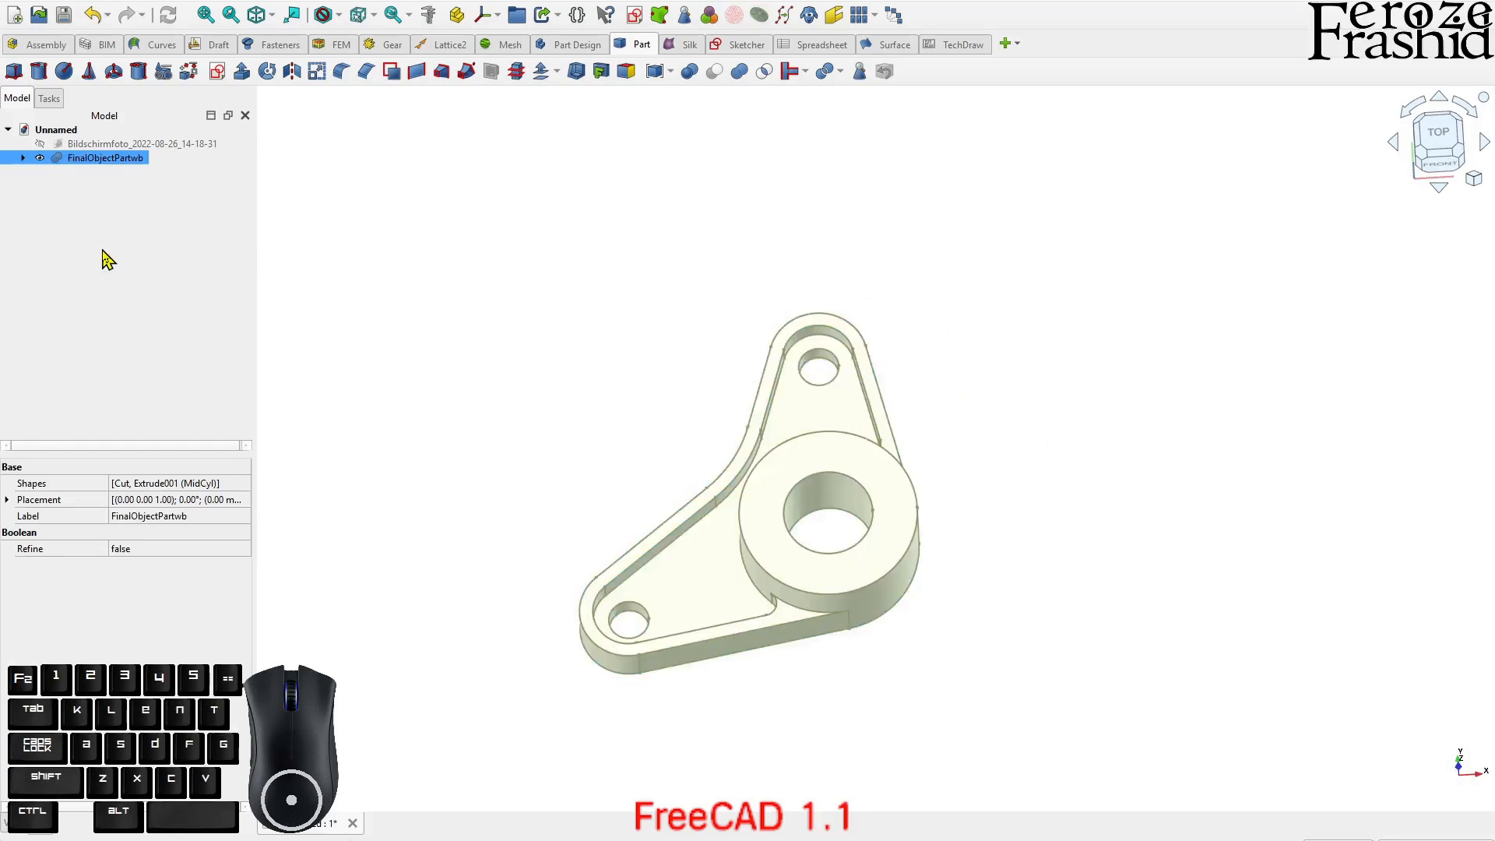
pyautogui.click(156, 251)
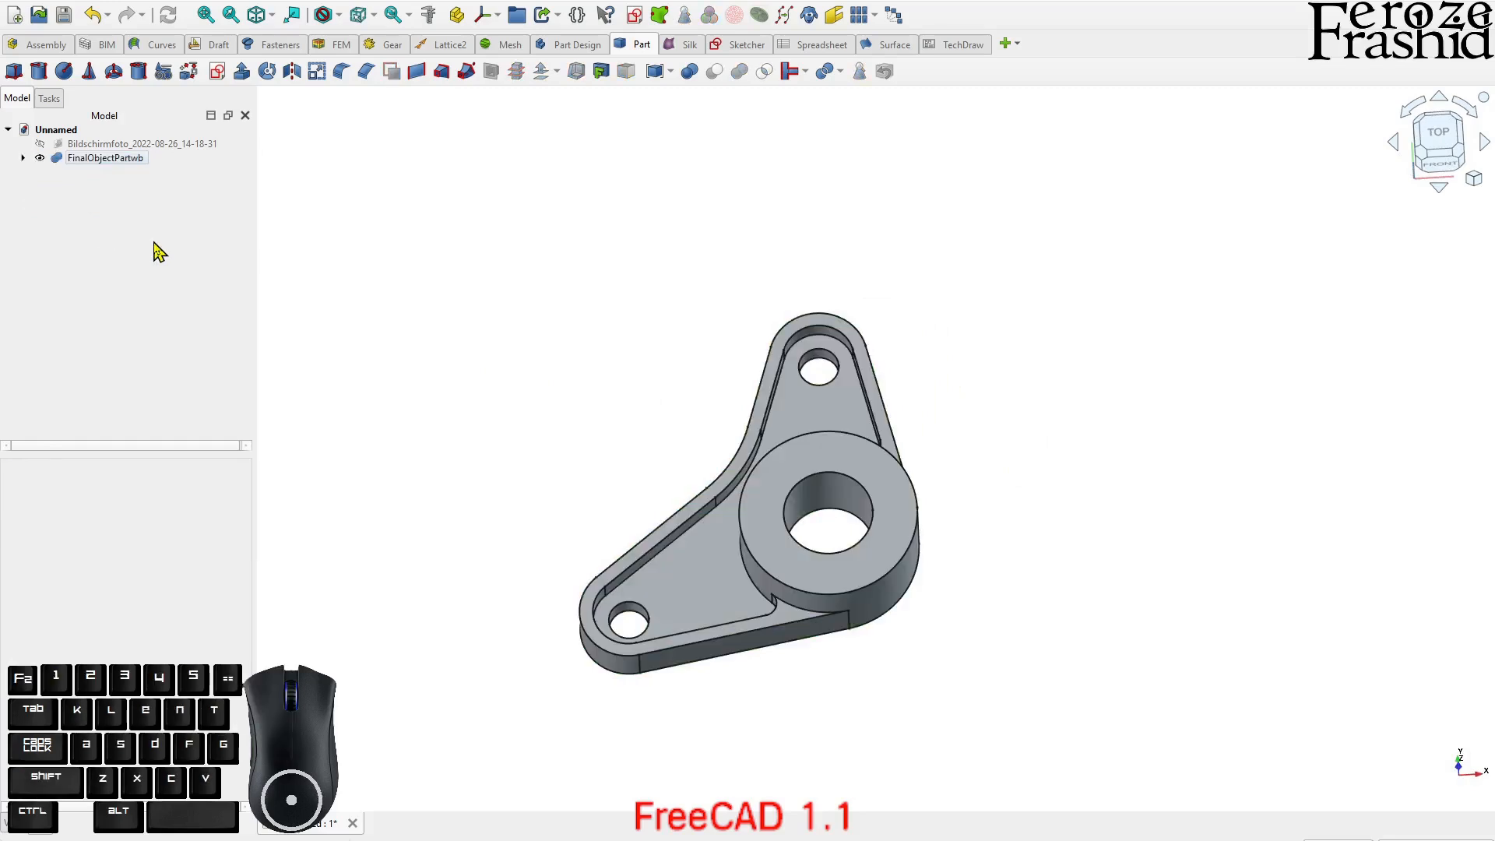
# - Hide the FinalObjectPartwb solid and switch to the Part Design workbench
pyautogui.click(676, 507)
pyautogui.moveTo(872, 572); pyautogui.dragTo(895, 513, button='middle')
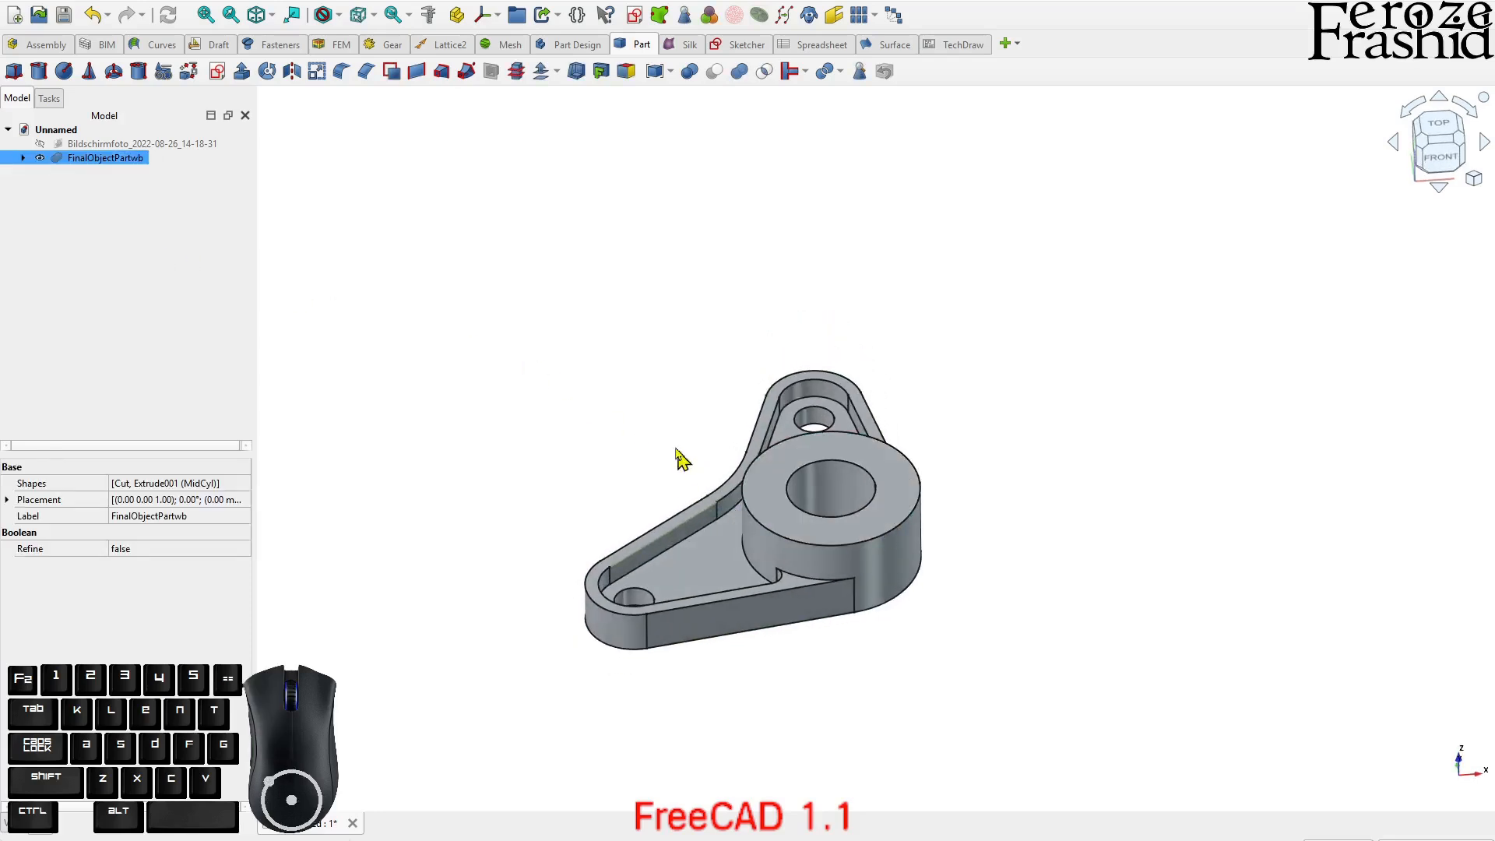
pyautogui.click(165, 249)
pyautogui.click(106, 158)
pyautogui.press('space')
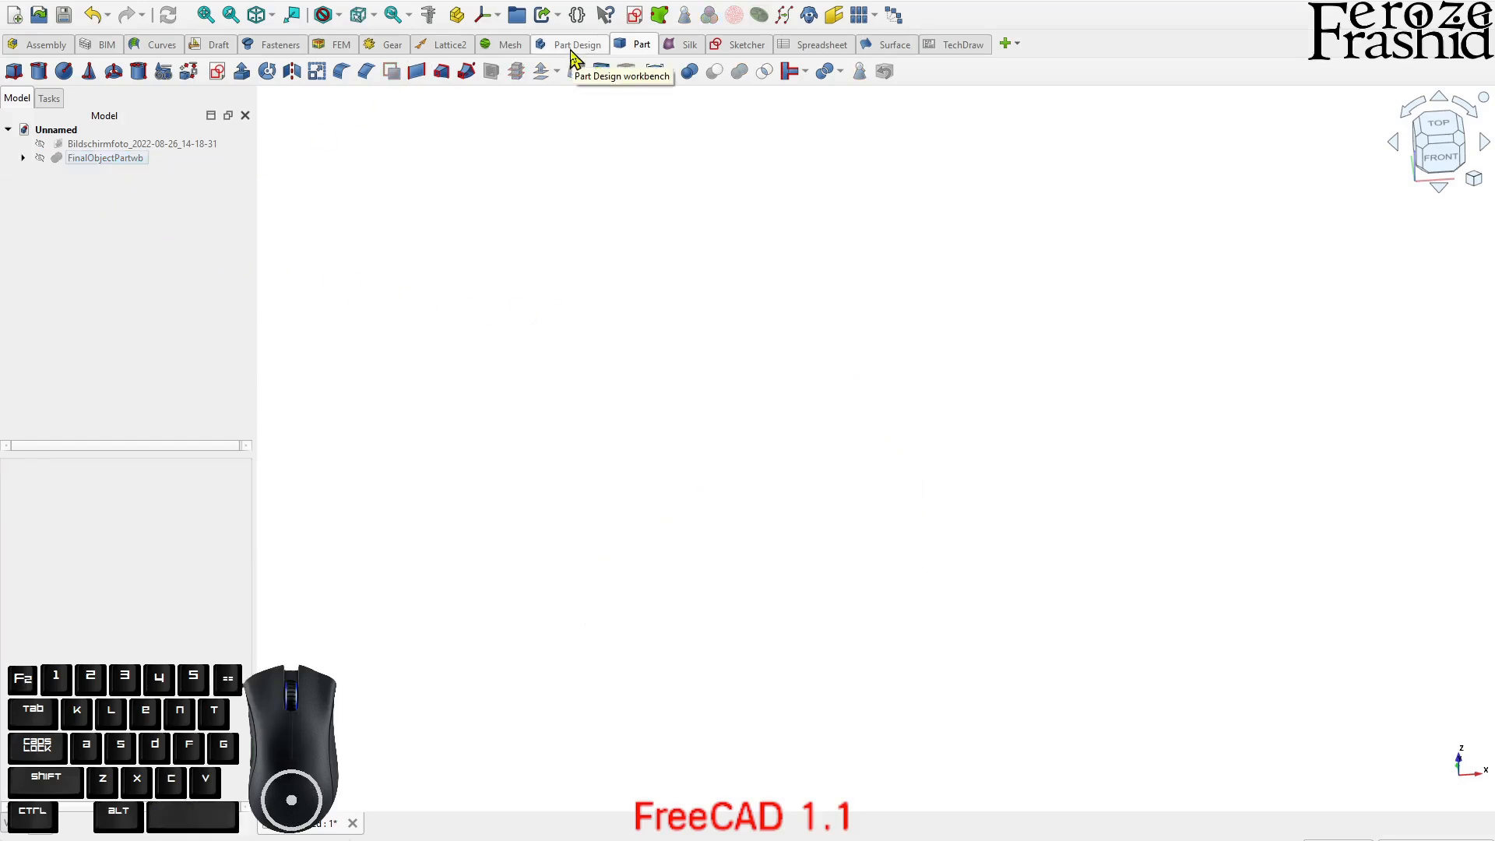
pyautogui.click(576, 45)
pyautogui.click(474, 257)
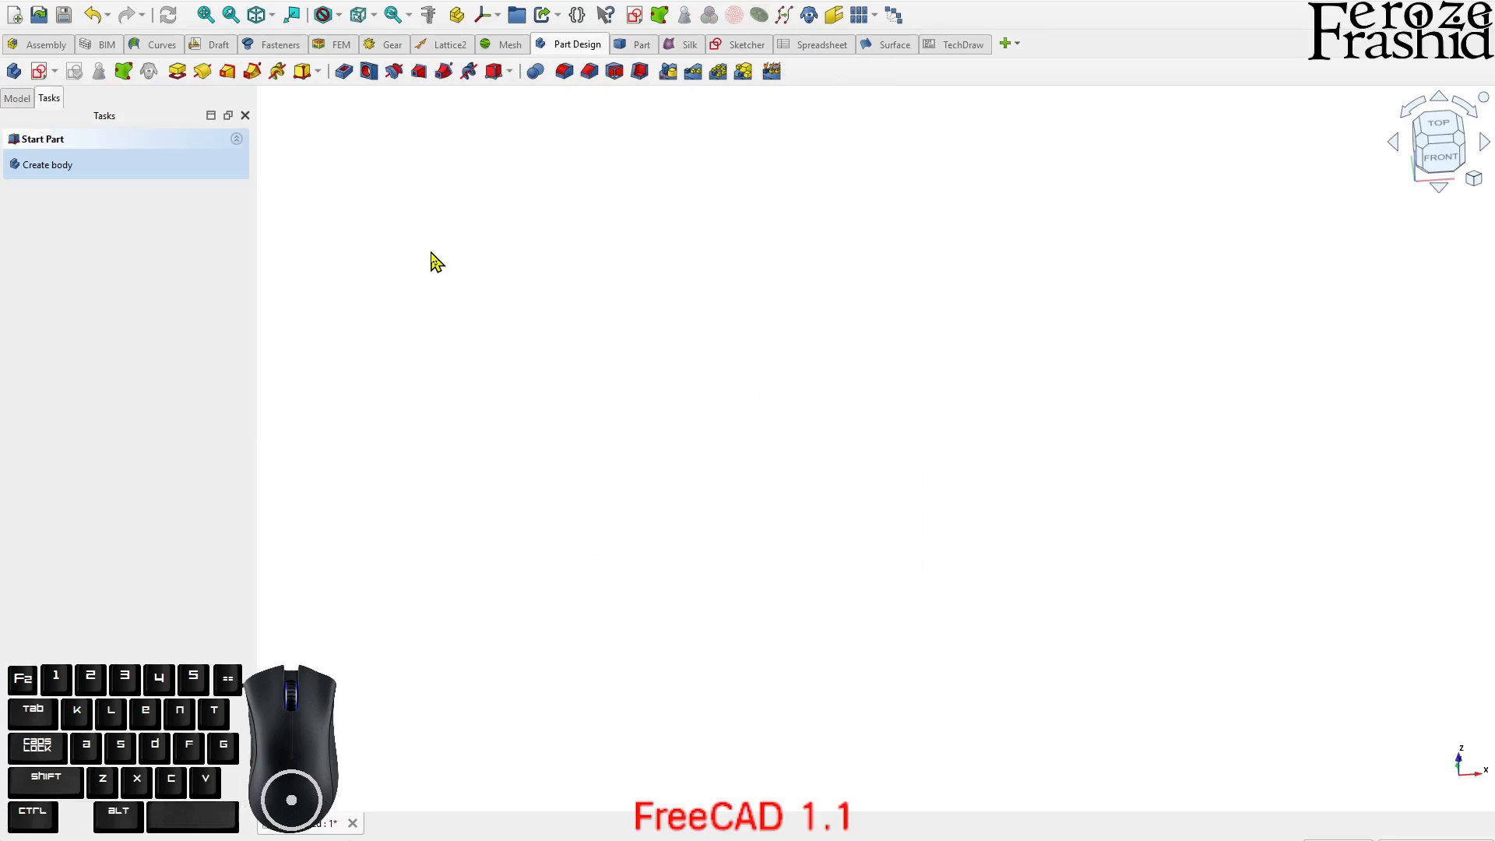
# - Show the Bildschirmfoto_2022-08-26_14-18-31 reference drawing and look over its dimensions
pyautogui.click(18, 98)
pyautogui.click(80, 159)
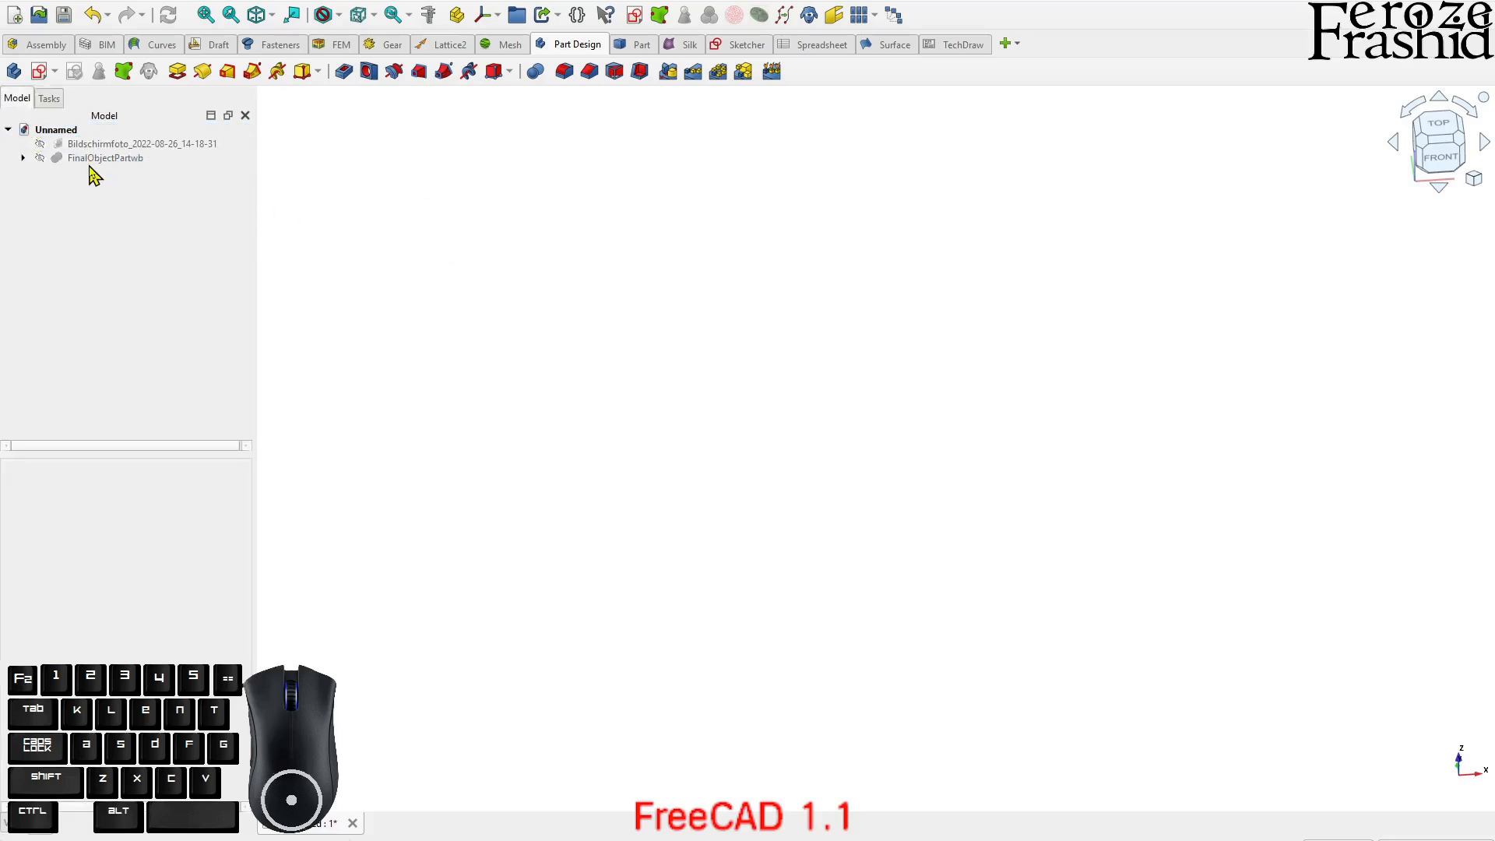
pyautogui.click(98, 145)
pyautogui.press('space')
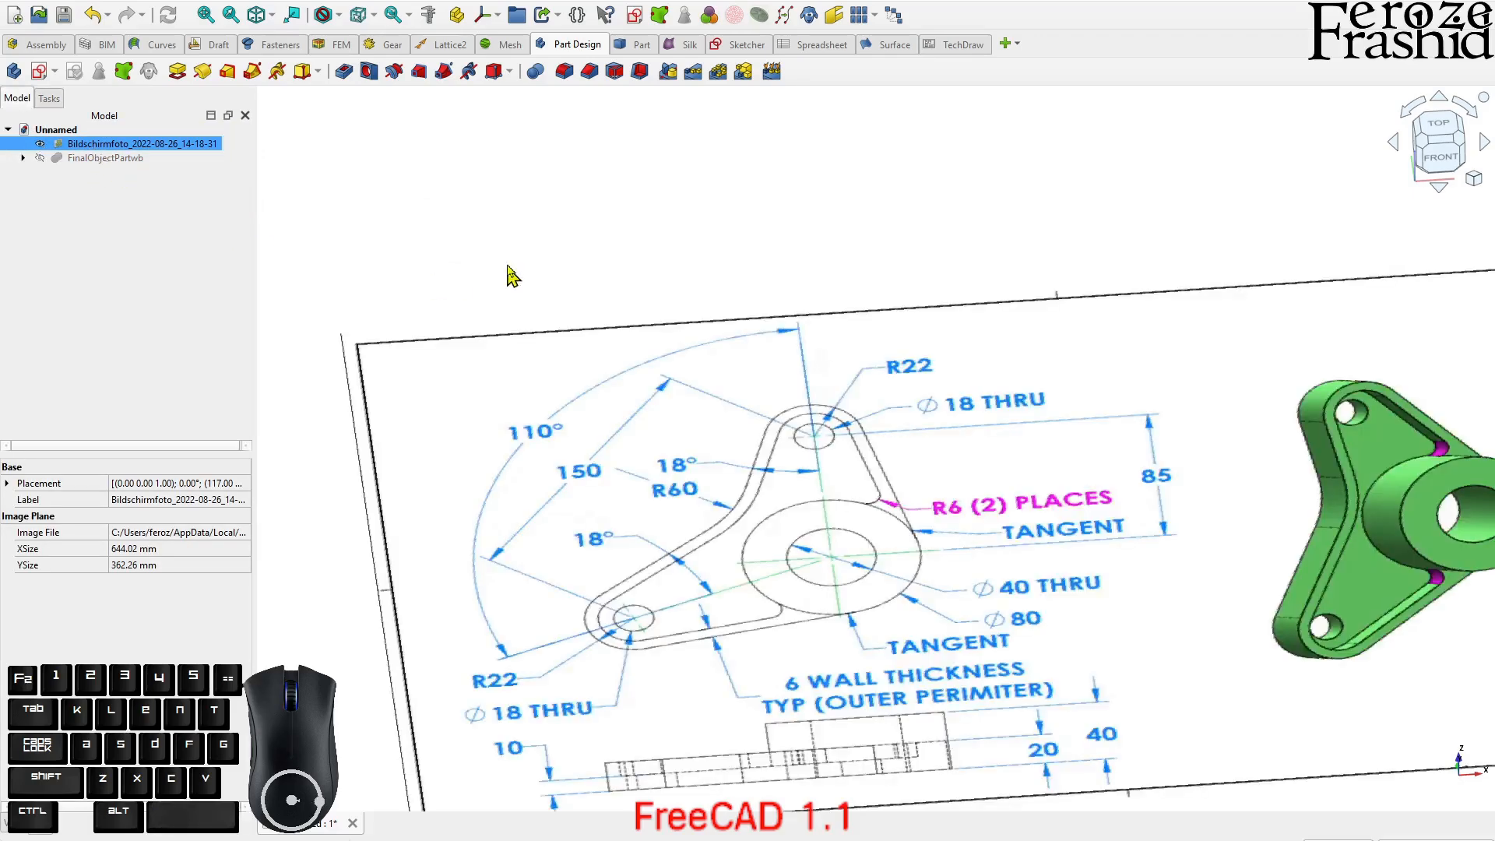
pyautogui.click(534, 235)
pyautogui.scroll(-3, 607, 195)
pyautogui.scroll(3, 679, 393)
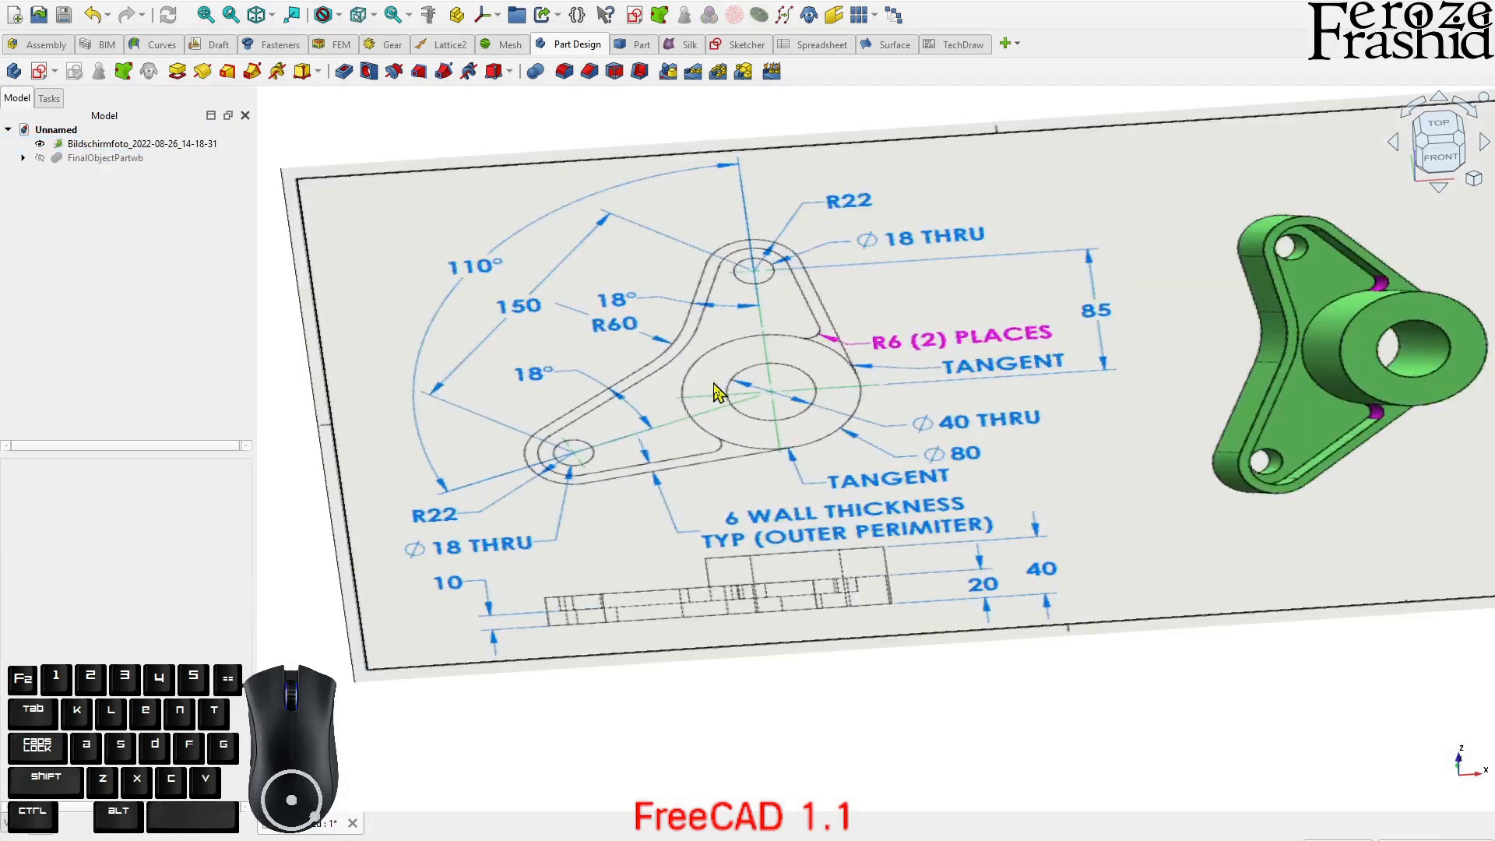
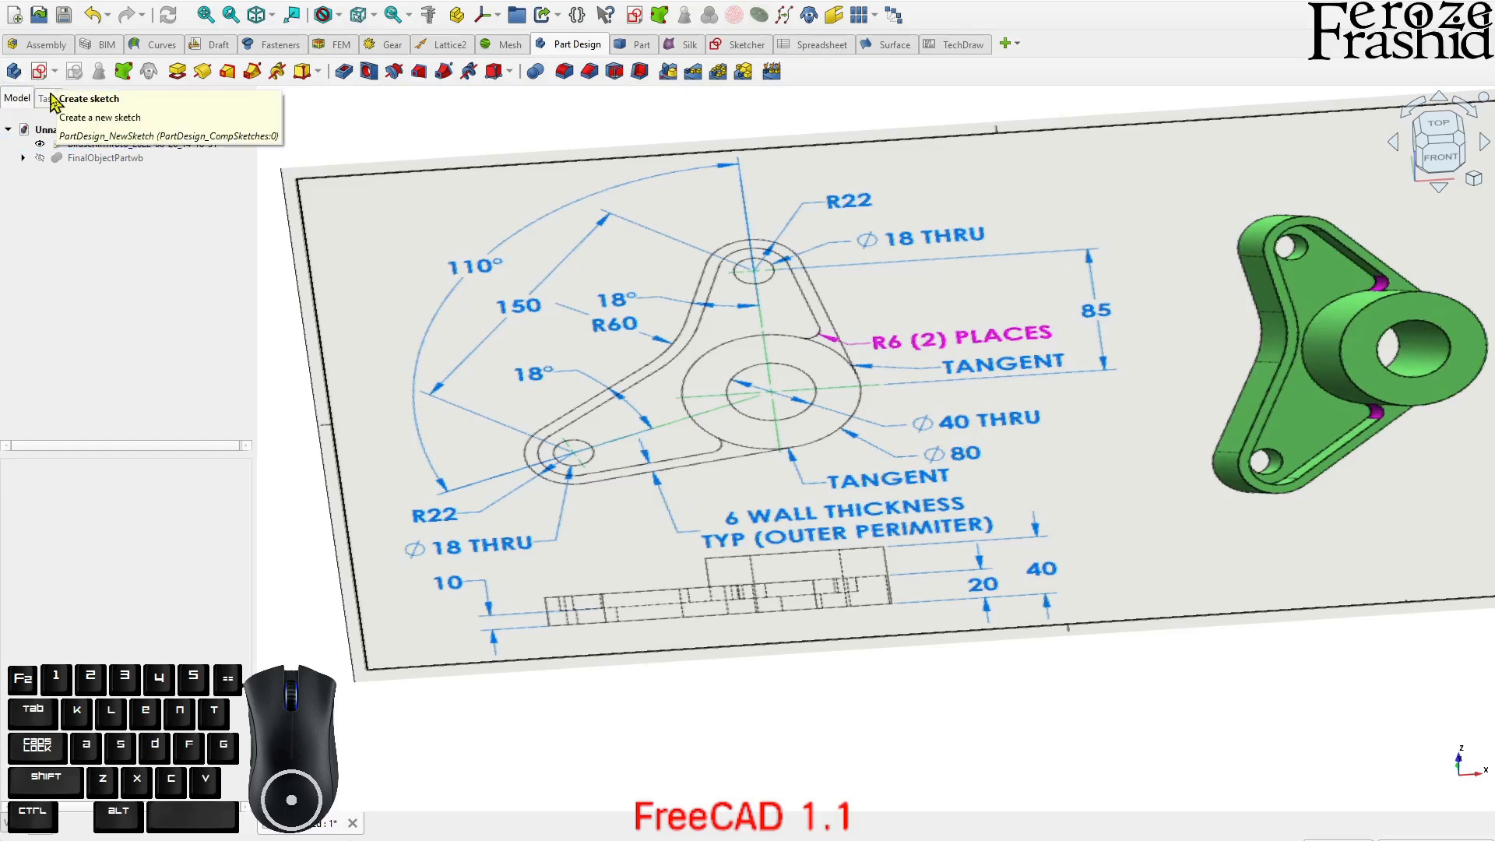
# - Create a new Part Design body and select it in the model tree
pyautogui.click(50, 98)
pyautogui.click(47, 165)
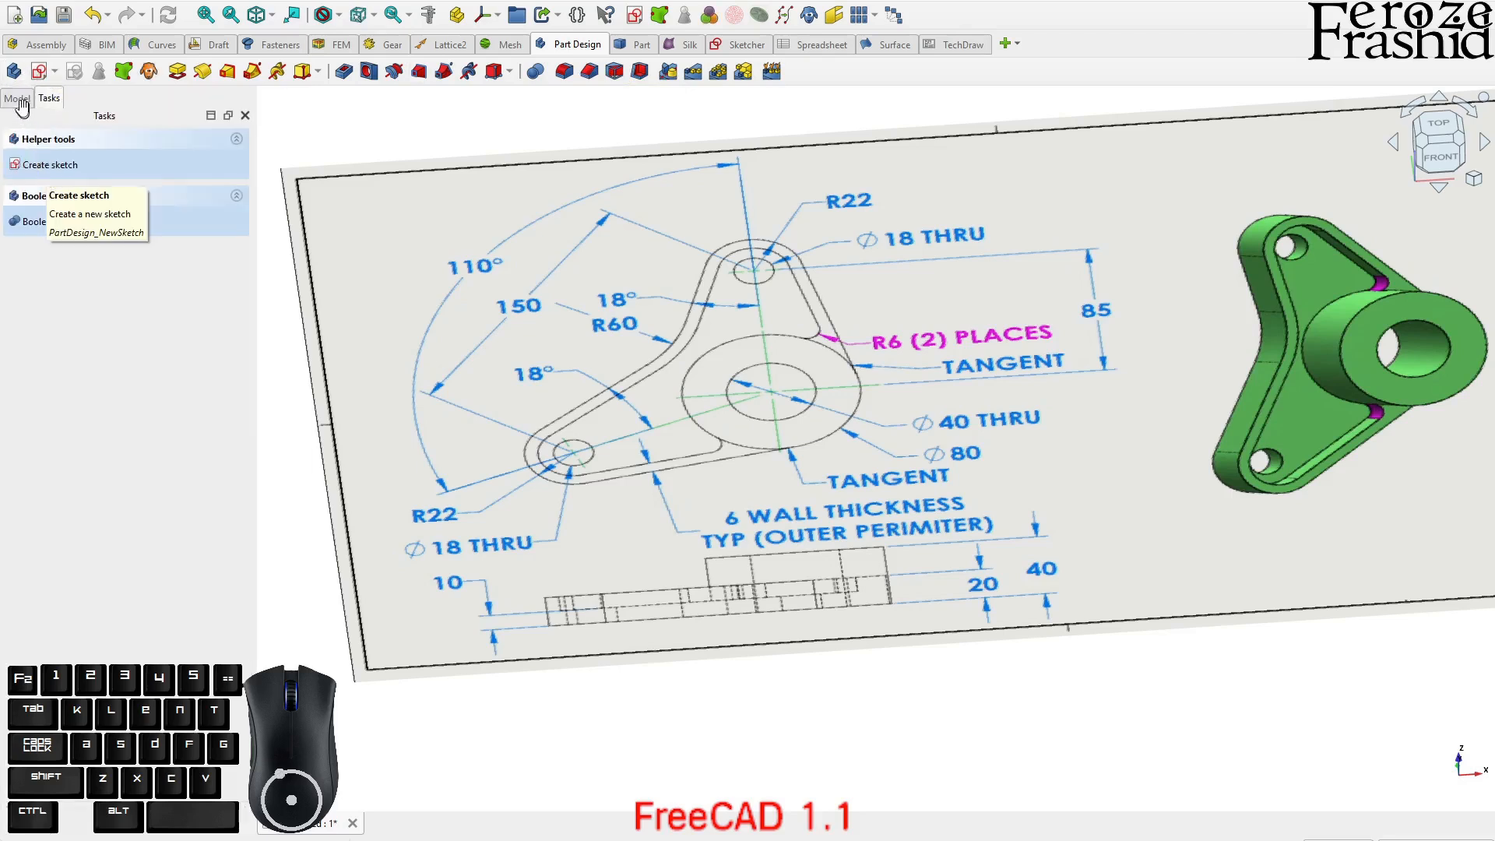
pyautogui.click(20, 100)
pyautogui.click(55, 171)
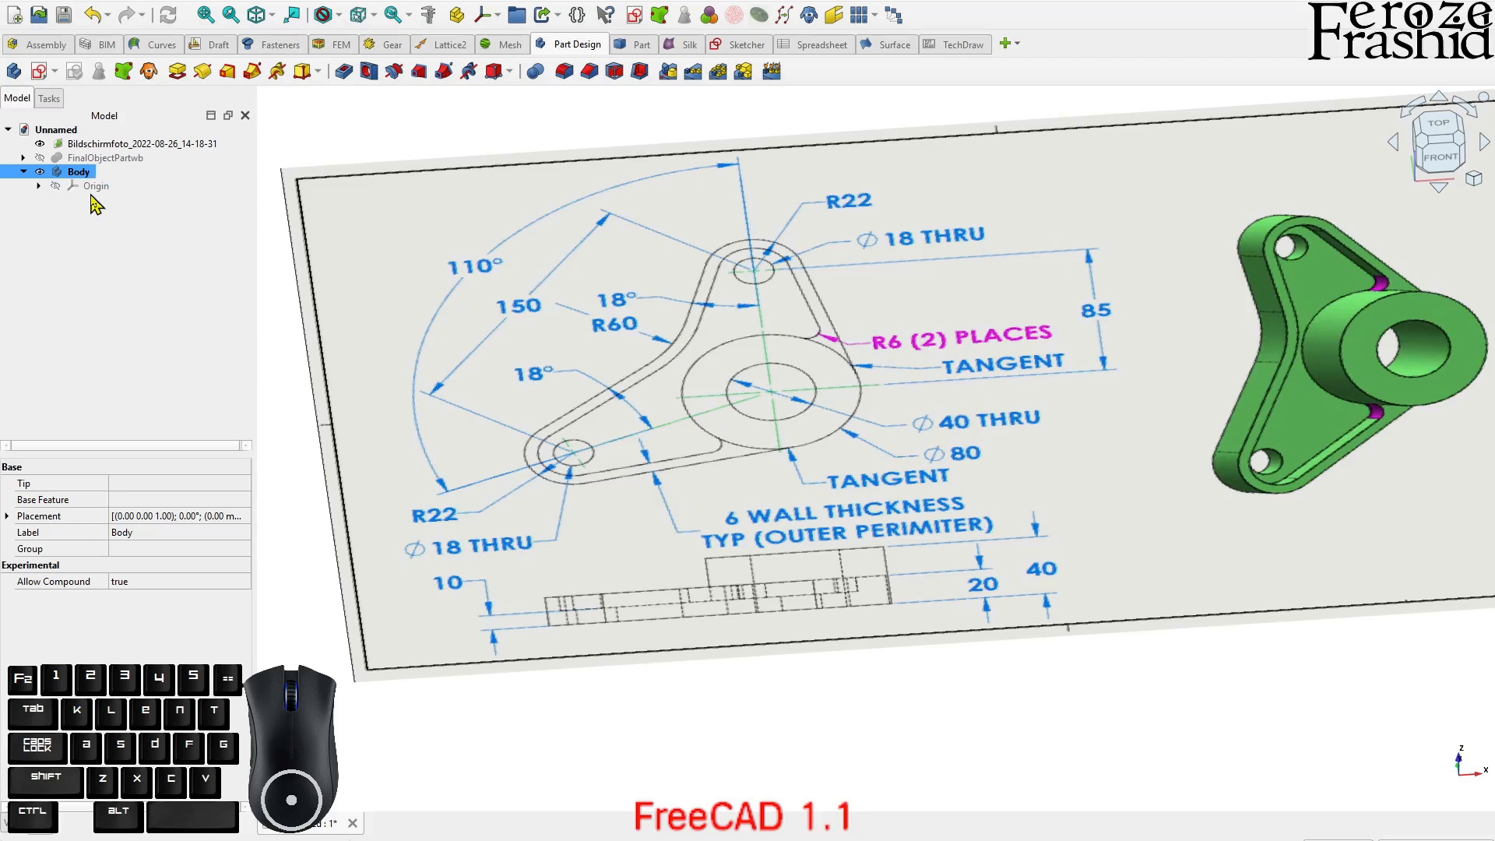
# - Hide the reference drawing and show the Body's origin axes and planes
pyautogui.click(91, 189)
pyautogui.click(461, 341)
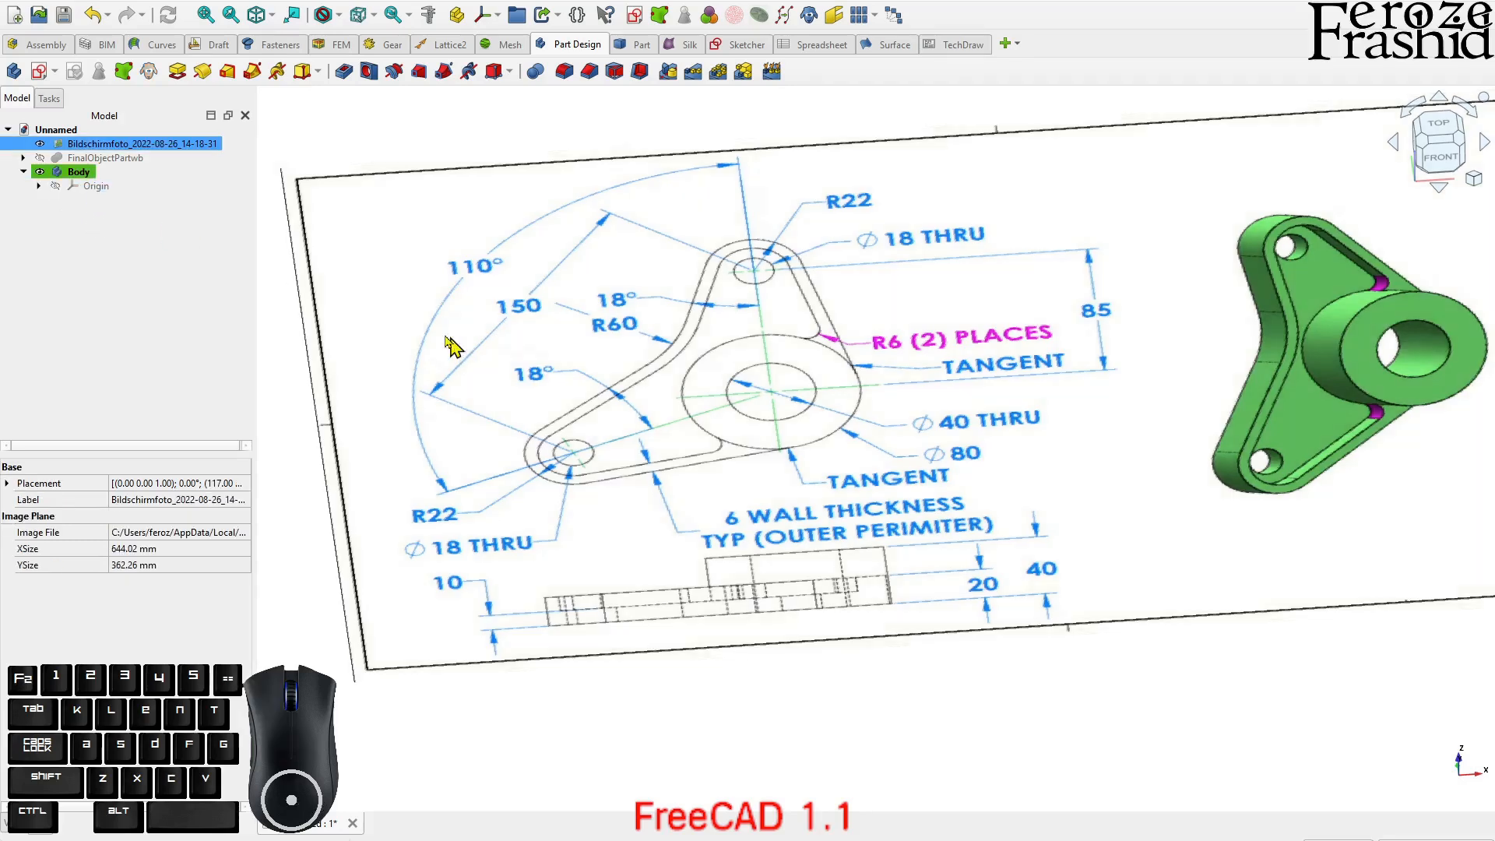
pyautogui.press('space')
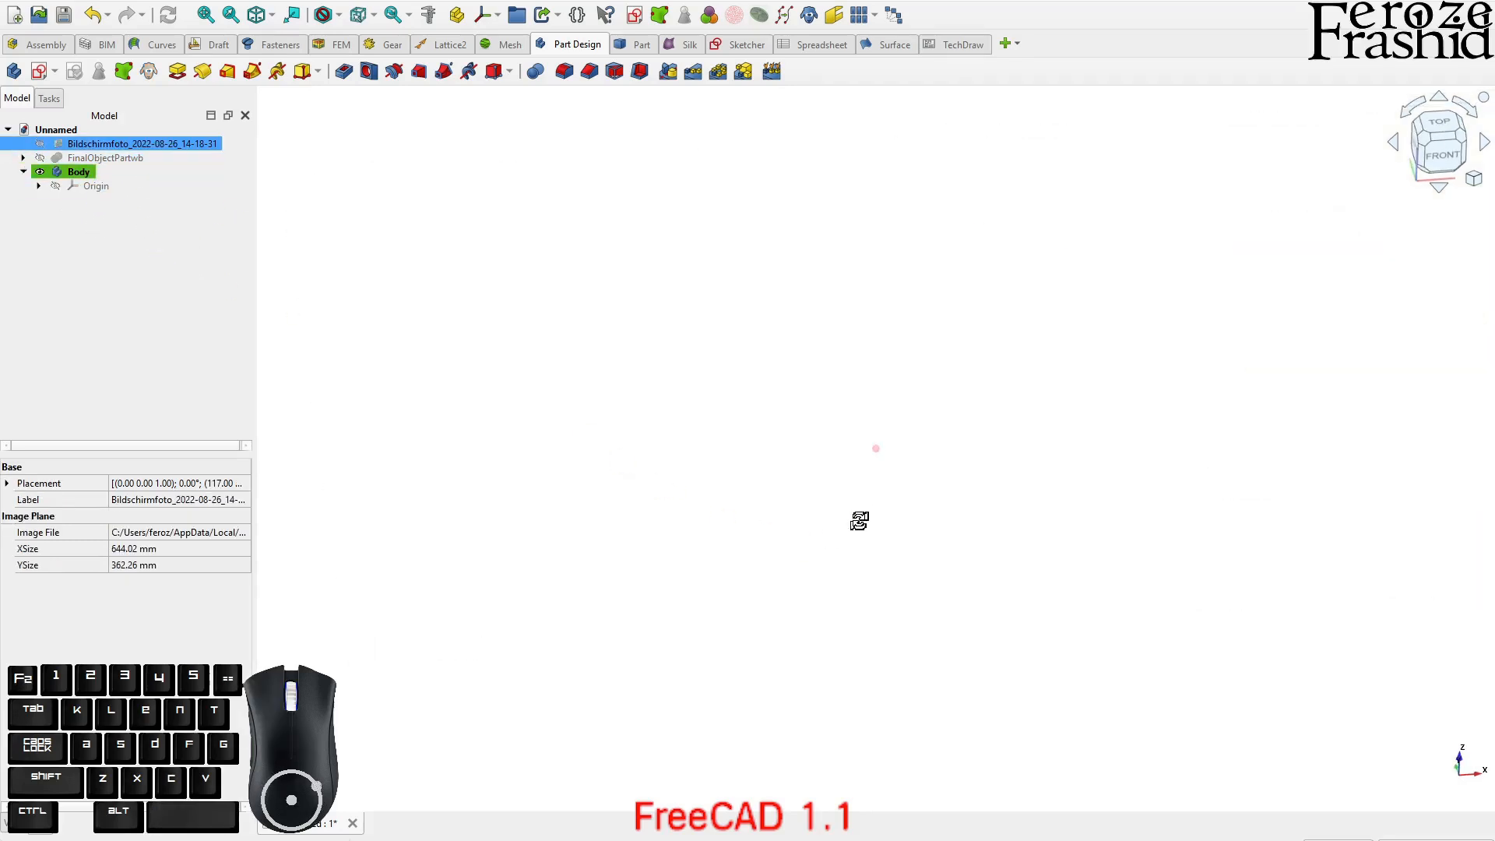
pyautogui.click(82, 204)
pyautogui.click(92, 186)
pyautogui.press('space')
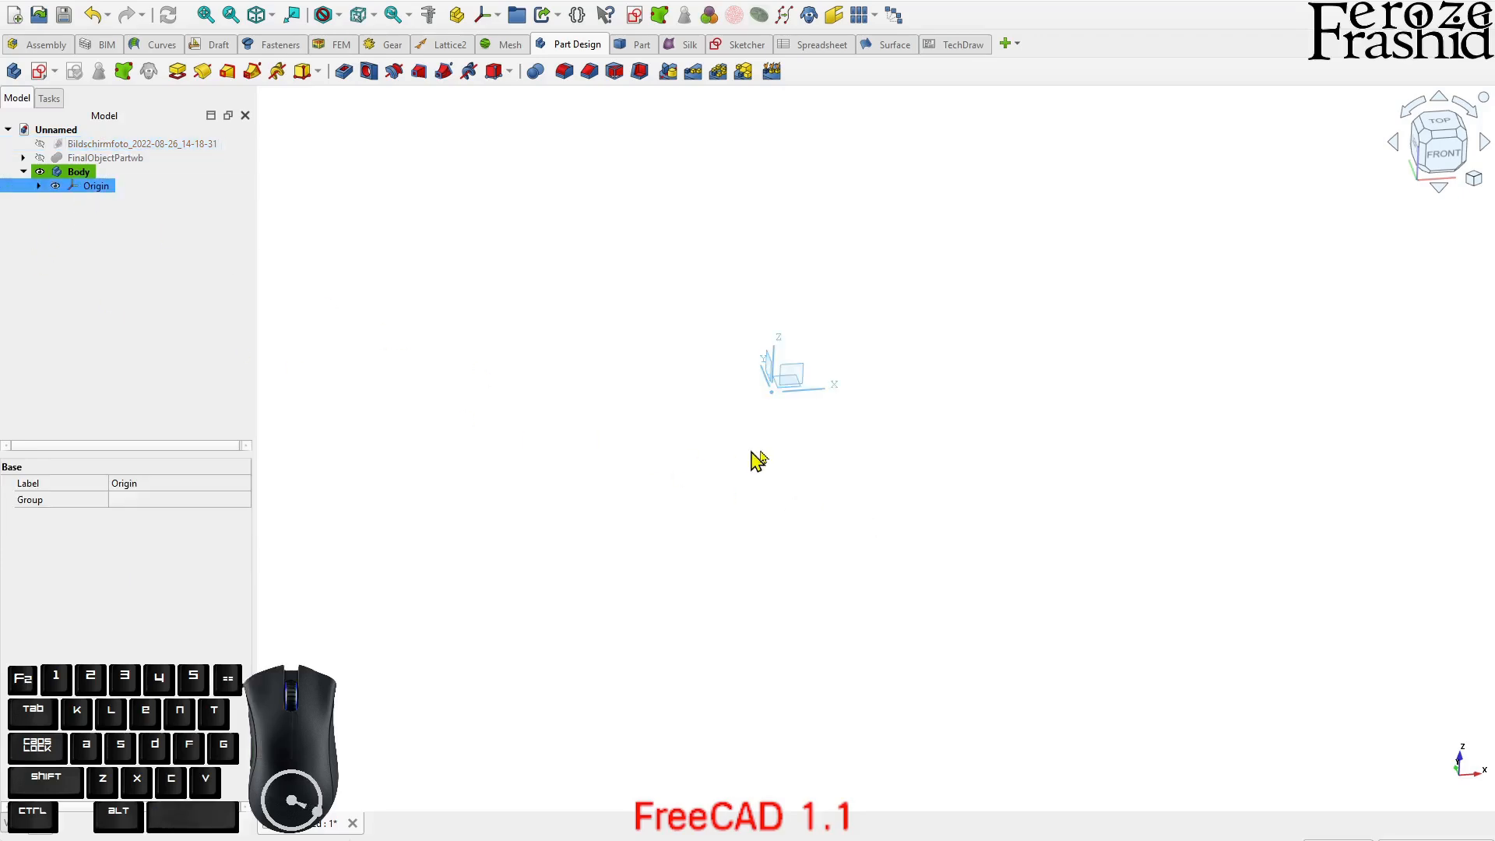
# - Show the reference drawing again and examine where the Body's origin lies on it
pyautogui.keyDown('ctrl'); pyautogui.click(49, 147); pyautogui.keyUp('ctrl')
pyautogui.click(78, 146)
pyautogui.press('space')
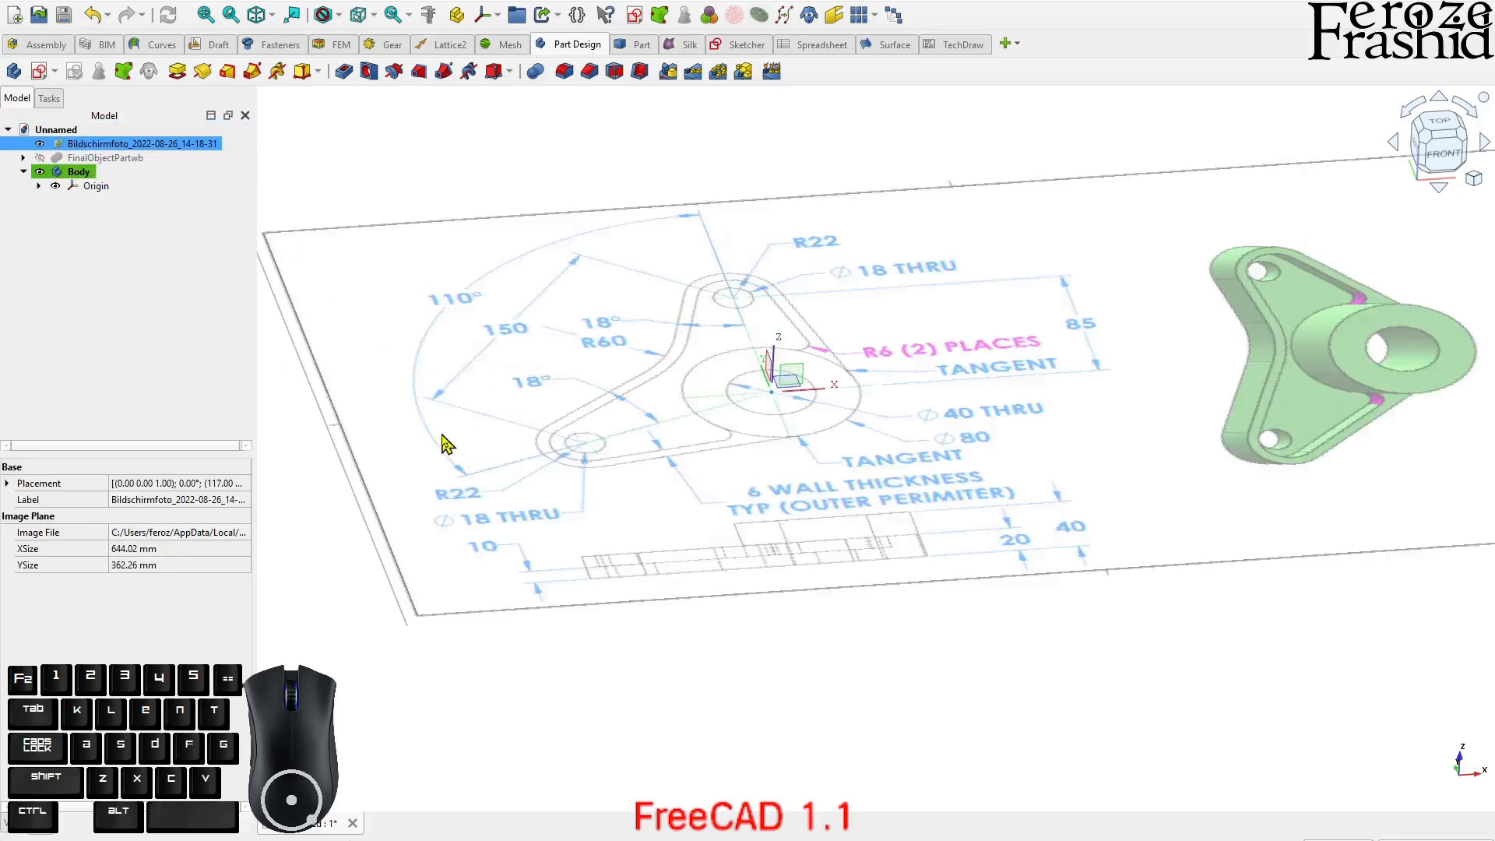
pyautogui.scroll(3, 748, 429)
pyautogui.scroll(2, 748, 429)
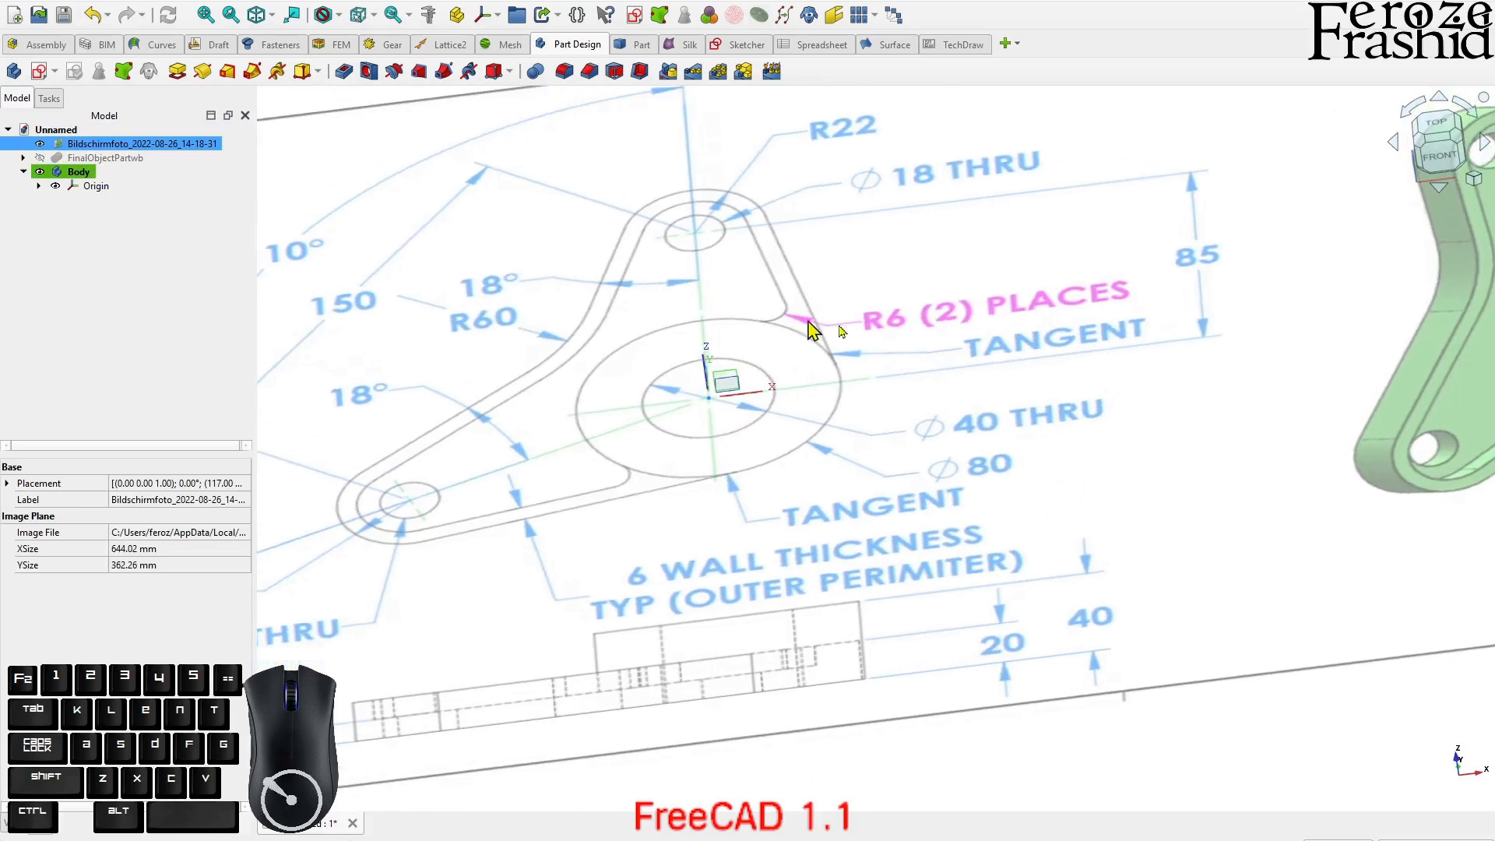
pyautogui.scroll(1, 841, 412)
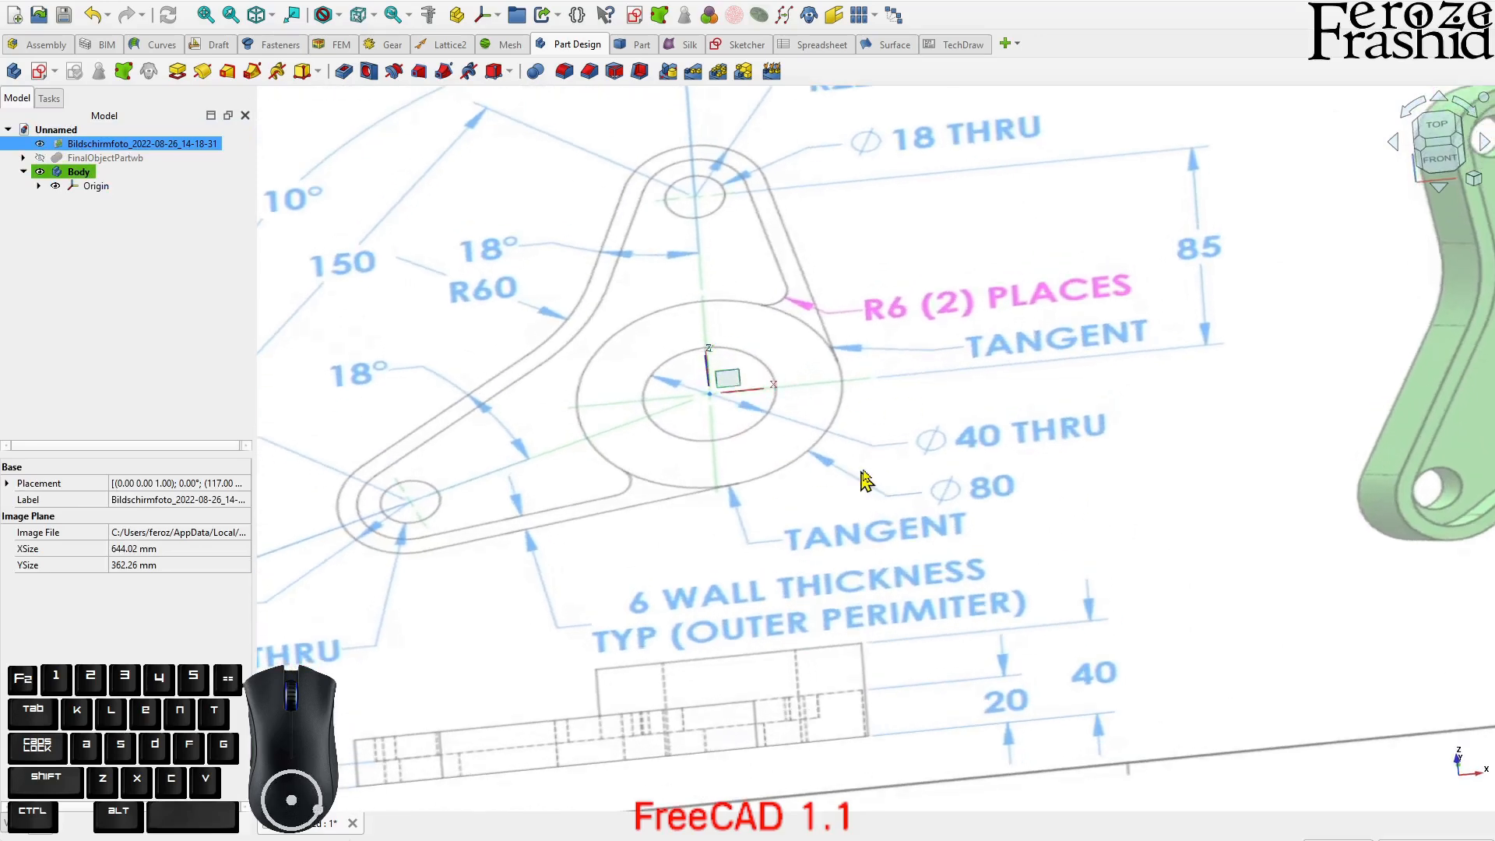
pyautogui.scroll(-2, 738, 398)
# - Toggle the axis cross on and off to compare it with the Body's origin
pyautogui.keyDown('ctrl'); pyautogui.click(90, 186); pyautogui.keyUp('ctrl')
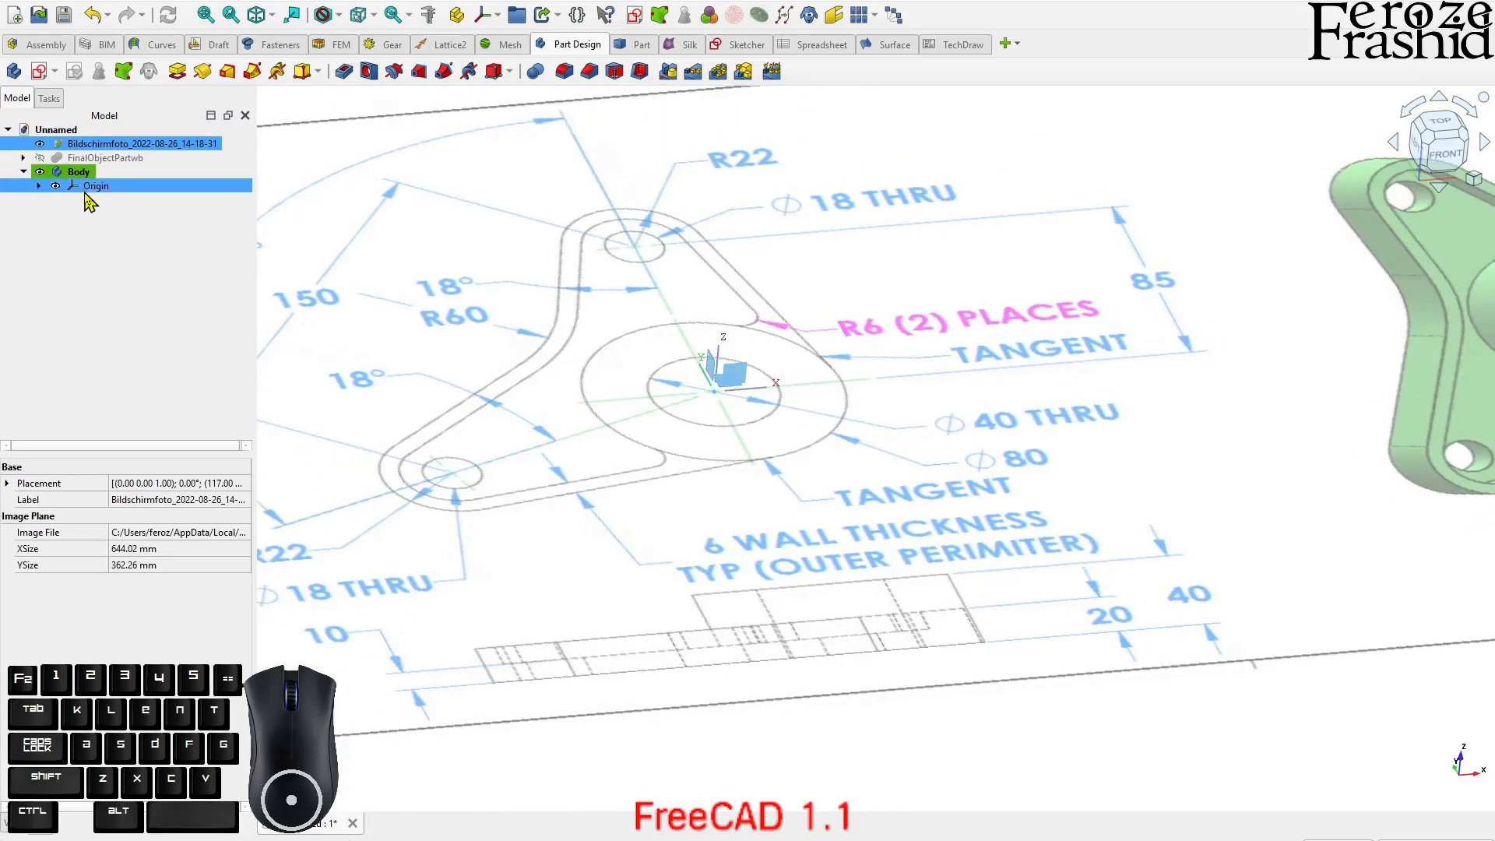
pyautogui.click(66, 2)
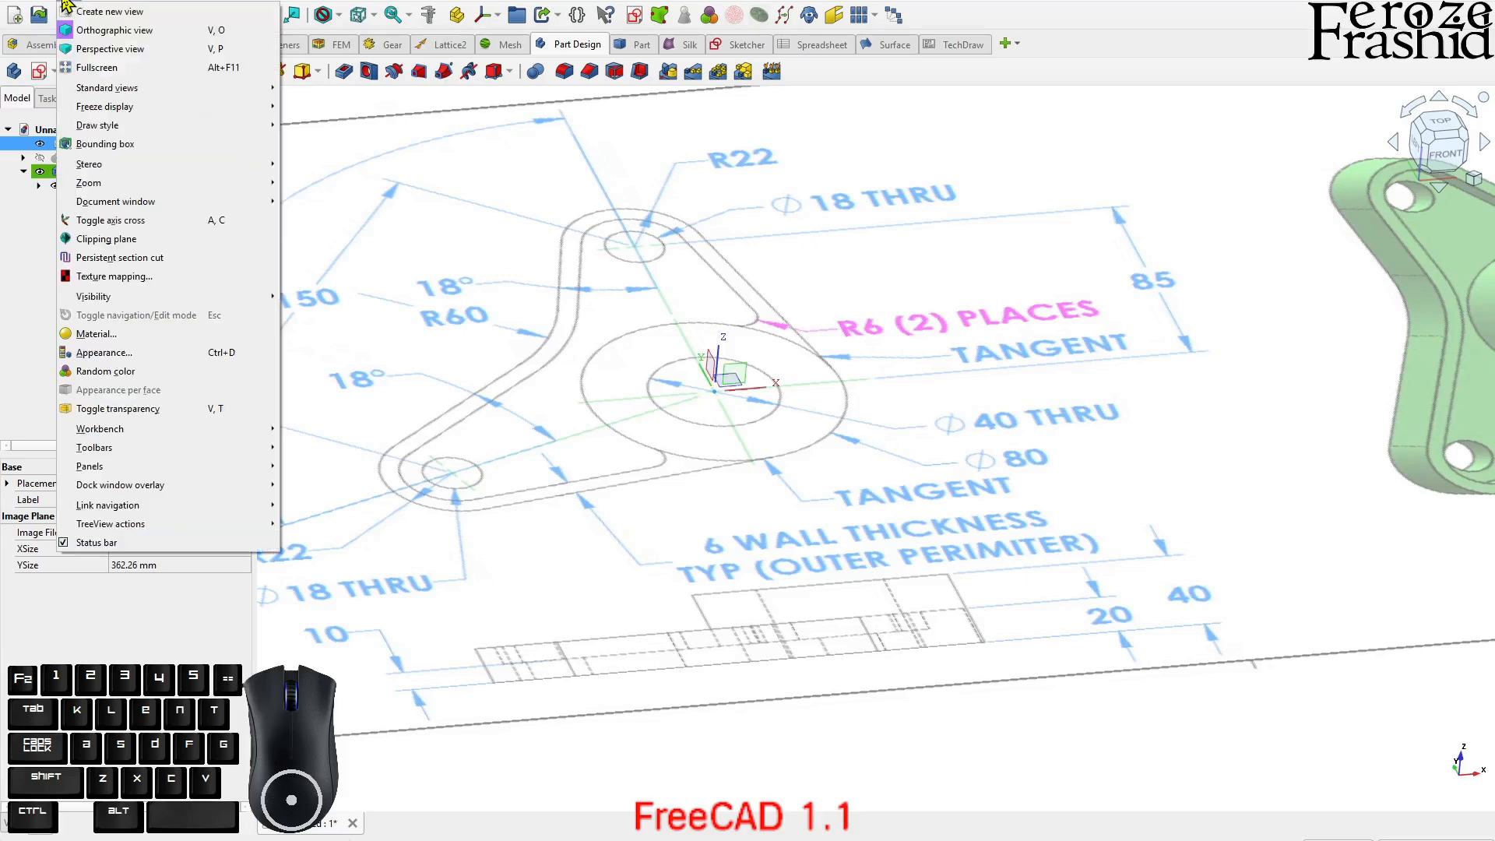
pyautogui.click(95, 221)
pyautogui.scroll(2, 661, 460)
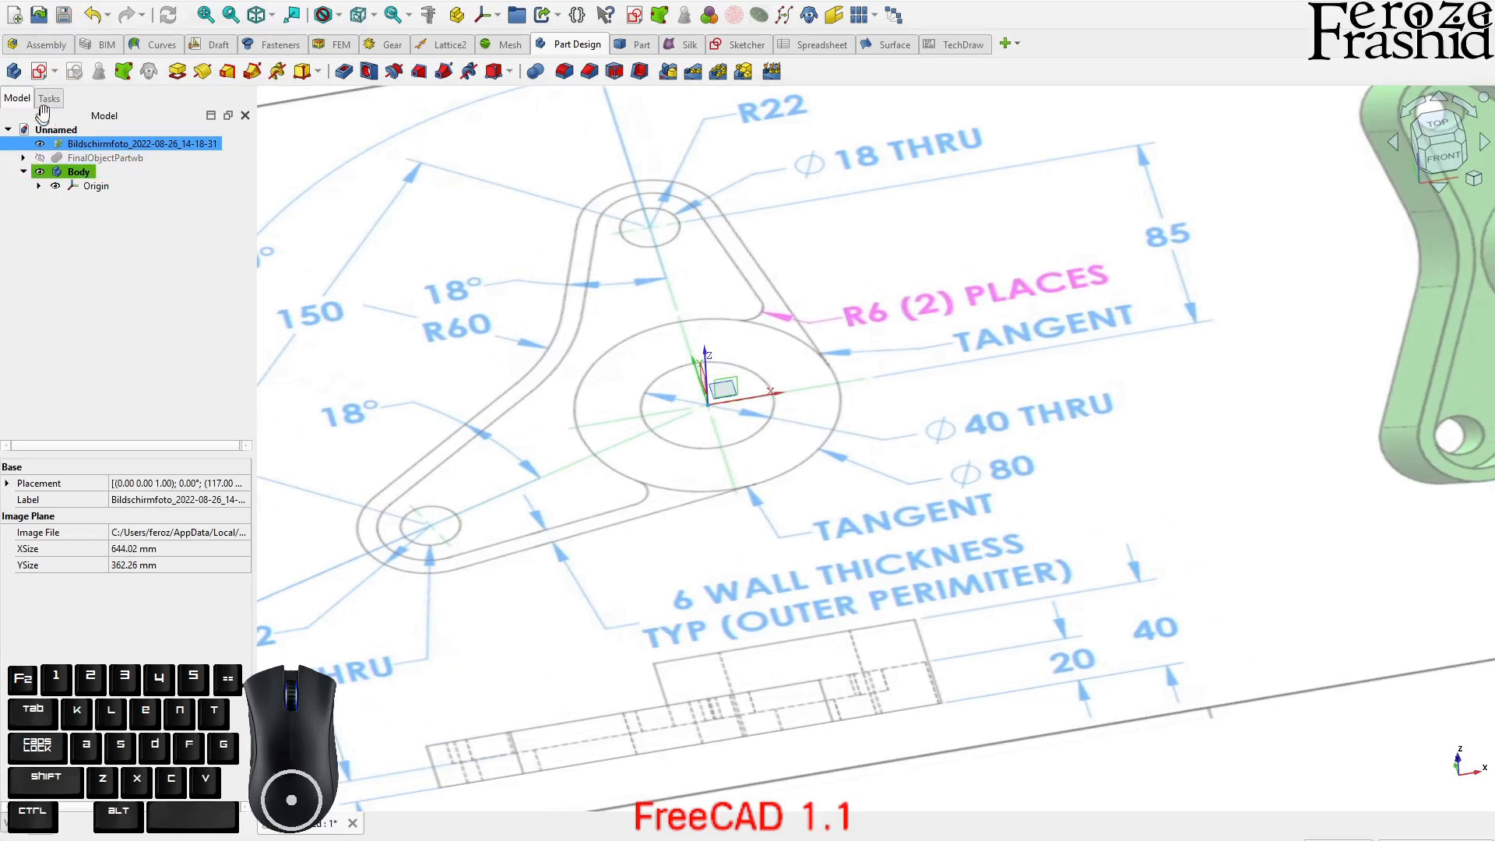
pyautogui.click(66, 2)
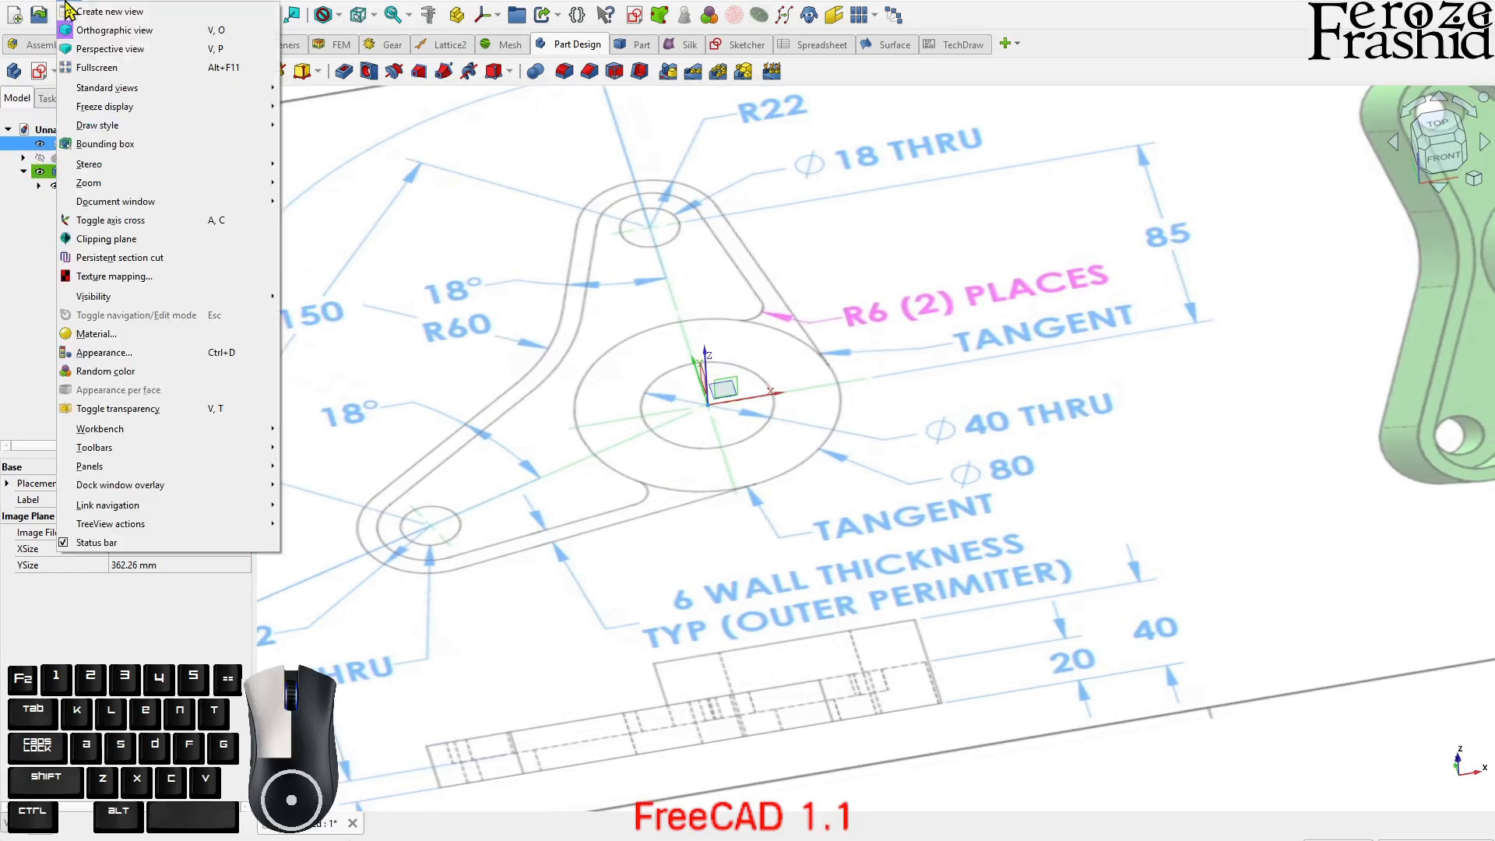
pyautogui.click(130, 221)
# - Hide the Body's origin, leaving only the reference drawing shown
pyautogui.click(95, 186)
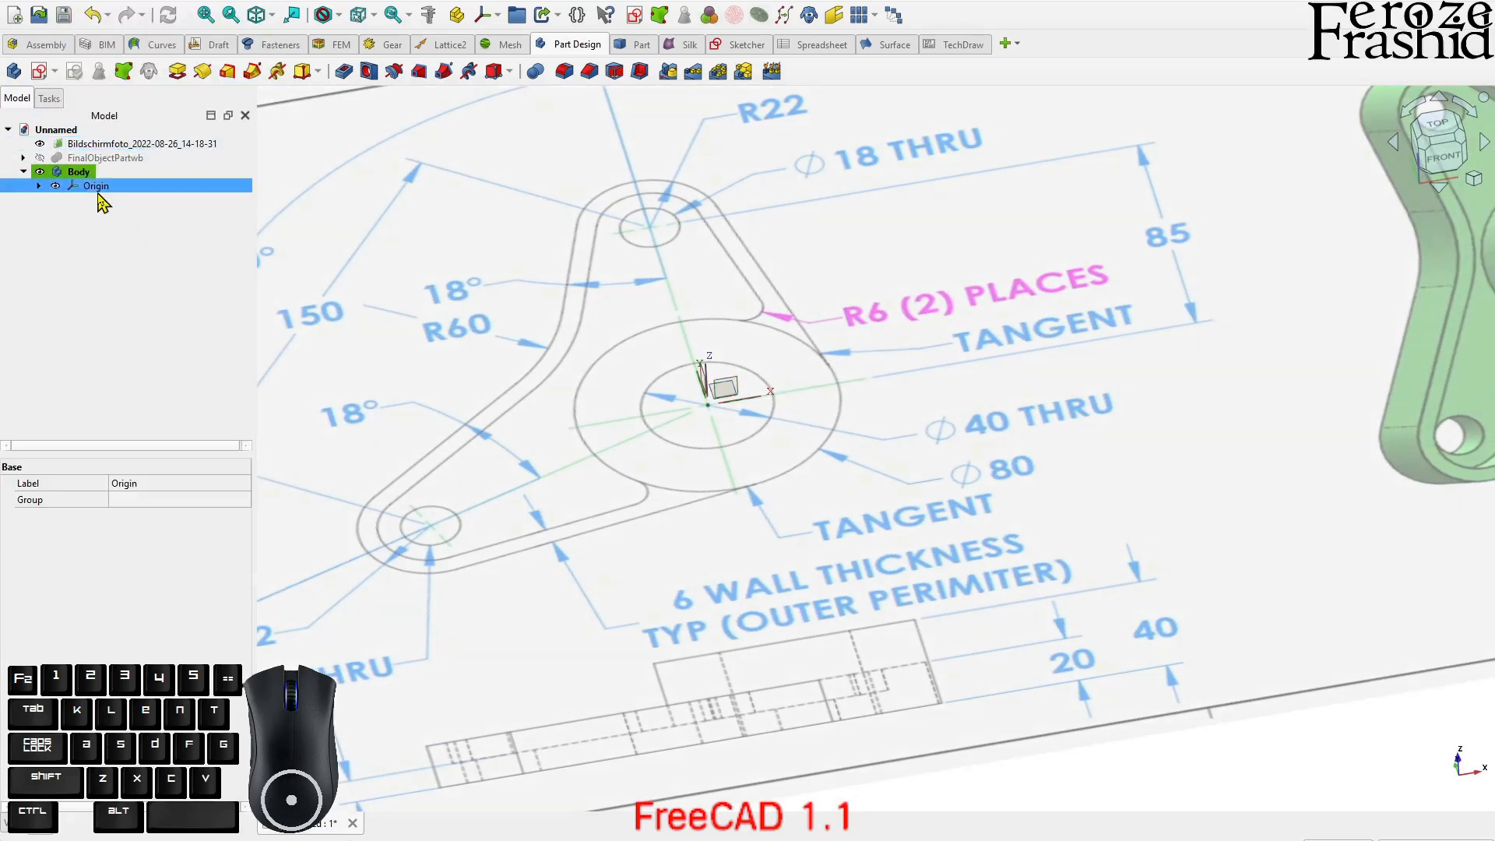
pyautogui.press('space')
pyautogui.scroll(-2, 724, 391)
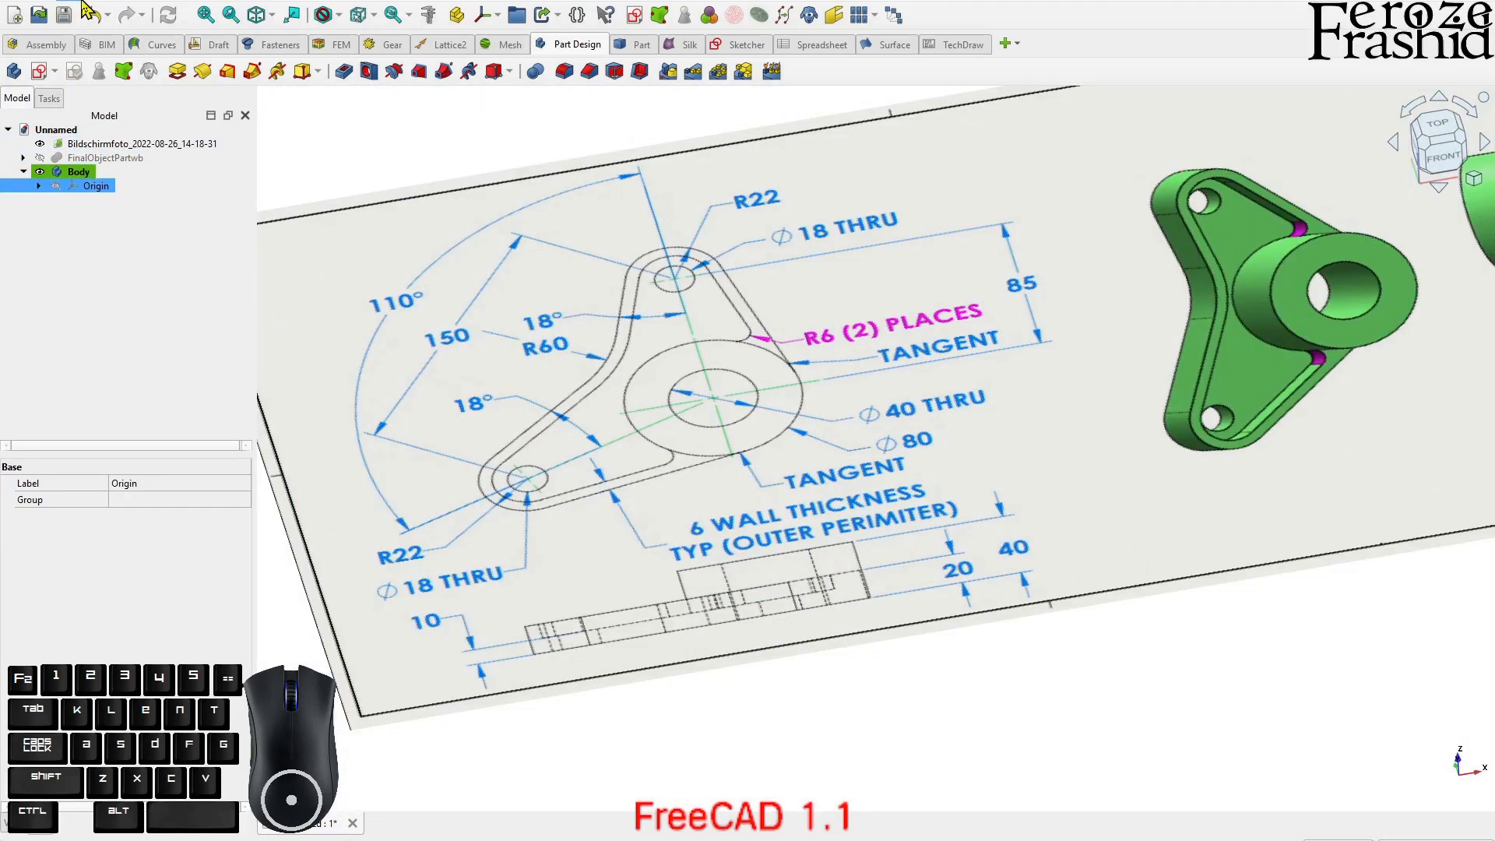
pyautogui.moveTo(460, 333); pyautogui.dragTo(478, 358, button='middle')
pyautogui.click(142, 304)
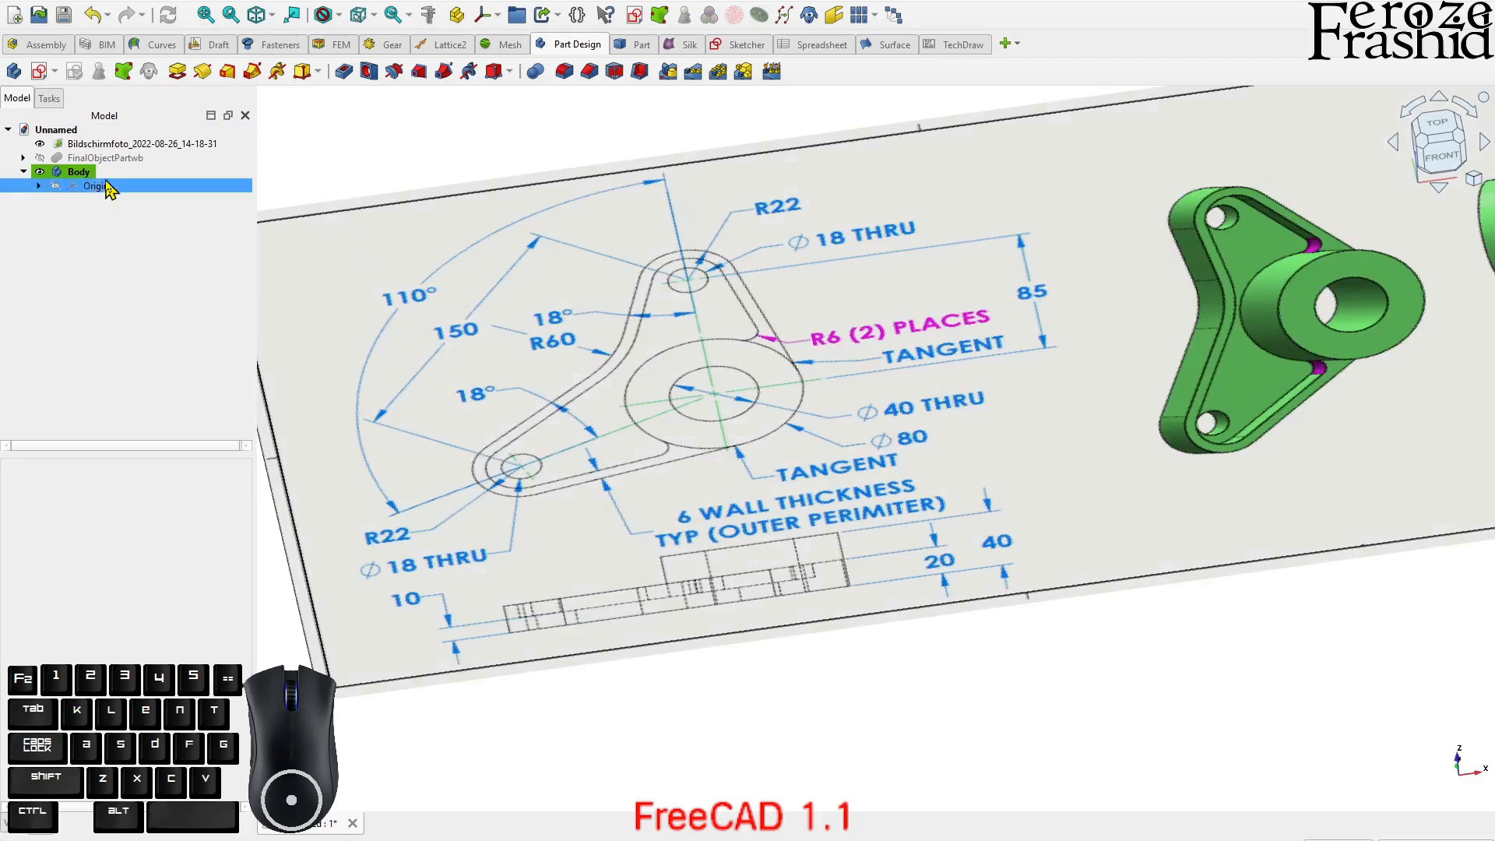
# - Copy the sksBase sketch from inside FinalObjectPartwb and paste a duplicate of it into the document
pyautogui.click(137, 159)
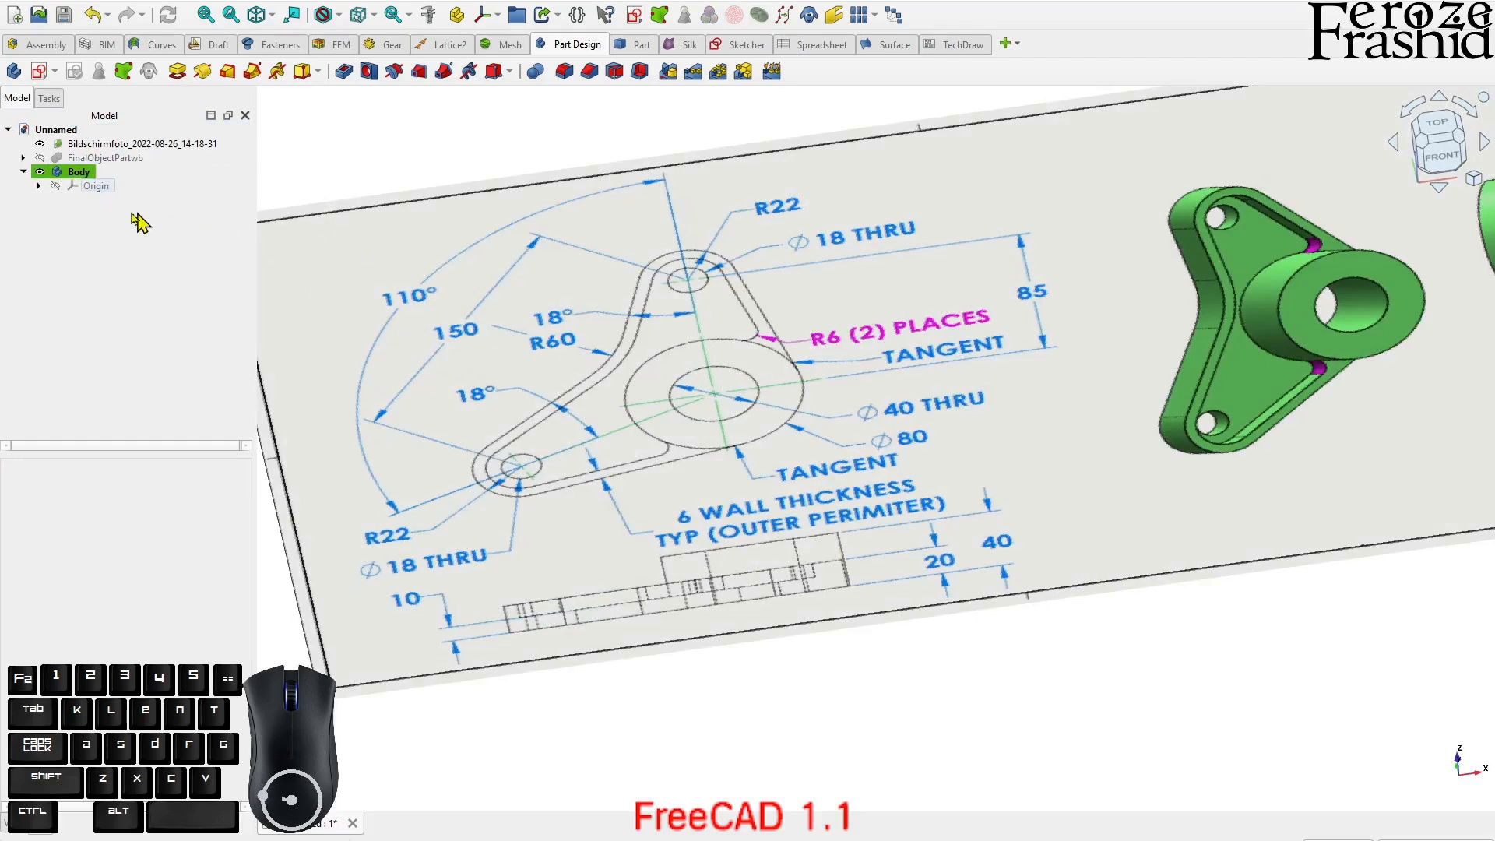
pyautogui.click(24, 158)
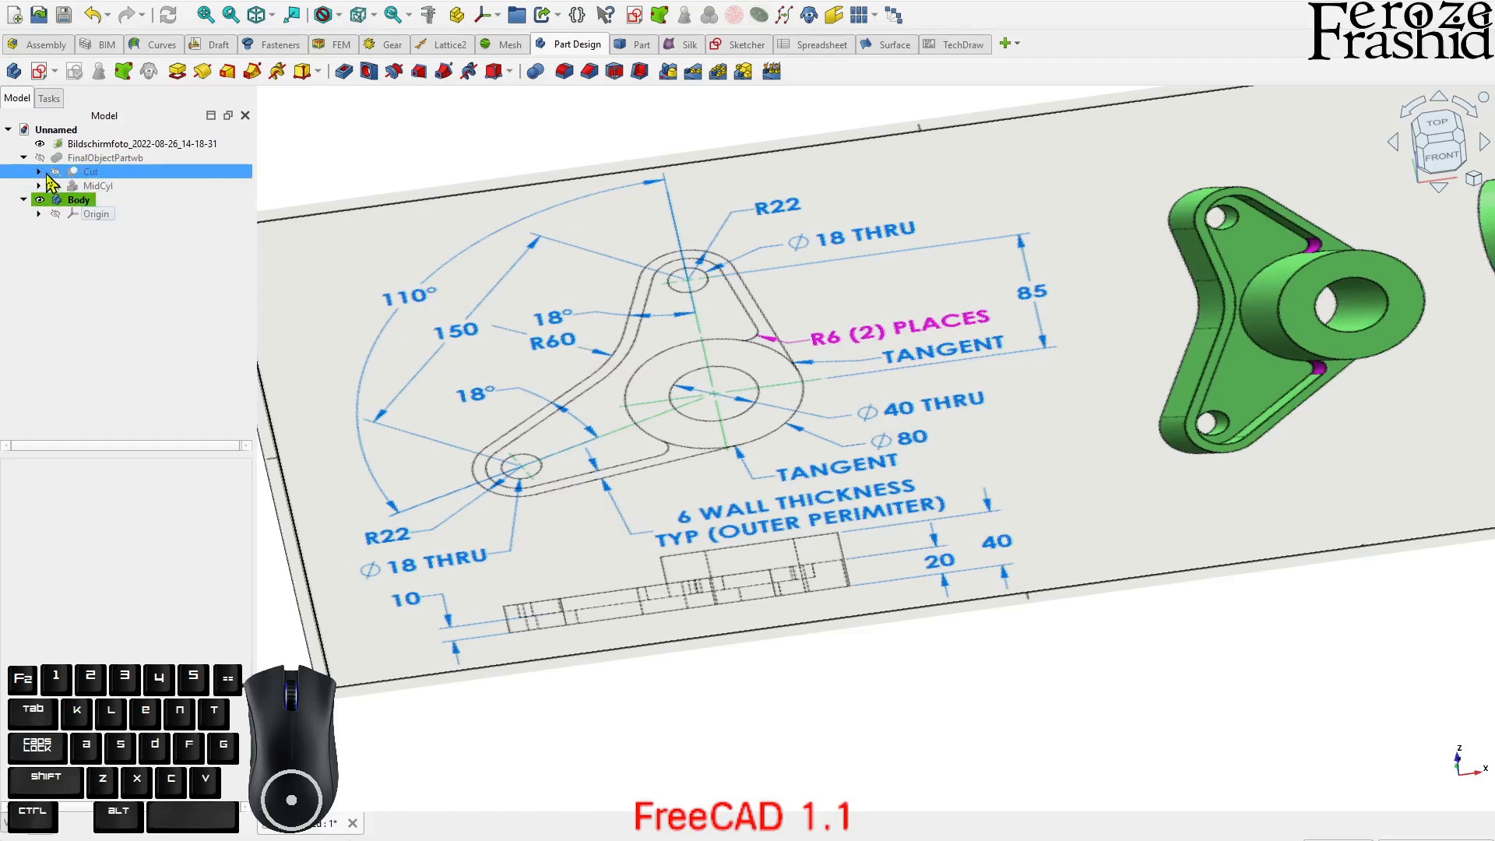
pyautogui.click(38, 171)
pyautogui.click(55, 186)
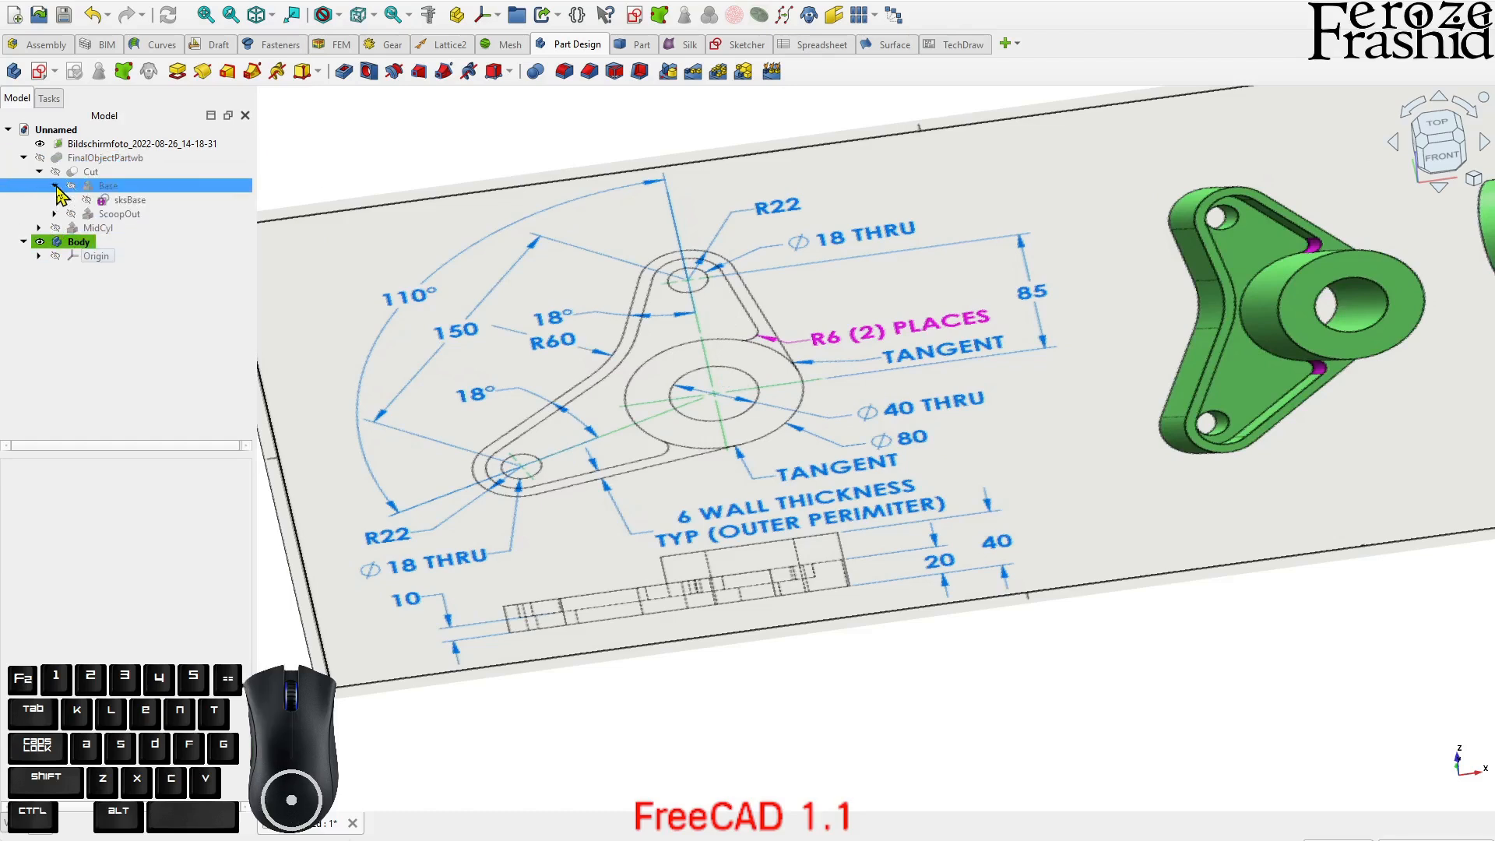
pyautogui.click(132, 201)
pyautogui.hotkey('ctrl', 'c')
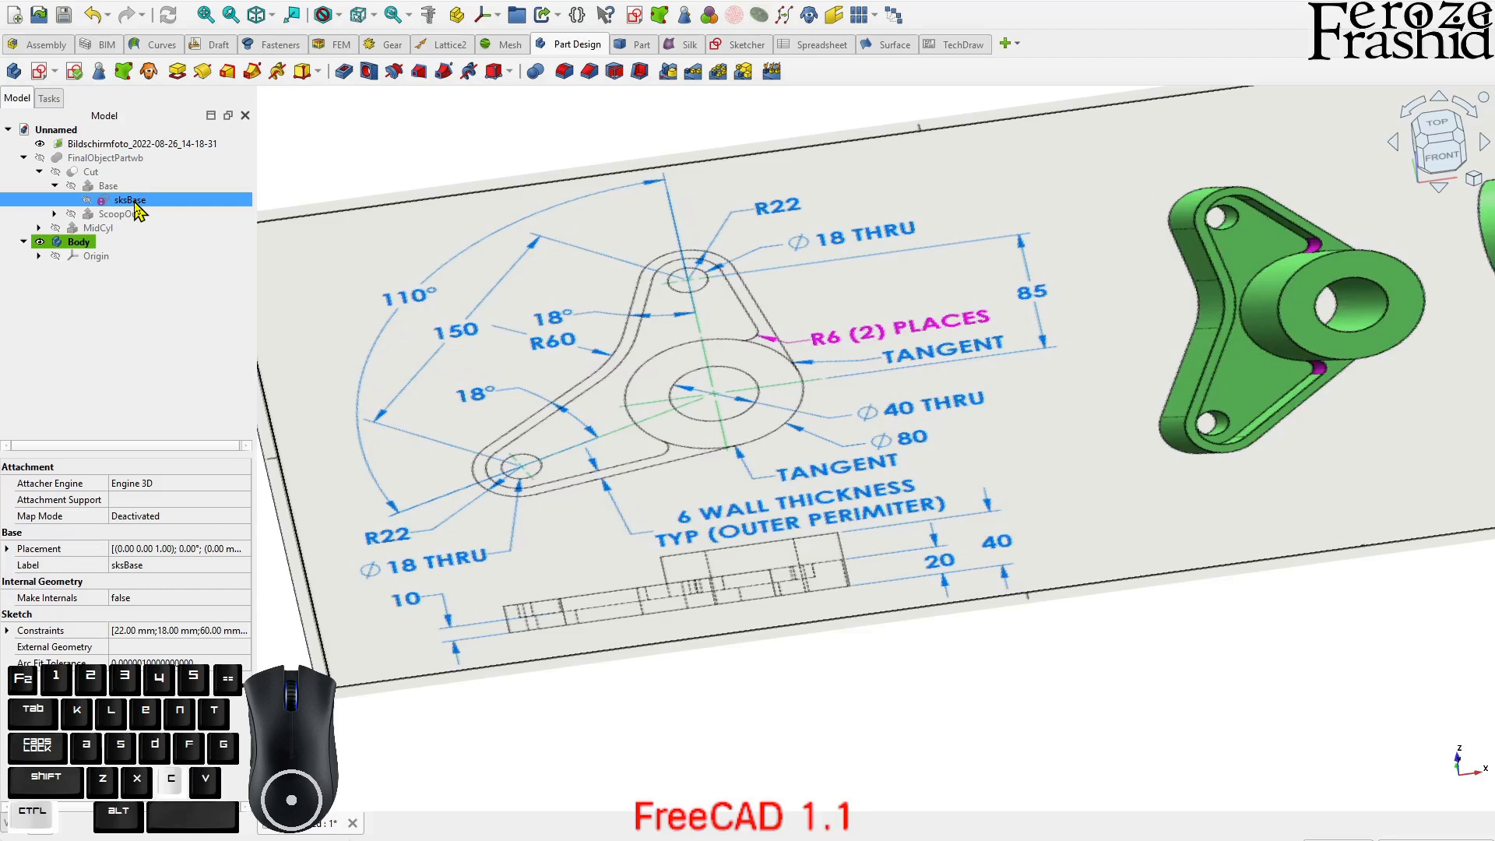
pyautogui.click(90, 242)
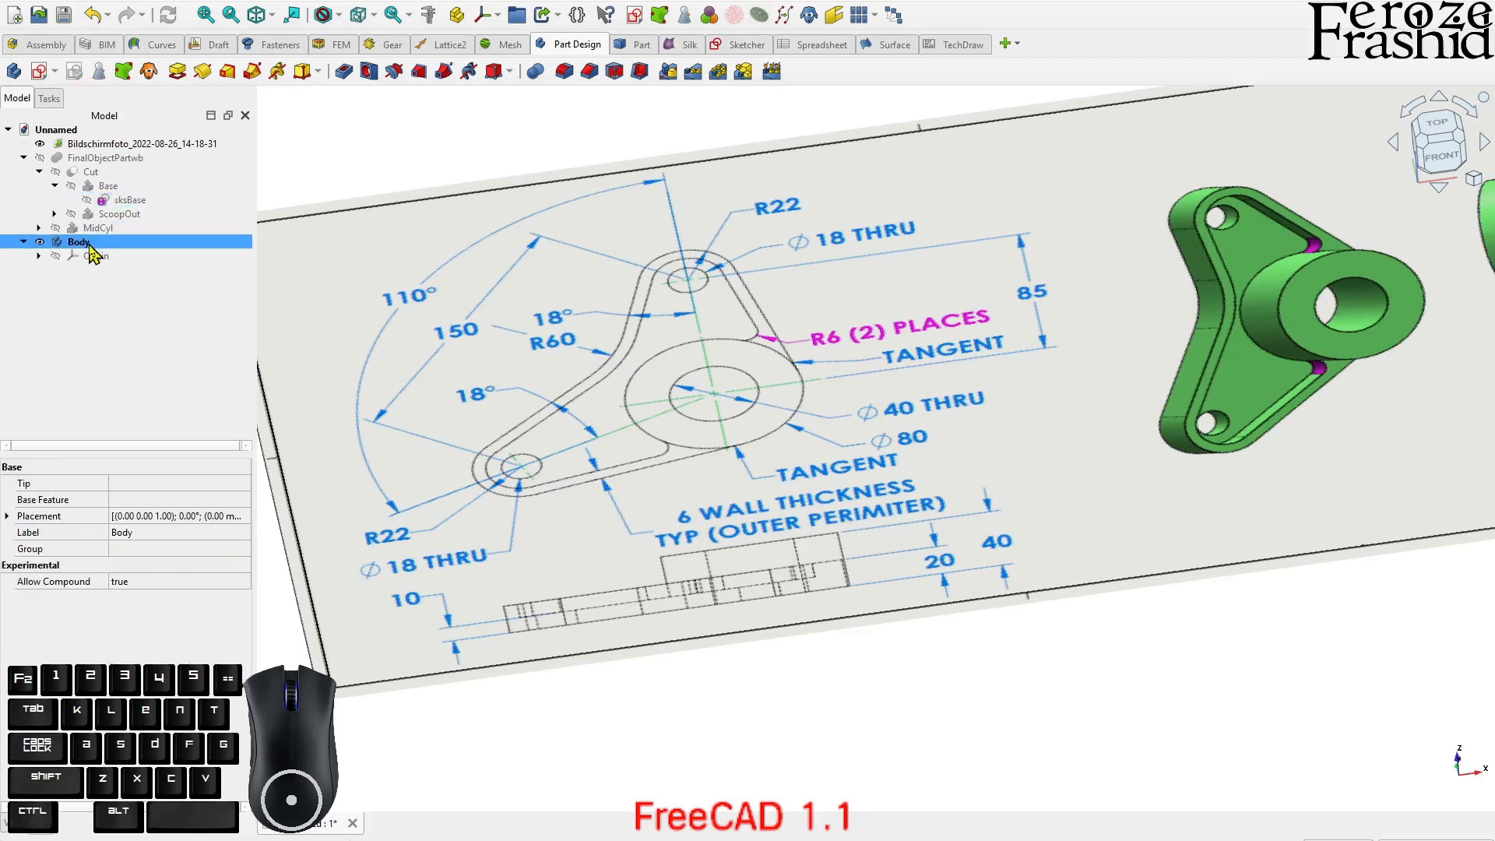
pyautogui.doubleClick(88, 243)
pyautogui.hotkey('ctrl', 'v')
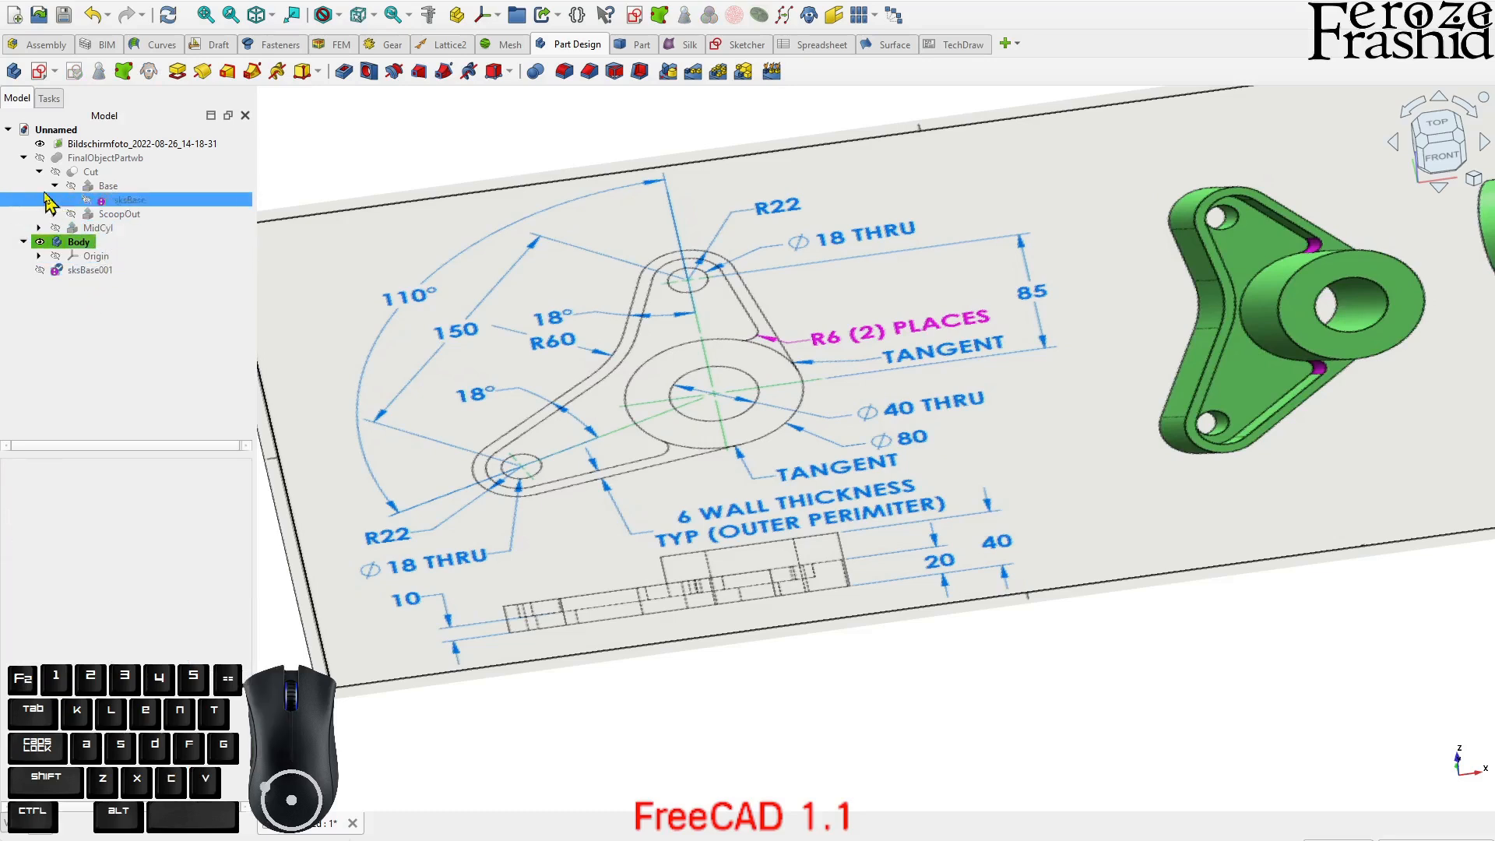
pyautogui.click(23, 158)
pyautogui.click(62, 247)
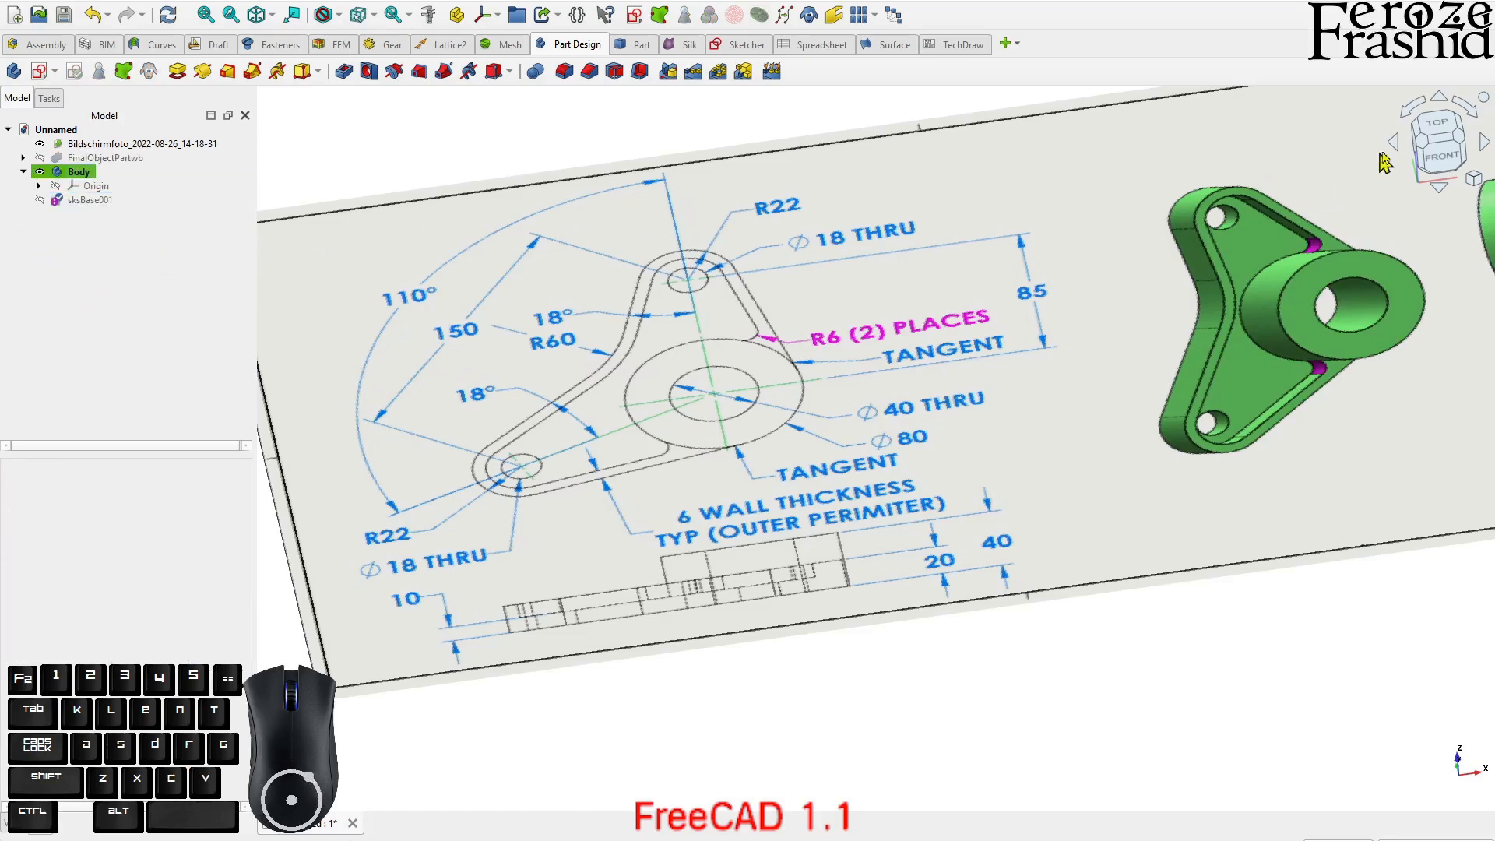
# - View the drawing from the top and toggle the Body's active state, ending with it deactivated
pyautogui.click(1428, 131)
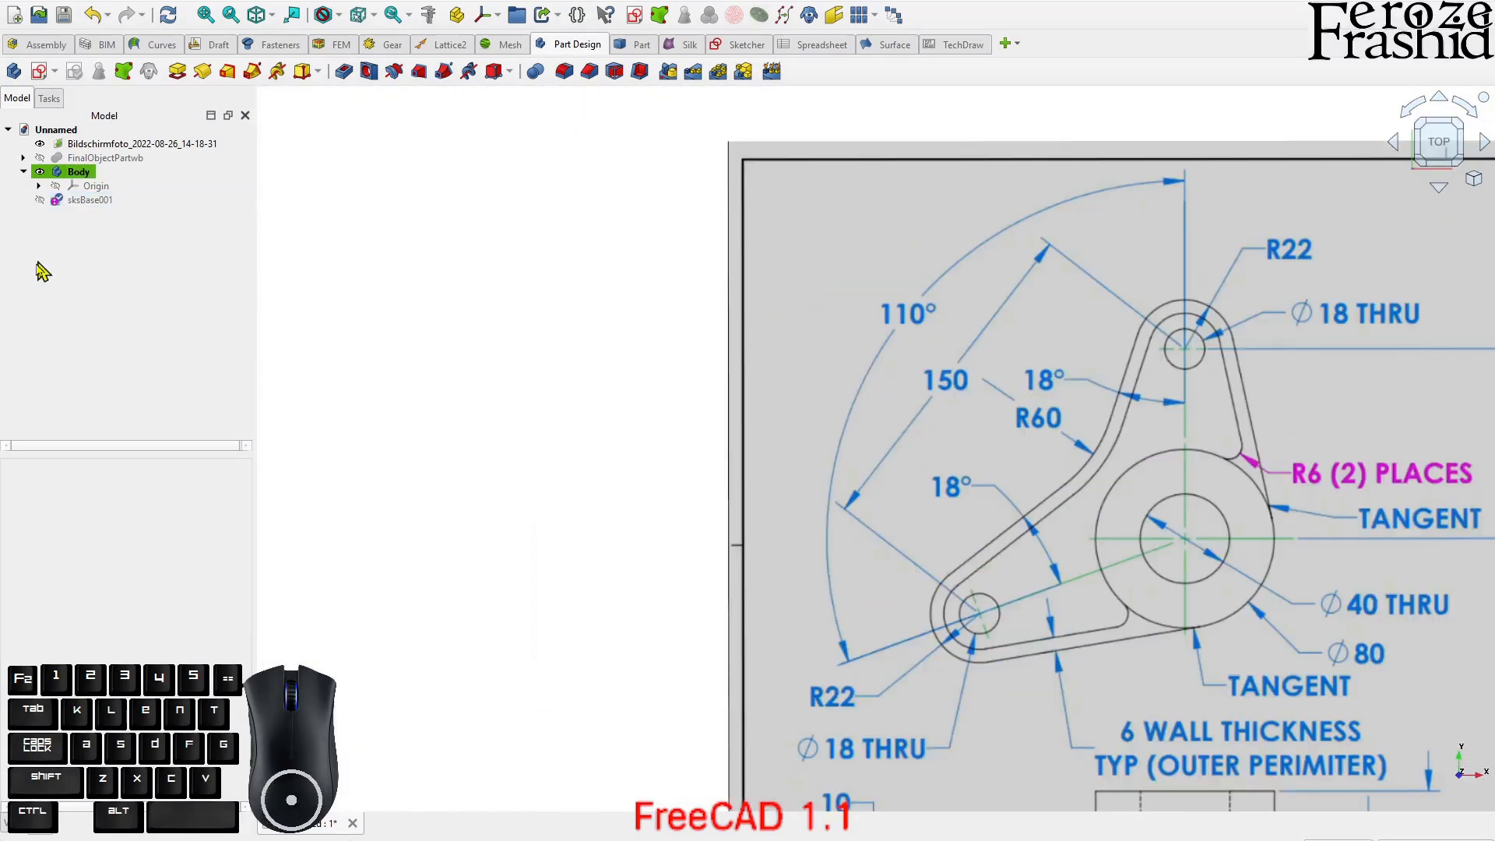
pyautogui.click(93, 189)
pyautogui.click(83, 176)
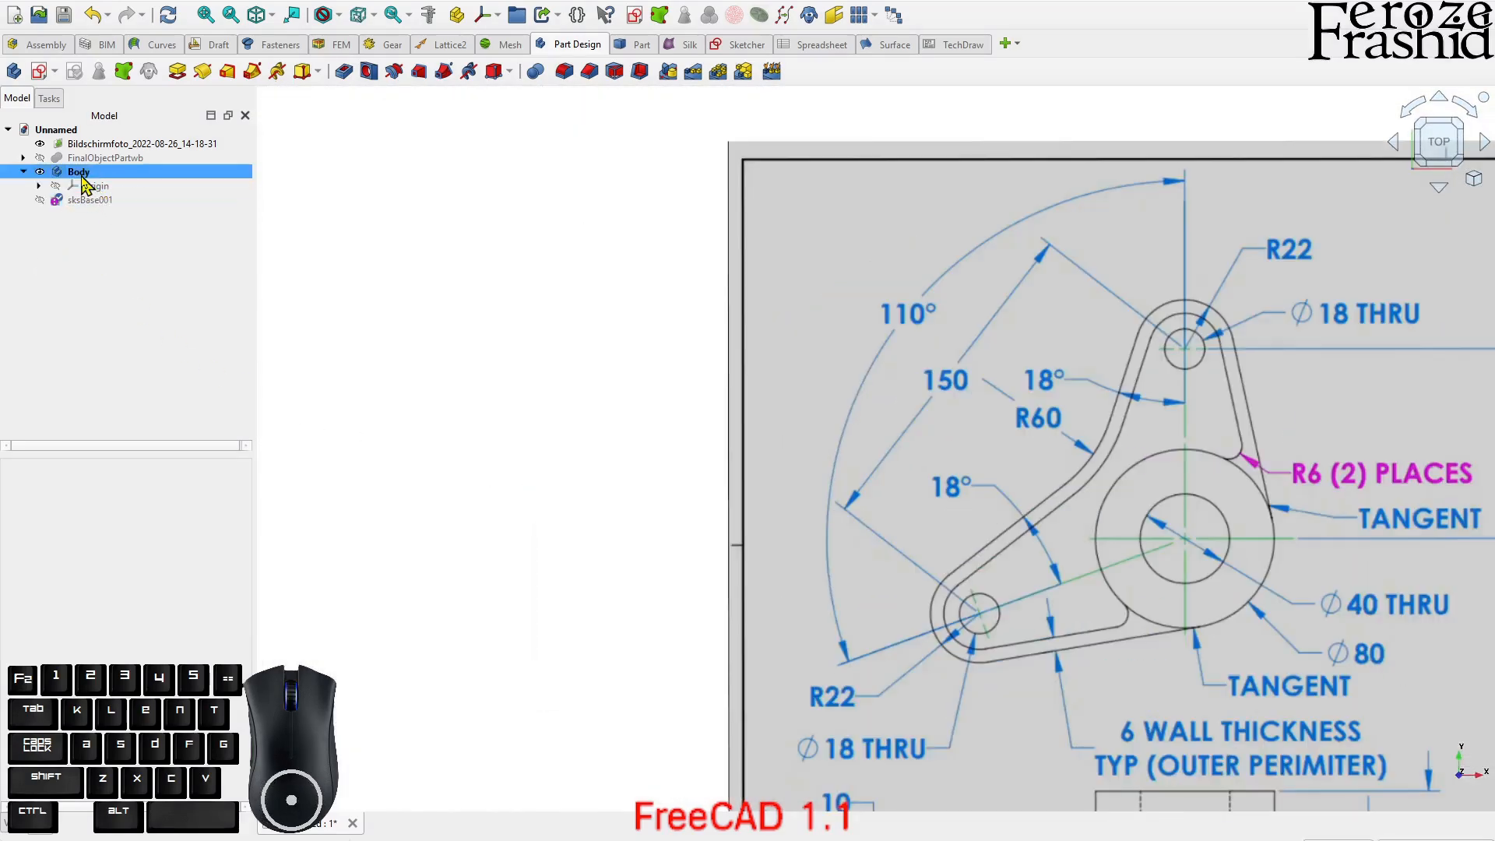
pyautogui.doubleClick(81, 173)
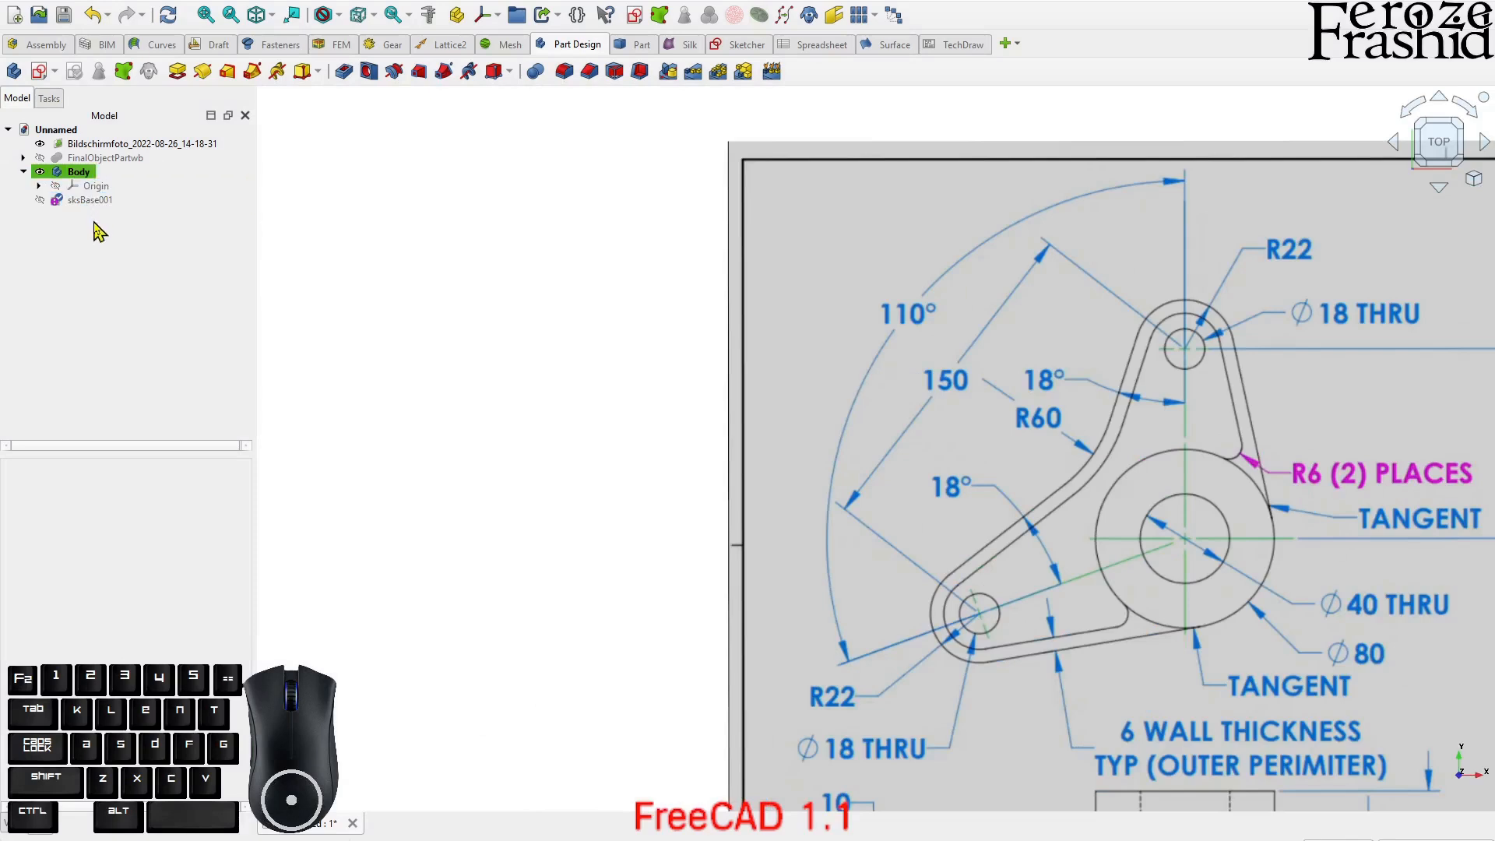
pyautogui.click(88, 302)
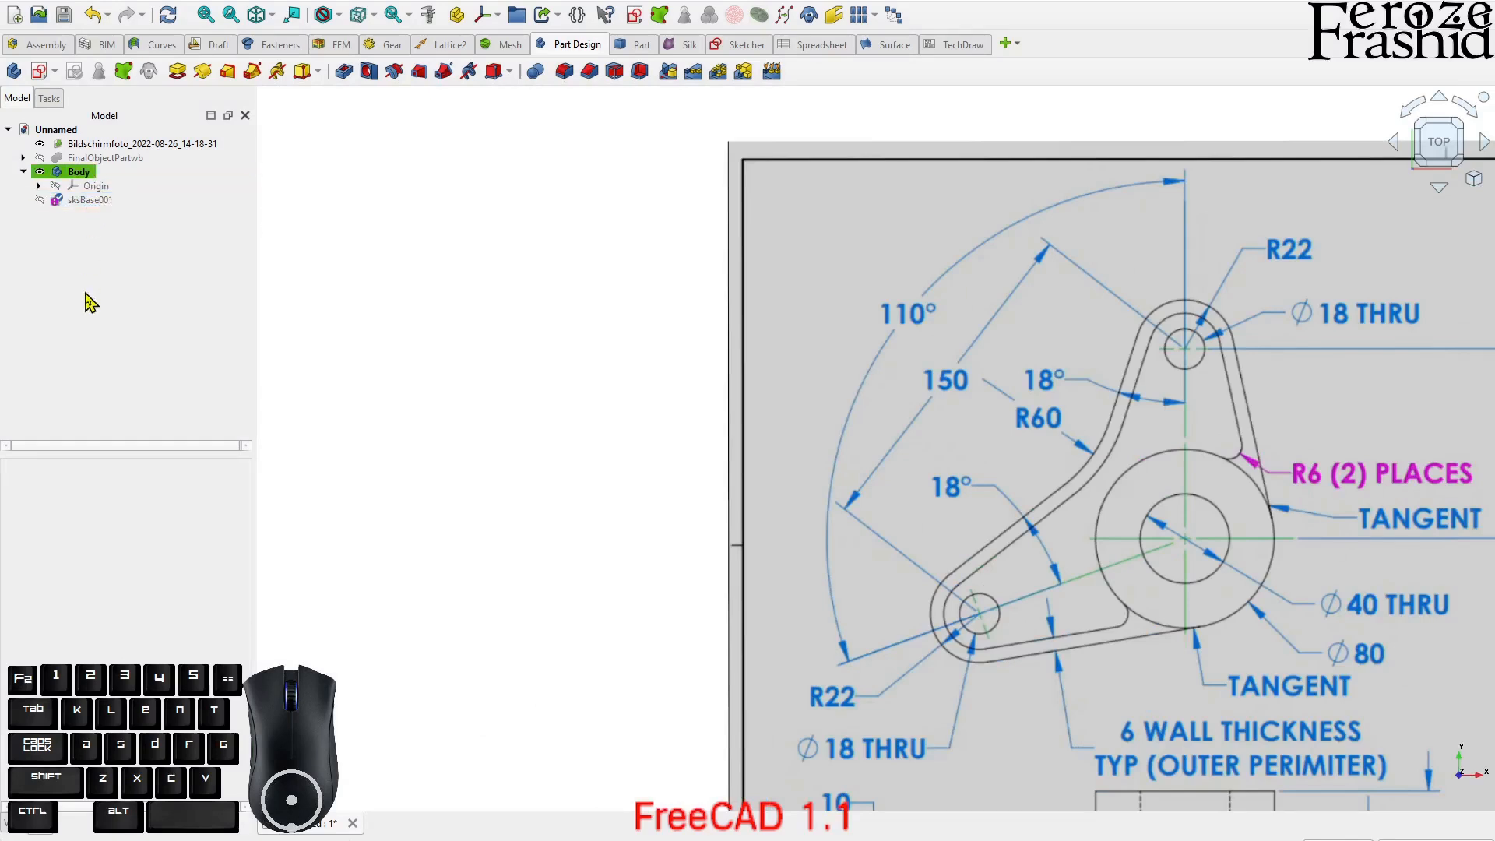
pyautogui.doubleClick(79, 172)
pyautogui.click(101, 302)
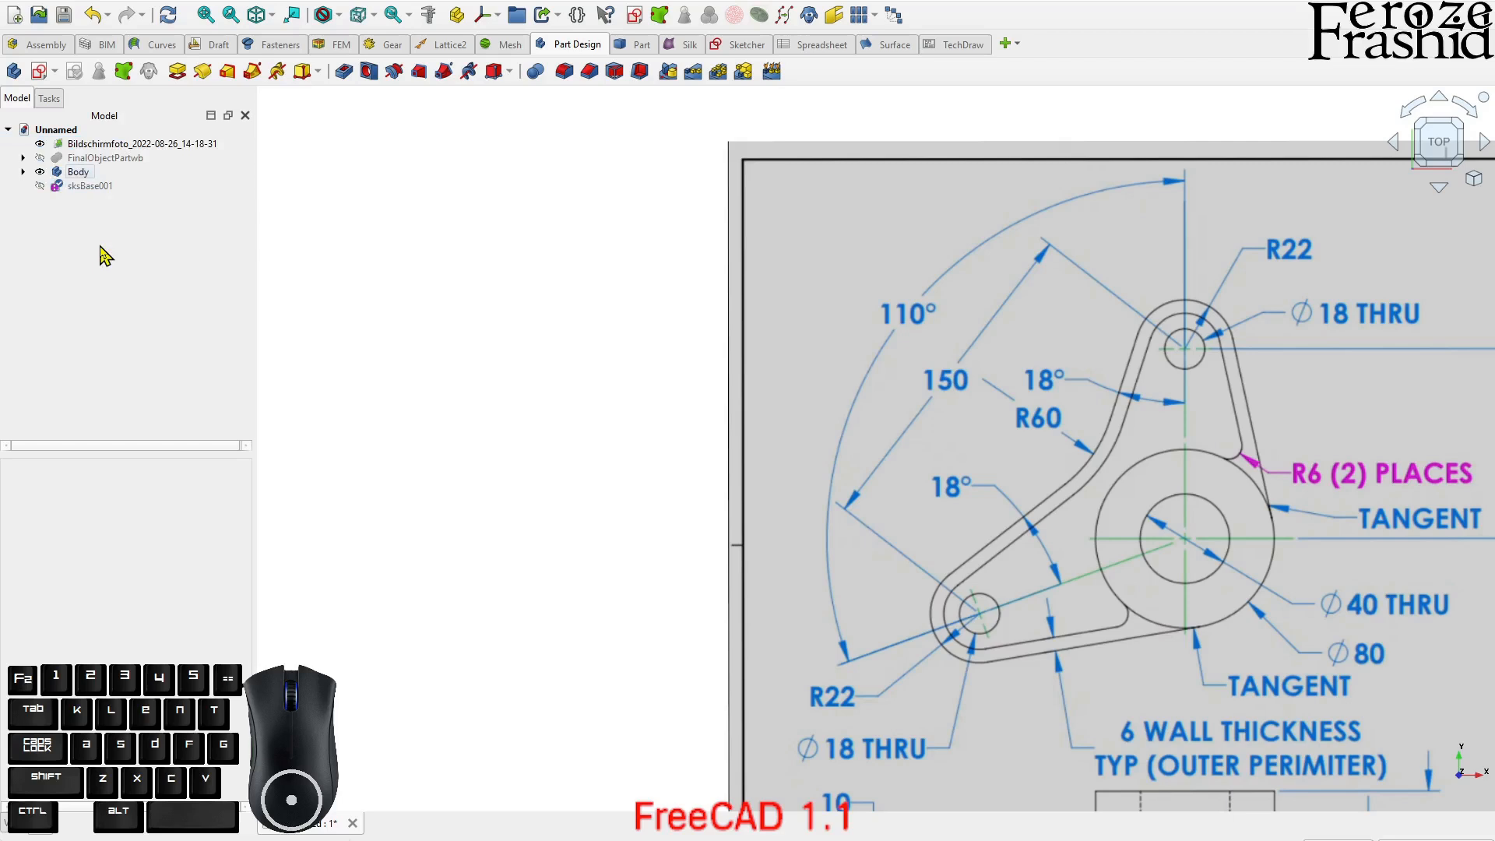
# - Make the Body active again and check its Active body option
pyautogui.click(77, 176)
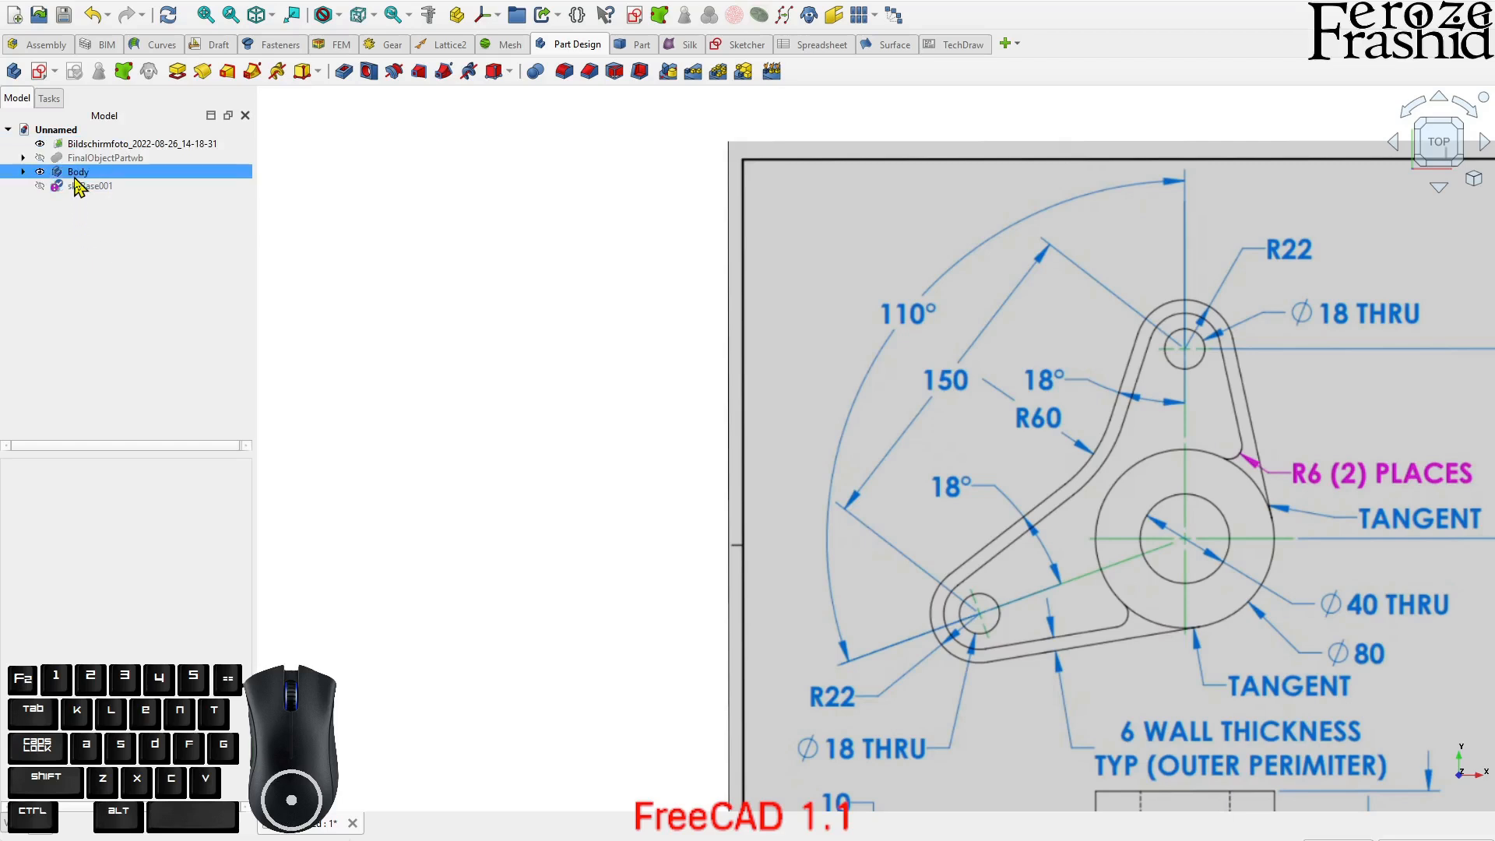
pyautogui.doubleClick(77, 175)
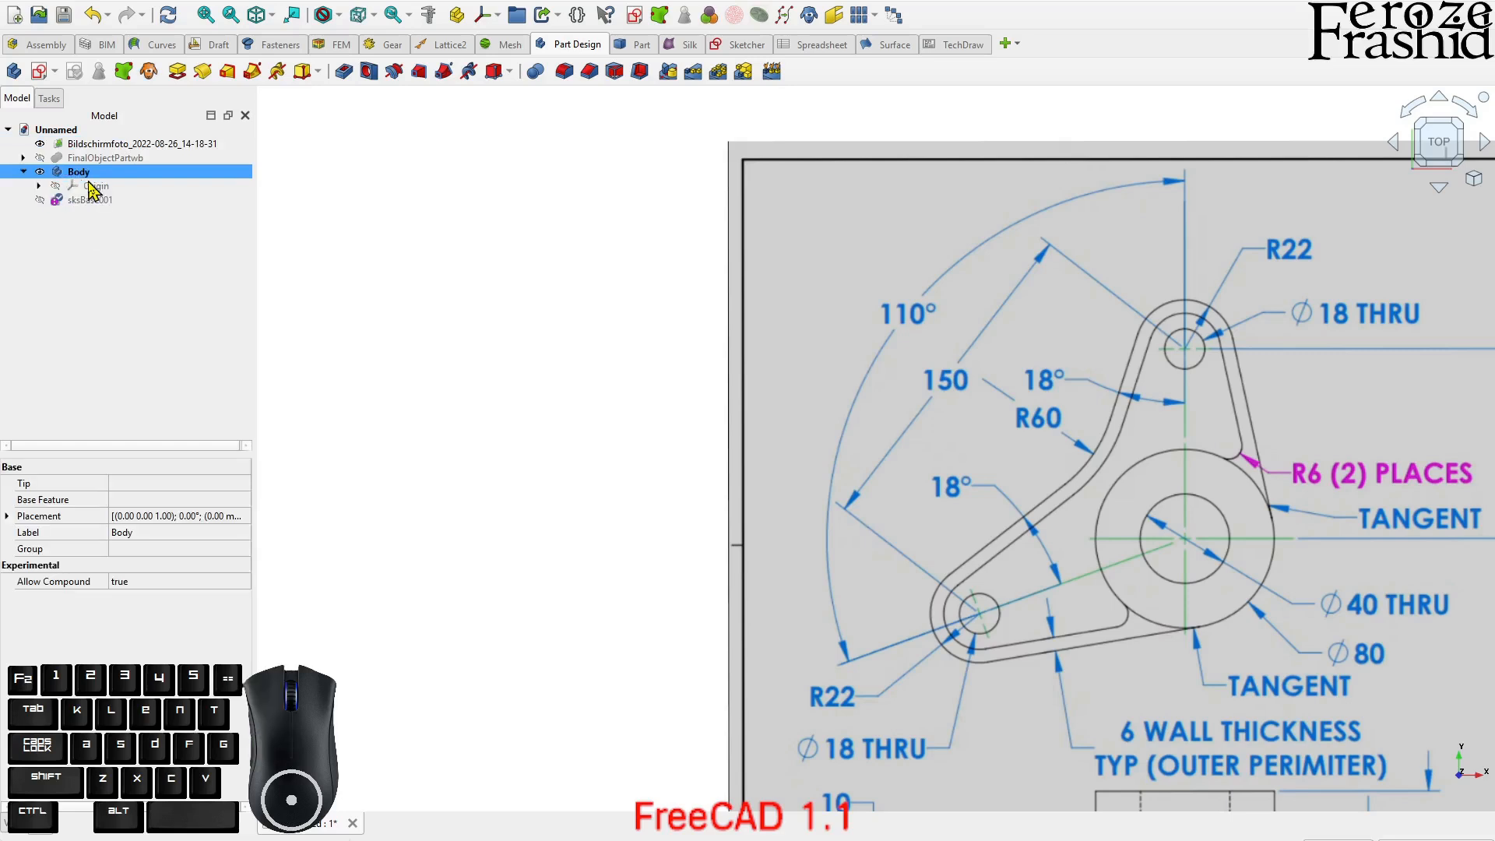
pyautogui.rightClick(84, 174)
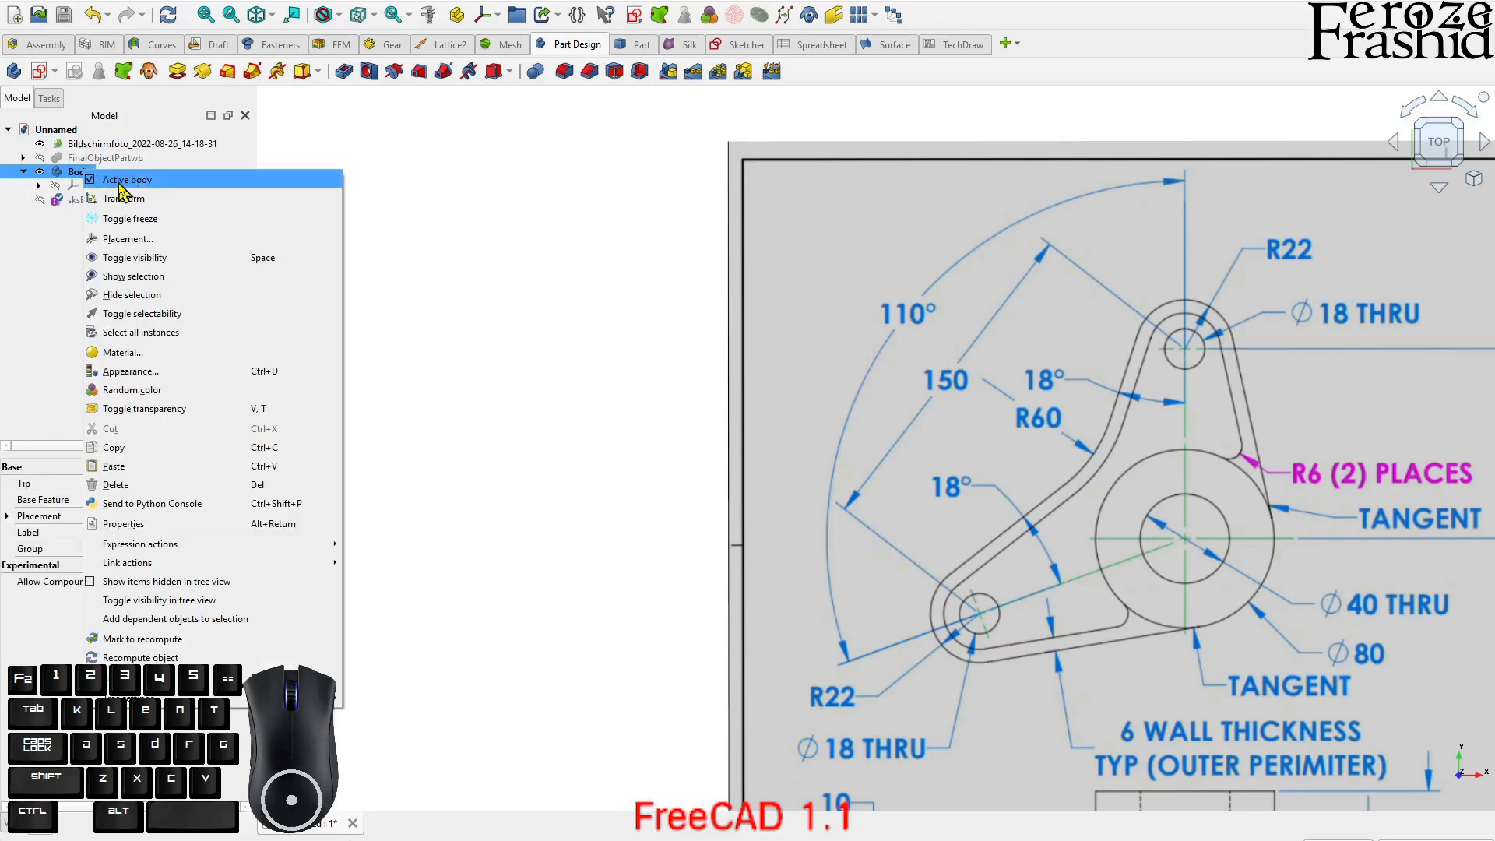
pyautogui.click(35, 253)
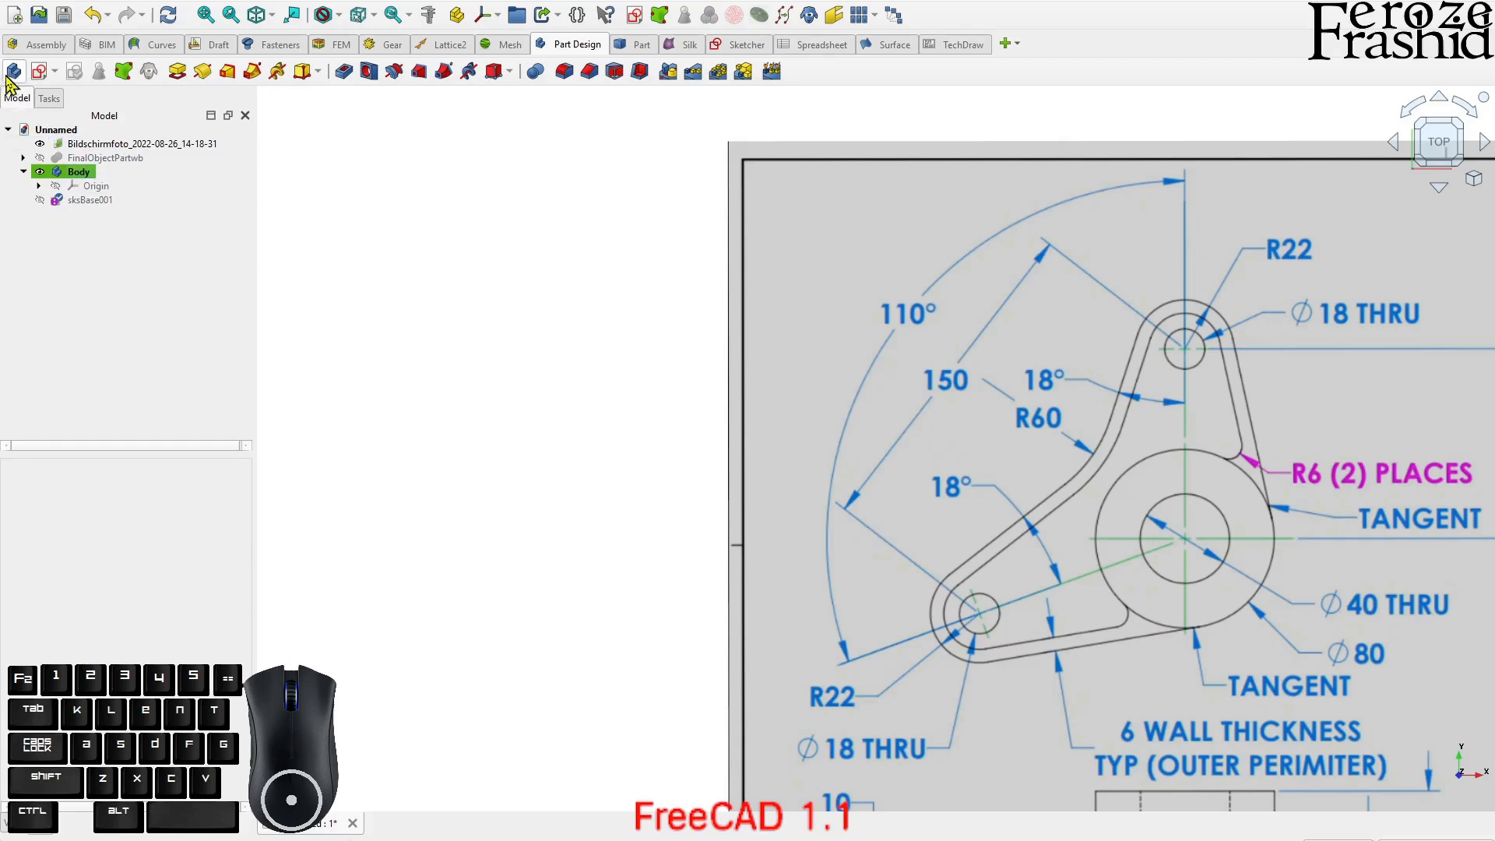
# - Collapse the Body and show the pasted copy of the sksBase sketch
pyautogui.click(54, 185)
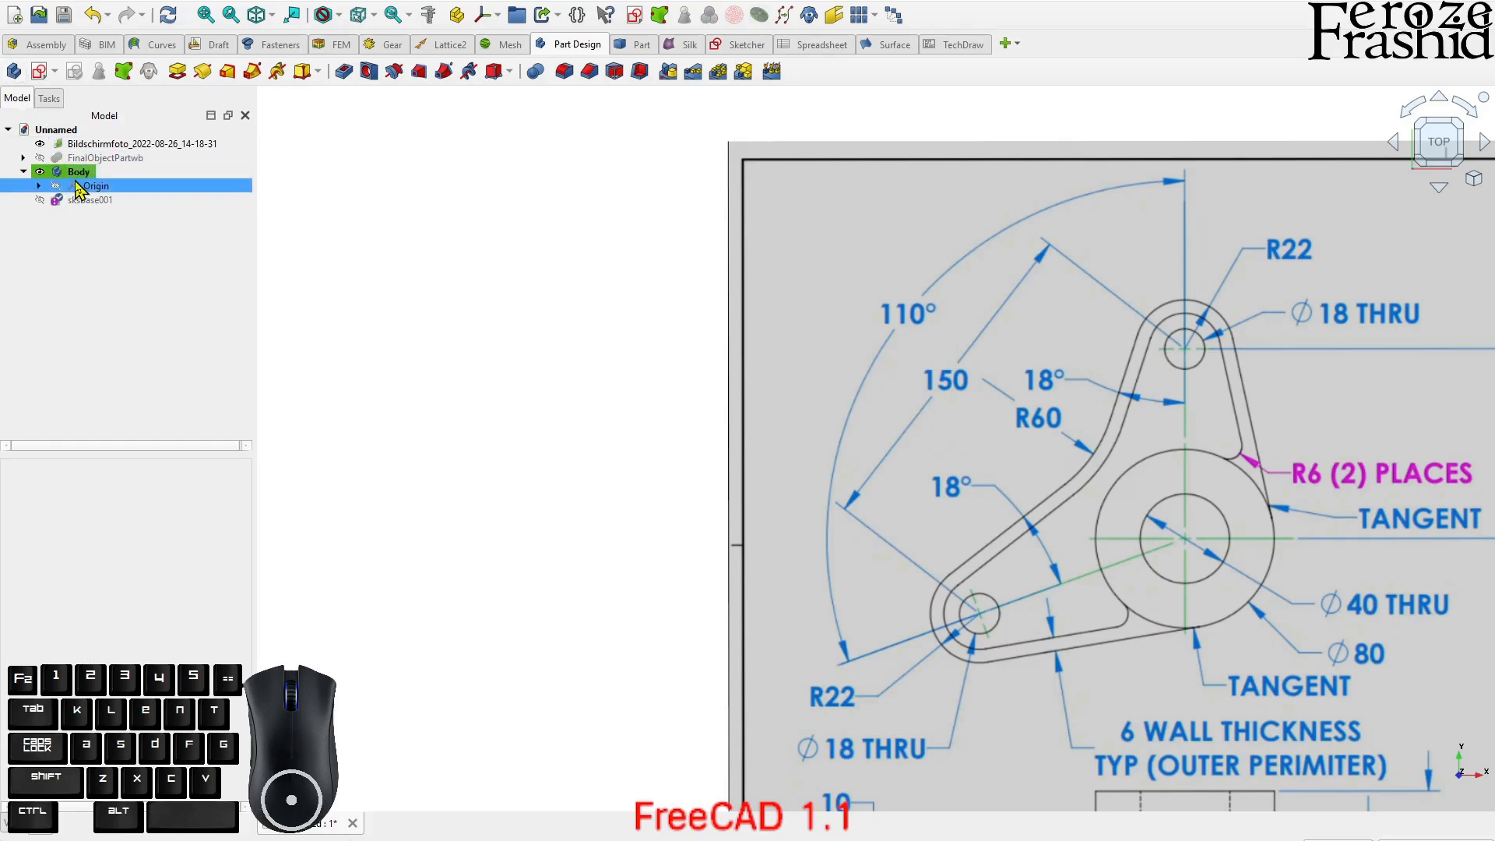
pyautogui.click(23, 171)
pyautogui.click(35, 233)
pyautogui.click(82, 189)
pyautogui.click(39, 186)
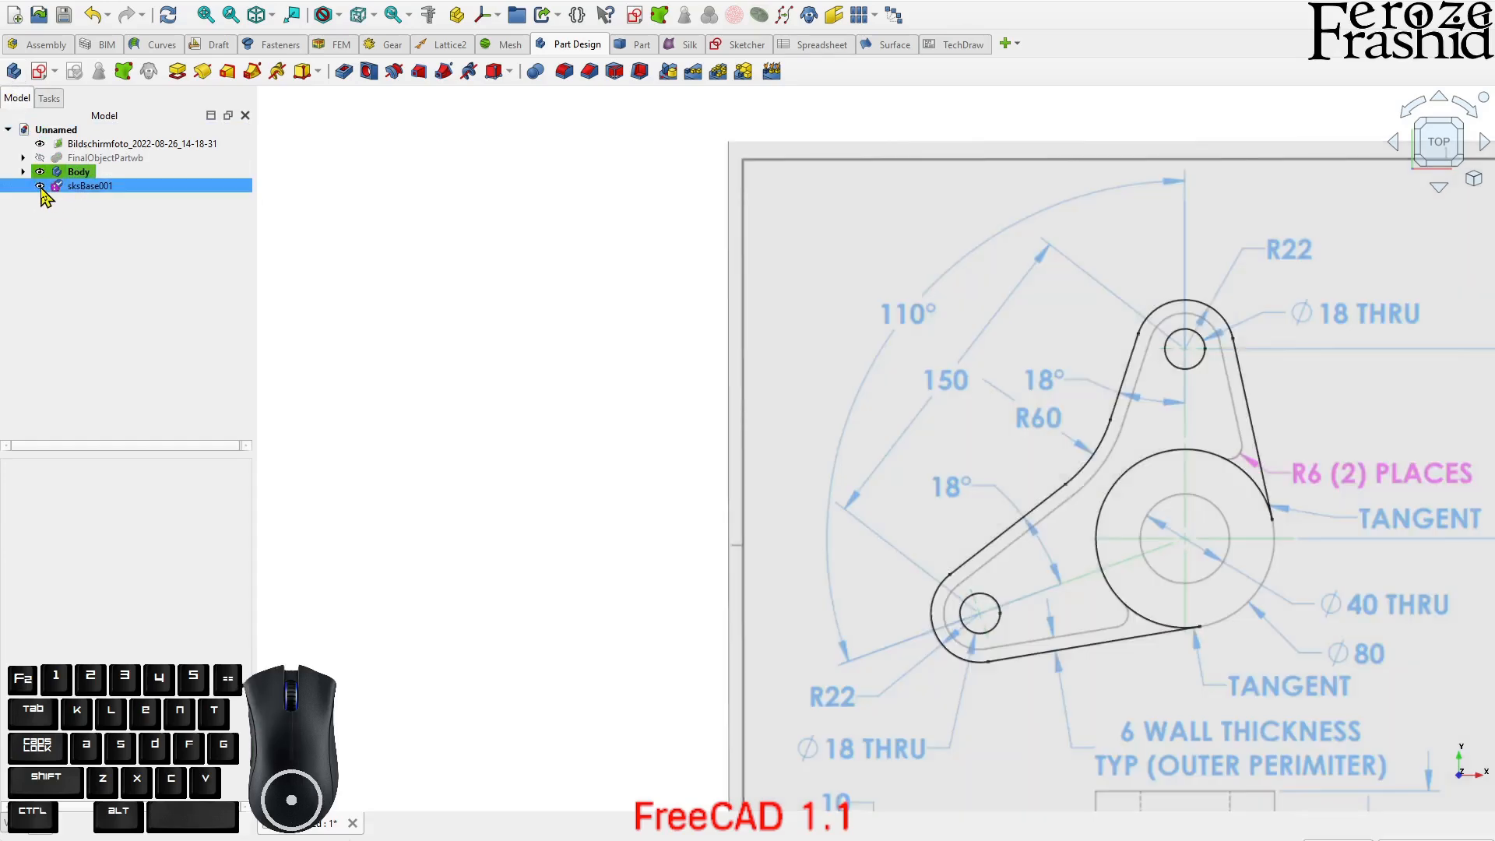
# - Move the copied sksBase sketch into the Body and expand the Body's contents
pyautogui.click(55, 243)
pyautogui.click(82, 172)
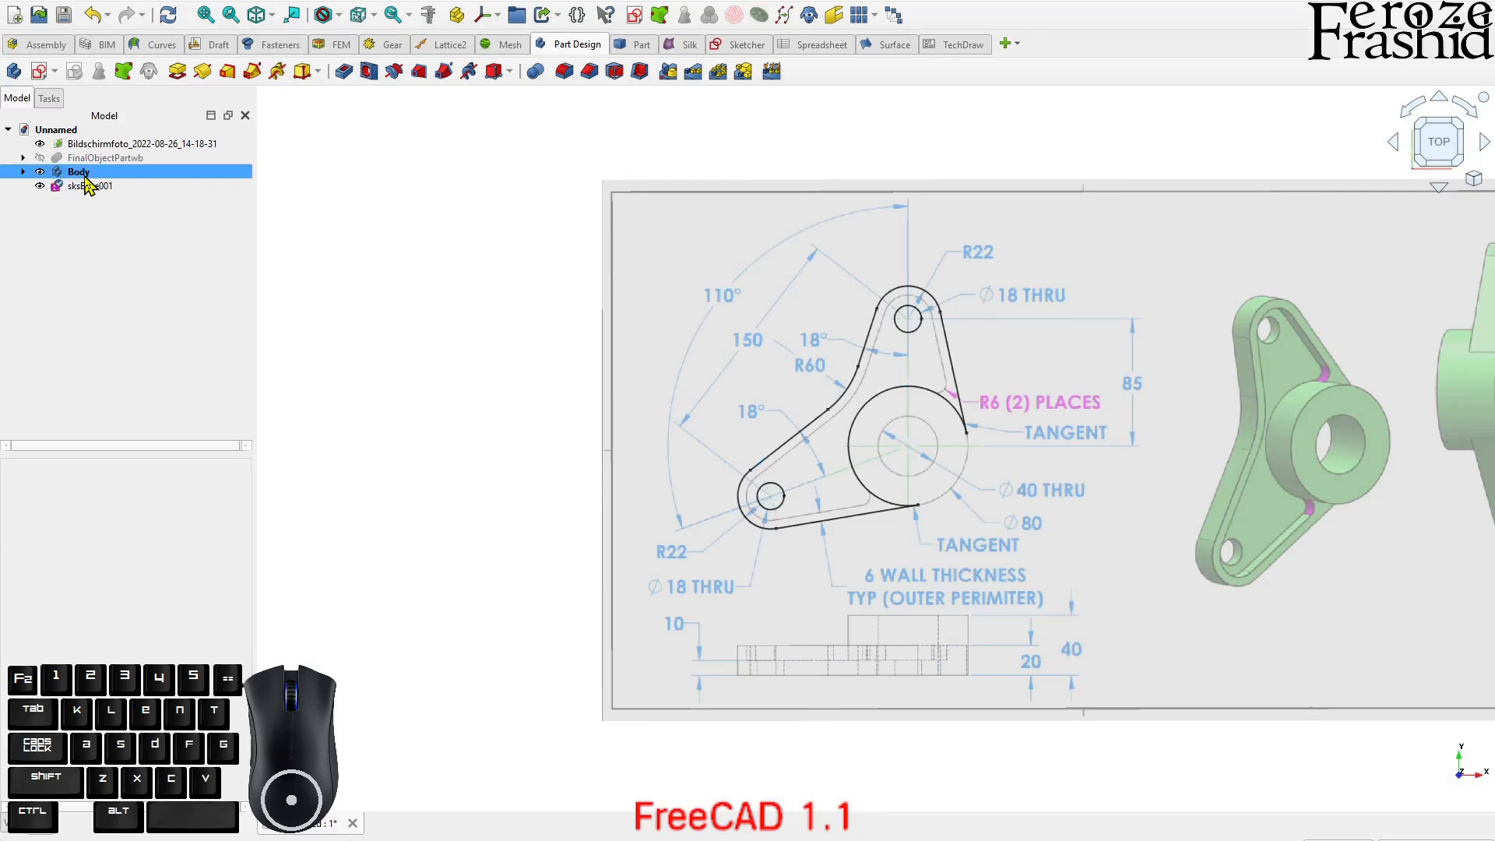
pyautogui.click(64, 187)
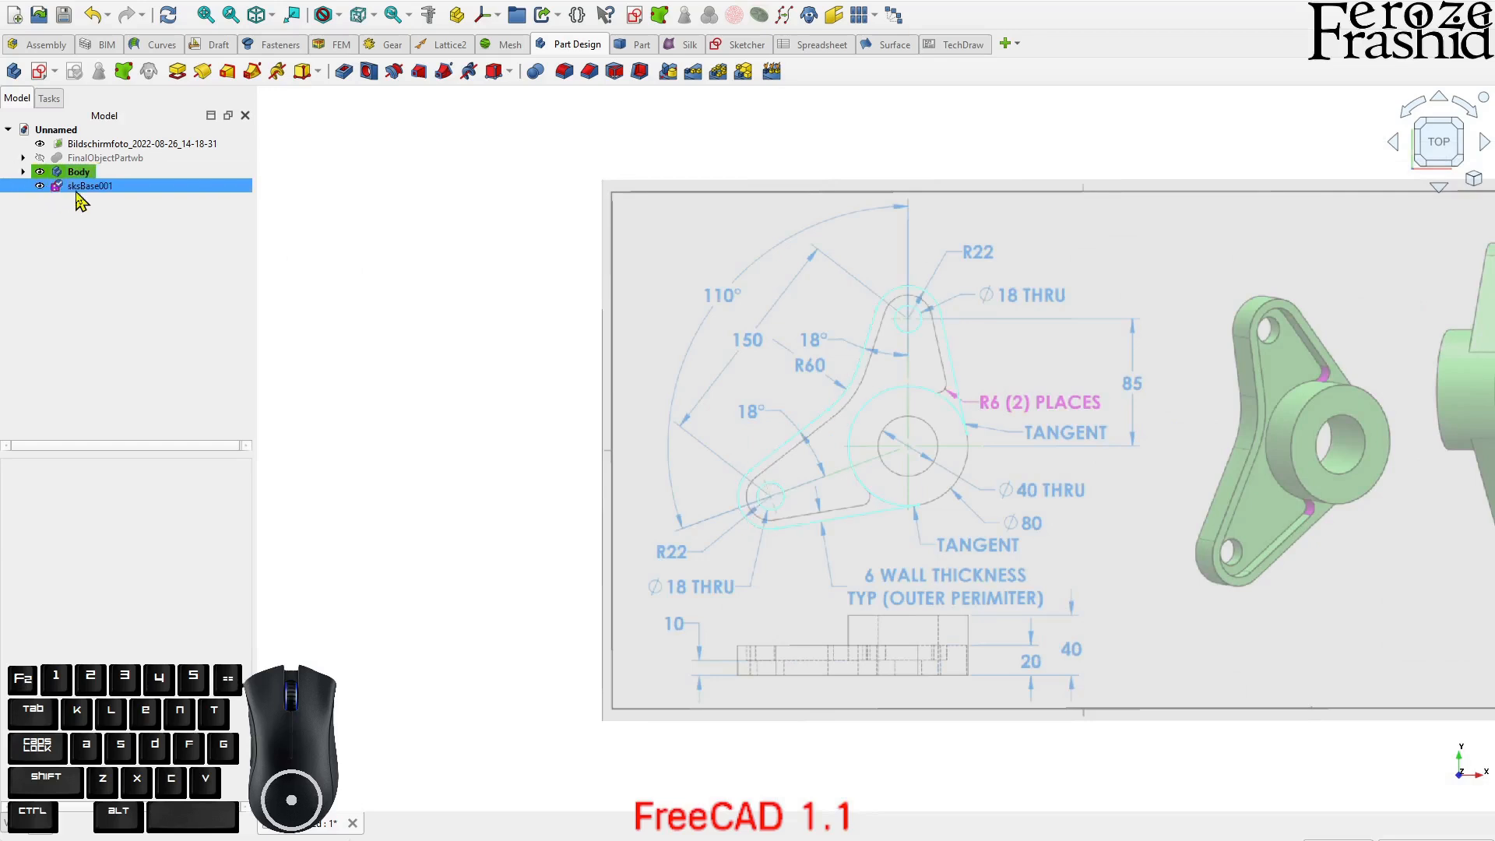
pyautogui.moveTo(94, 189); pyautogui.dragTo(83, 175)
pyautogui.click(23, 173)
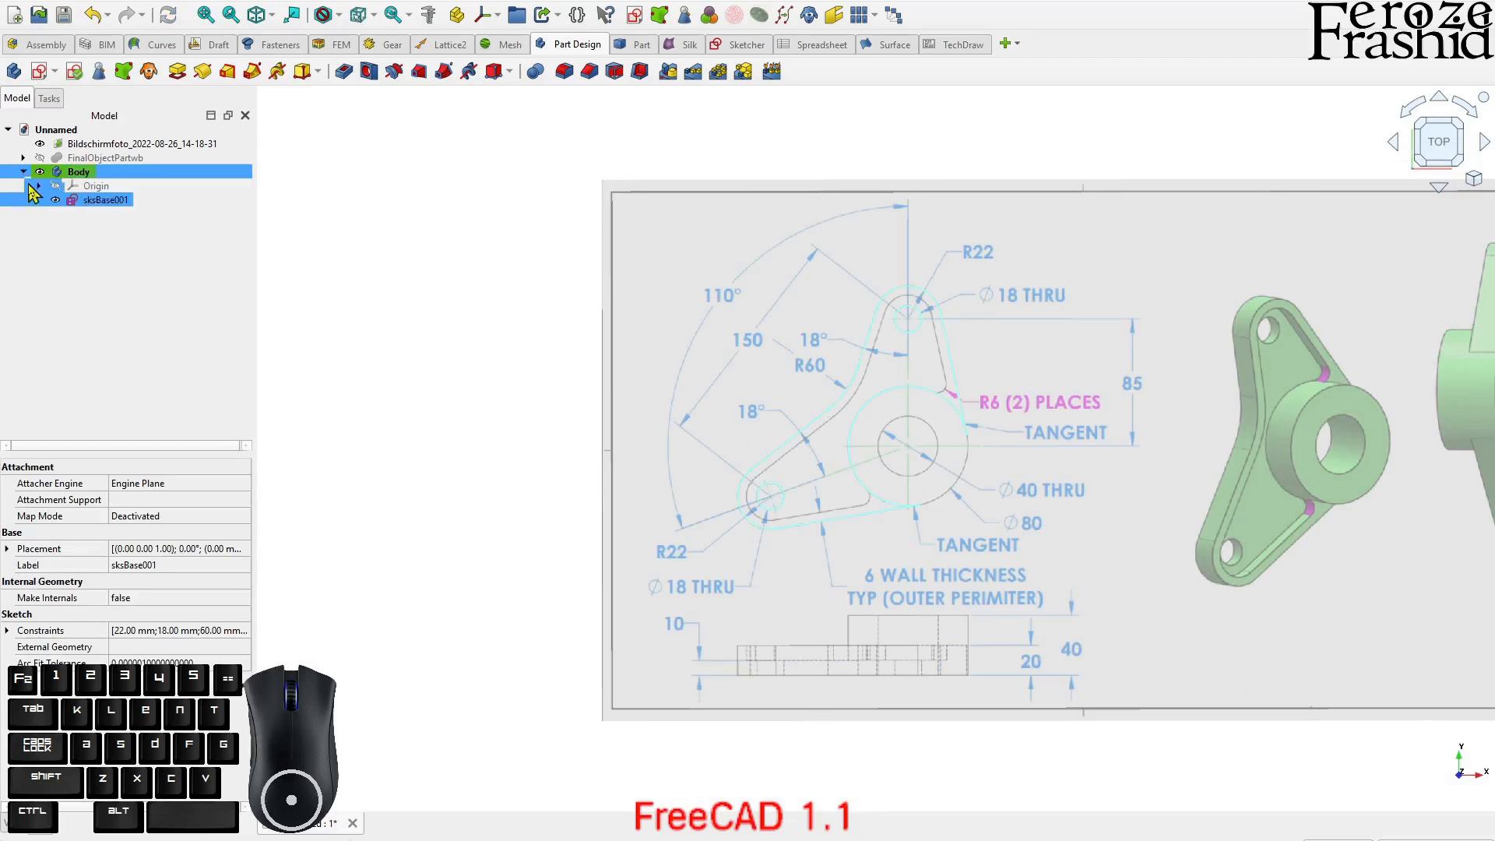
pyautogui.click(86, 225)
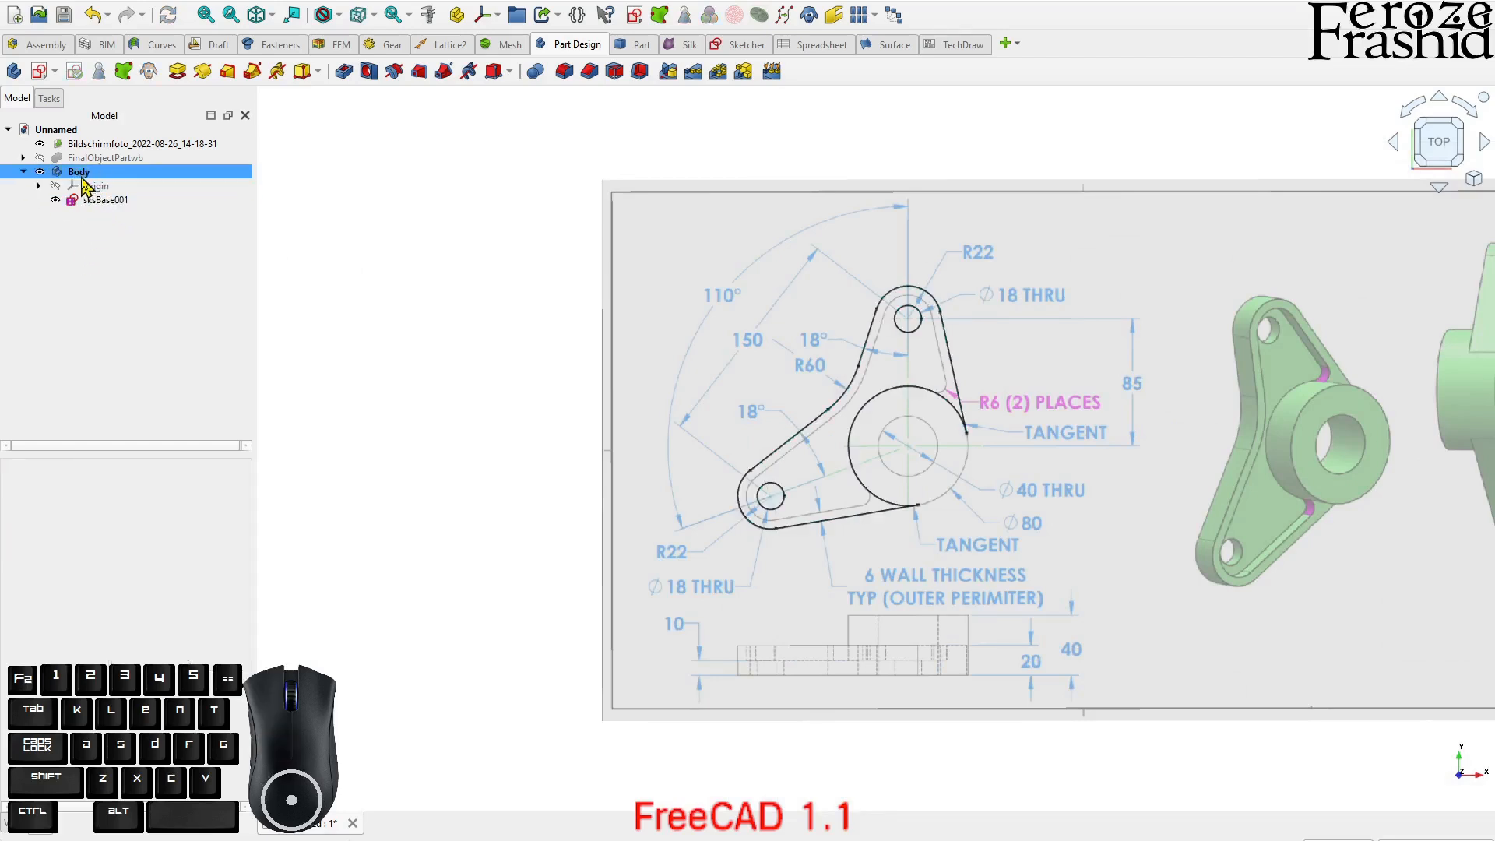
# - Pad the copied sksBase sketch in the Body by 10 mm along its sketch normal
pyautogui.moveTo(956, 461); pyautogui.dragTo(927, 412, button='middle')
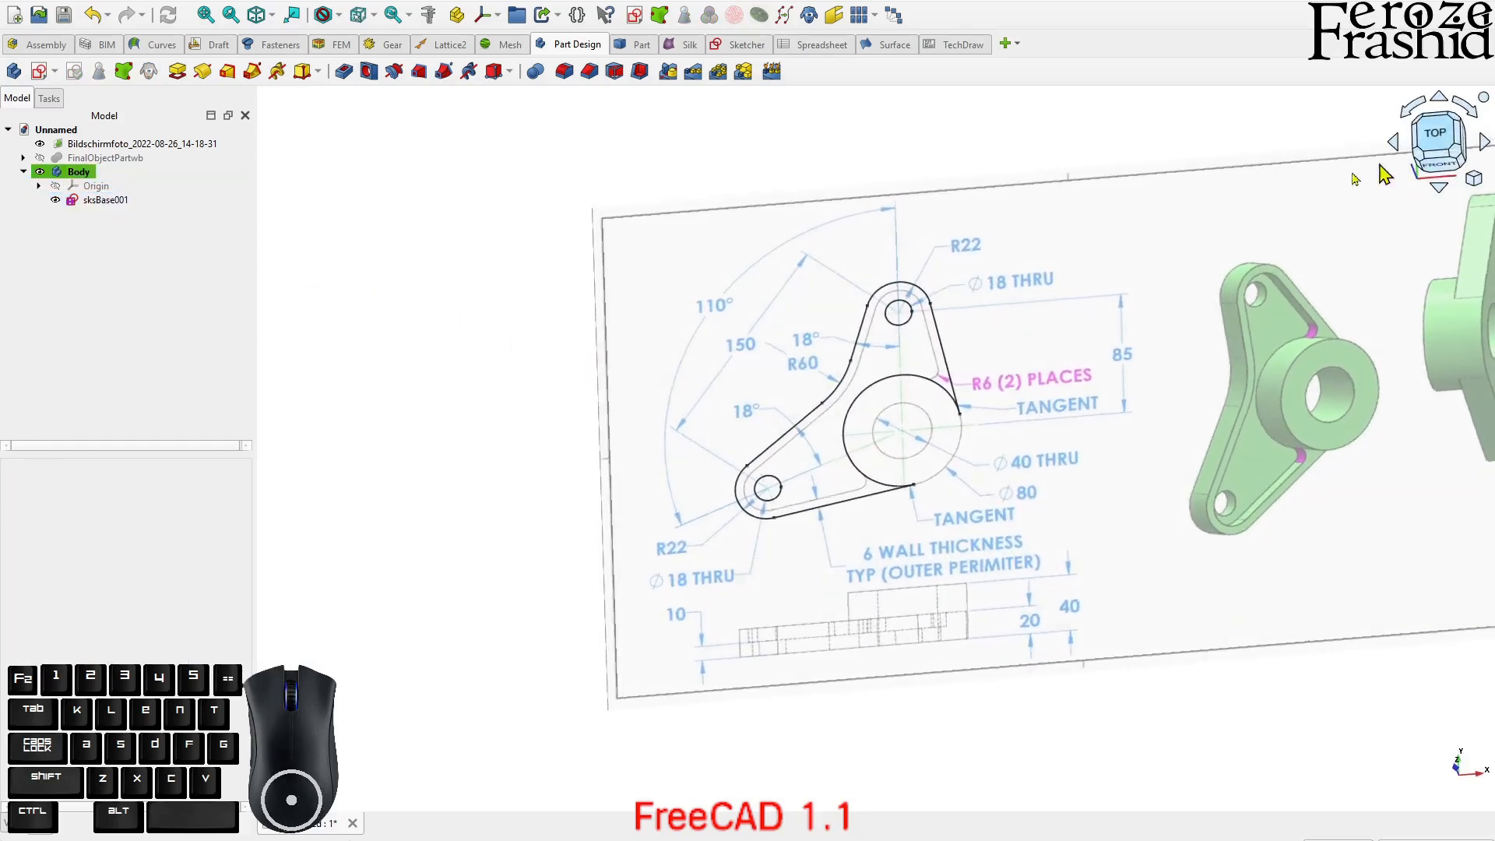
pyautogui.click(1429, 156)
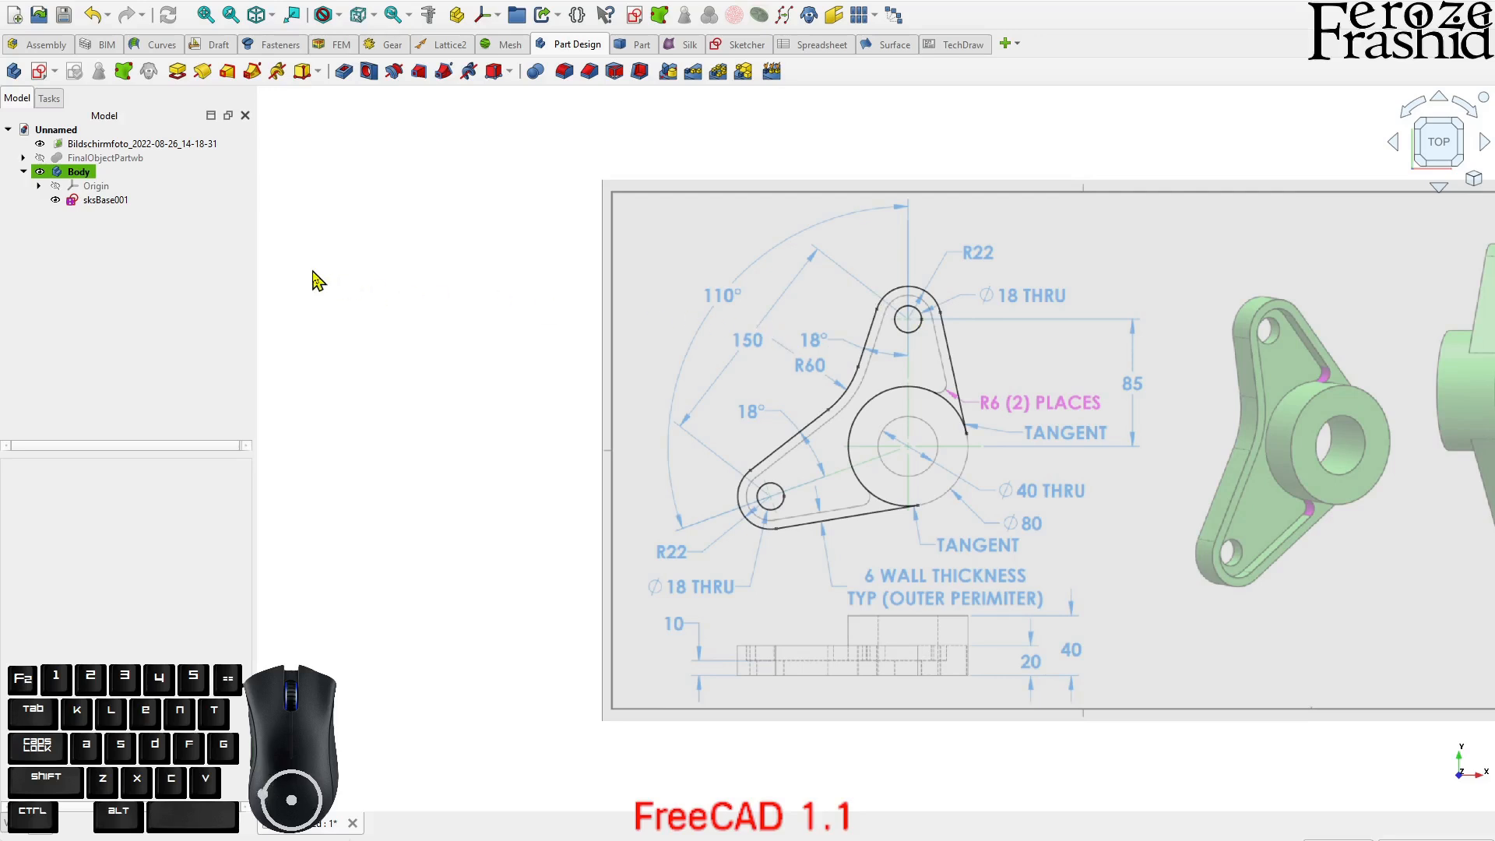
pyautogui.click(106, 203)
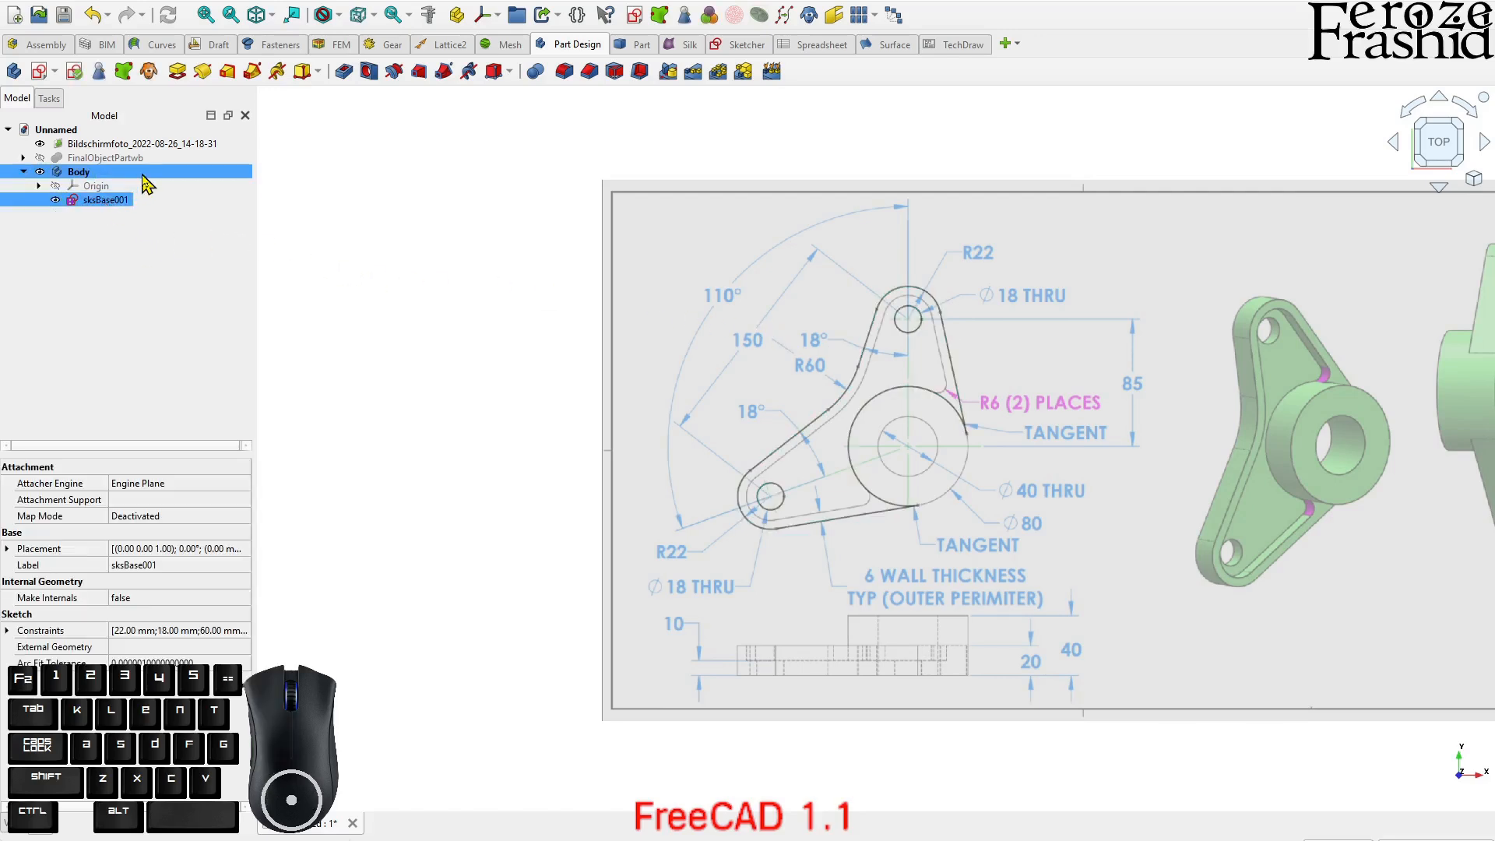
pyautogui.click(177, 73)
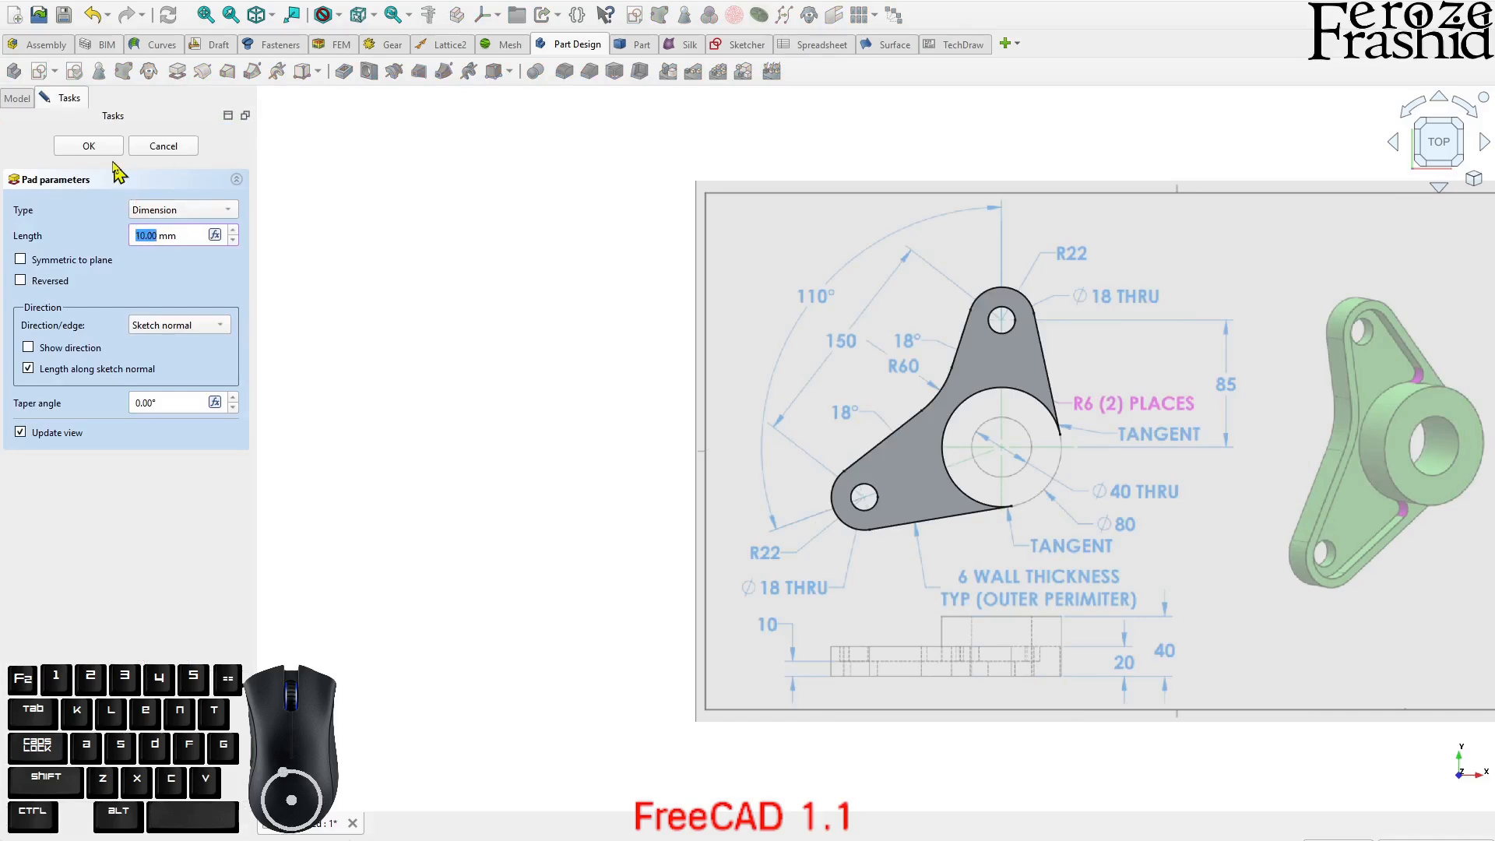
pyautogui.click(89, 146)
pyautogui.moveTo(856, 347); pyautogui.dragTo(814, 331, button='middle')
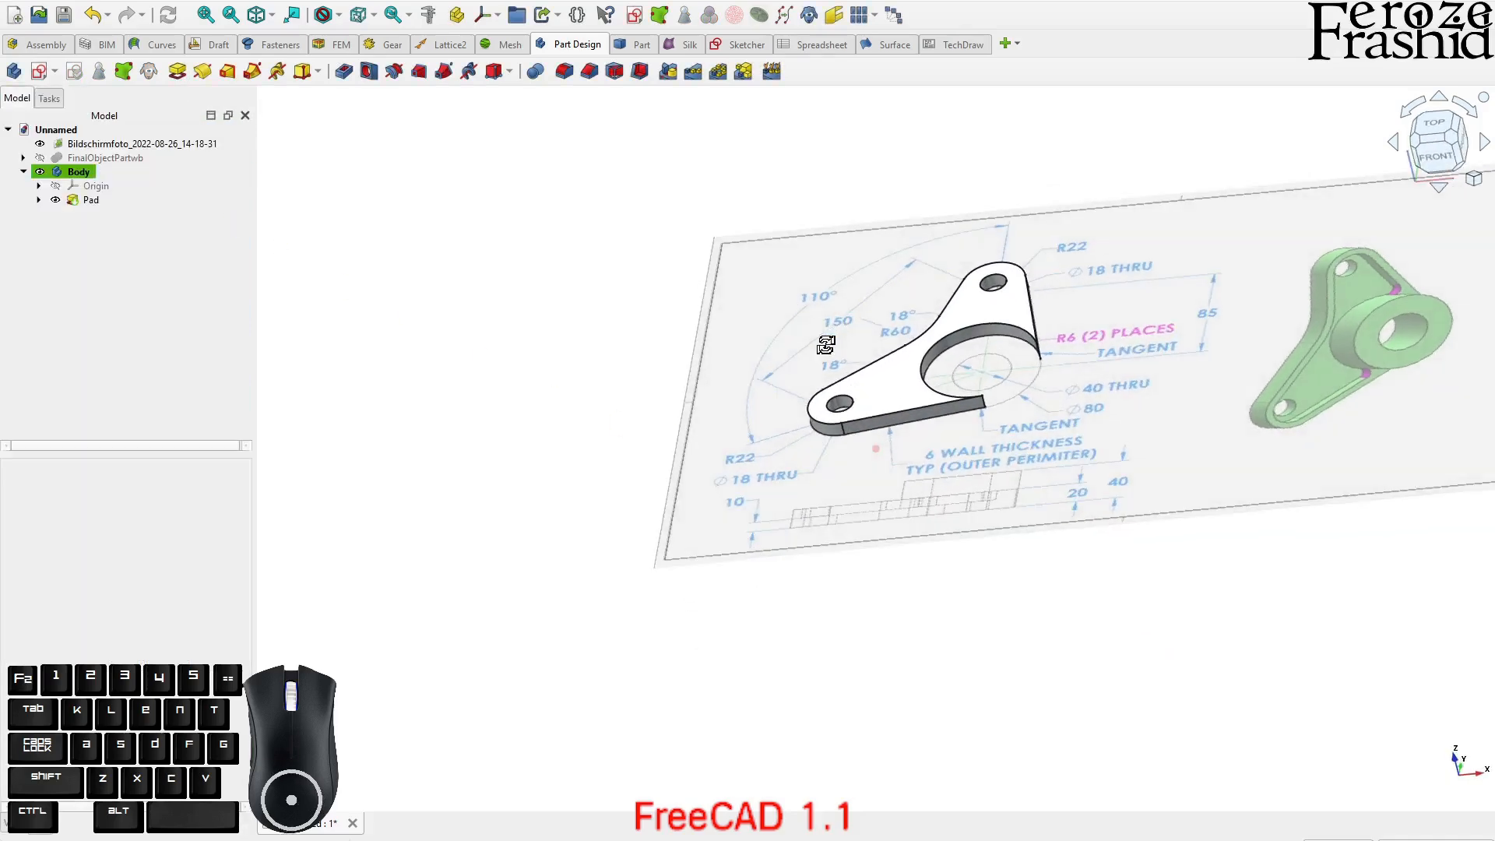
# - Set the base pad's Length property to 20 mm
pyautogui.click(841, 404)
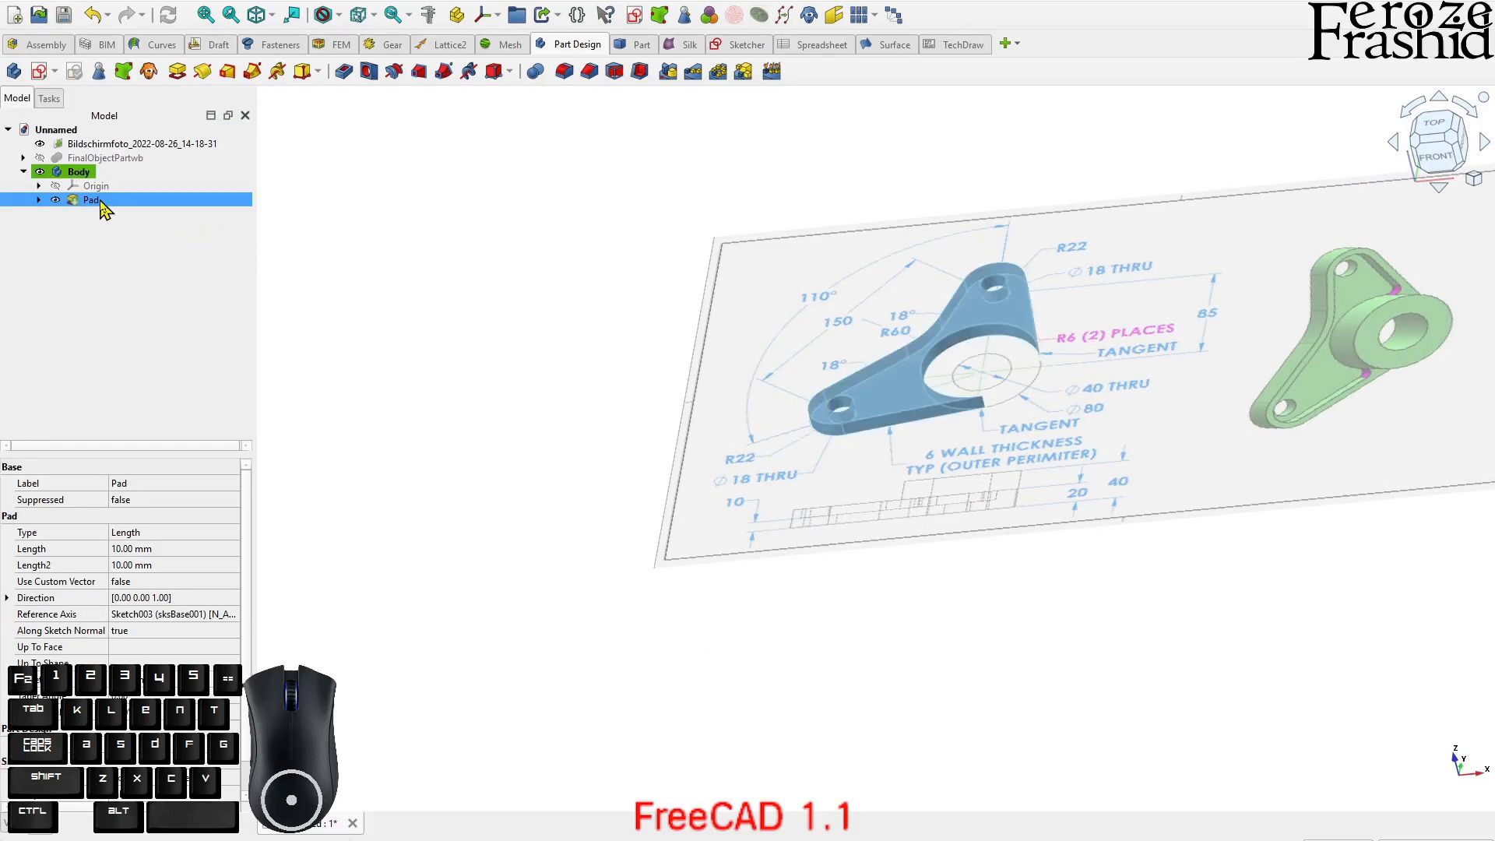
pyautogui.click(138, 549)
pyautogui.click(140, 549)
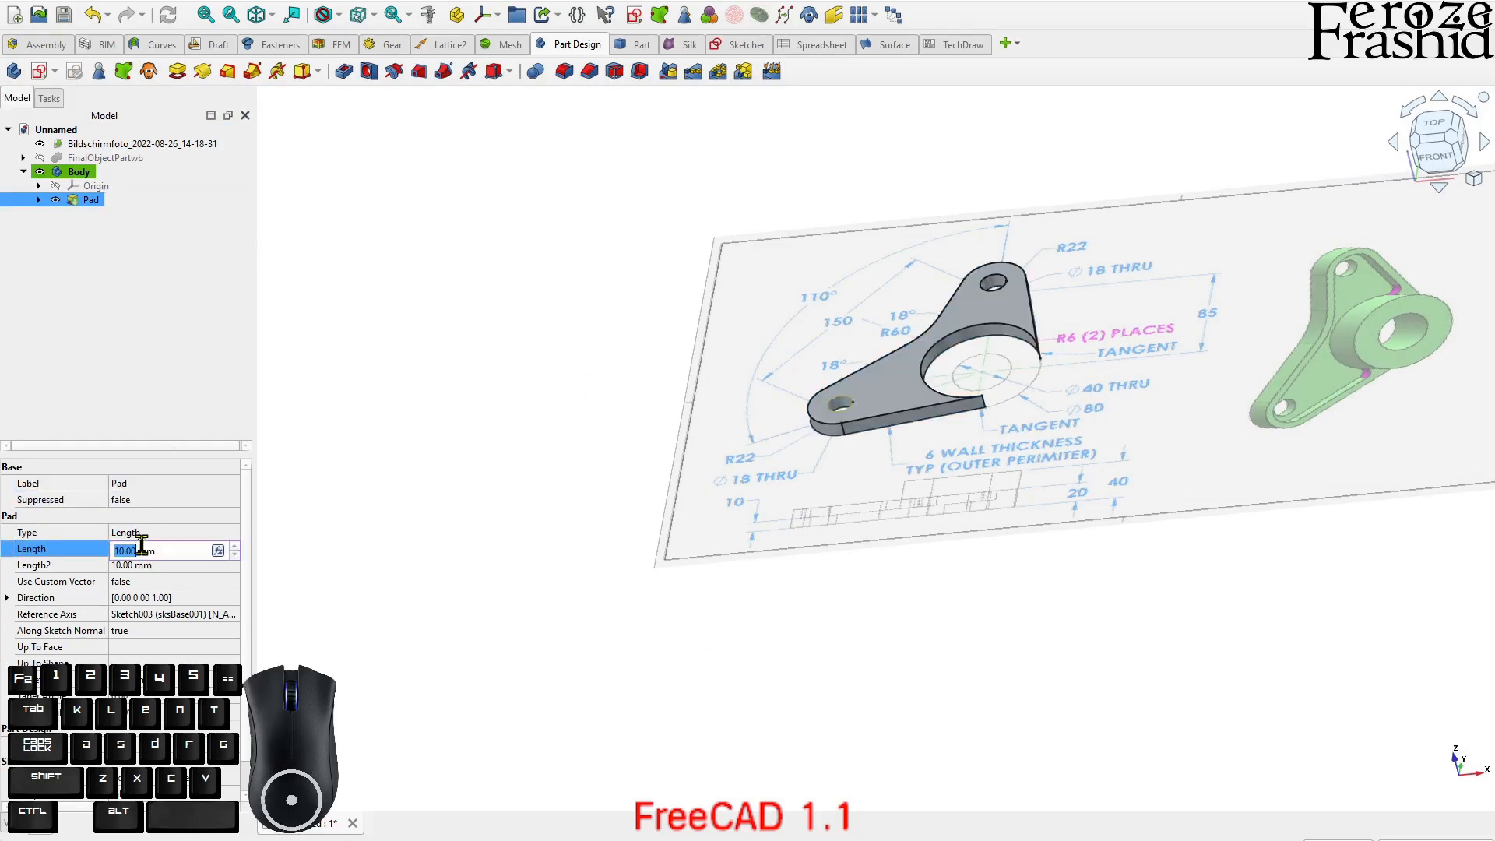
pyautogui.write('20')
pyautogui.press('Return')
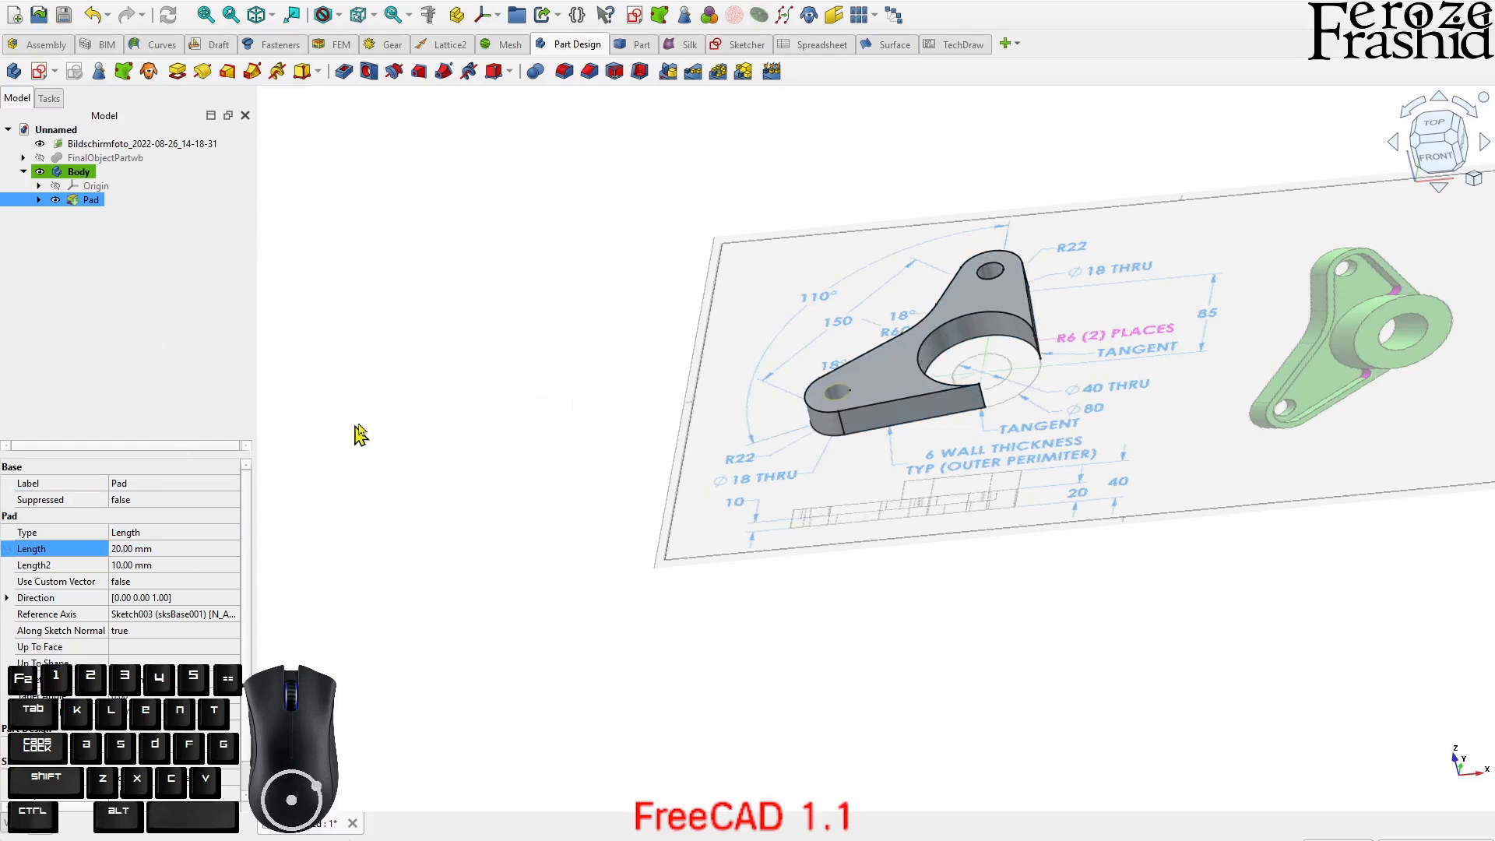
pyautogui.click(364, 424)
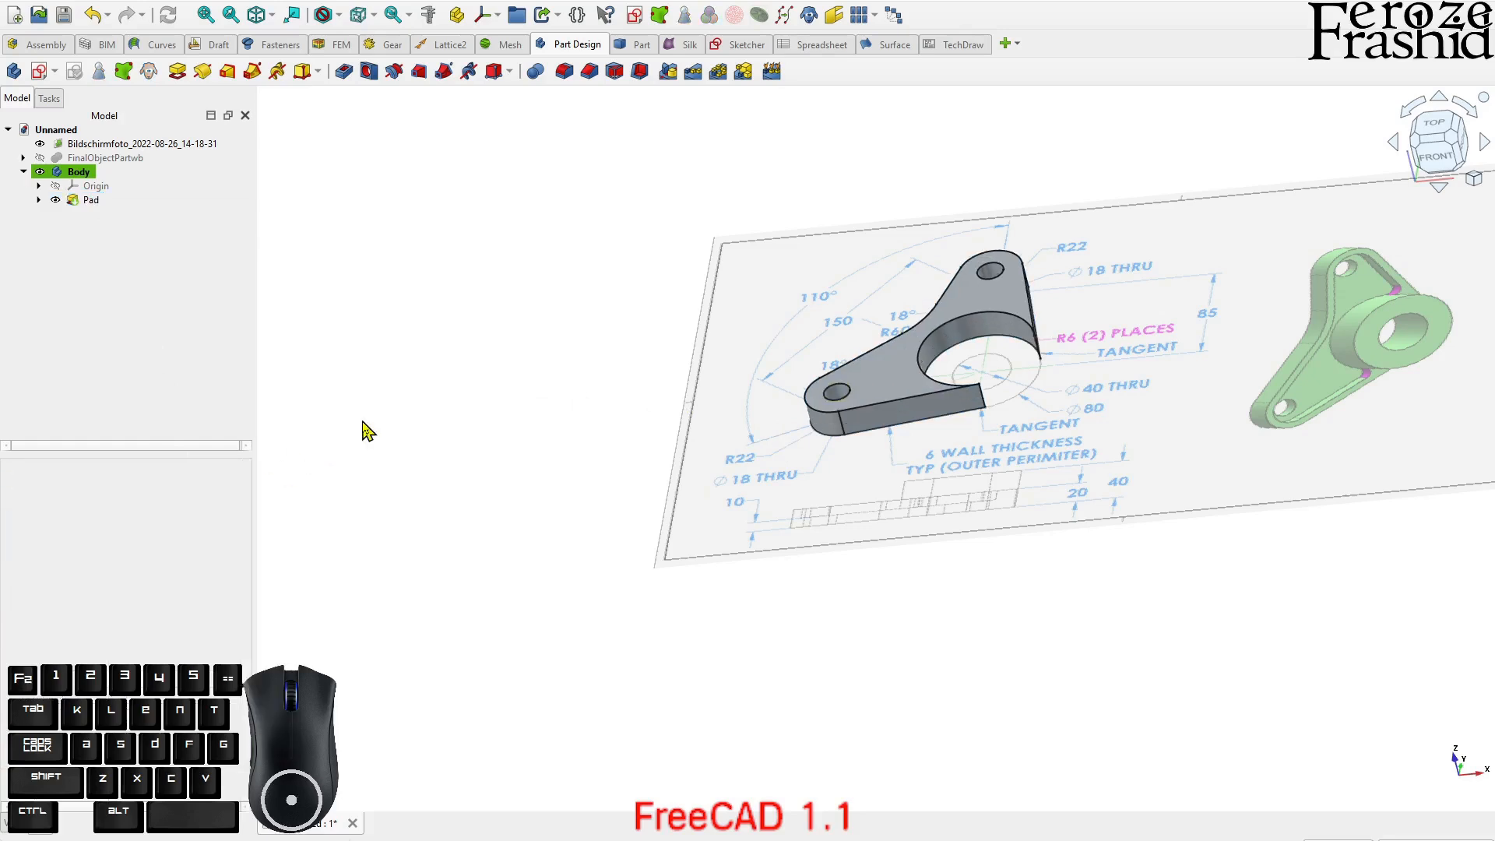
# - Expand FinalObjectPartwb and compare its Base extrusion with the new base pad in the Body
pyautogui.click(91, 203)
pyautogui.click(23, 158)
pyautogui.click(108, 188)
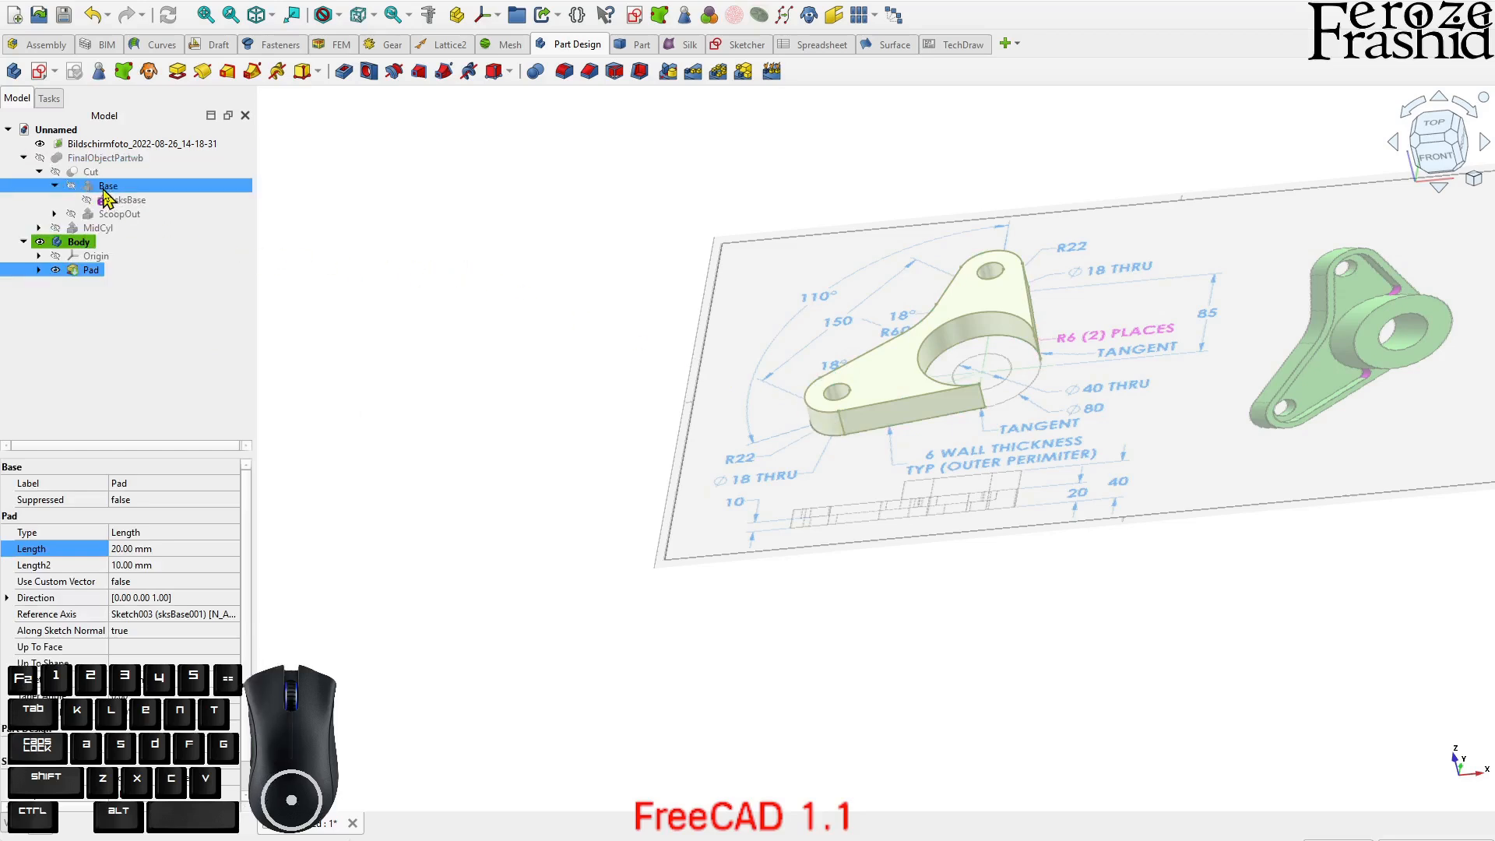
pyautogui.click(93, 269)
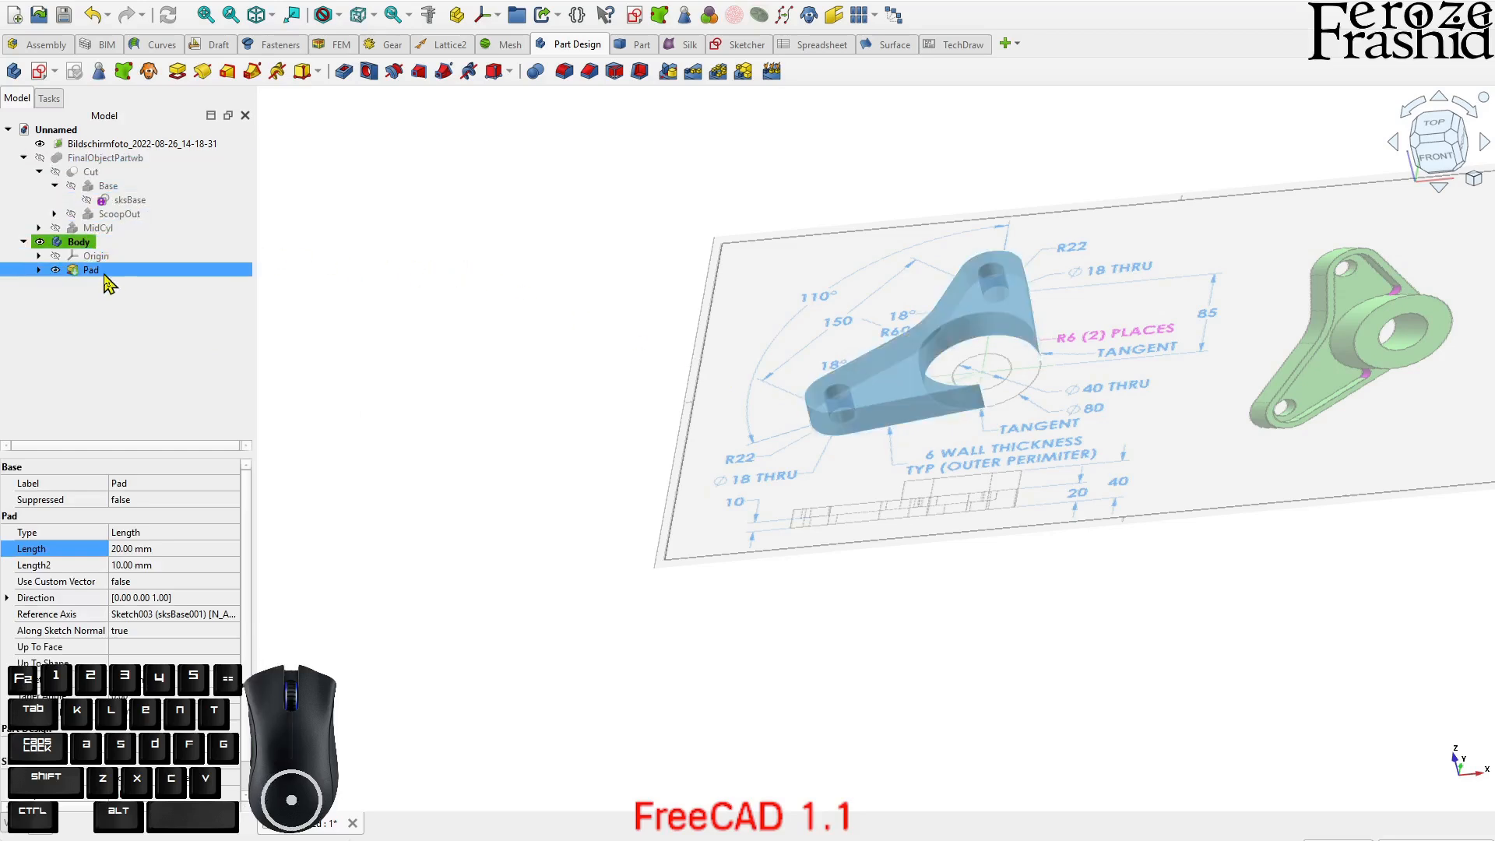
pyautogui.click(373, 293)
pyautogui.scroll(-2, 498, 430)
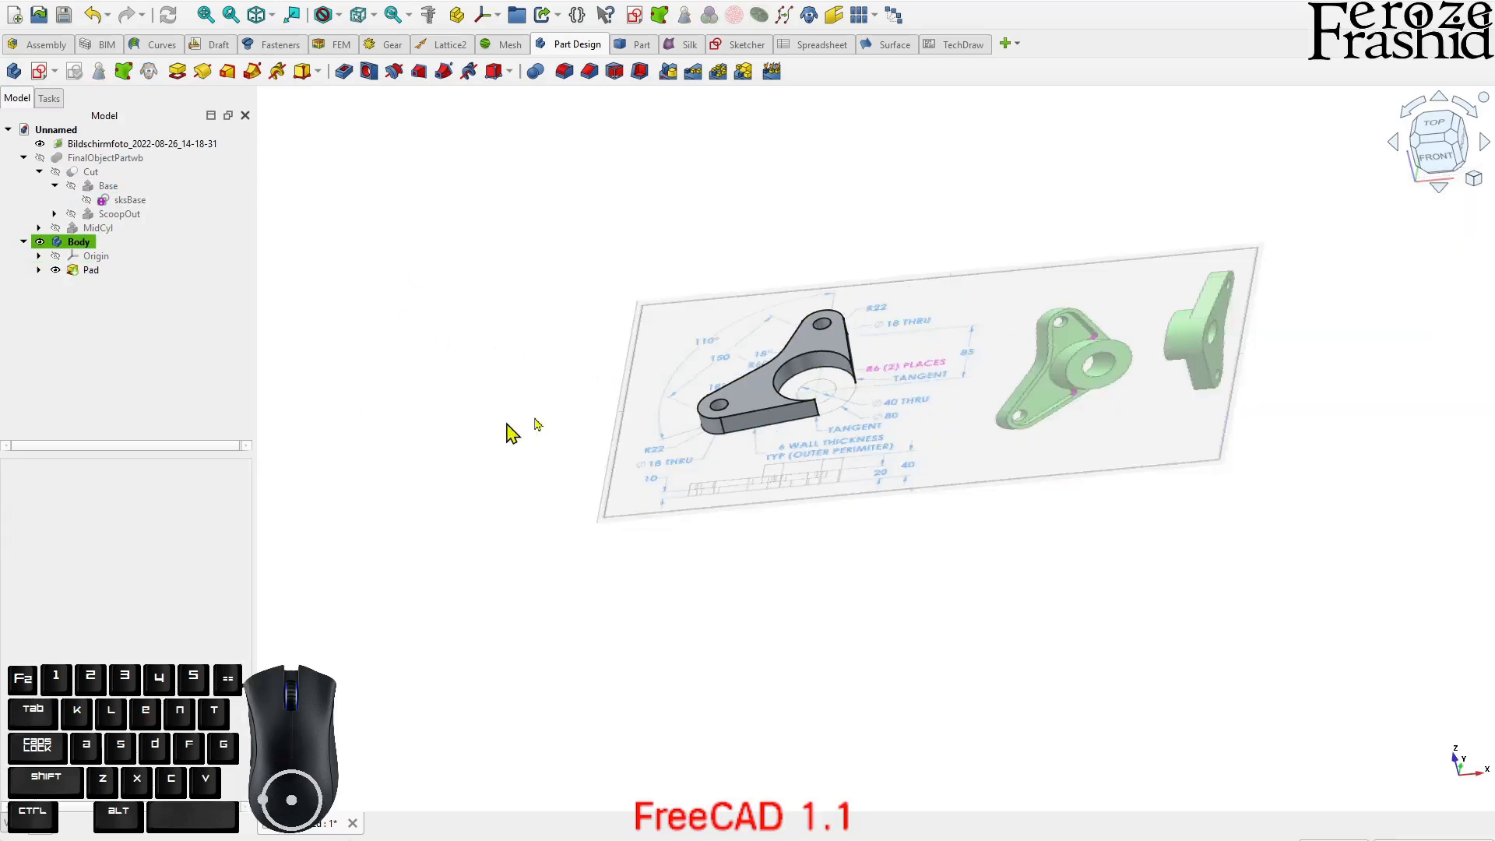
pyautogui.scroll(2, 825, 347)
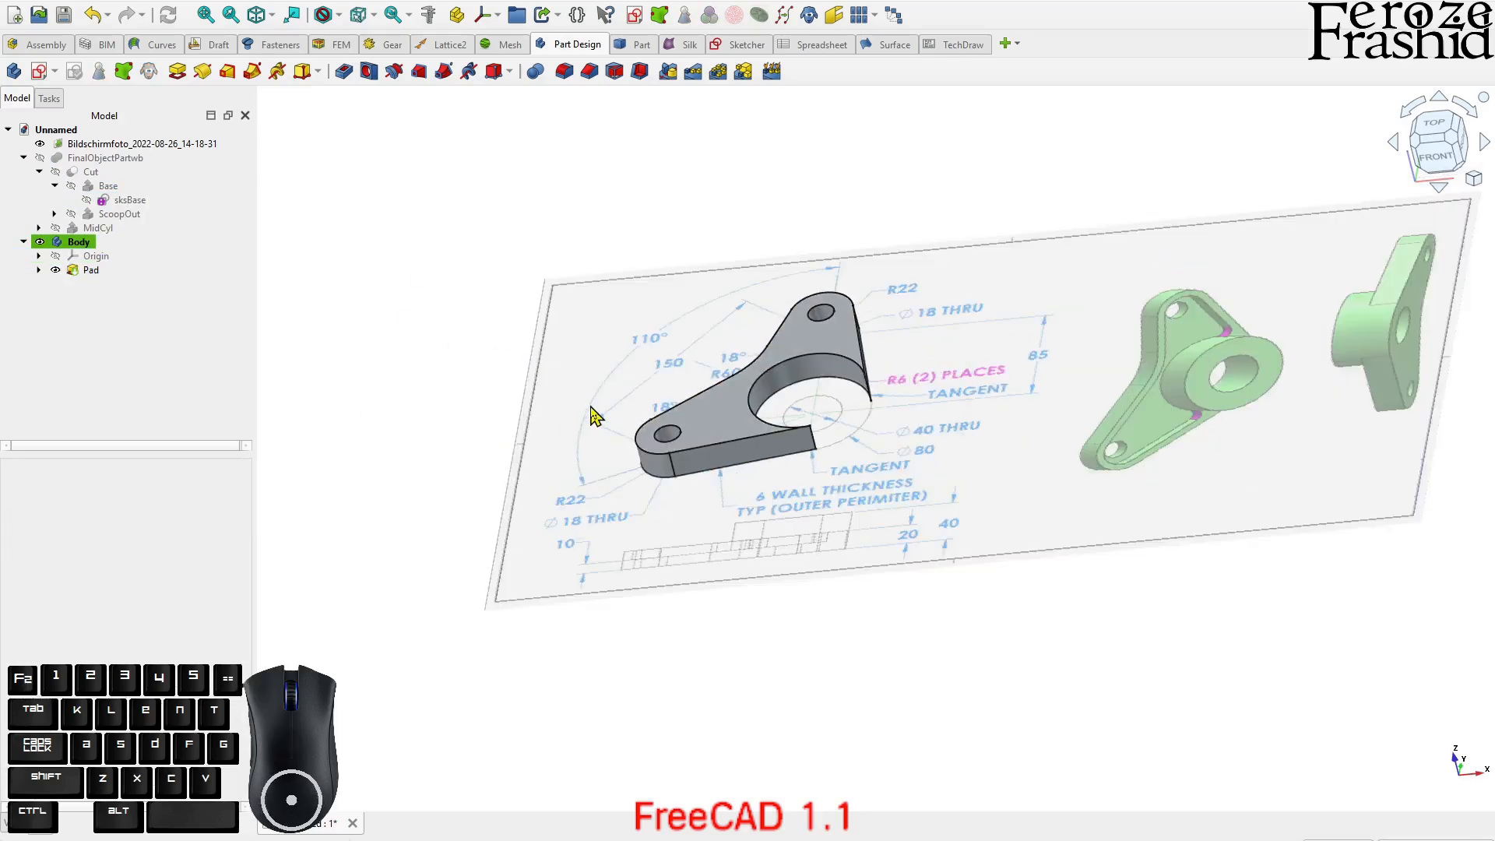
# - Copy the sksMidCyl sketch from MidCyl inside FinalObjectPartwb and paste a duplicate into the document
pyautogui.click(136, 214)
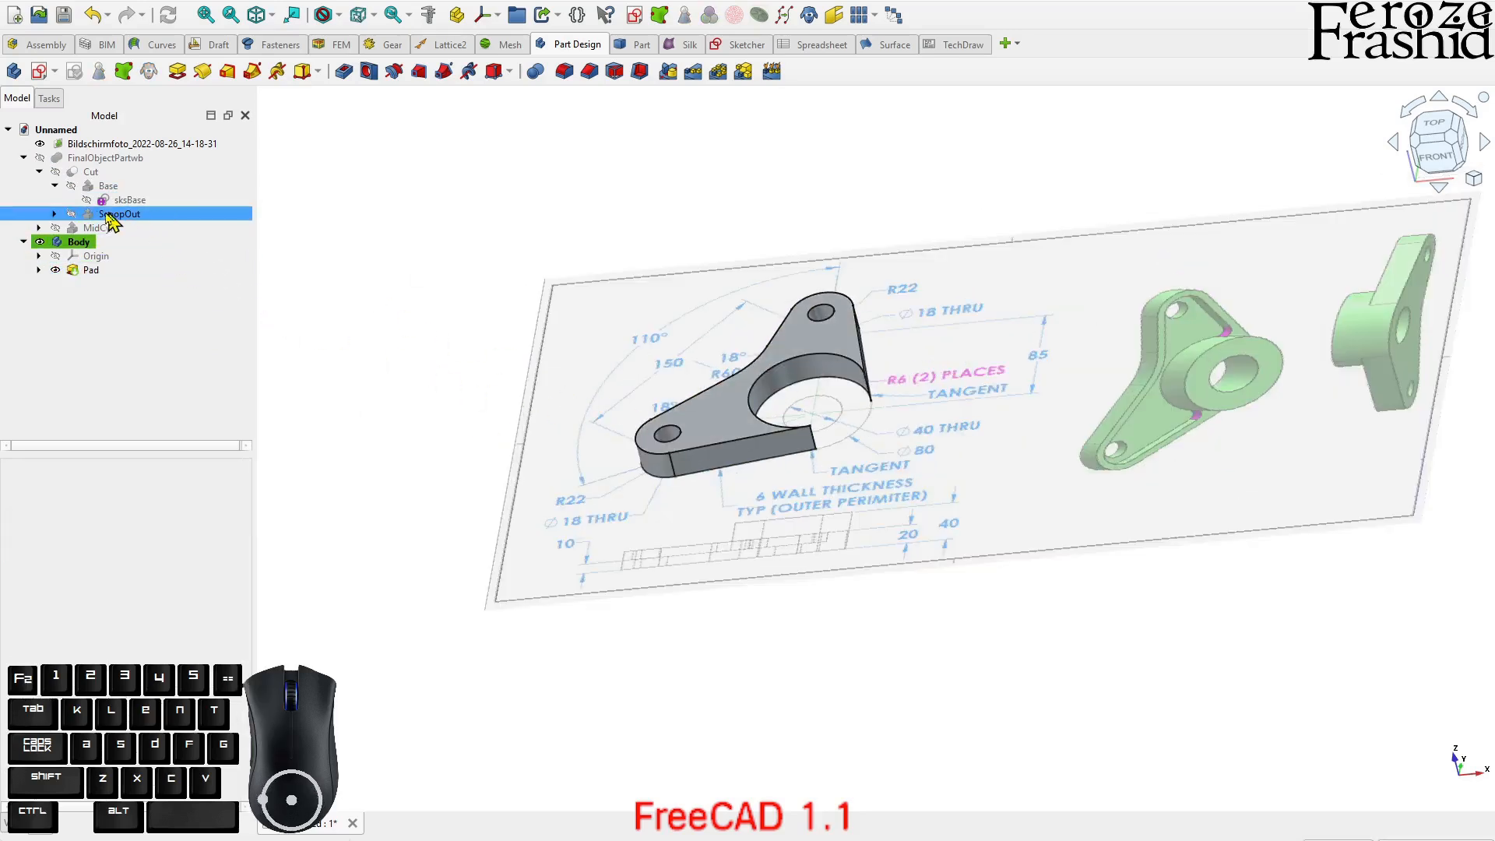
pyautogui.click(56, 228)
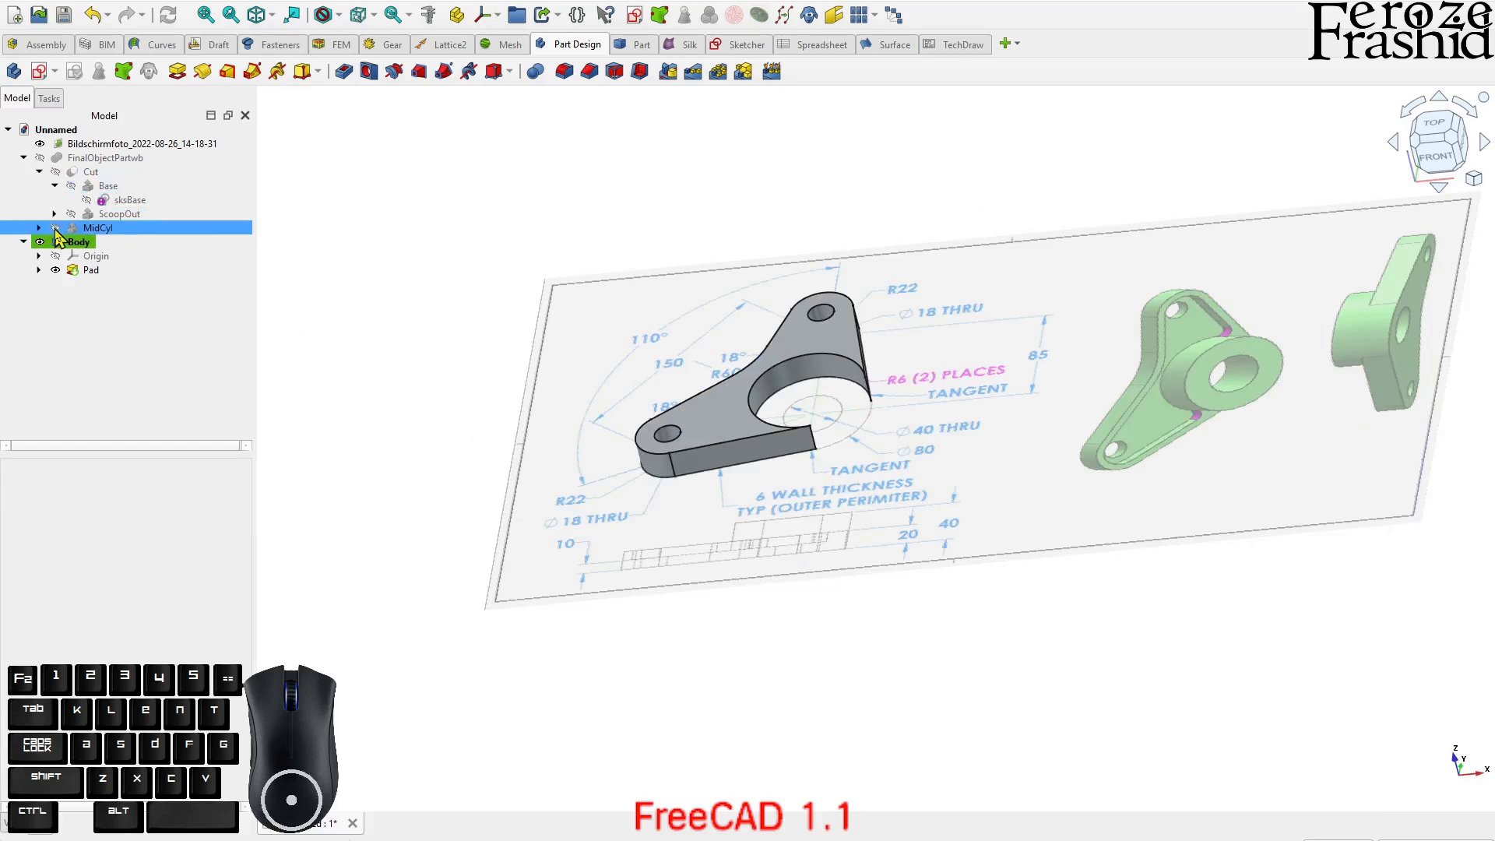
pyautogui.click(38, 227)
pyautogui.click(105, 242)
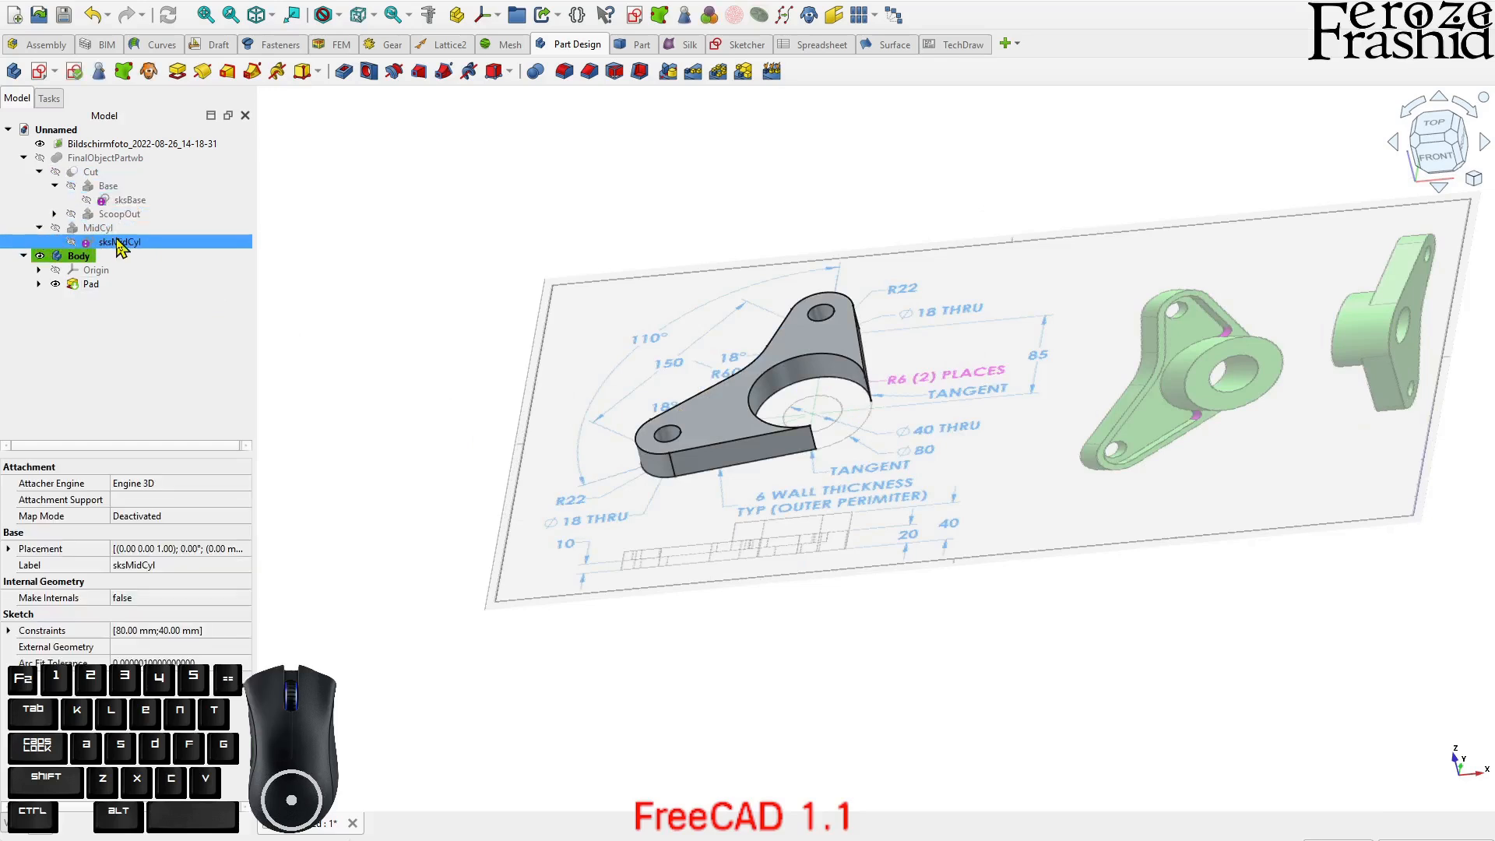
pyautogui.click(94, 270)
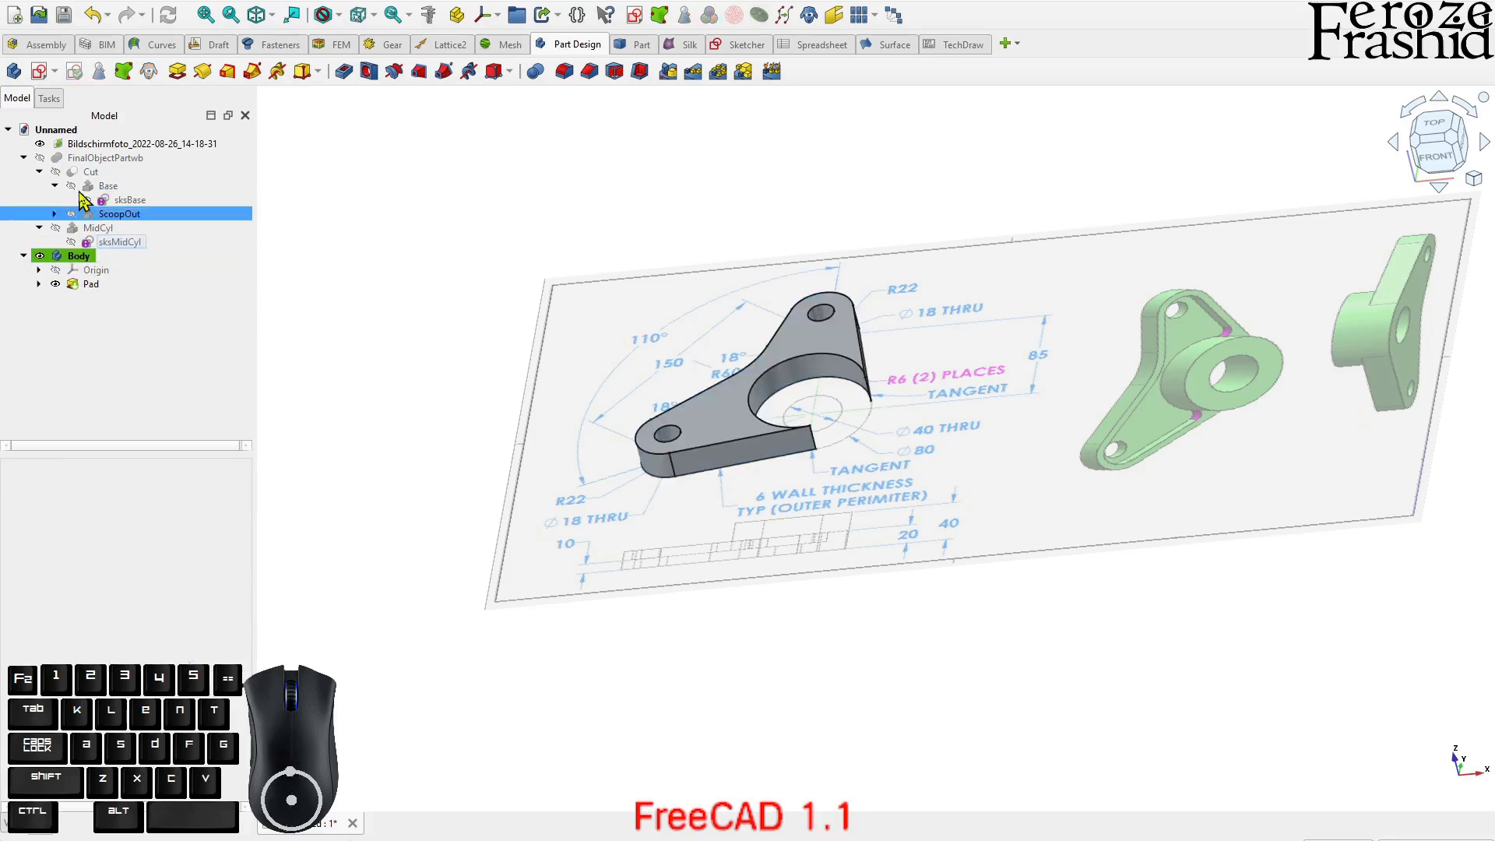
pyautogui.hotkey('ctrl', 'v')
pyautogui.click(85, 355)
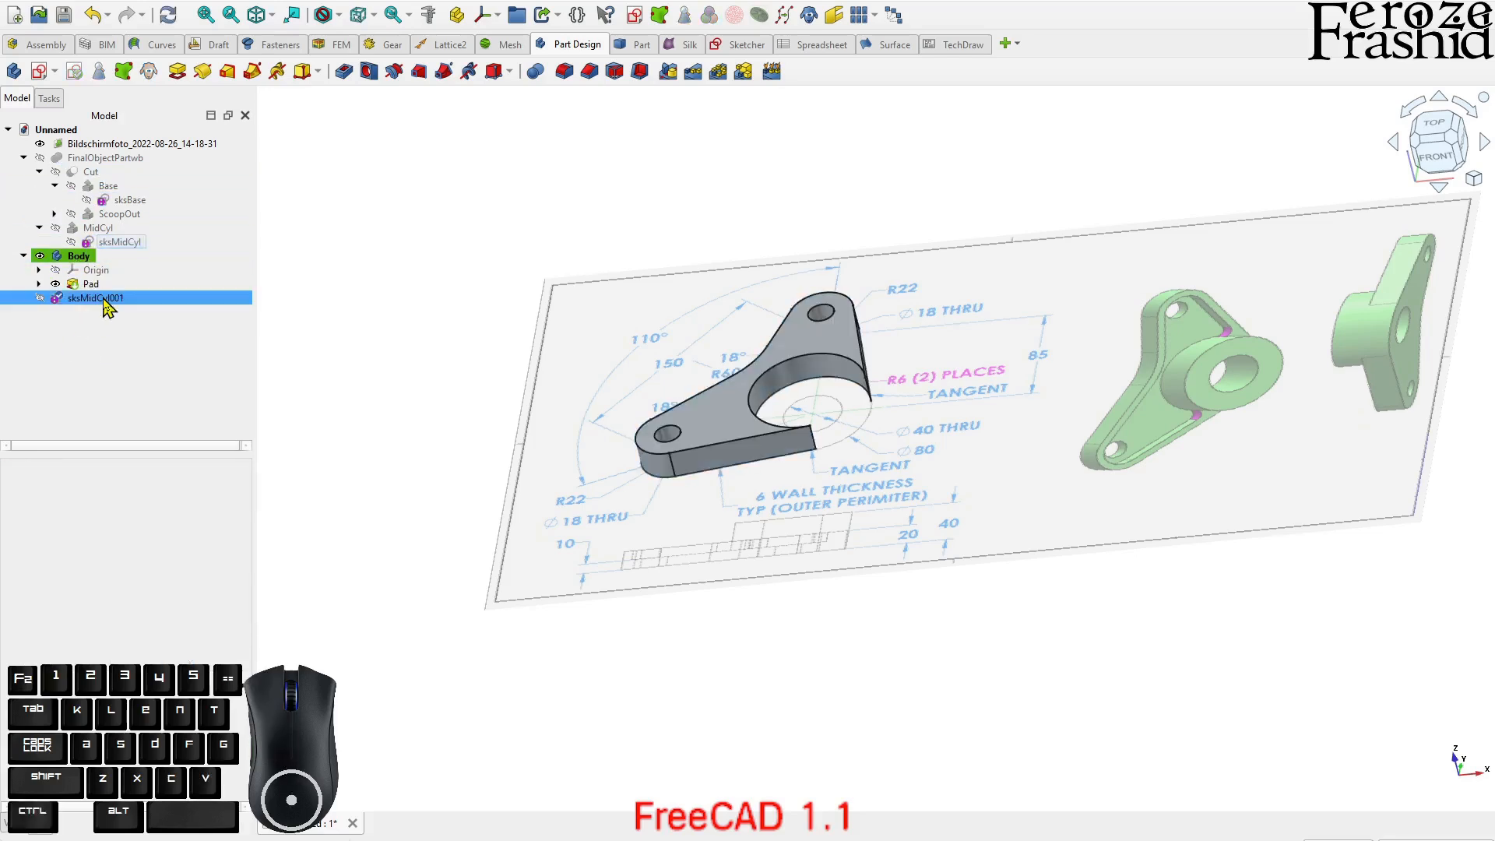
# - Move the copied sksMidCyl sketch into the Body and make it visible
pyautogui.click(104, 299)
pyautogui.moveTo(100, 300); pyautogui.dragTo(97, 257)
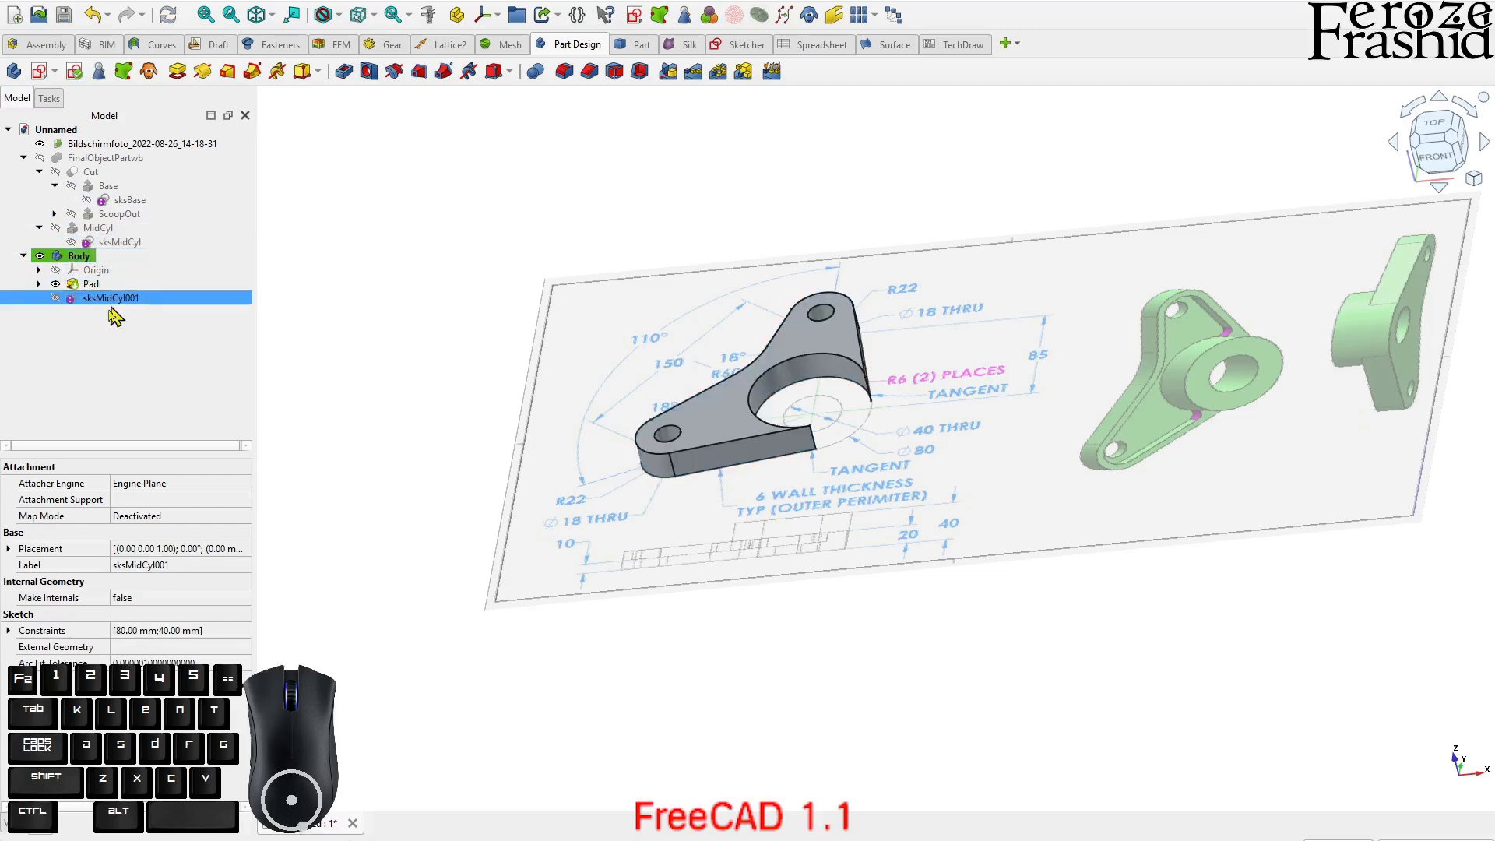
pyautogui.click(55, 299)
pyautogui.moveTo(814, 397)
pyautogui.mouseDown(button='middle')
pyautogui.moveTo(814, 455)
pyautogui.moveTo(824, 414)
pyautogui.mouseUp(button='middle')
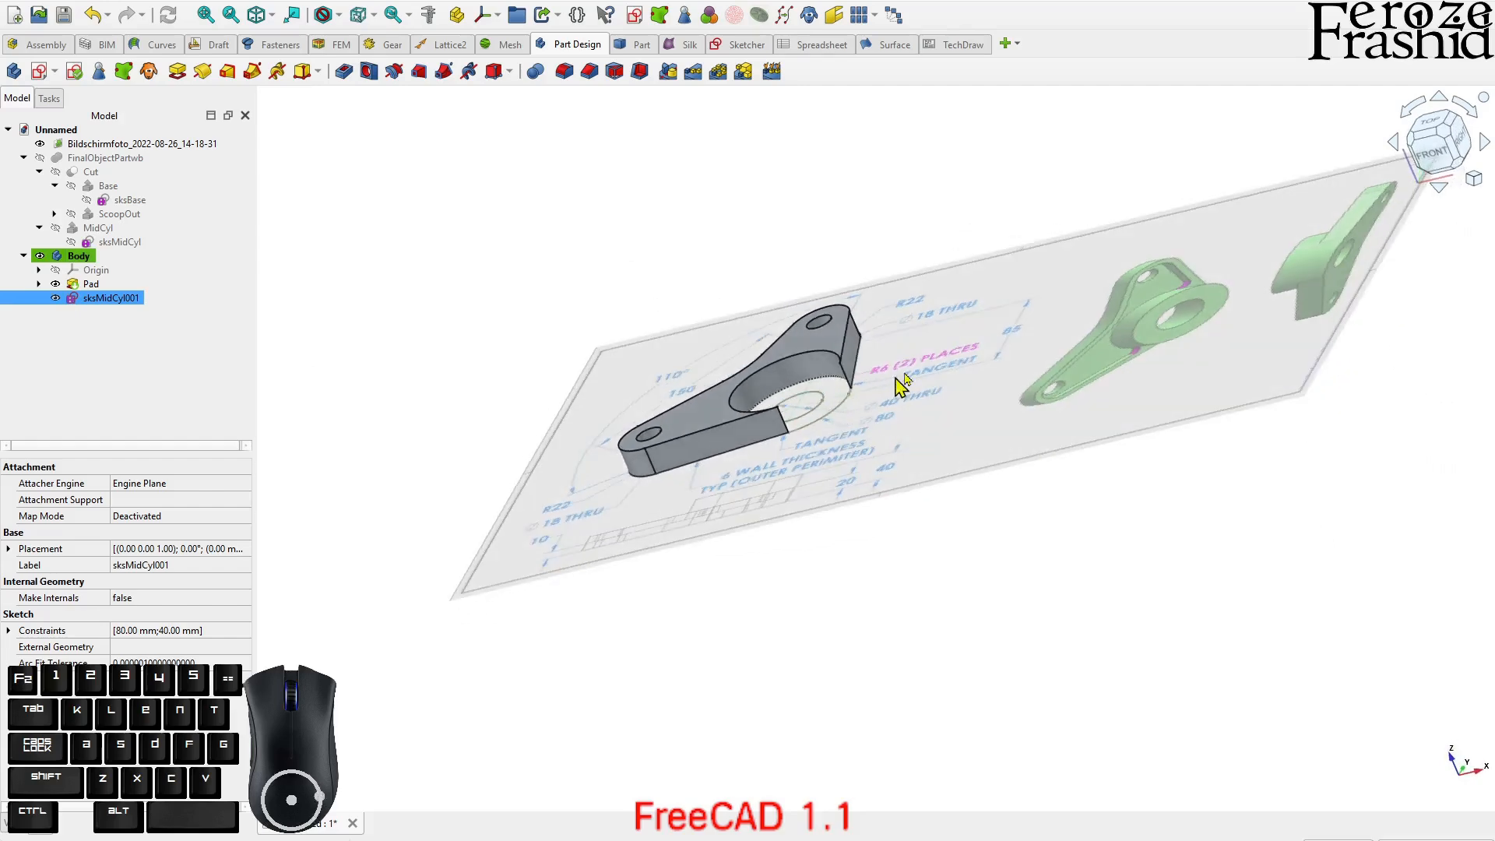
pyautogui.click(92, 341)
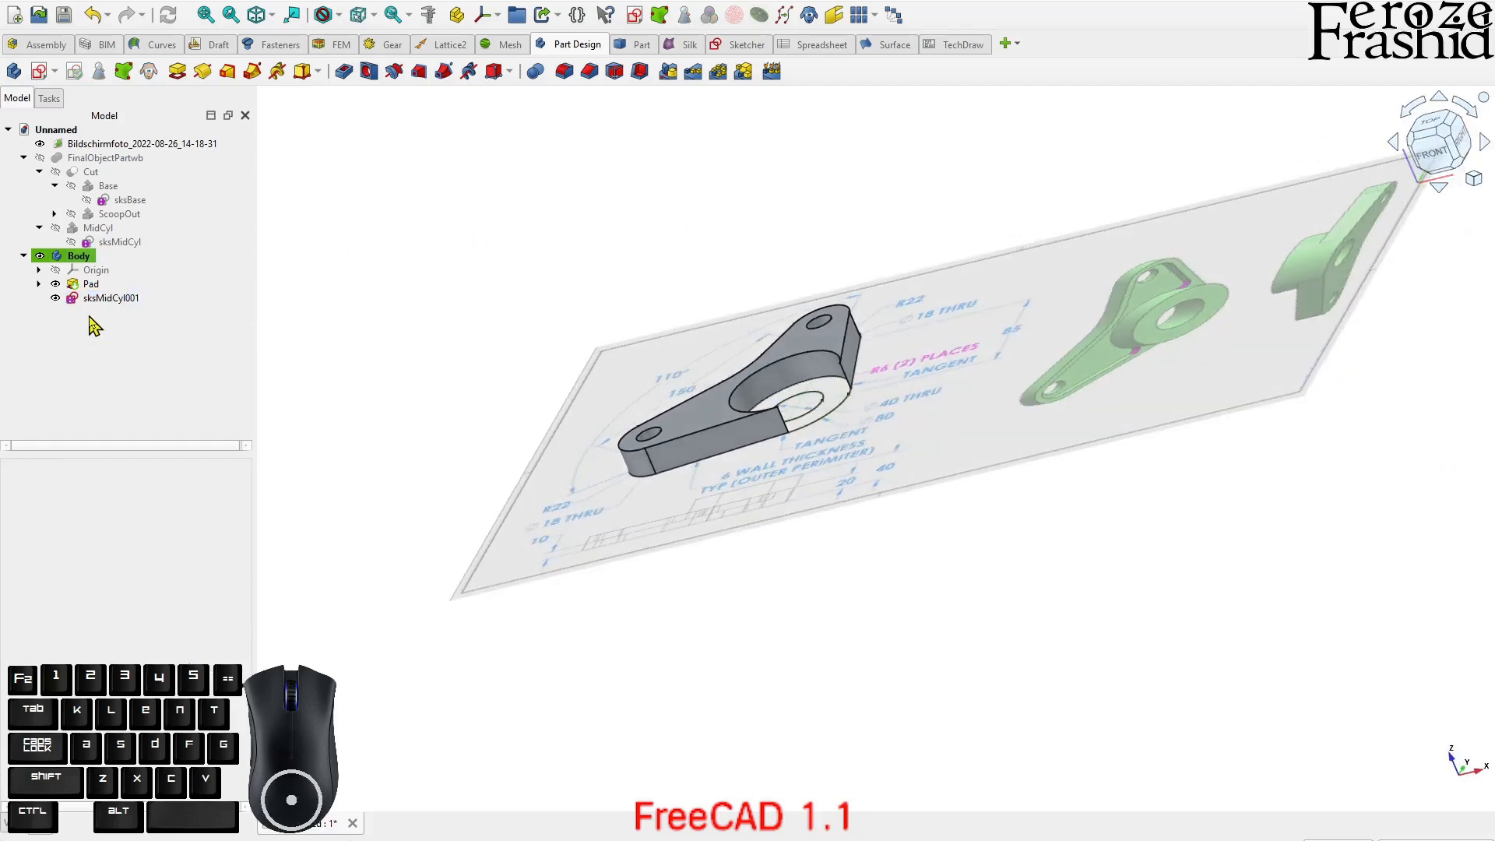
# - Pad the copied sksMidCyl sketch by 40 mm to form the central boss
pyautogui.click(91, 285)
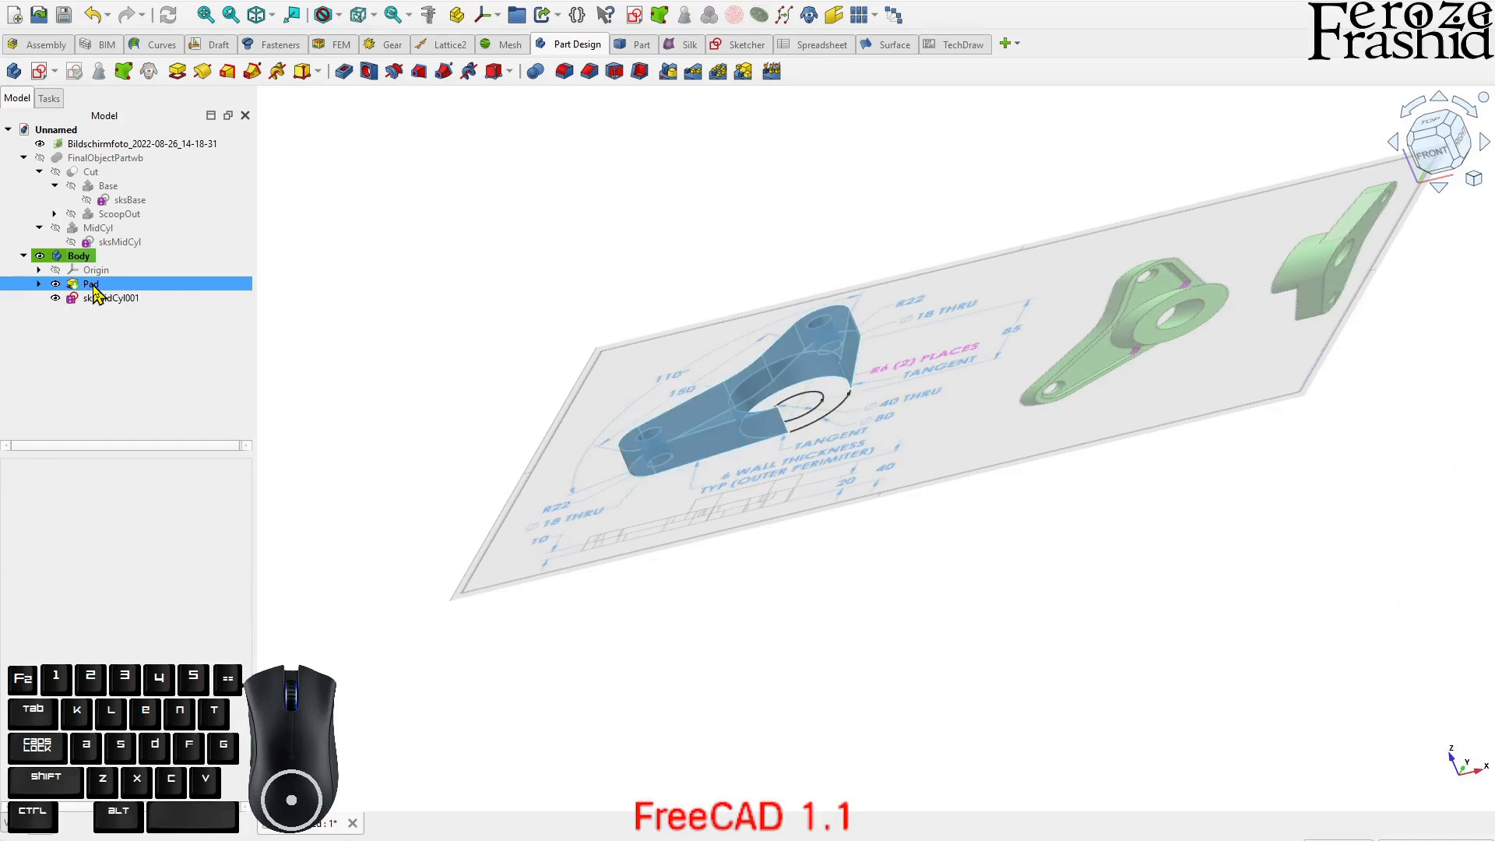
pyautogui.click(131, 324)
pyautogui.click(112, 304)
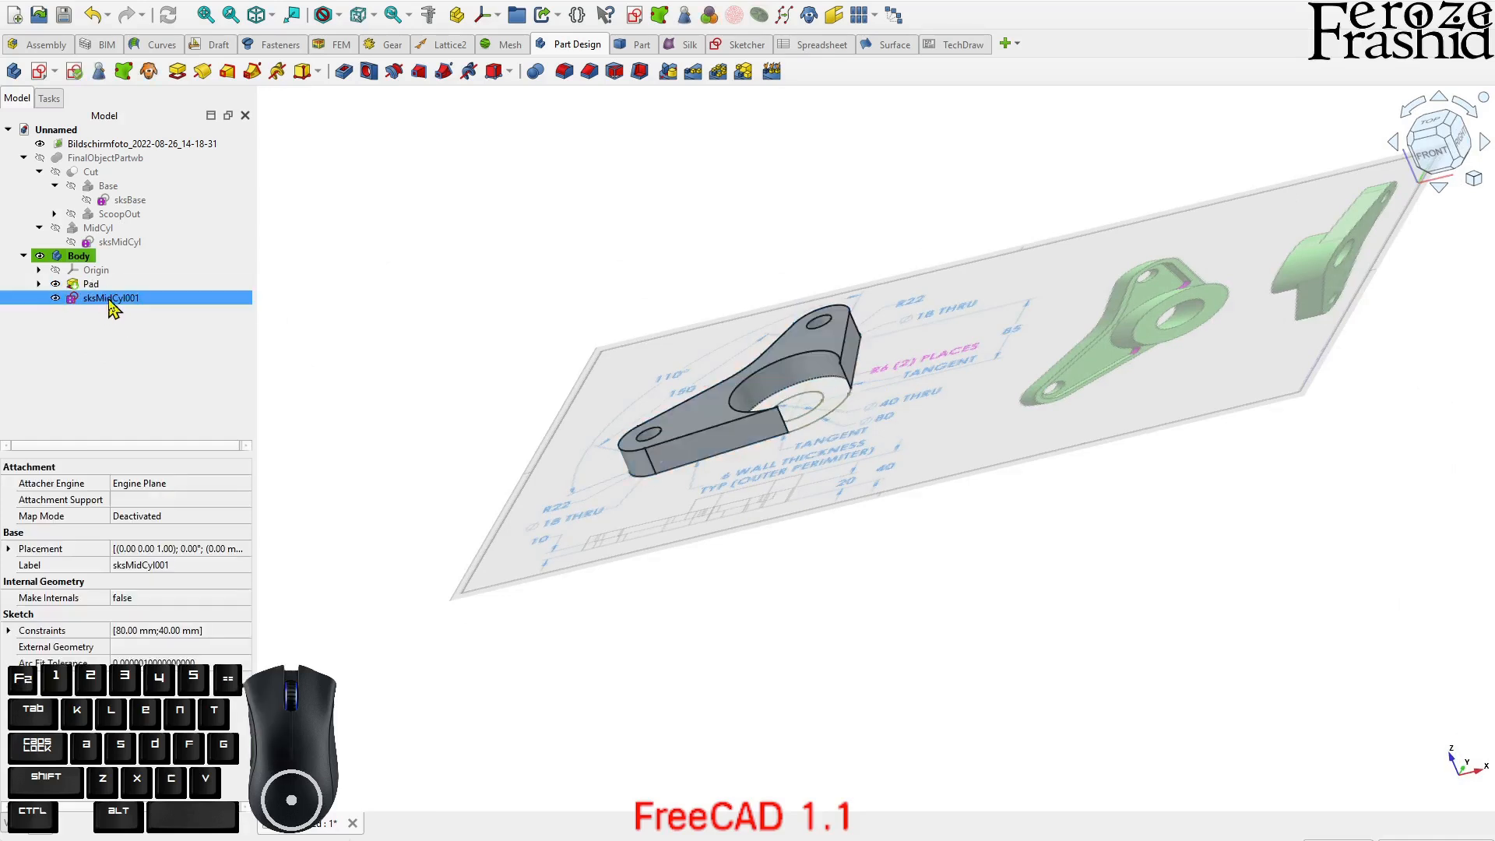
pyautogui.click(176, 71)
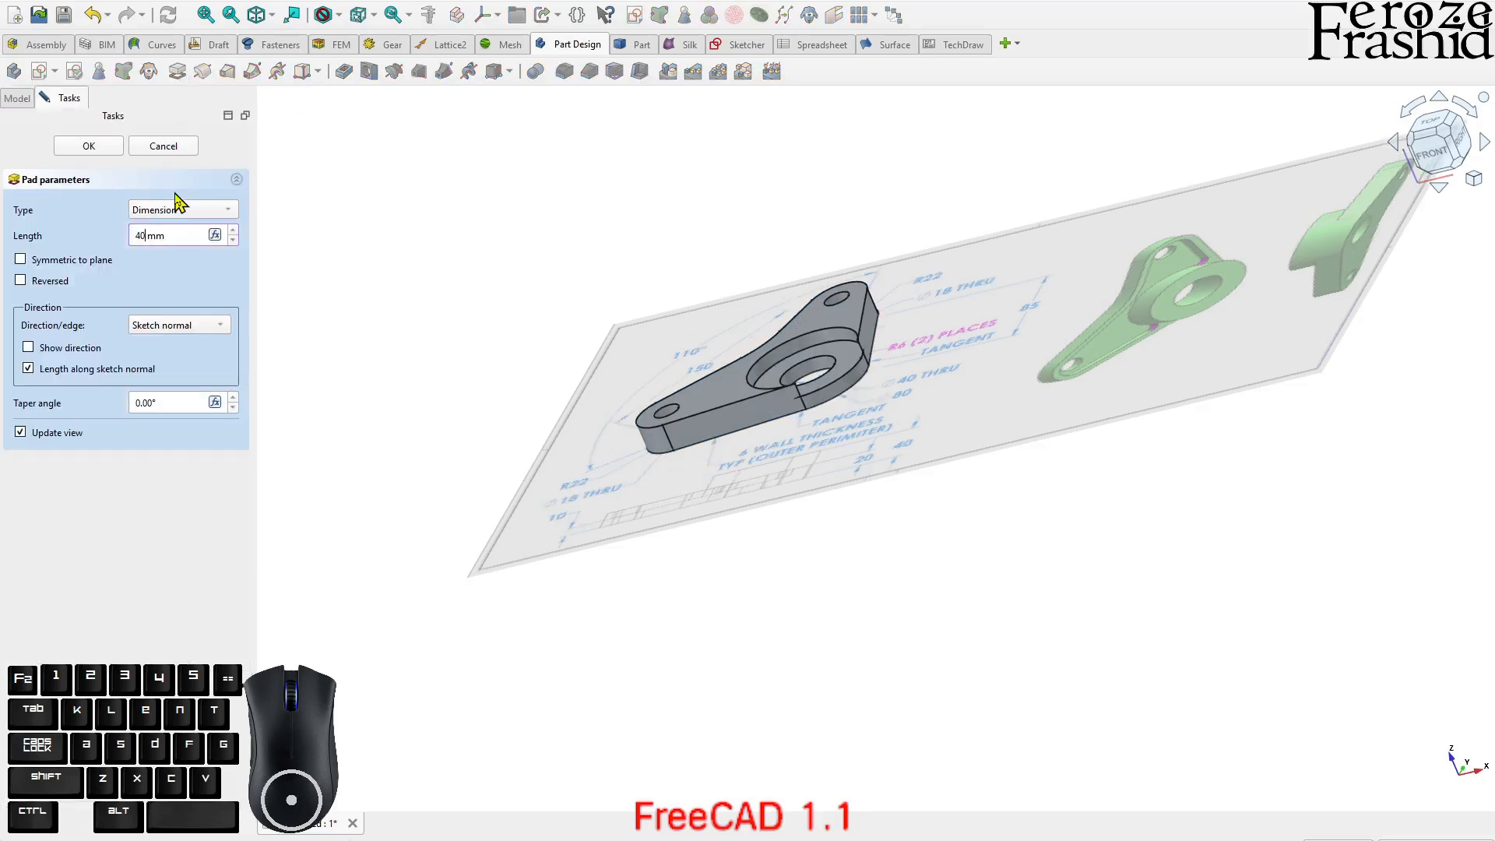
pyautogui.press('Return')
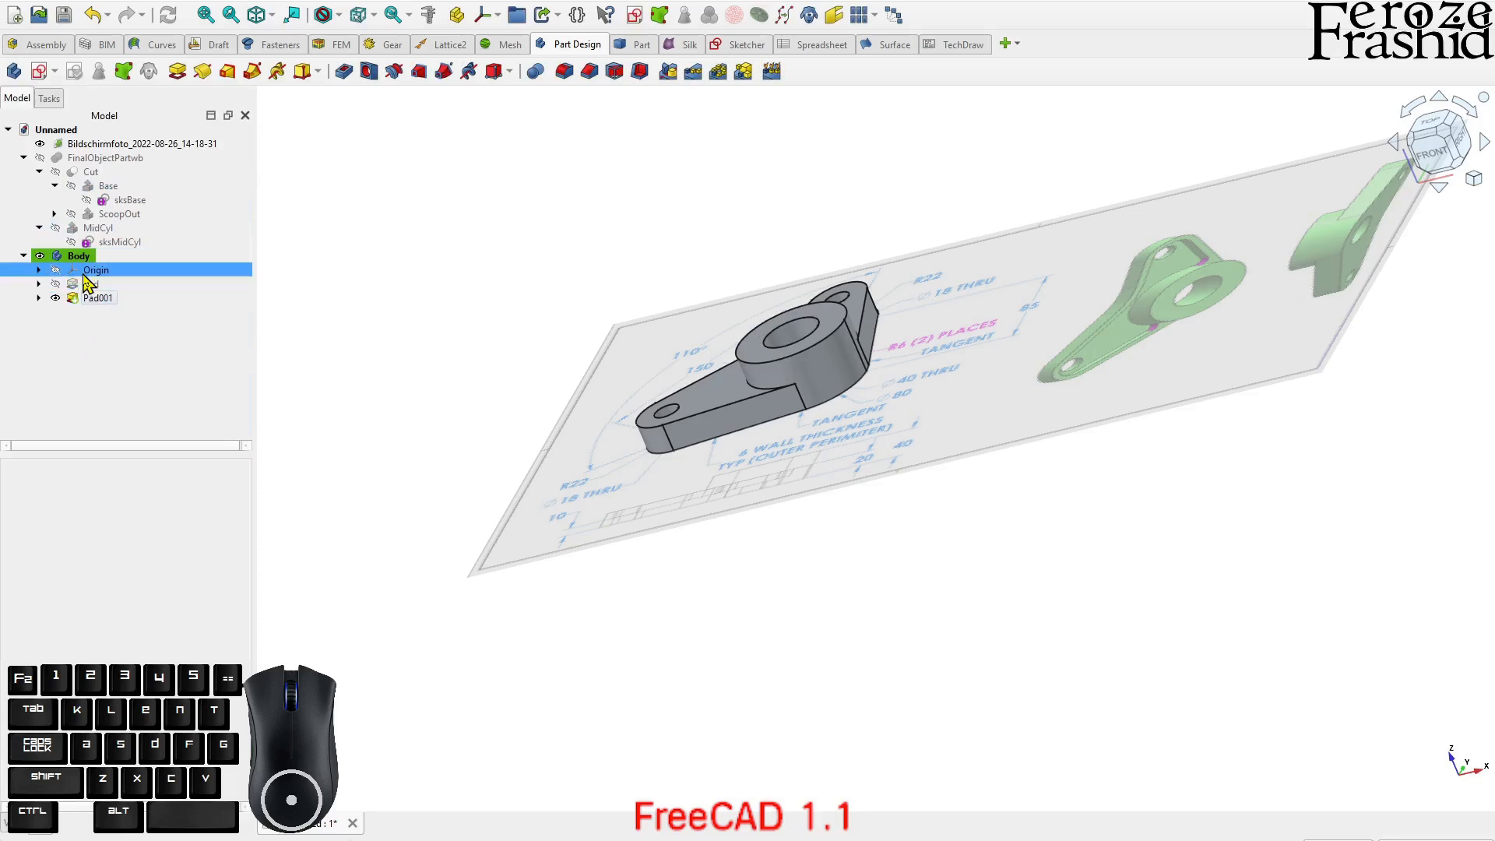
# - Compare the Body's two pads by toggling their visibility, ending with only the base pad shown
pyautogui.moveTo(841, 303); pyautogui.dragTo(996, 339, button='middle')
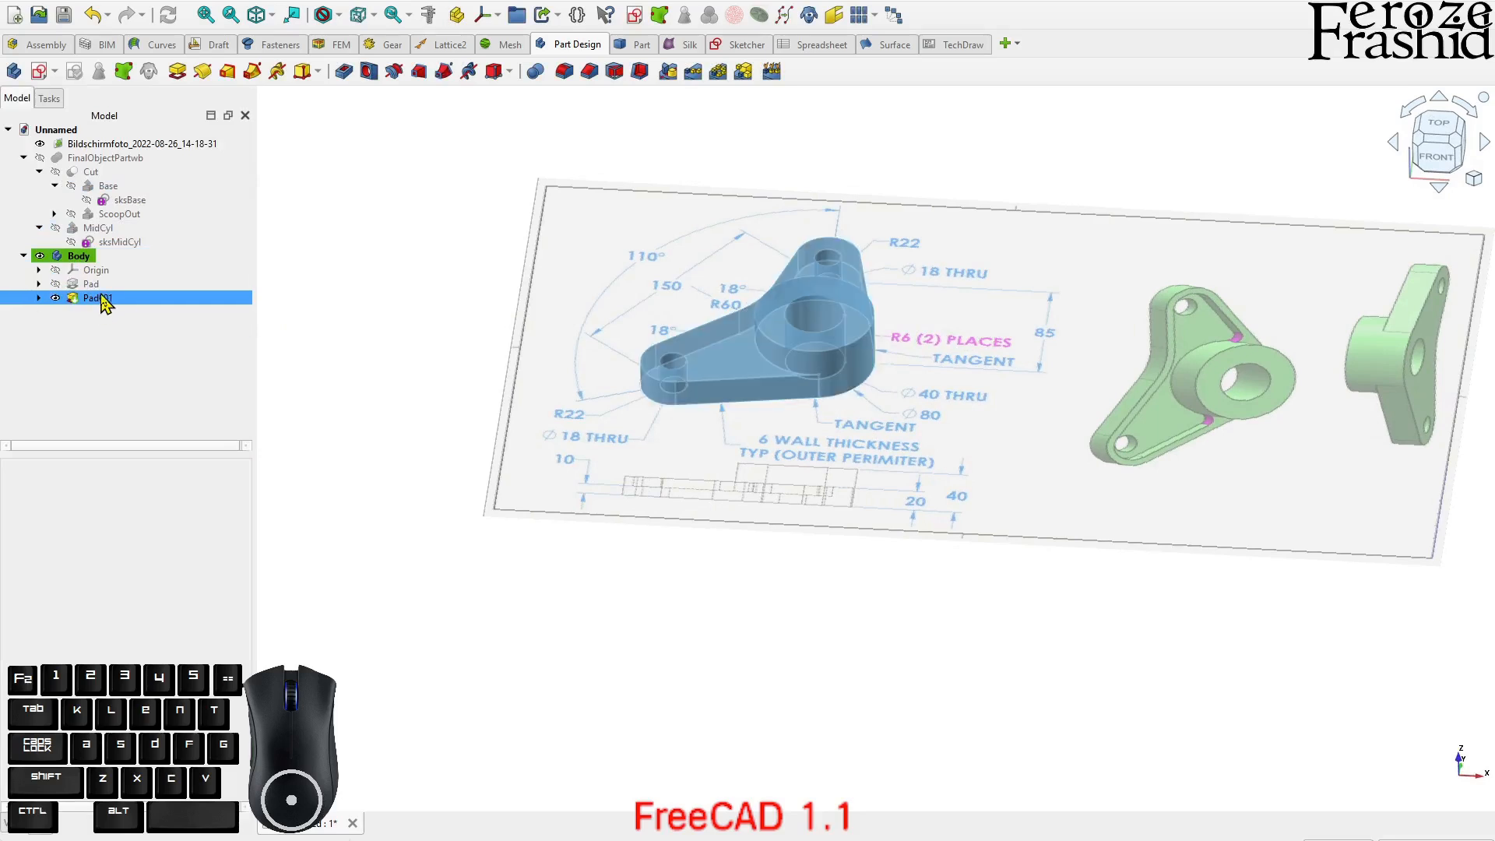
pyautogui.click(104, 298)
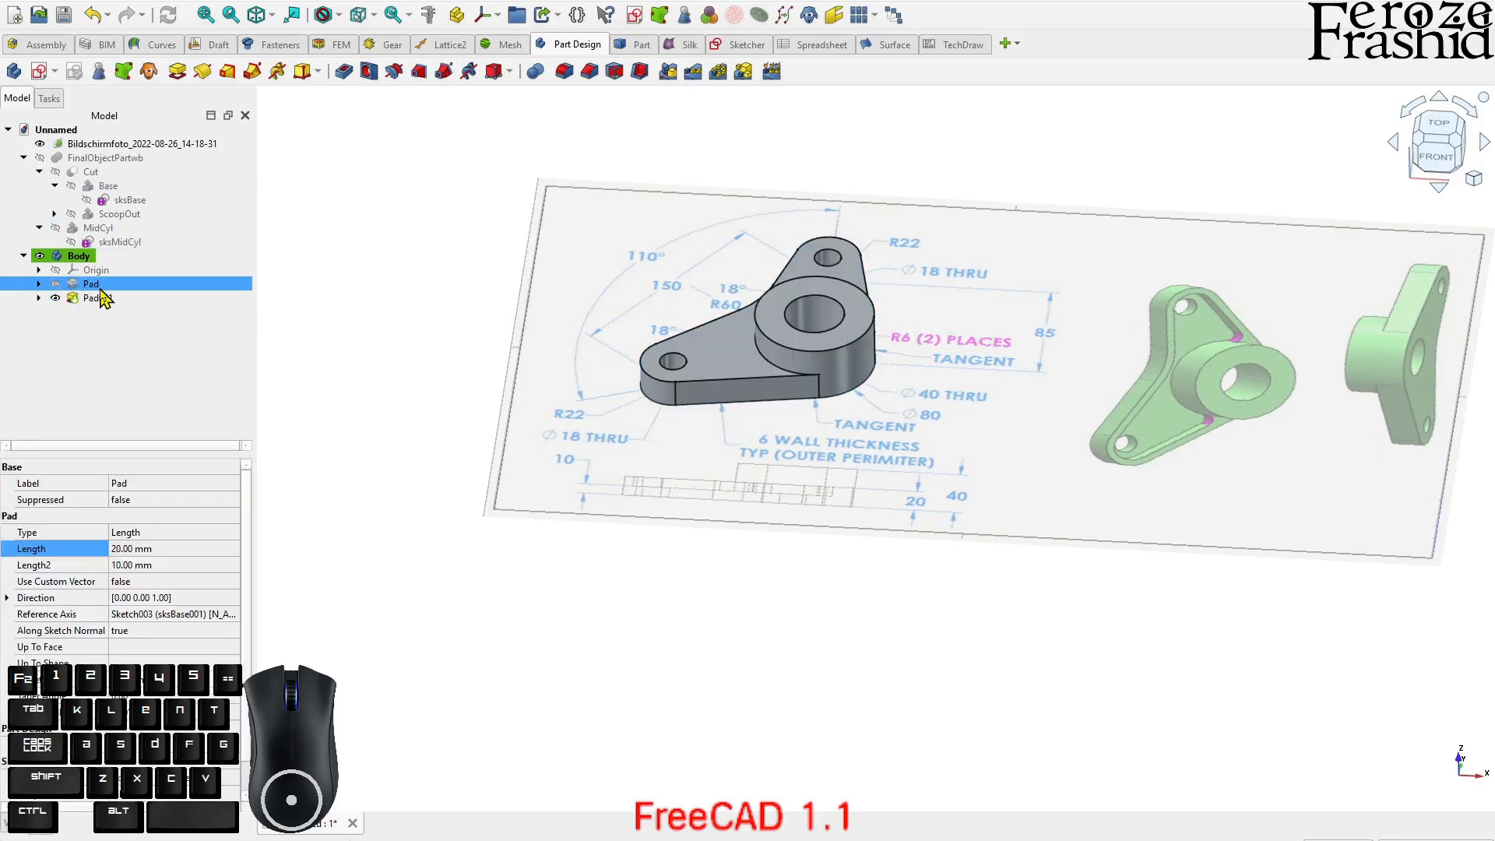
pyautogui.press('space')
pyautogui.press('space')
pyautogui.click(110, 334)
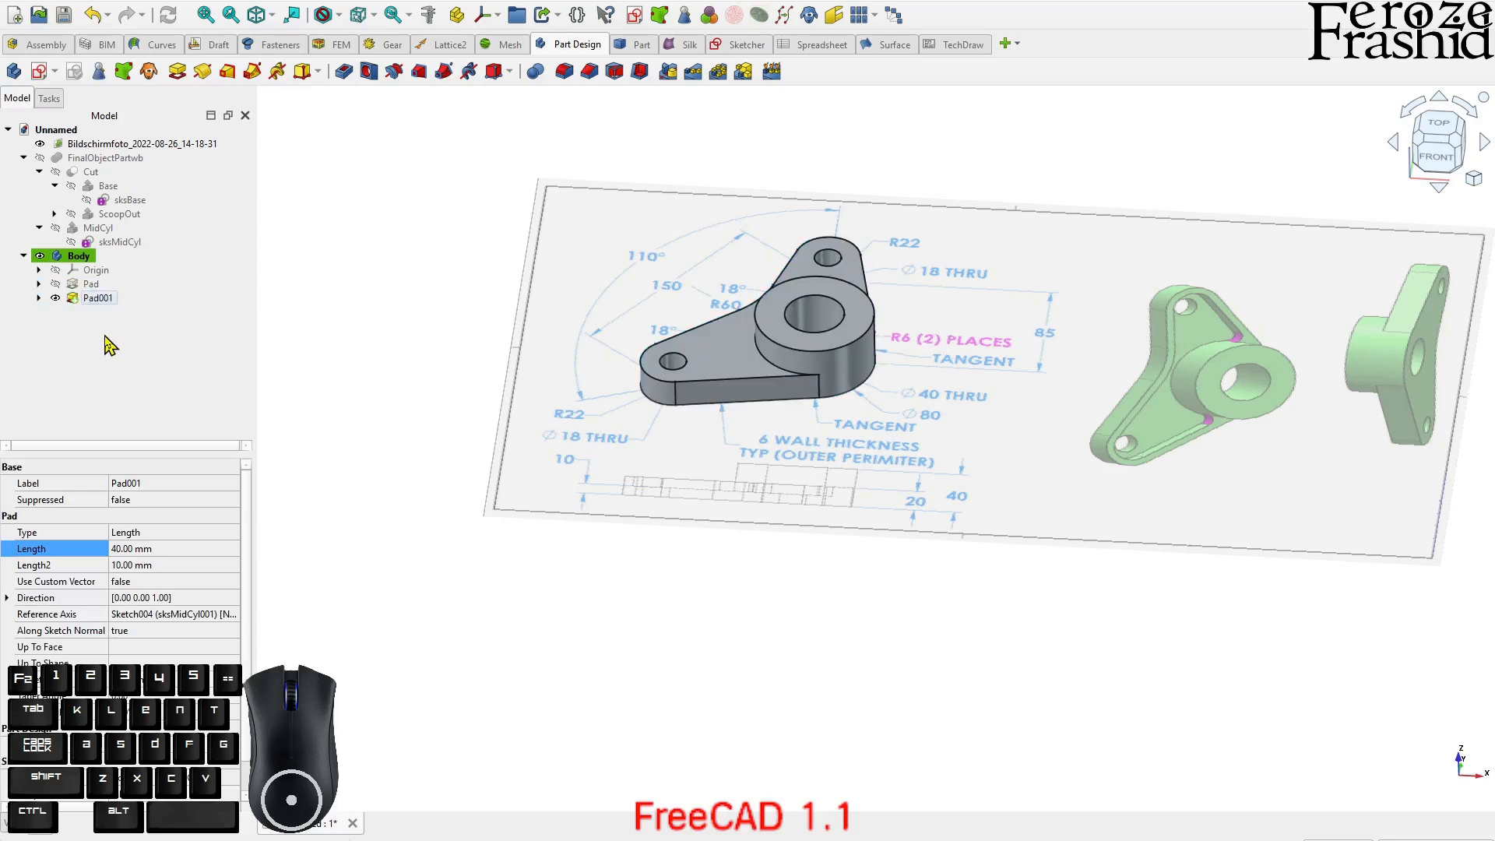
pyautogui.click(95, 287)
pyautogui.press('space')
pyautogui.click(104, 313)
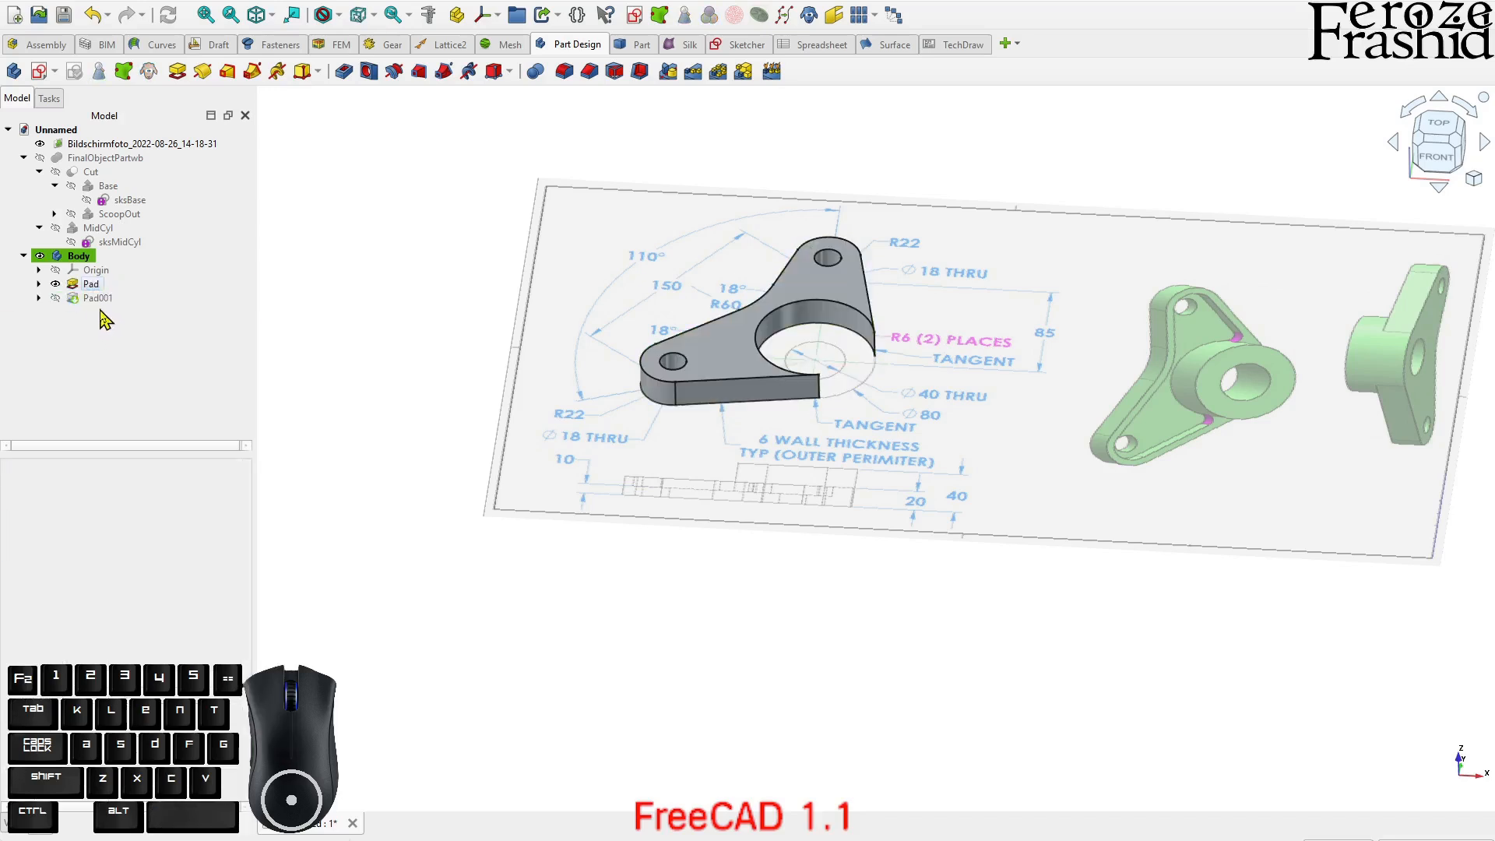
# - Toggle the visibility of the boss pad Pad001 in the Body, ending with it shown
pyautogui.click(96, 300)
pyautogui.press('space')
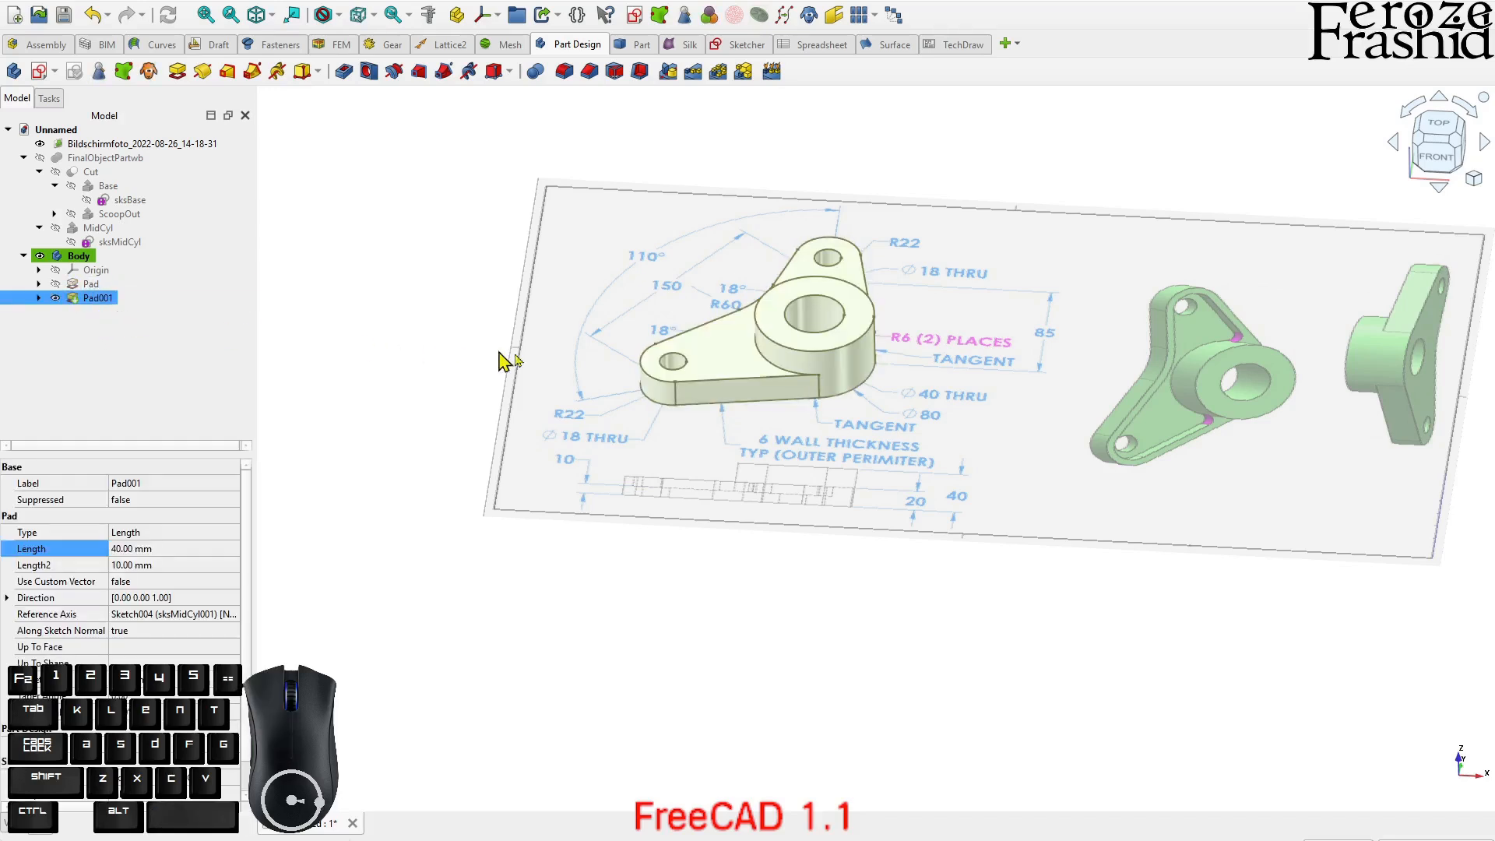
pyautogui.click(123, 334)
pyautogui.click(108, 303)
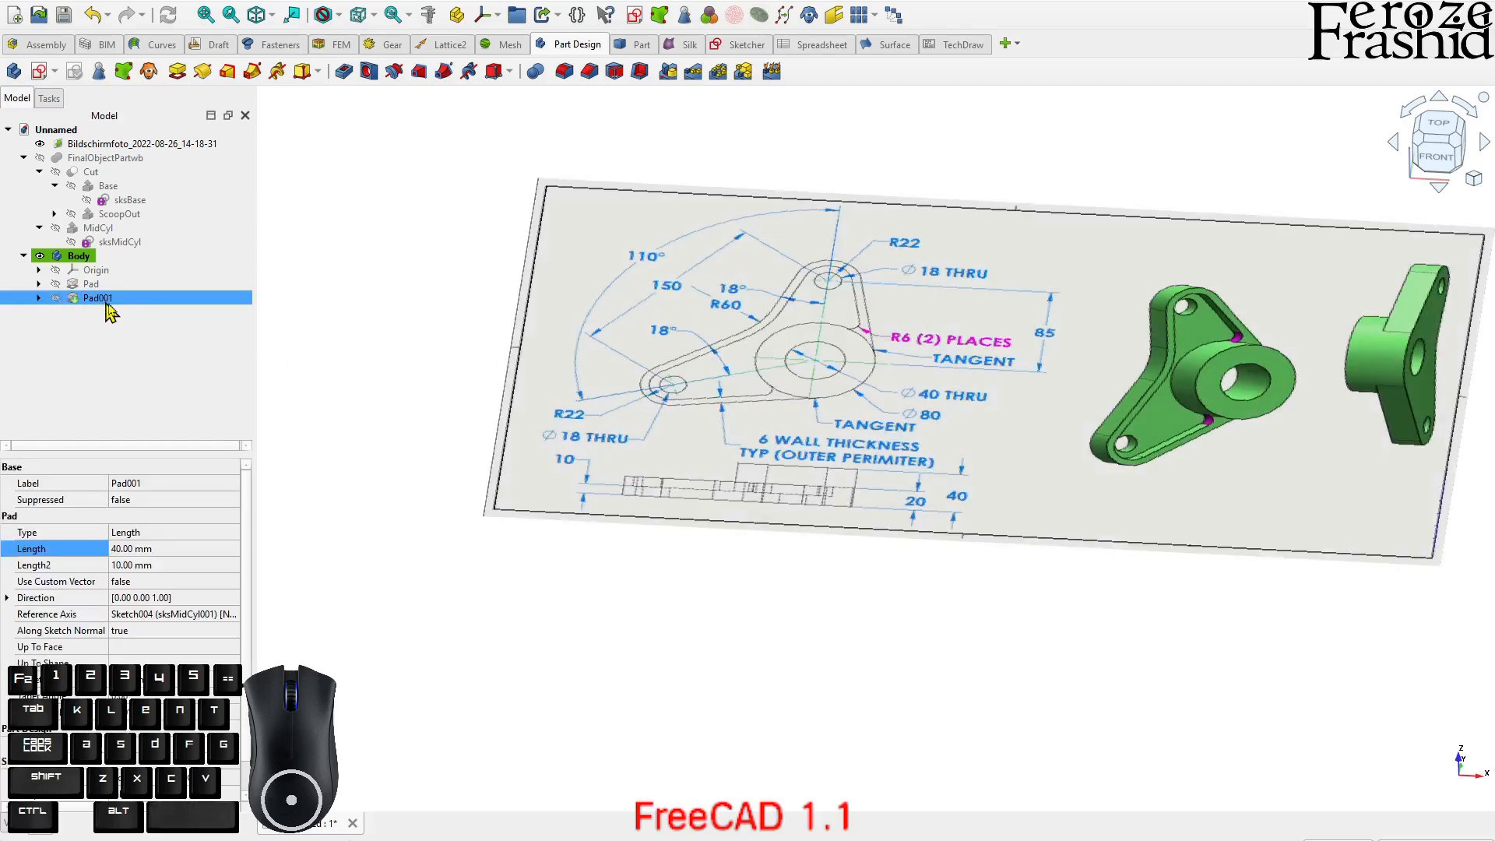
pyautogui.click(152, 322)
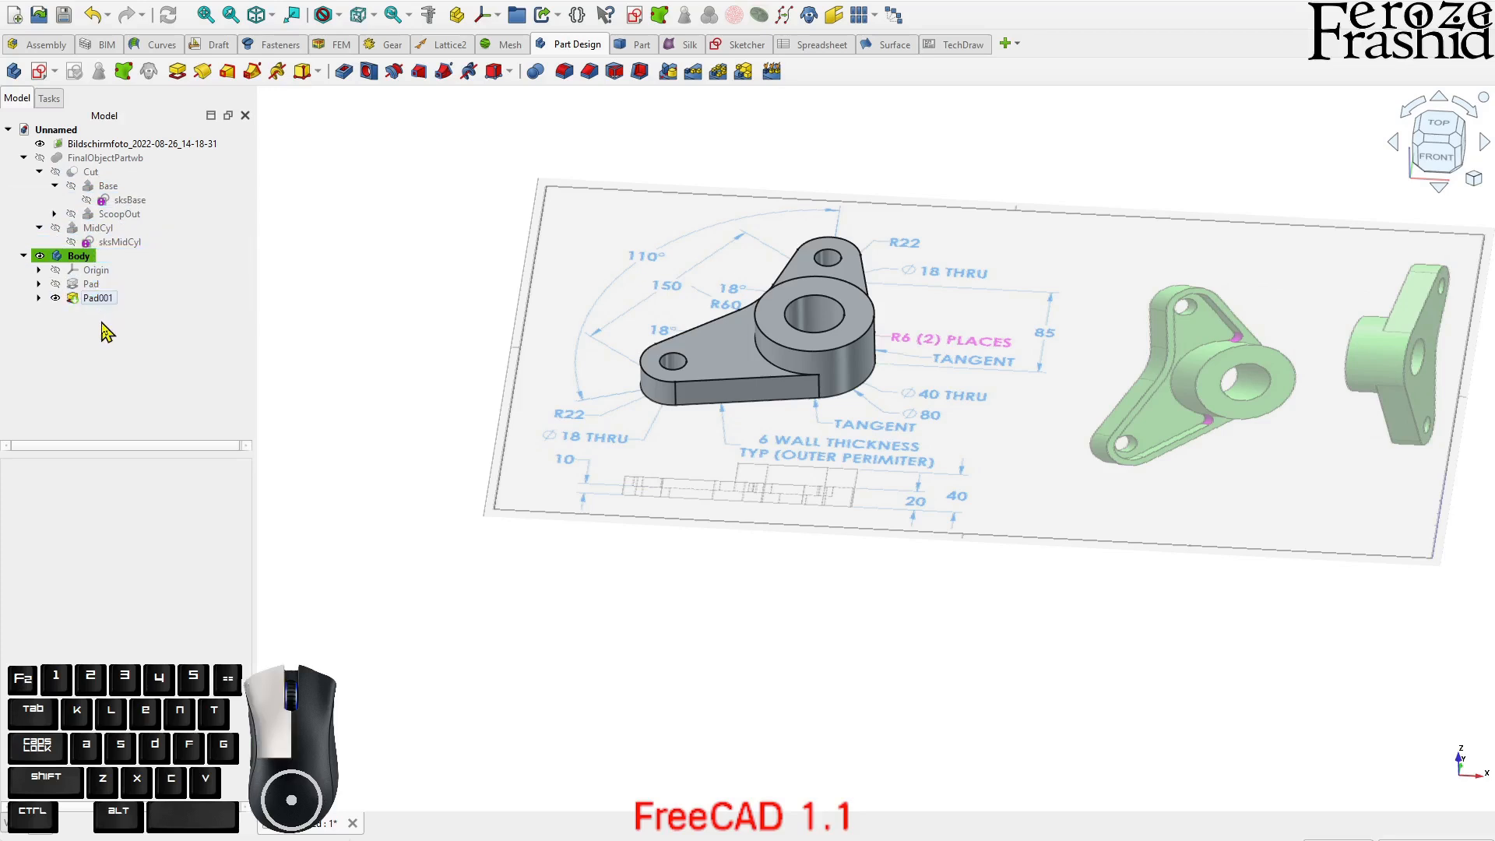
# - Examine the combined solid by highlighting Pad001 in the Body and the outer cylindrical face of the boss
pyautogui.doubleClick(19, 255)
pyautogui.doubleClick(21, 256)
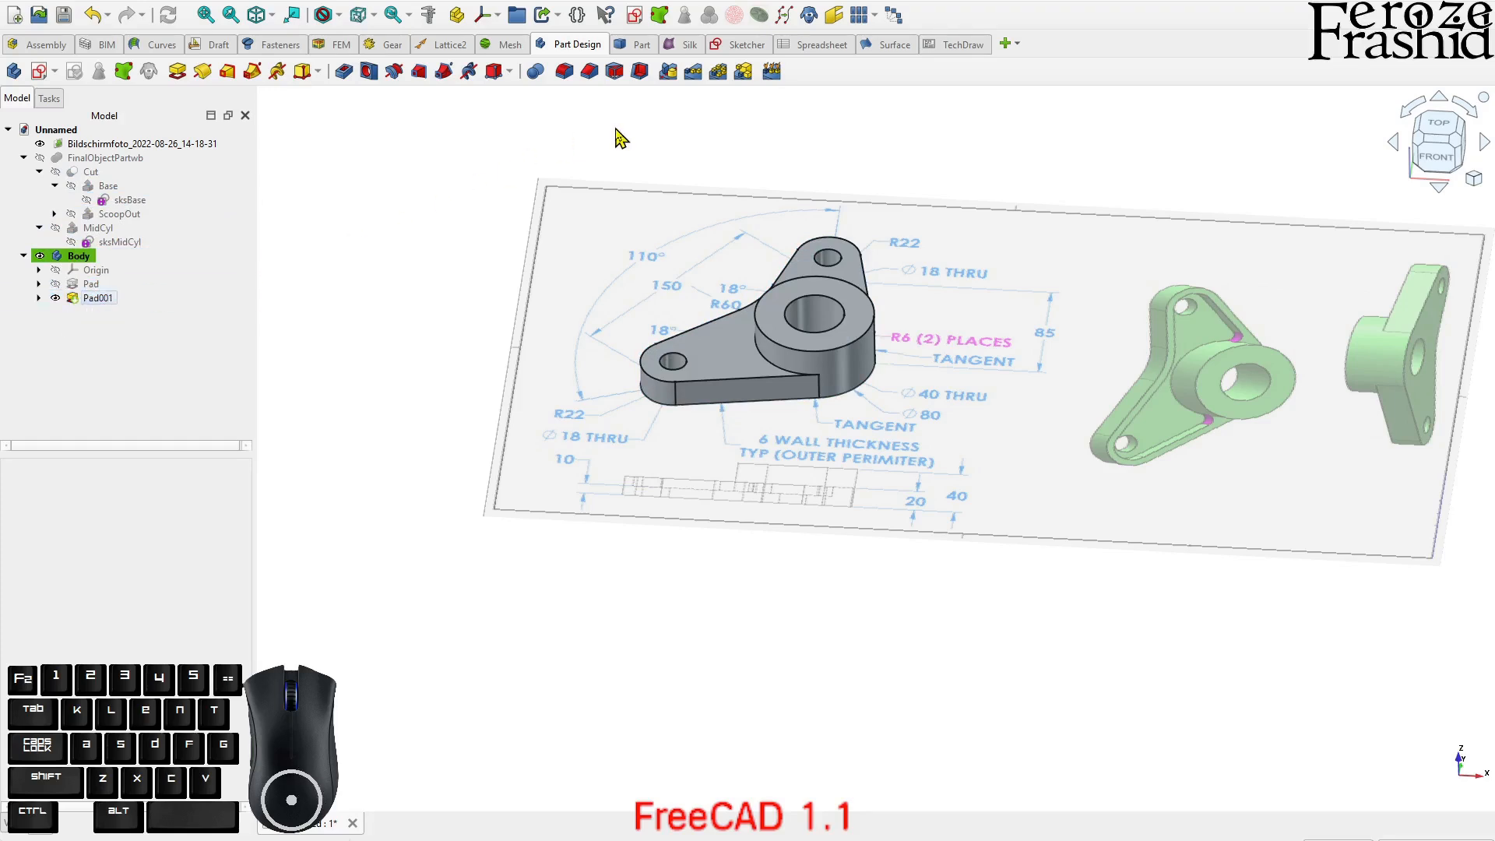
pyautogui.click(130, 272)
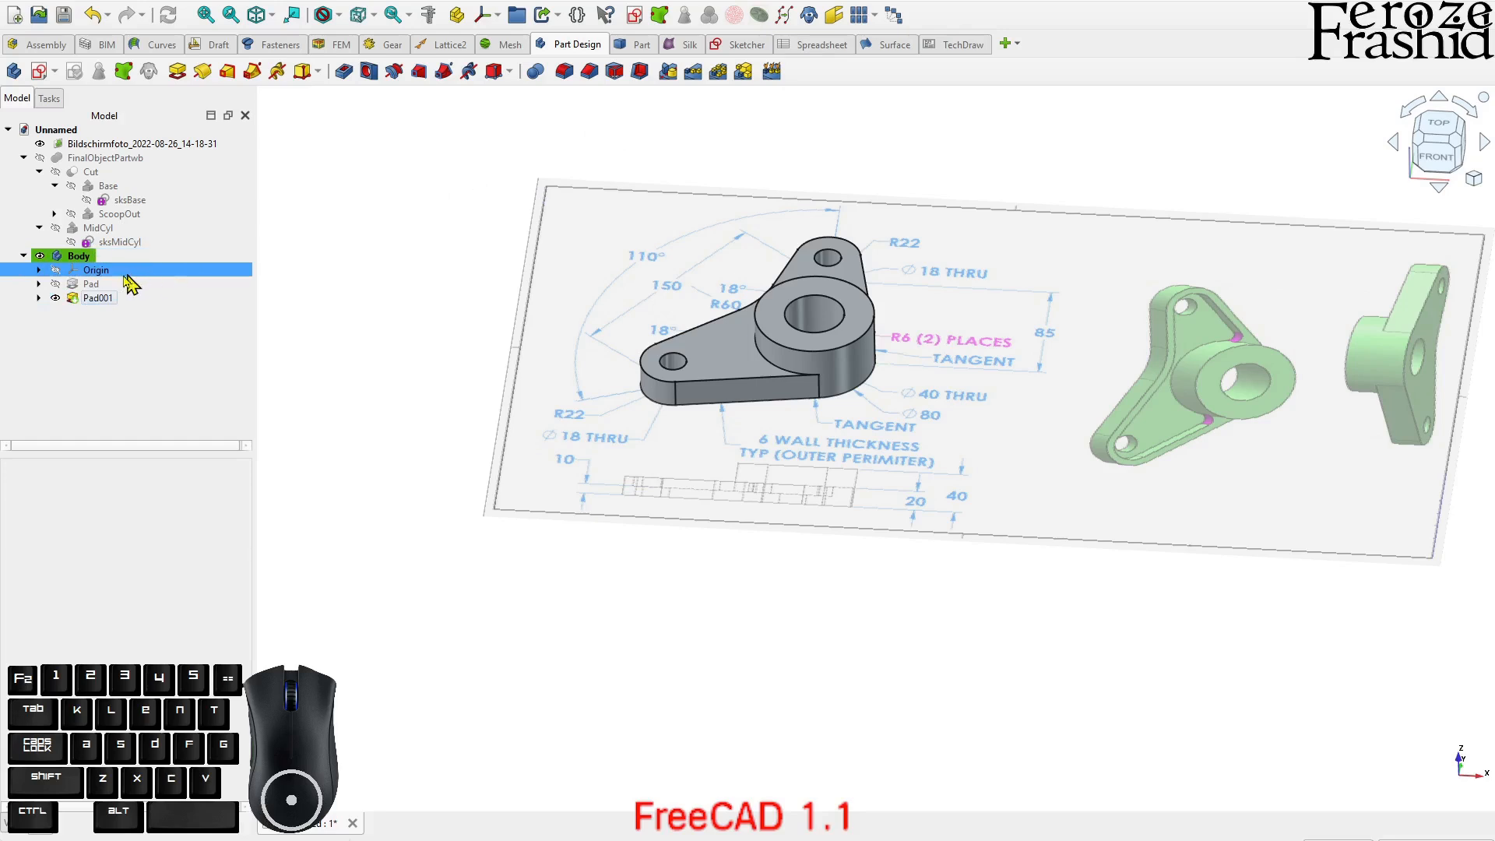
pyautogui.click(116, 362)
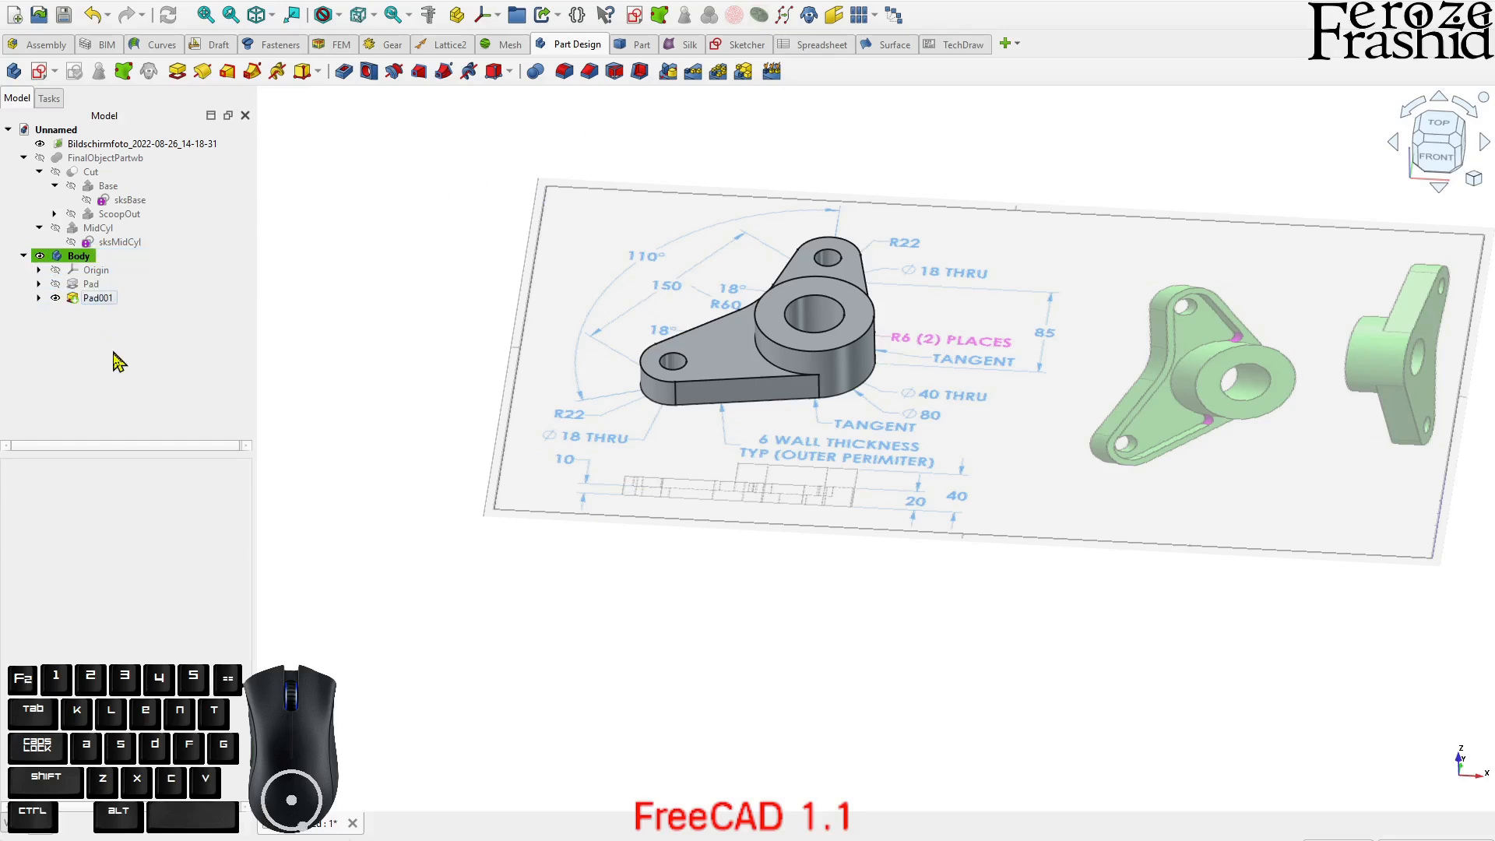
pyautogui.click(99, 300)
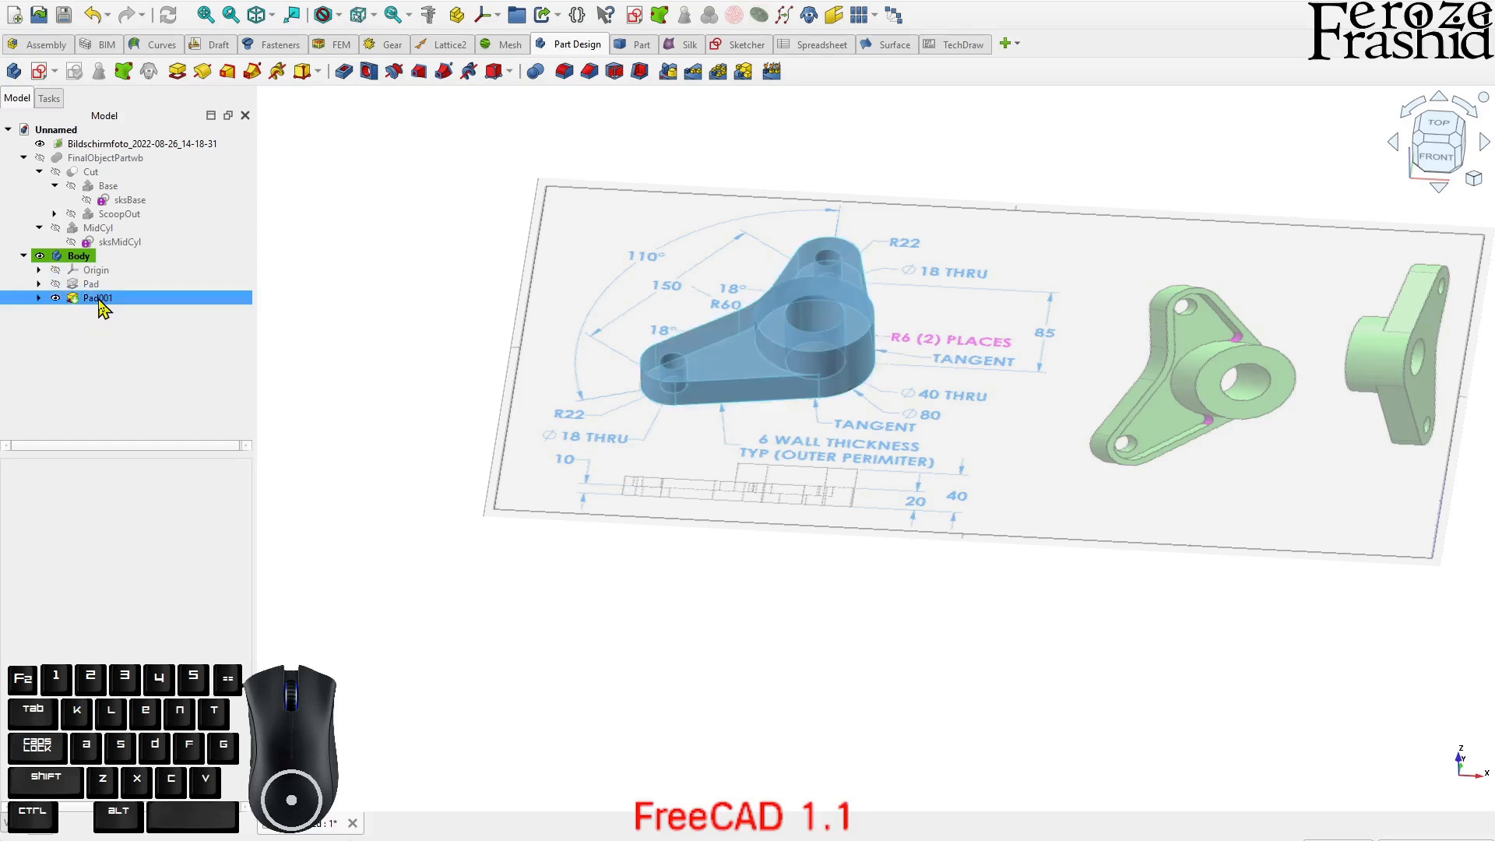
pyautogui.click(92, 367)
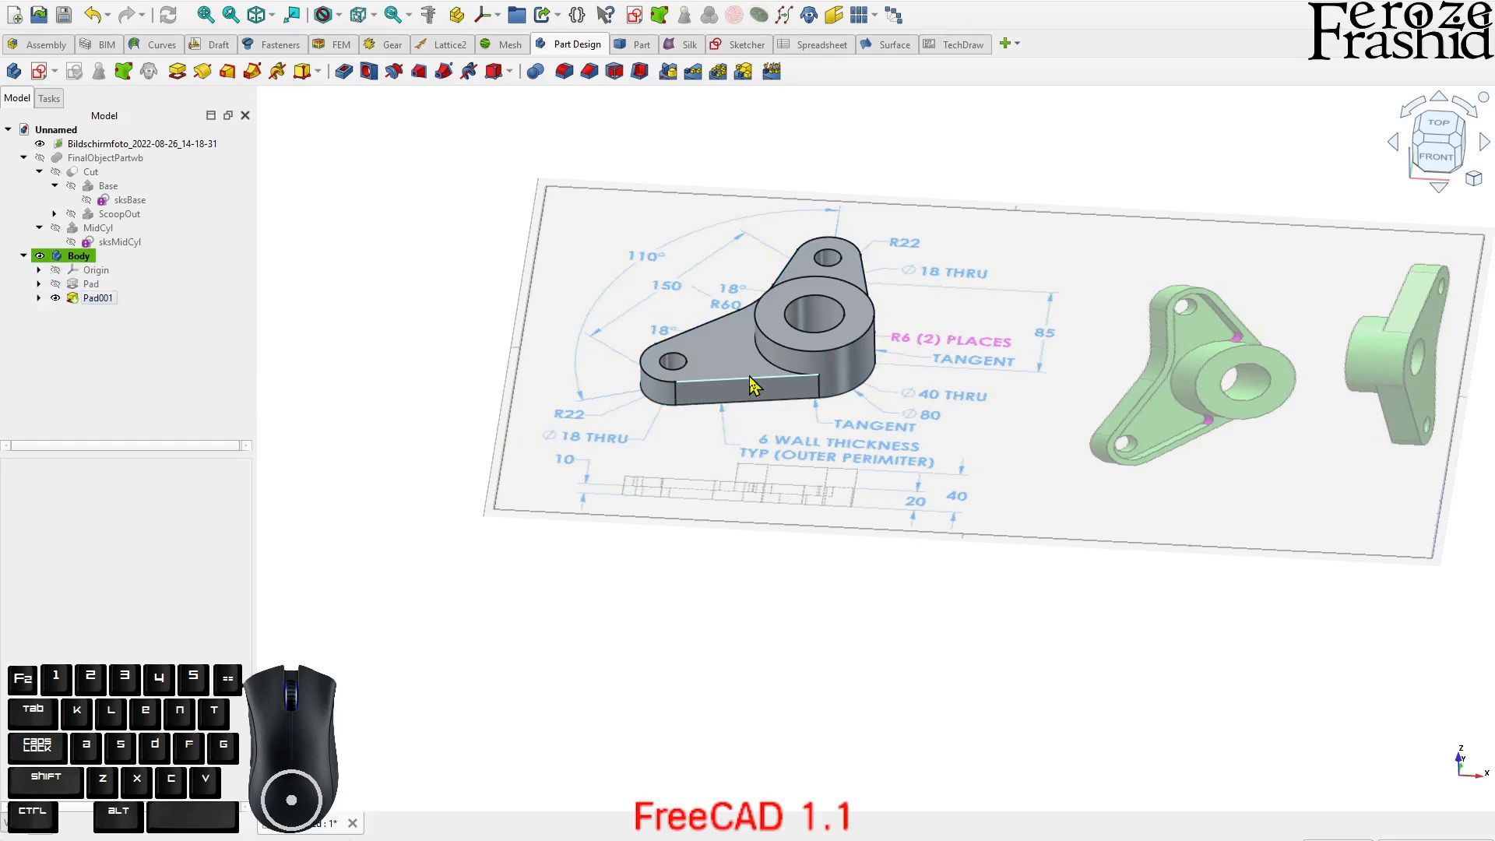
pyautogui.click(808, 362)
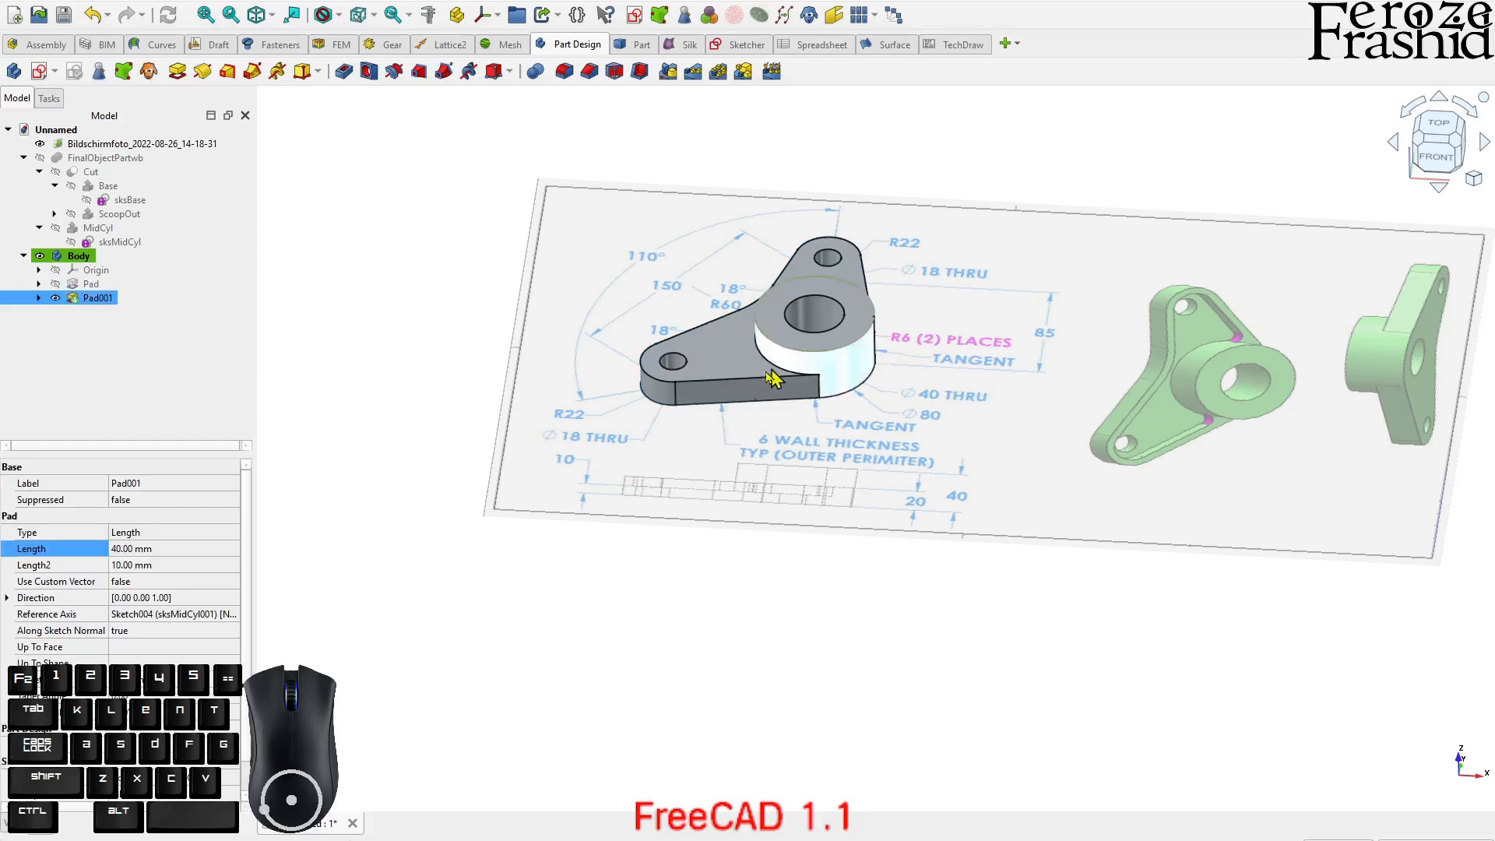
pyautogui.click(145, 371)
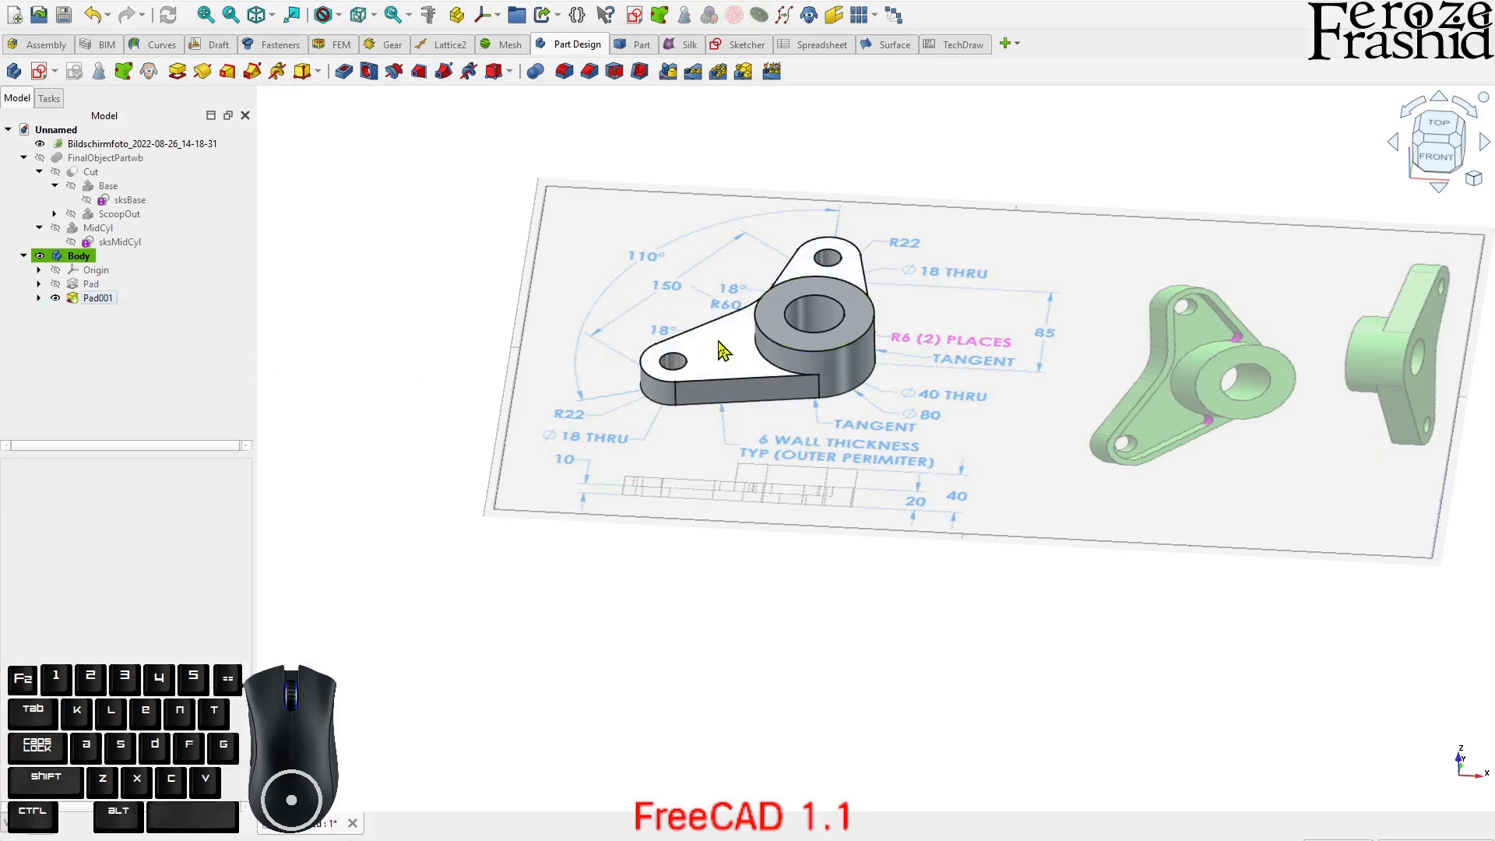
# - Copy Sketch002 from ScoopOut without its sksBase dependency and paste a duplicate into the document
pyautogui.click(54, 214)
pyautogui.click(138, 229)
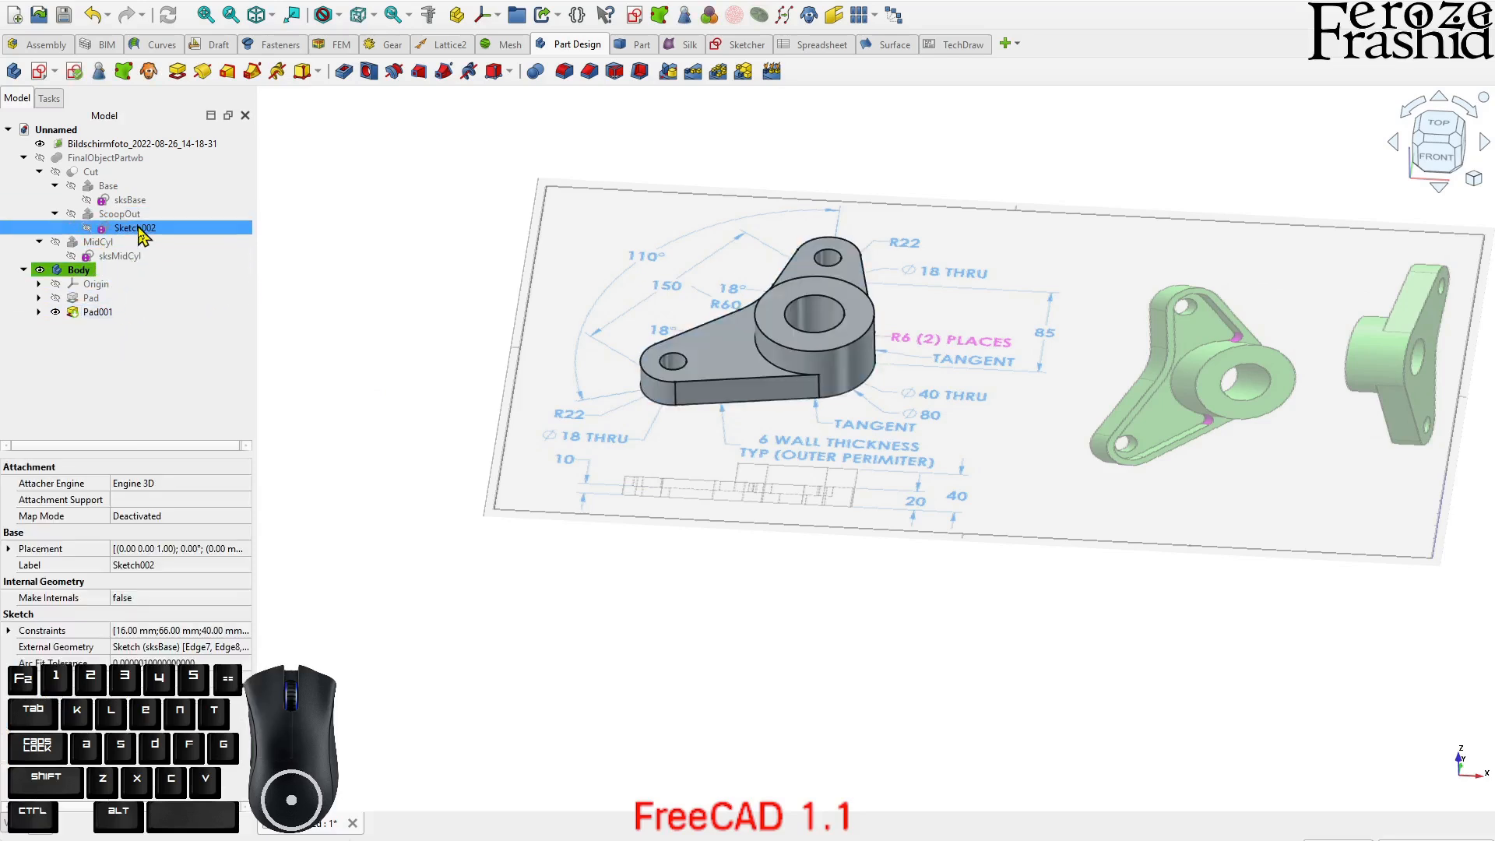
pyautogui.hotkey('ctrl', 'c')
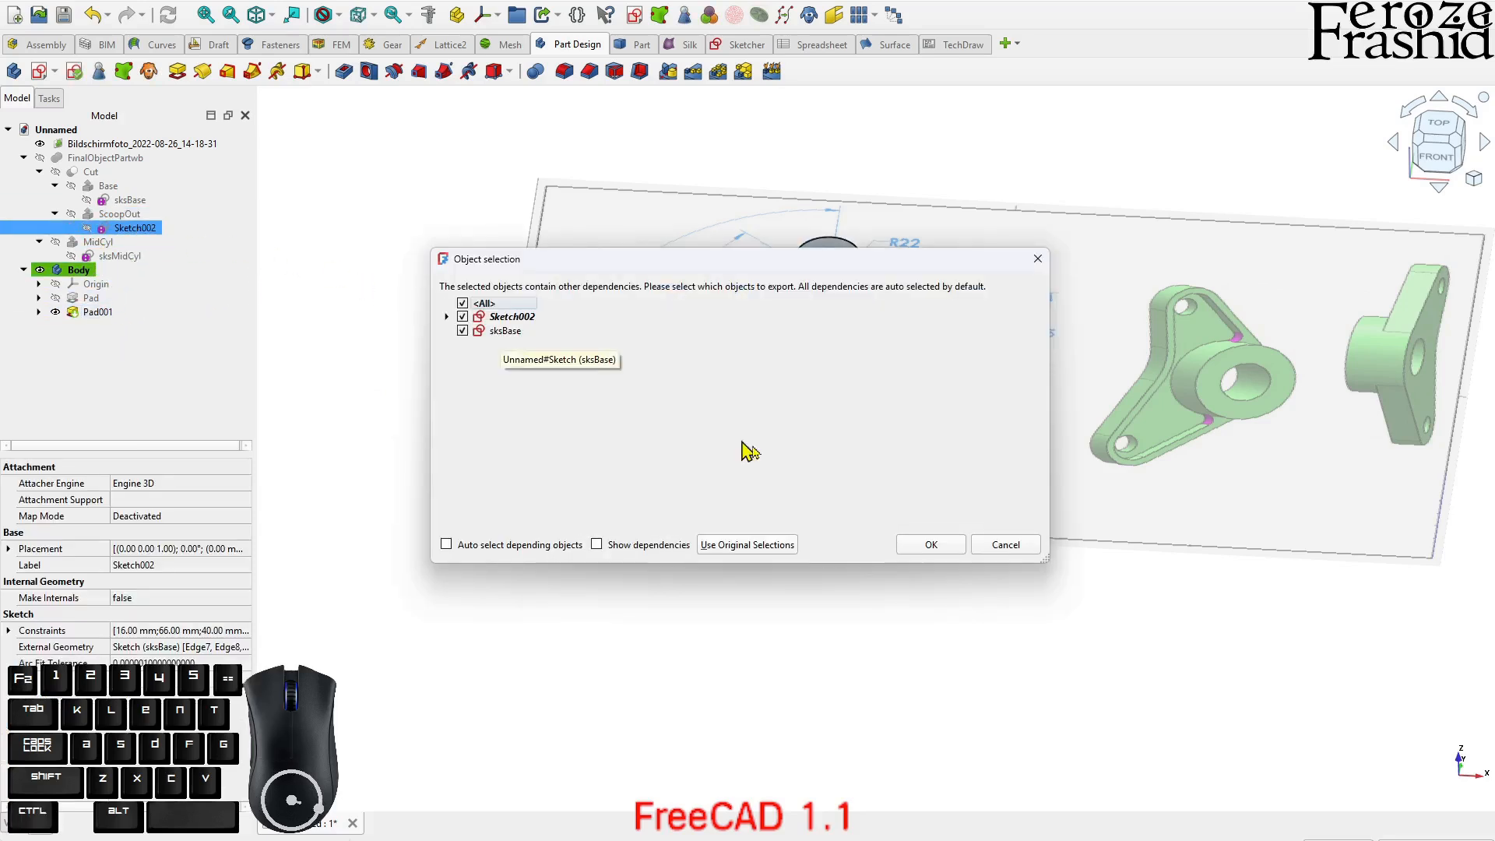
pyautogui.click(500, 333)
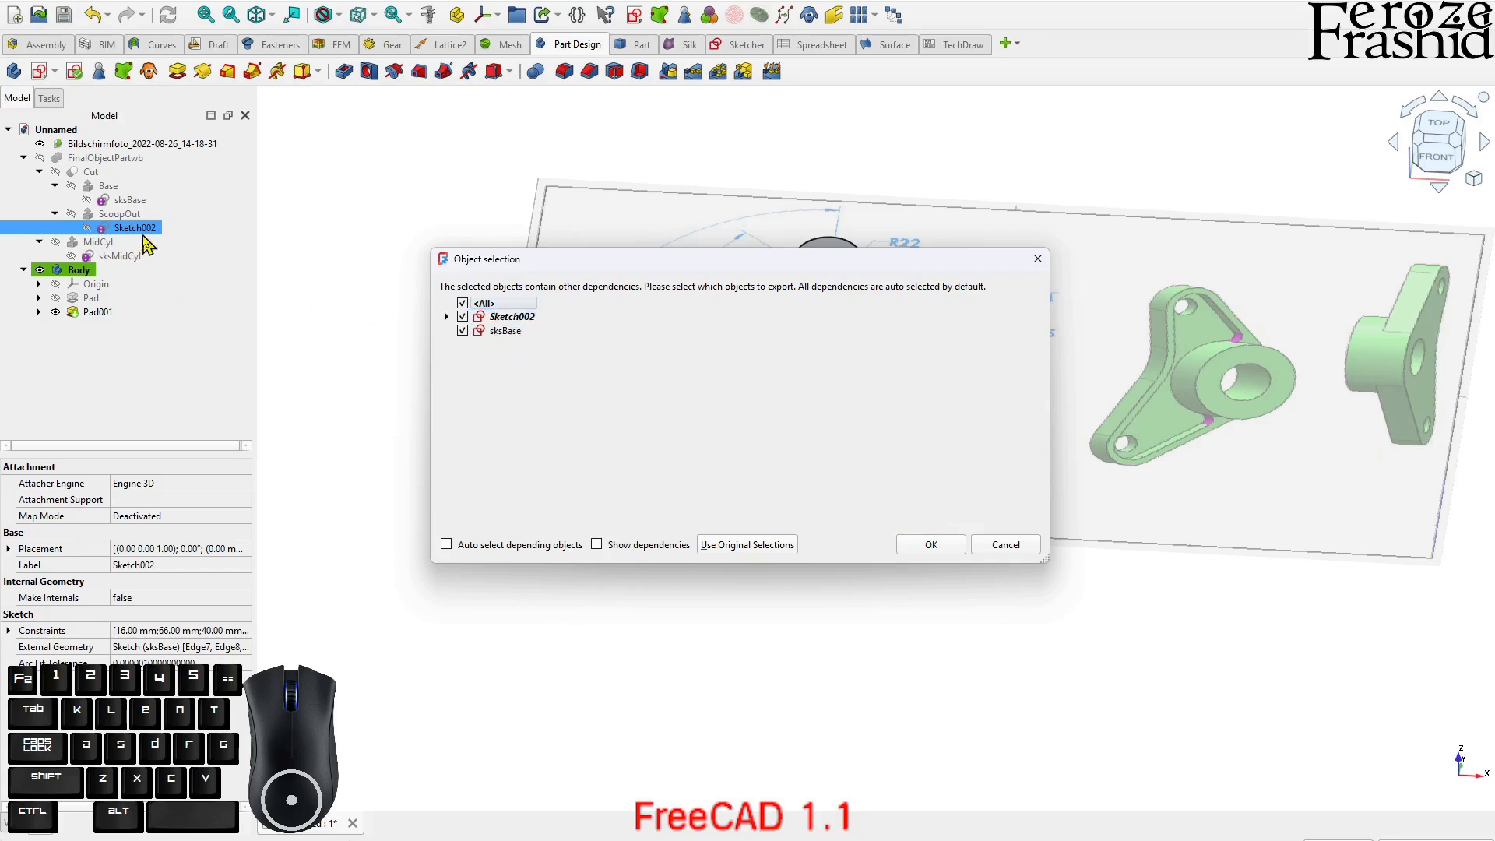
pyautogui.click(530, 318)
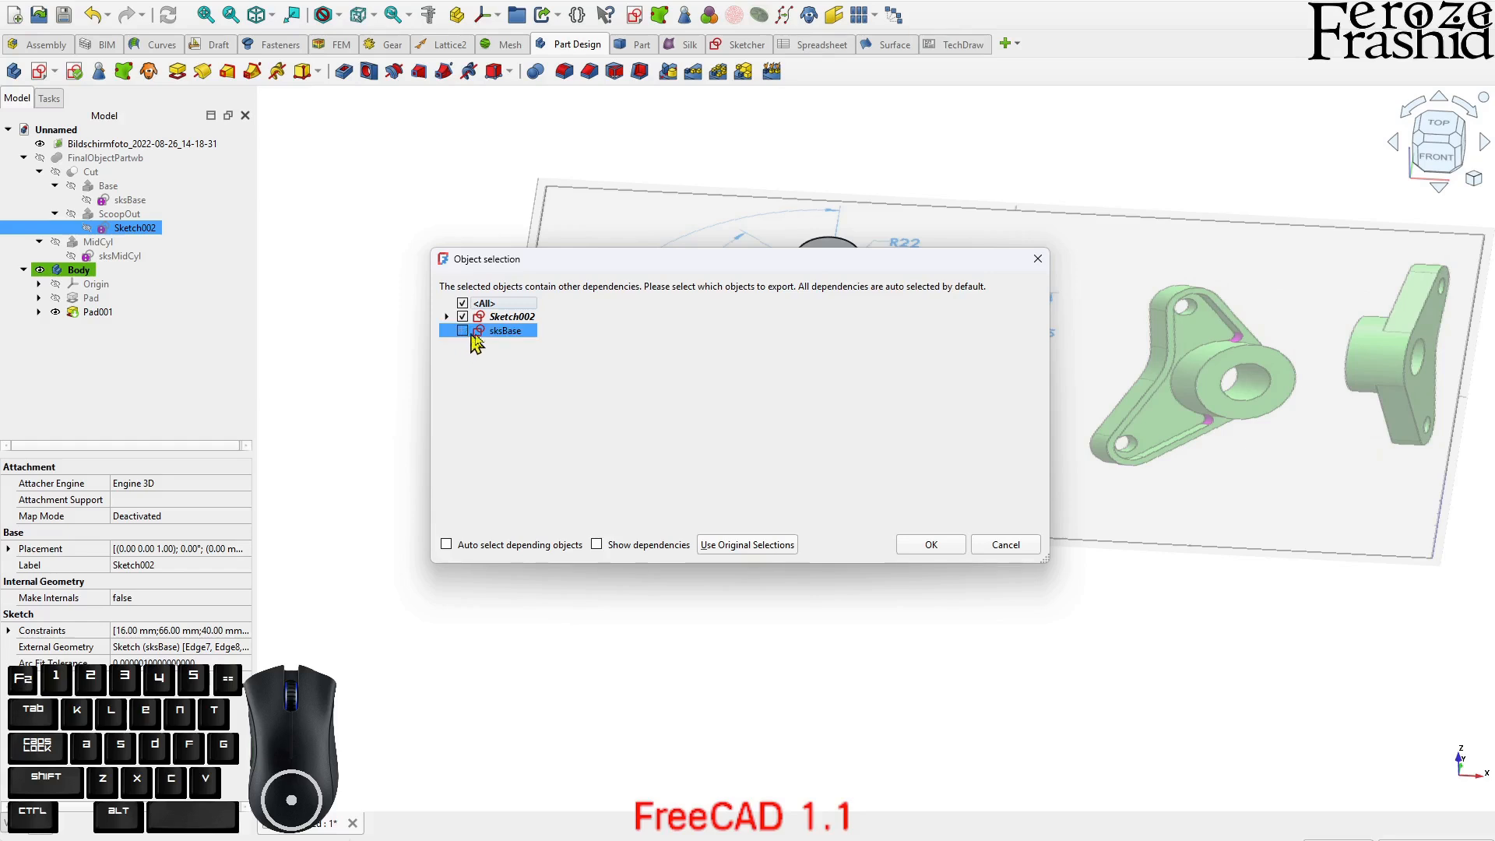
pyautogui.click(907, 544)
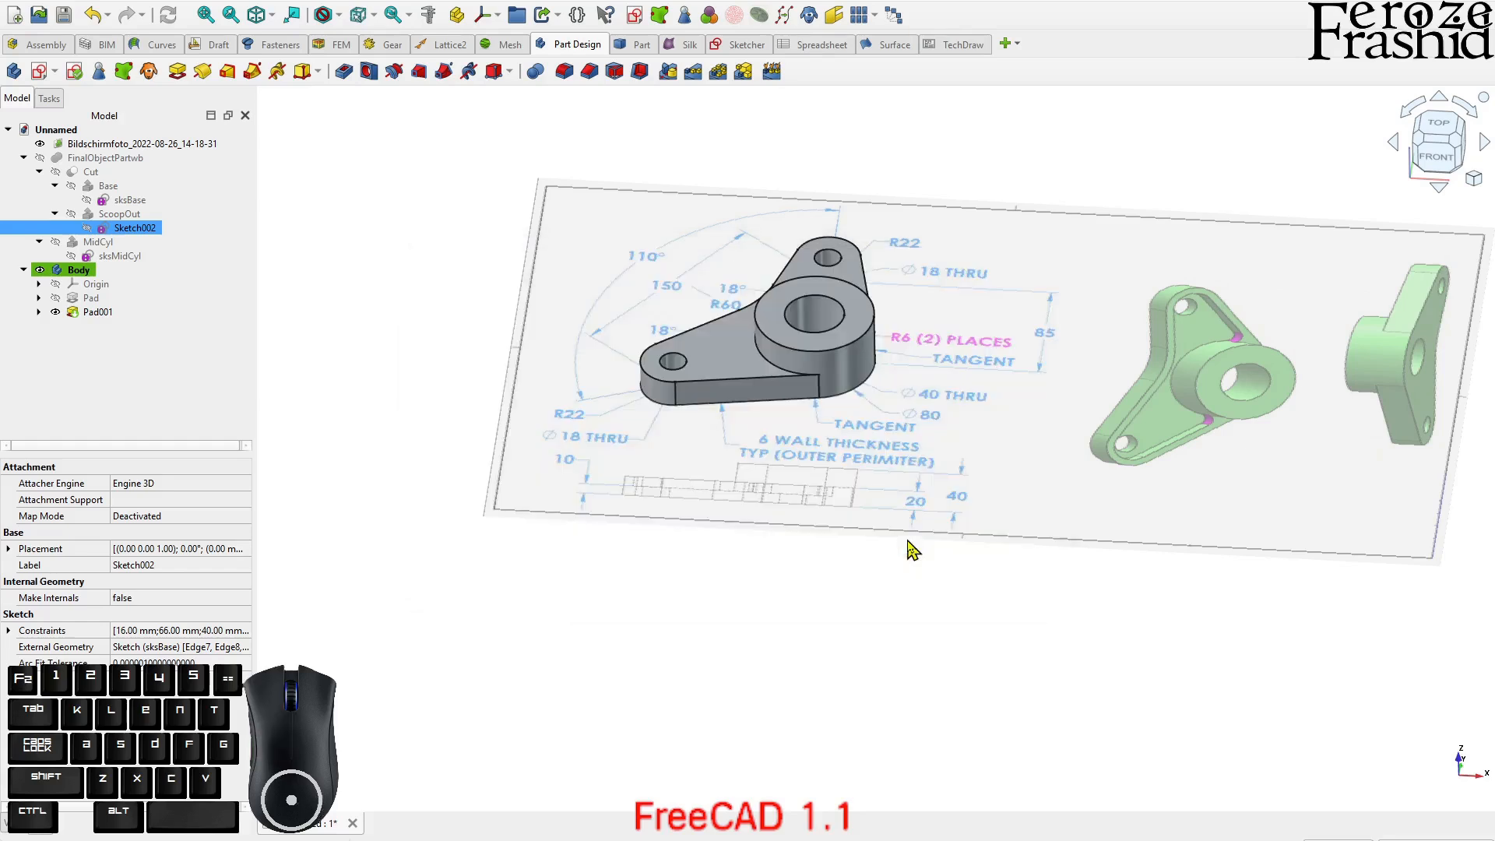
pyautogui.click(104, 352)
pyautogui.hotkey('ctrl', 'v')
pyautogui.click(106, 331)
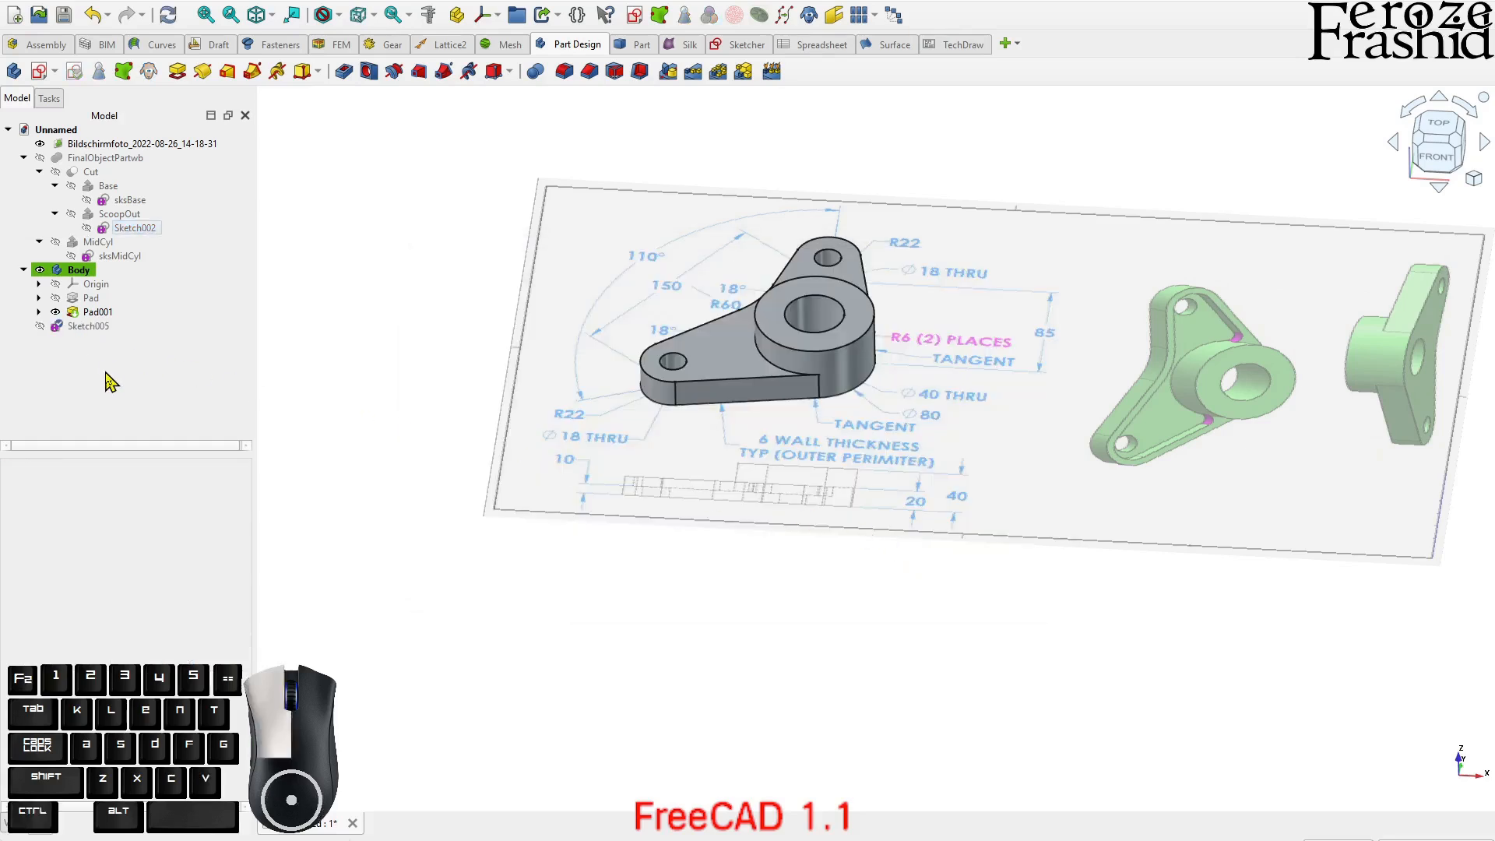
# - Move the pasted copy of the ScoopOut sketch into the Body and make it visible
pyautogui.moveTo(98, 333); pyautogui.dragTo(89, 280)
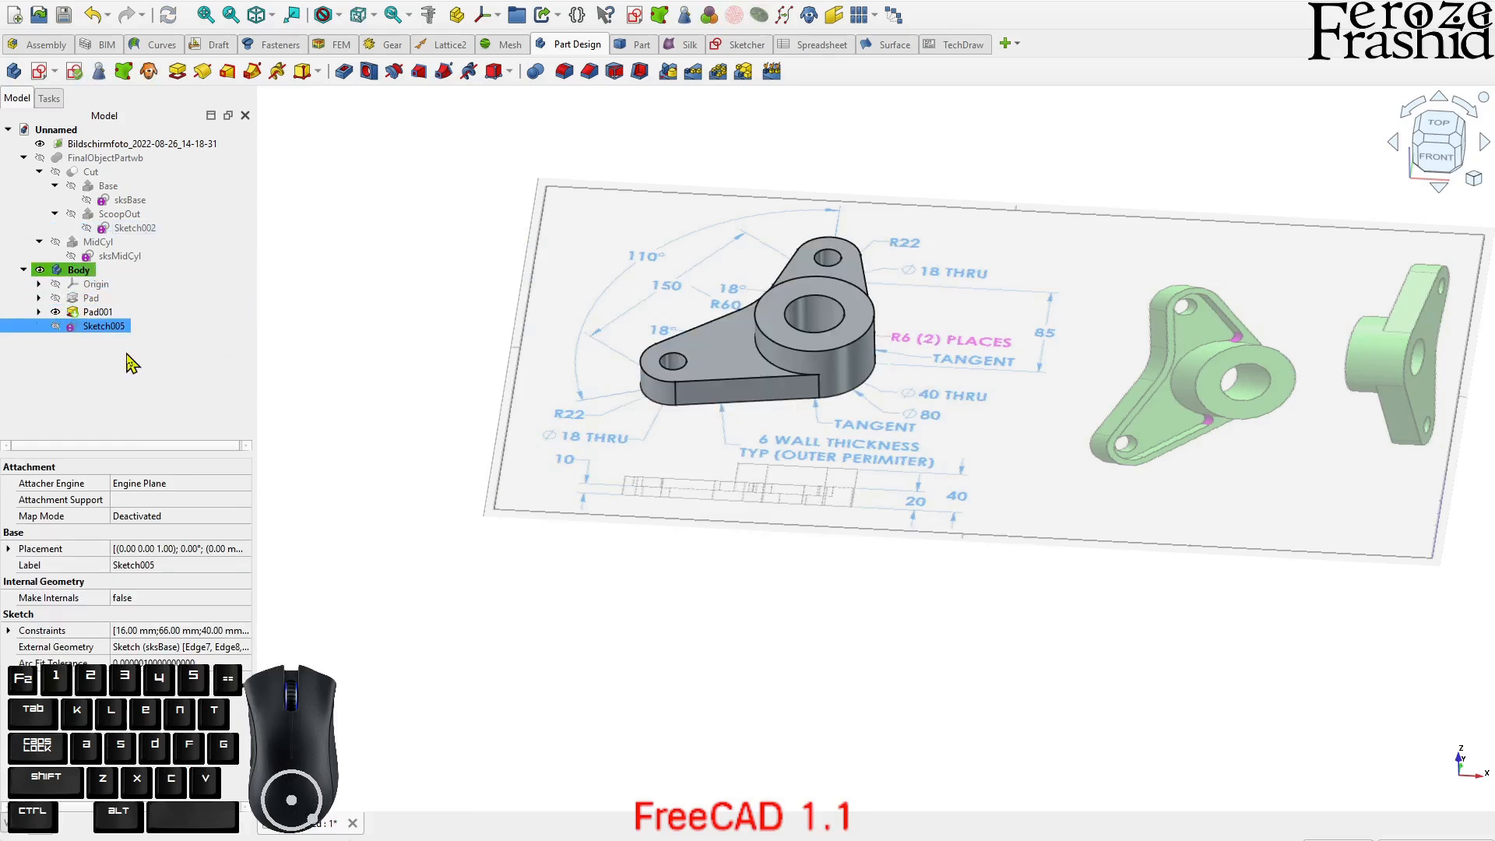
pyautogui.click(54, 327)
pyautogui.moveTo(1006, 518)
pyautogui.mouseDown(button='middle')
pyautogui.moveTo(1003, 462)
pyautogui.moveTo(993, 535)
pyautogui.mouseUp(button='middle')
pyautogui.scroll(8, 766, 360)
pyautogui.scroll(-3, 747, 369)
pyautogui.click(124, 333)
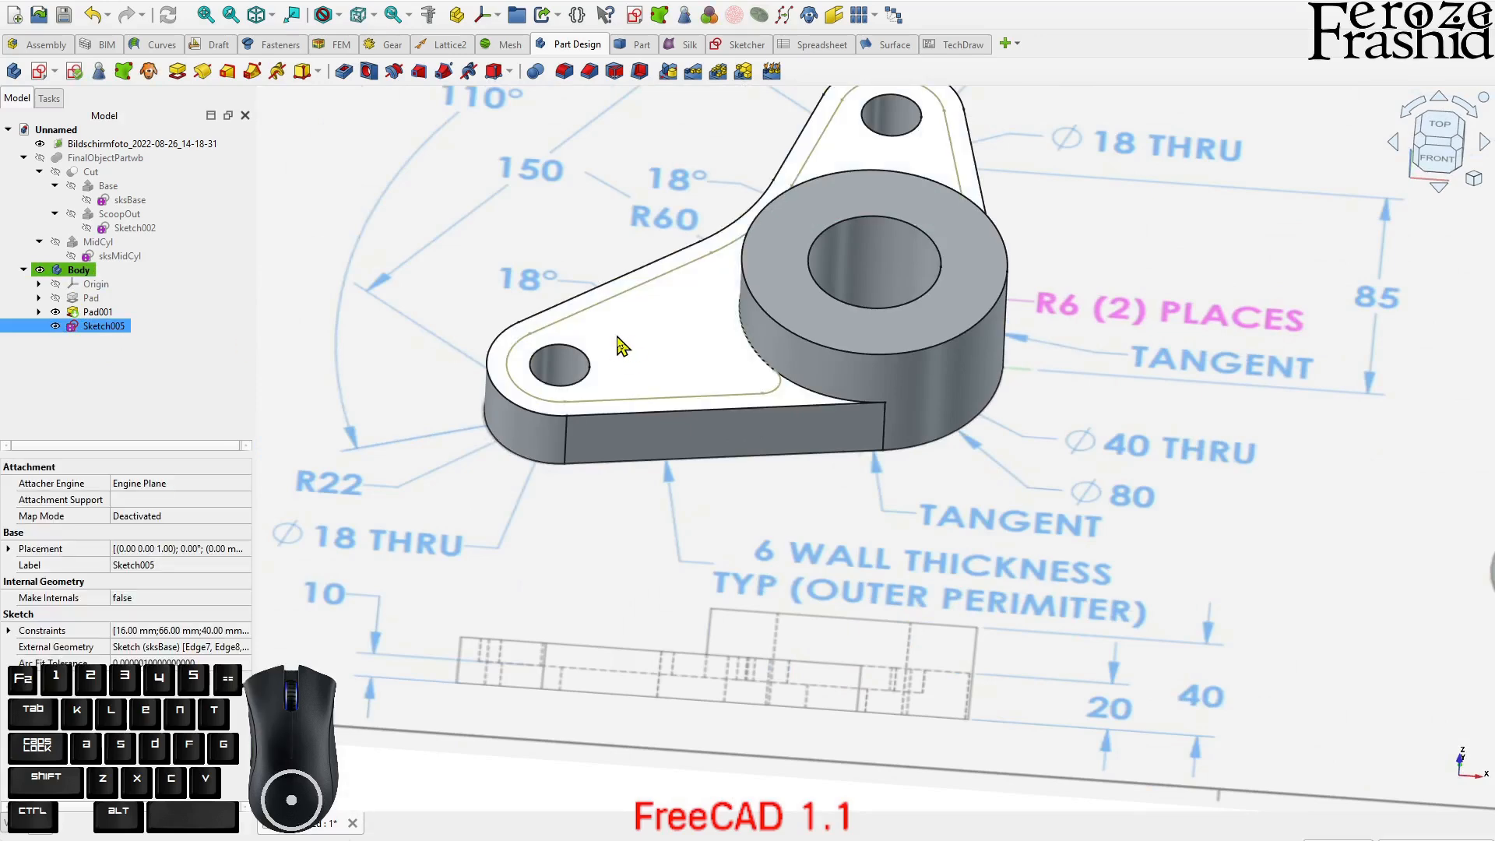
pyautogui.scroll(-5, 642, 368)
pyautogui.click(662, 629)
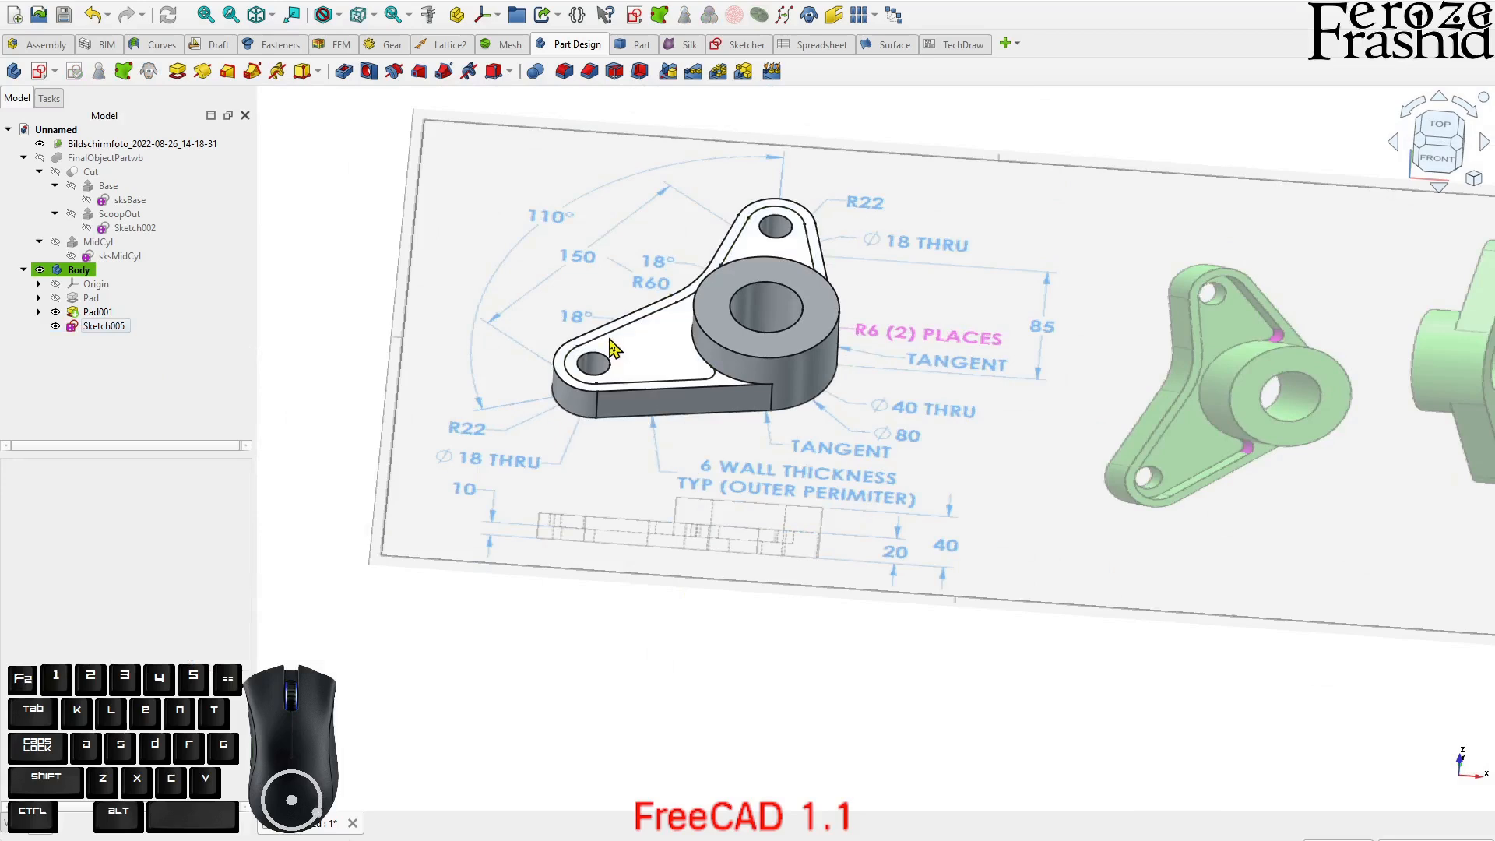
# - Create a trial sketch on the upper face of the arms with a circle between the lower arm's hole and the boss
pyautogui.click(629, 354)
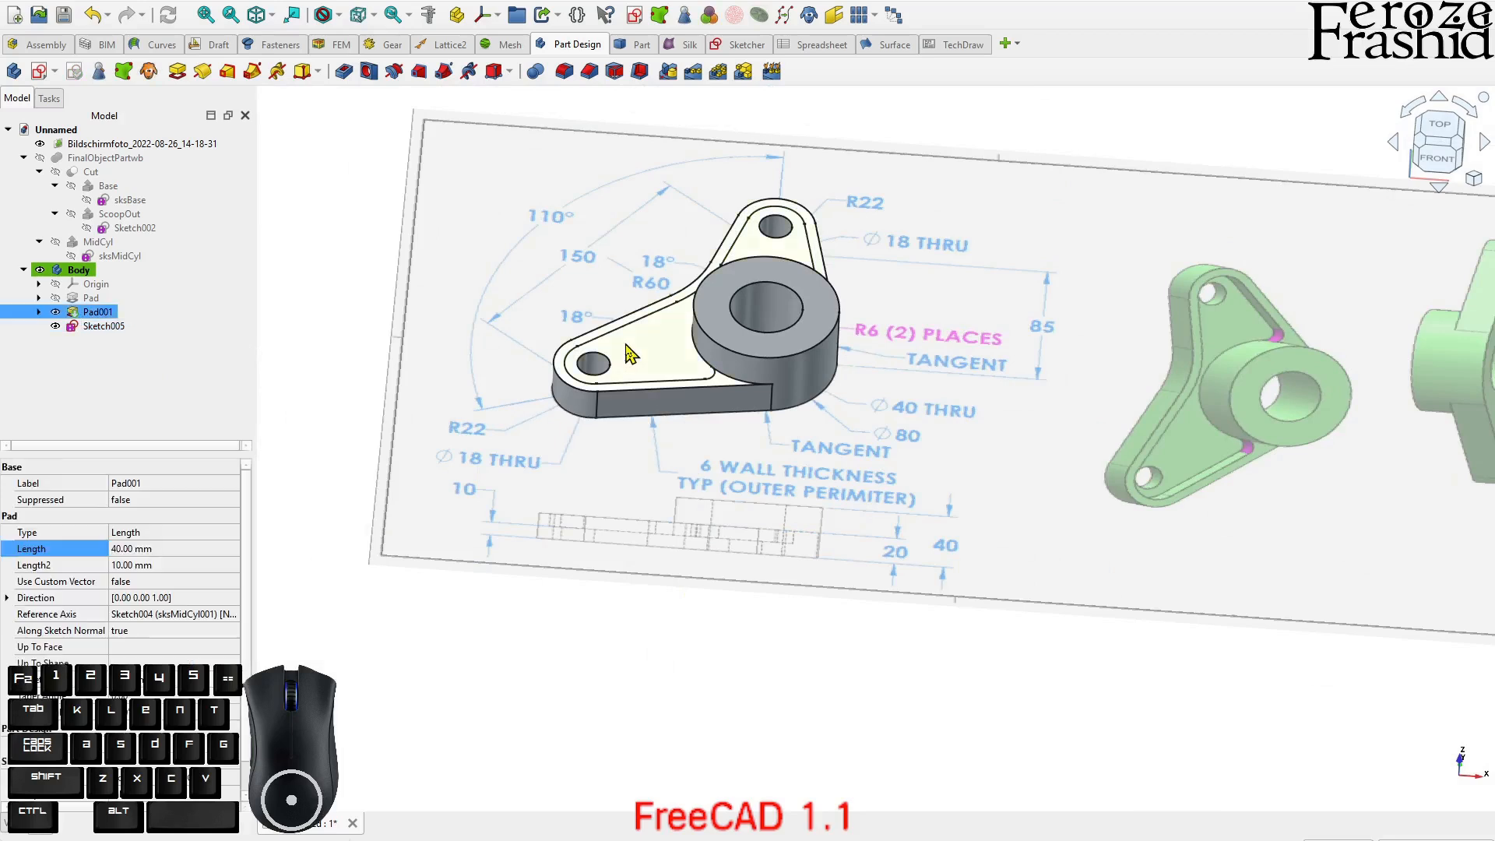
pyautogui.click(157, 402)
pyautogui.click(642, 359)
pyautogui.click(41, 73)
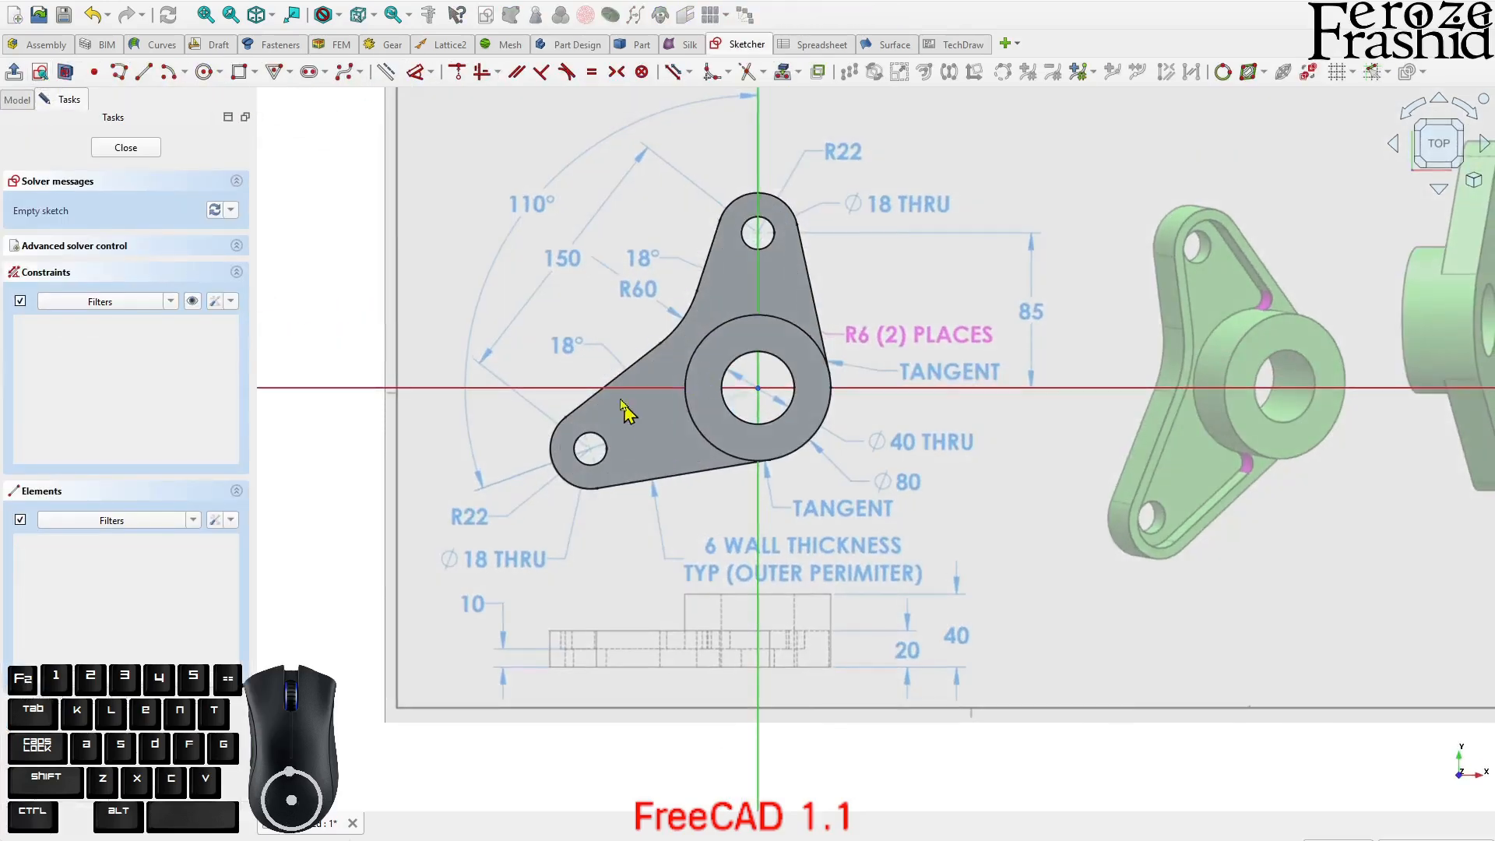
pyautogui.click(204, 72)
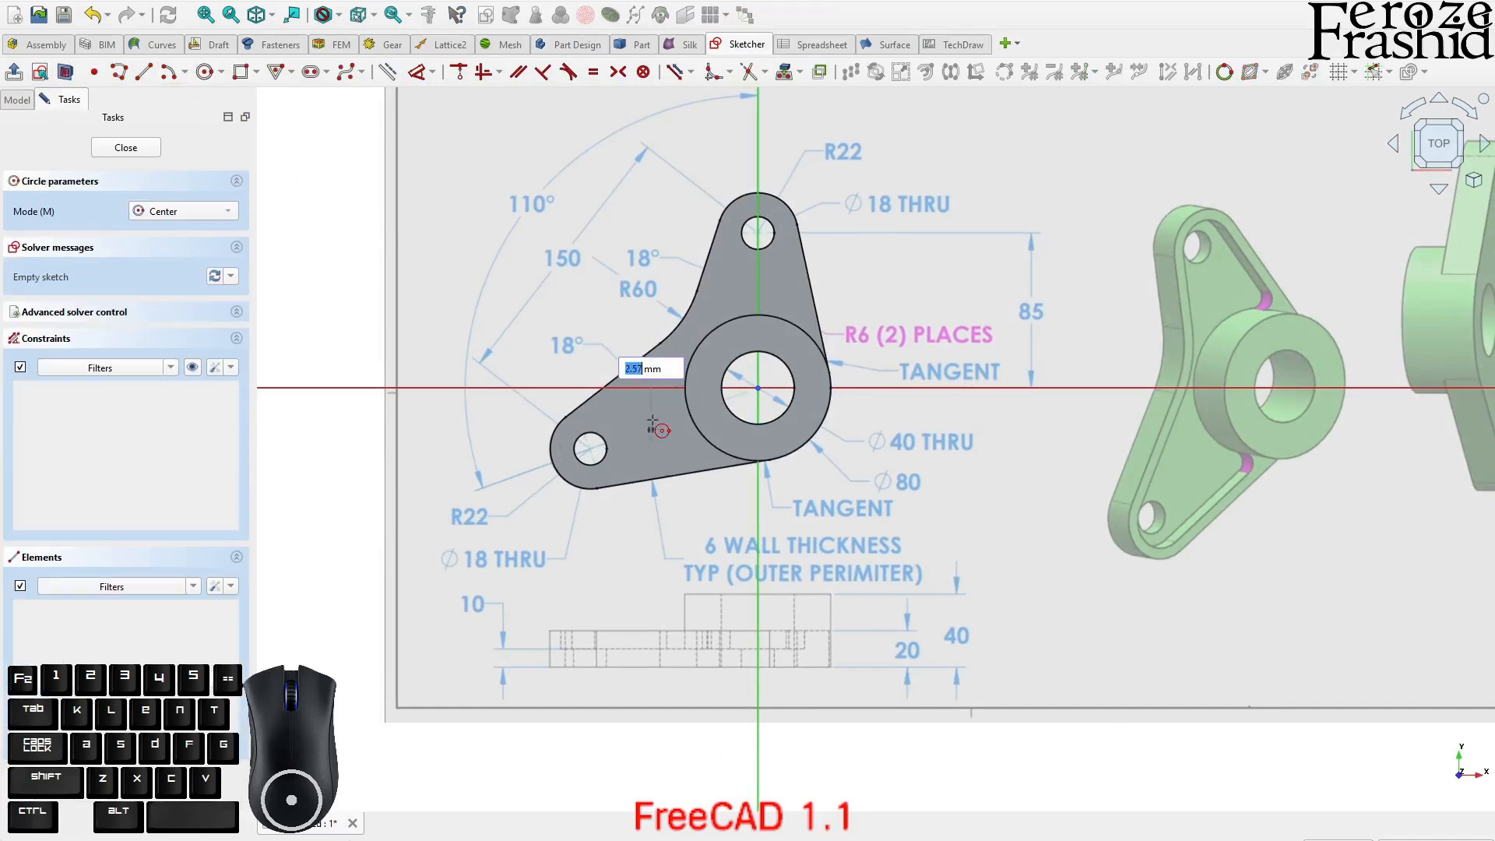
pyautogui.click(665, 404)
pyautogui.click(126, 147)
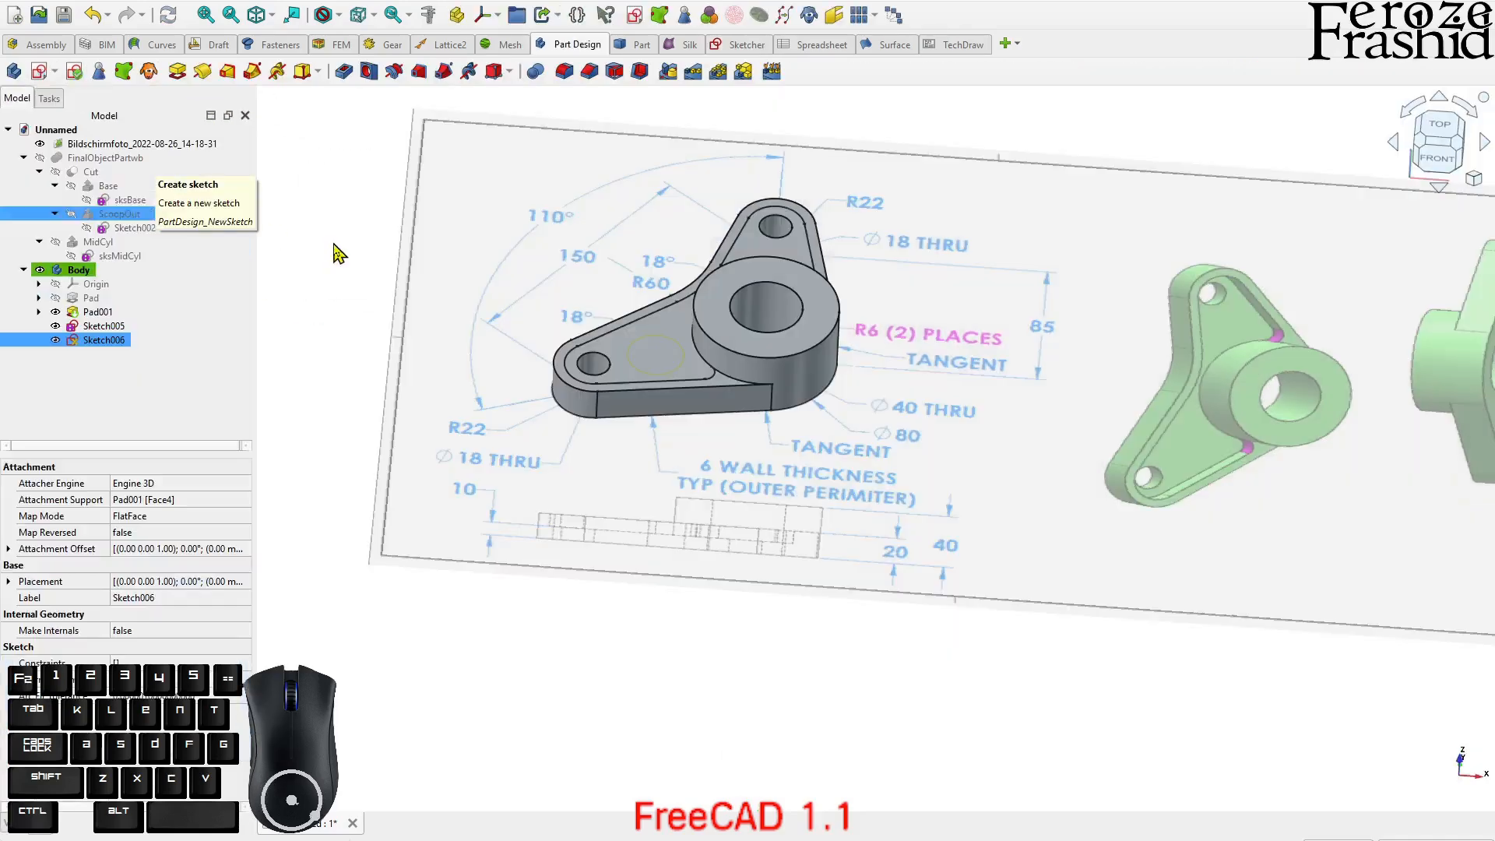
# - Delete the trial circle sketch attached to the arm's upper face
pyautogui.scroll(3, 677, 418)
pyautogui.moveTo(771, 436)
pyautogui.mouseDown(button='middle')
pyautogui.moveTo(746, 377)
pyautogui.moveTo(743, 414)
pyautogui.mouseUp(button='middle')
pyautogui.click(154, 378)
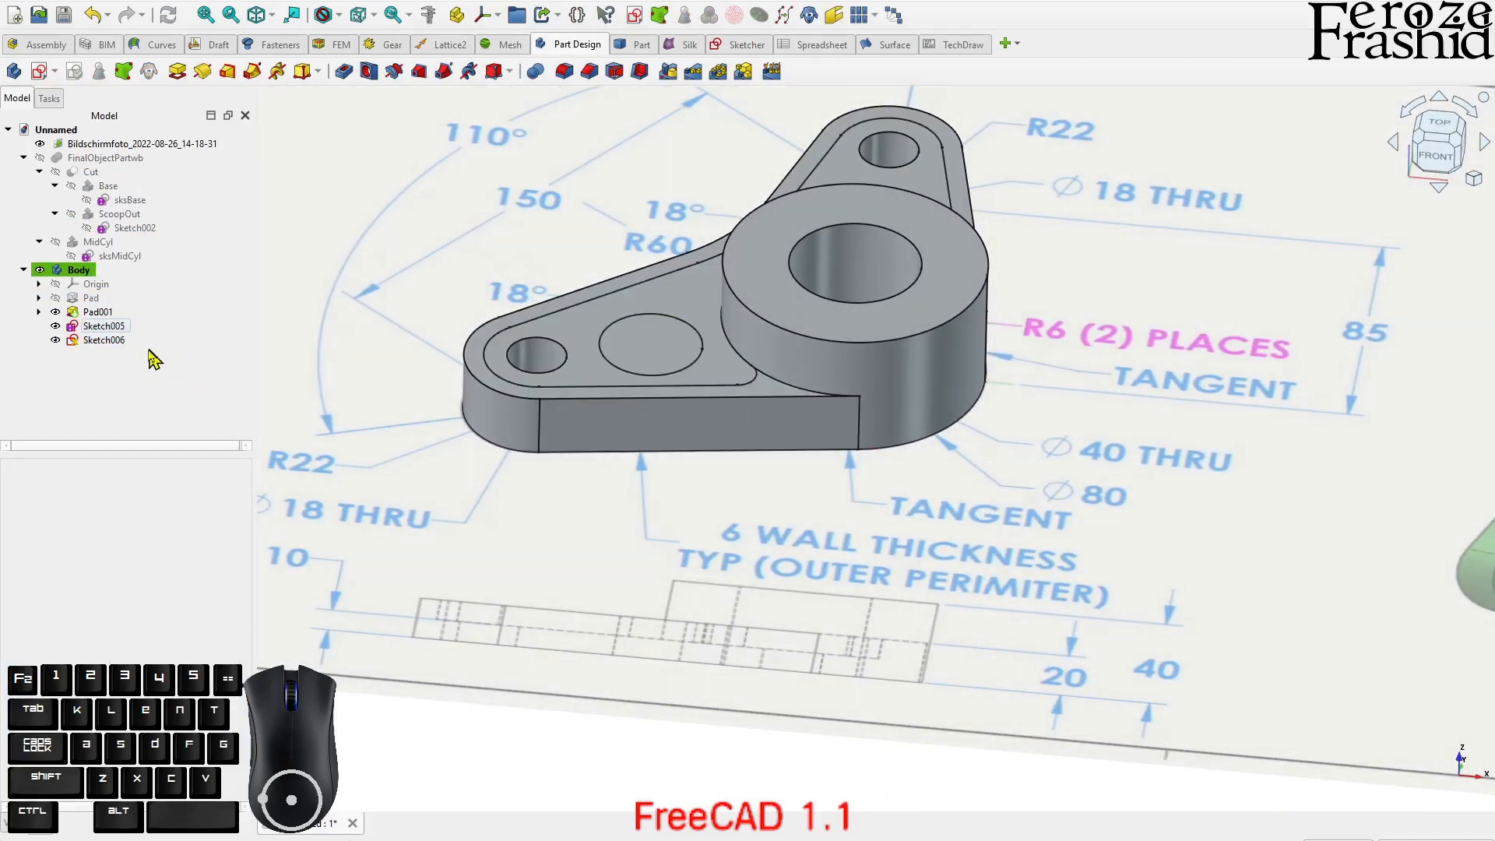
pyautogui.click(104, 339)
pyautogui.press('Delete')
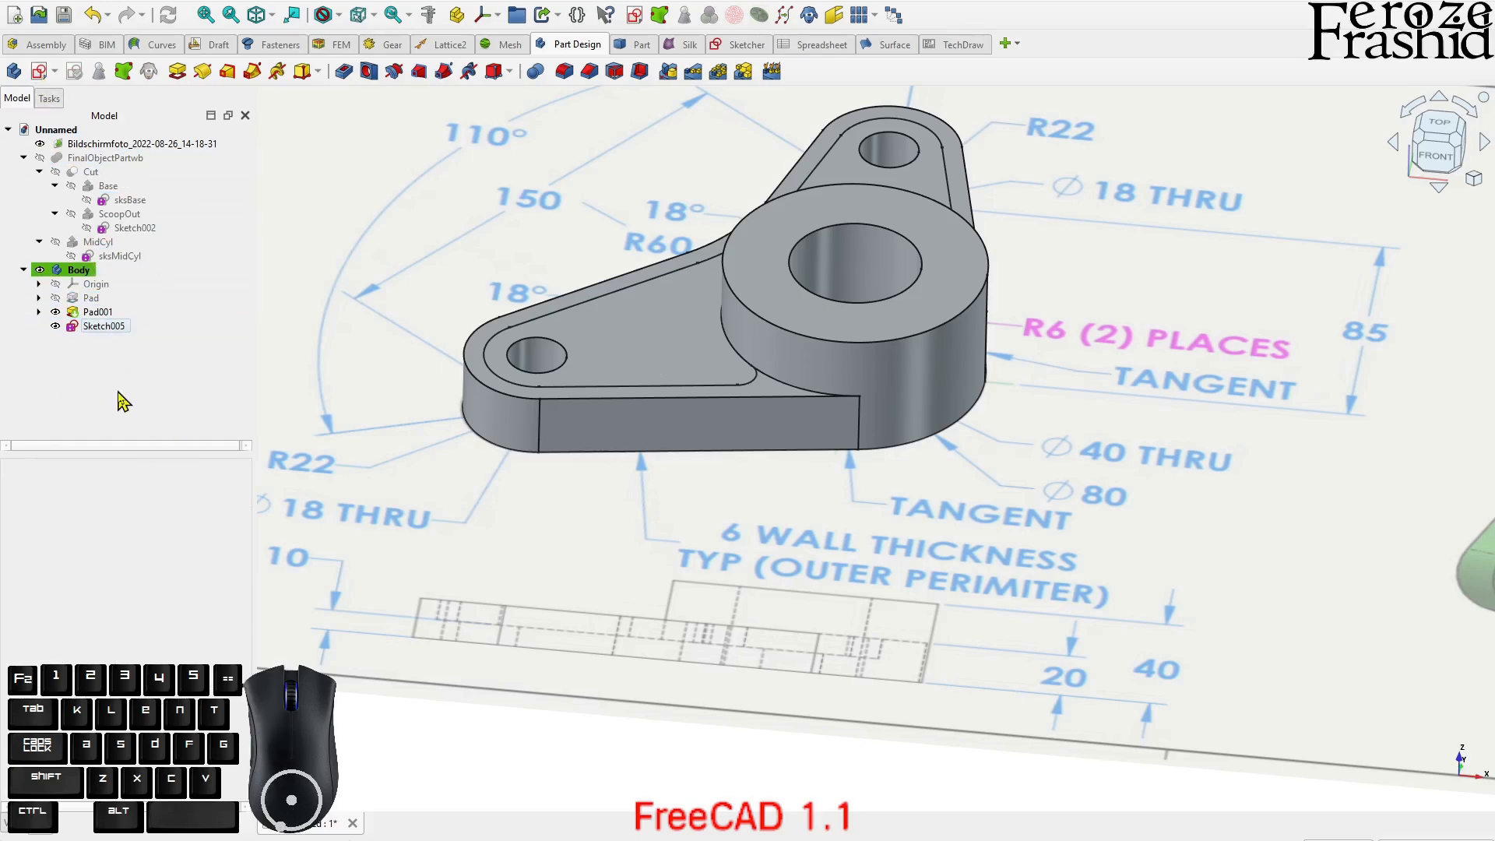
# - Create a sketch on the Body's XY-plane with a circle between the lower arm's hole and the boss
pyautogui.click(39, 71)
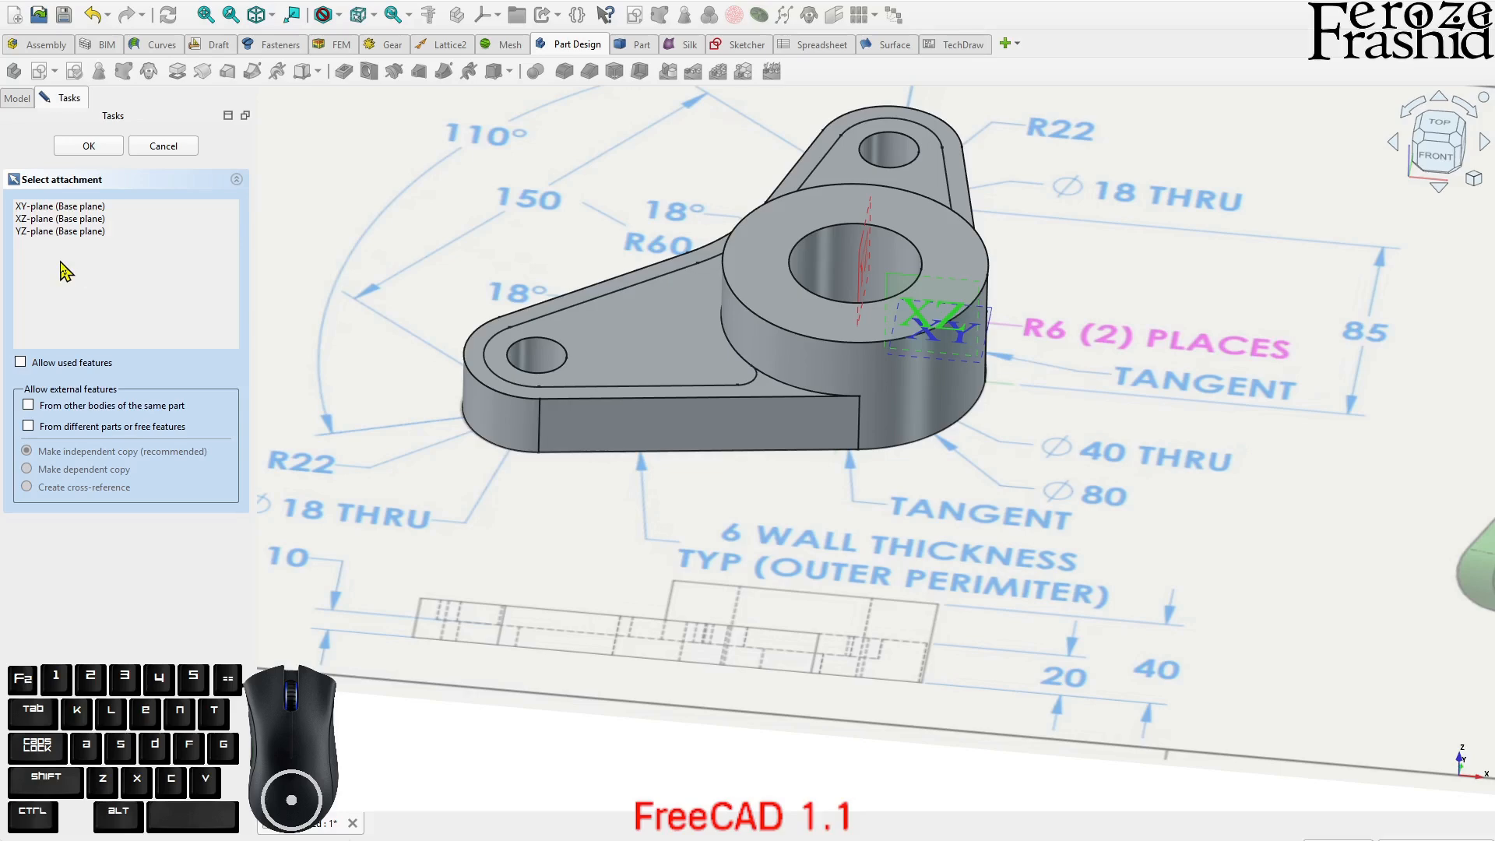
pyautogui.click(49, 207)
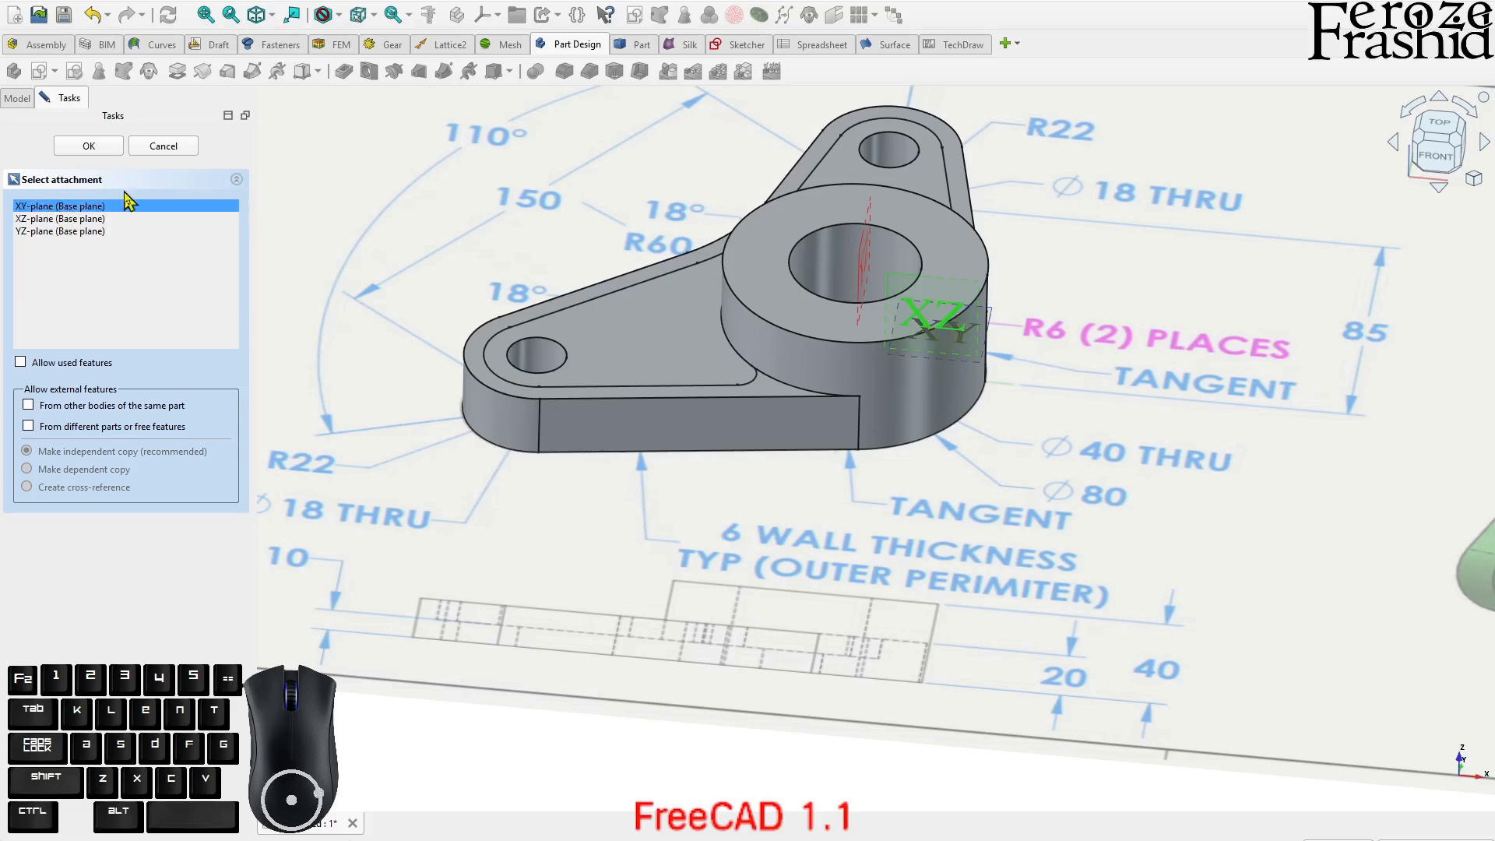
pyautogui.click(116, 148)
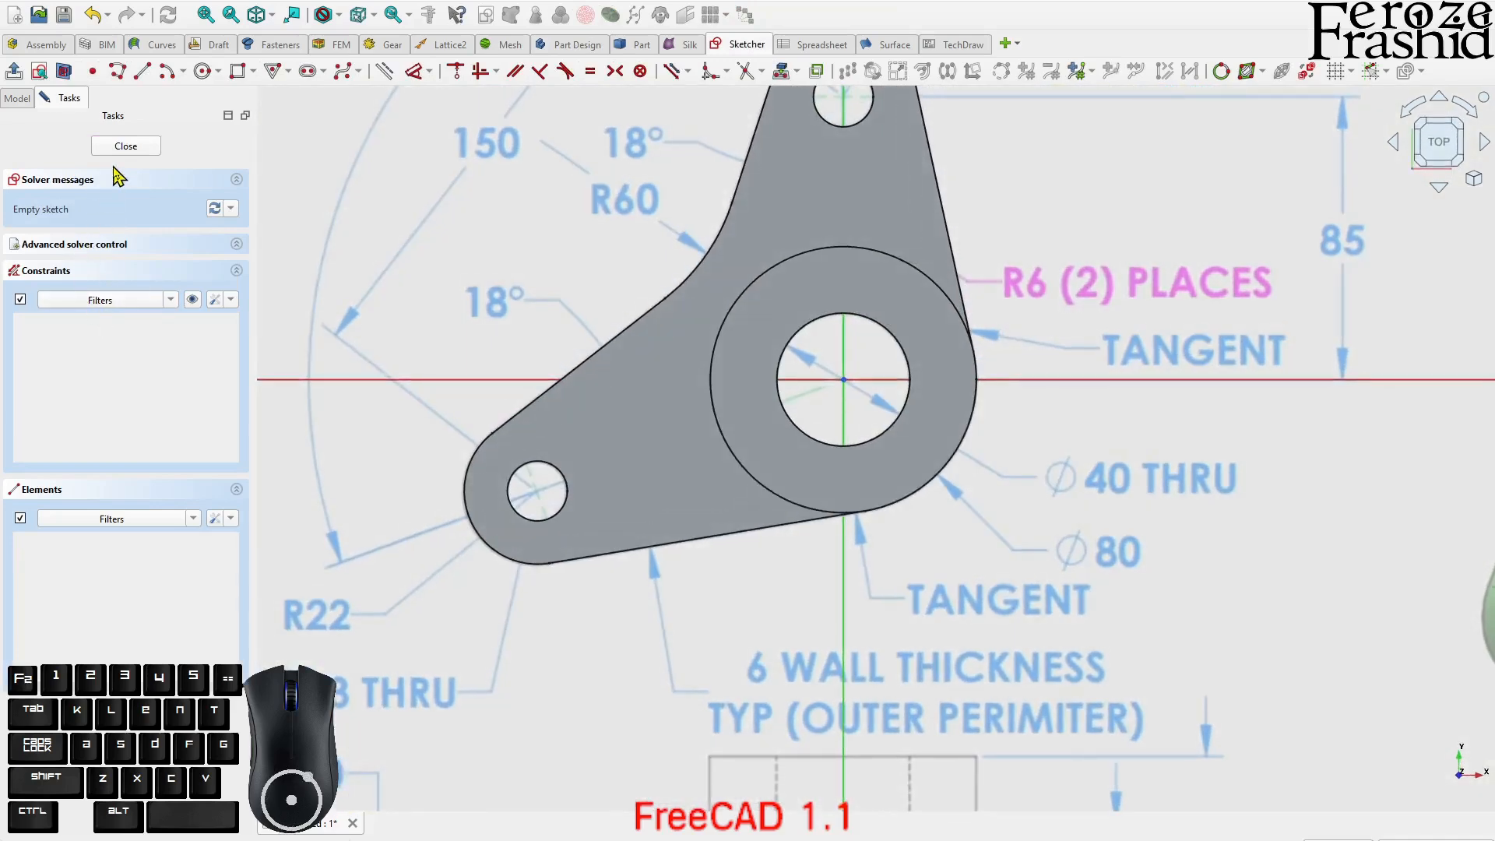
pyautogui.click(202, 70)
pyautogui.click(649, 480)
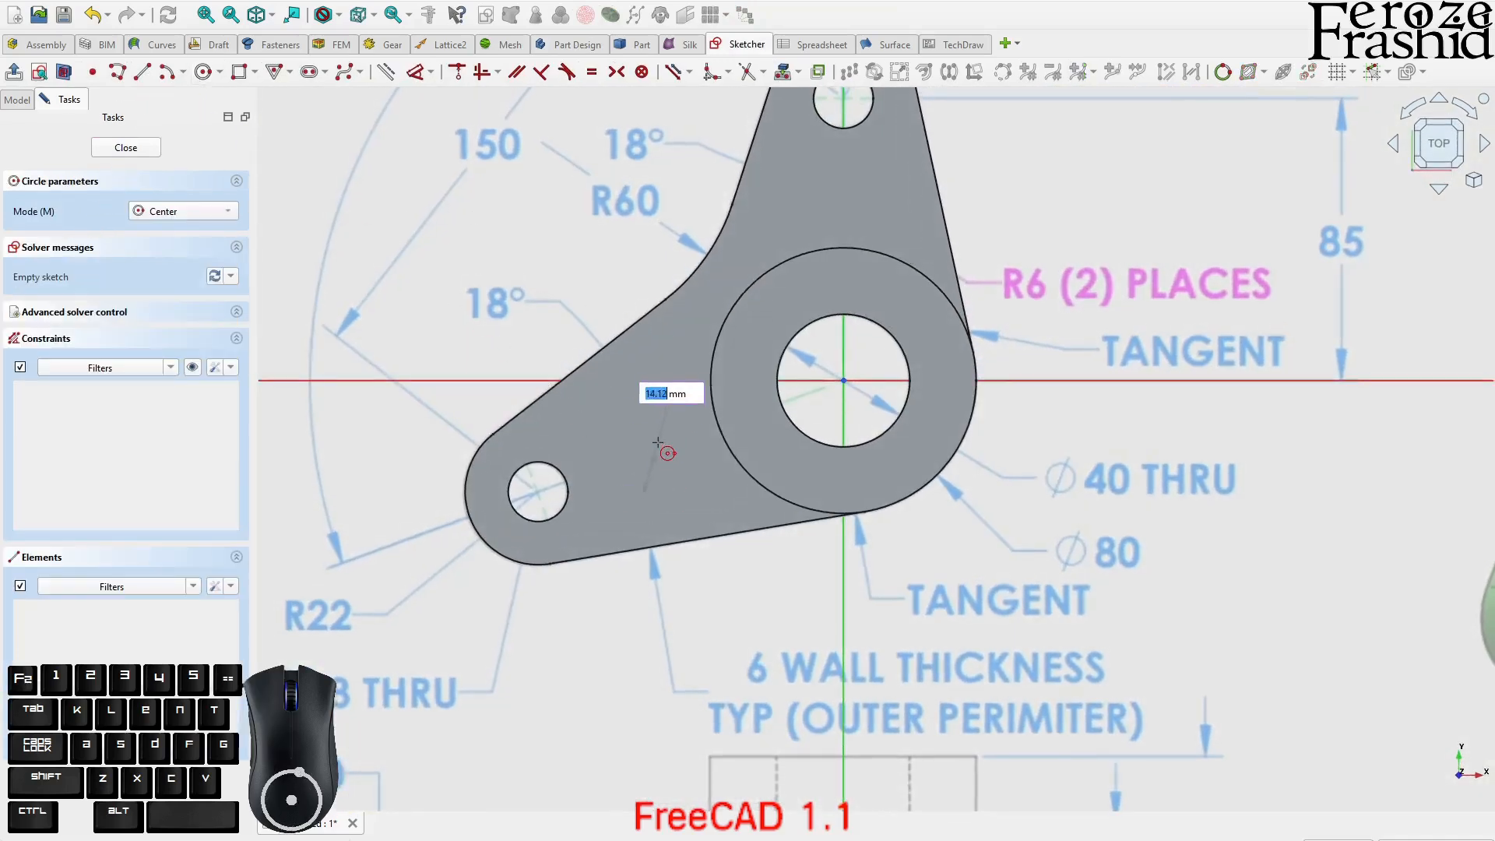
pyautogui.rightClick(656, 448)
pyautogui.click(125, 147)
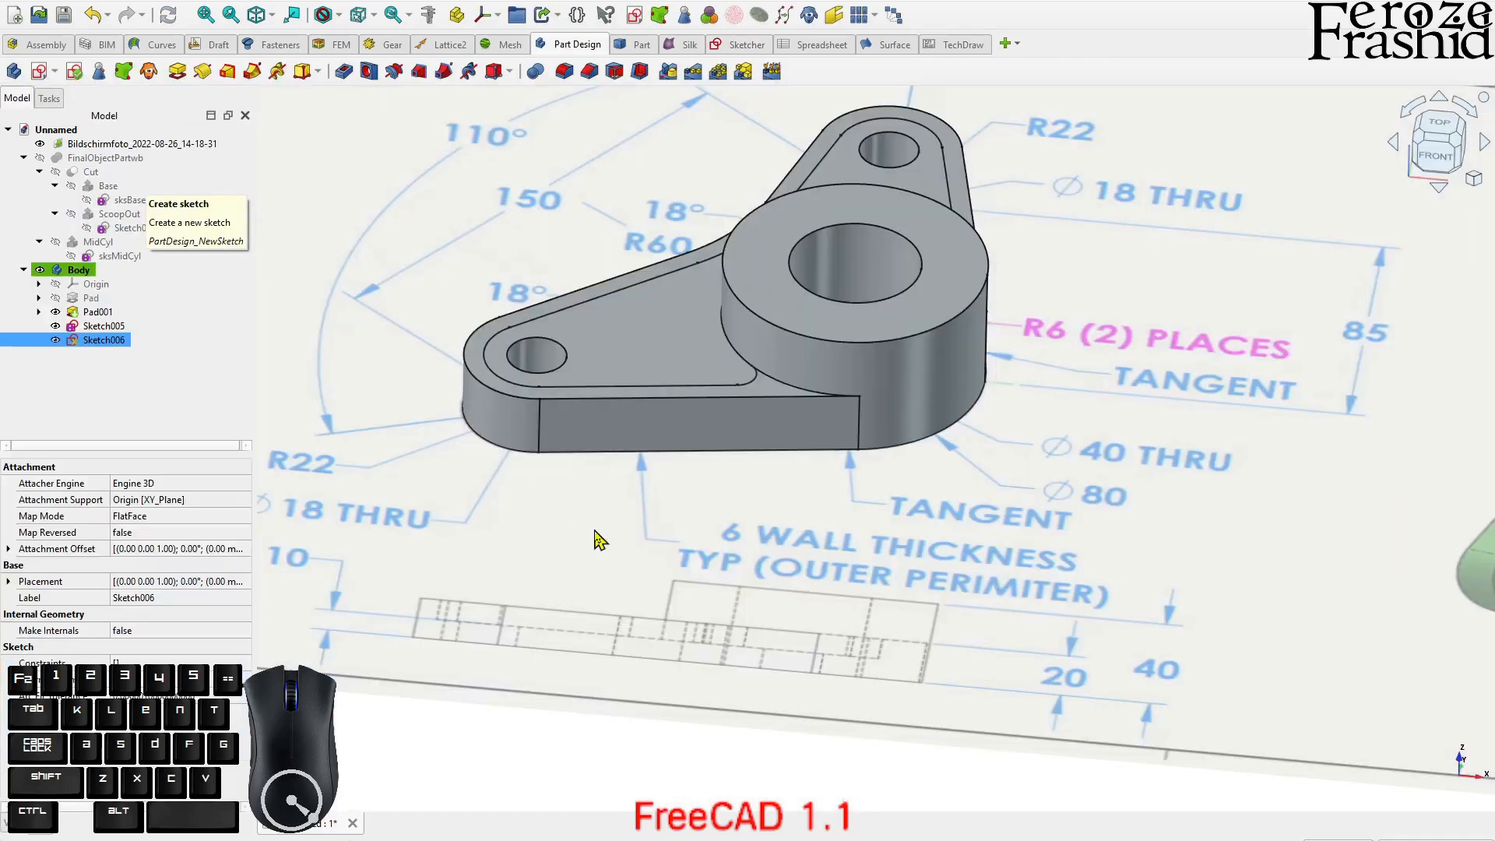
# - Set the circle sketch's attachment offset to a z position of 20 mm
pyautogui.scroll(-2, 654, 513)
pyautogui.moveTo(695, 476)
pyautogui.mouseDown(button='middle')
pyautogui.moveTo(740, 330)
pyautogui.moveTo(713, 466)
pyautogui.mouseUp(button='middle')
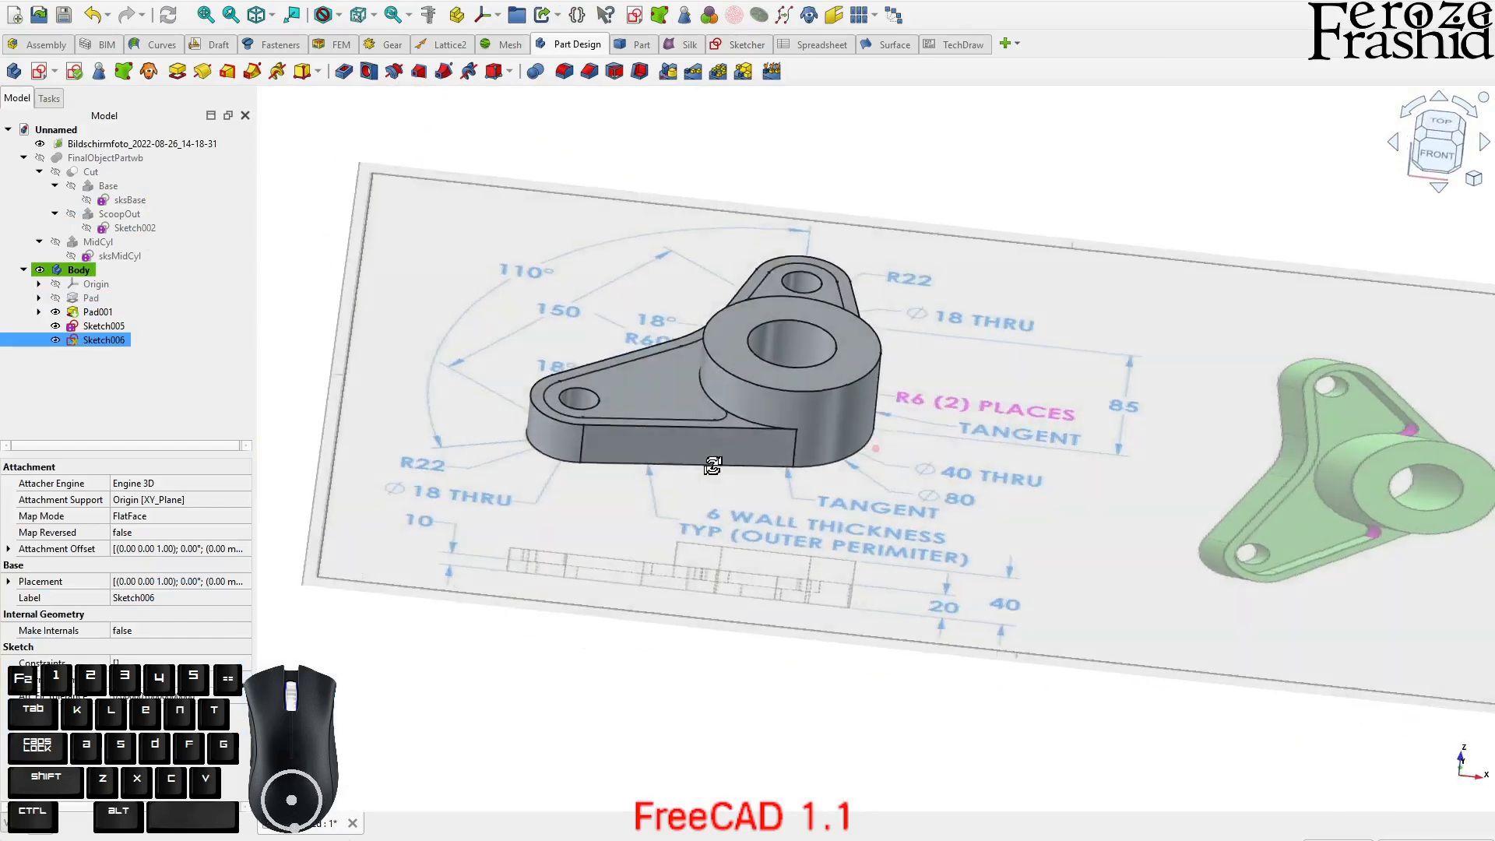
pyautogui.scroll(2, 638, 427)
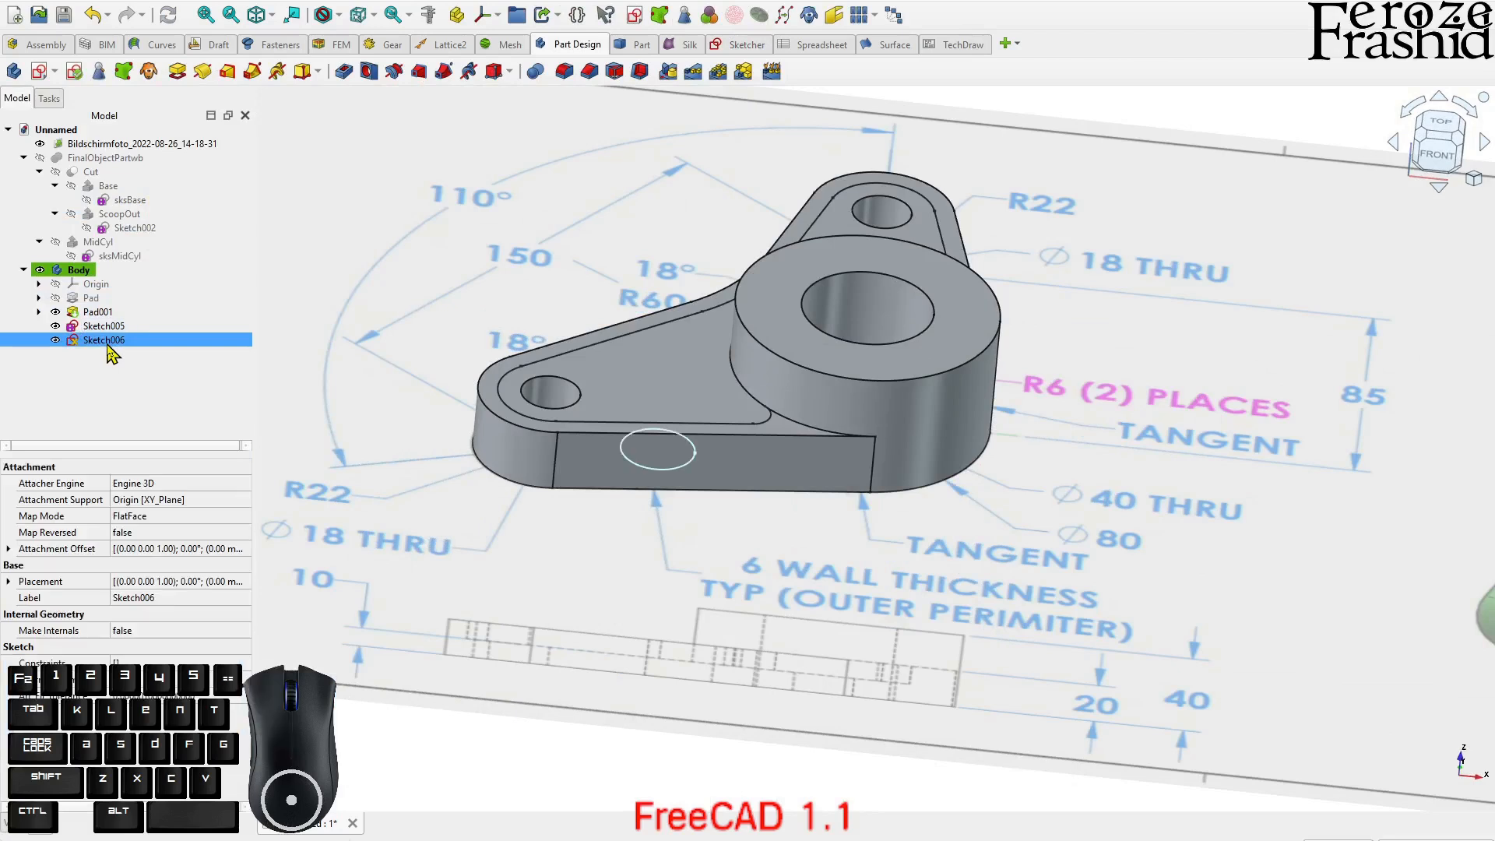
pyautogui.click(8, 548)
pyautogui.click(25, 597)
pyautogui.click(24, 598)
pyautogui.click(152, 647)
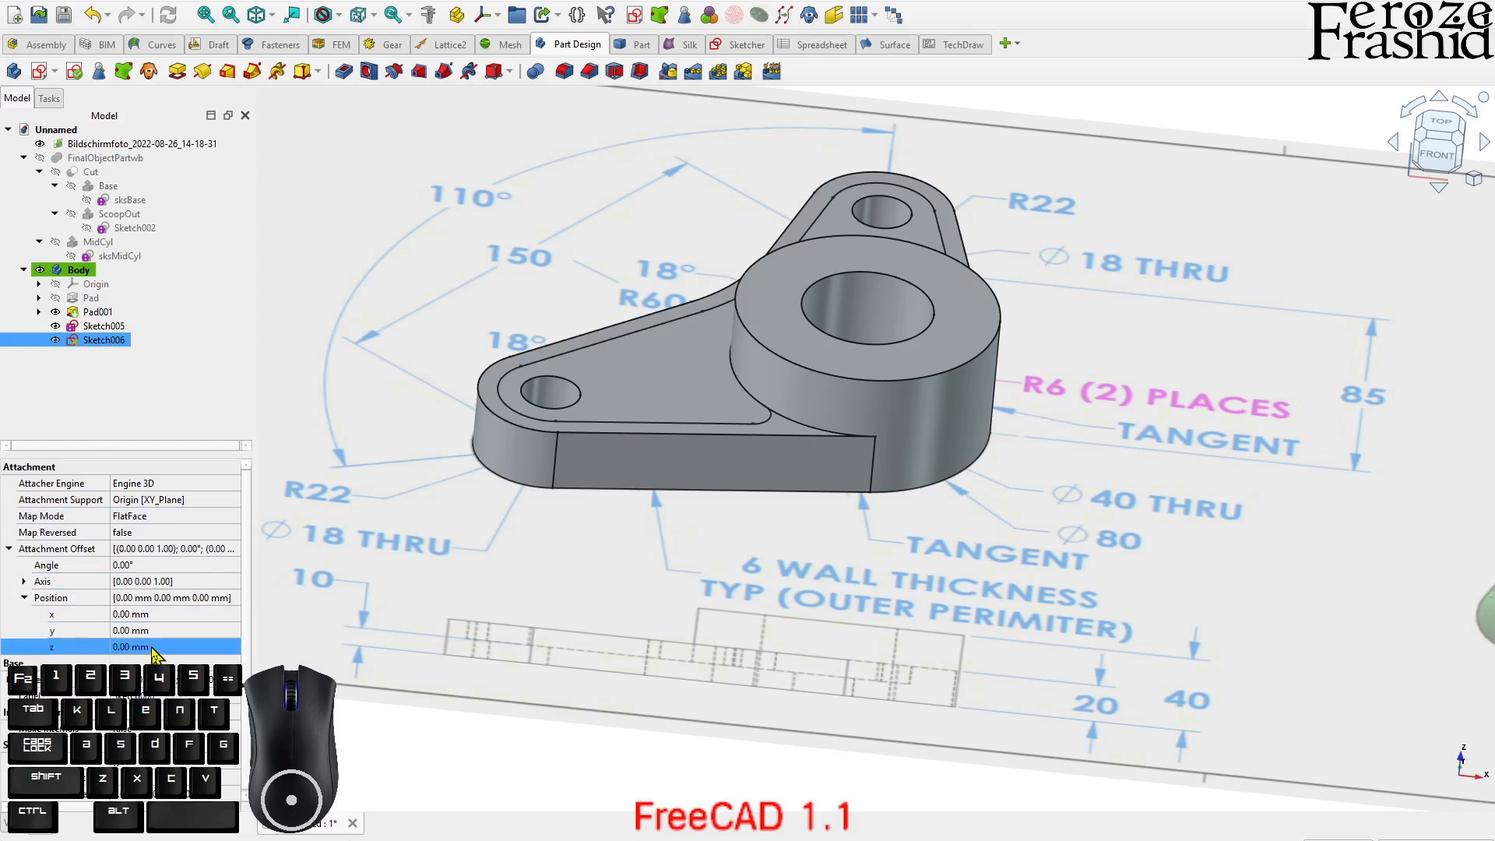
pyautogui.write('20')
pyautogui.press('Return')
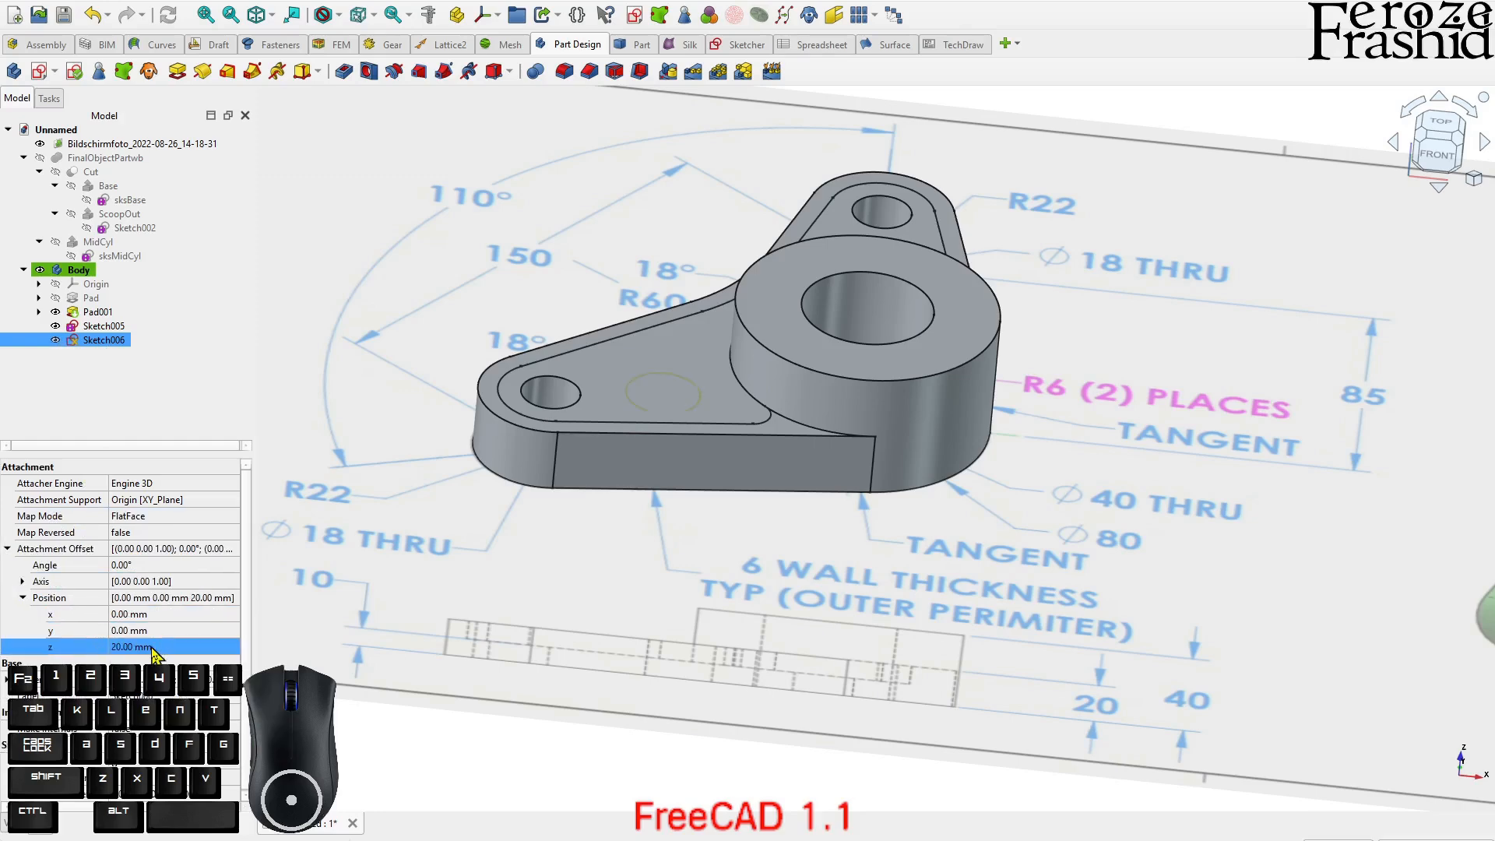
pyautogui.click(86, 405)
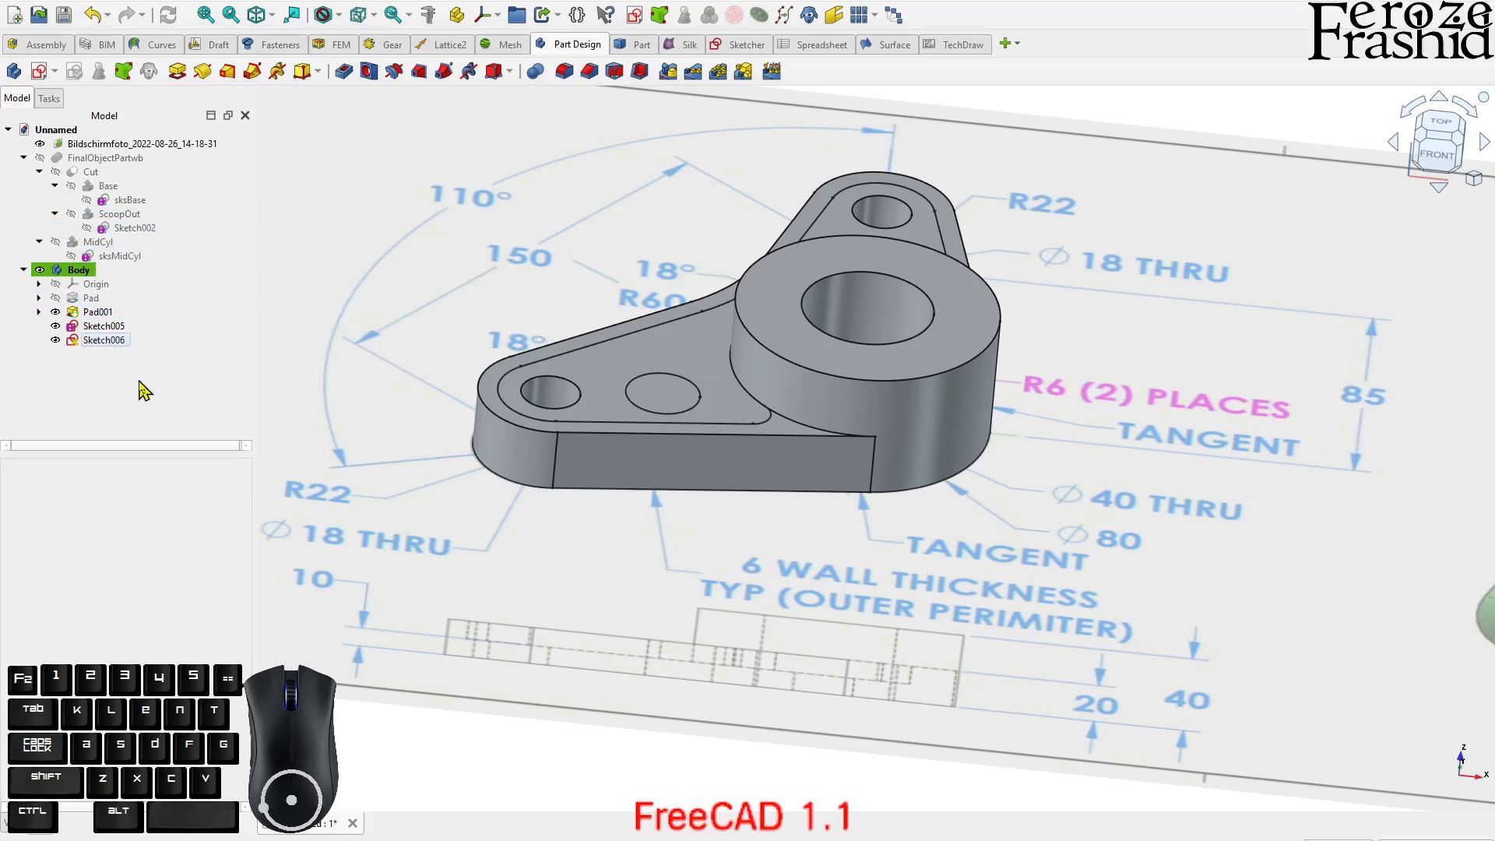
# - Delete the circle sketch offset 20 mm above the Body's XY-plane
pyautogui.click(103, 343)
pyautogui.click(7, 548)
pyautogui.click(112, 343)
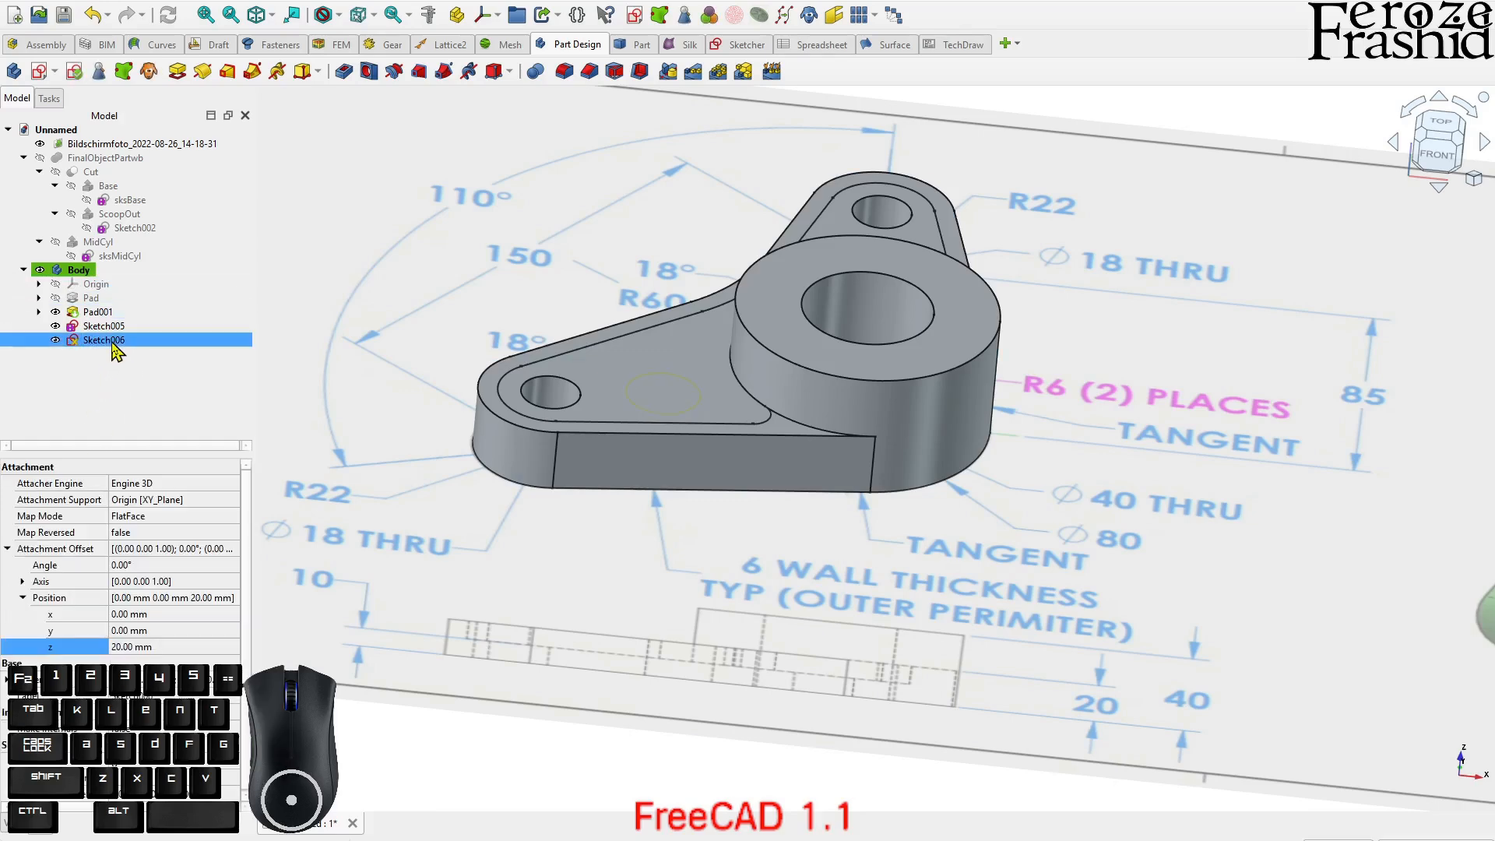
pyautogui.press('Delete')
# - Cut the arm recess by pocketing the copied inner outline sketch 10 mm deep
pyautogui.click(101, 325)
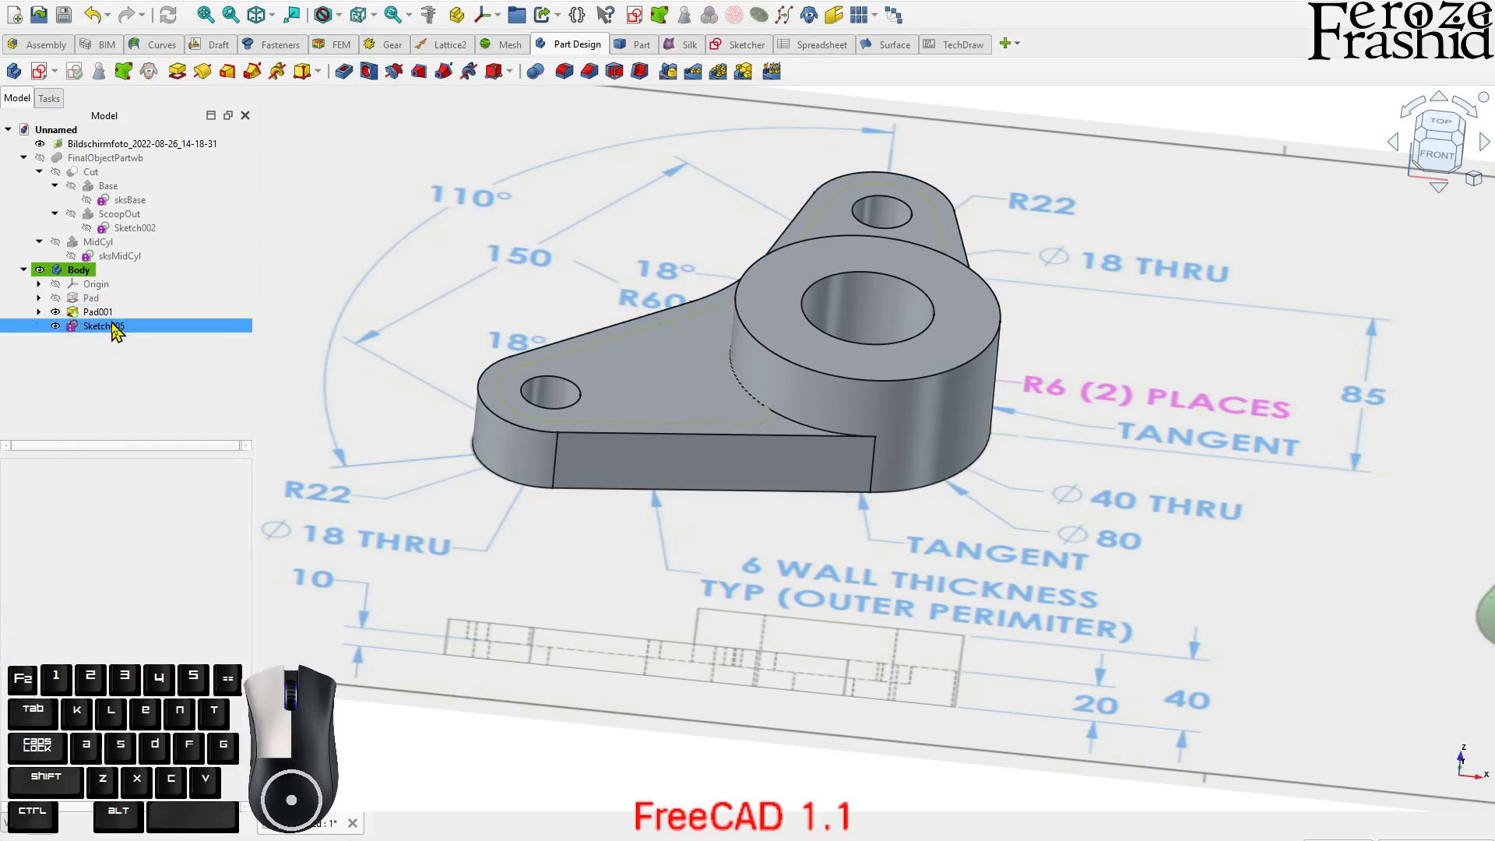
pyautogui.moveTo(888, 437); pyautogui.dragTo(911, 471, button='middle')
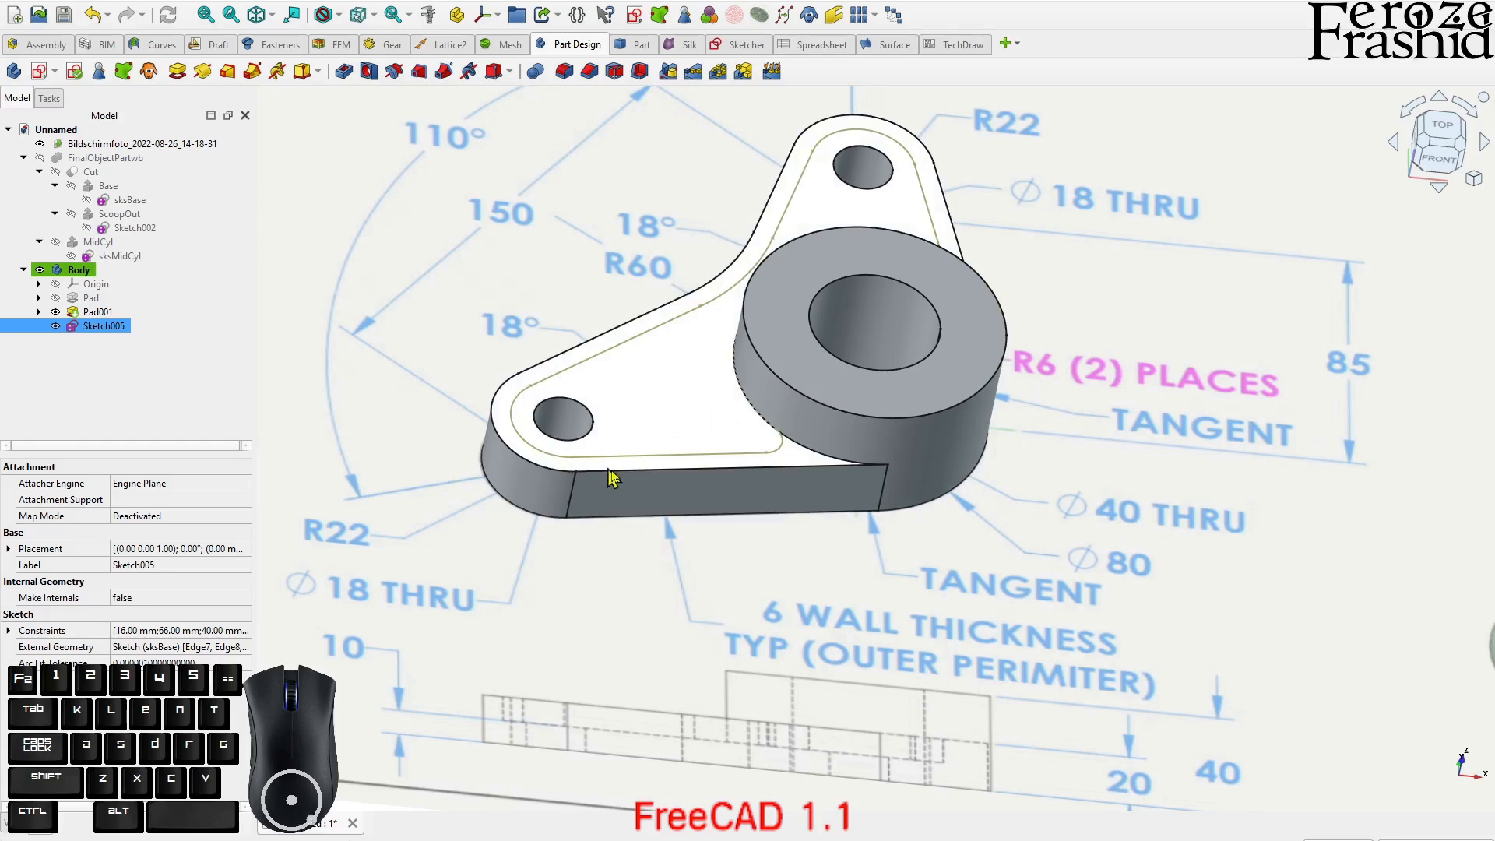
pyautogui.scroll(-2, 611, 385)
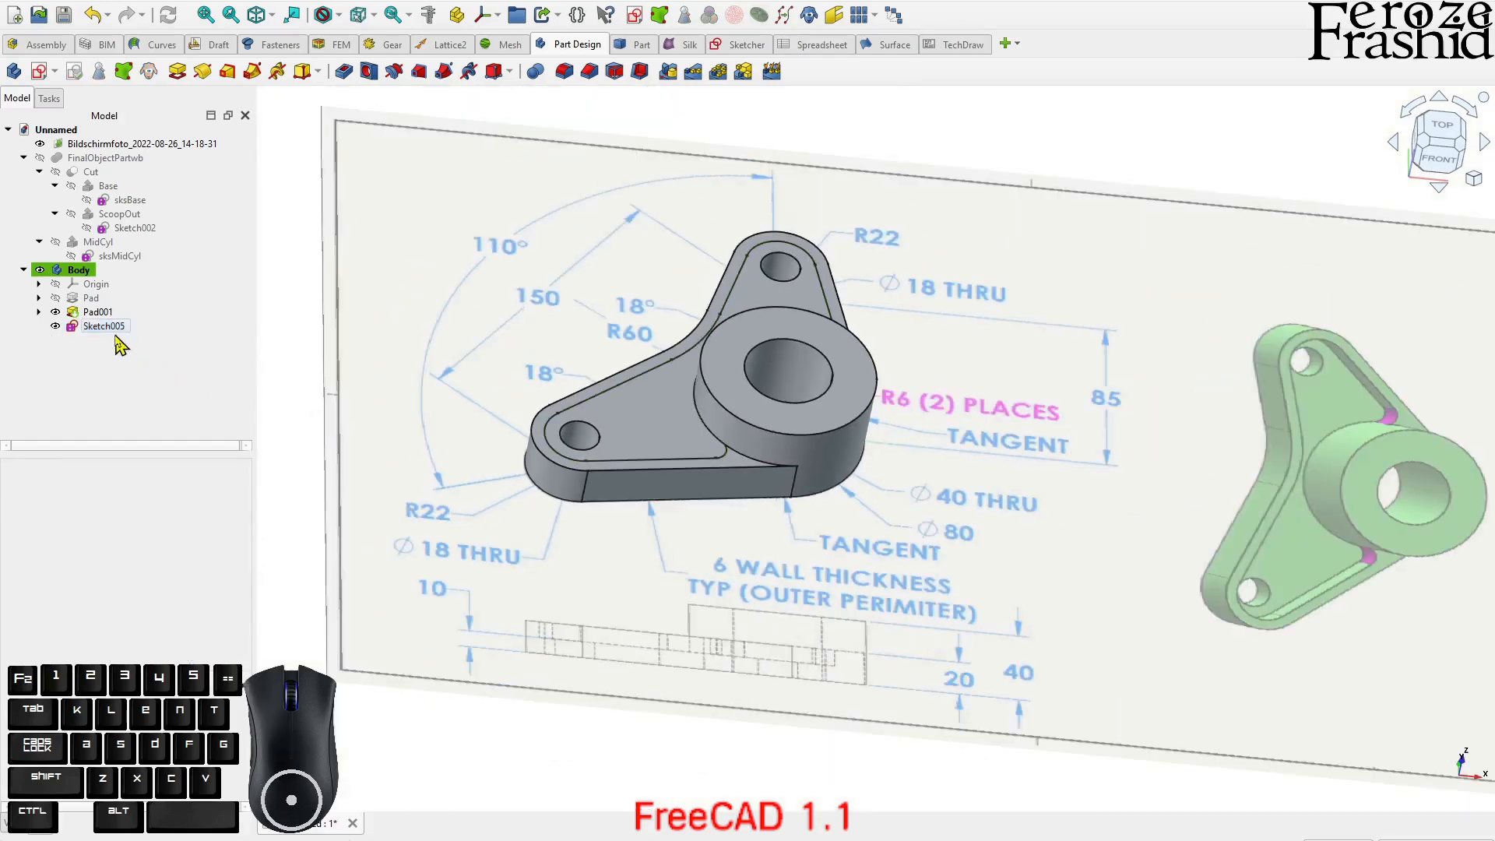
pyautogui.click(345, 82)
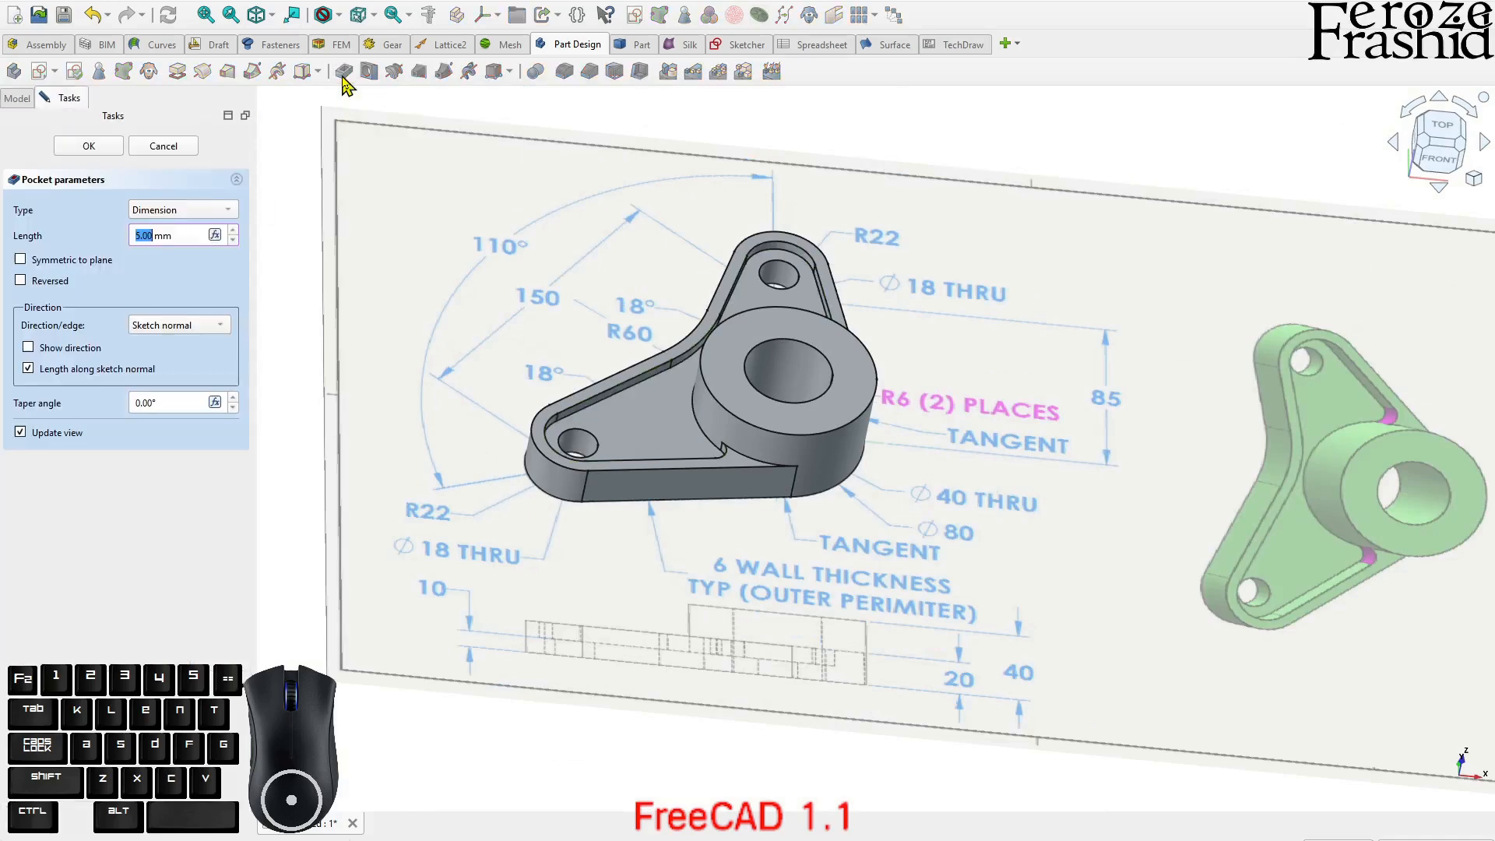
pyautogui.scroll(2, 554, 390)
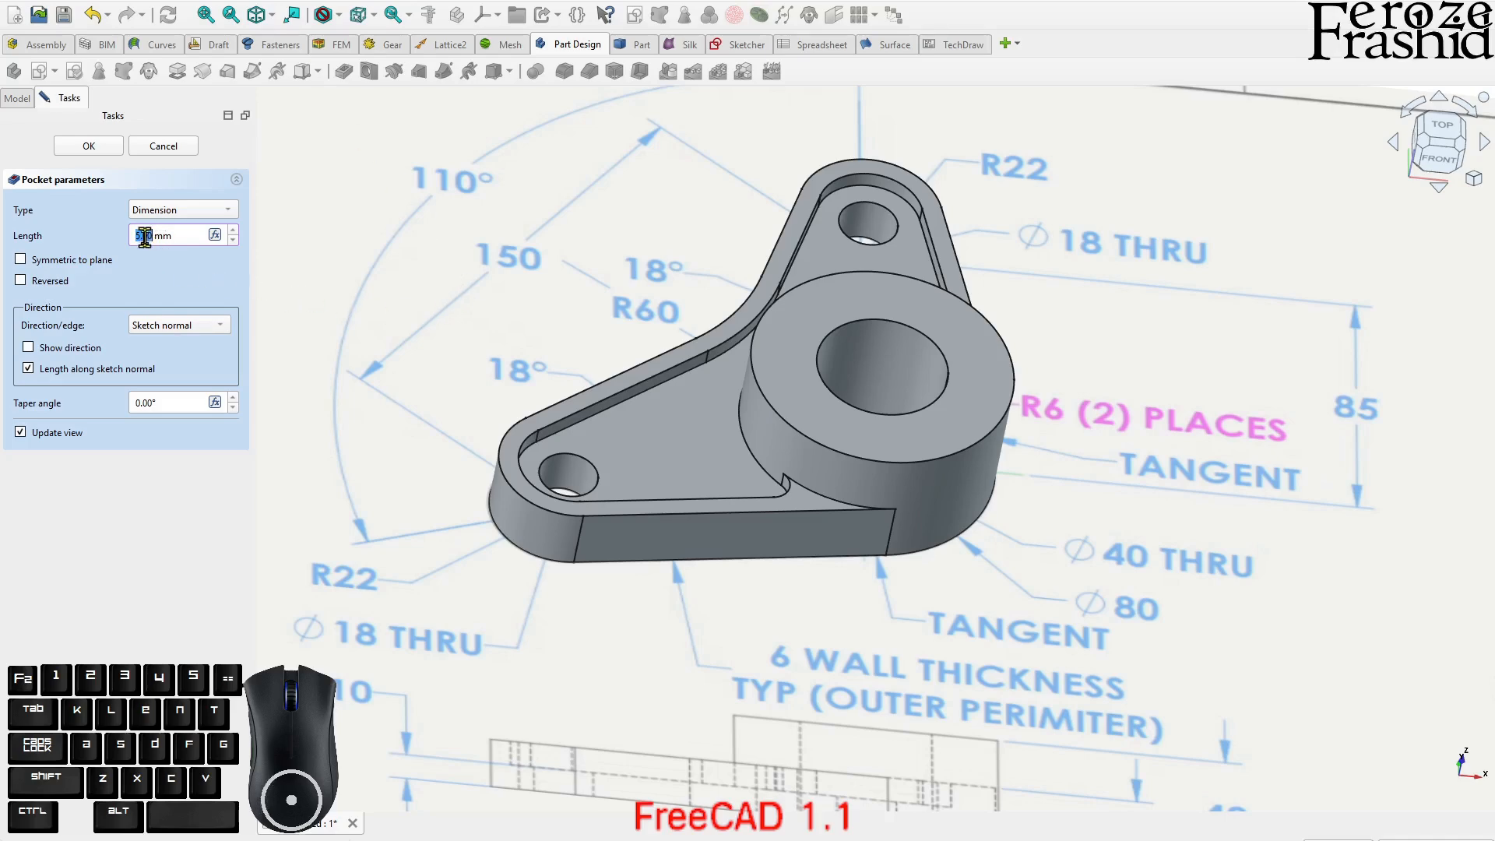
pyautogui.click(92, 148)
pyautogui.moveTo(815, 515)
pyautogui.mouseDown(button='middle')
pyautogui.moveTo(883, 521)
pyautogui.moveTo(890, 507)
pyautogui.moveTo(839, 510)
pyautogui.mouseUp(button='middle')
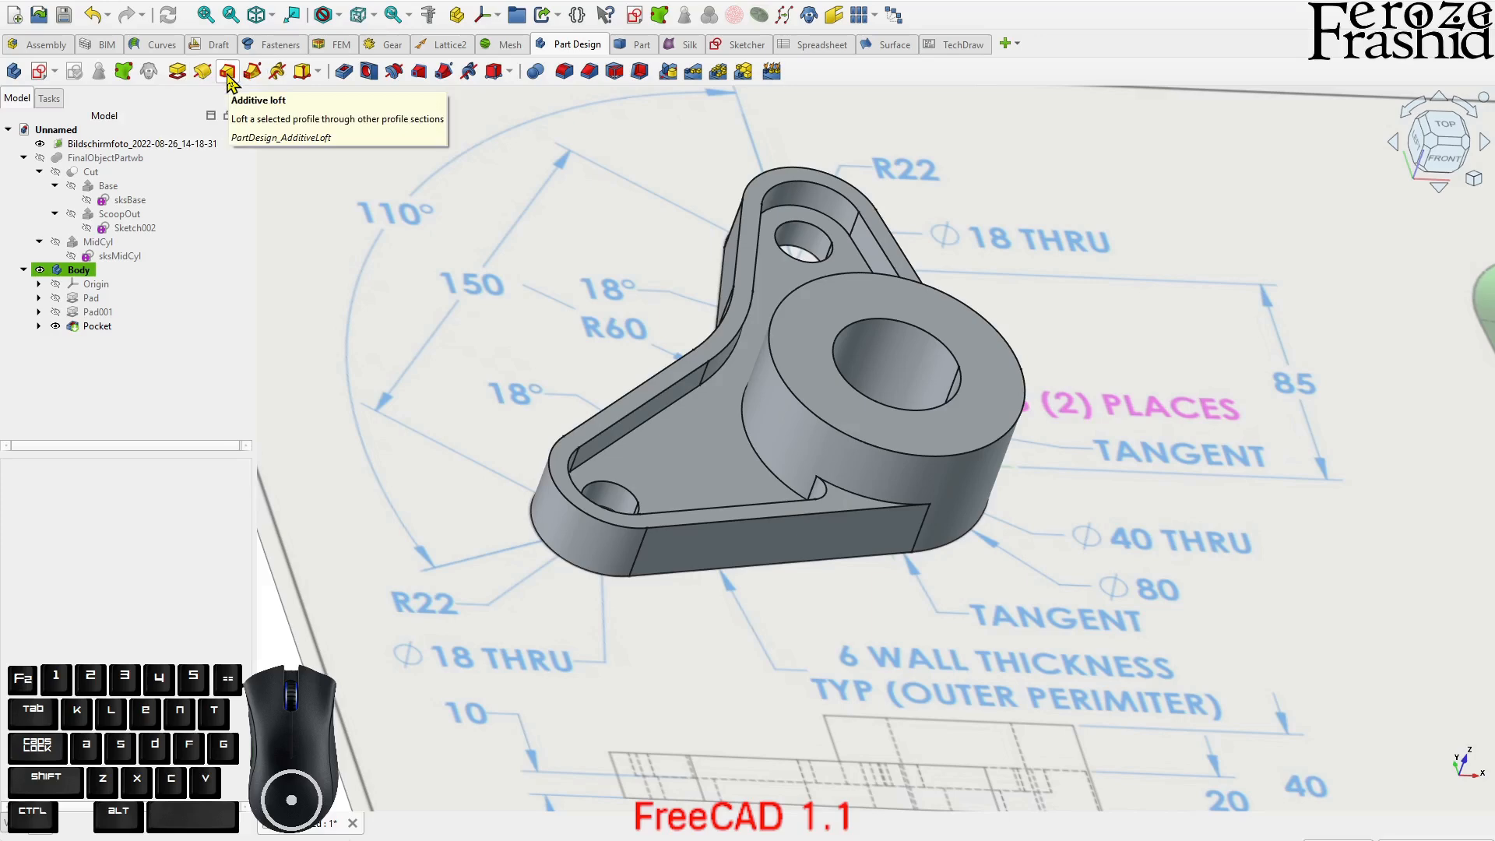
# - Collapse the Body in the model tree and toggle its visibility off and on over the reference drawing
pyautogui.scroll(-2, 470, 269)
pyautogui.moveTo(901, 411); pyautogui.dragTo(786, 369, button='middle')
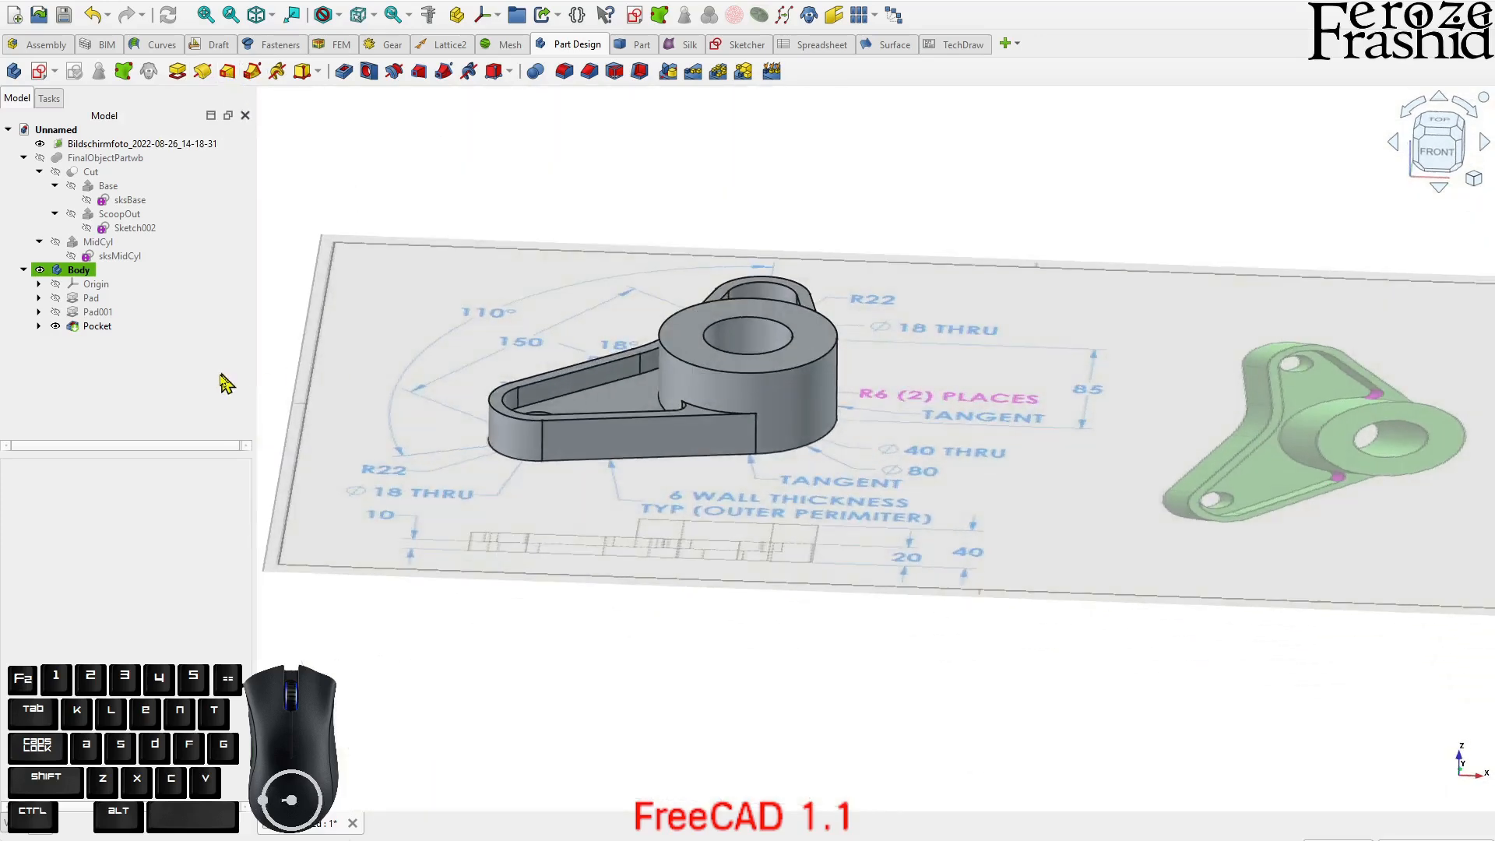
pyautogui.click(24, 269)
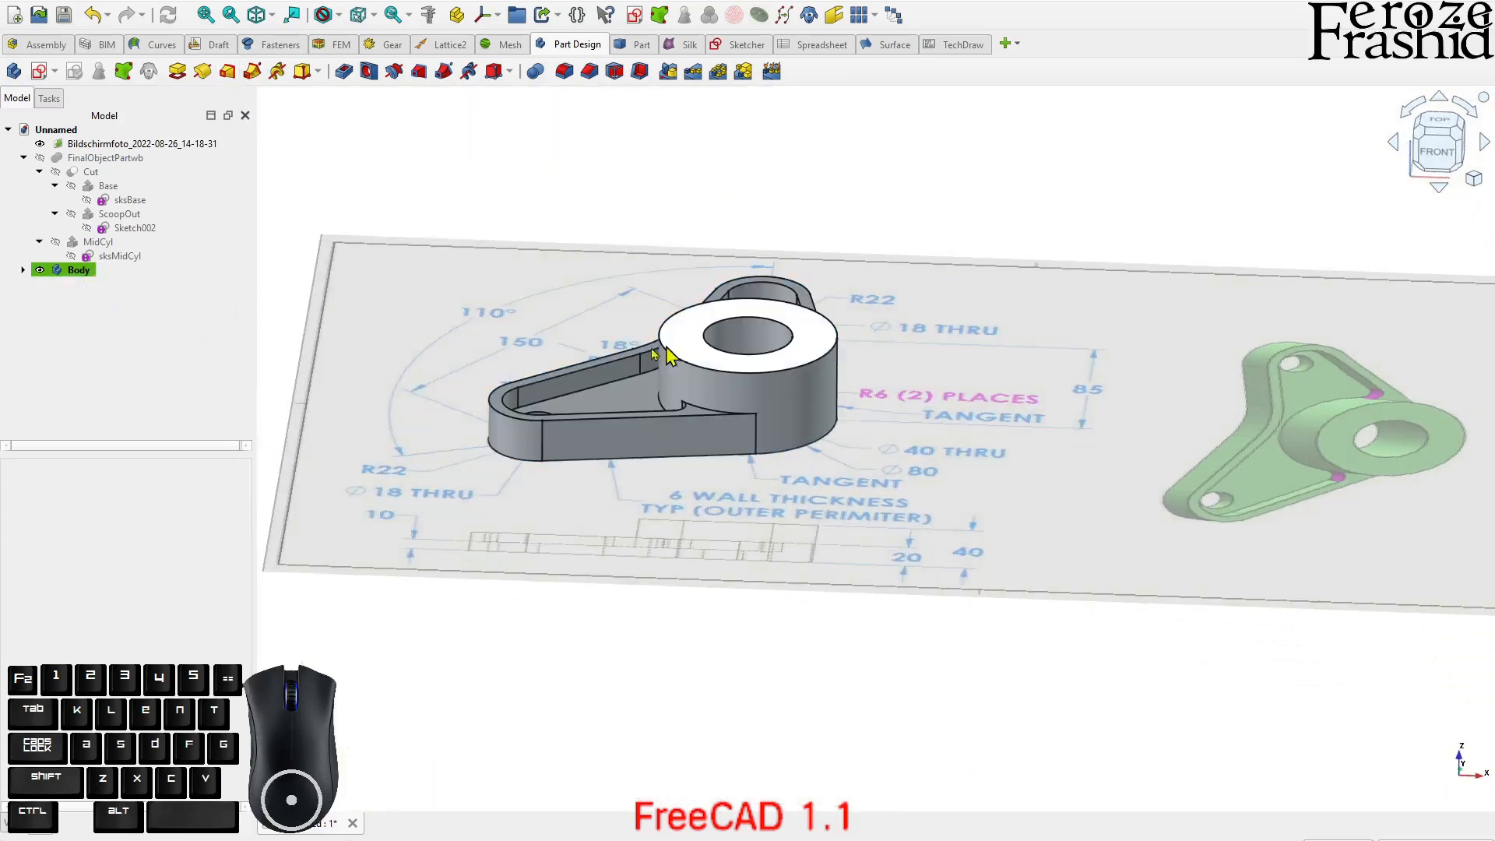
pyautogui.click(77, 271)
pyautogui.press('space')
pyautogui.press('space')
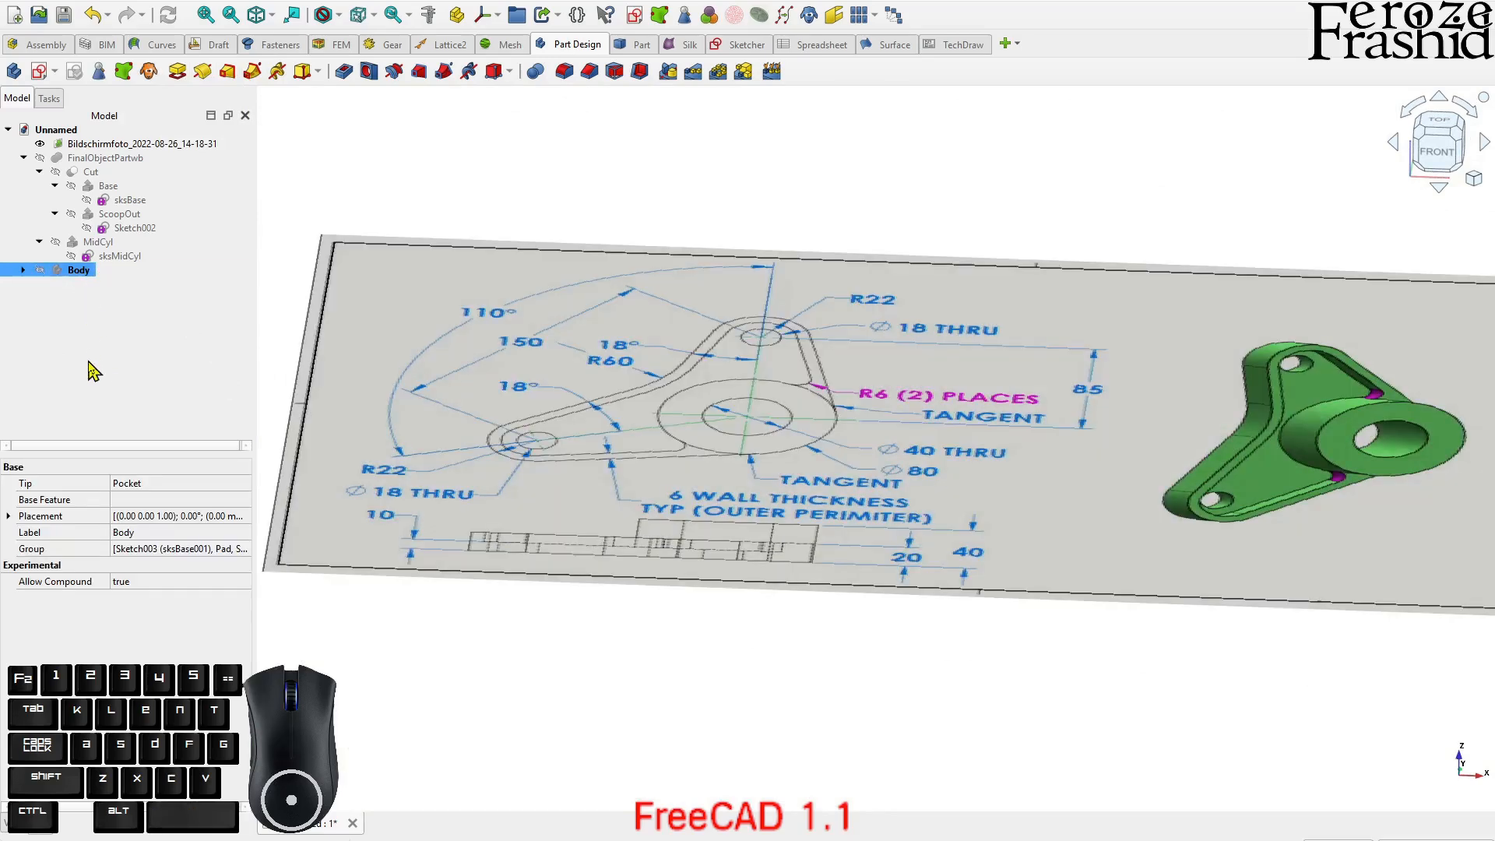
# - Hide the reference drawing image and show the FinalObjectPartwb solid
pyautogui.click(958, 555)
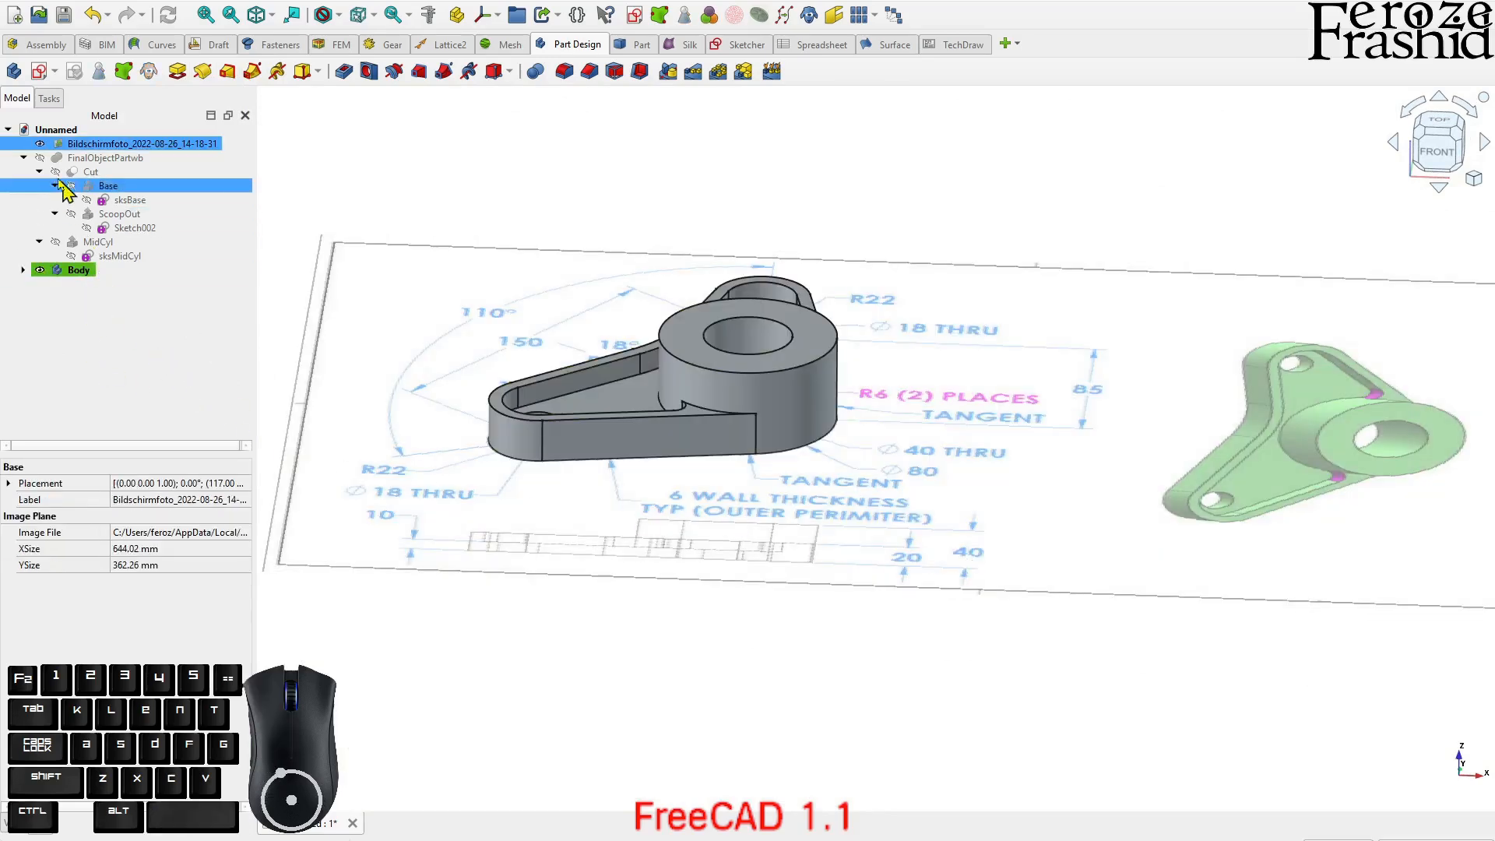
pyautogui.click(39, 159)
pyautogui.press('space')
pyautogui.click(111, 344)
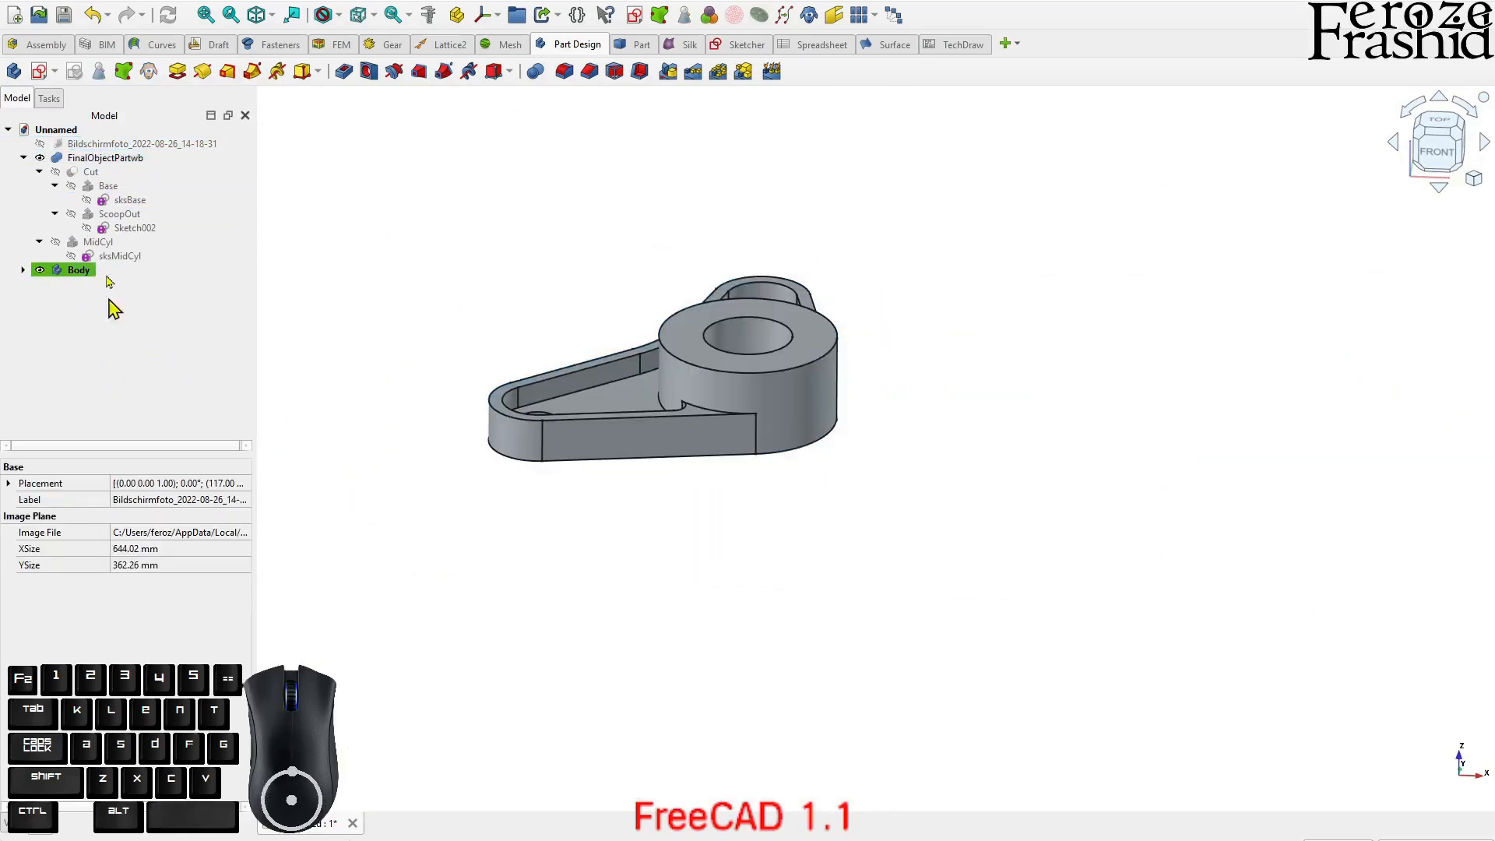
# - Move FinalObjectPartwb 176.25 mm along its U axis so it stands beside the Body
pyautogui.click(118, 160)
pyautogui.rightClick(119, 160)
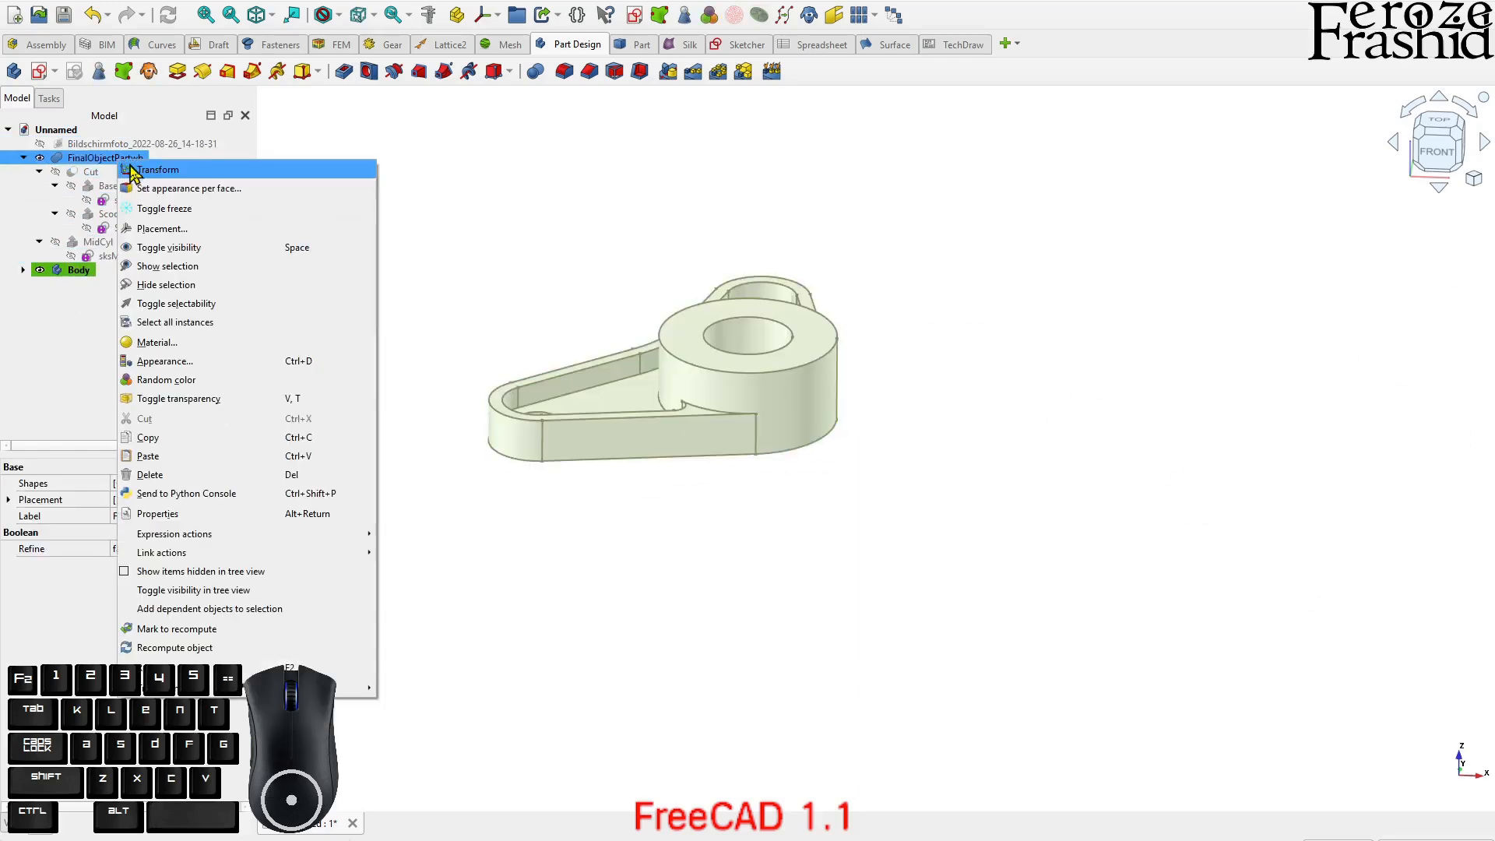
pyautogui.click(148, 187)
pyautogui.moveTo(875, 414); pyautogui.dragTo(1265, 470)
pyautogui.click(112, 146)
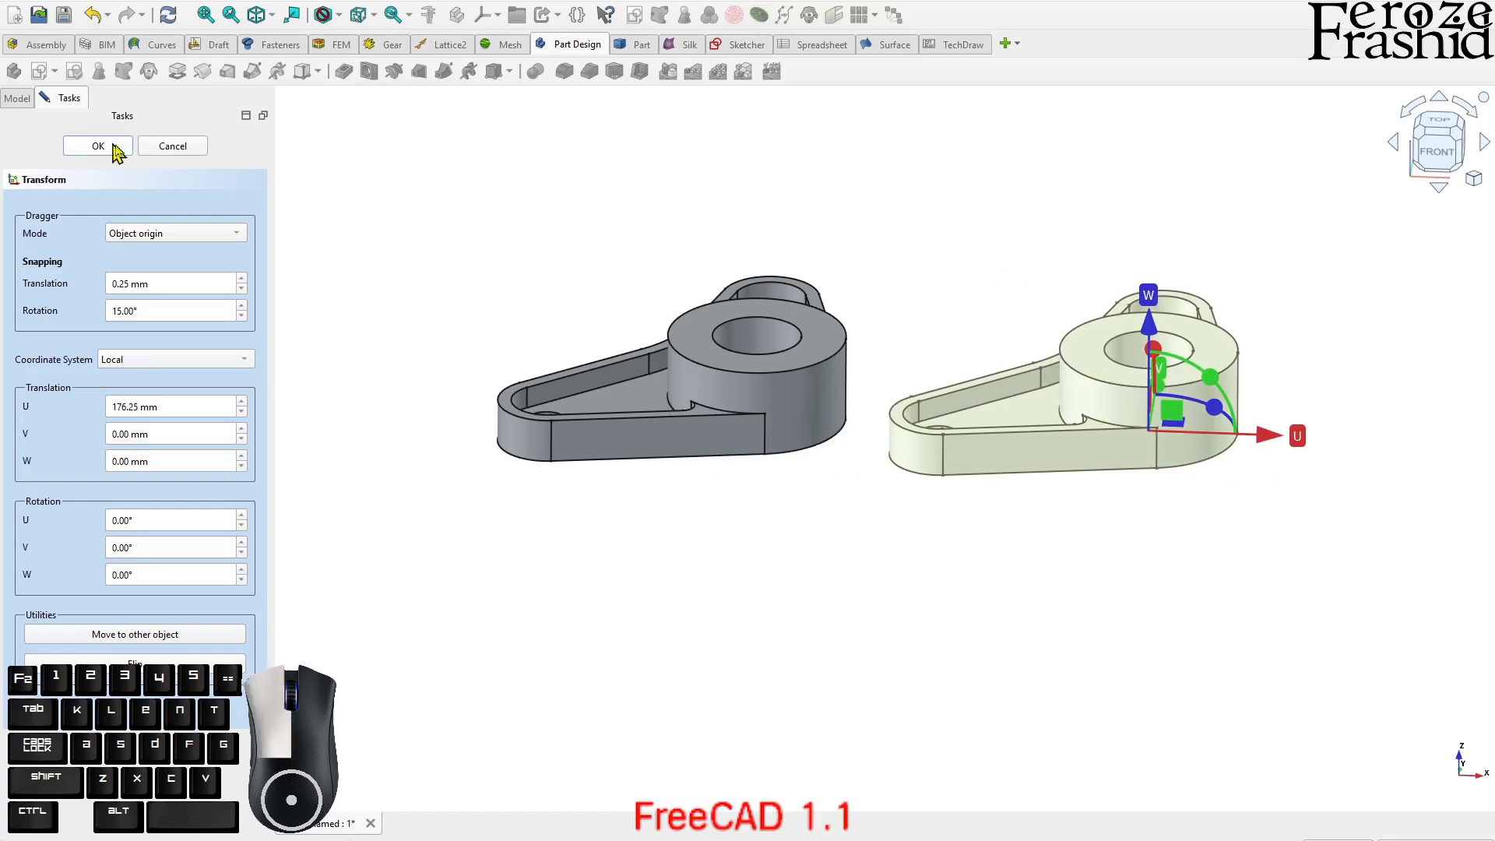
pyautogui.click(498, 255)
pyautogui.moveTo(1155, 404); pyautogui.dragTo(560, 394, button='middle')
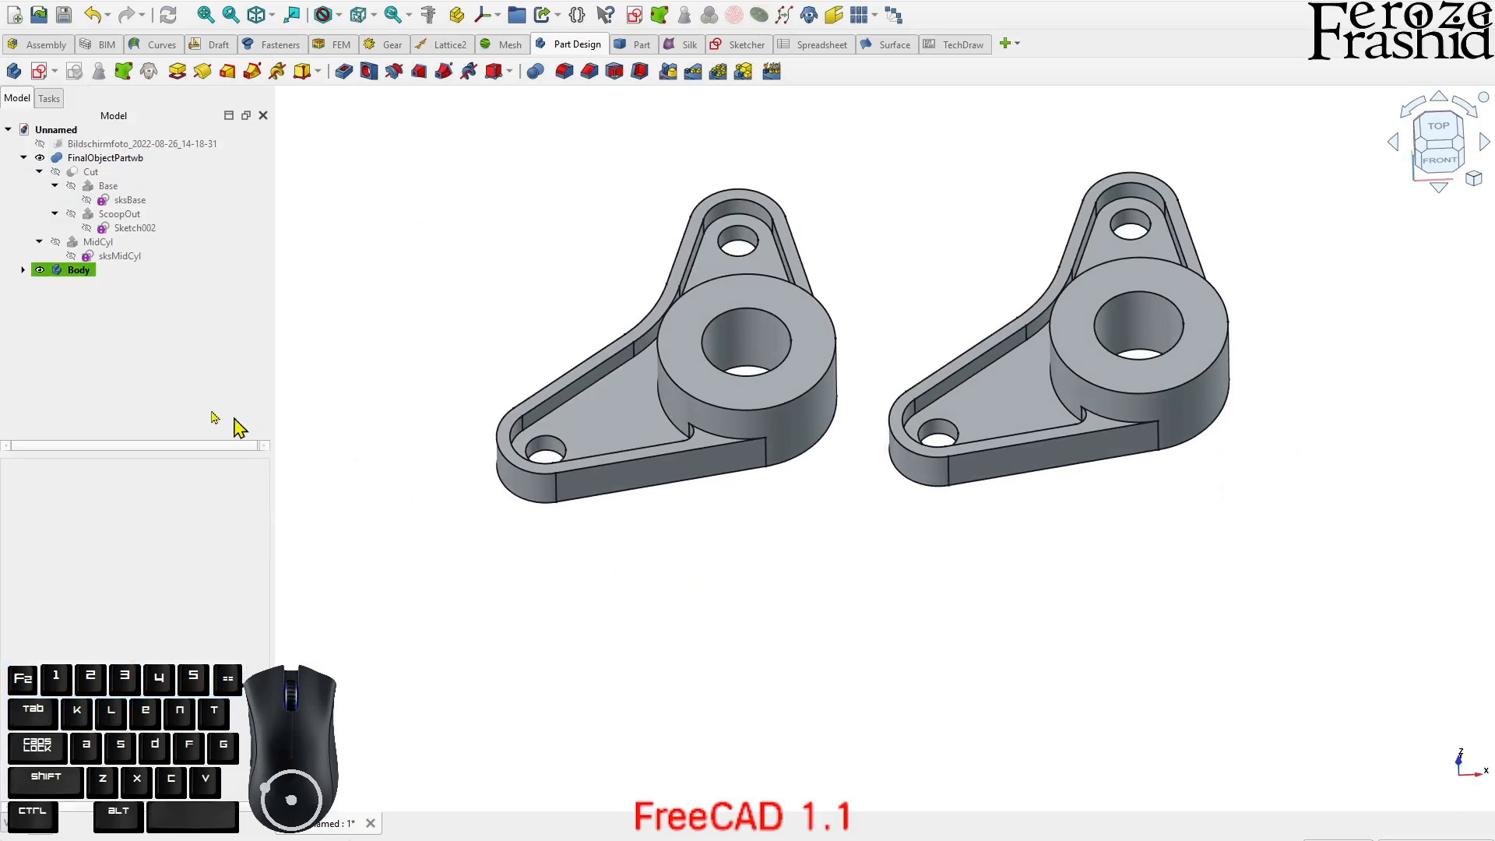
# - Collapse and expand FinalObjectPartwb and the Body to compare their model tree structures
pyautogui.click(24, 158)
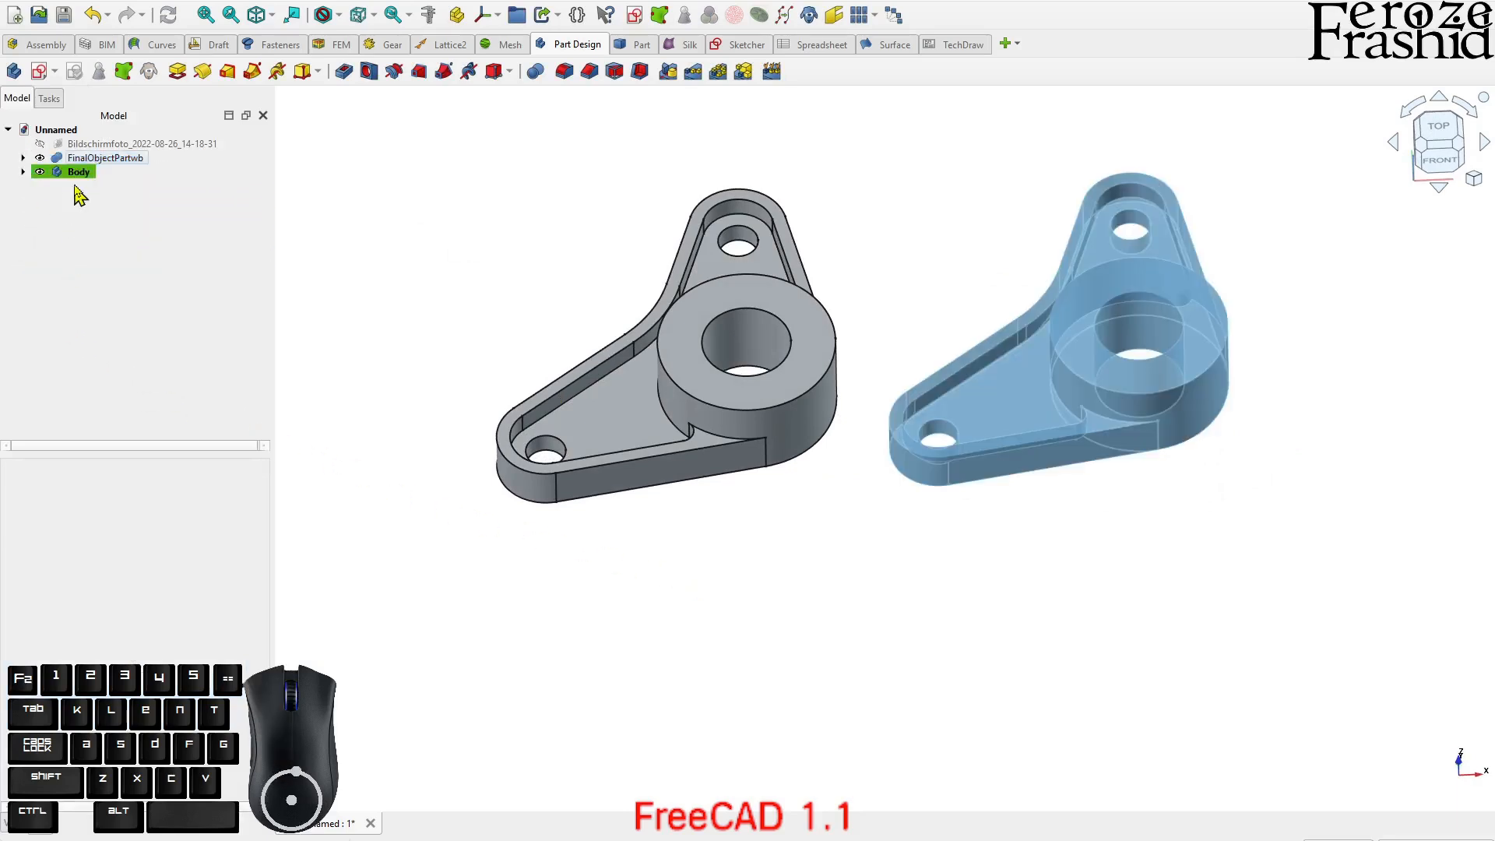
pyautogui.click(23, 172)
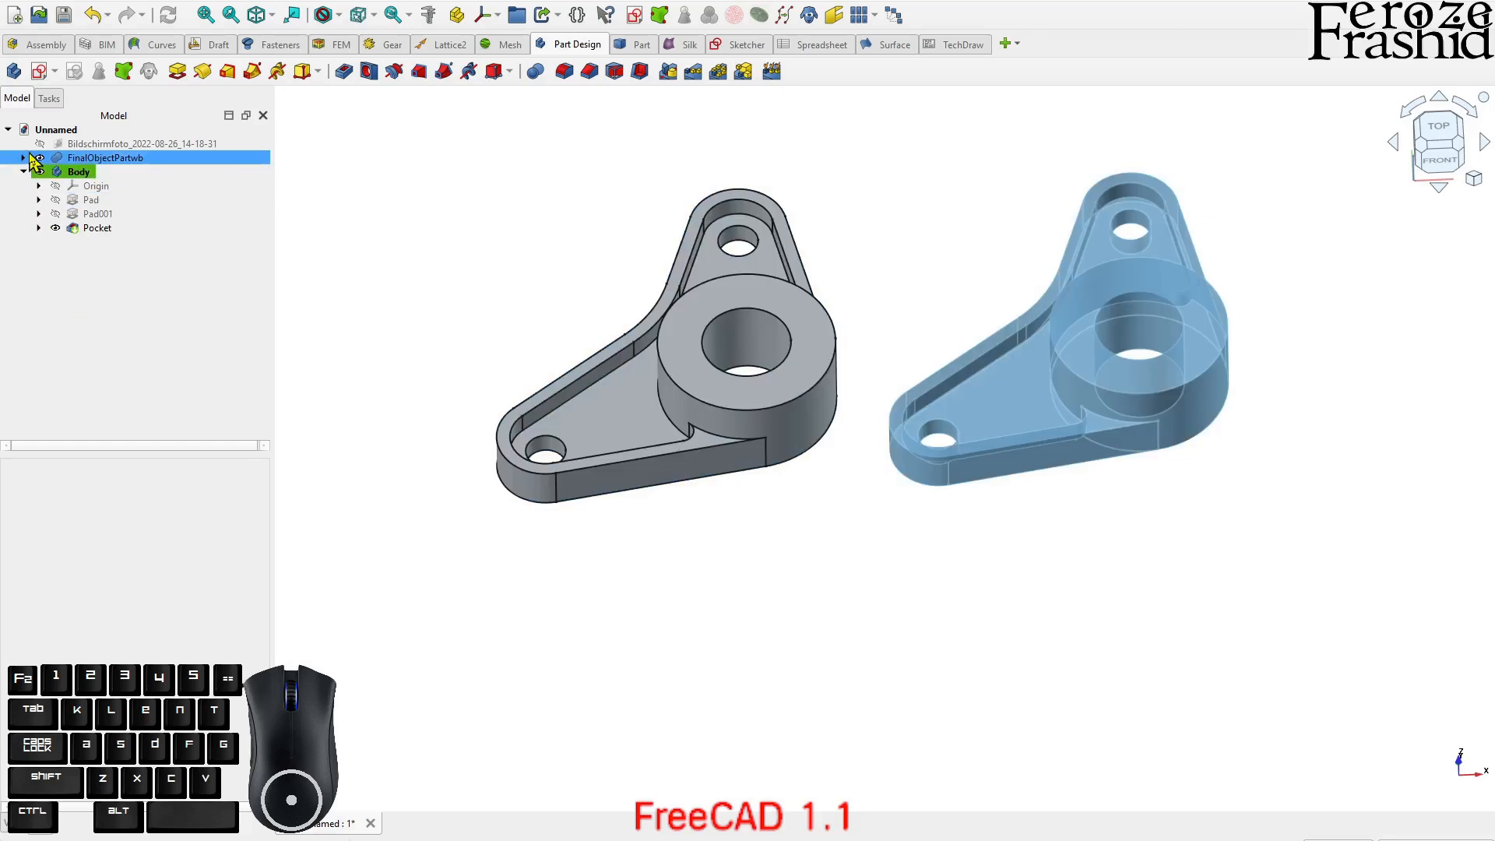
pyautogui.click(24, 158)
pyautogui.click(86, 362)
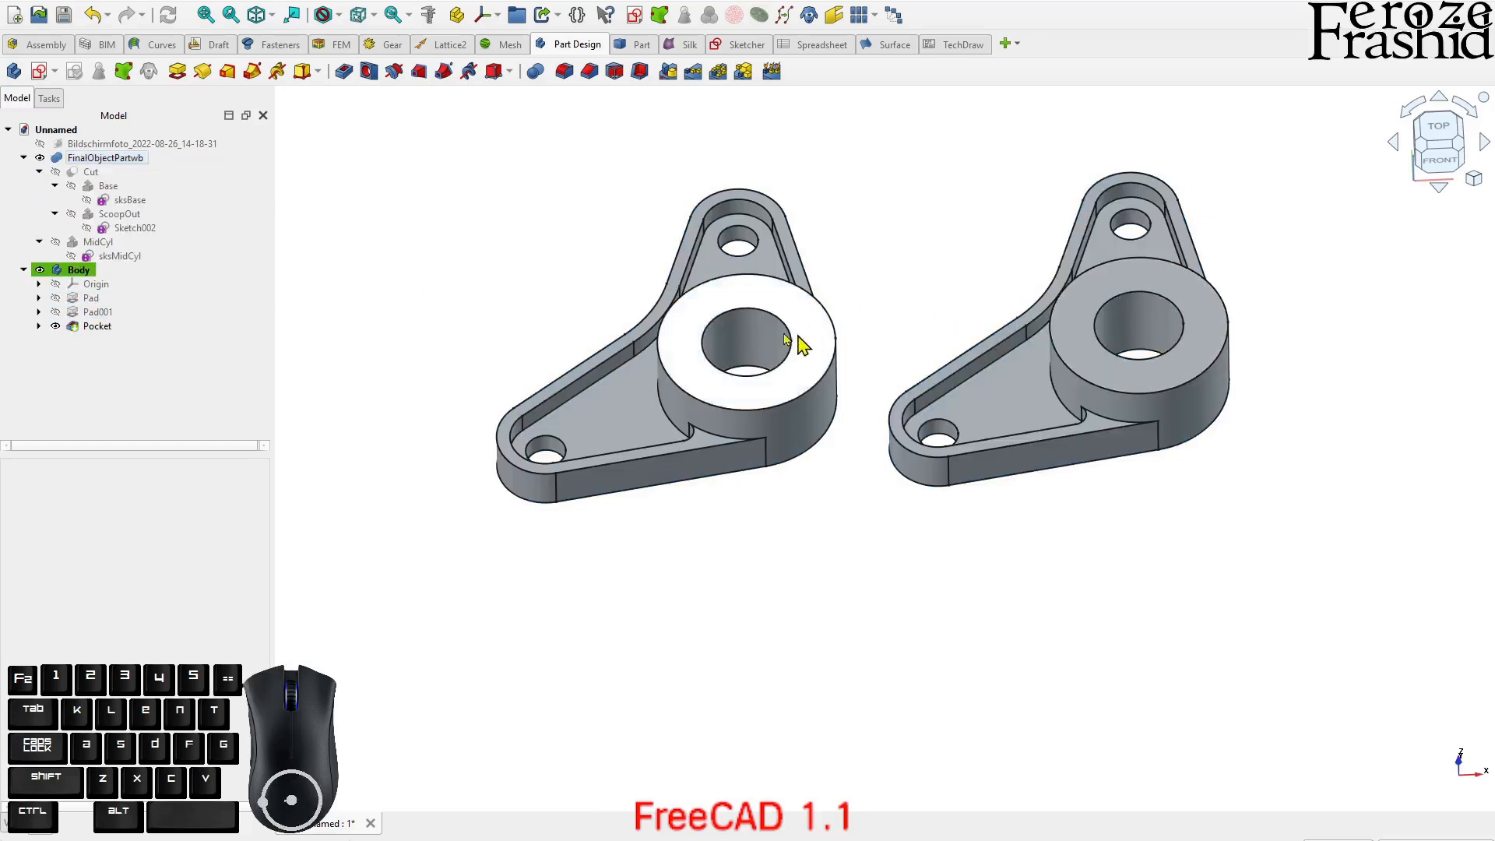
# - Pick faces on both brackets to see which tree object each belongs to, and check the Body's Pad001 and Pocket
pyautogui.click(732, 311)
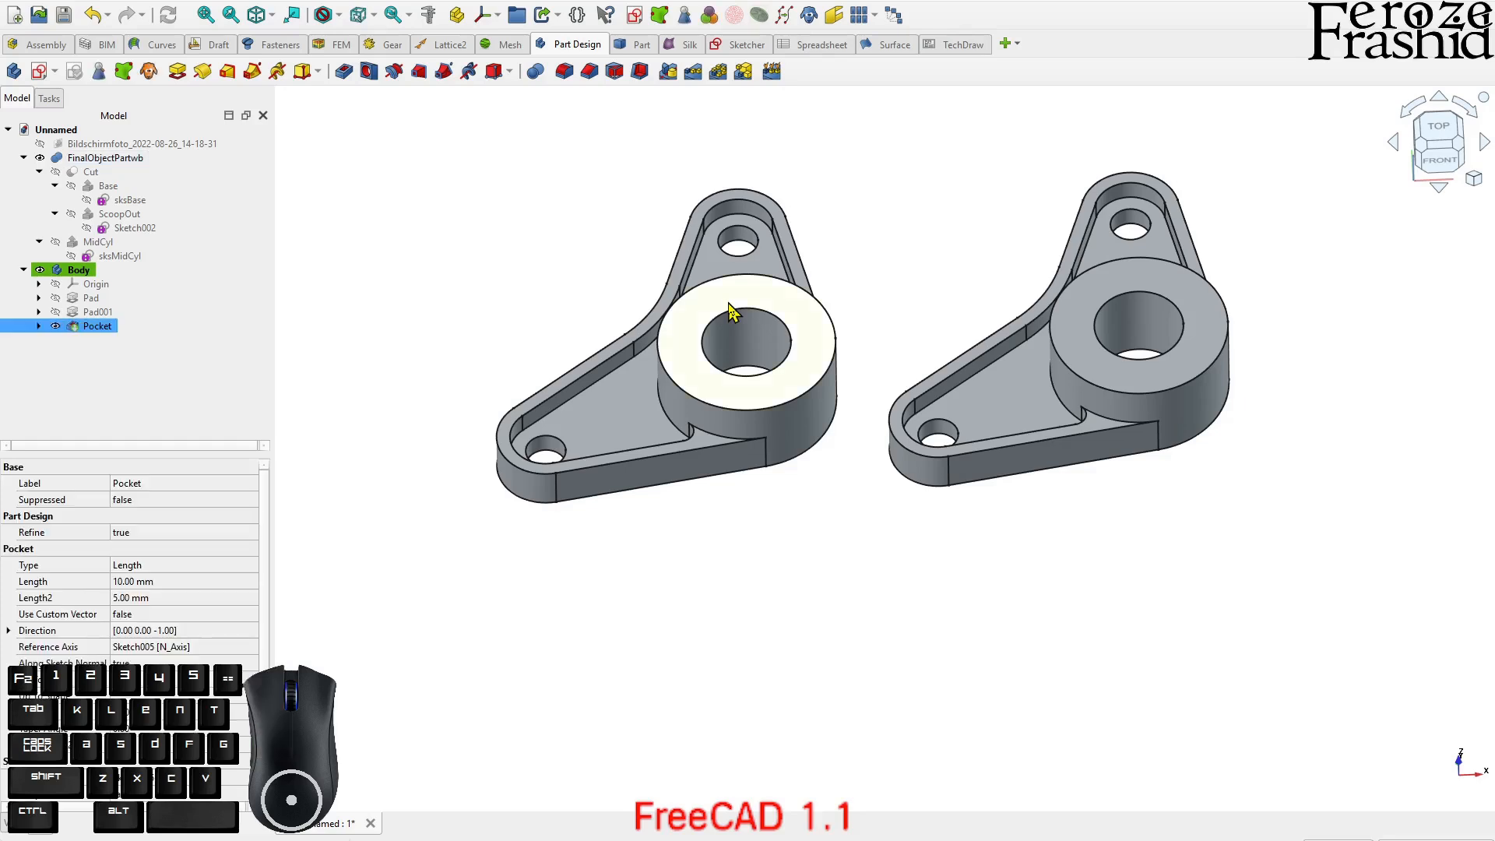
pyautogui.click(1093, 311)
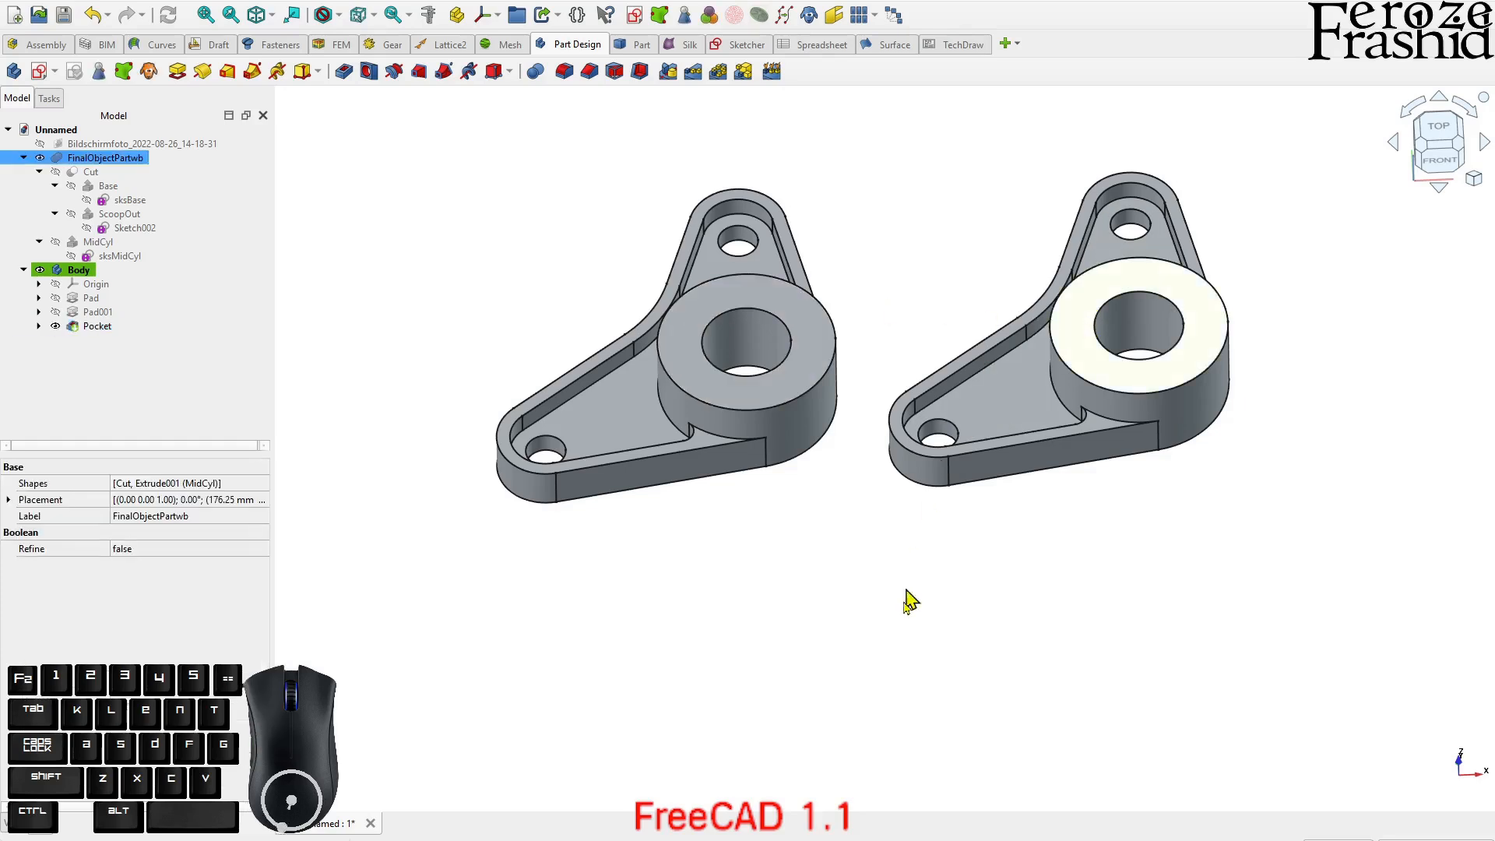
pyautogui.click(907, 623)
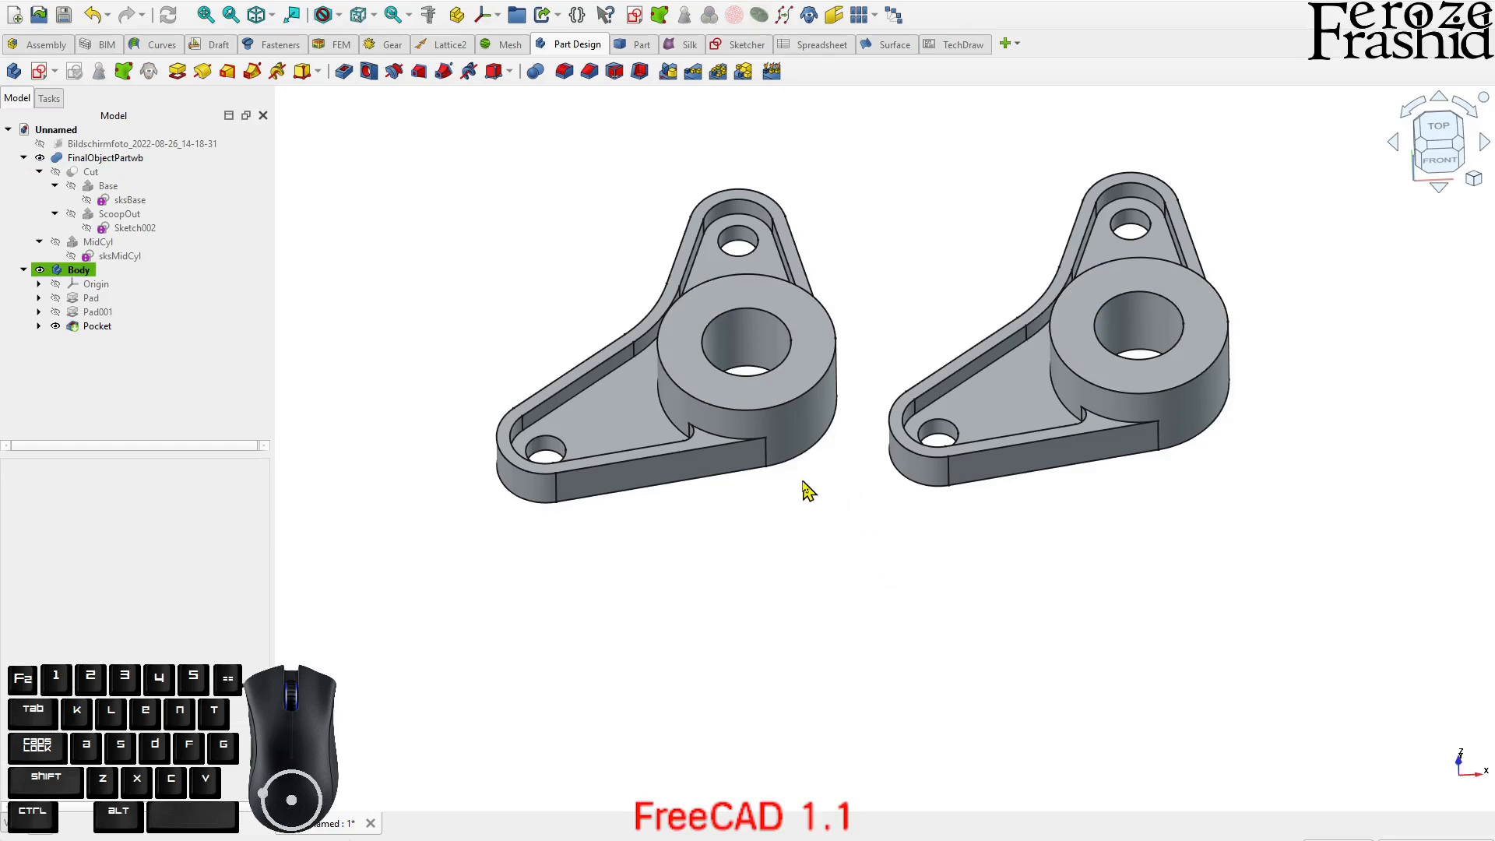
pyautogui.click(717, 464)
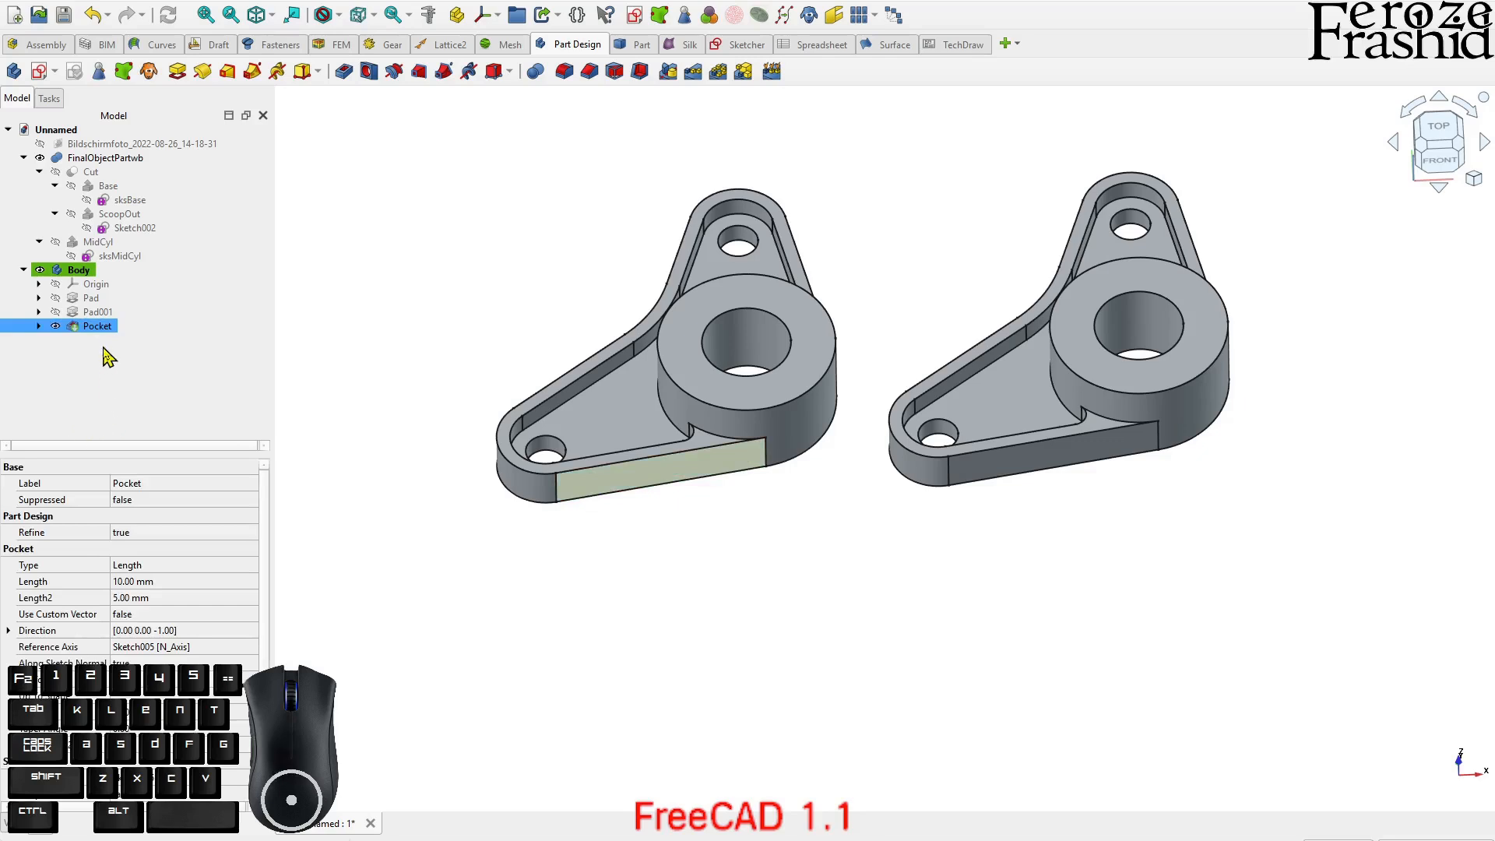
pyautogui.keyDown('ctrl'); pyautogui.click(84, 312); pyautogui.keyUp('ctrl')
pyautogui.keyDown('ctrl'); pyautogui.click(85, 311); pyautogui.keyUp('ctrl')
pyautogui.click(436, 510)
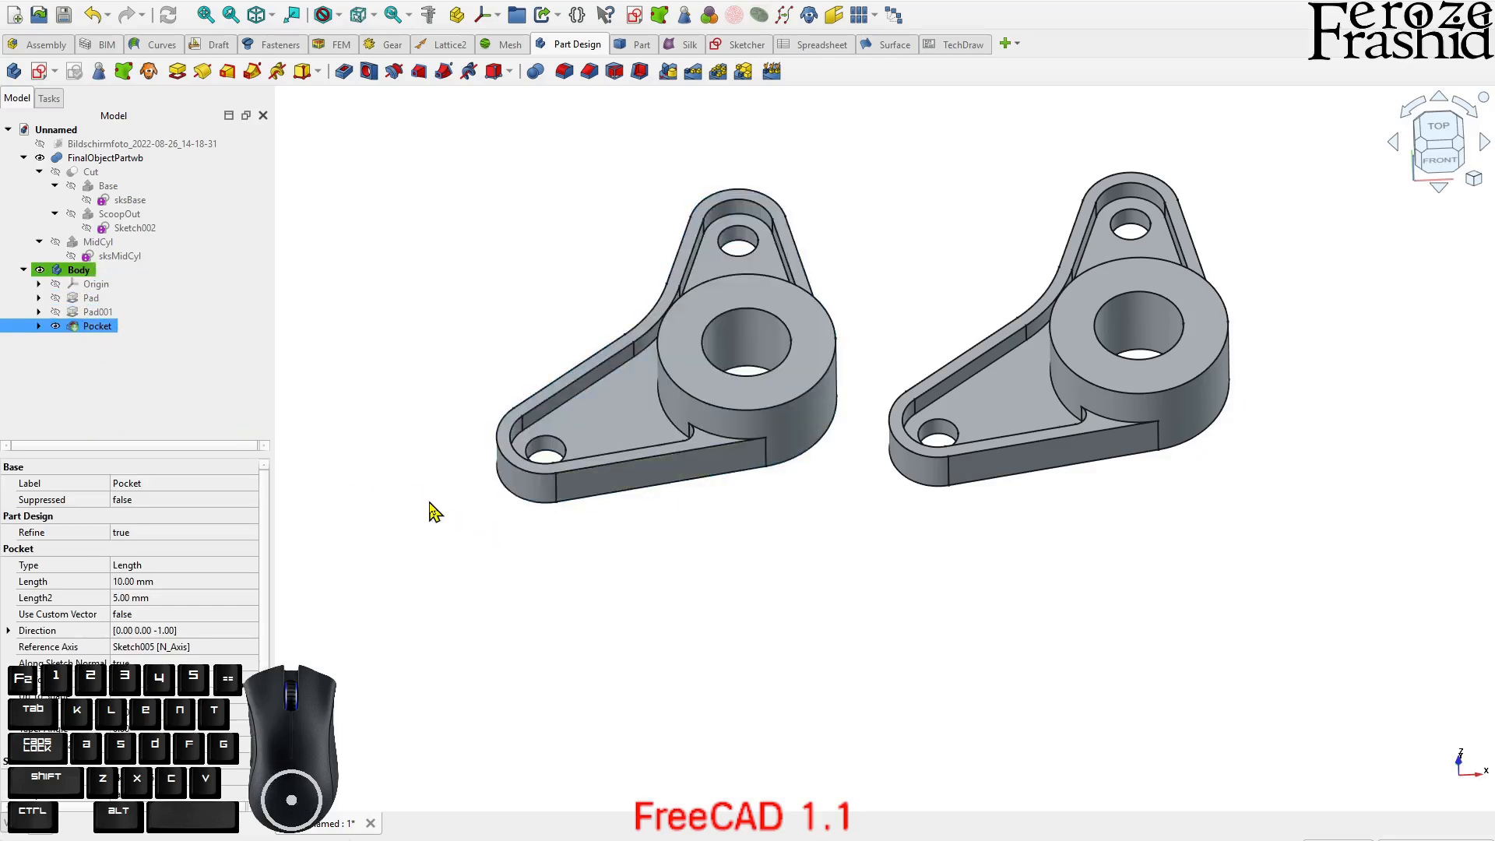
# - Select the moved bracket and collapse its Cut and MidCyl branches in the model tree
pyautogui.click(1051, 455)
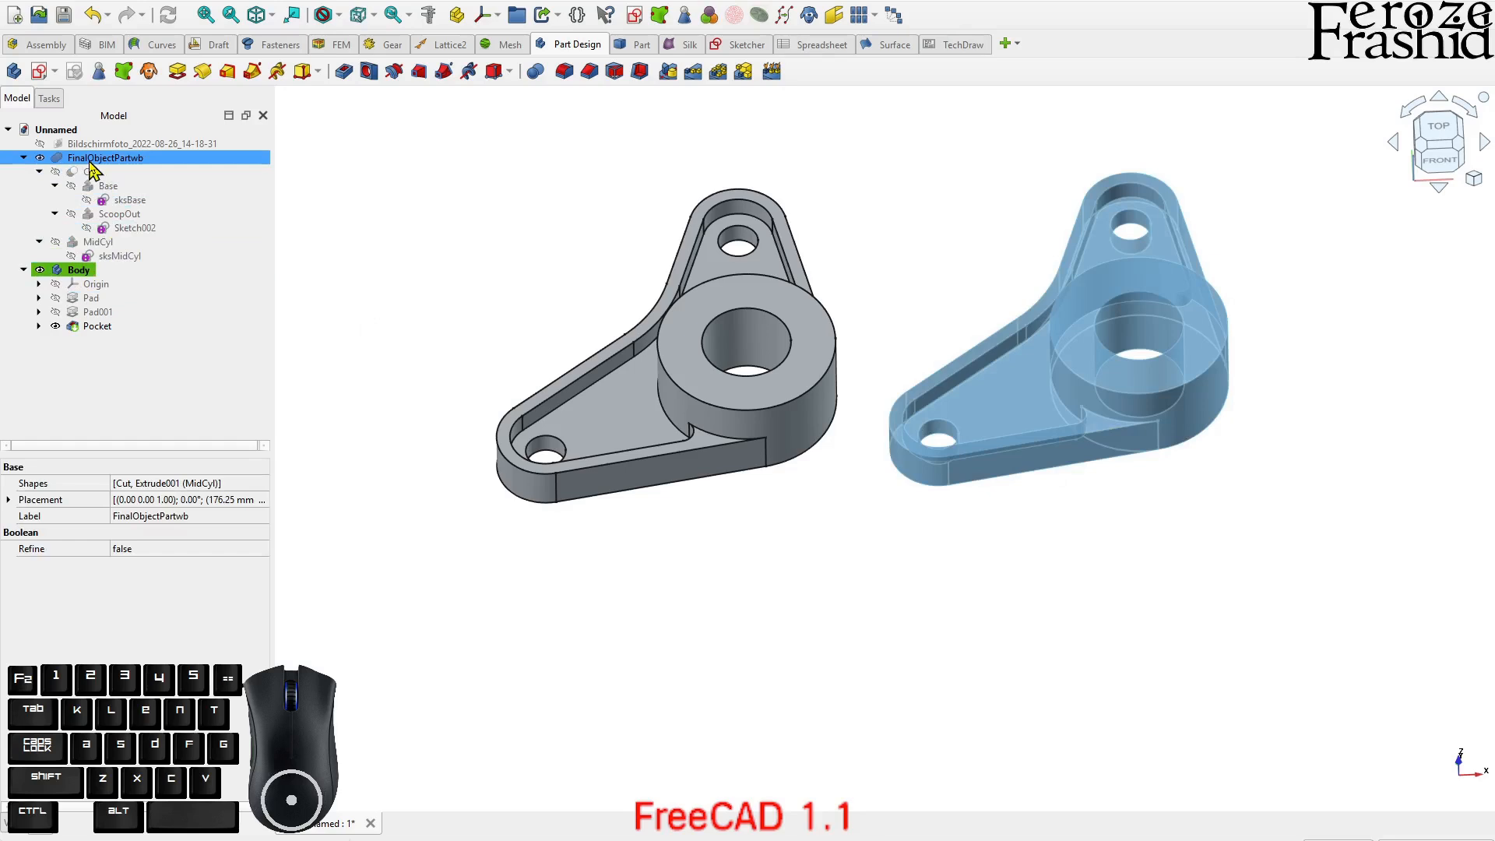
pyautogui.click(39, 172)
pyautogui.click(39, 186)
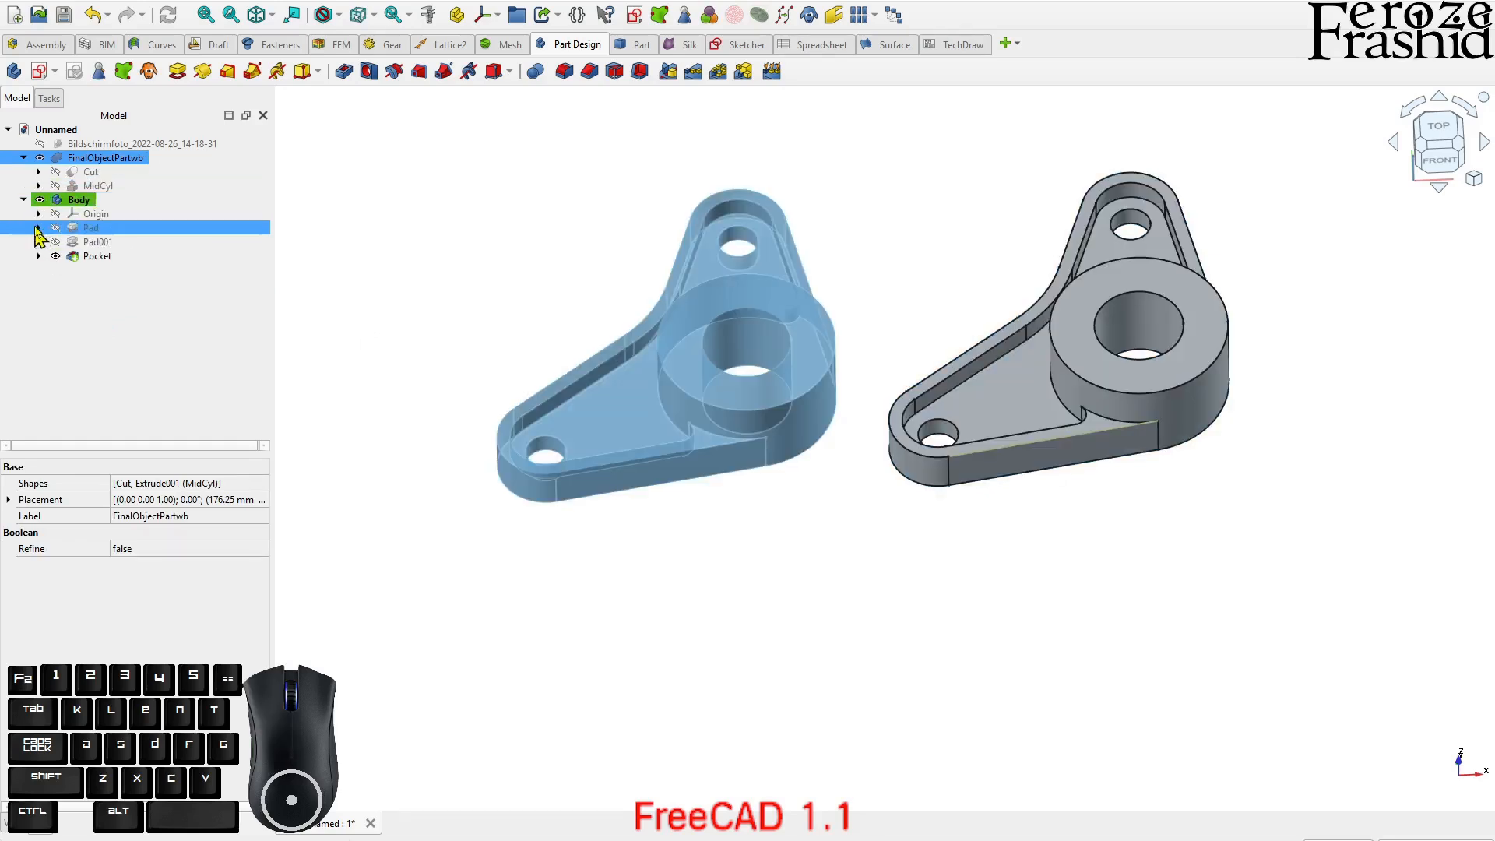
pyautogui.click(64, 329)
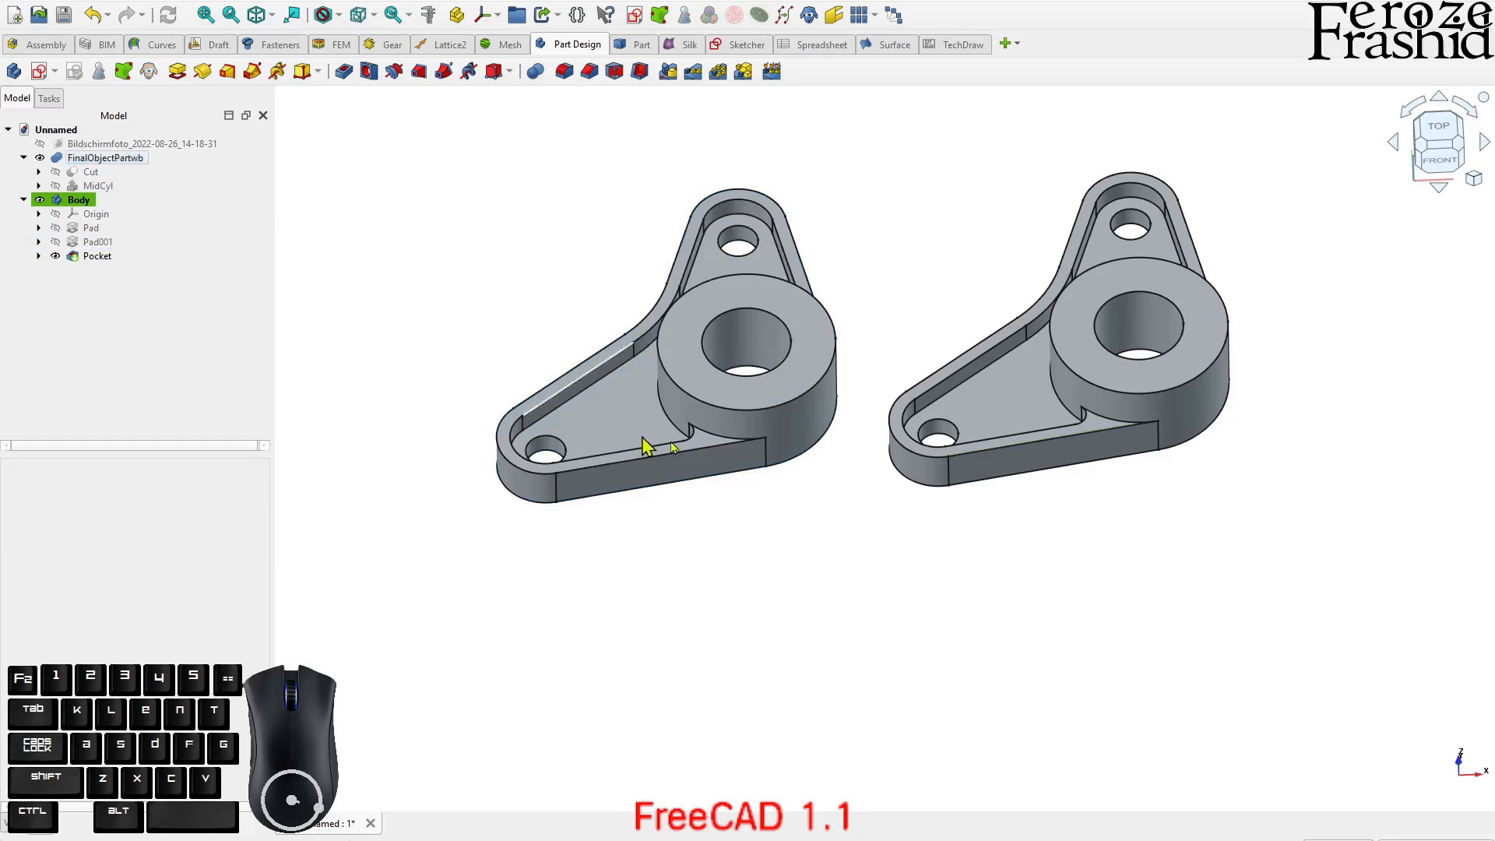
# - Compare selecting the FinalObjectPartwb bracket with selecting the Body and its Pocket feature
pyautogui.click(1045, 454)
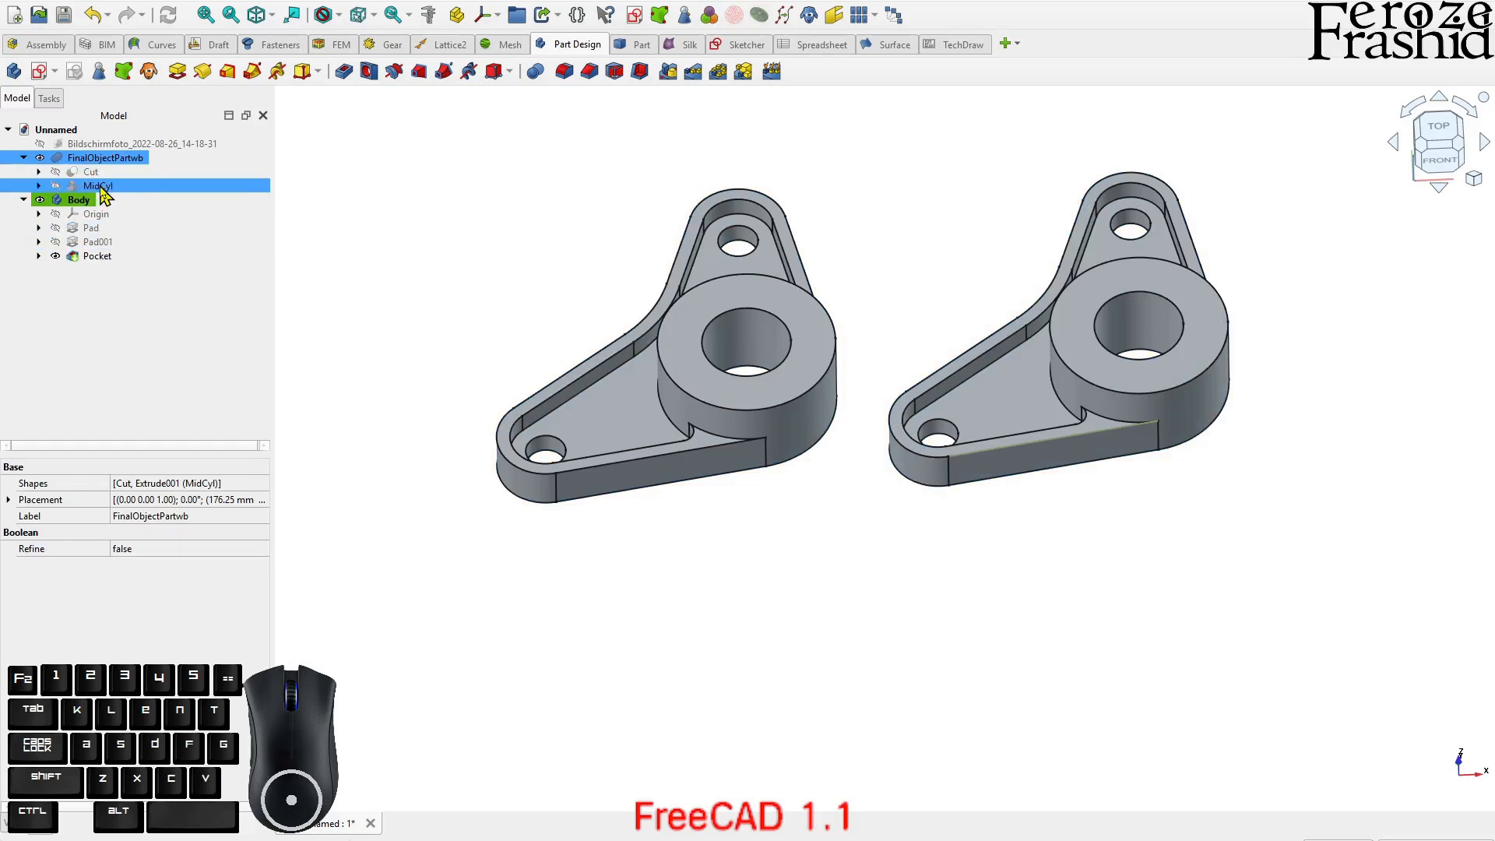
pyautogui.click(107, 360)
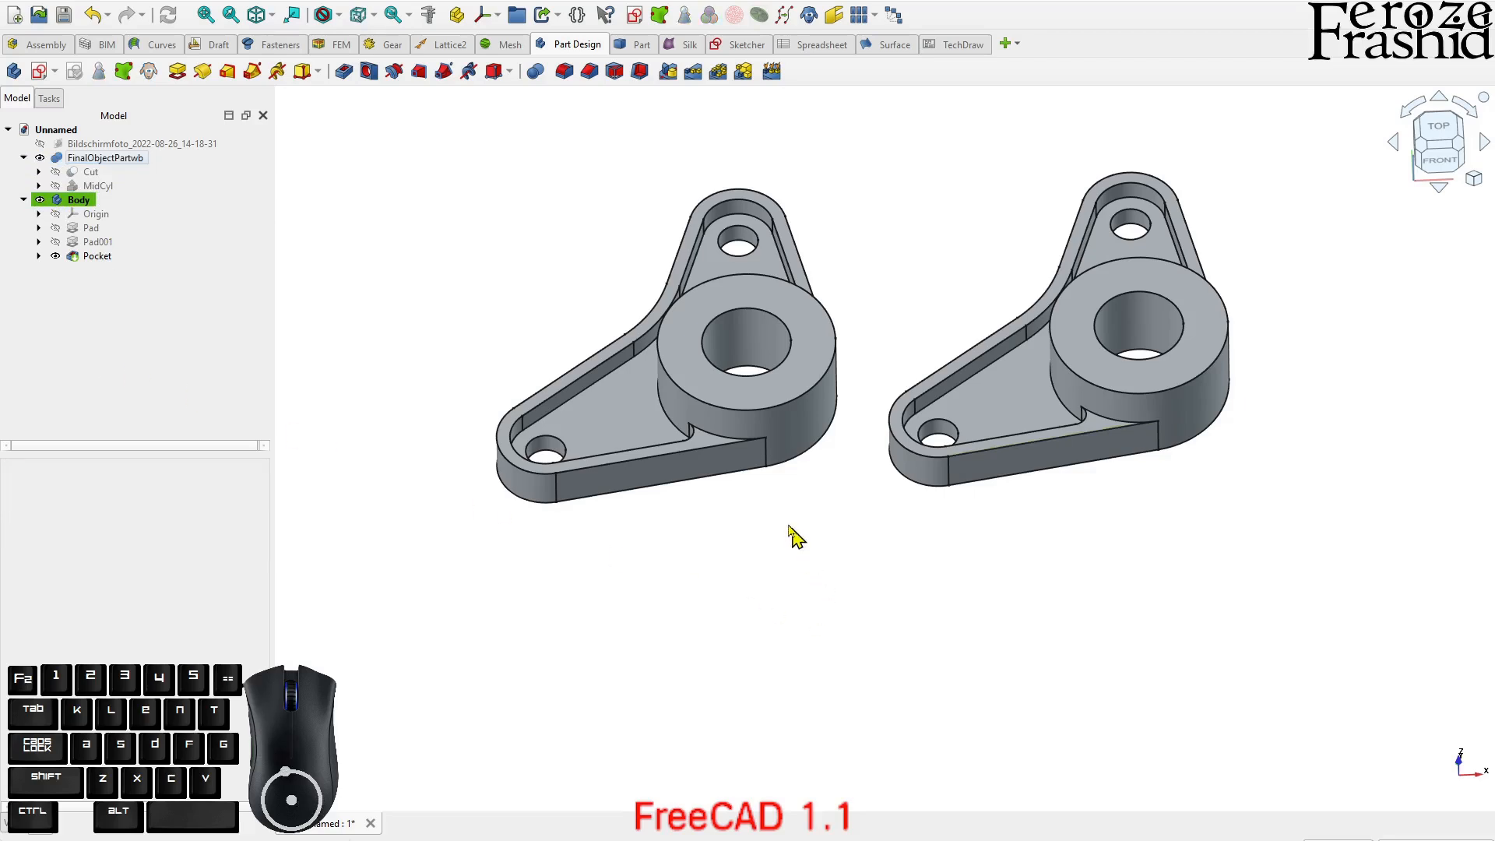
pyautogui.click(695, 459)
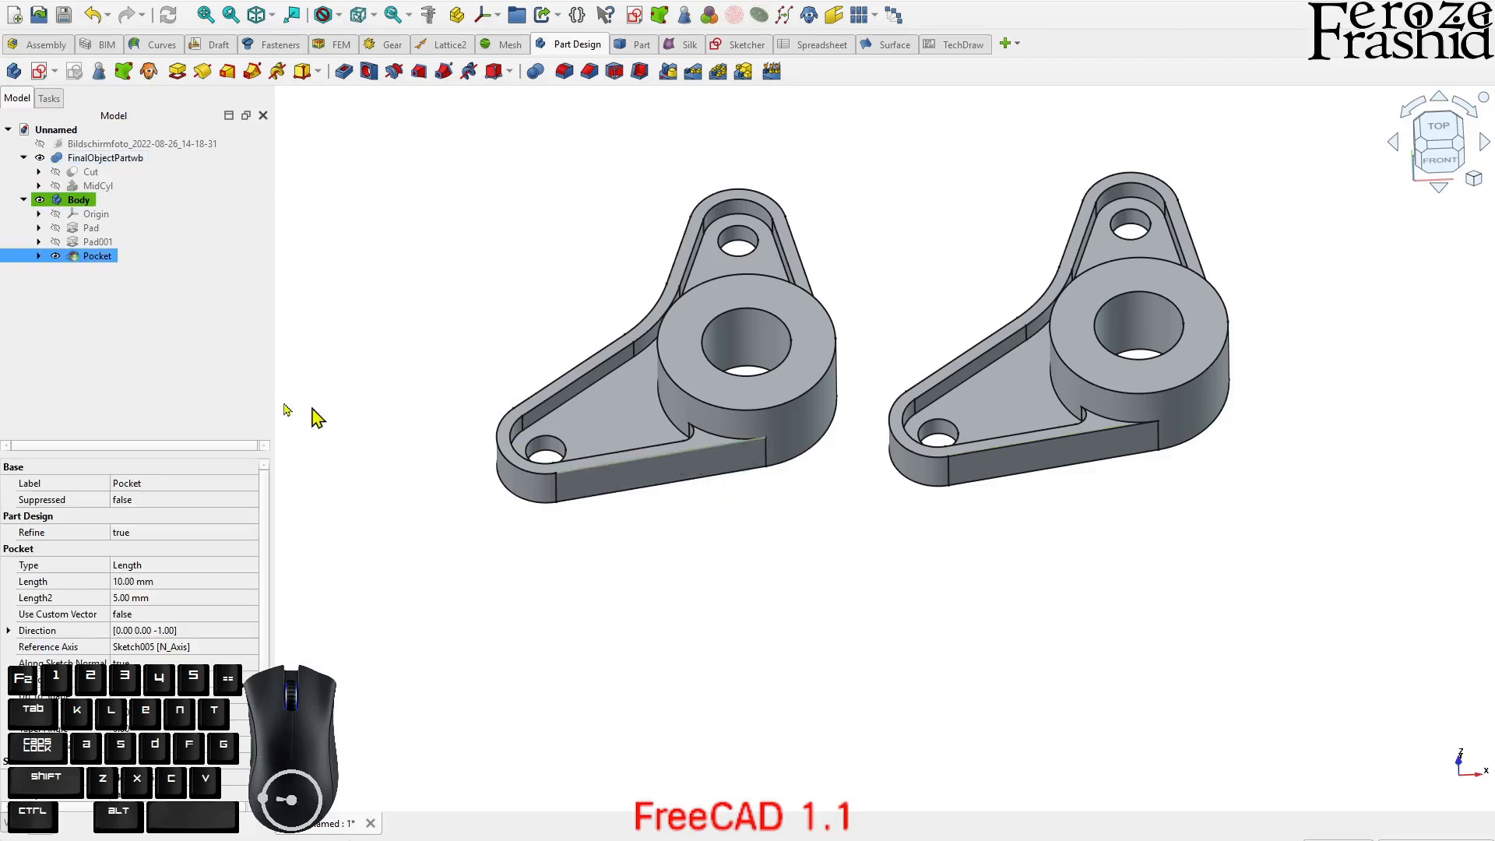
pyautogui.click(91, 259)
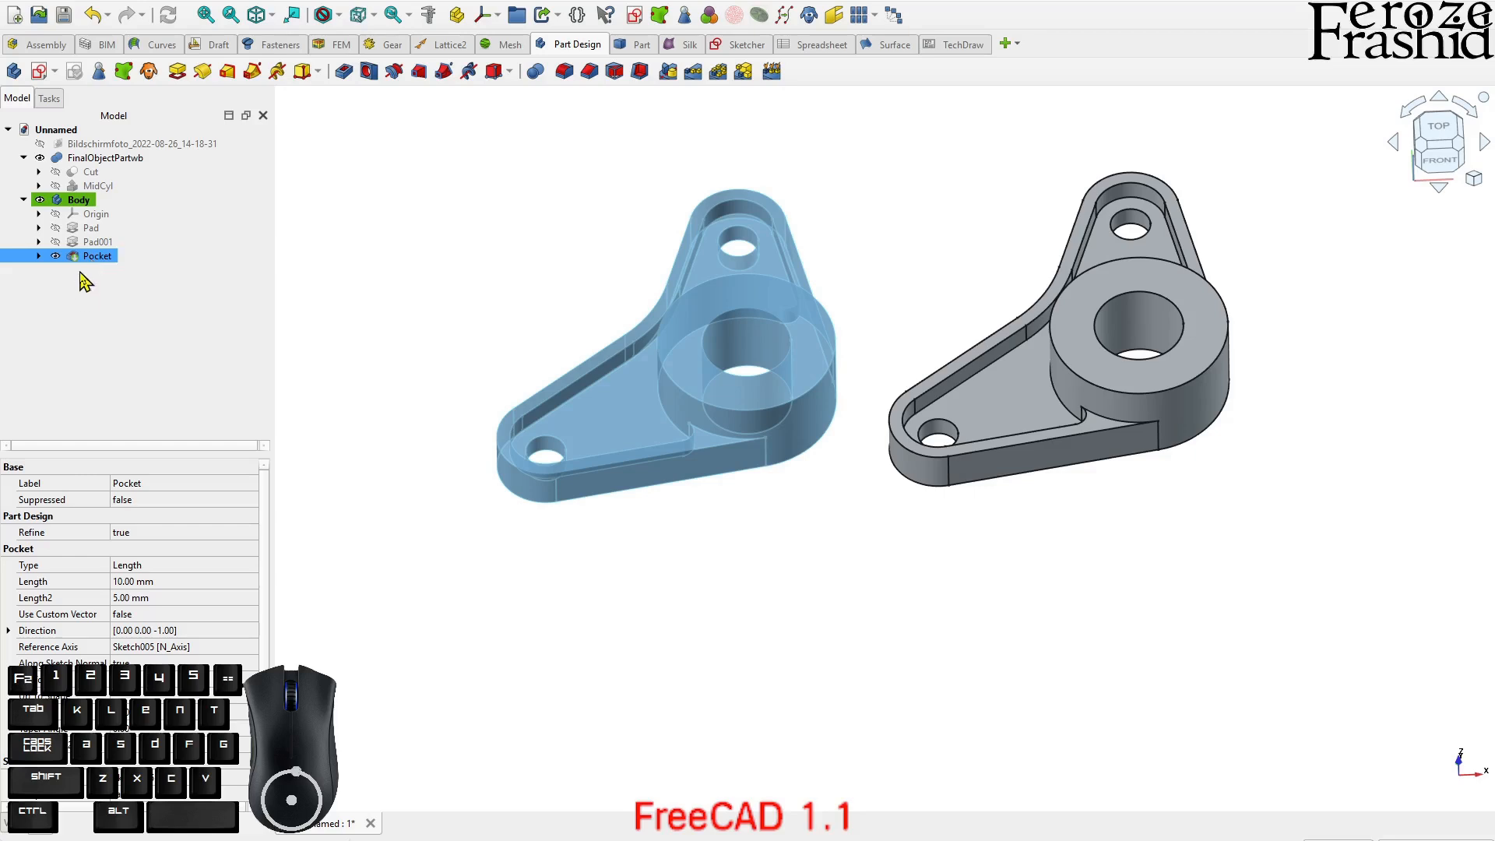
pyautogui.click(113, 324)
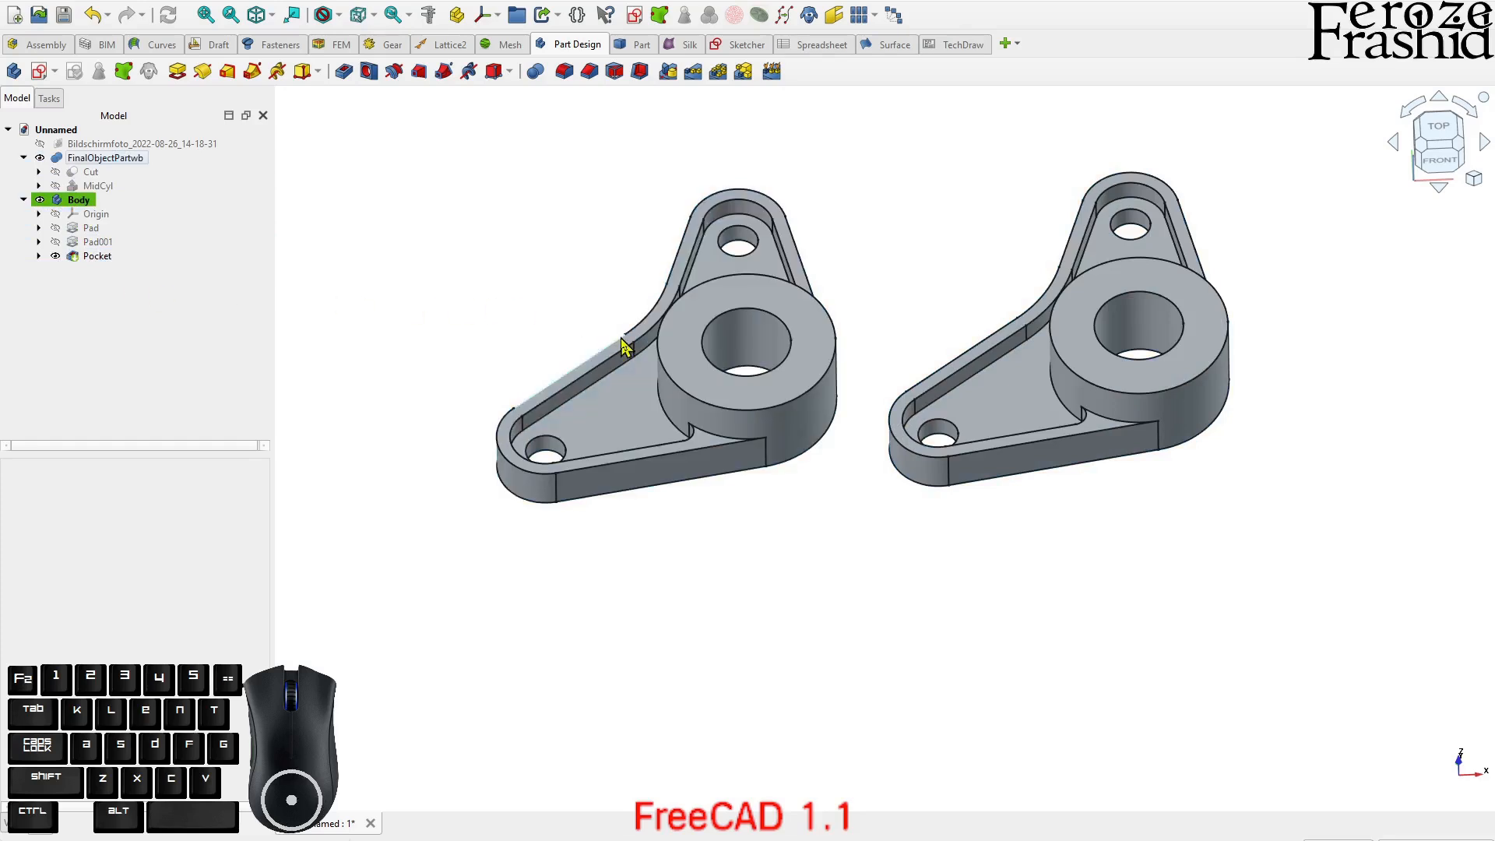
pyautogui.click(85, 202)
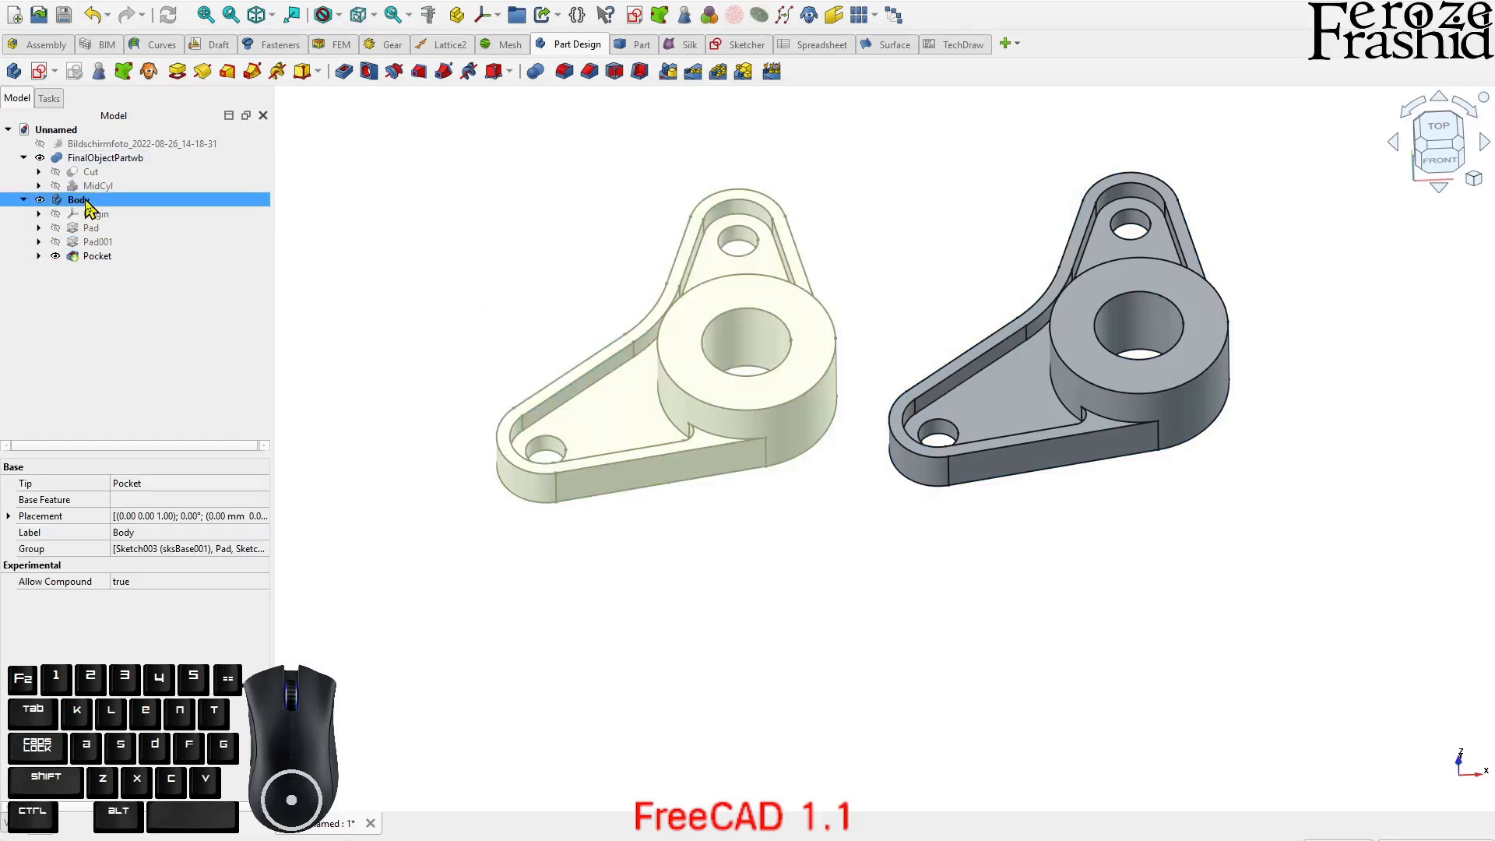
pyautogui.click(106, 322)
# - Switch to the Part workbench with the Body's Pocket selected, and clear the selection
pyautogui.click(103, 257)
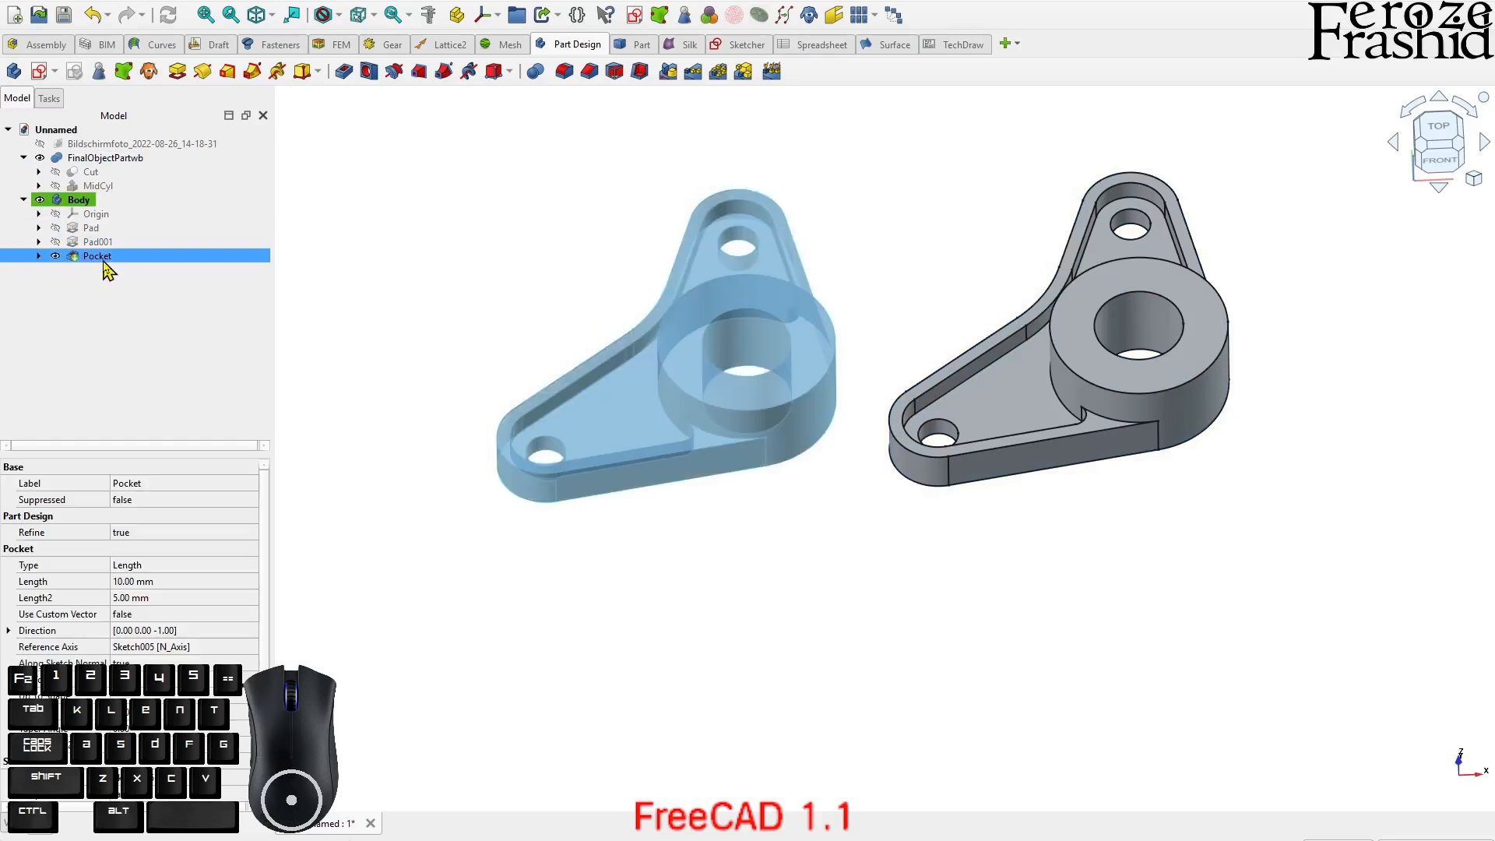
pyautogui.click(636, 45)
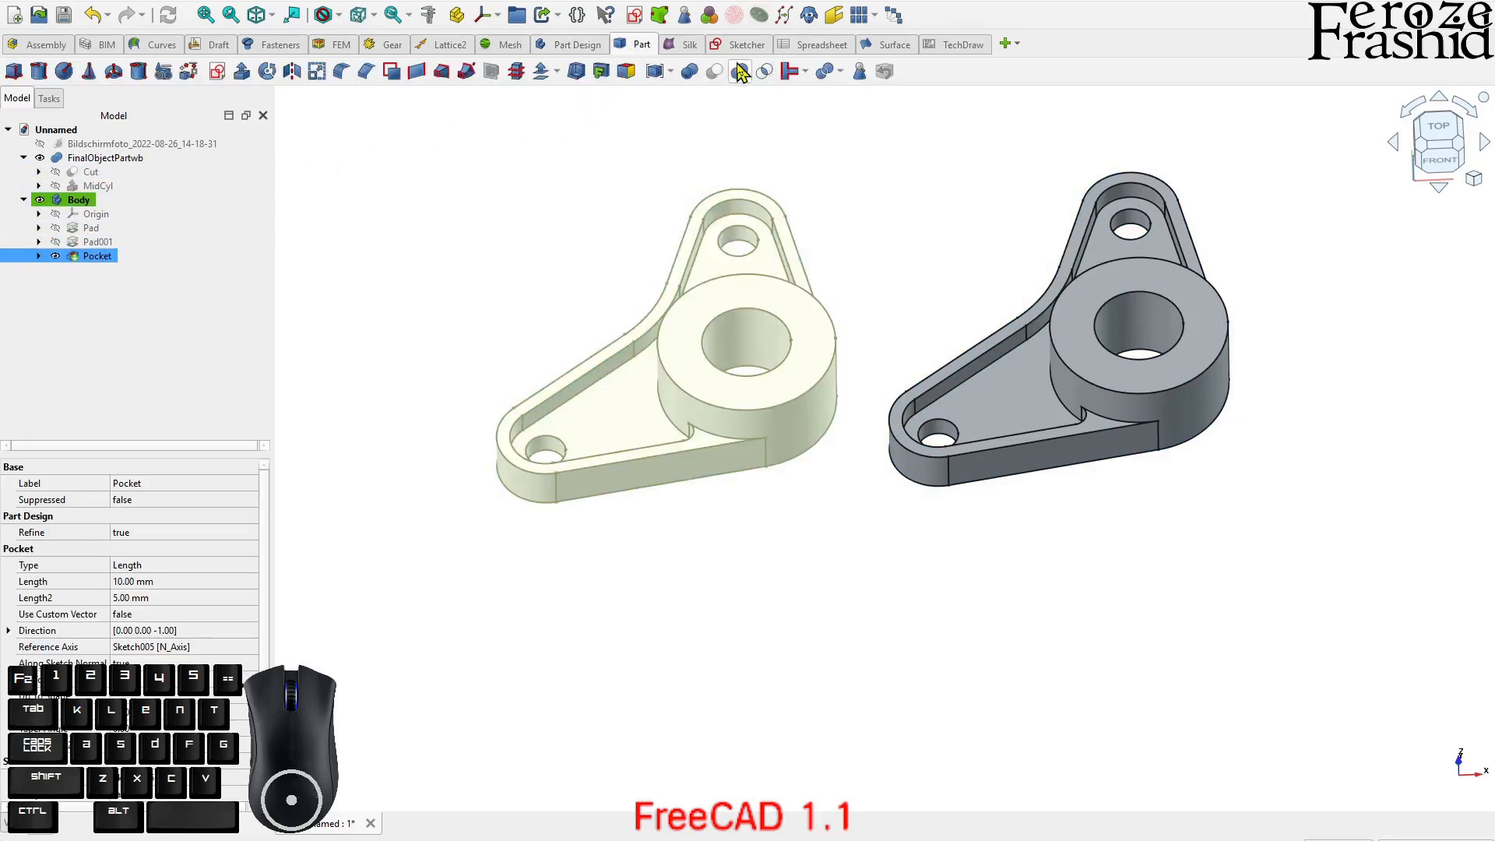
pyautogui.click(173, 314)
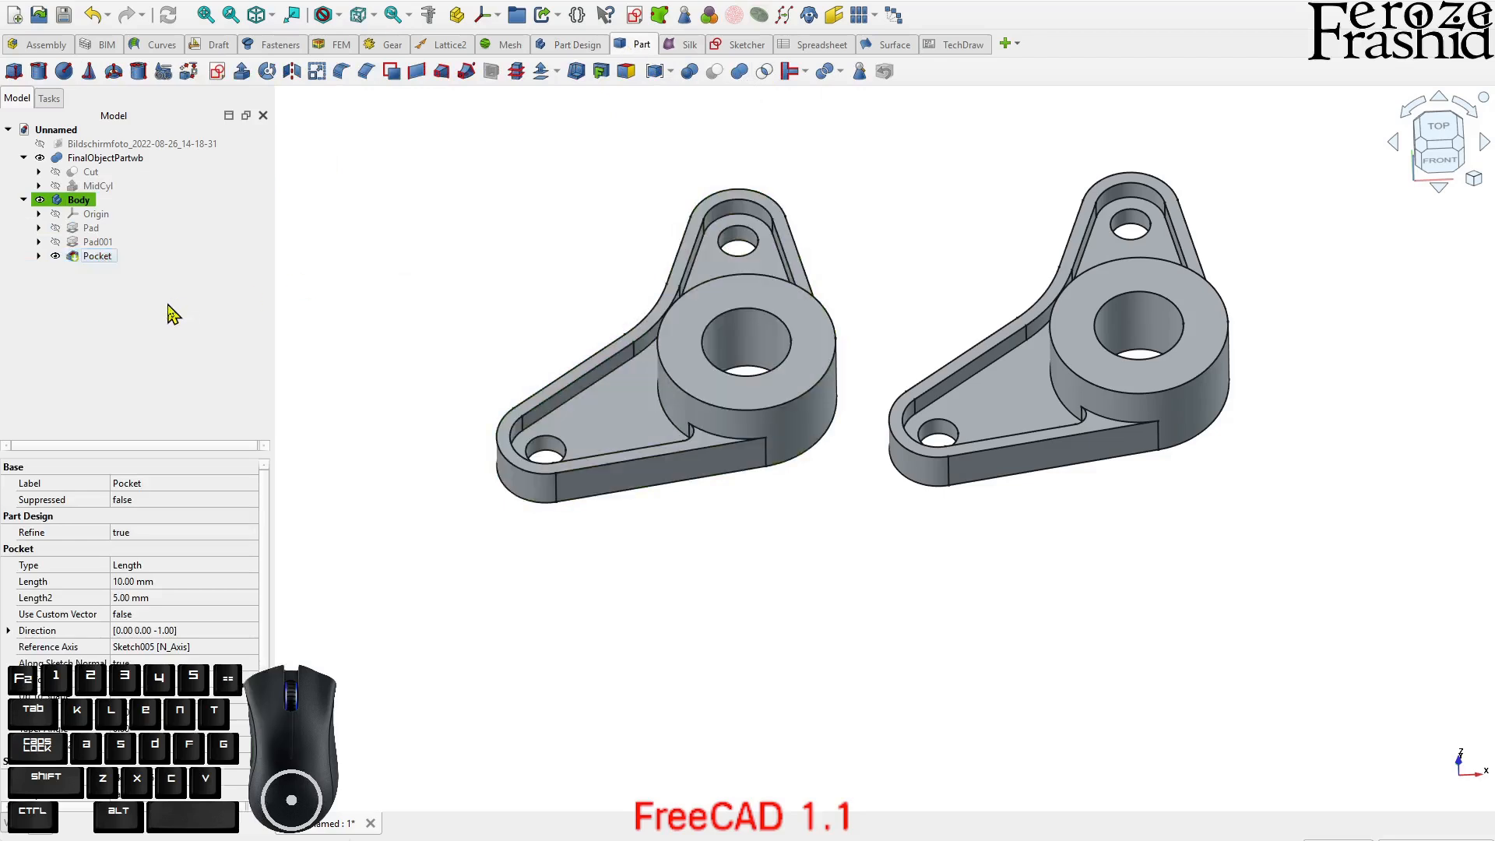
# - Select the Pad feature and the whole Body in the model tree to see what each highlights, and clear the selection
pyautogui.click(97, 229)
pyautogui.click(86, 202)
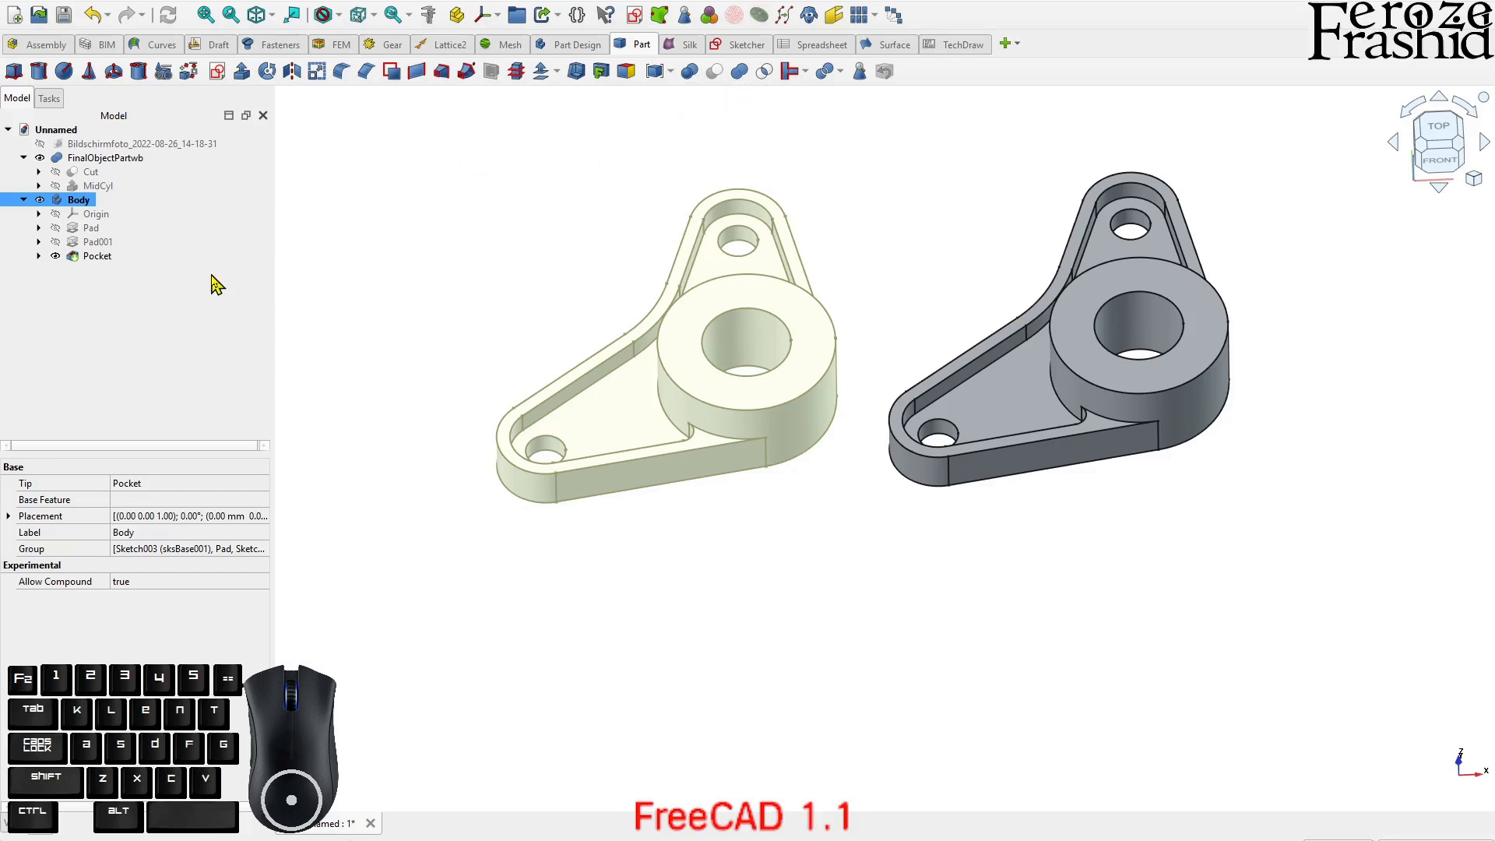
pyautogui.click(148, 391)
# - Pick the rim face of the FinalObjectPartwb bracket, collapse and re-expand its tree branch, and compare it with selecting the Body
pyautogui.click(1043, 434)
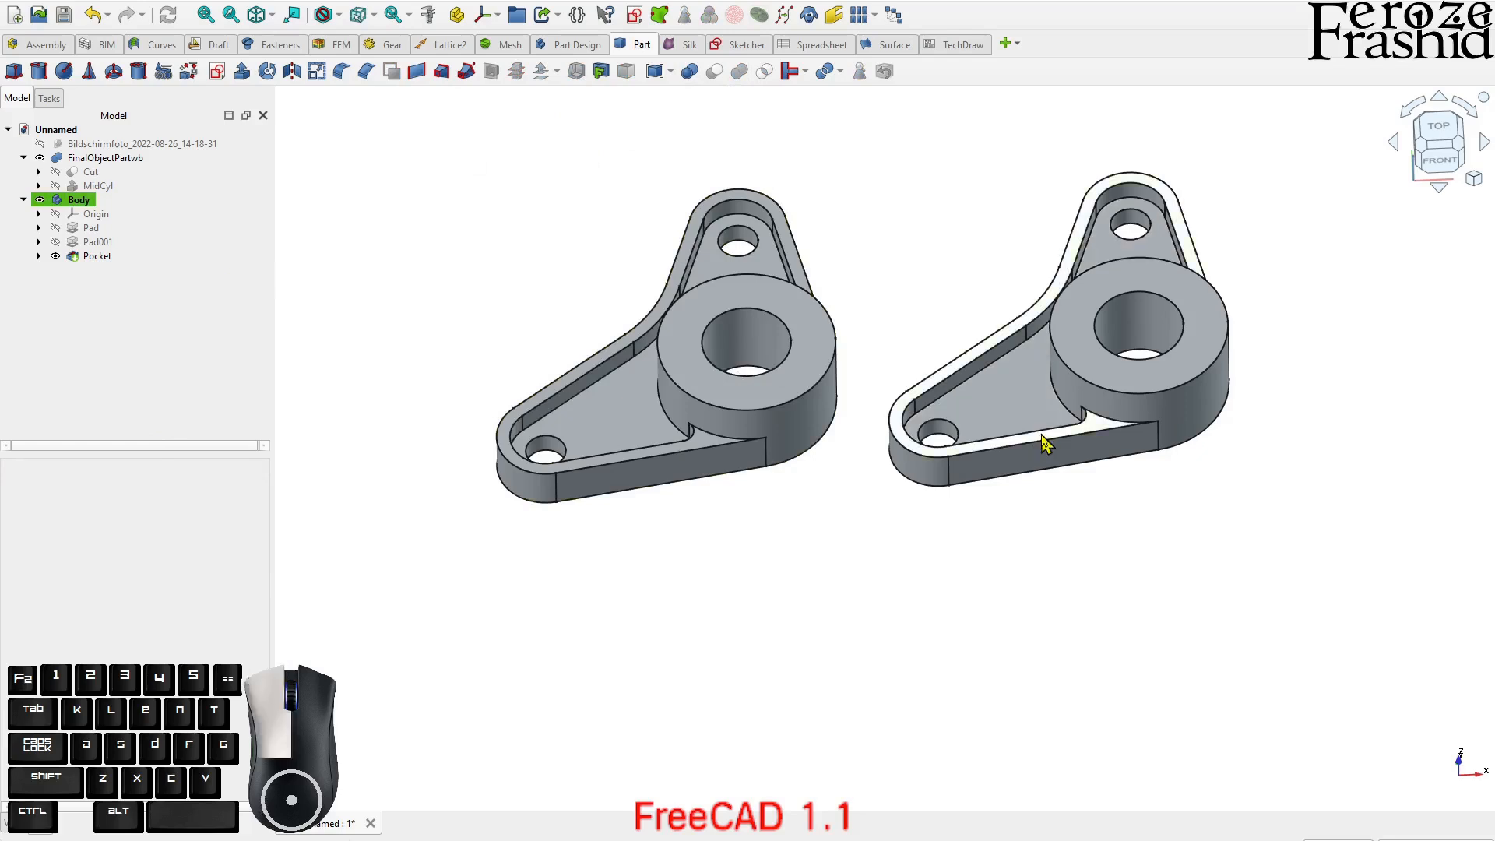
pyautogui.click(24, 157)
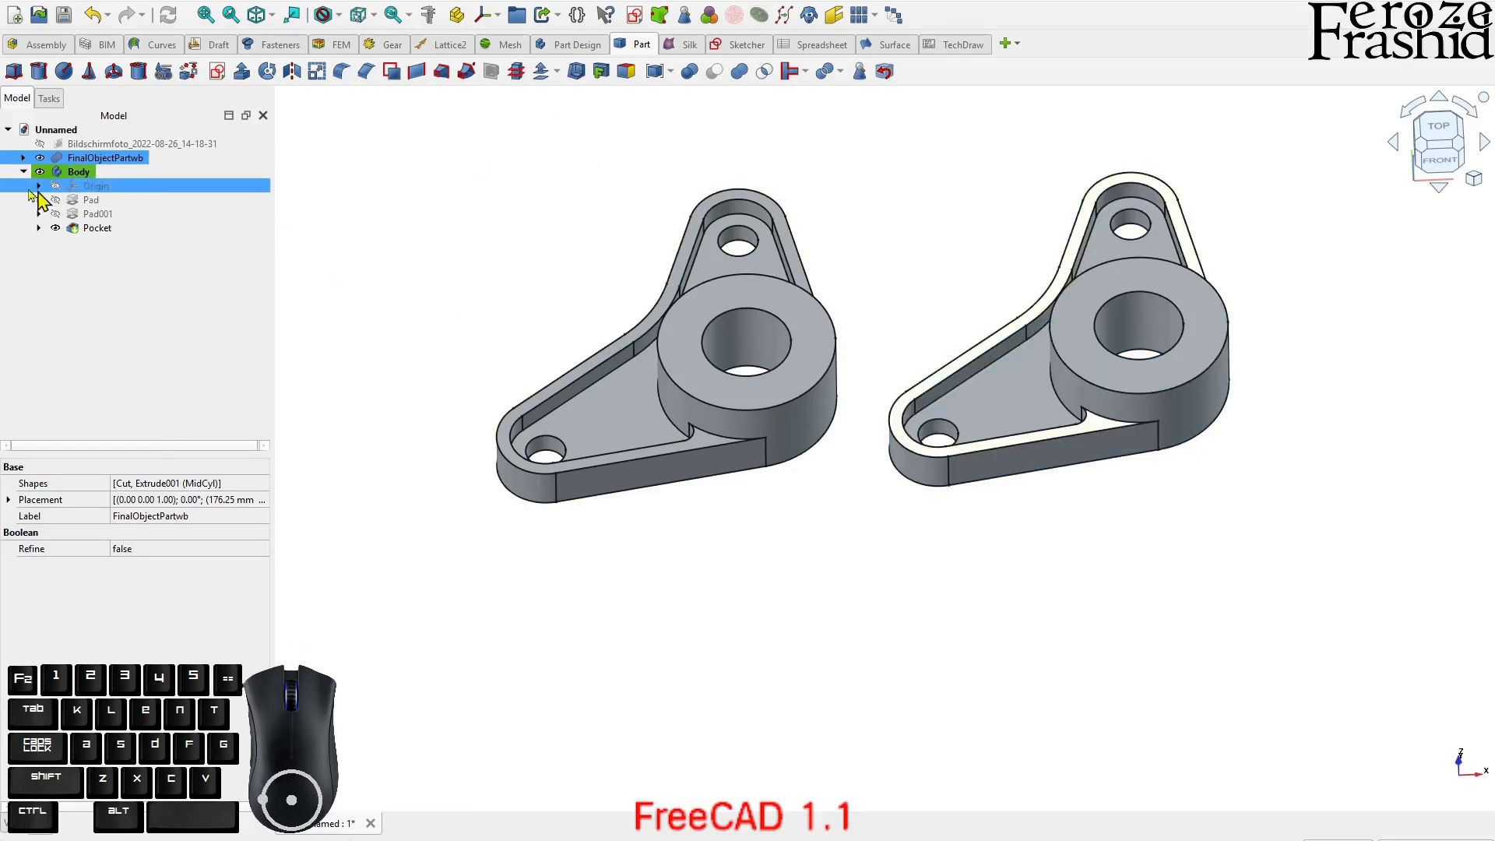
pyautogui.click(23, 157)
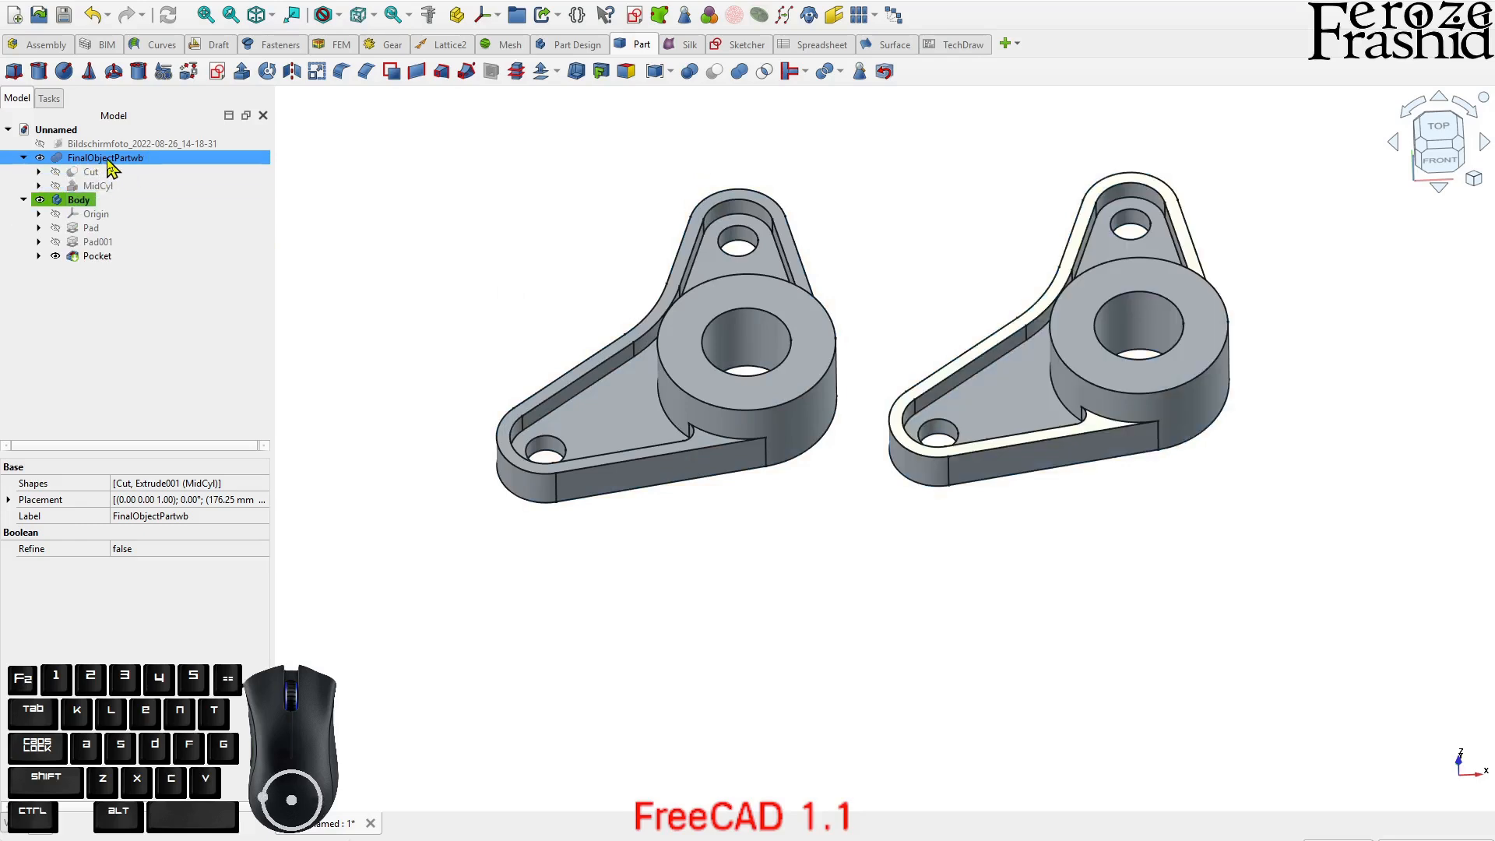
pyautogui.click(122, 292)
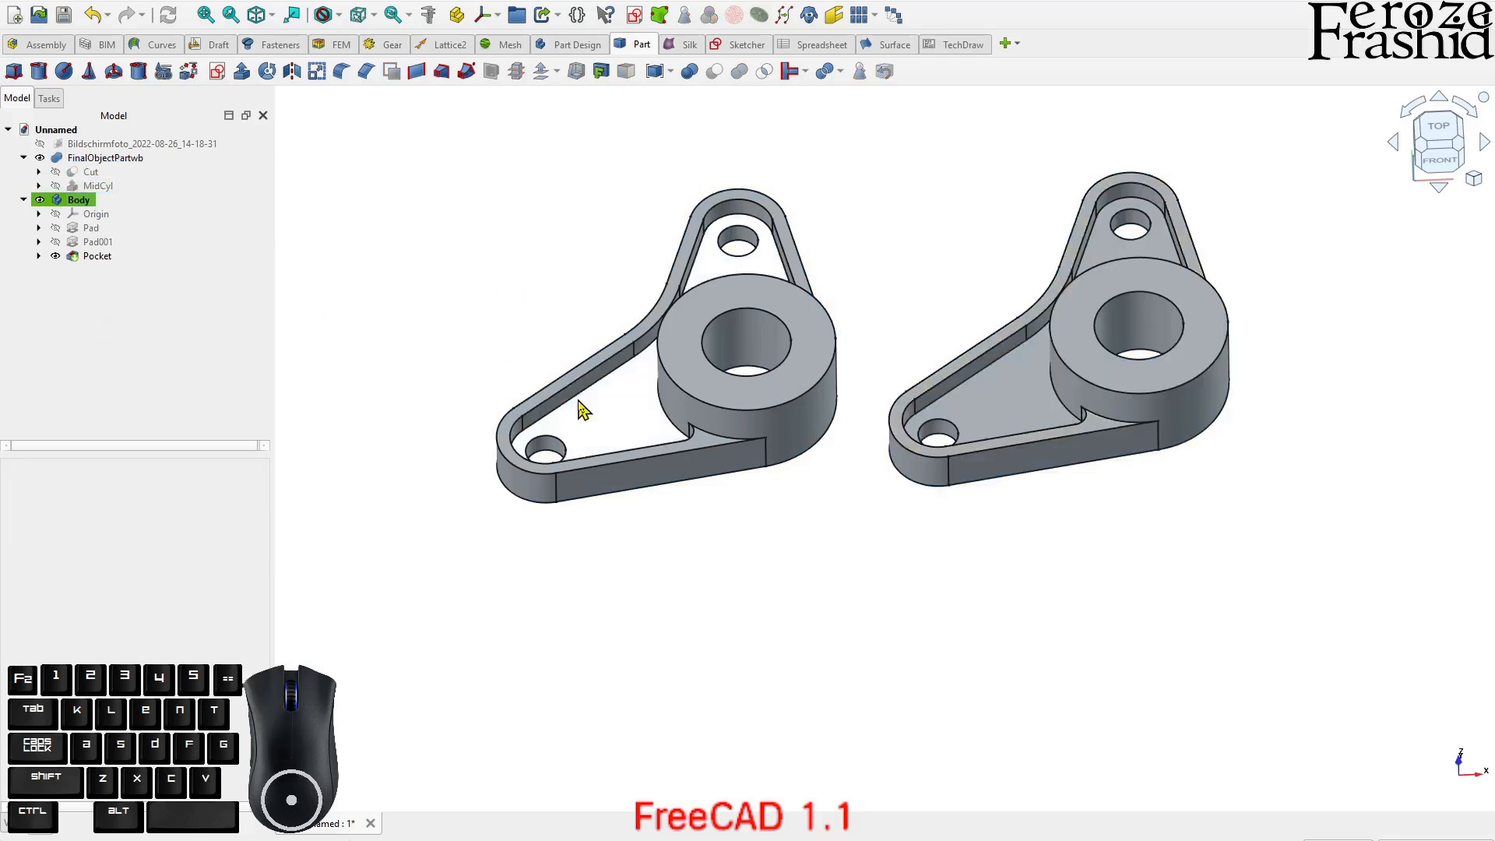
pyautogui.click(86, 203)
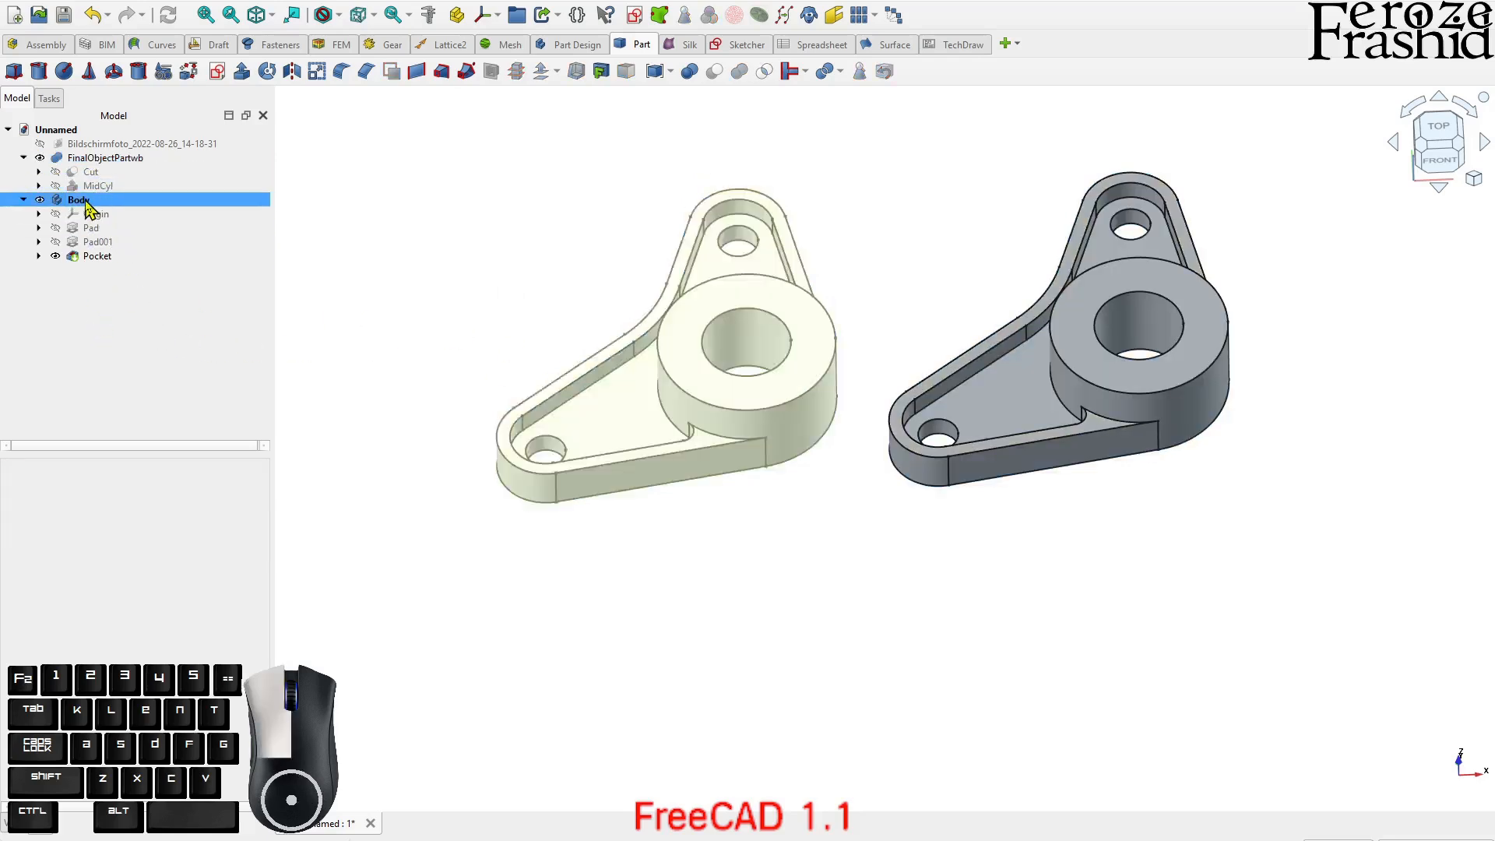
pyautogui.click(620, 590)
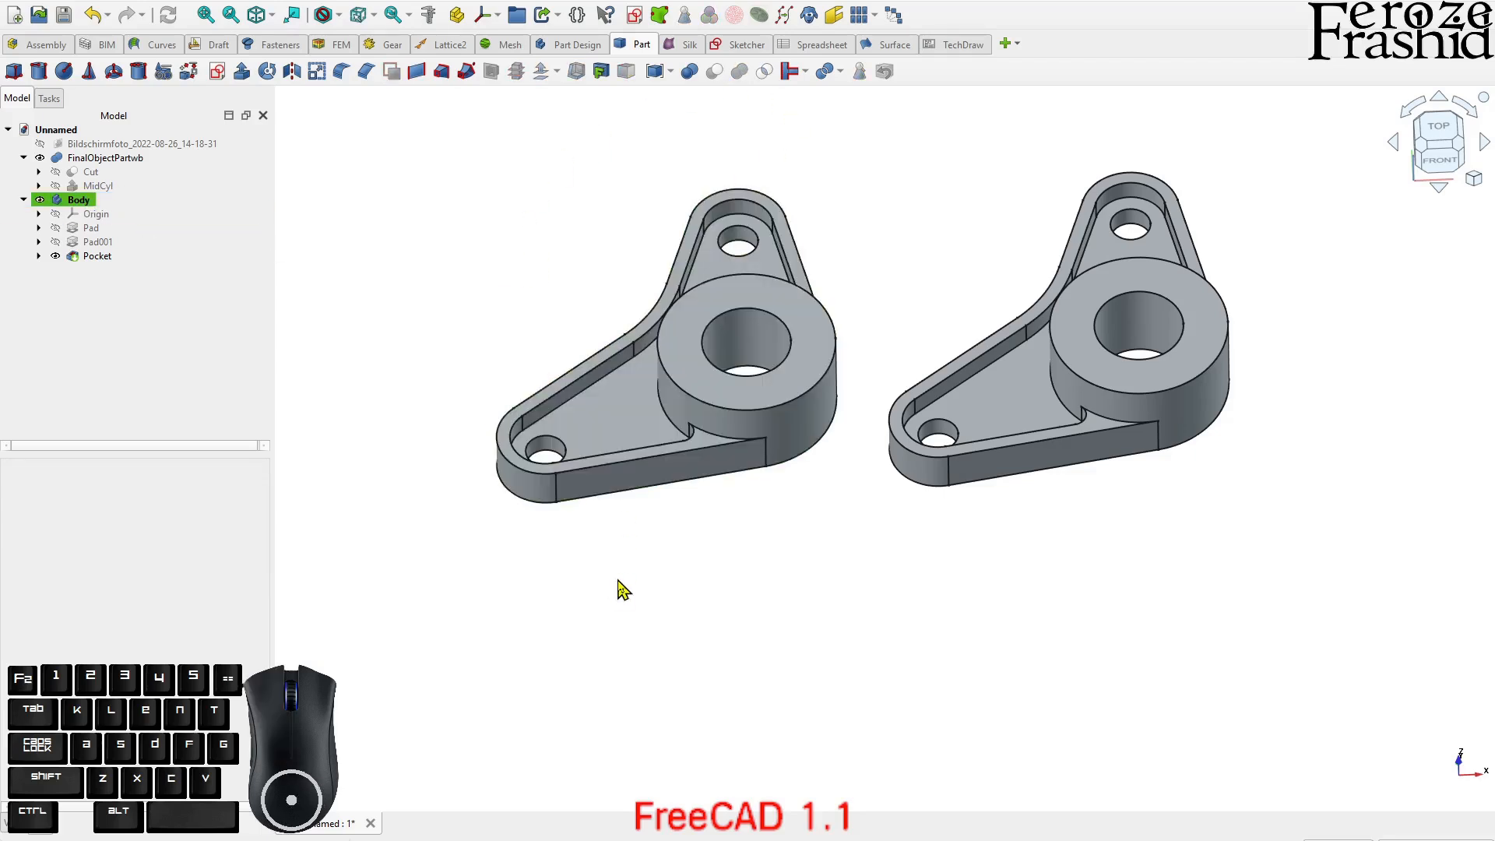
# - Check the dimensioned bracket drawing in the browser's forum post, return to FreeCAD and inspect both finished brackets
pyautogui.click(701, 839)
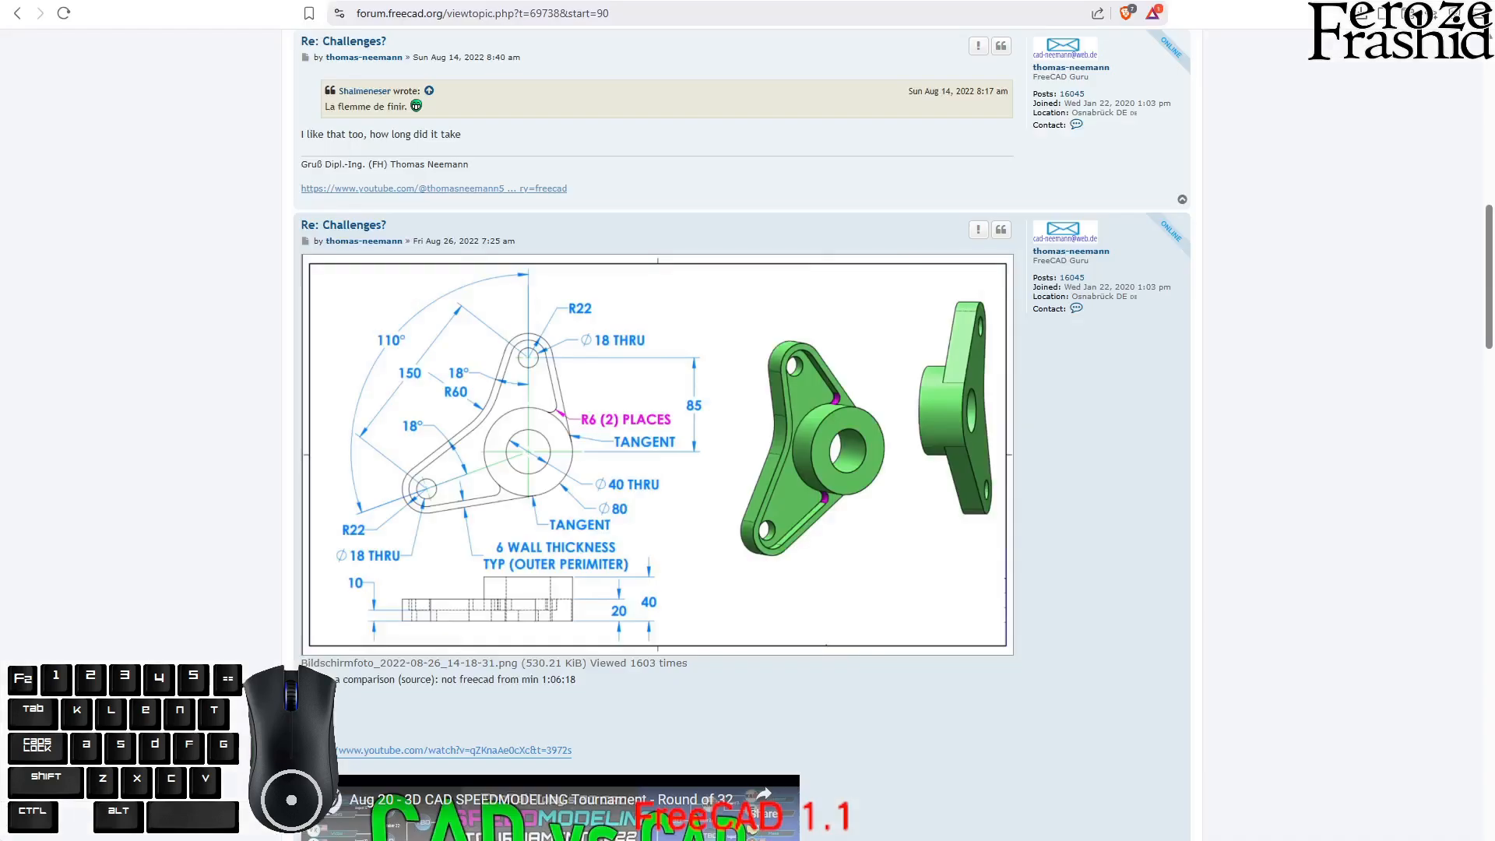
pyautogui.click(700, 839)
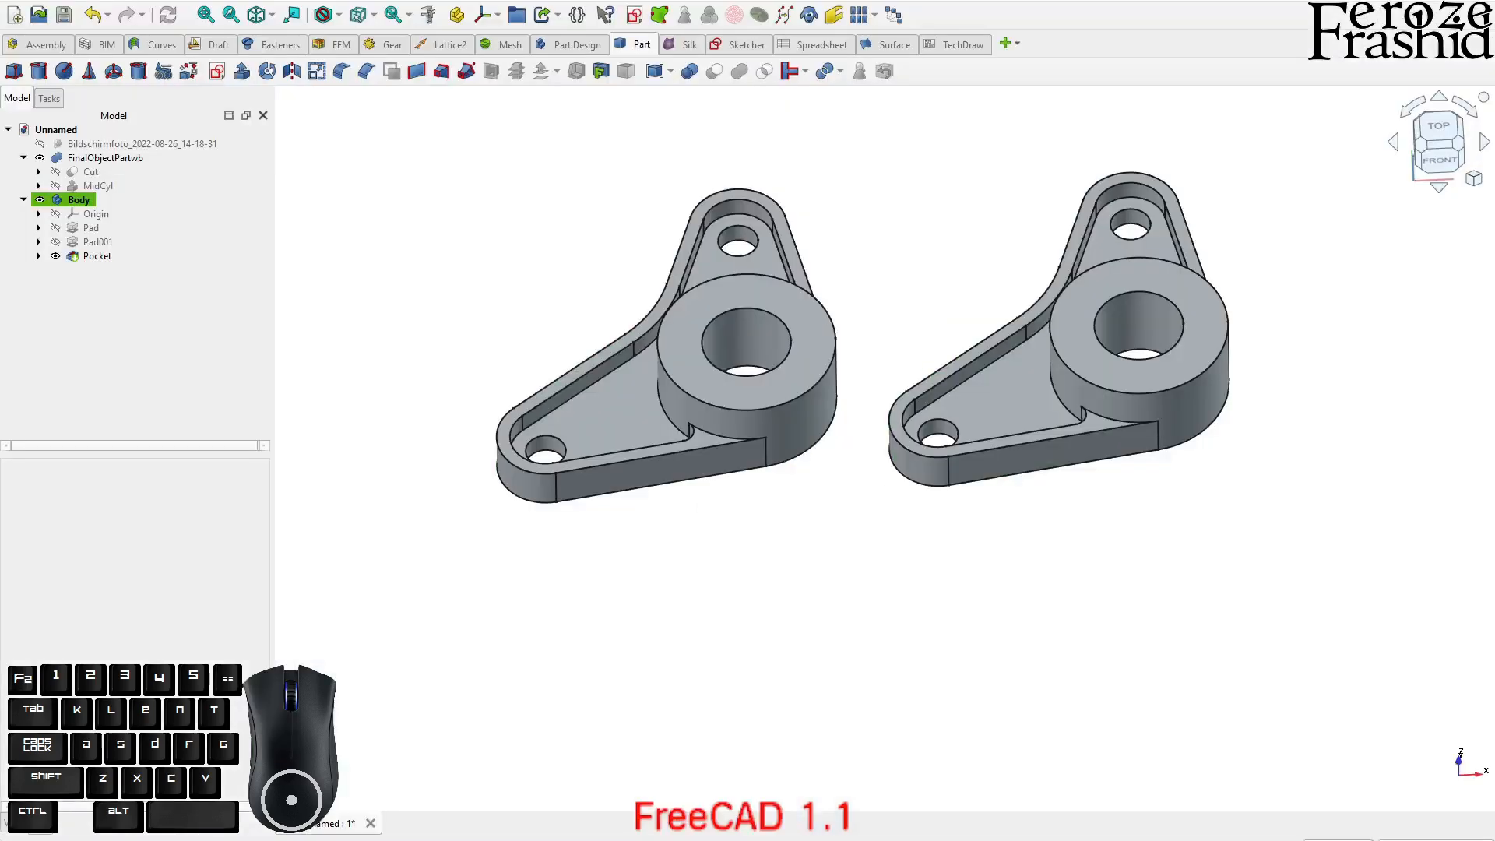
pyautogui.moveTo(775, 384); pyautogui.dragTo(685, 522, button='middle')
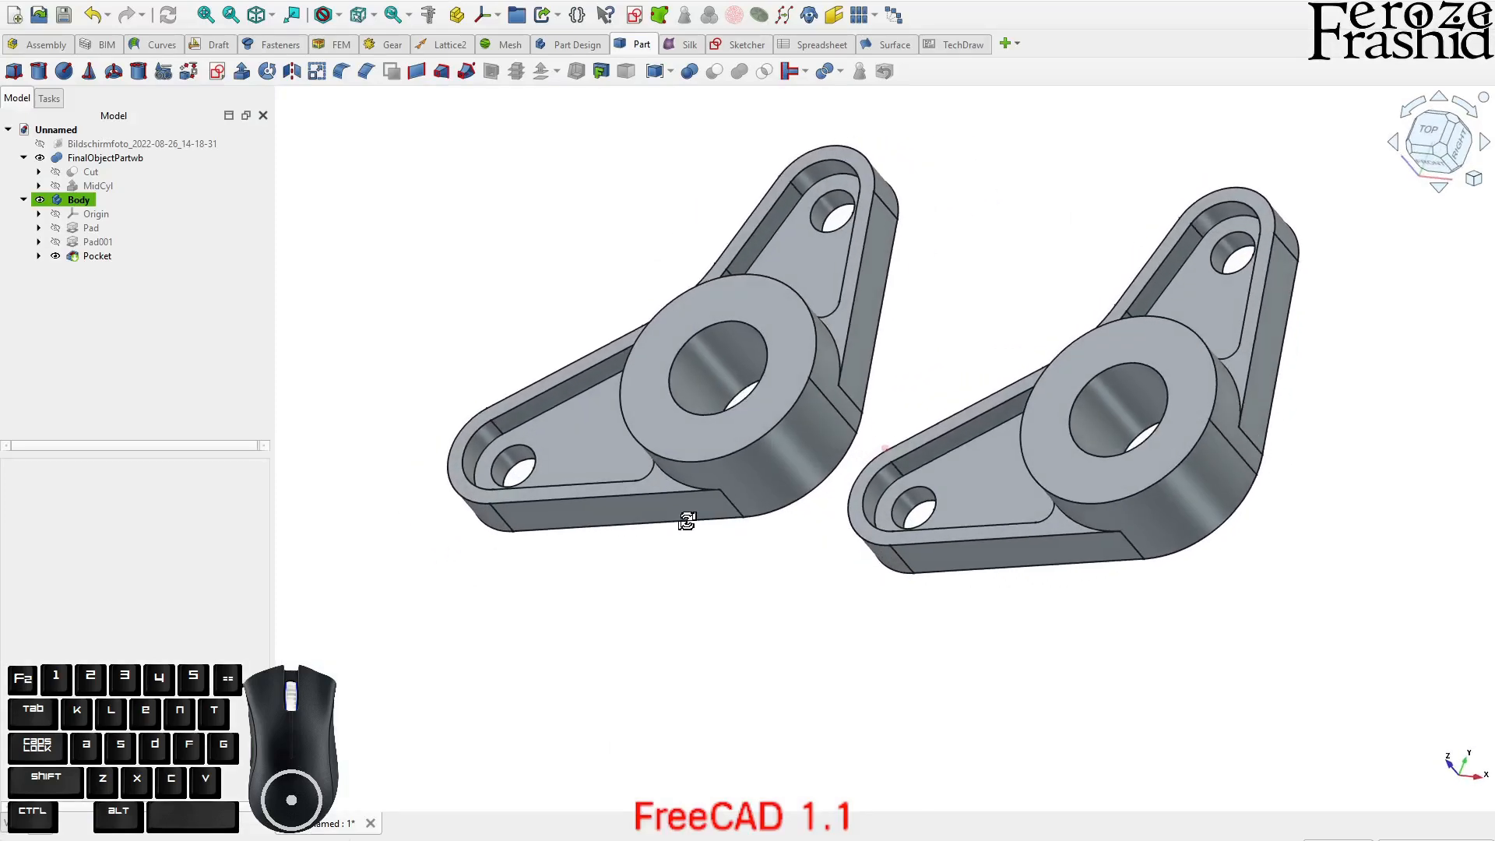
pyautogui.moveTo(686, 522); pyautogui.dragTo(731, 489, button='middle')
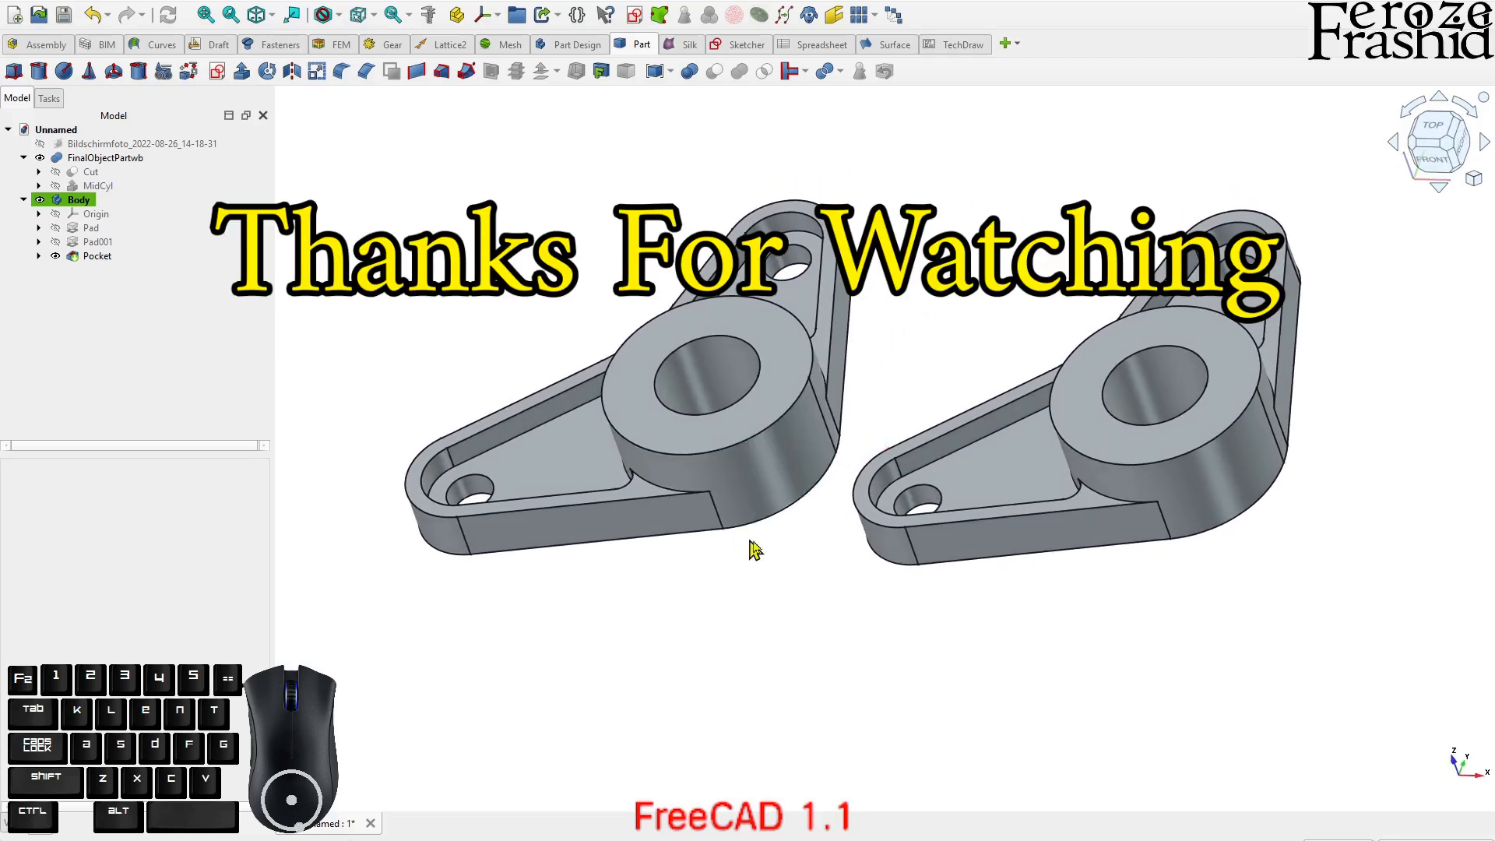